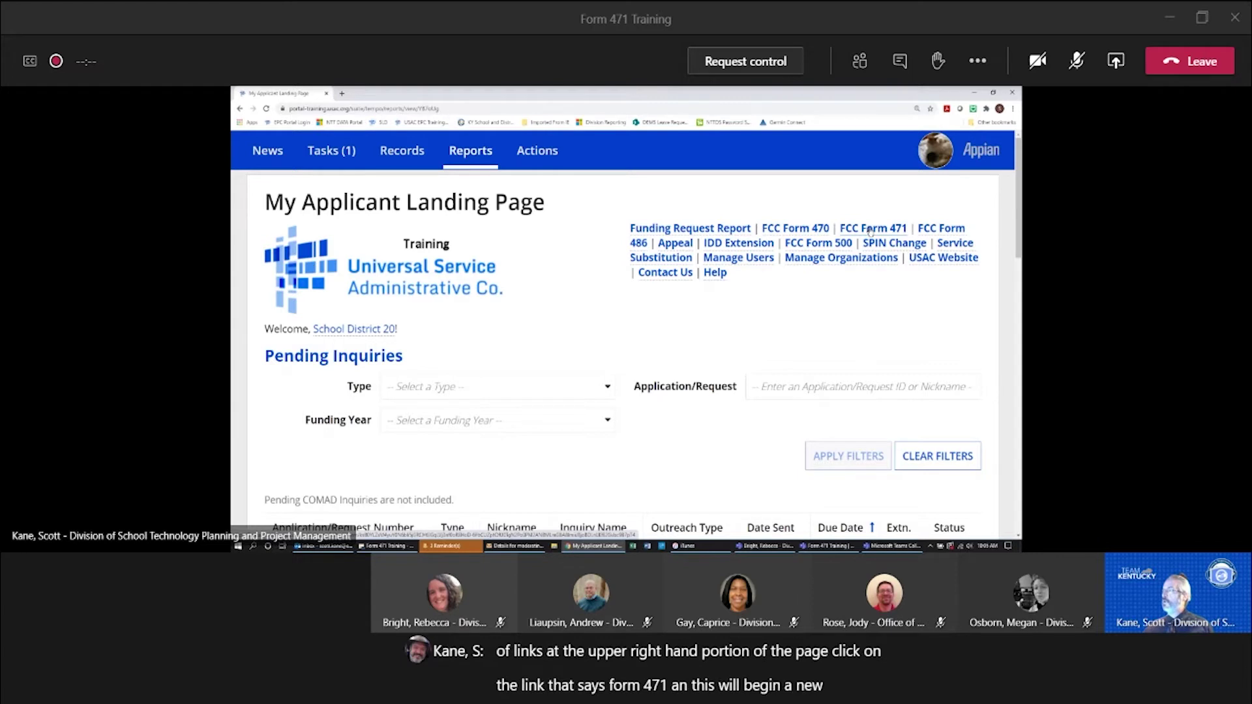
- Start a new FCC Form 471 from the applicant landing page and view the beginning of its basic information
click(870, 228)
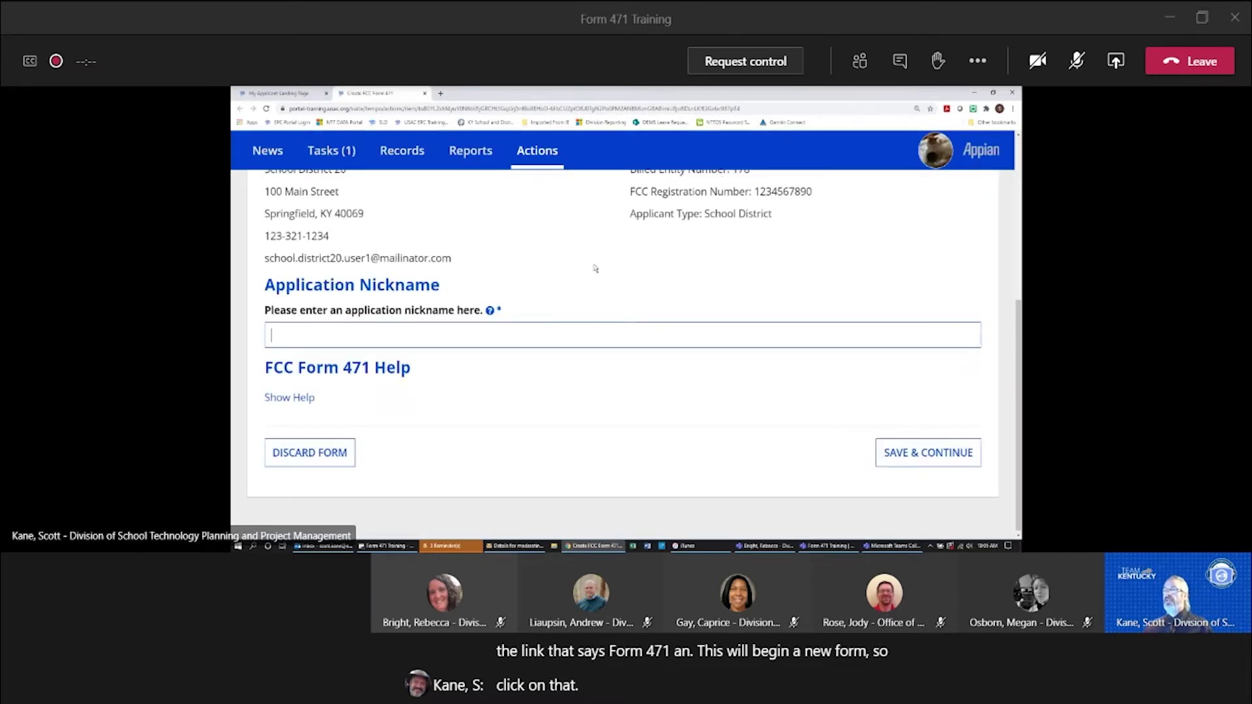
scroll(595, 268, up, 2)
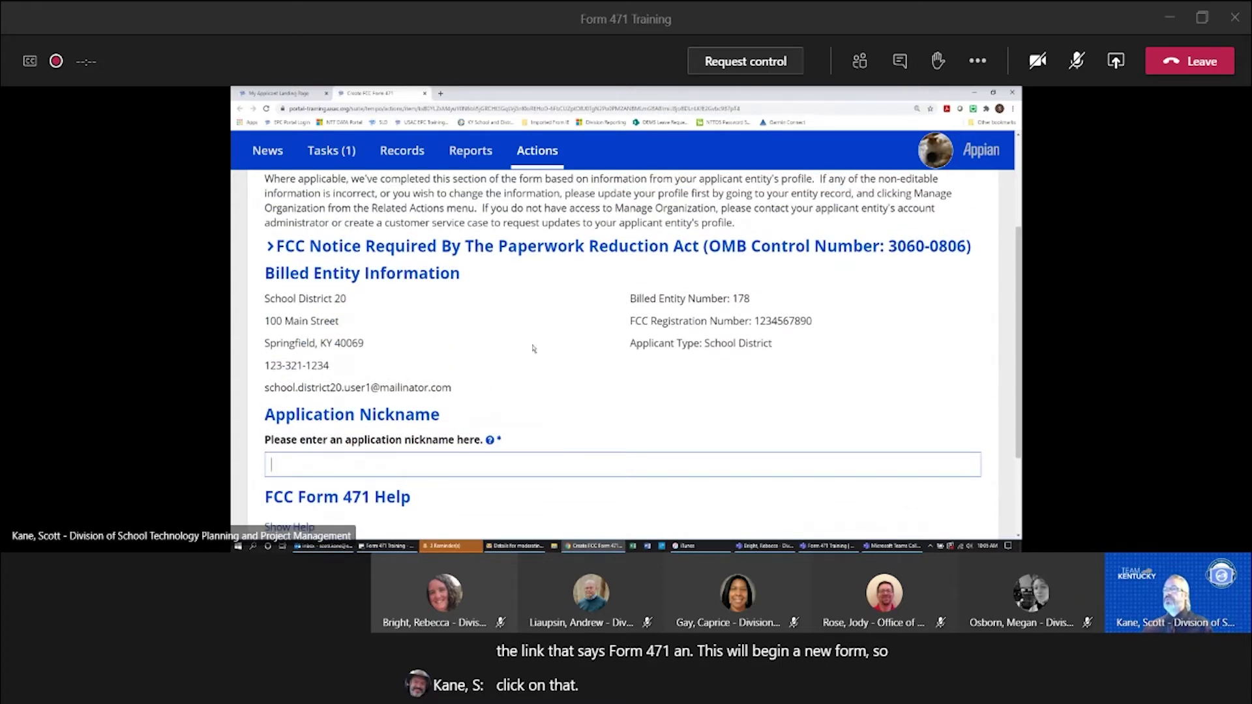
scroll(533, 348, up, 3)
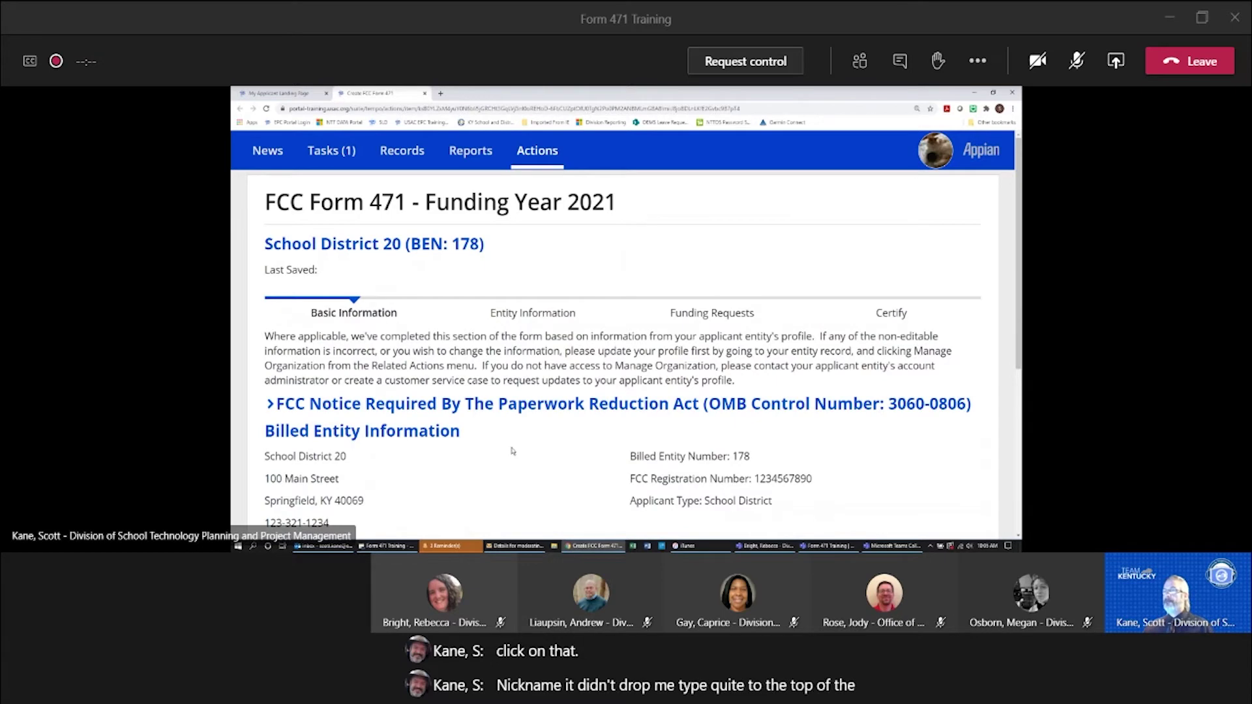
- Enter "District Cat1 471" as the application nickname, then save and continue to the contact information
scroll(513, 450, down, 3)
scroll(512, 450, down, 1)
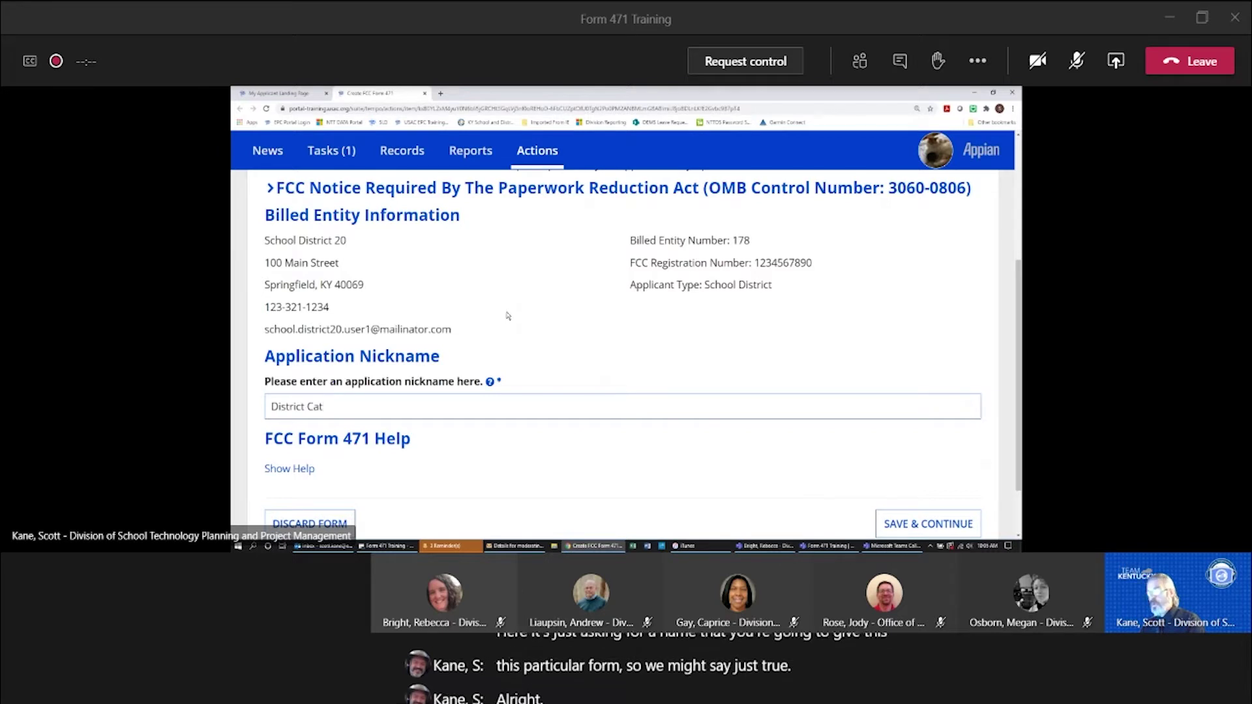
text(1)
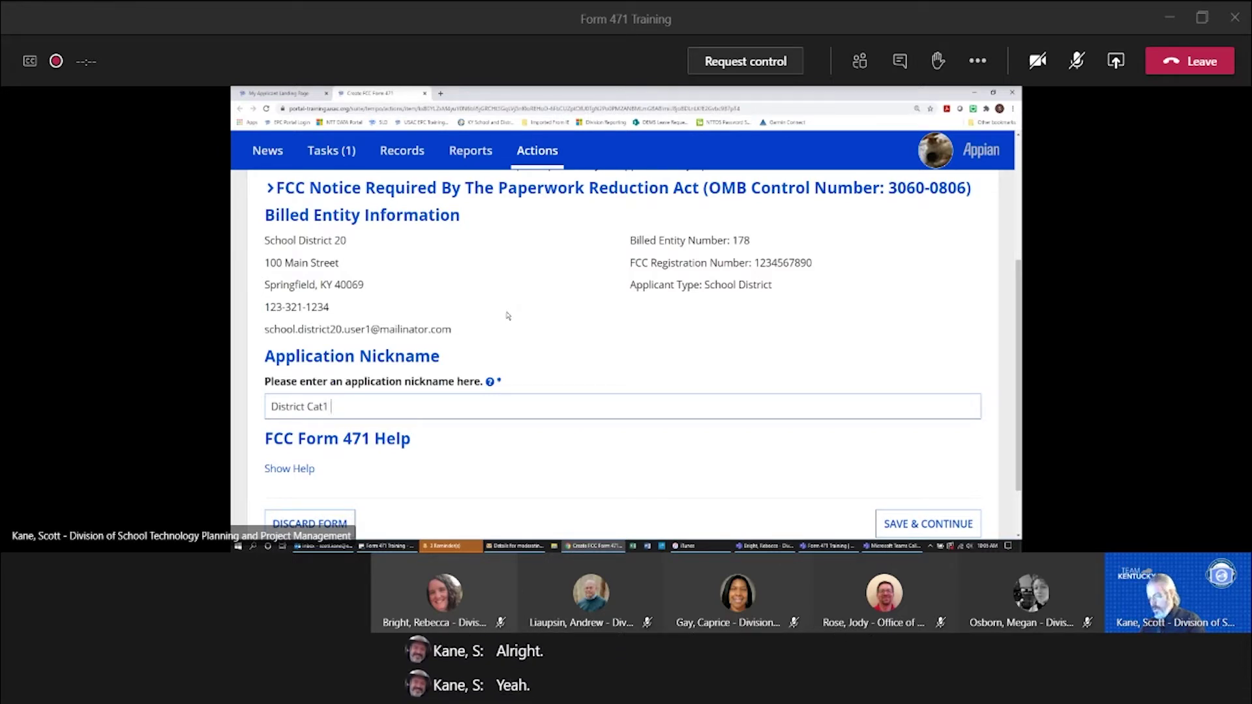
text( 471)
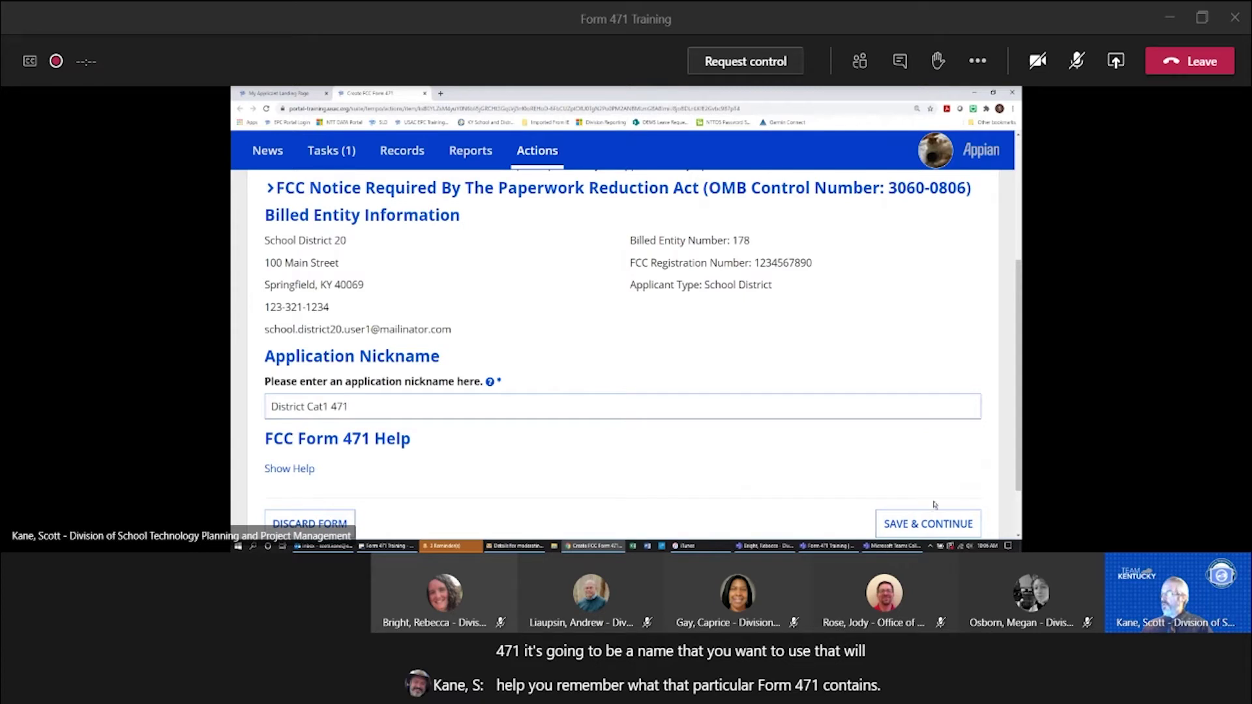
scroll(829, 471, down, 1)
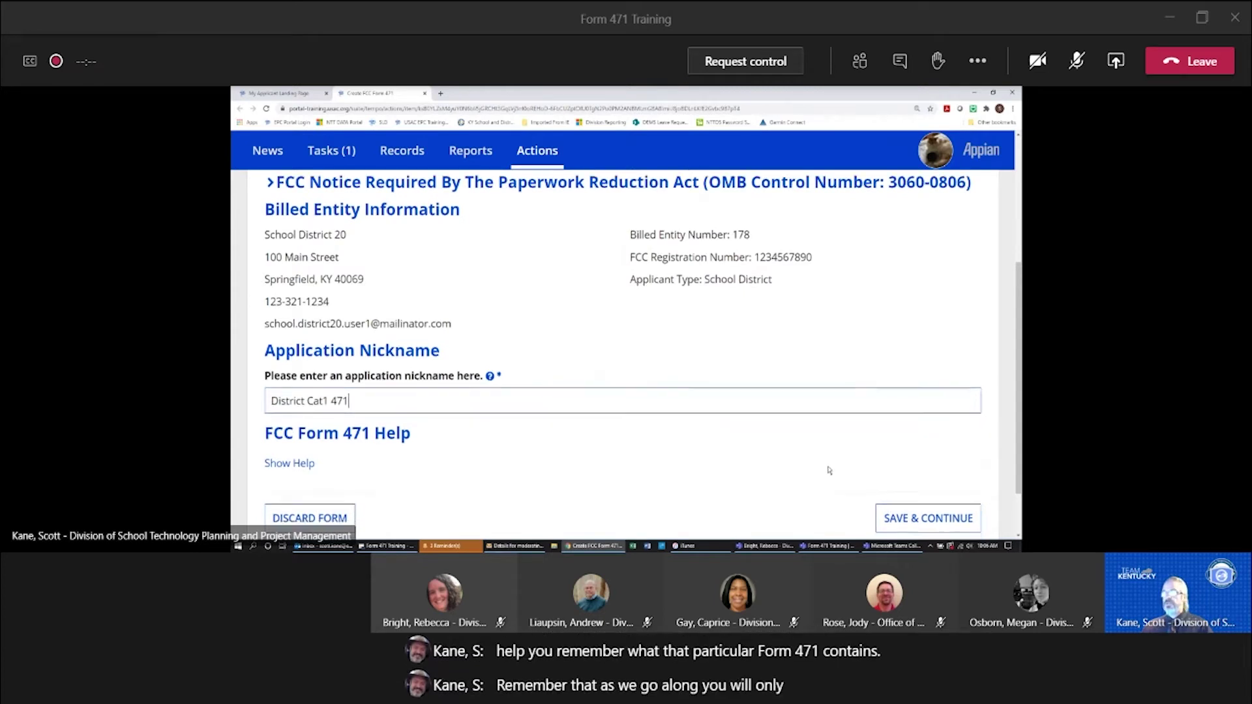
scroll(829, 471, down, 1)
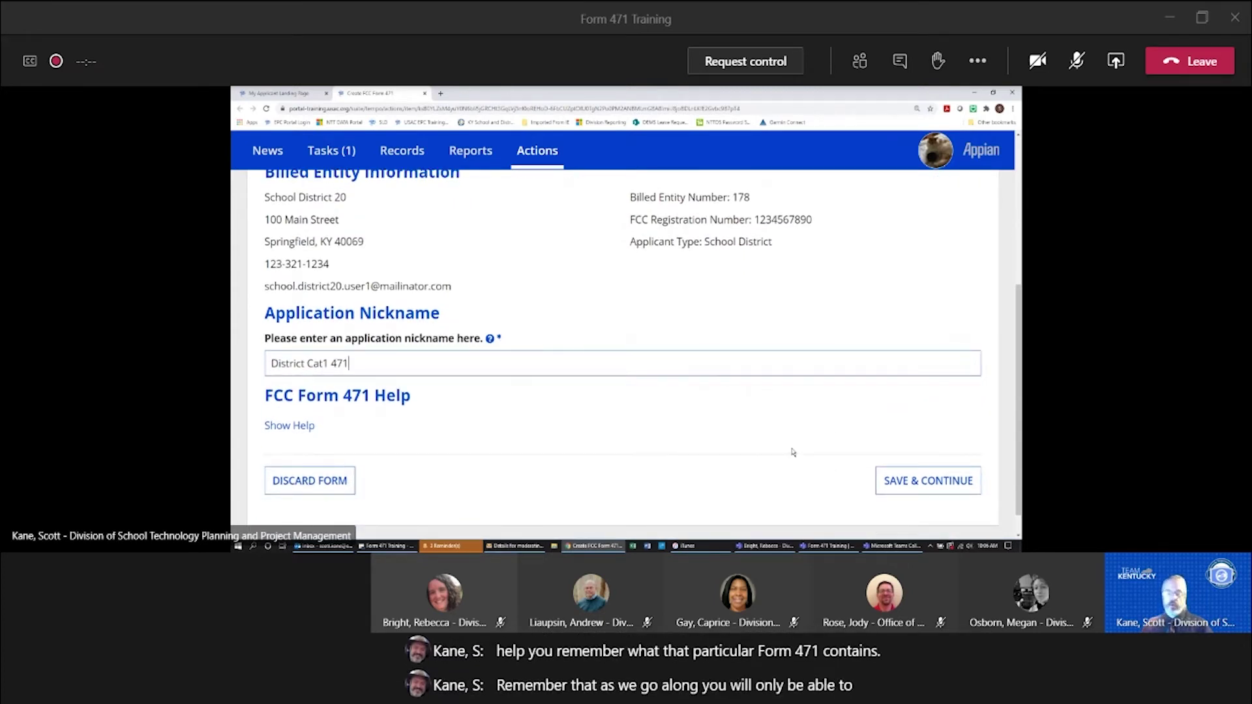
click(938, 489)
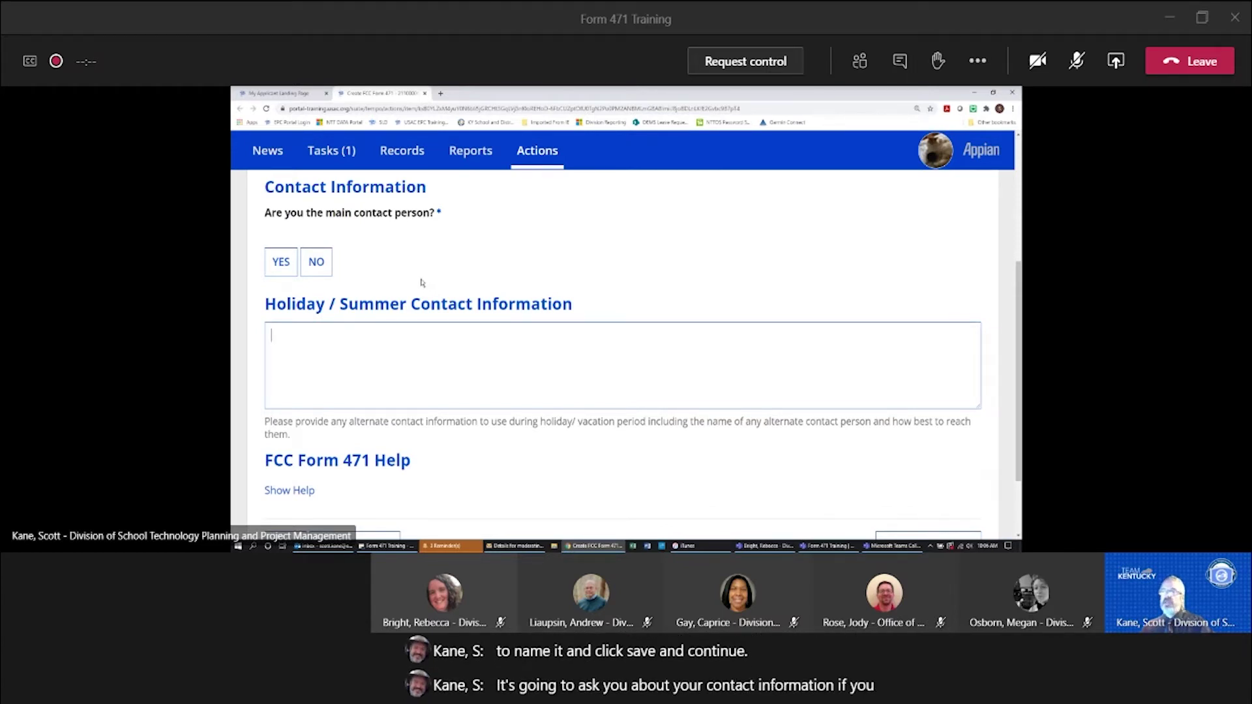
- Confirm being the main contact person, enter "PLease don't call me at xmas." as the holiday/summer contact information, and save
click(316, 264)
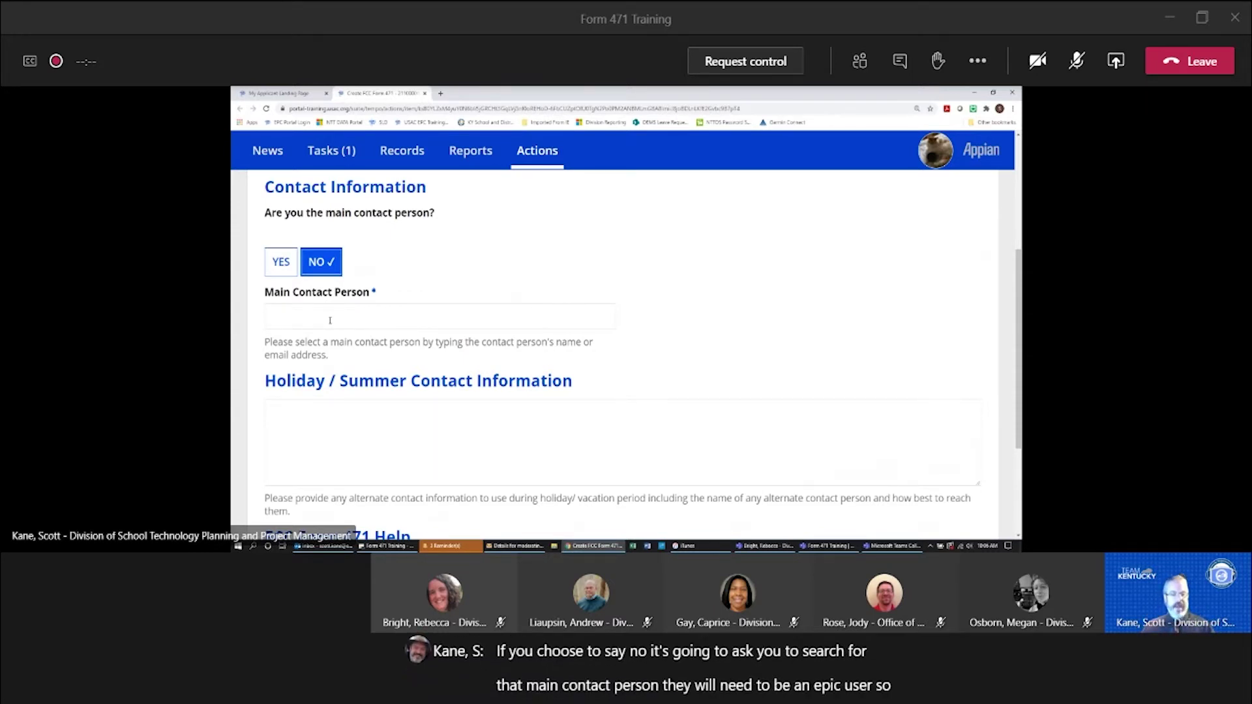
click(281, 263)
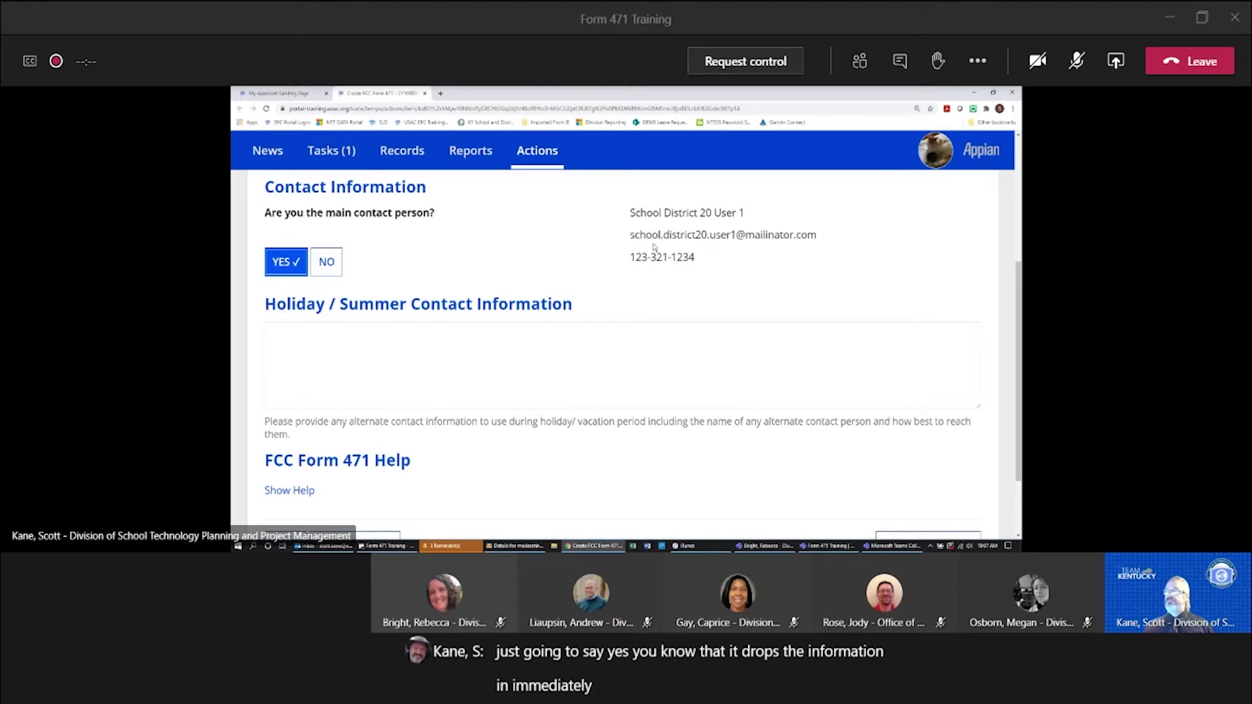
click(491, 336)
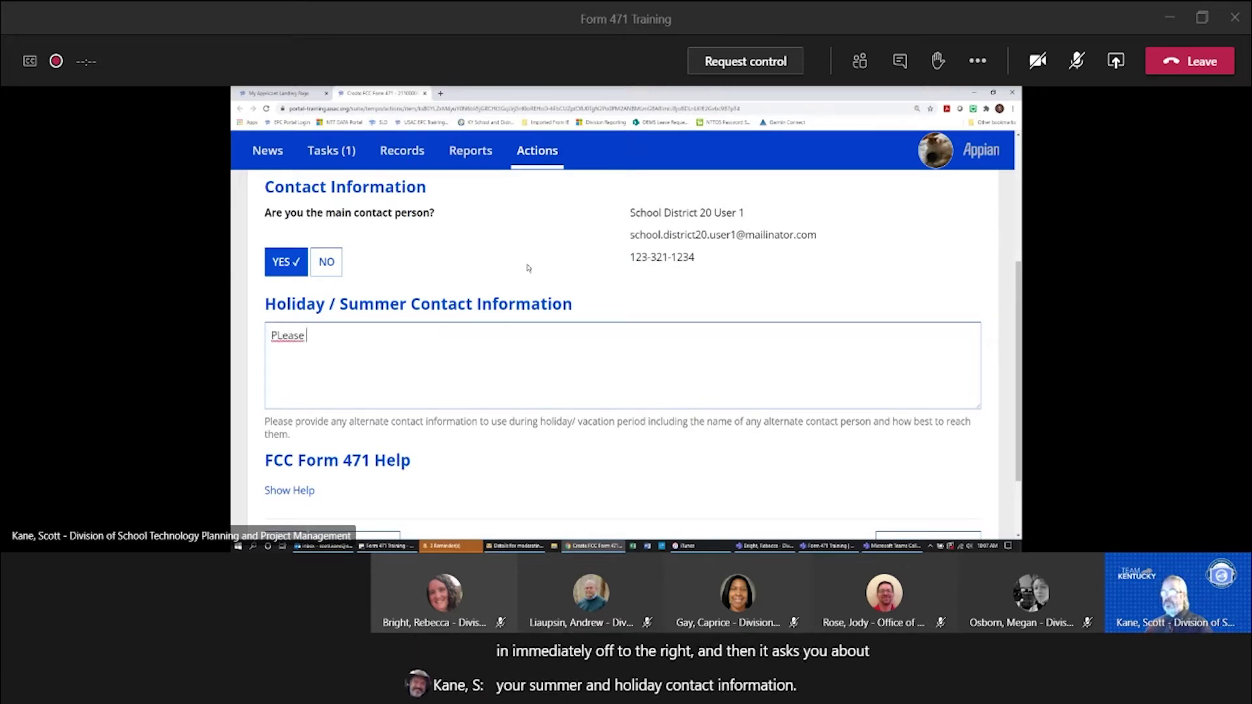
text(don't call me at xmas.)
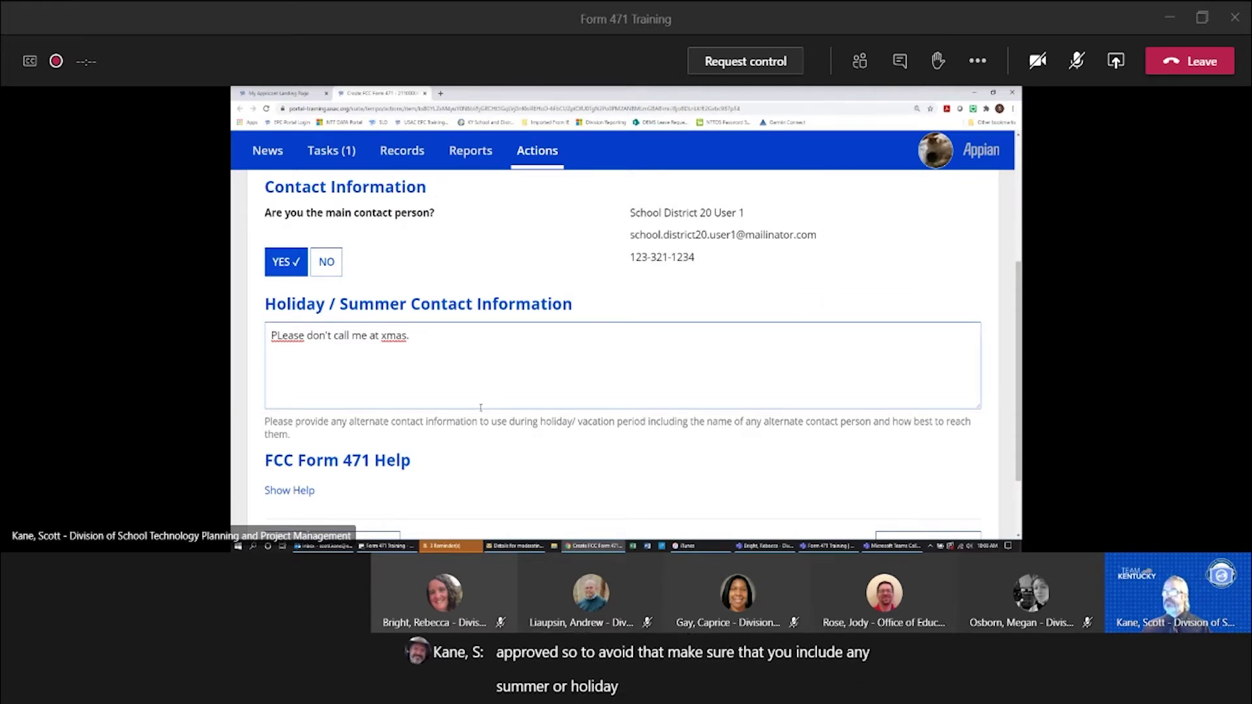
scroll(486, 352, down, 2)
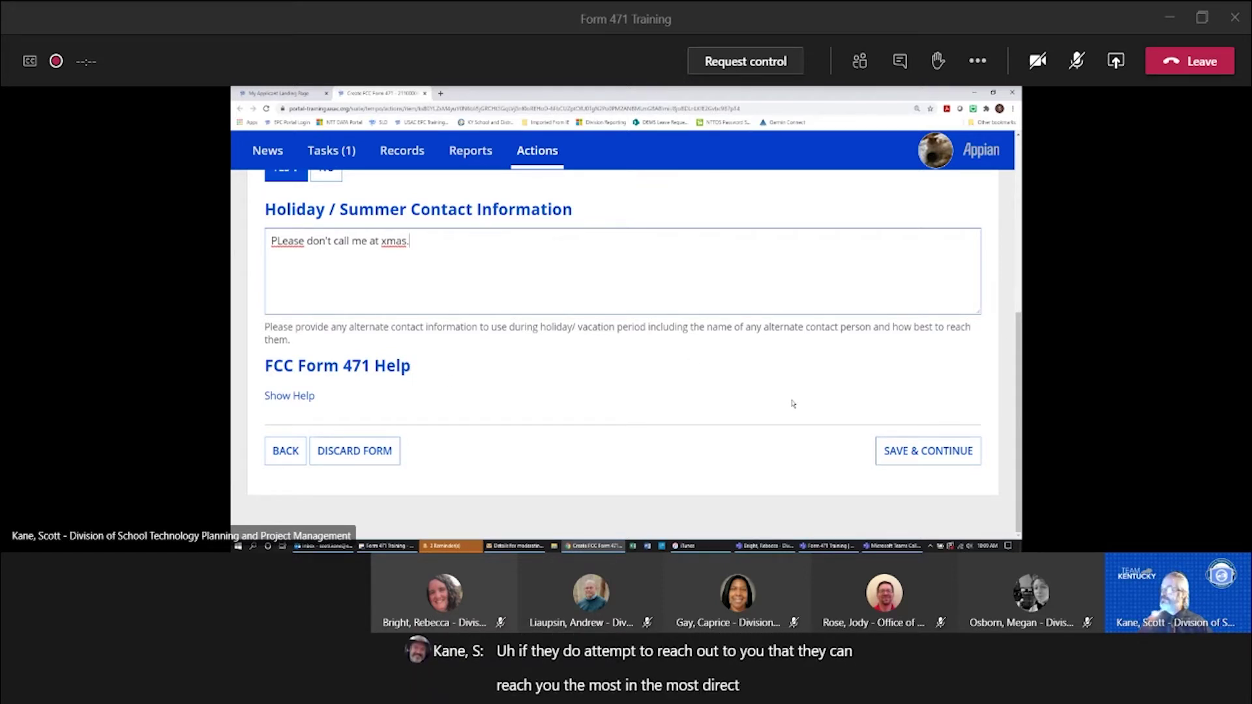
click(914, 464)
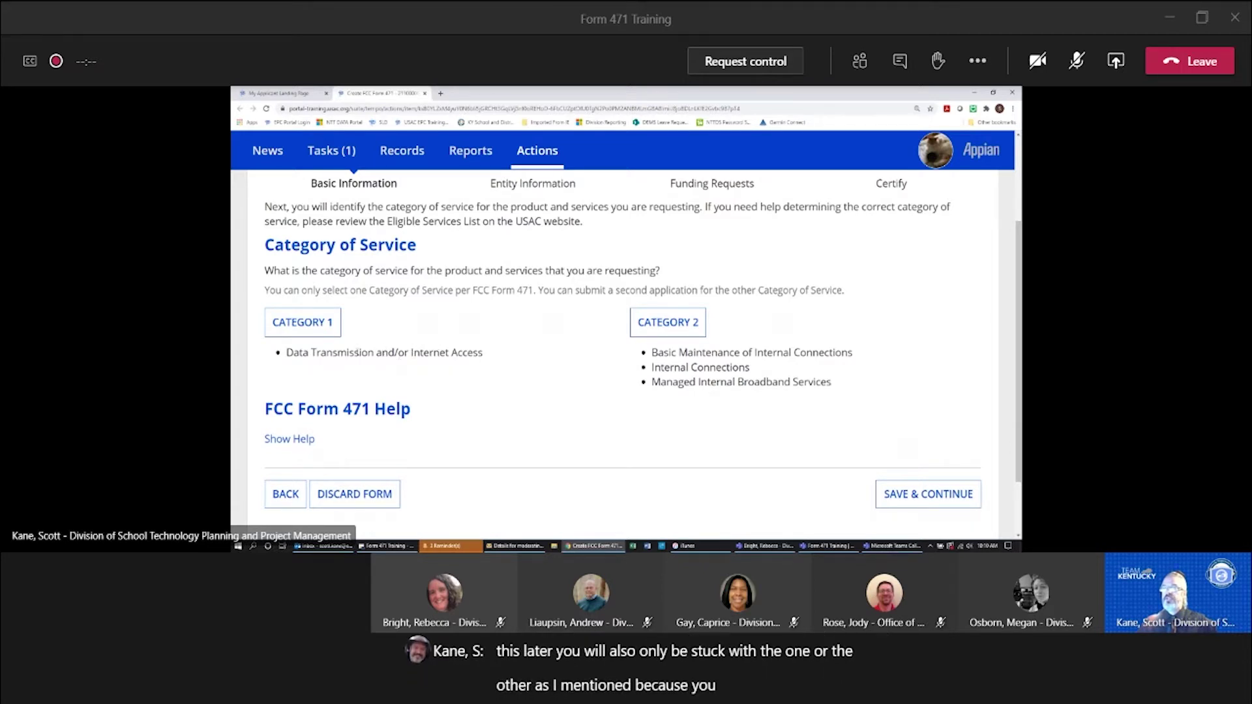
- Choose Category 1 as the category of service, save, and look over the school district's entity information
click(318, 326)
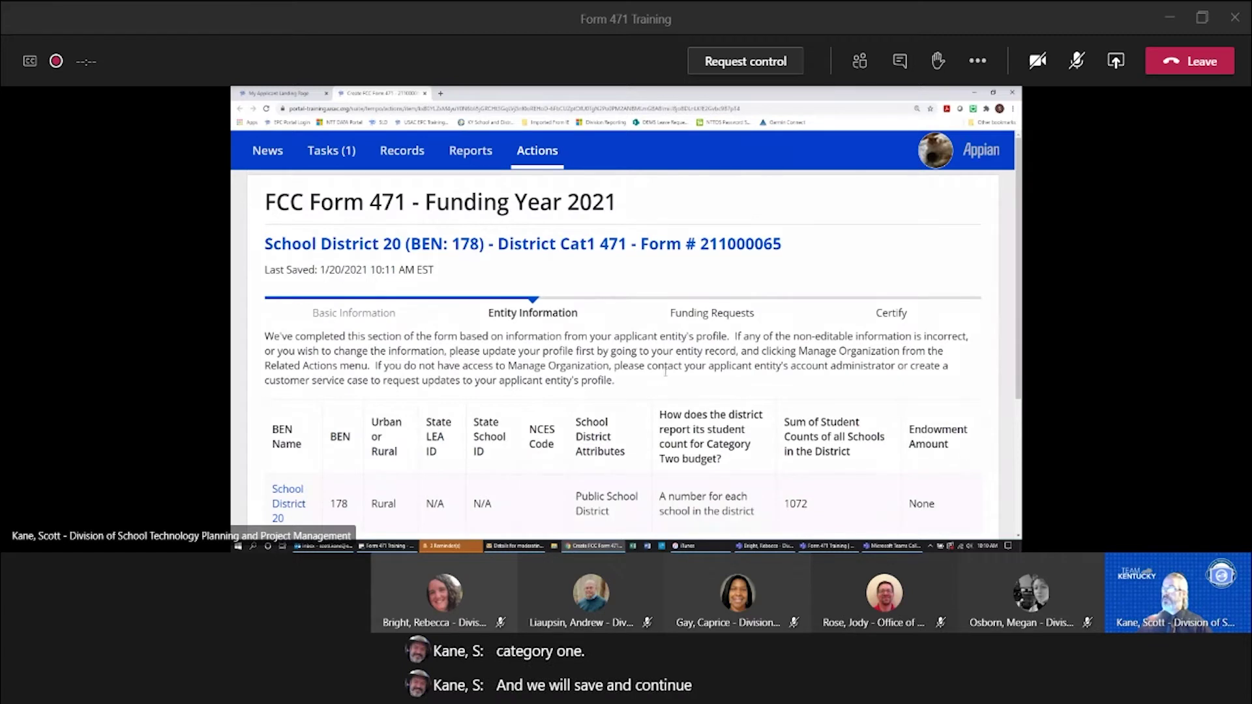
scroll(659, 381, down, 3)
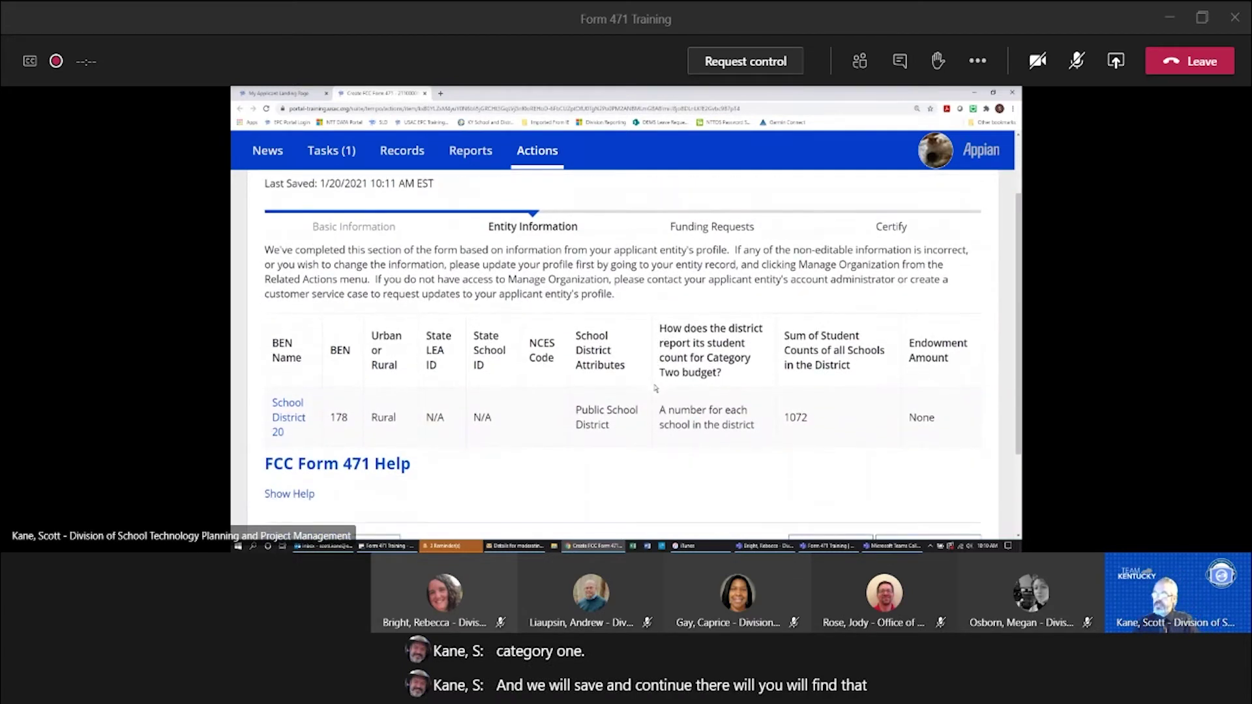
scroll(655, 388, down, 1)
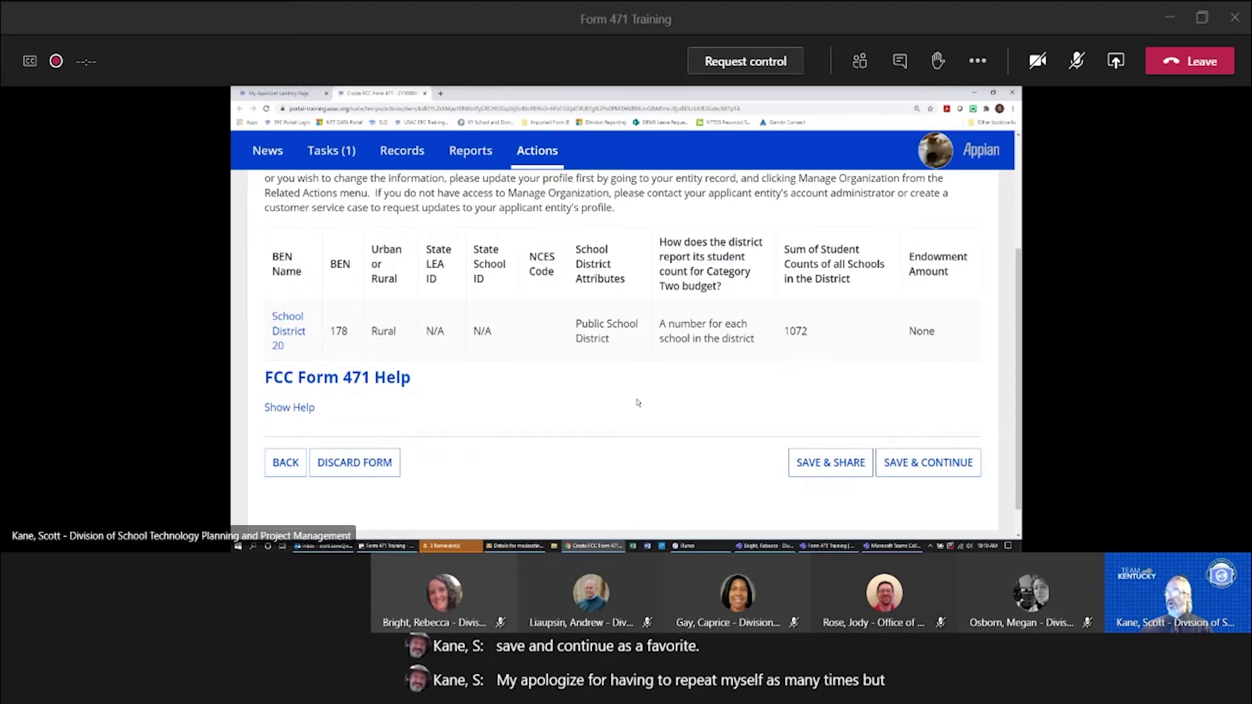
scroll(634, 403, up, 1)
scroll(634, 403, up, 1)
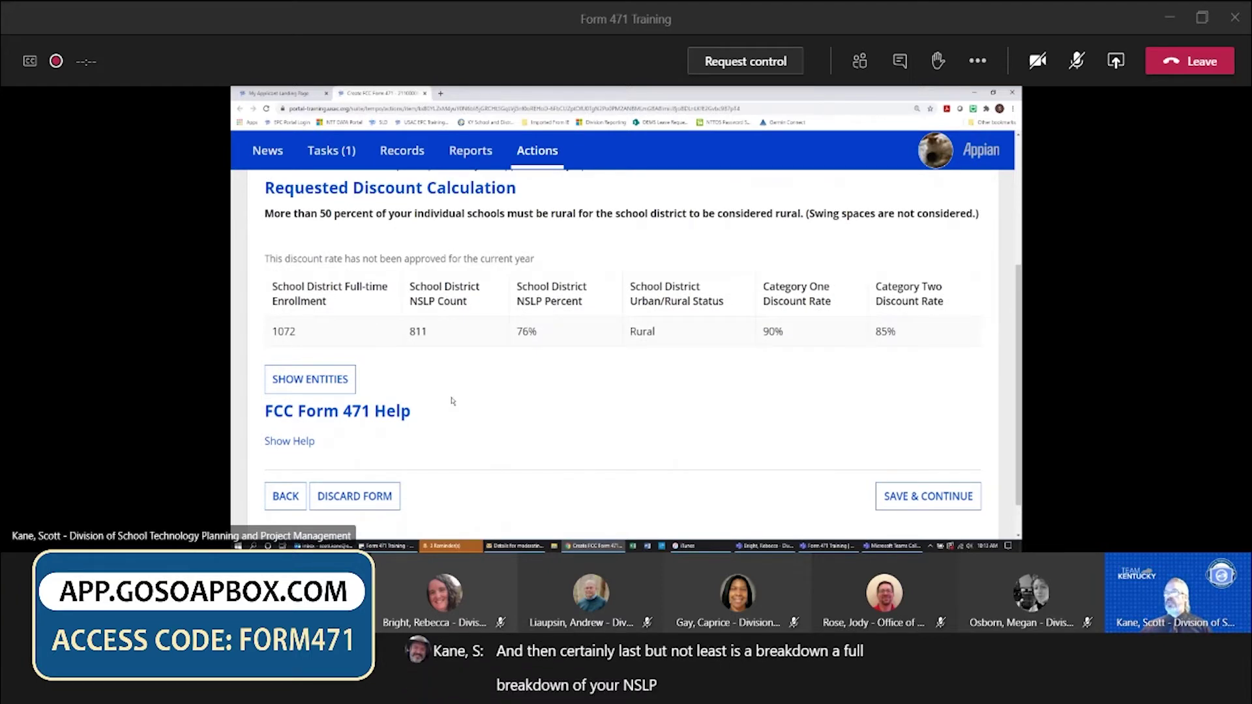
- Show the entities behind the requested discount calculation and review each school's enrollment, NSLP and alternative discount details
click(324, 380)
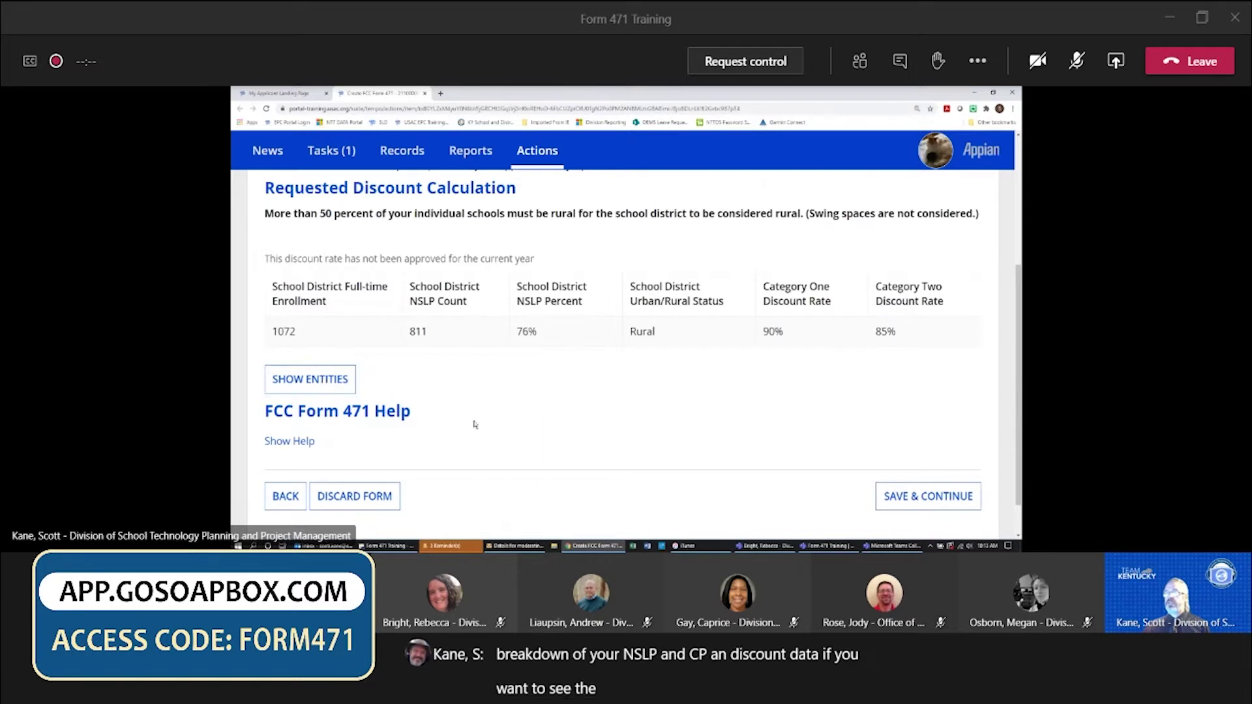
scroll(492, 373, down, 1)
scroll(492, 373, down, 2)
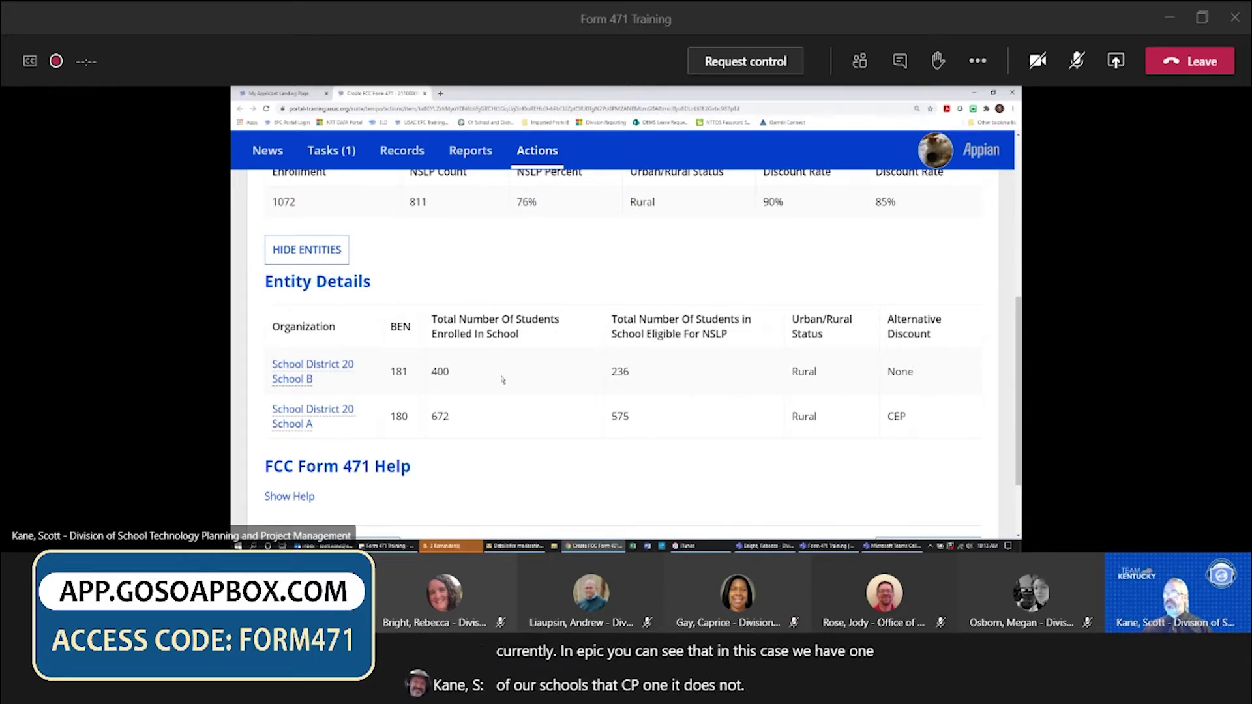
scroll(585, 461, down, 3)
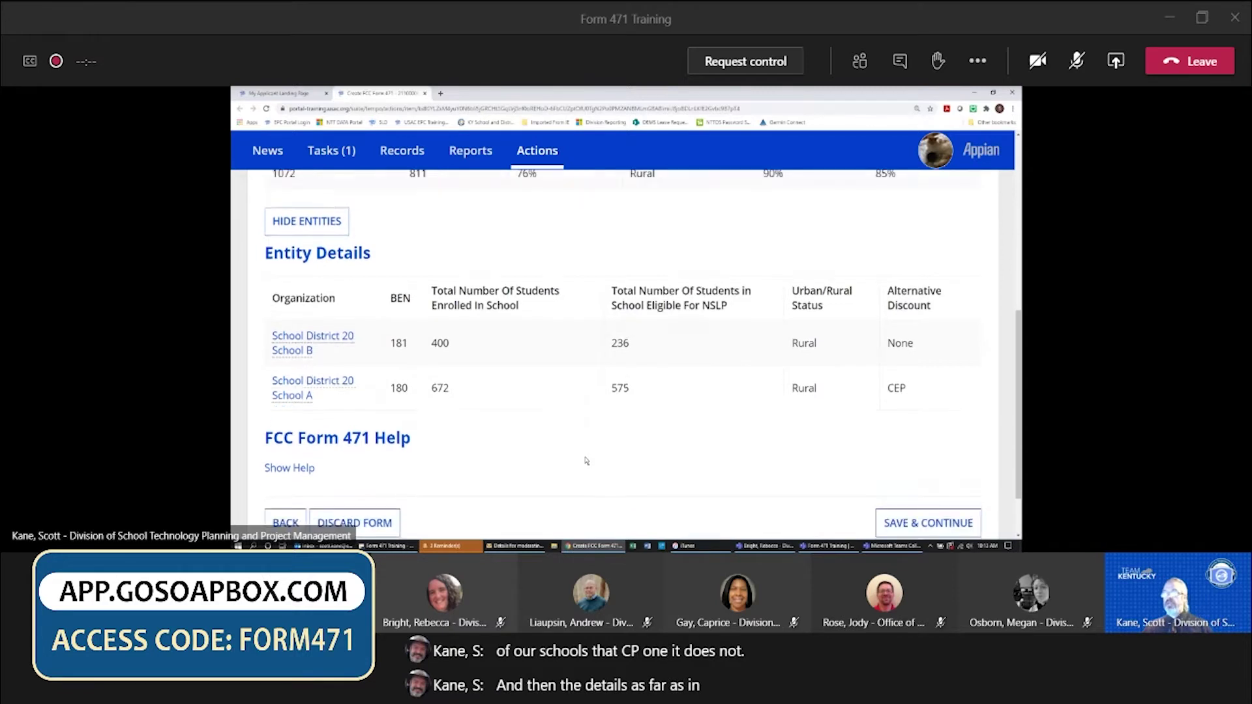
scroll(587, 462, up, 1)
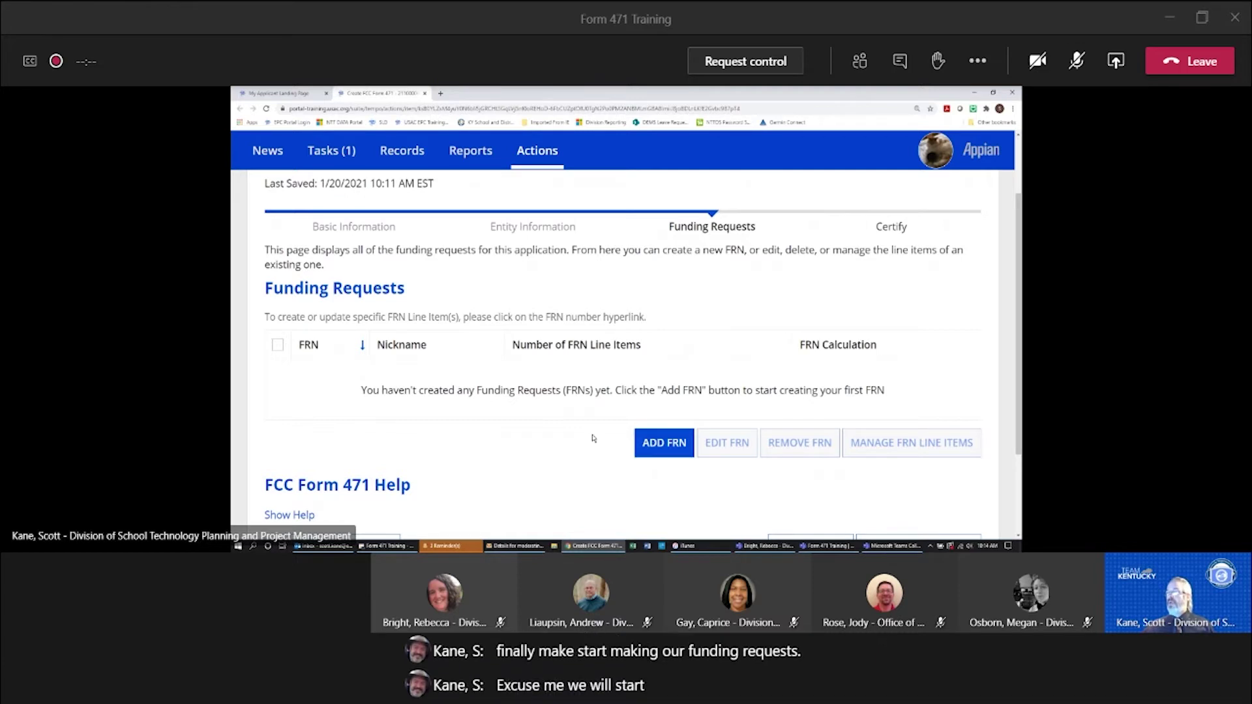
- Add a new funding request (FRN) and give it the nickname "C1 Leased Lit Fiber"
click(667, 443)
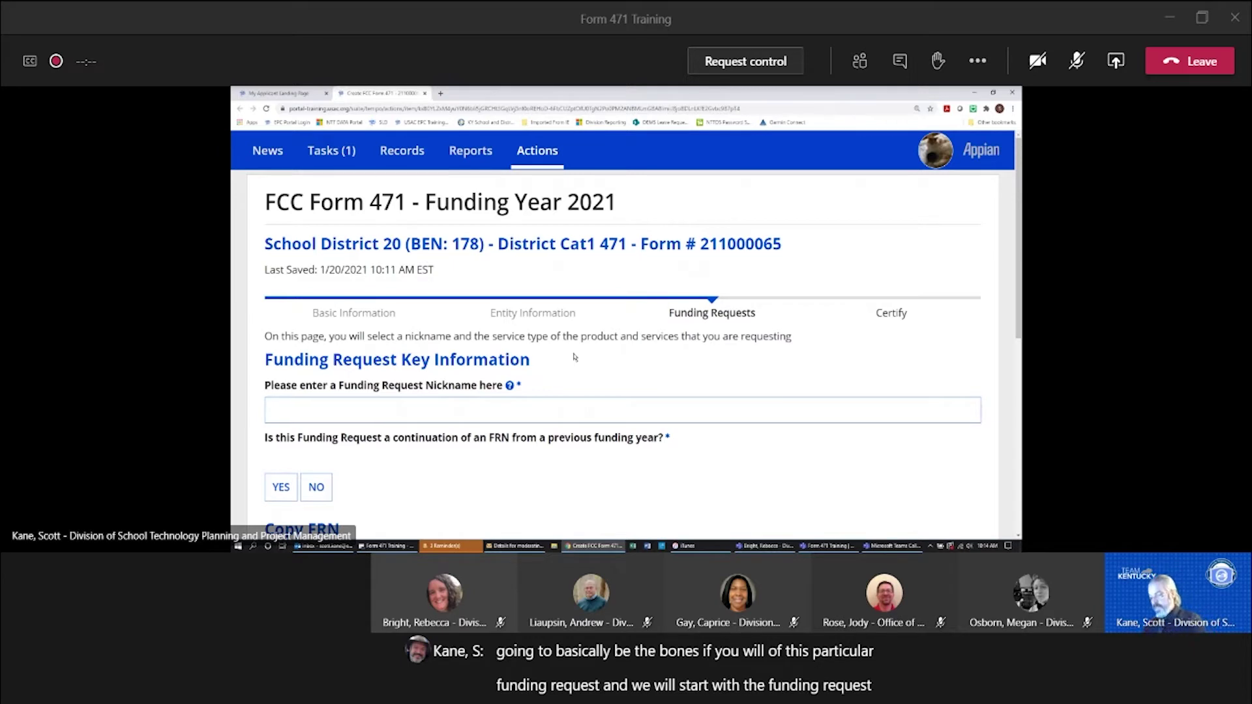
text(C1 Fib)
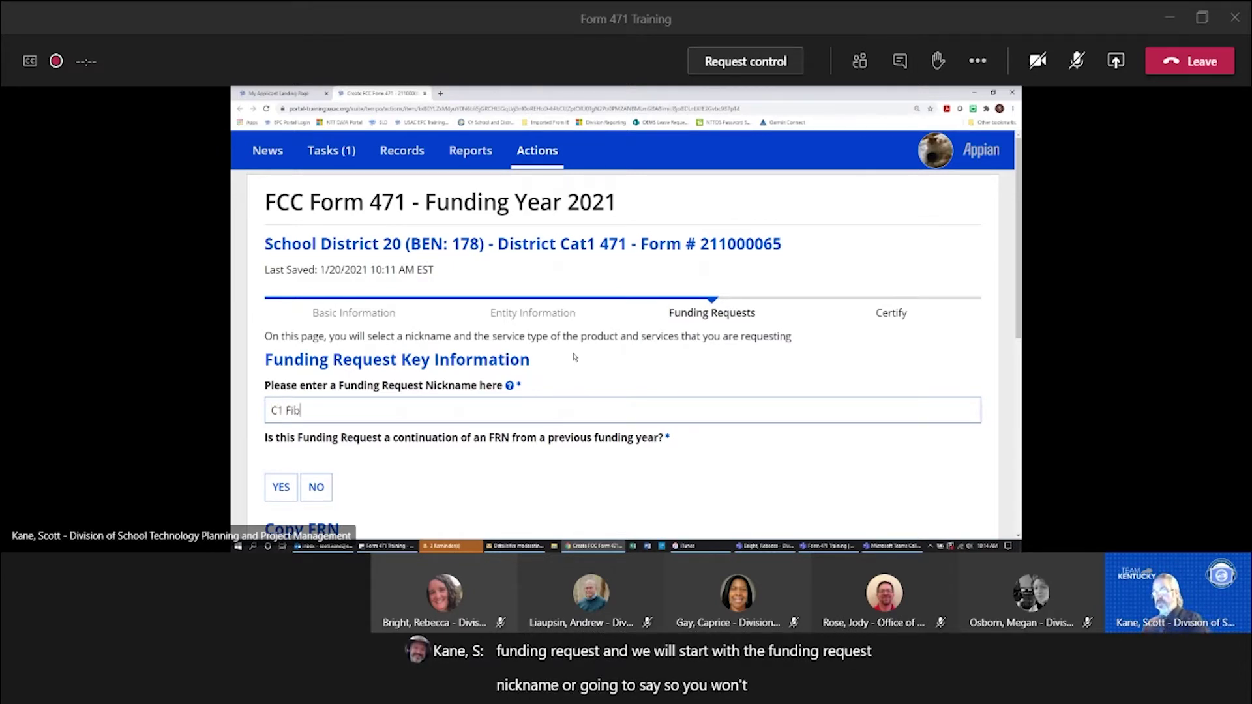
text(ased Lit)
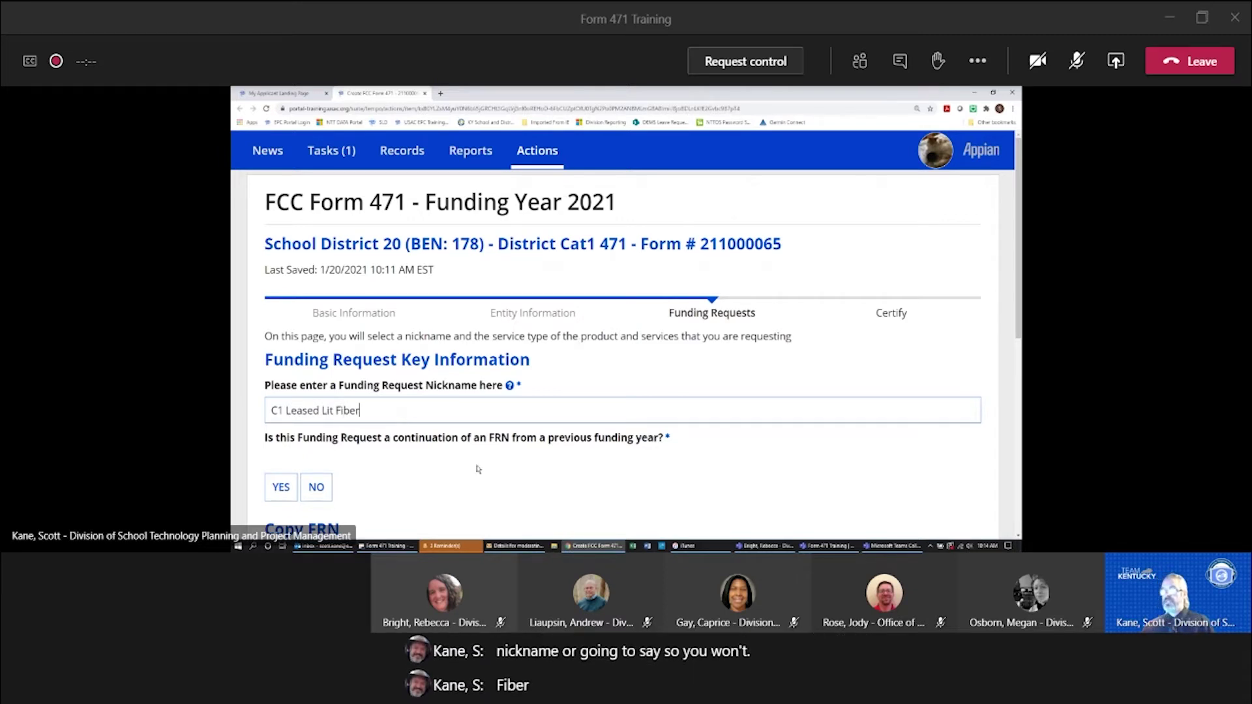
click(445, 462)
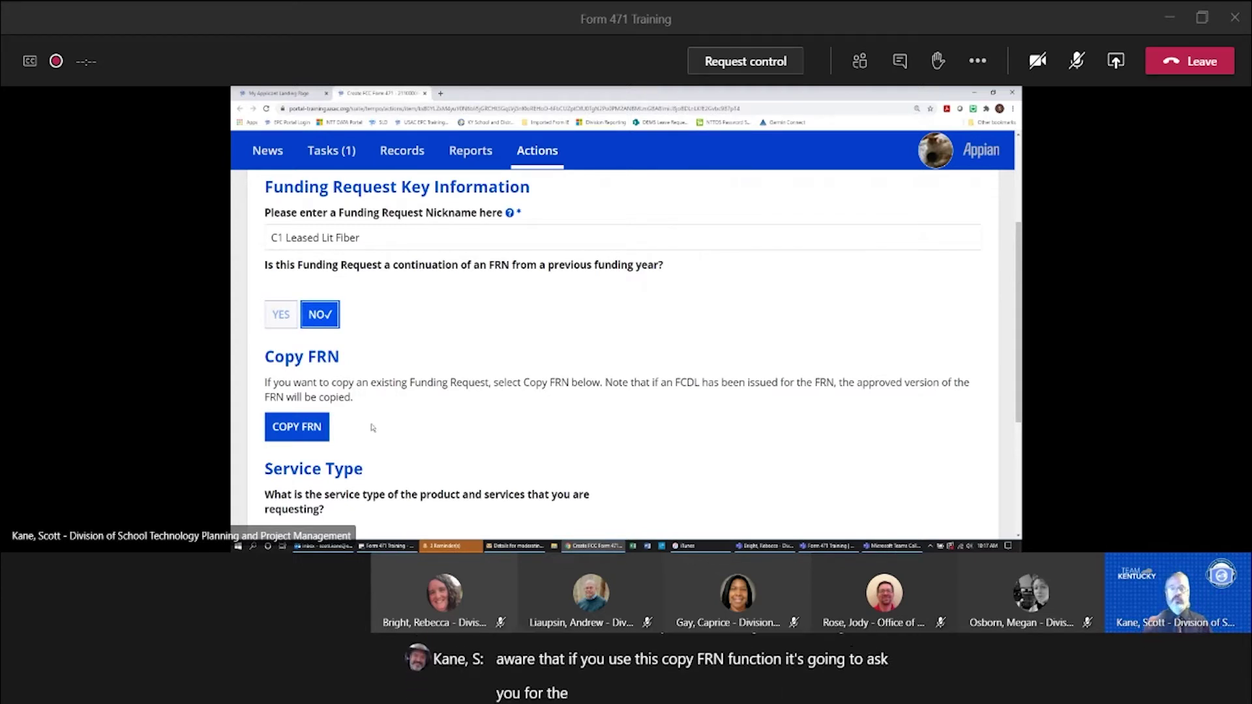
- Look at the Copy FRN search options for finding an existing funding request by Form 471 or FRN number
scroll(353, 427, up, 1)
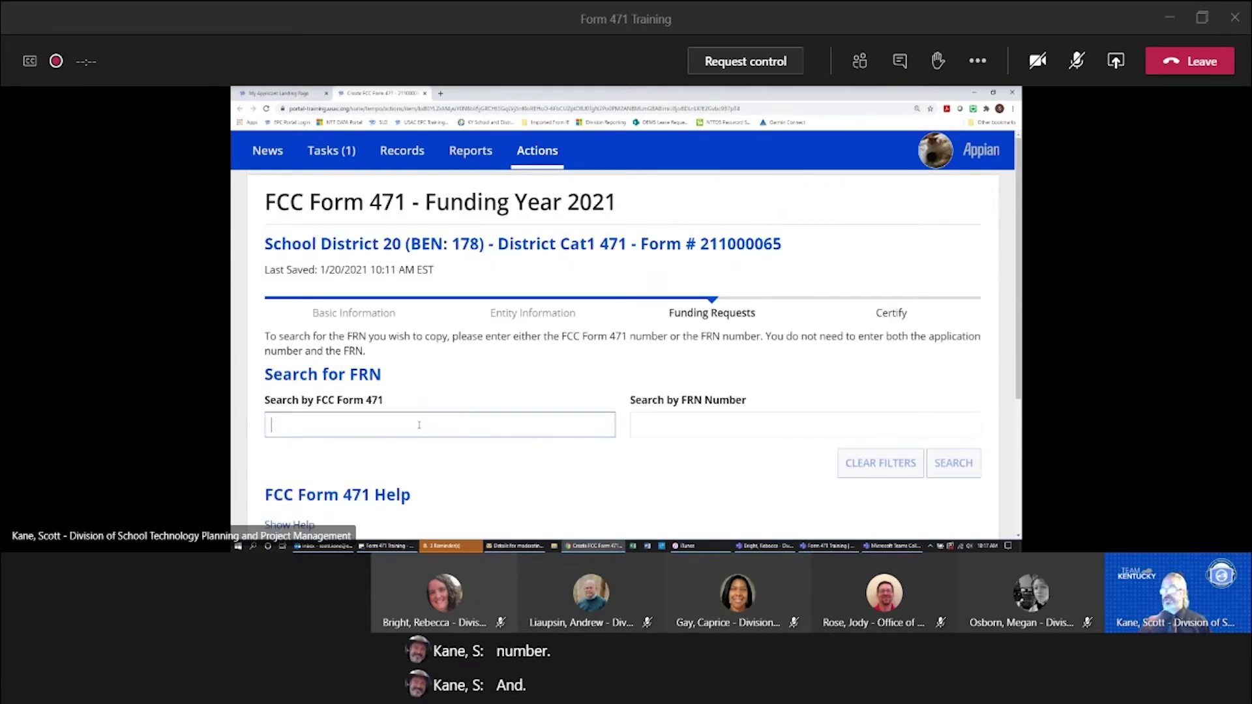
click(537, 426)
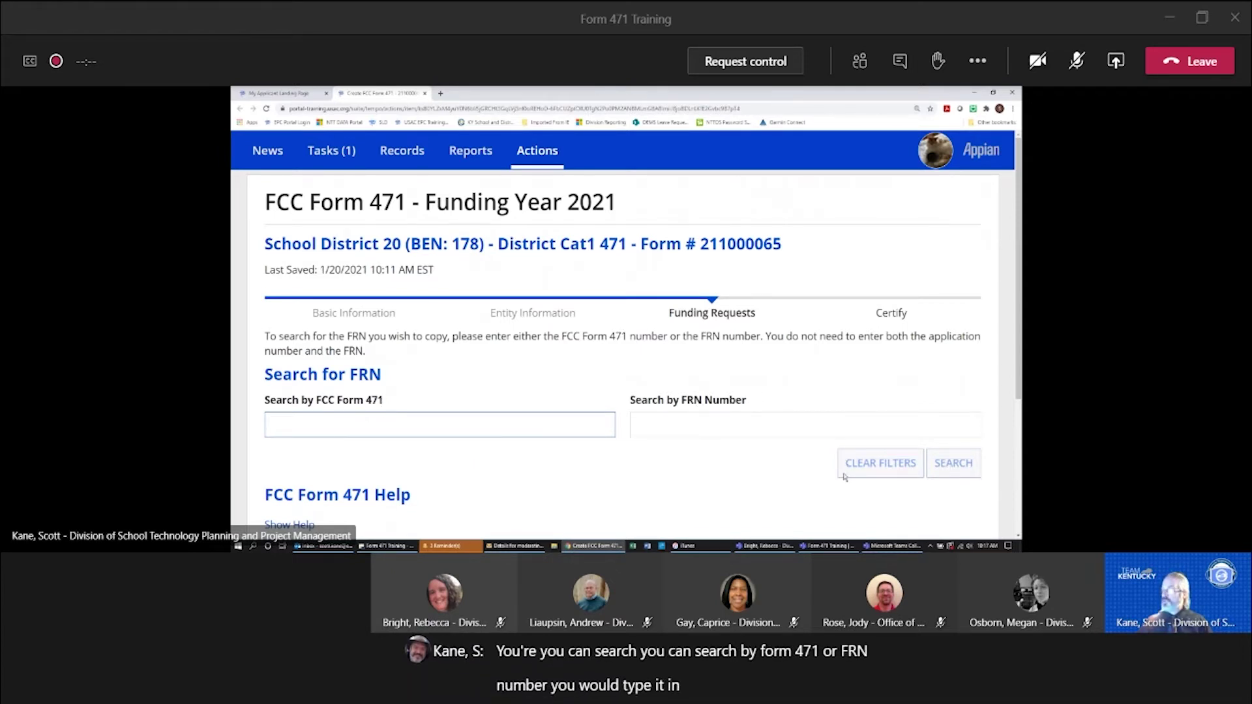
scroll(542, 473, down, 3)
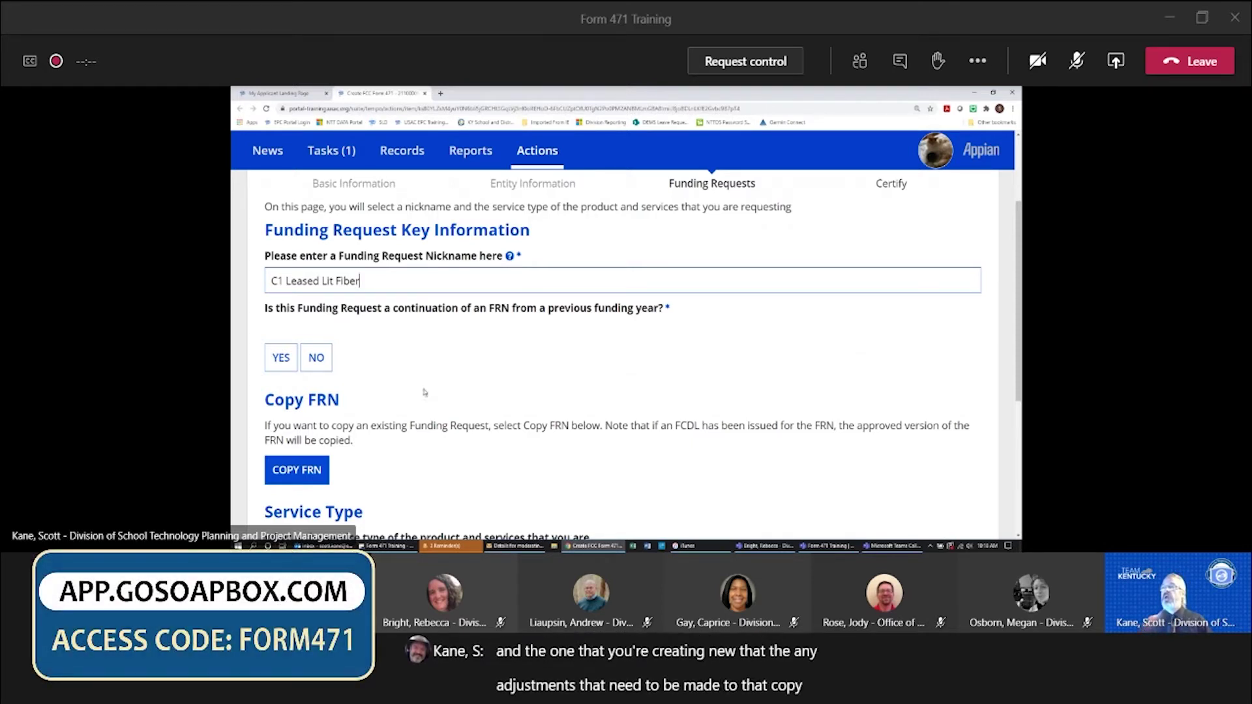
- Select Data Transmission and/or Internet Access as the funding request's service type and try to continue
scroll(466, 367, down, 3)
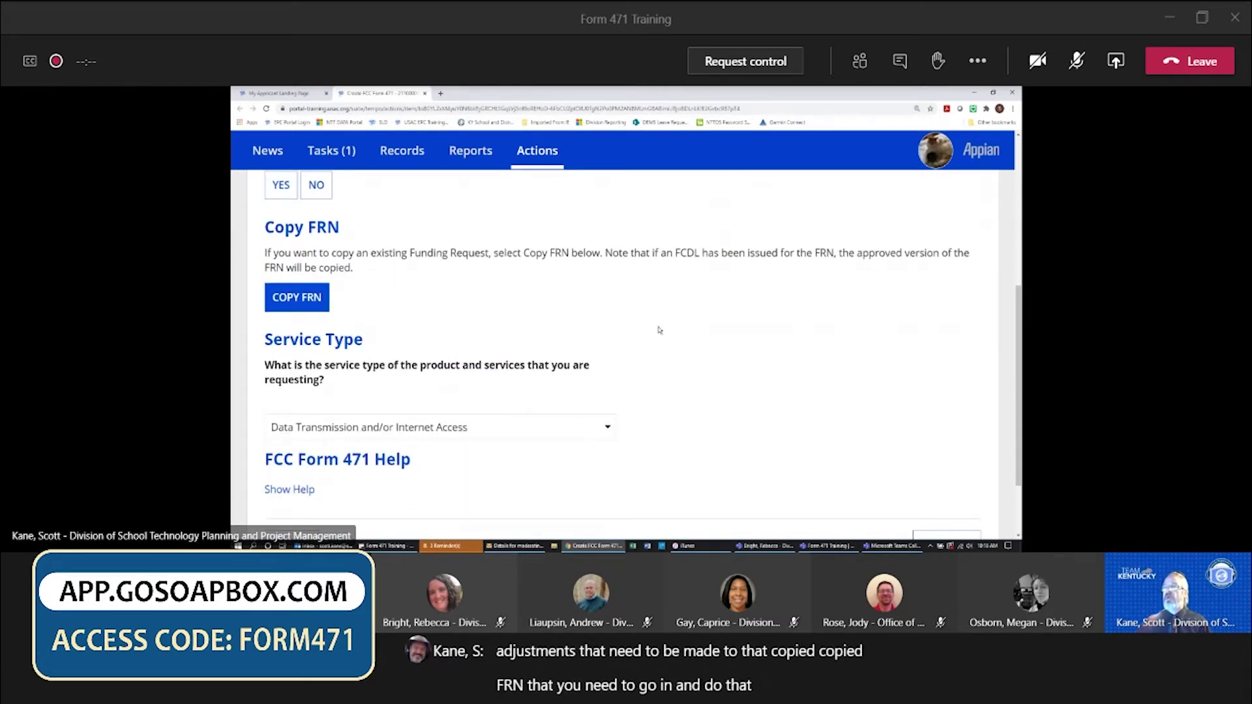
scroll(657, 330, down, 1)
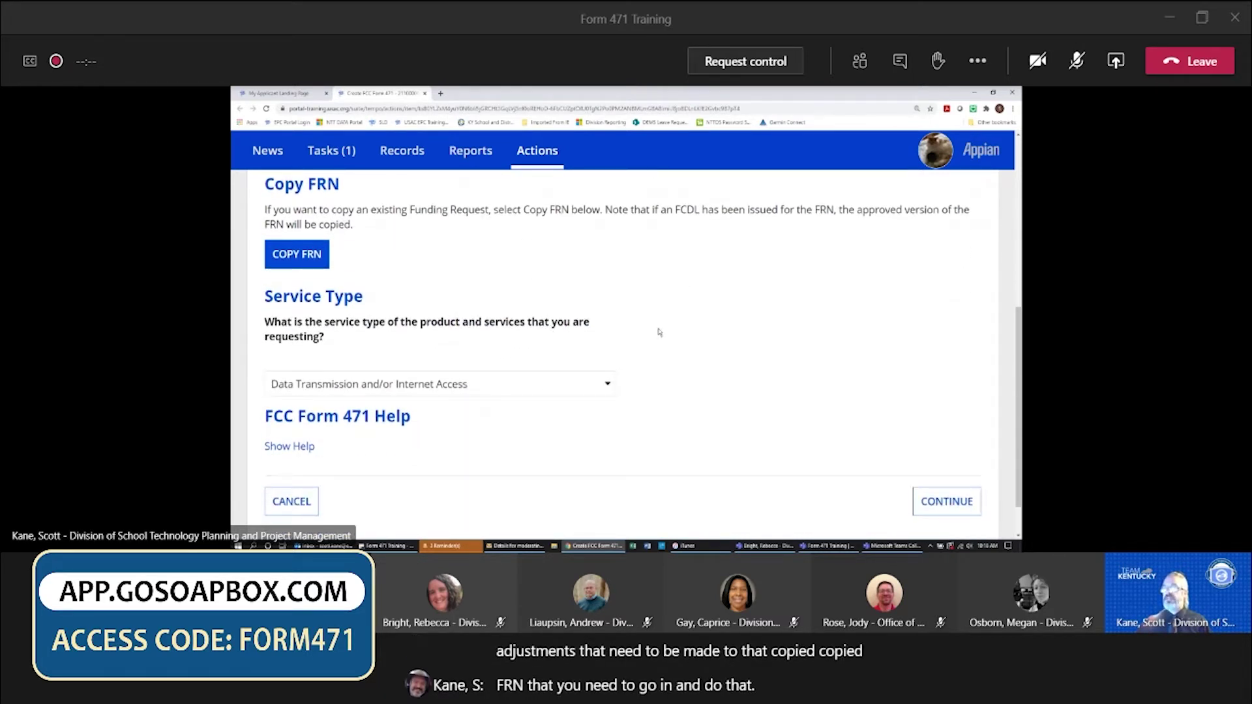
click(607, 386)
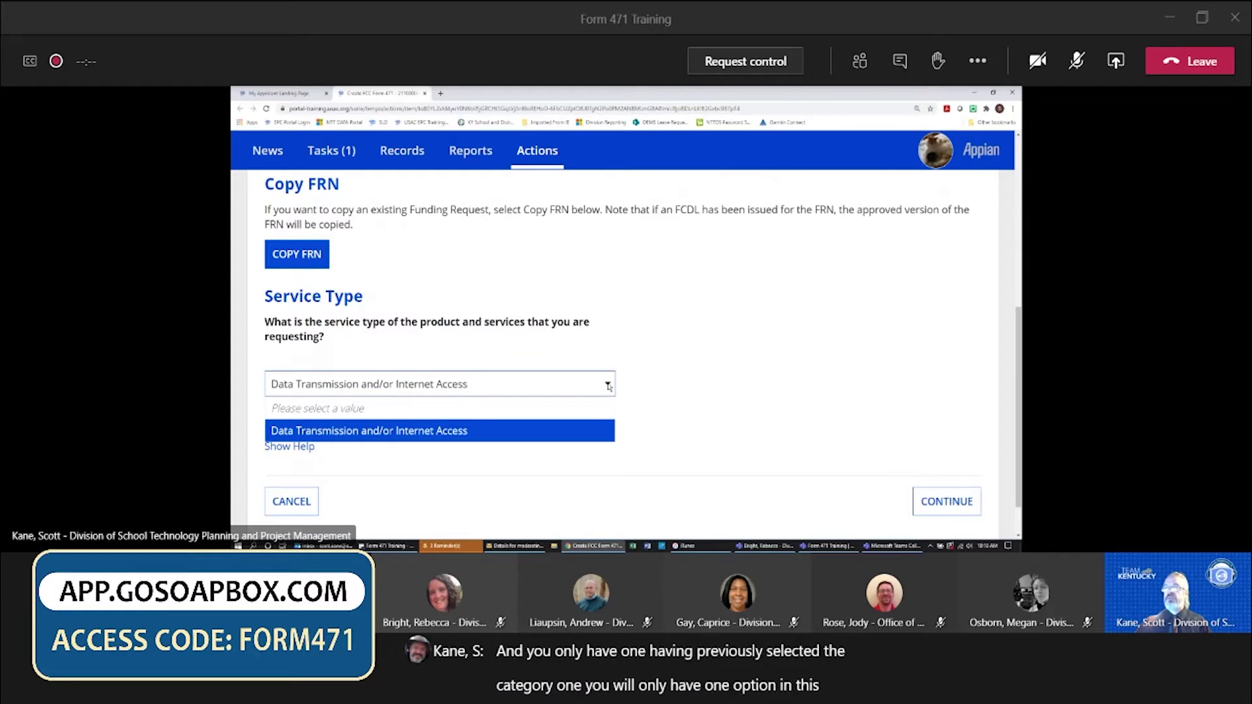
click(415, 433)
scroll(687, 398, down, 2)
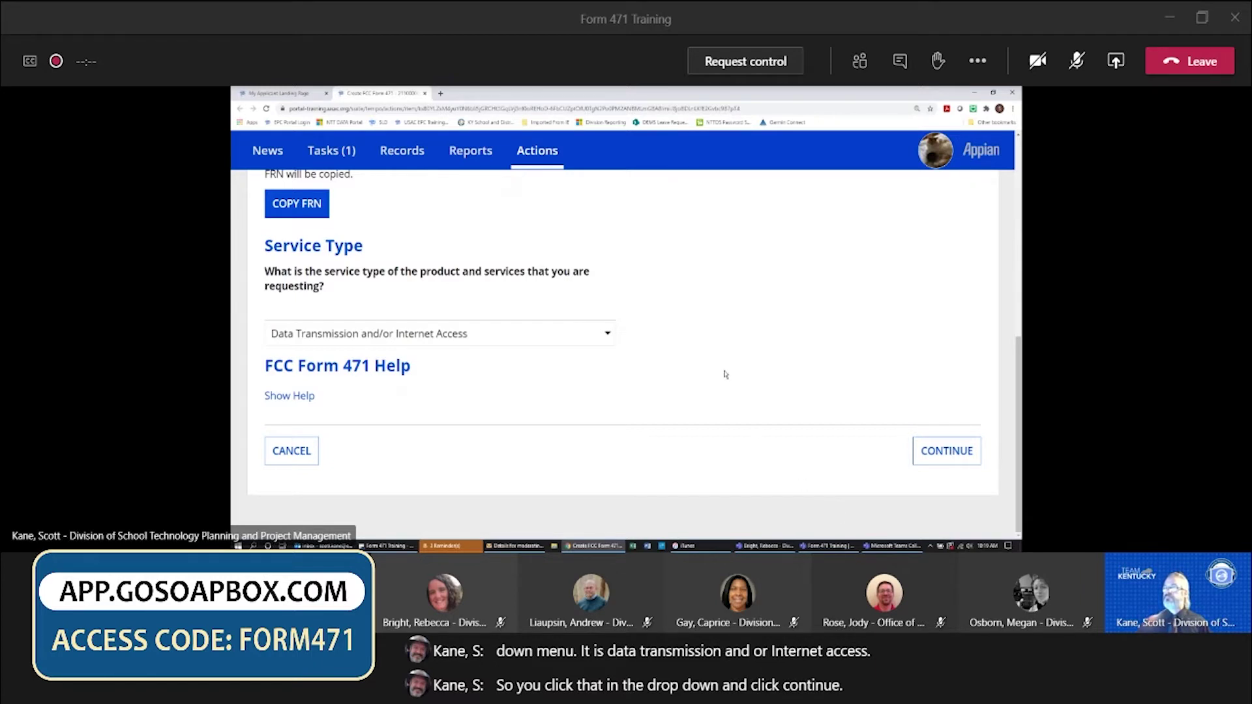
click(943, 455)
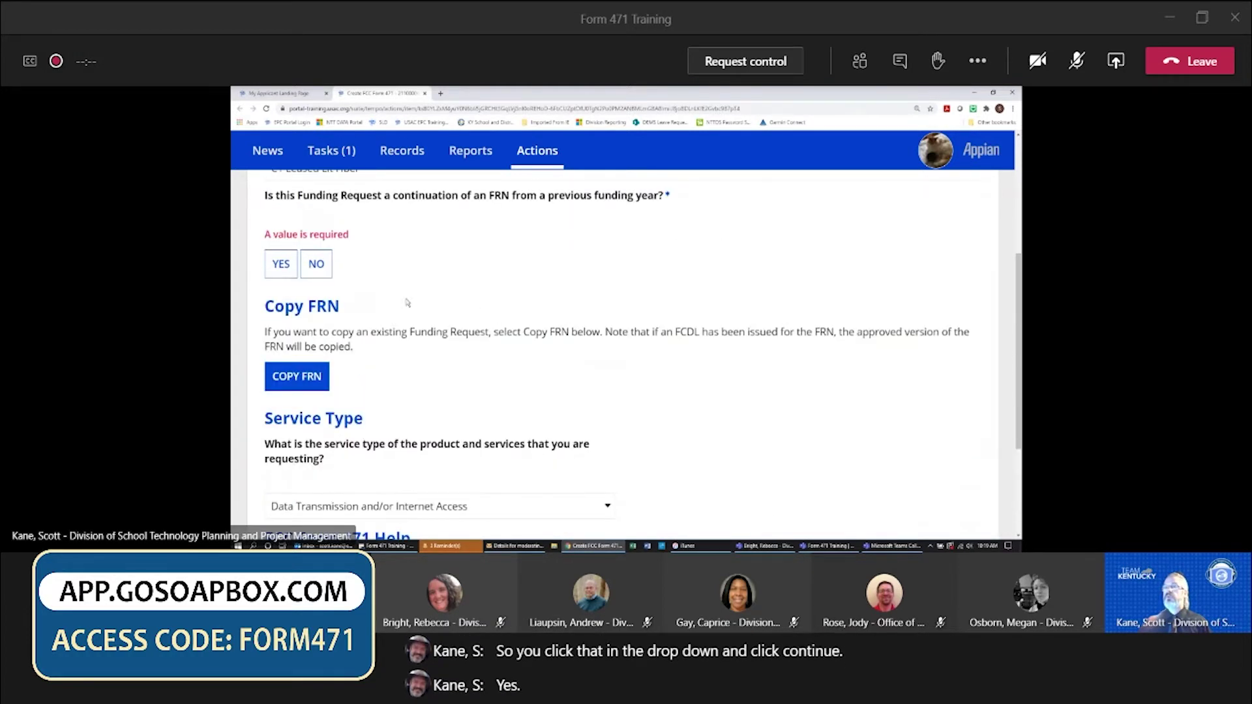
- Mark the funding request as not a continuation of a previous year's FRN and proceed to its contract section
scroll(410, 307, up, 2)
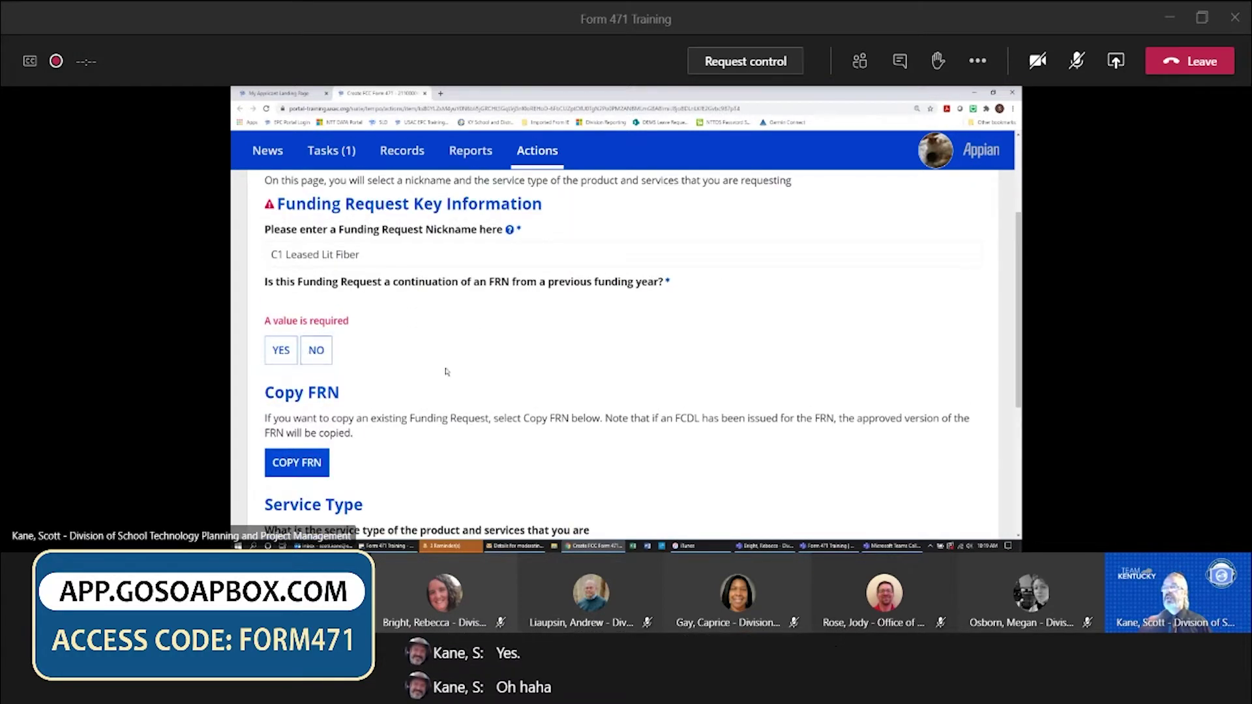
click(317, 350)
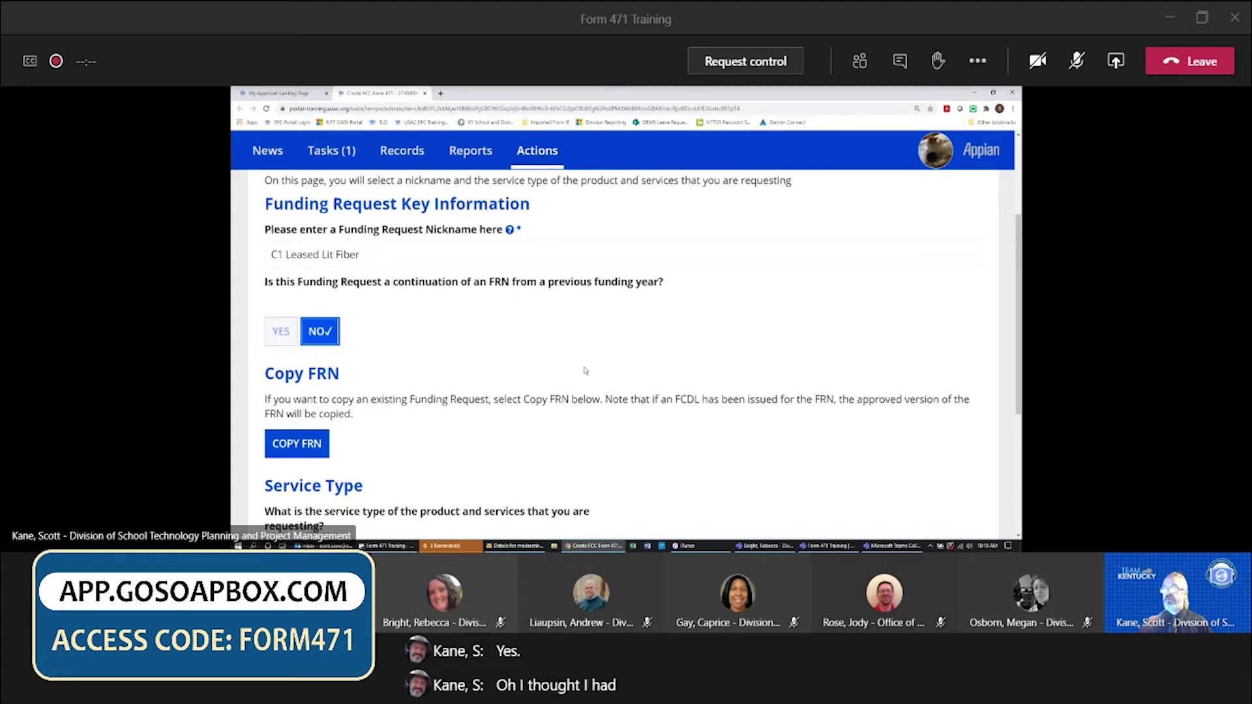
scroll(666, 395, down, 3)
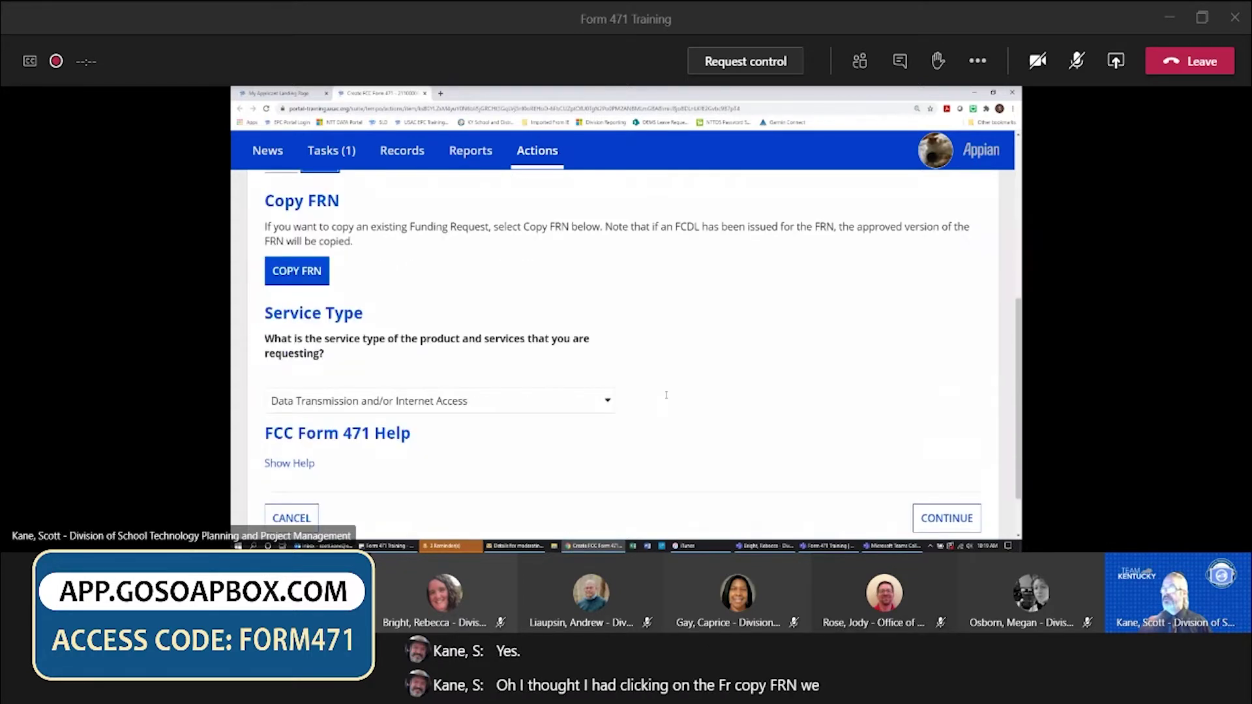
scroll(666, 395, down, 1)
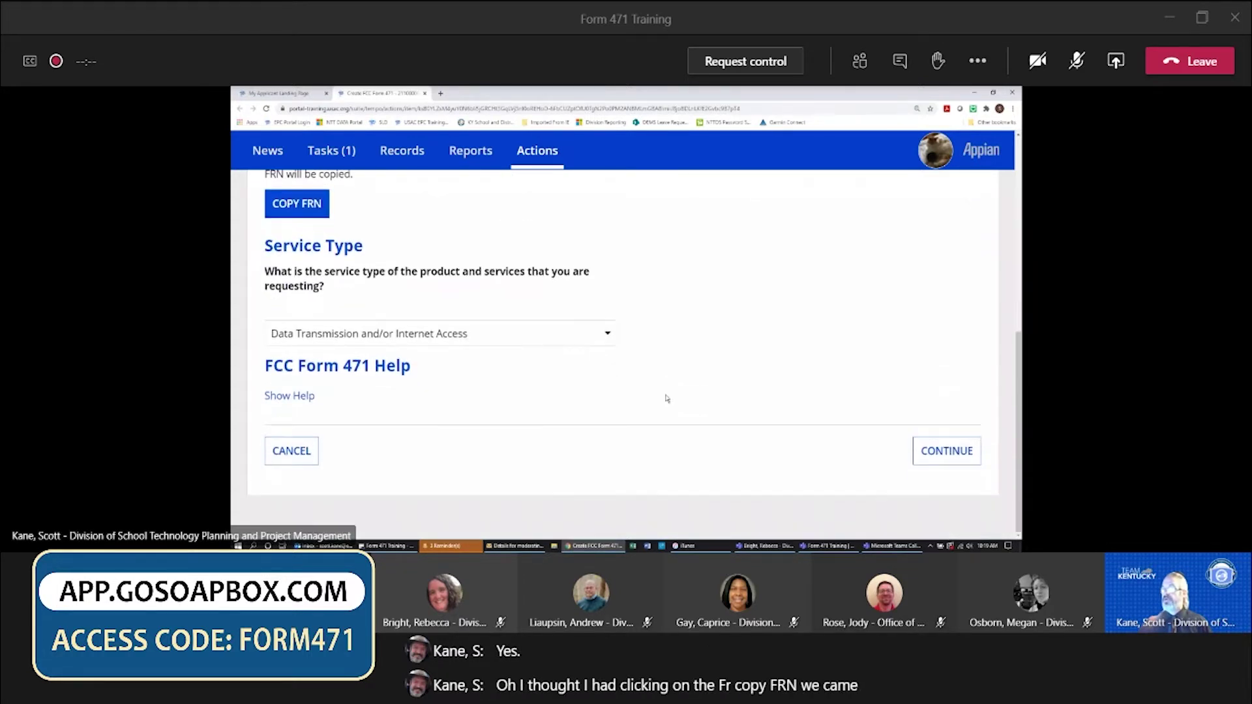
click(943, 453)
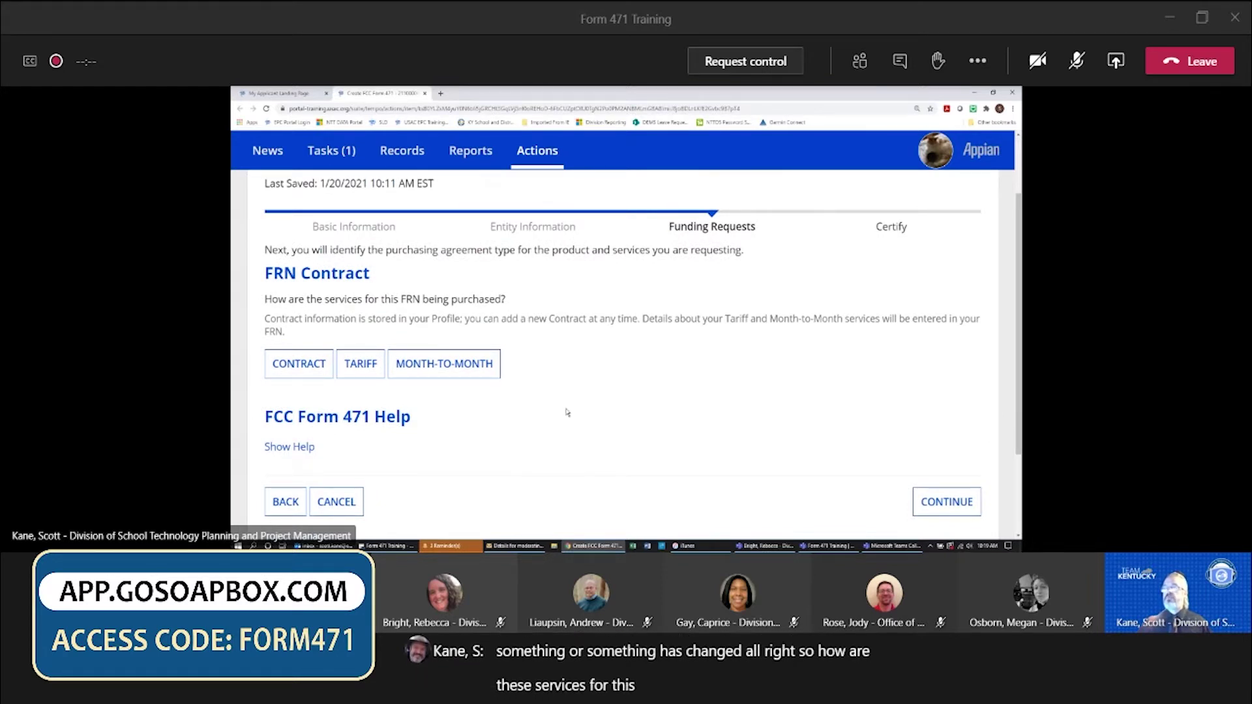
- Set the FRN's purchasing agreement type to Contract and search for the district's existing contracts by its creating organization BEN
click(308, 366)
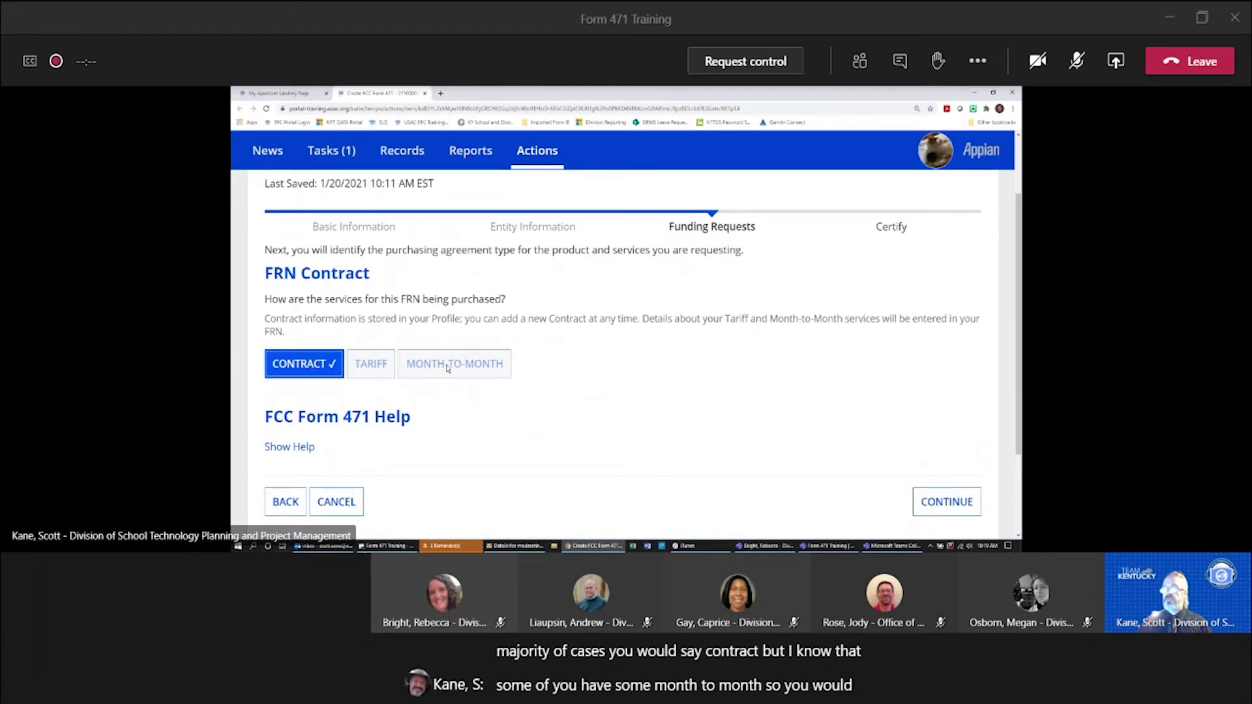
click(941, 505)
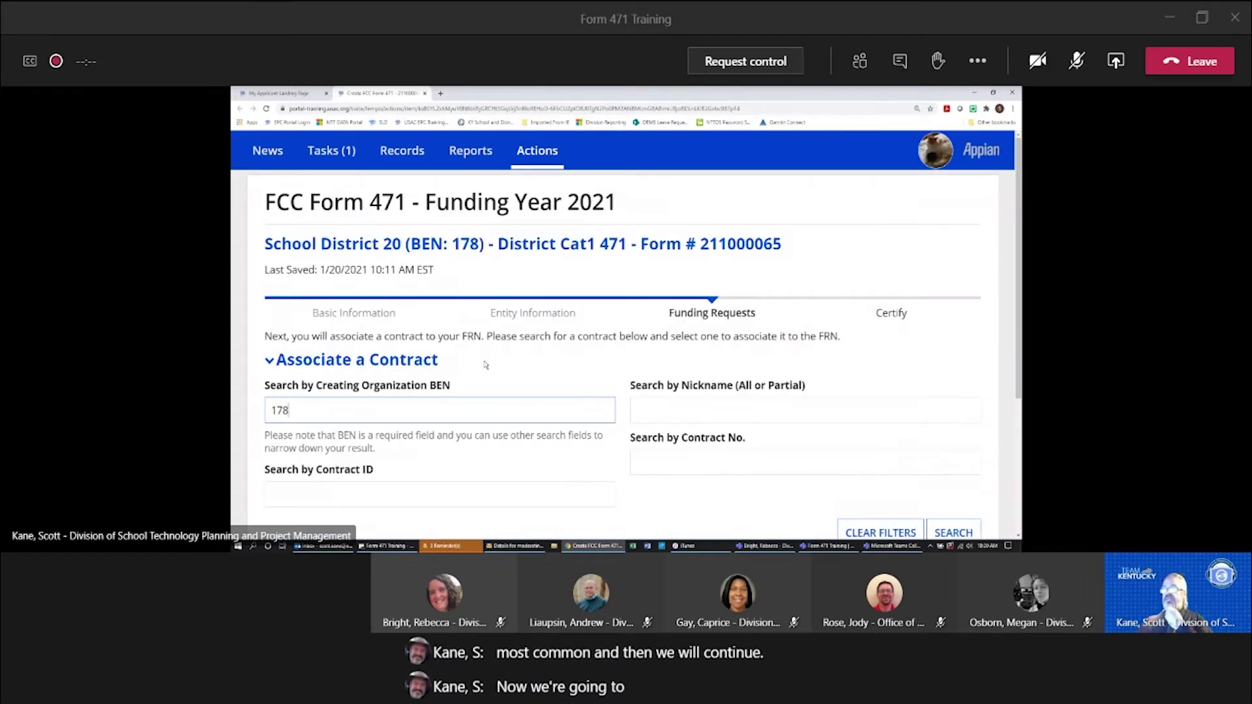
scroll(484, 346, down, 1)
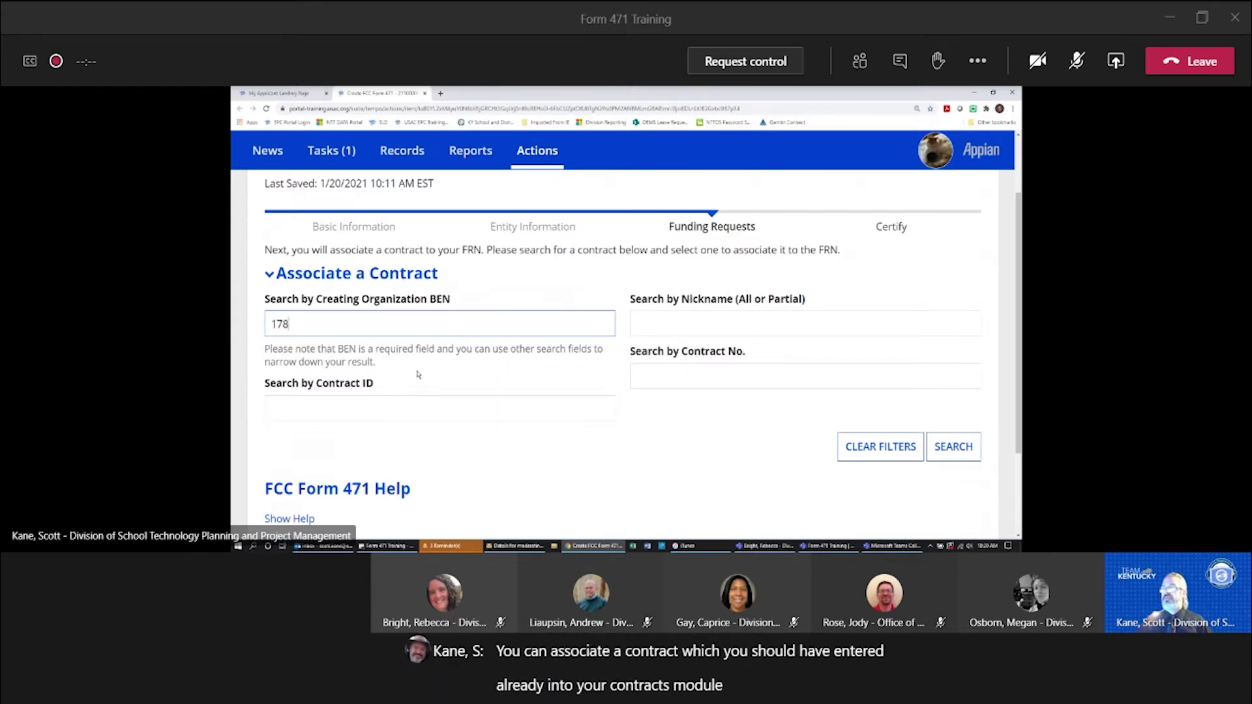
scroll(417, 375, up, 2)
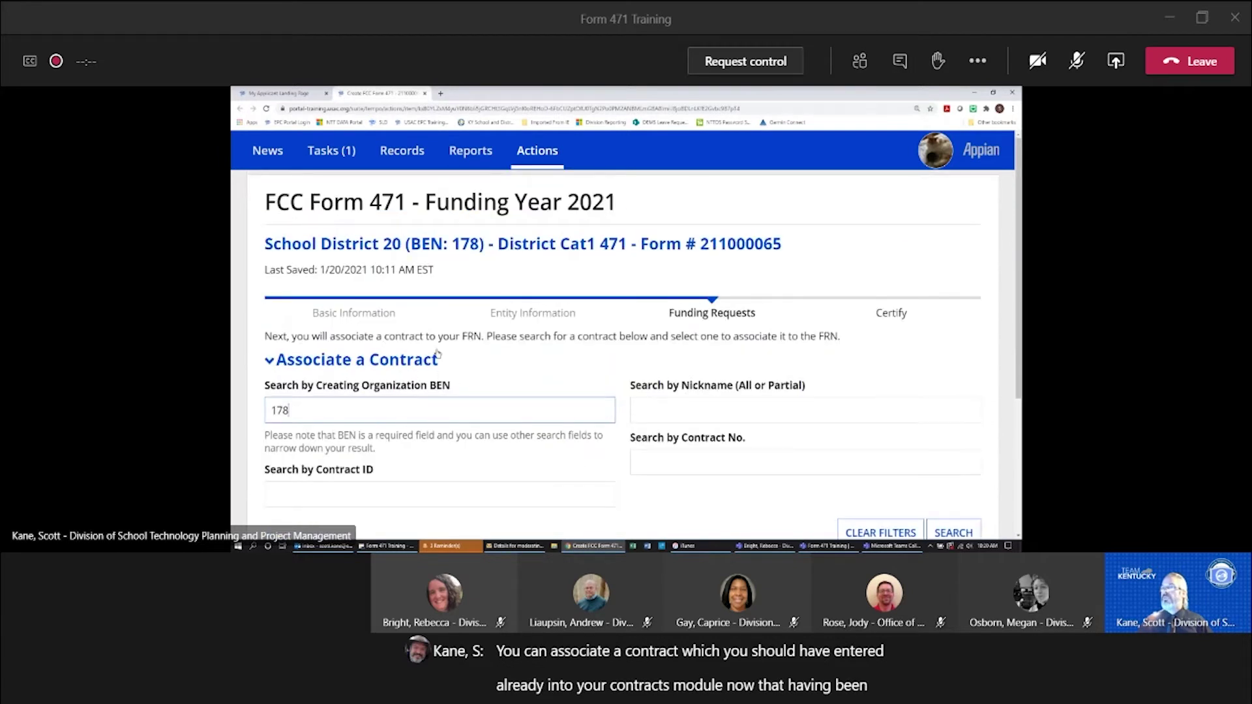
scroll(437, 352, down, 2)
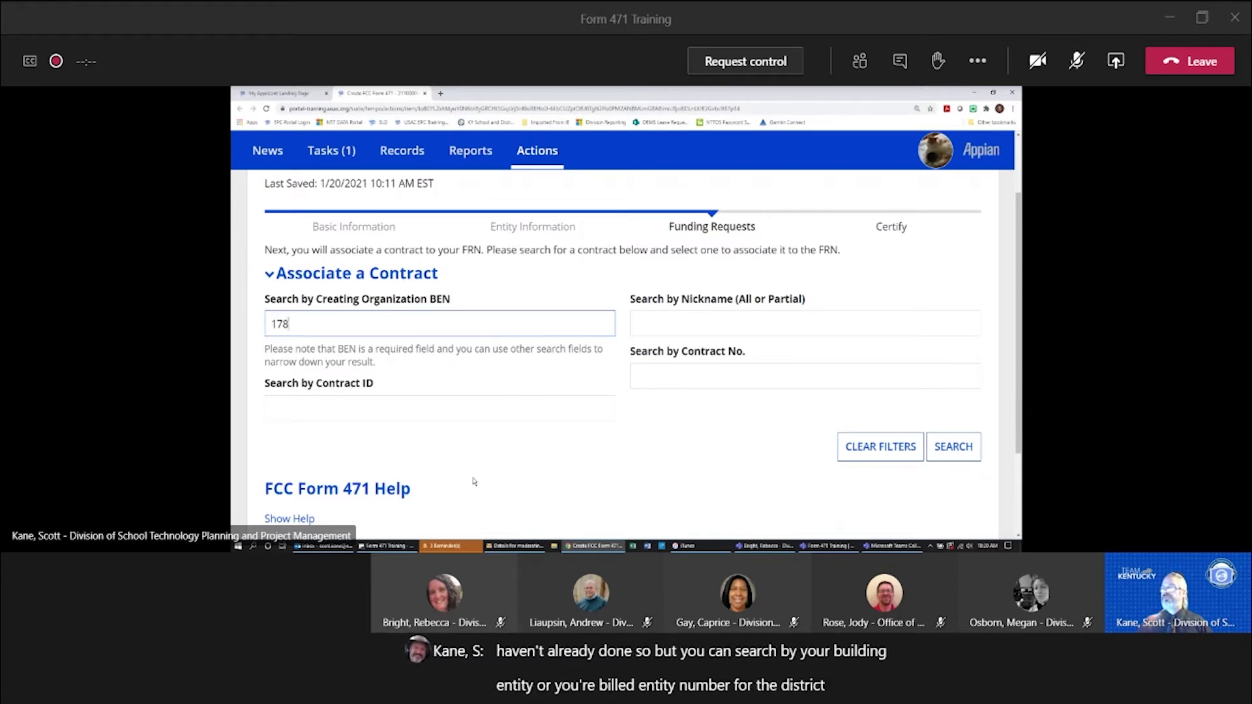
click(952, 450)
scroll(705, 418, down, 2)
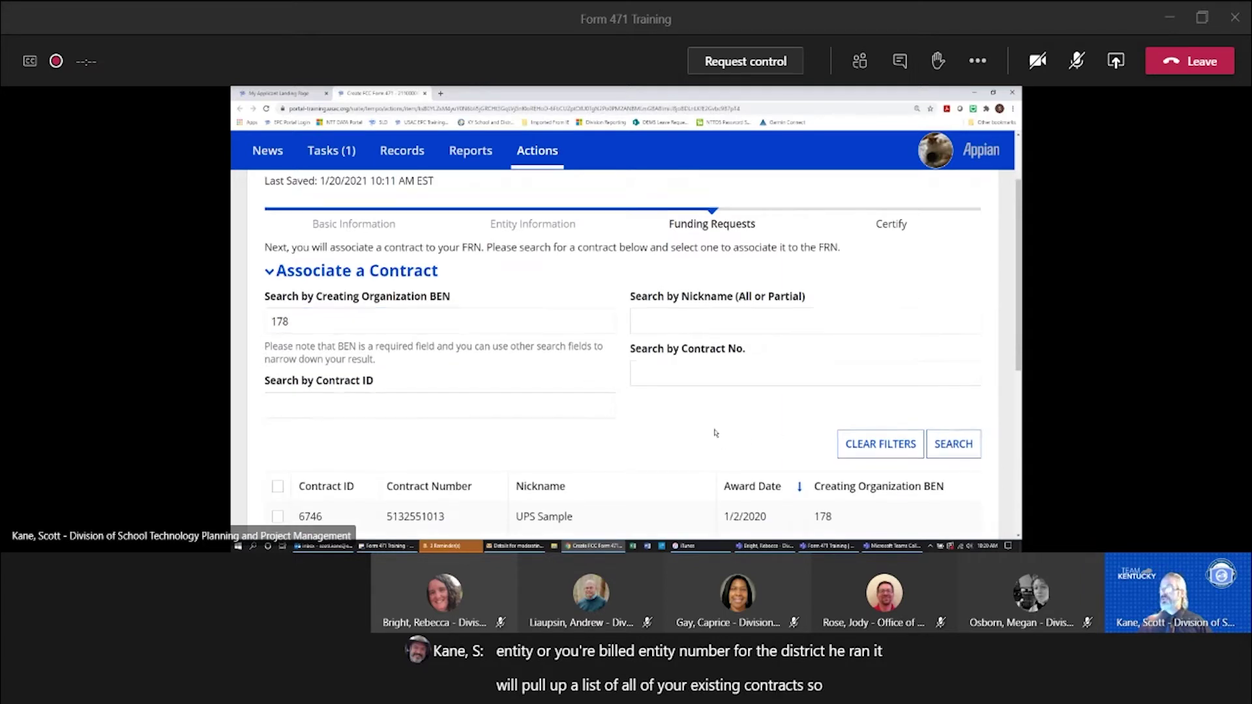
scroll(706, 418, down, 2)
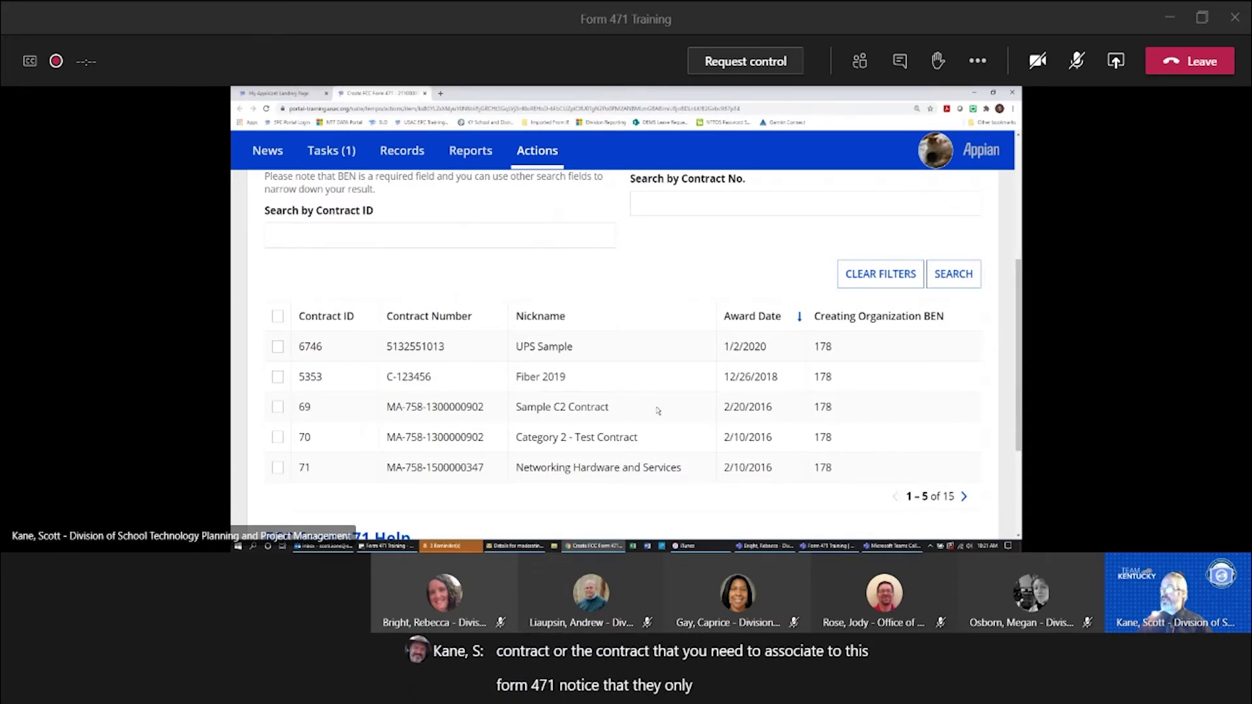
- Browse the pages of found contracts and select the Fiber 2019 contract to associate it with the funding request
click(964, 497)
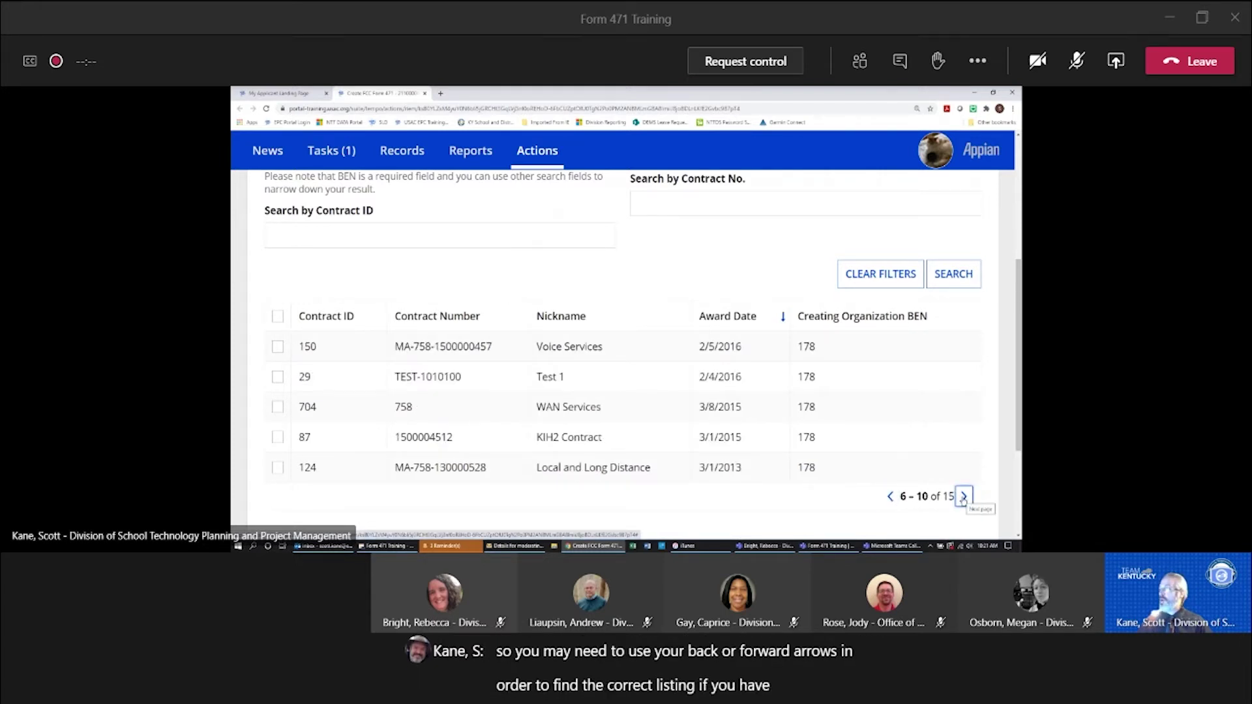
click(890, 497)
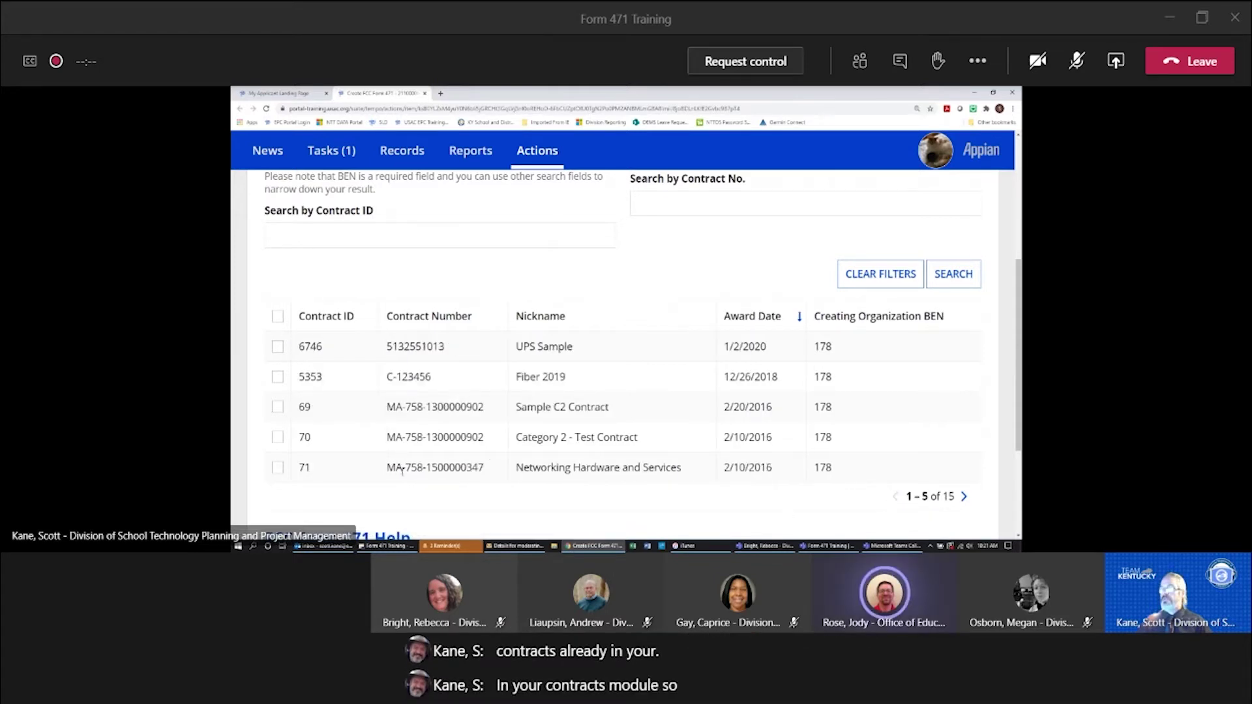
click(278, 377)
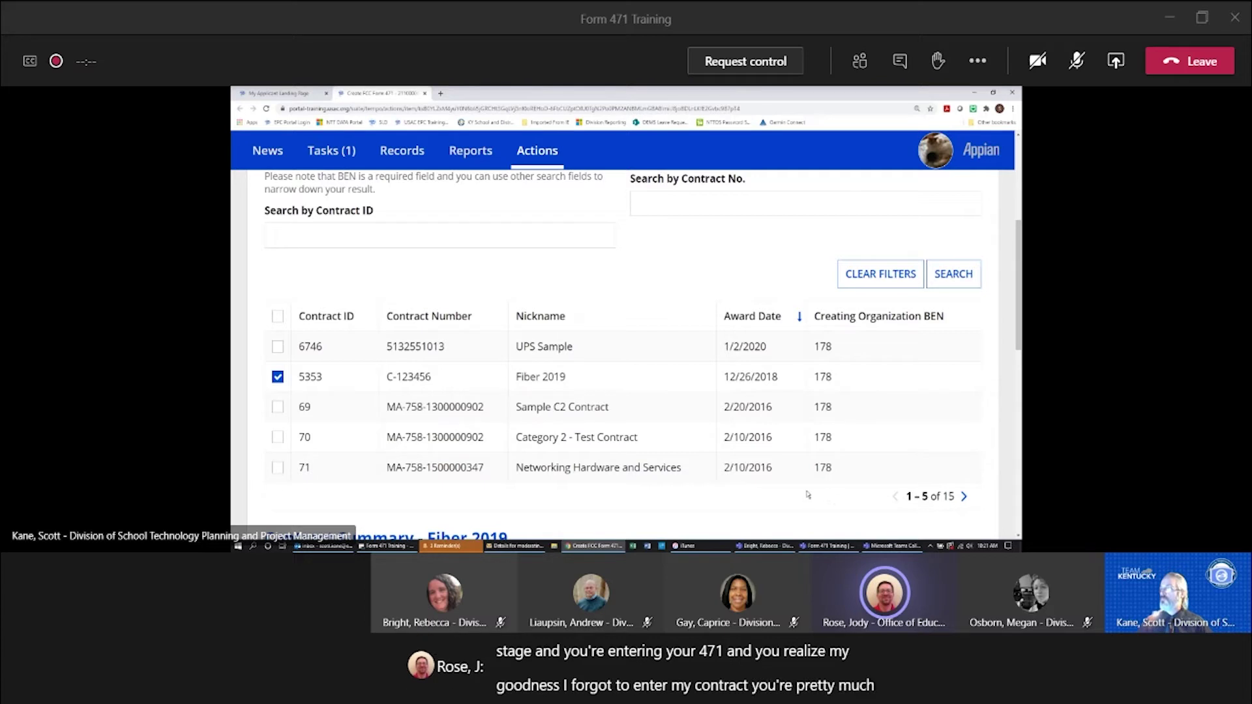
scroll(809, 495, down, 1)
scroll(808, 494, down, 1)
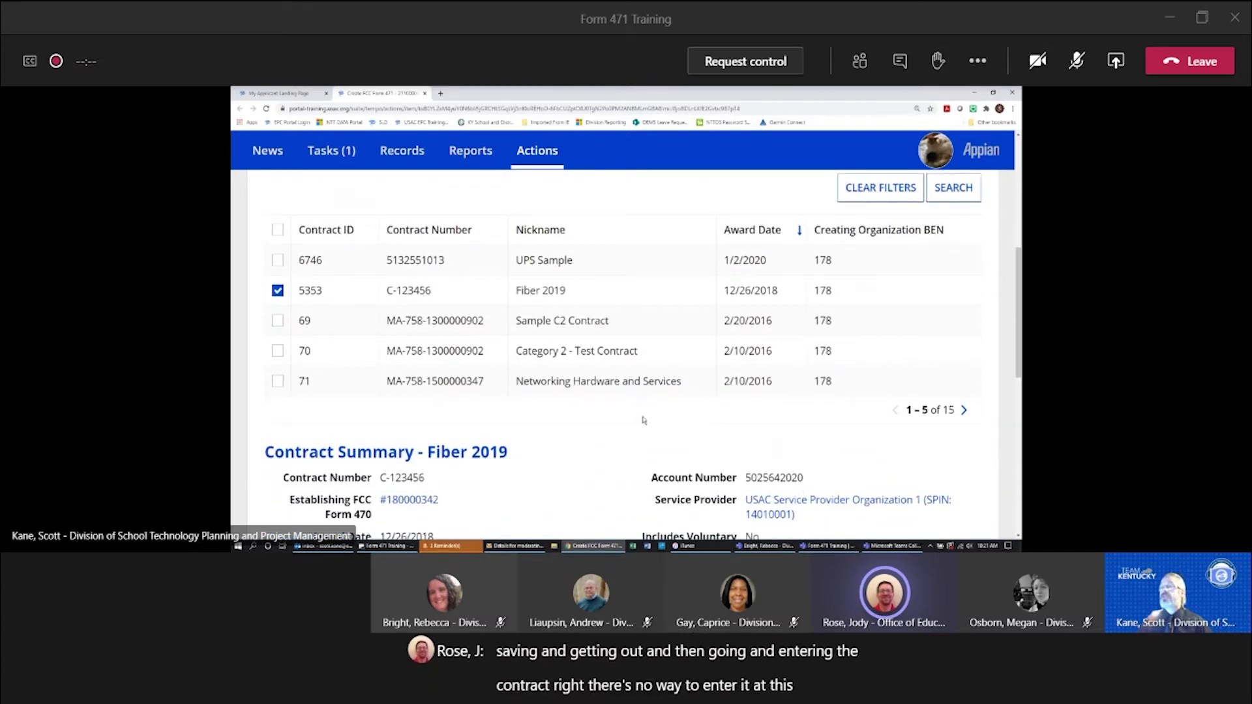
scroll(613, 429, up, 5)
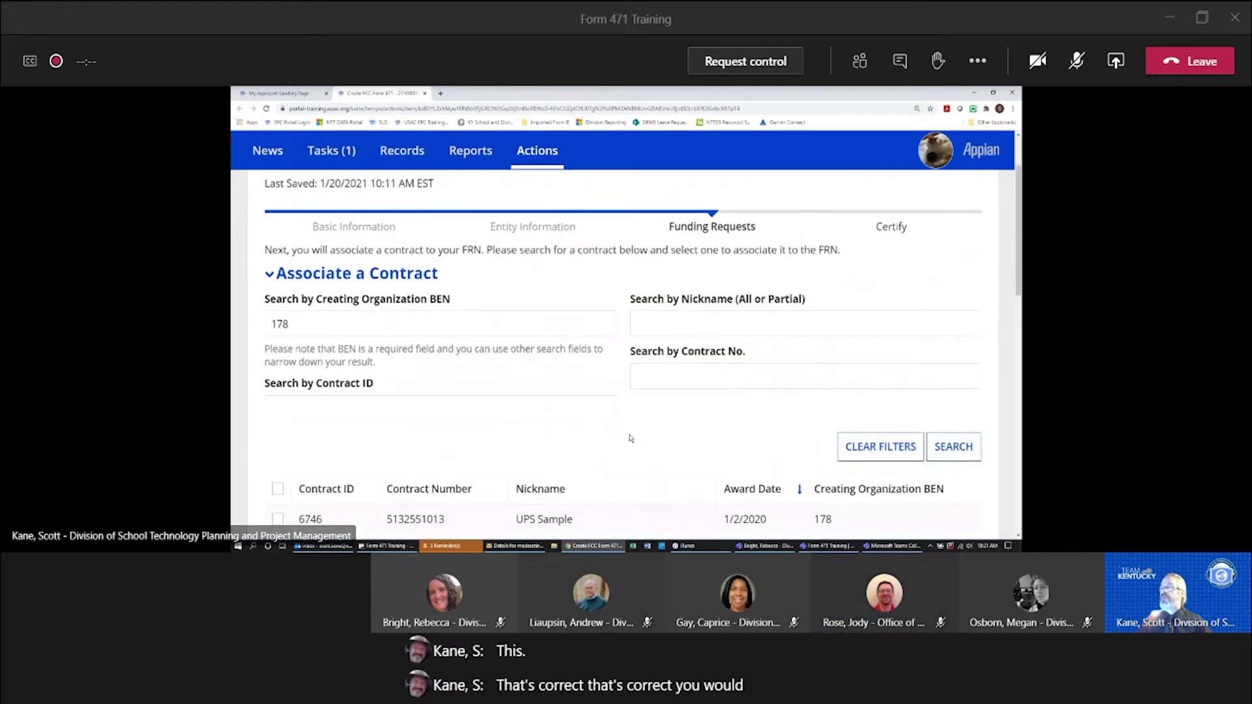
scroll(630, 432, up, 2)
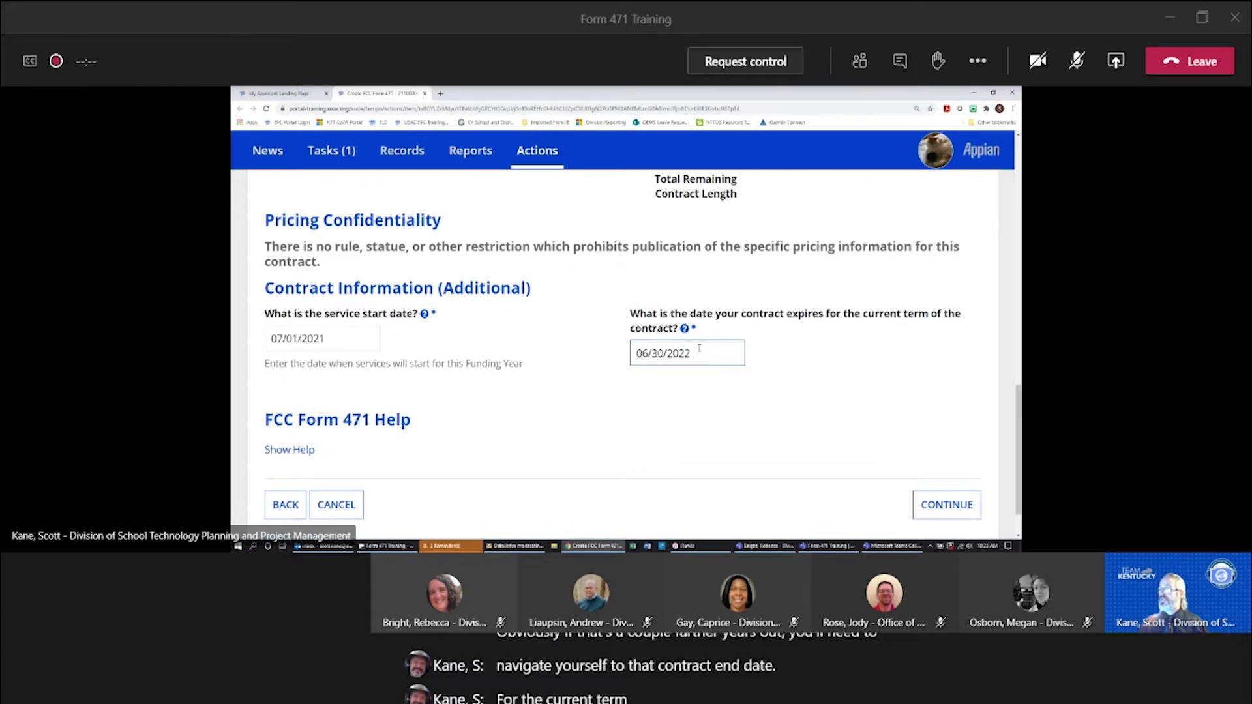
- Accept 06/30/2022 as the contract's expiration date, continue, and read the Fiber Request Key Information on eligible broadband options
click(610, 428)
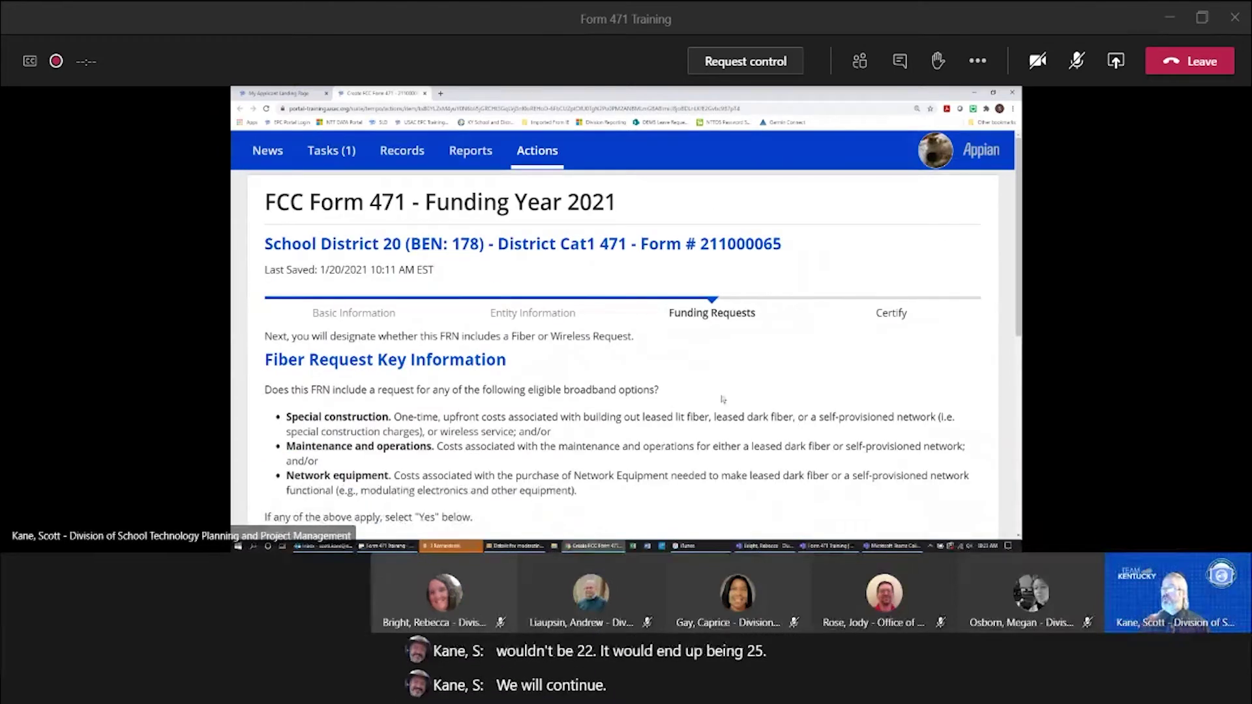
scroll(673, 376, down, 4)
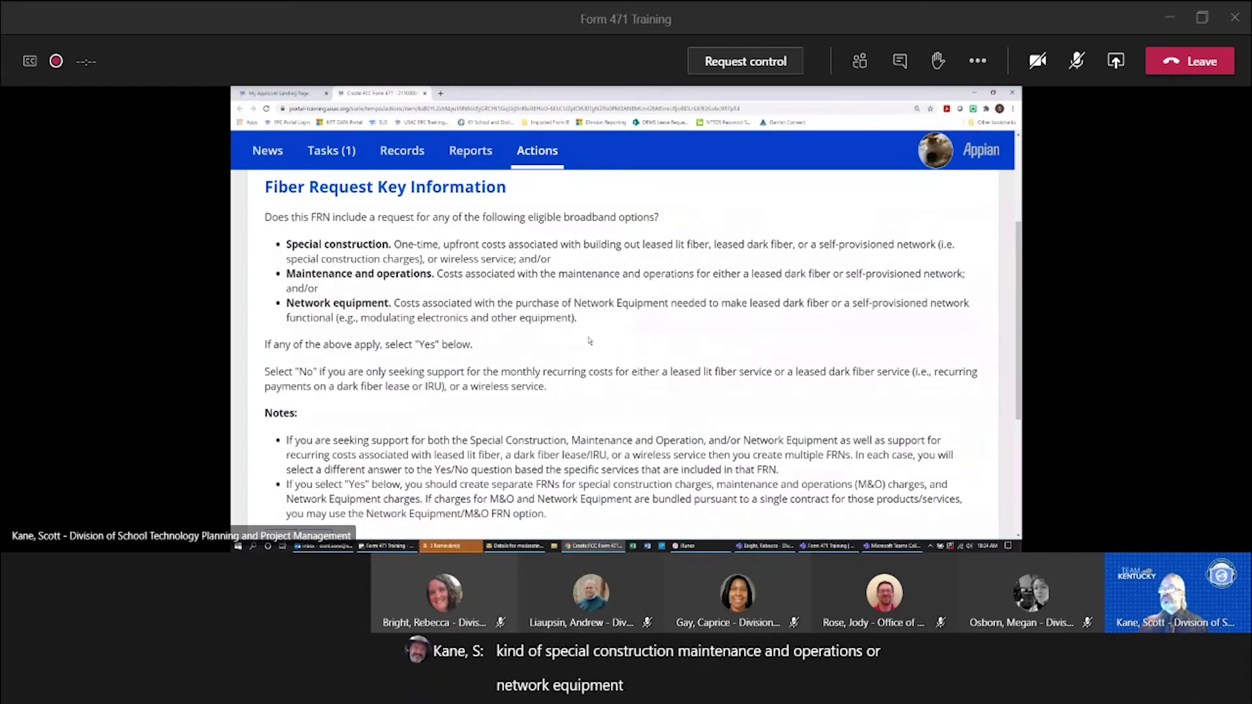
scroll(589, 340, down, 3)
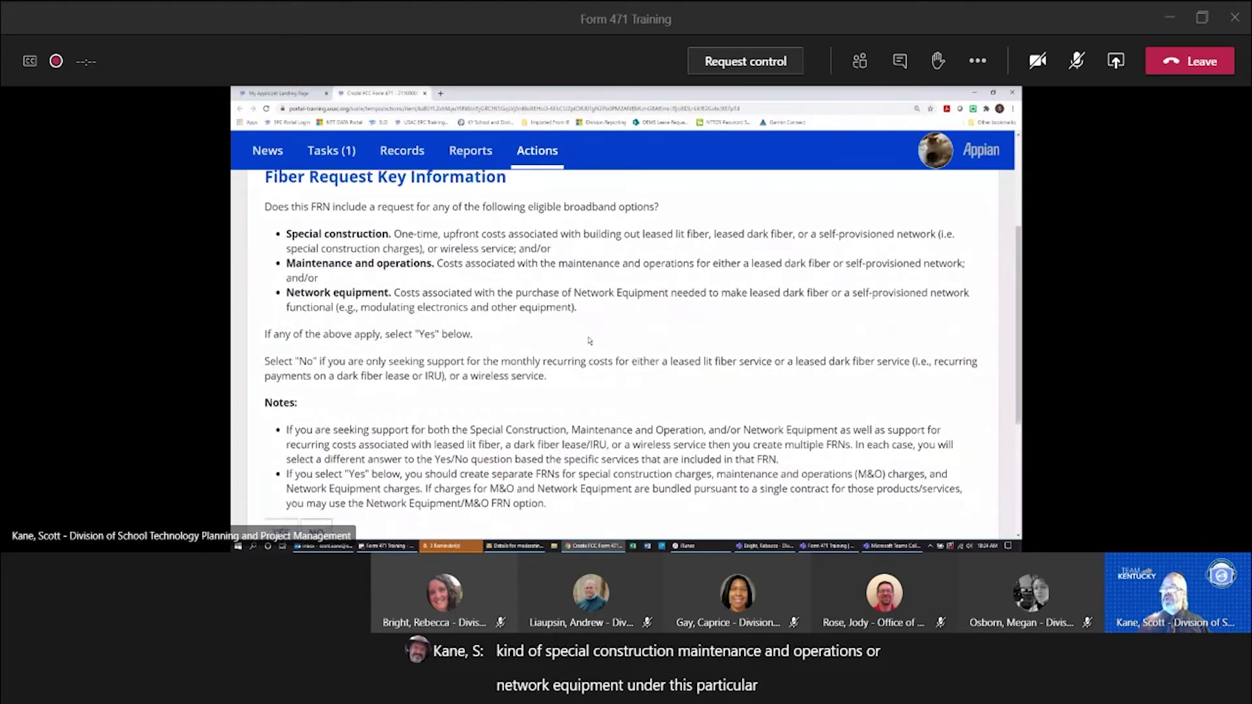
scroll(589, 341, up, 3)
scroll(589, 340, down, 2)
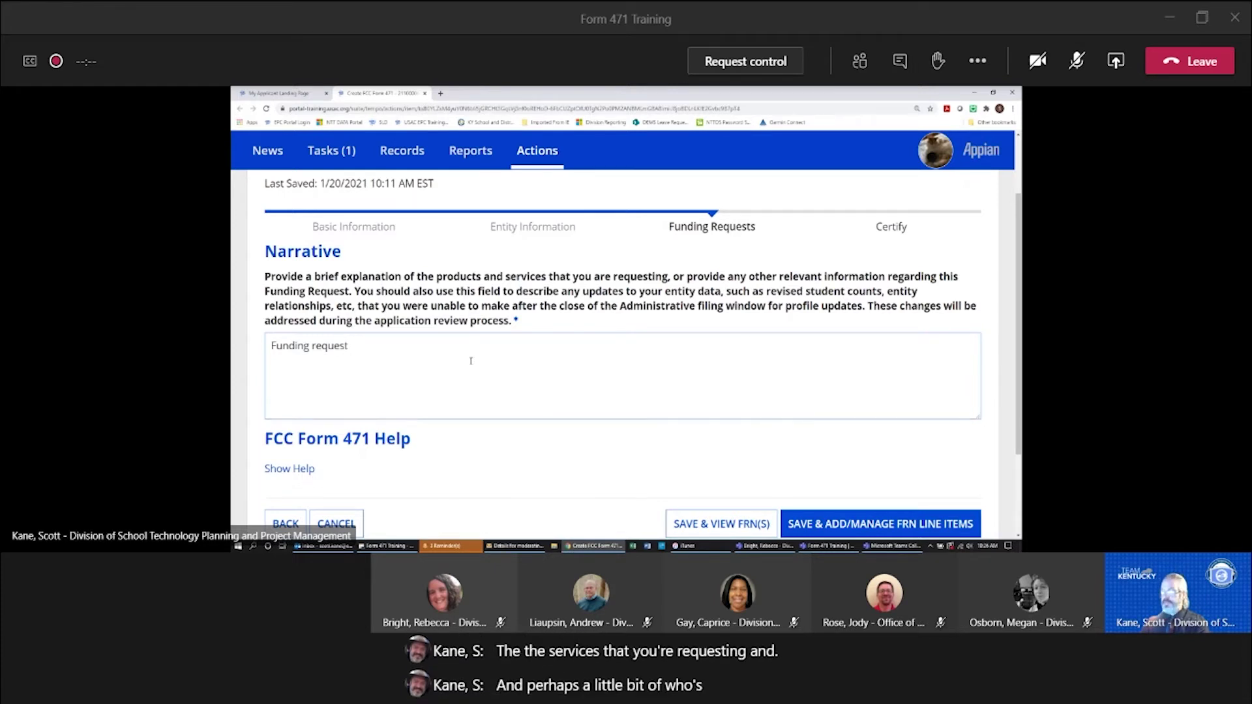
- Complete the narrative to read "Funding request contains fiber connections to all buildings in the district. Transport only, no internet access."
text(cont)
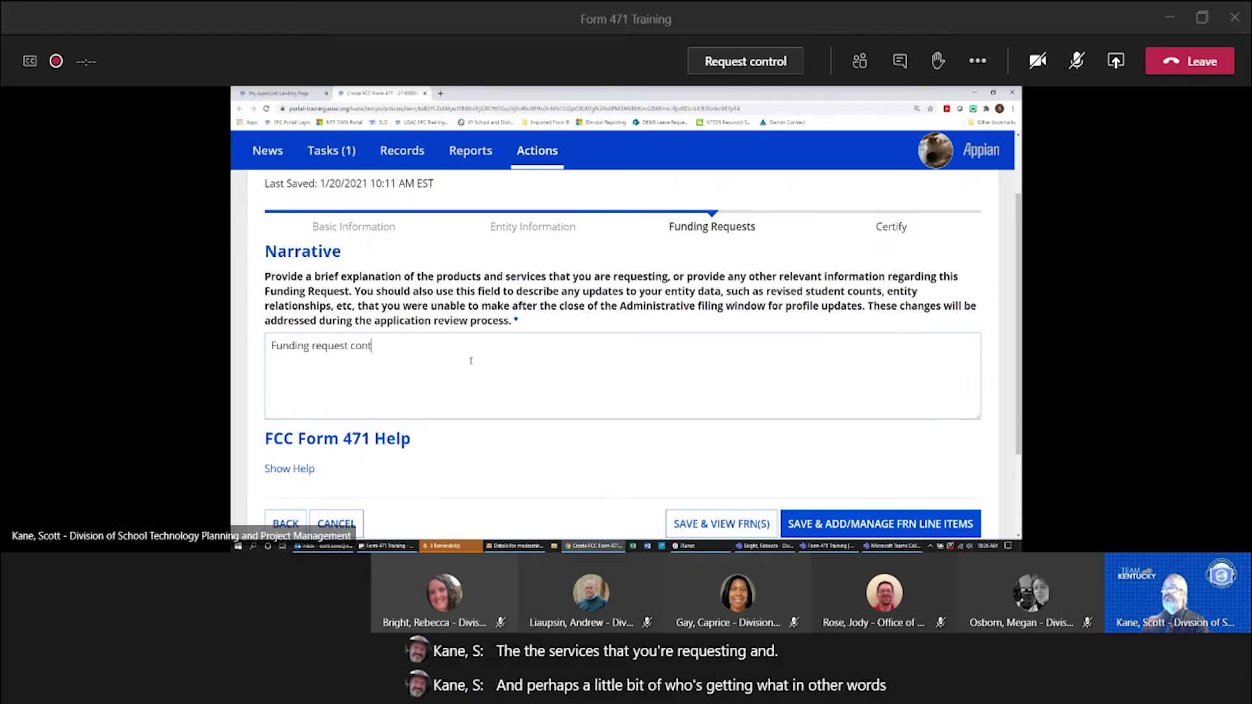
text(ains )
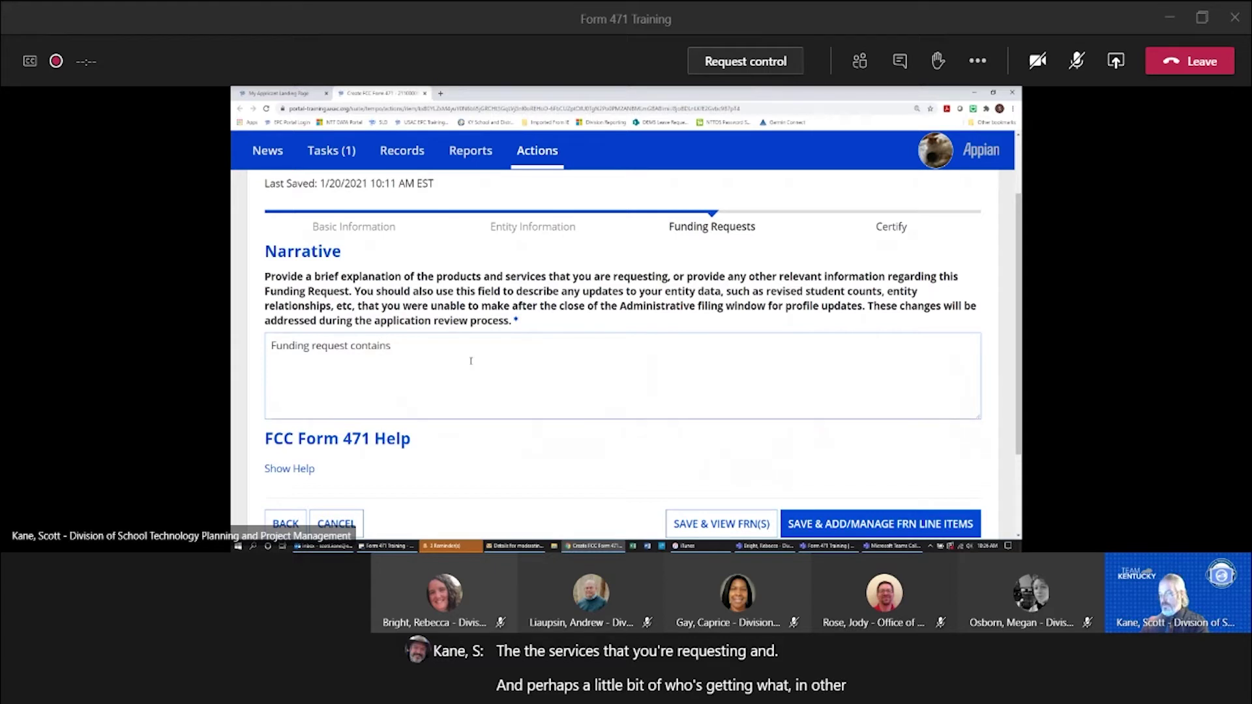
text(fiber connections)
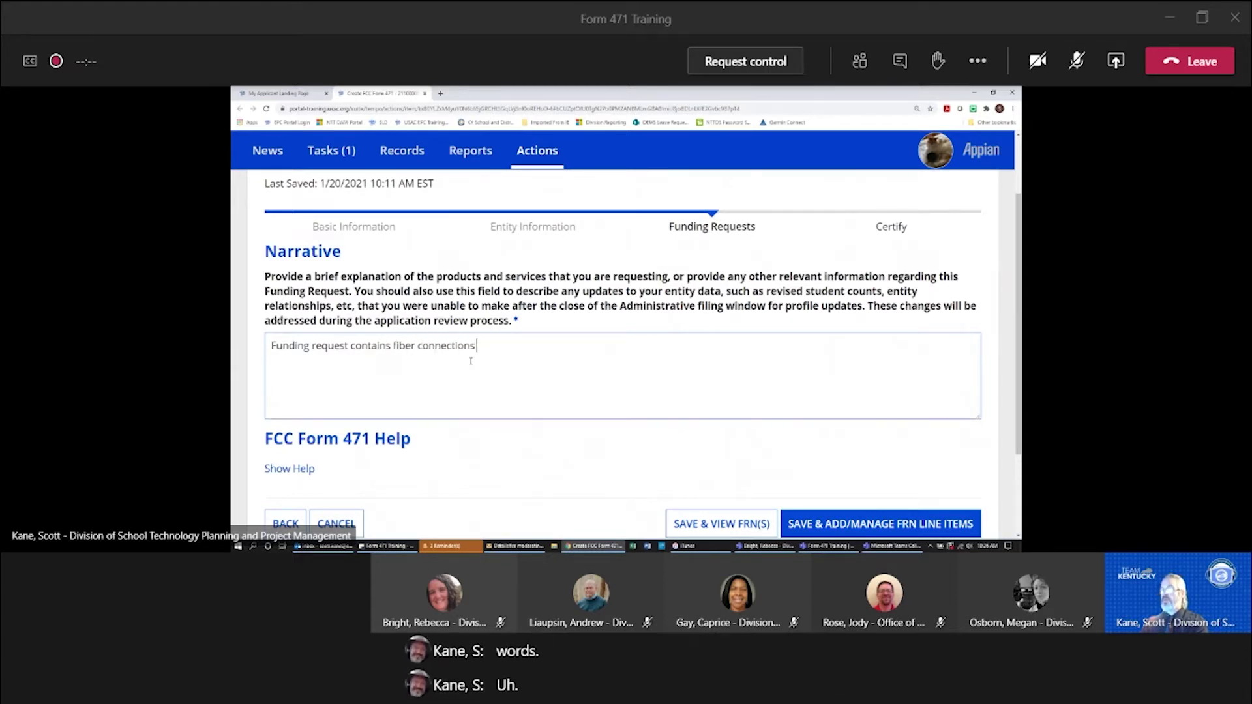
text( to all buildings in the )
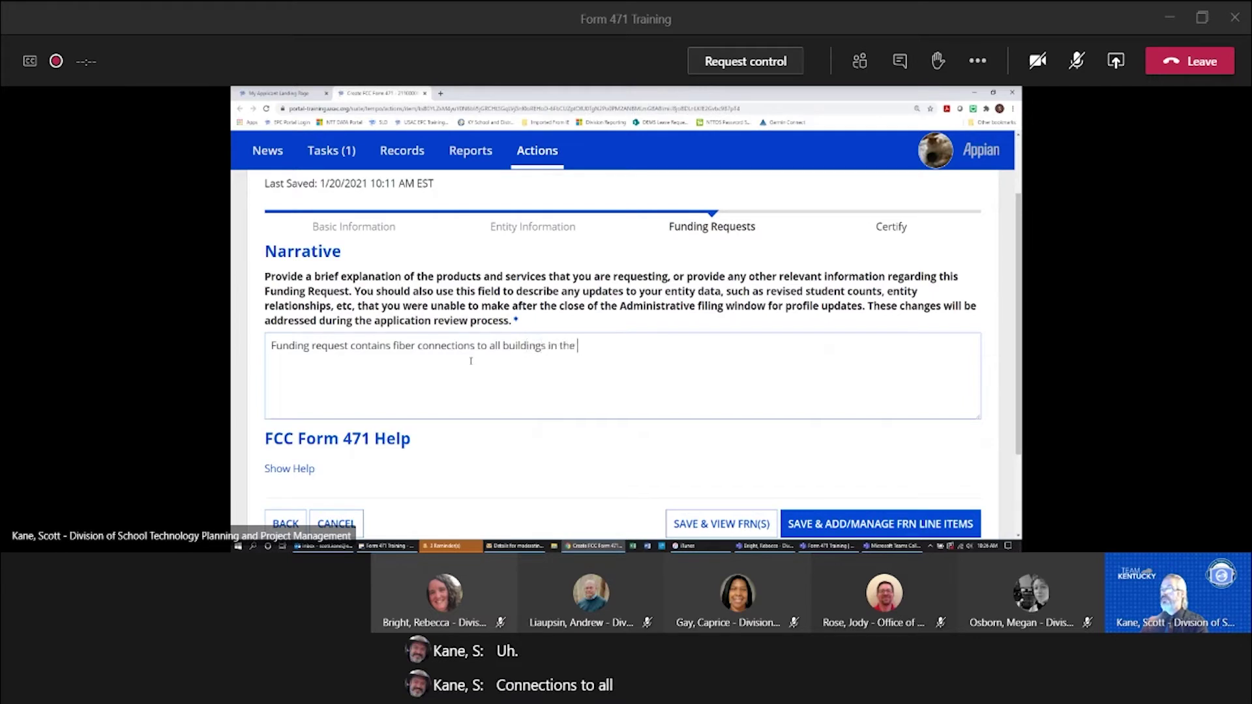
text(district. )
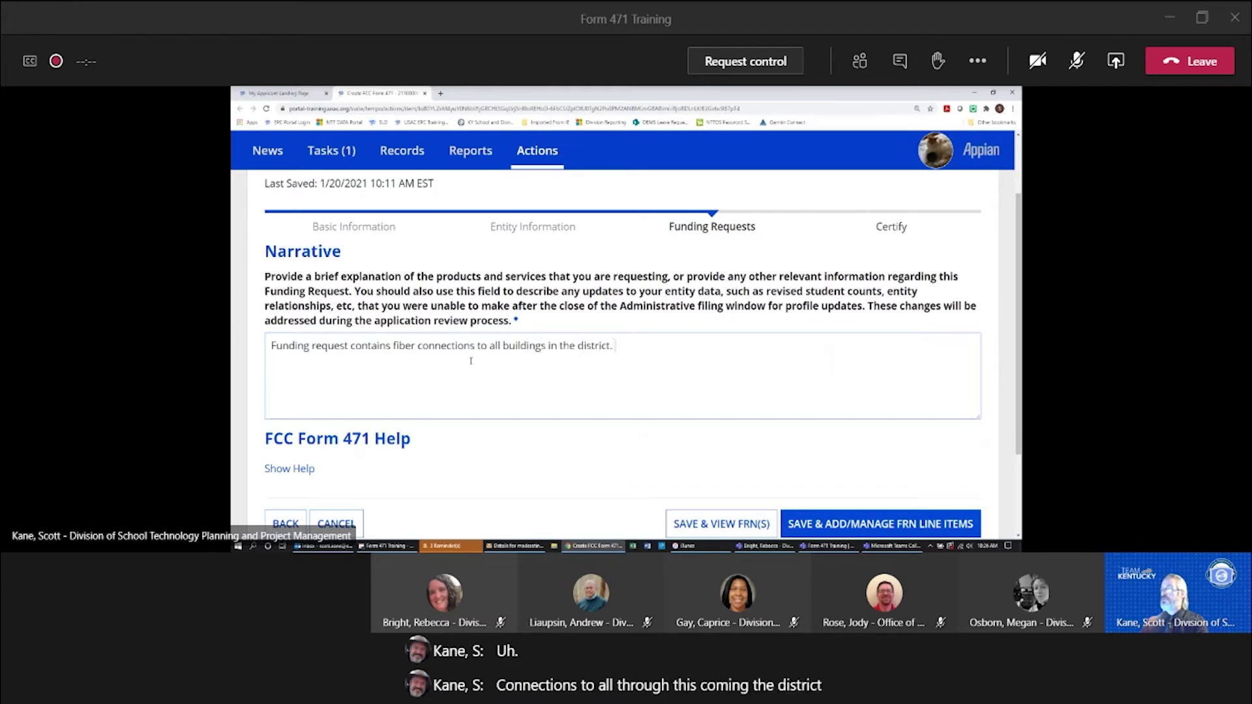
text(Transport only,)
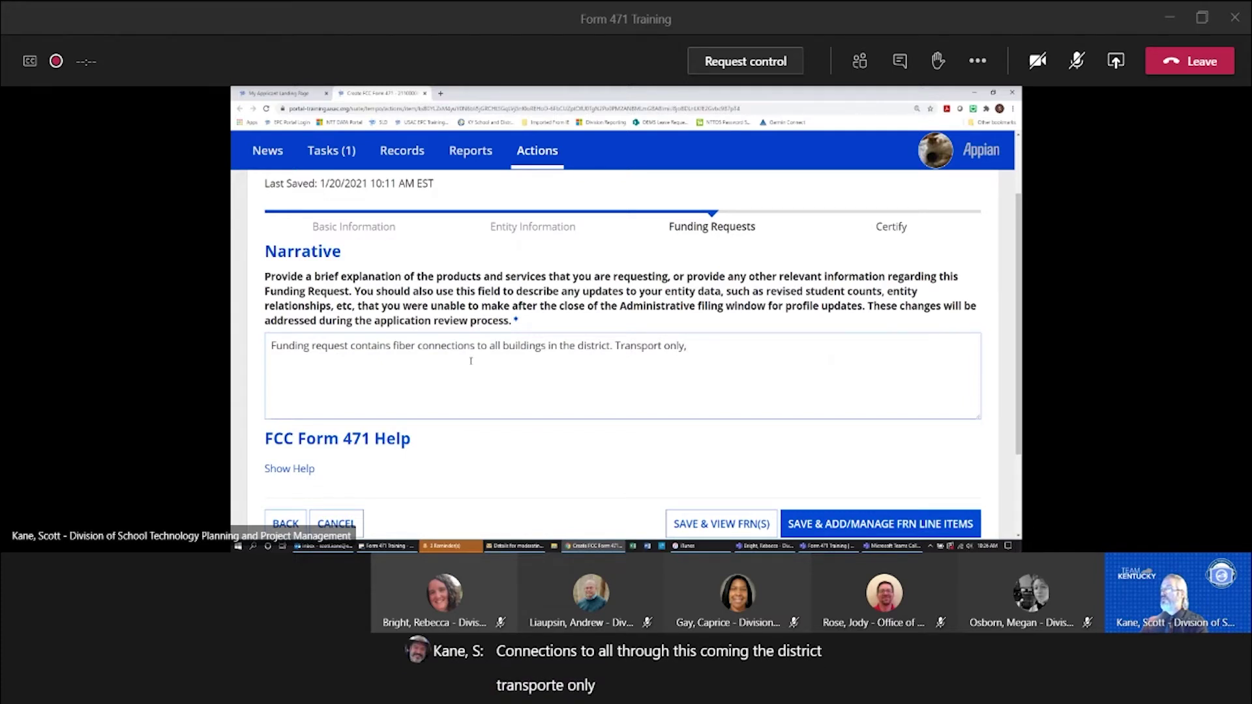
text( no internet)
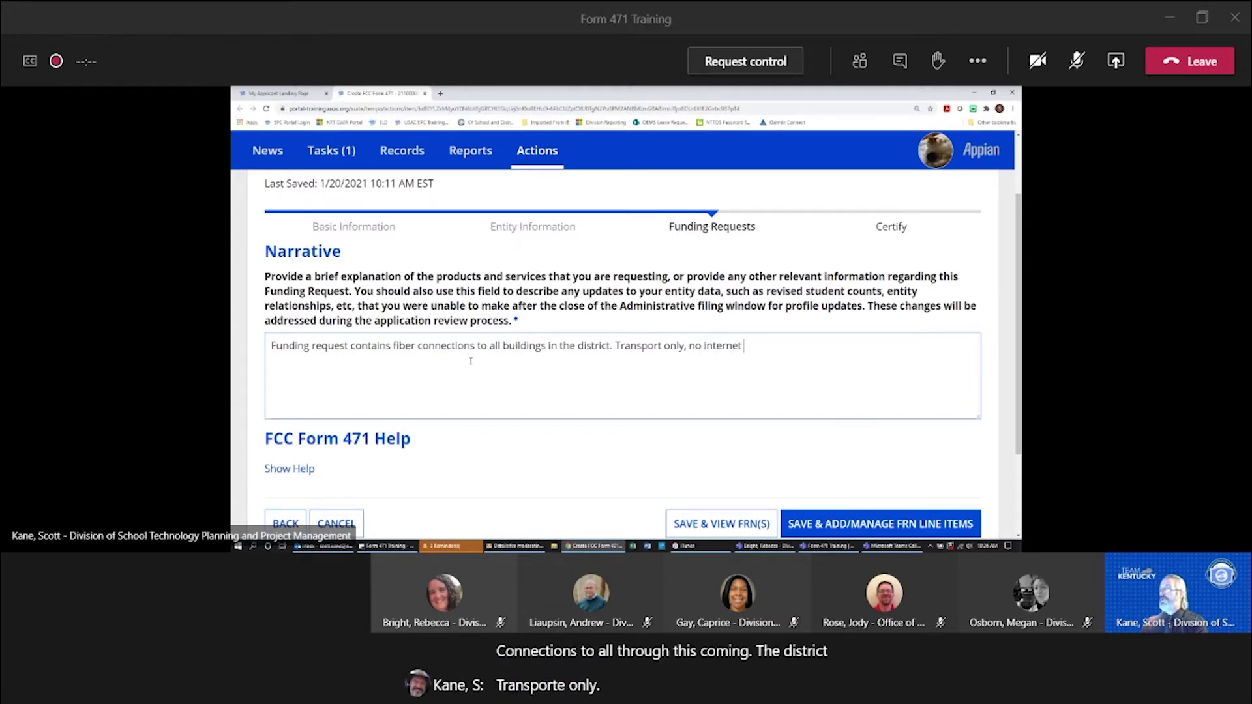
text( access.)
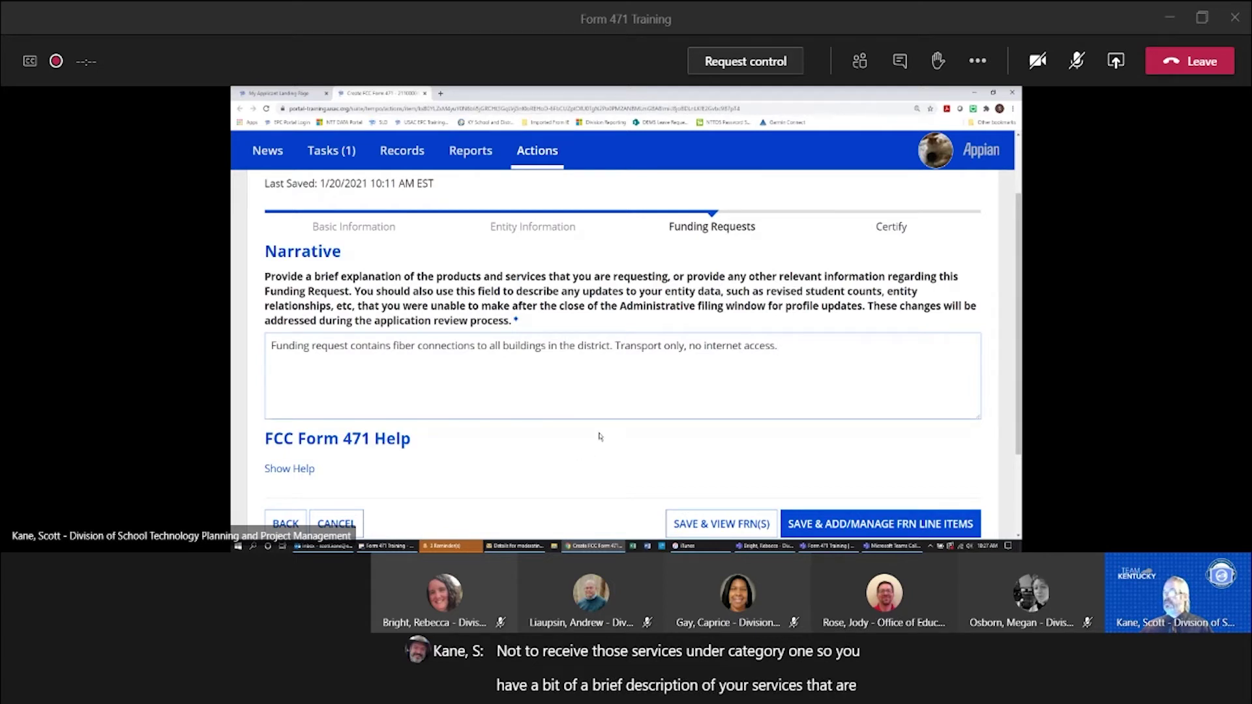
scroll(600, 437, down, 1)
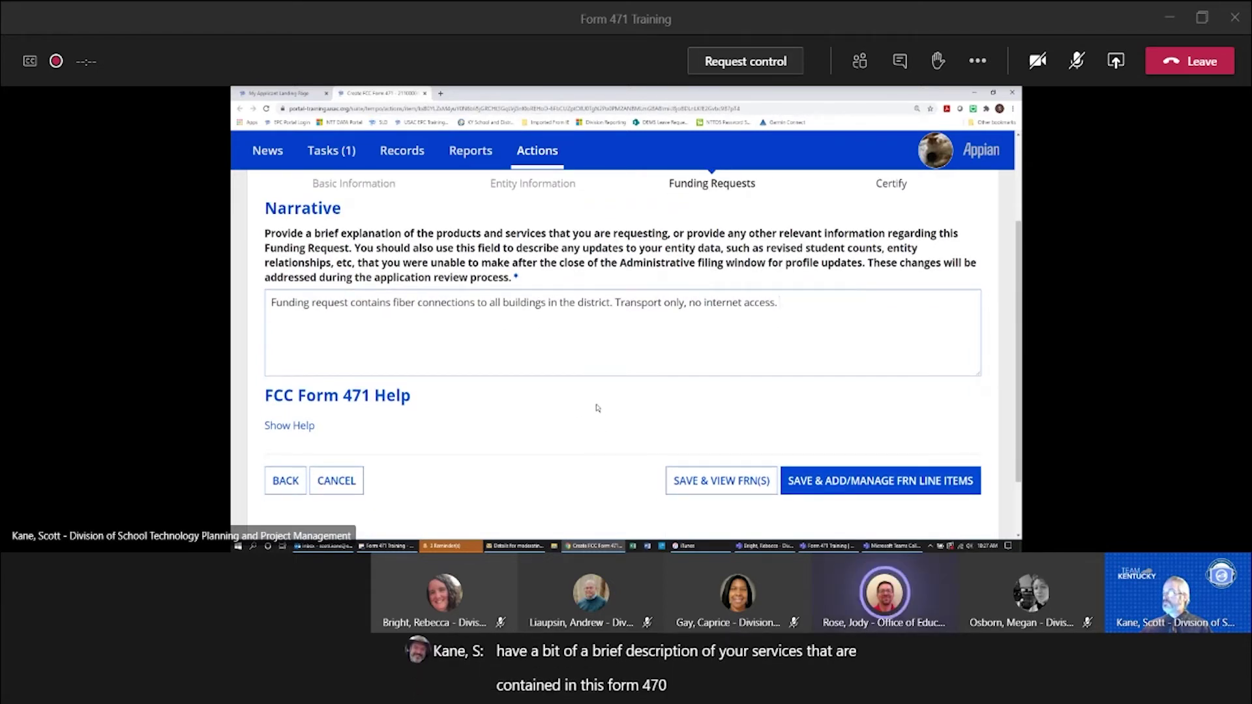
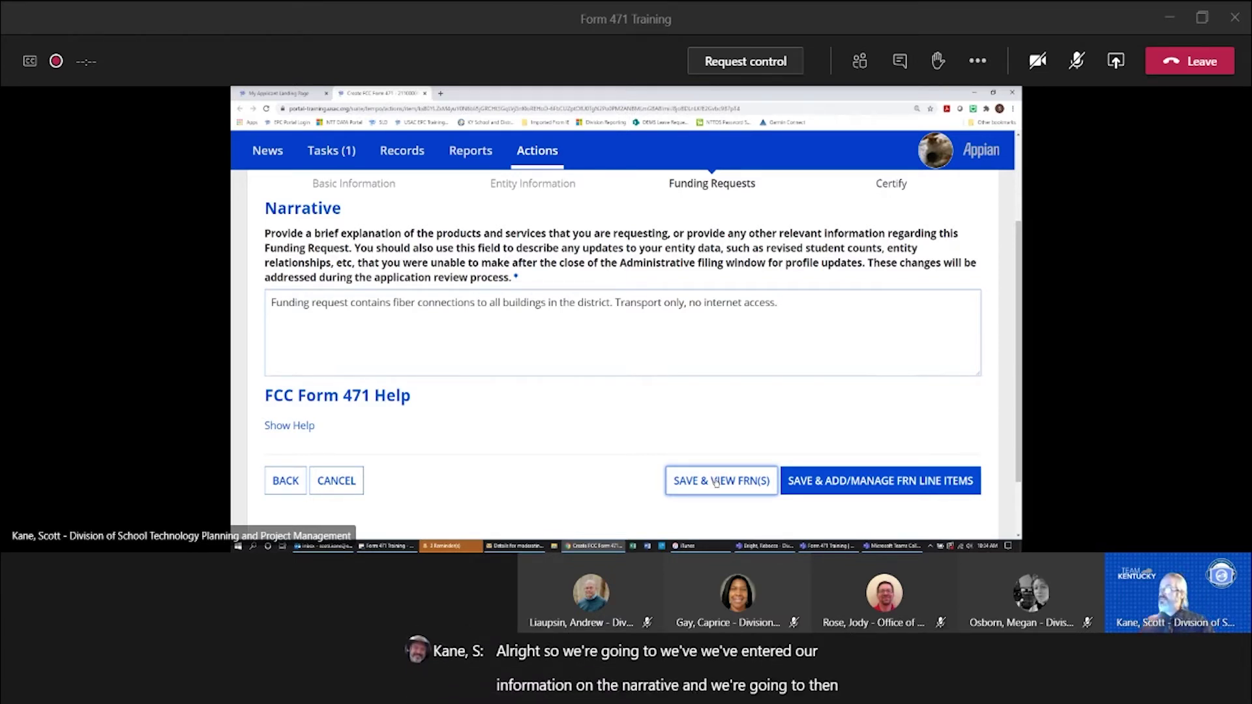
- Save the funding request, select C1 Leased Lit Fiber in the list of FRNs, and open its FRN line items
click(715, 482)
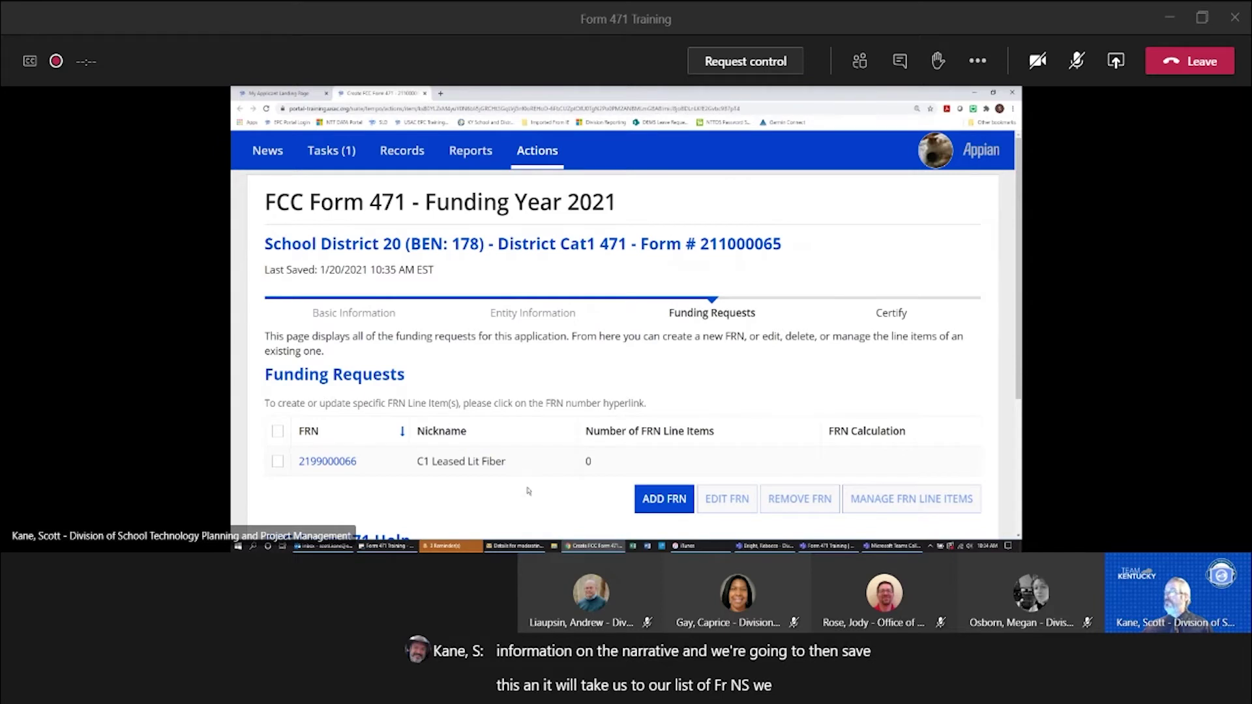
scroll(529, 491, down, 2)
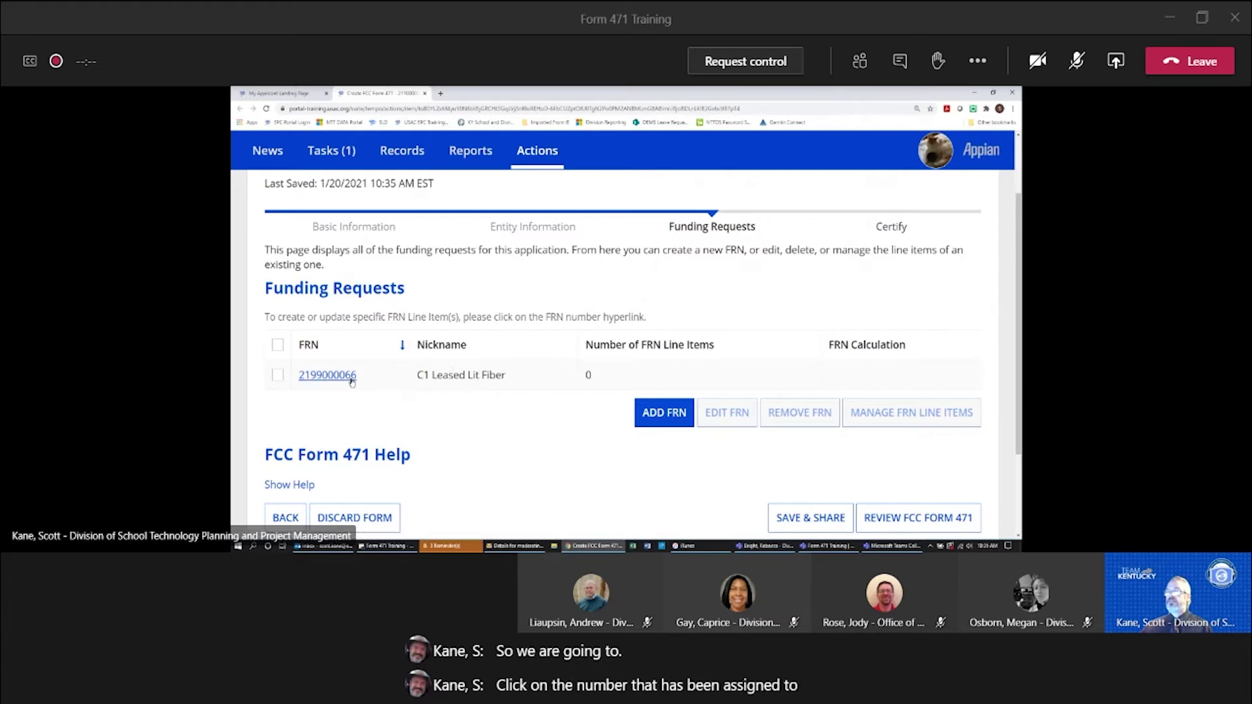
click(278, 376)
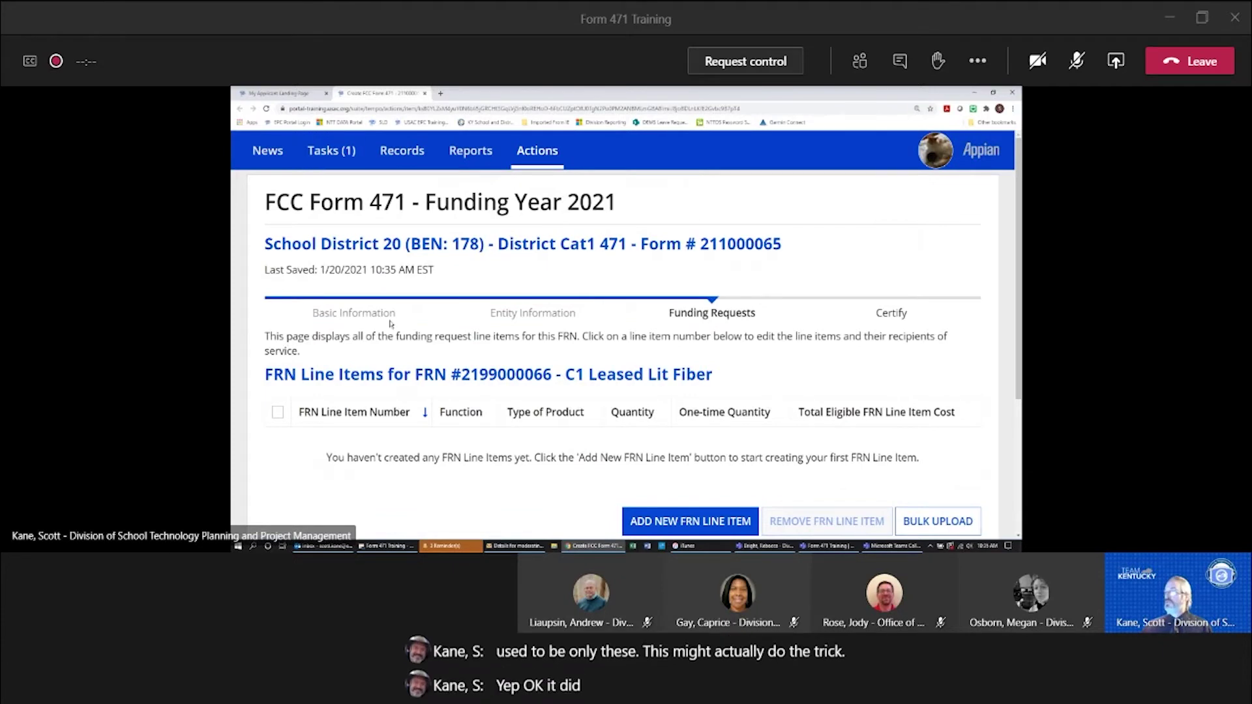
- Return to the list of funding requests and reopen the line items of C1 Leased Lit Fiber
scroll(310, 434, down, 5)
click(285, 431)
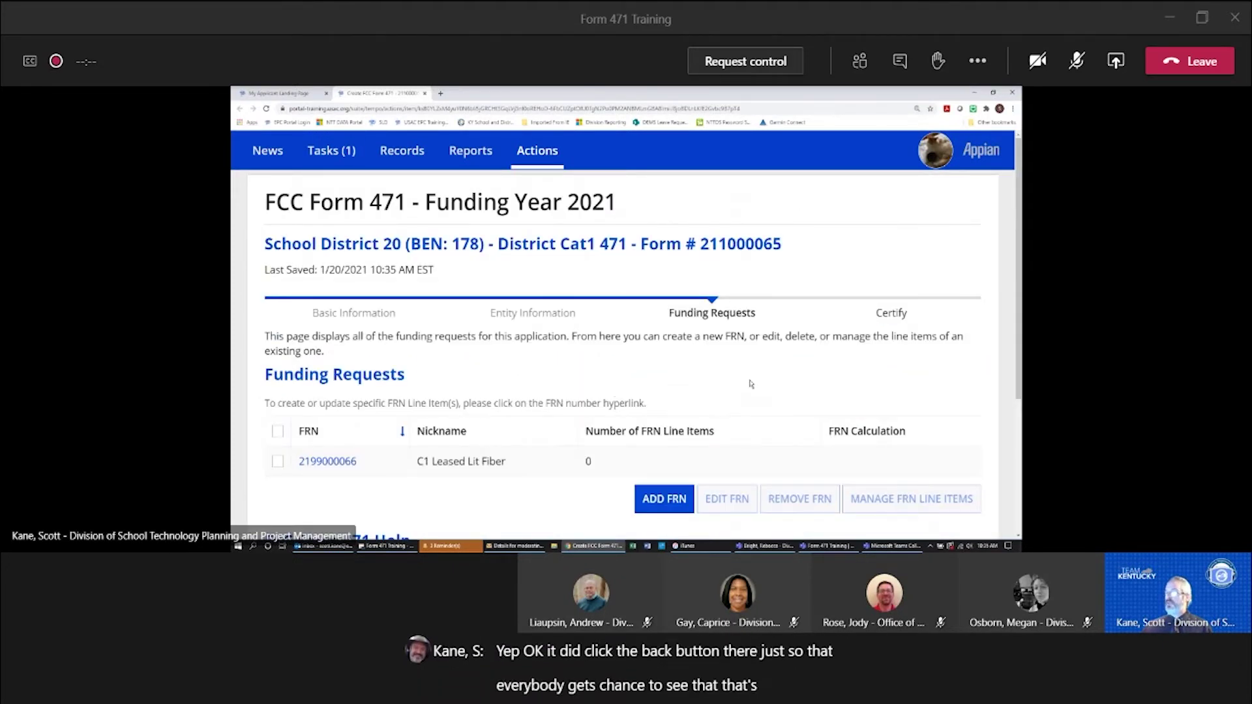
scroll(601, 388, down, 1)
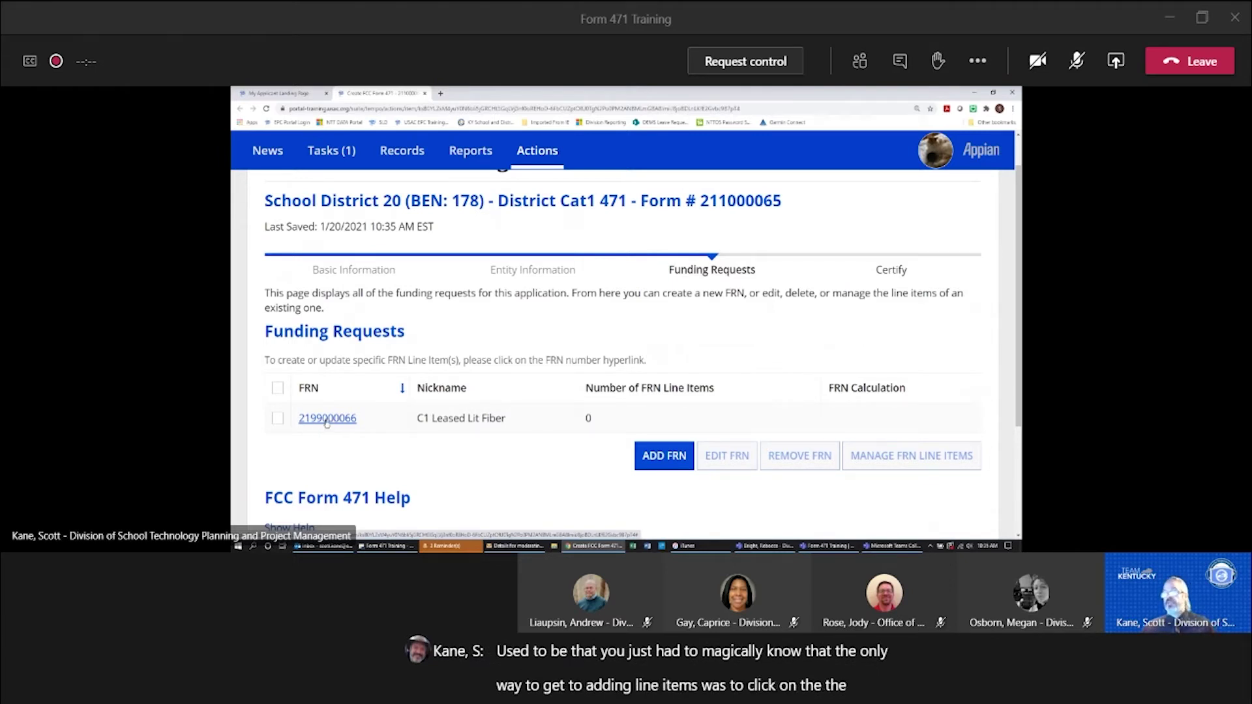
click(279, 419)
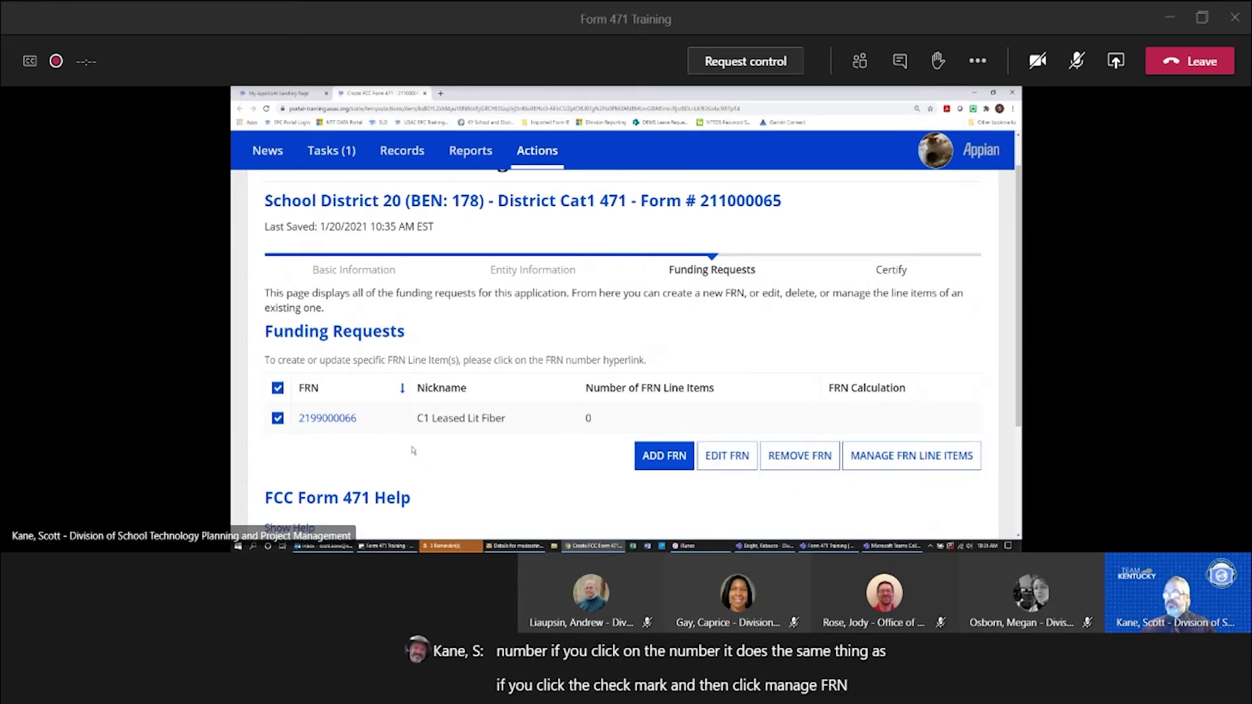
click(334, 420)
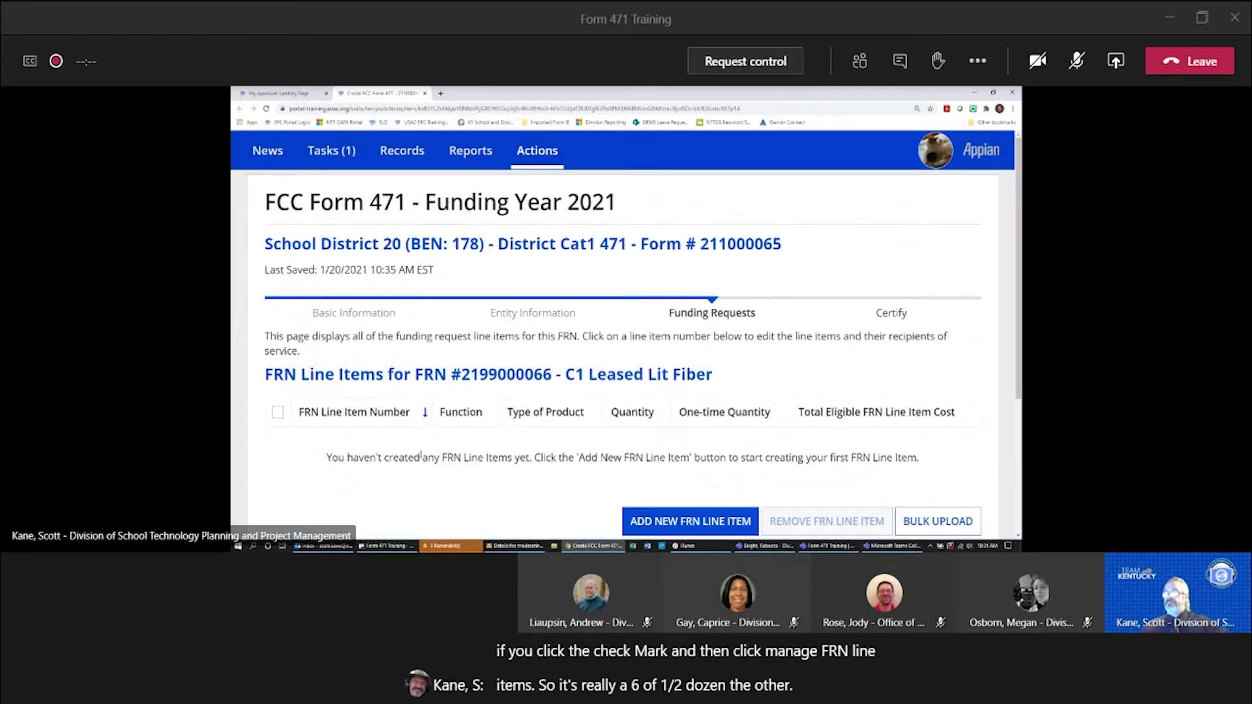
- Add a new FRN line item with the purpose "Data Connection between two or more sites entirely within the applicant's network" and the function Fiber
scroll(412, 447, down, 2)
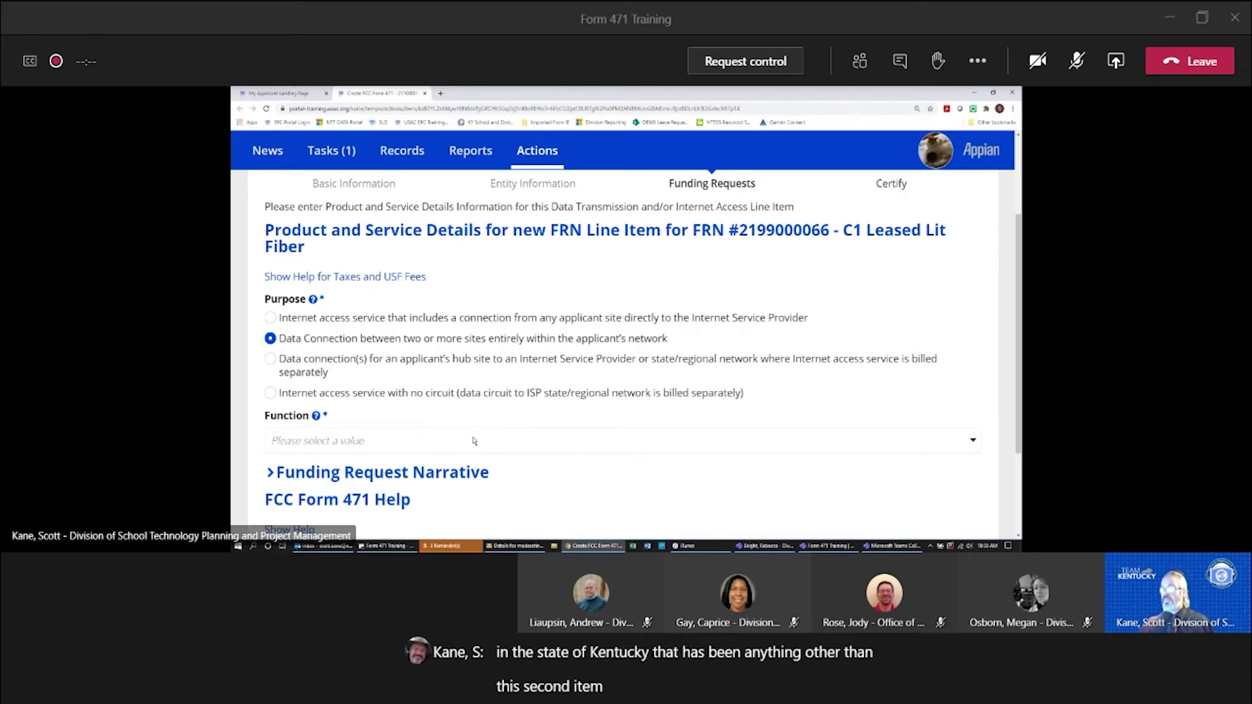
scroll(491, 412, down, 1)
scroll(492, 405, down, 1)
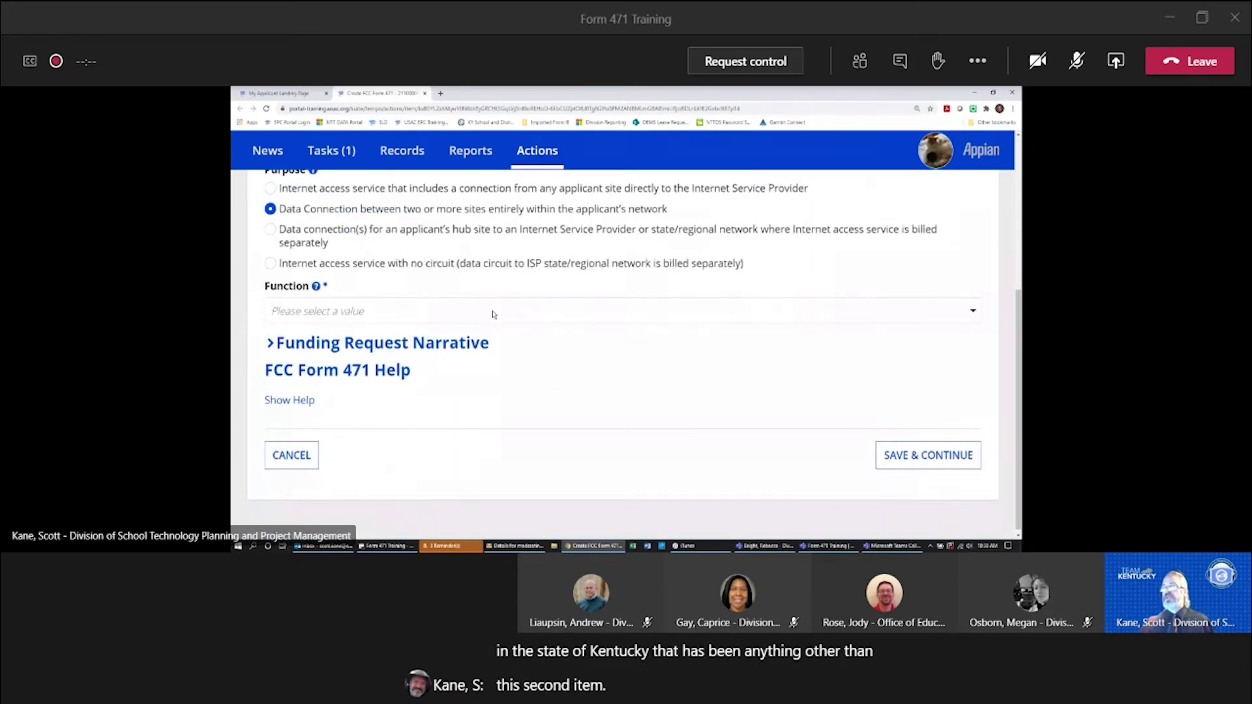
click(493, 312)
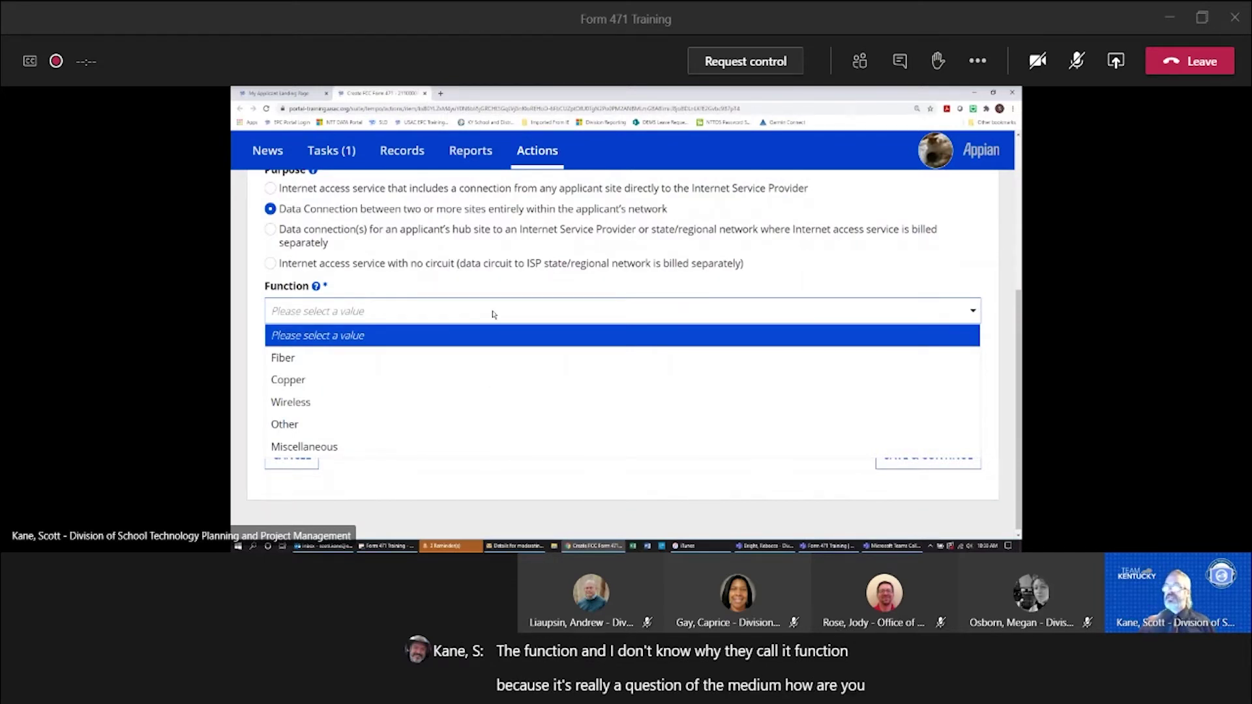
click(298, 360)
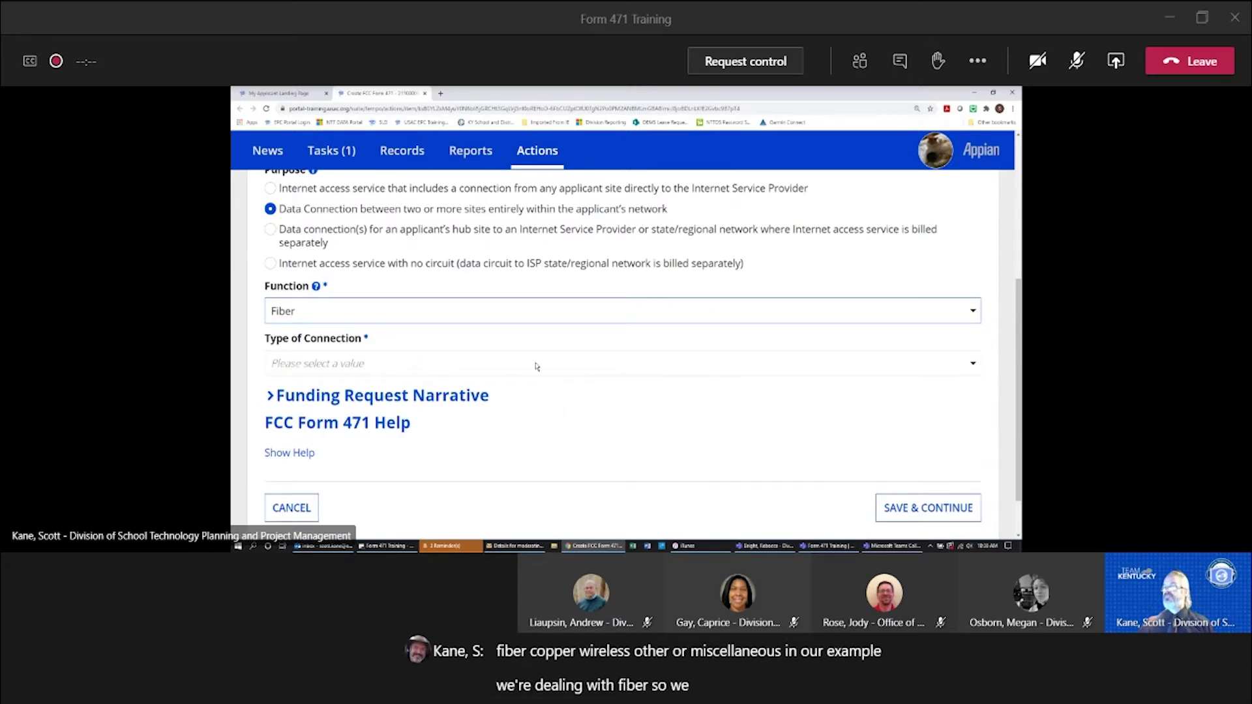
- Look through the available fiber connection types, choose Ethernet, and continue to the bandwidth speed details
click(536, 365)
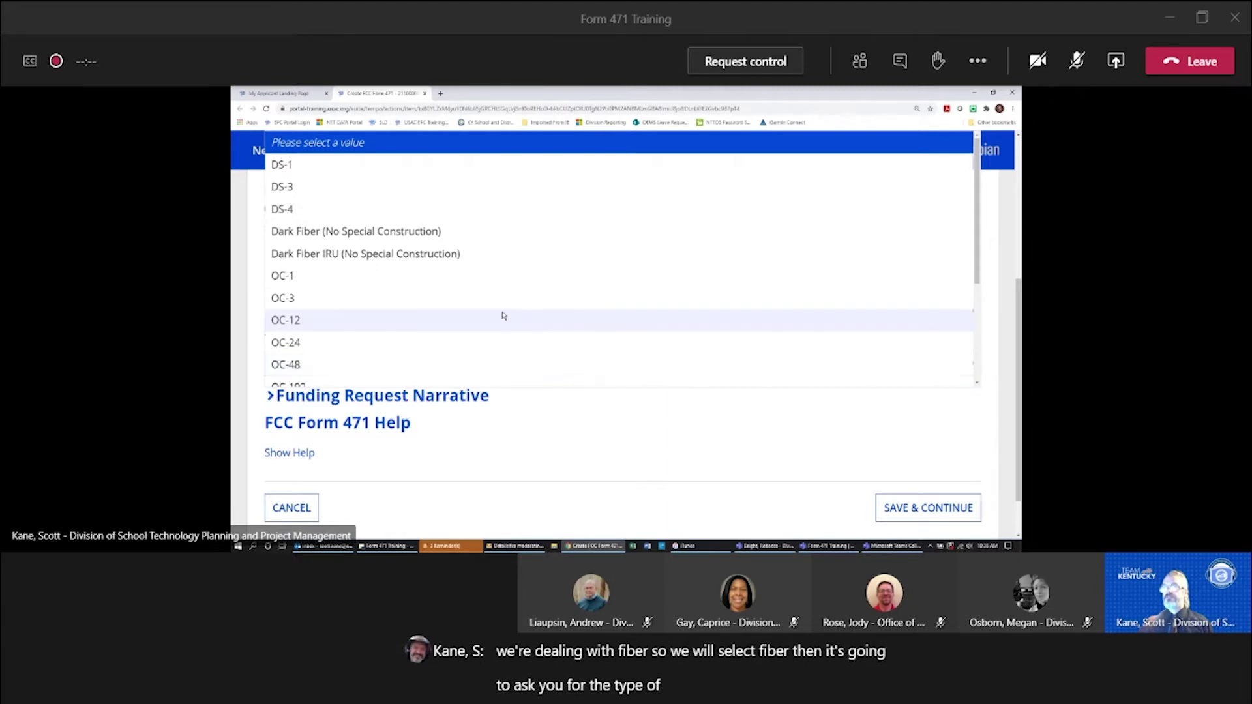
scroll(509, 309, down, 1)
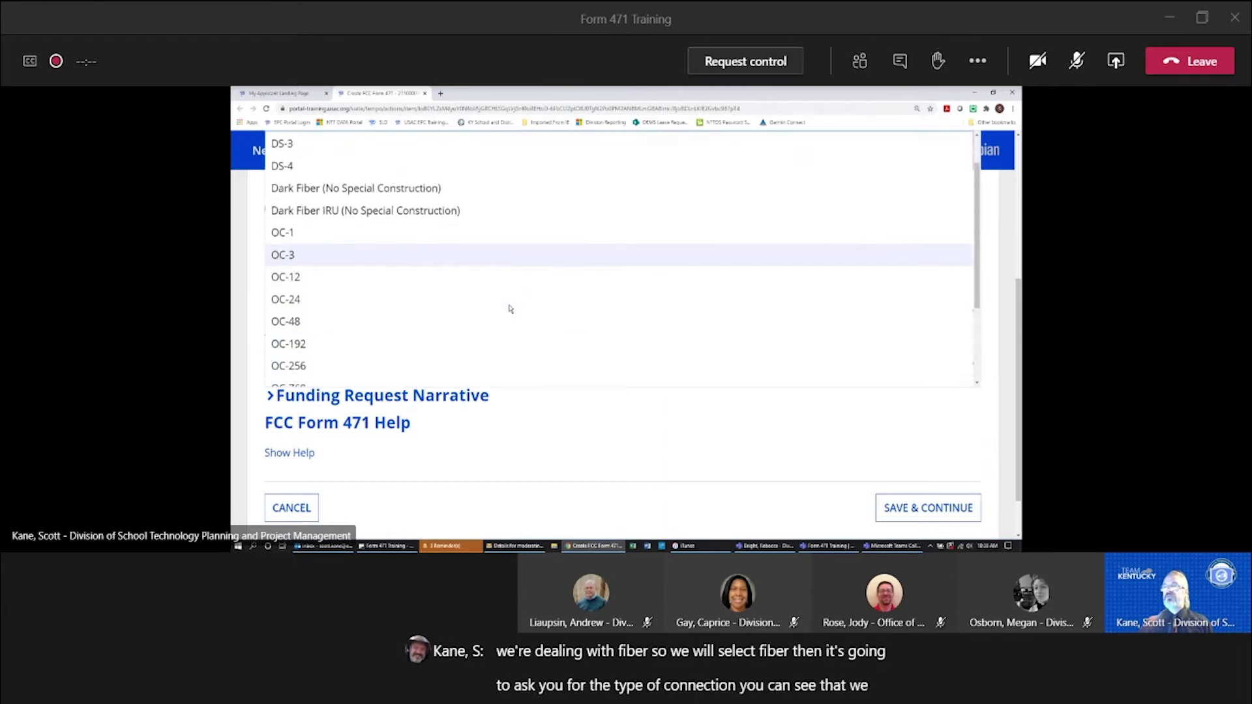
scroll(493, 261, up, 1)
scroll(493, 260, down, 1)
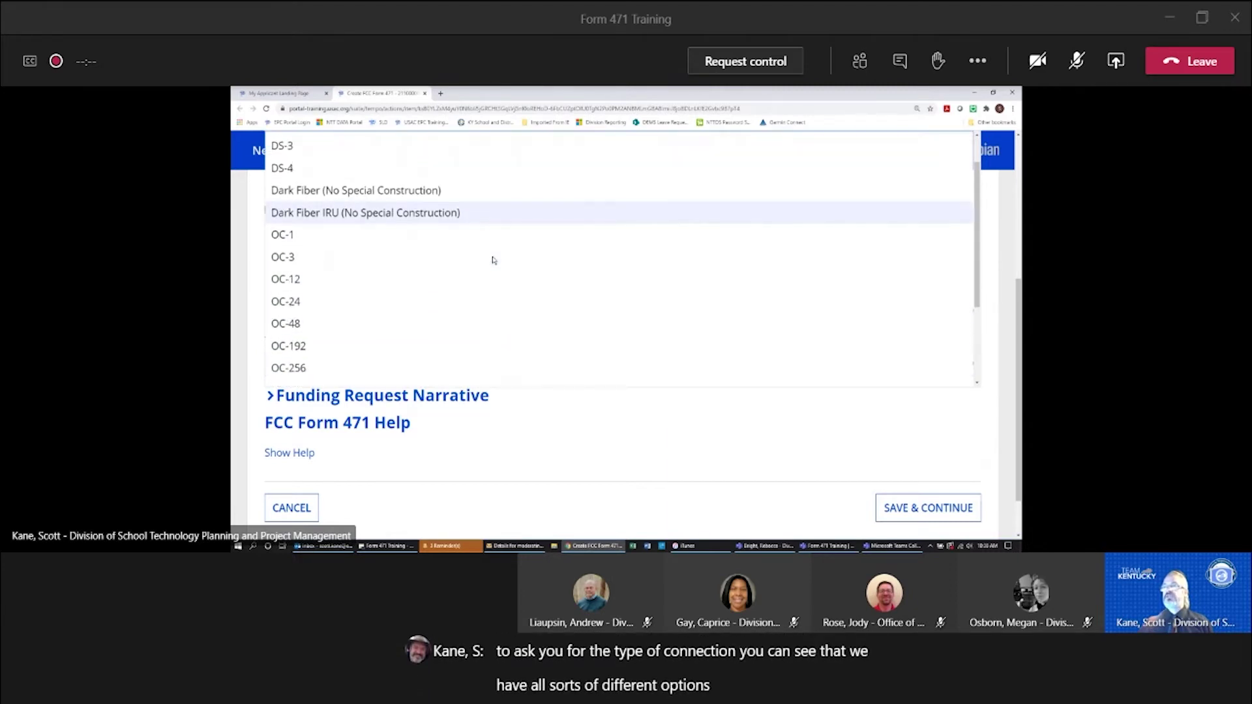
scroll(493, 261, down, 2)
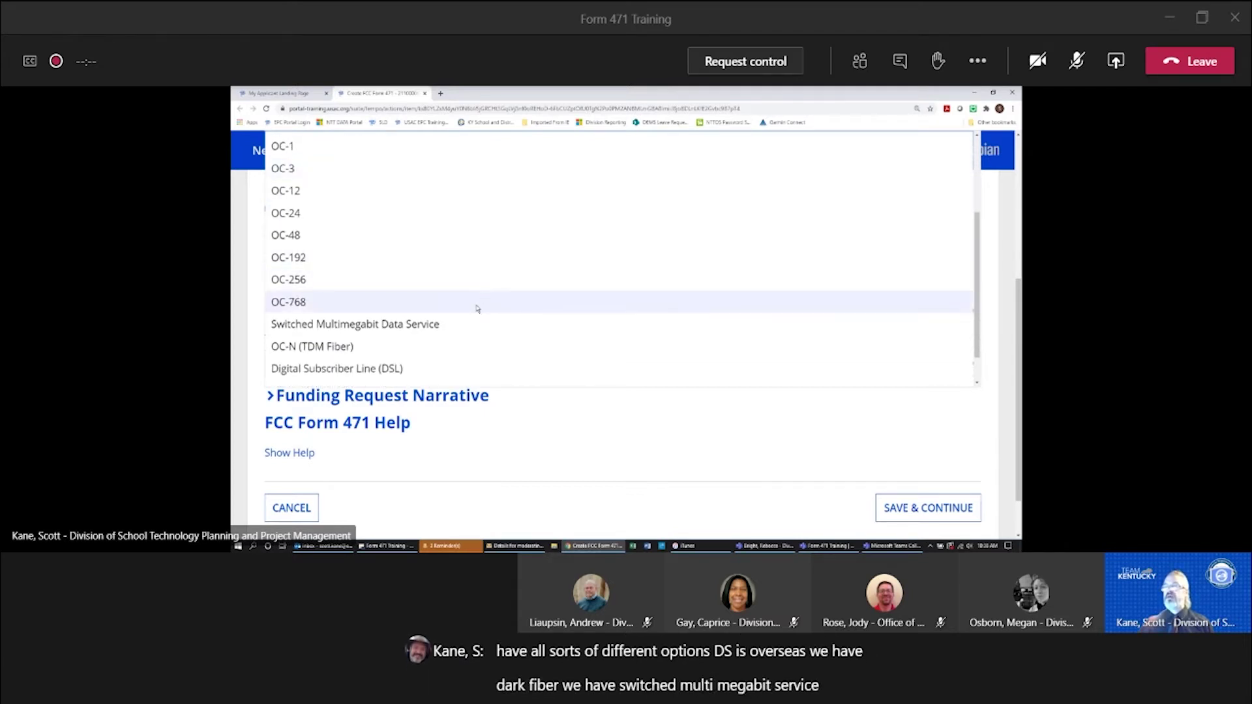
scroll(482, 300, down, 1)
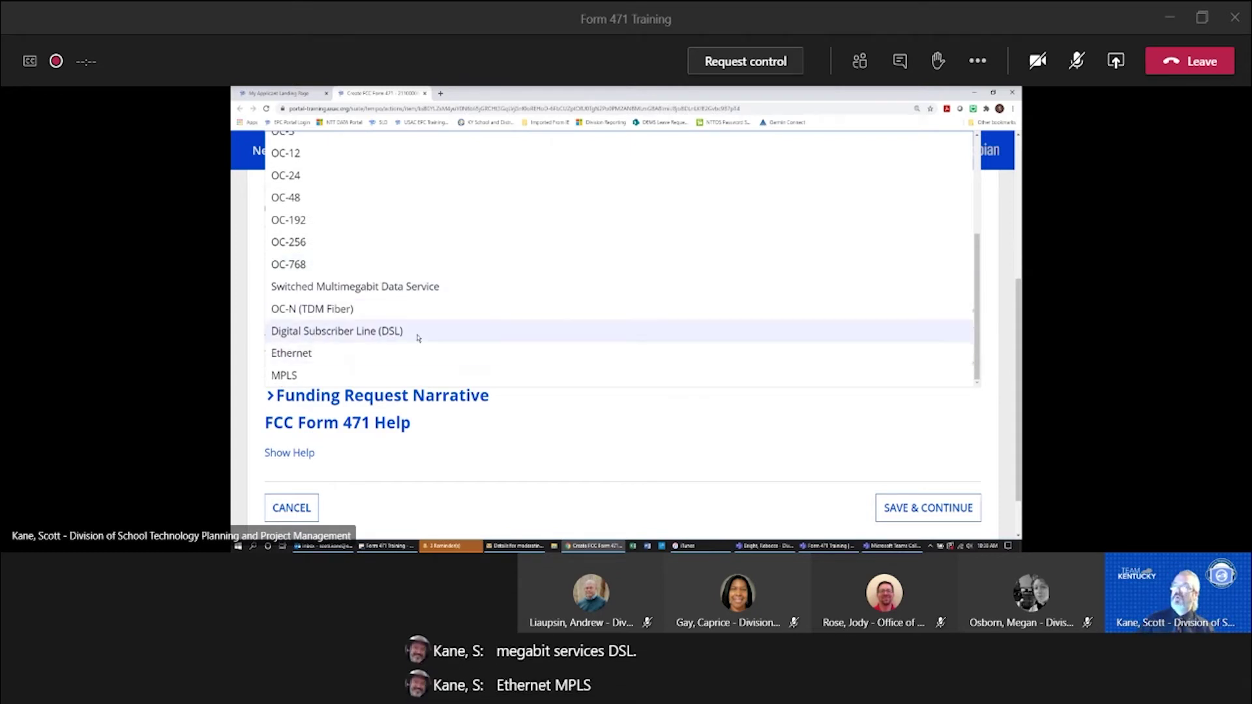
click(368, 354)
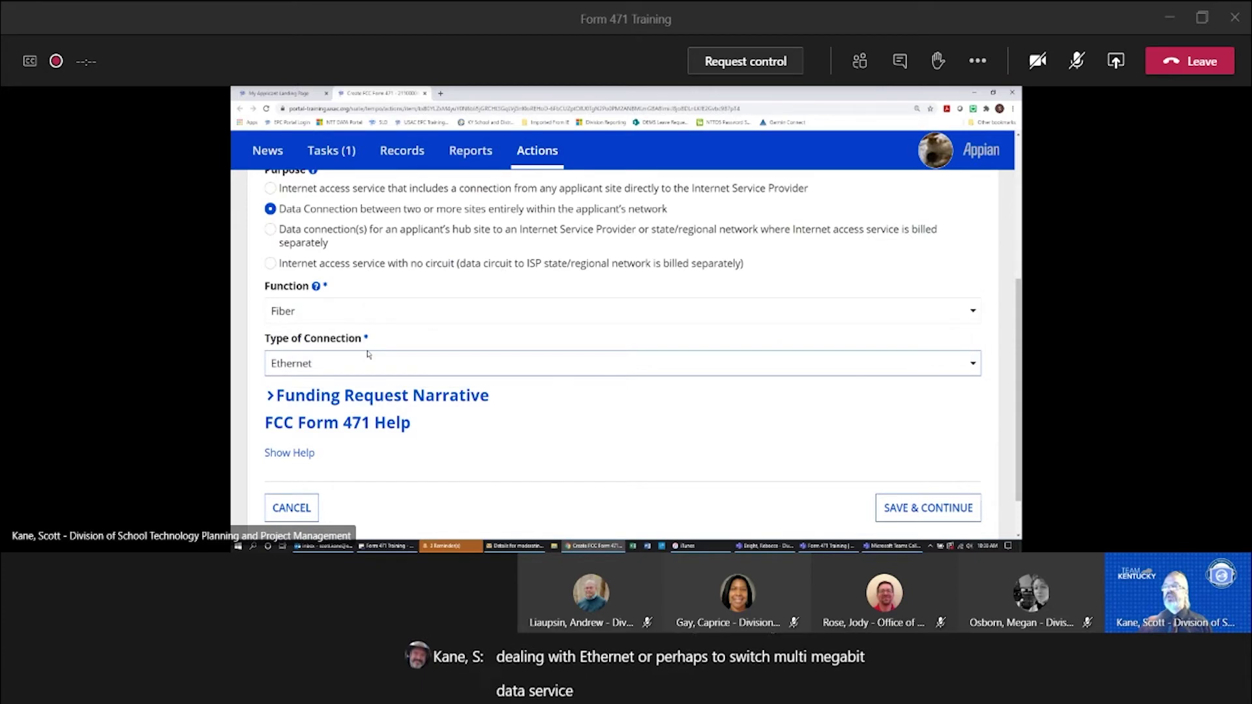
click(492, 429)
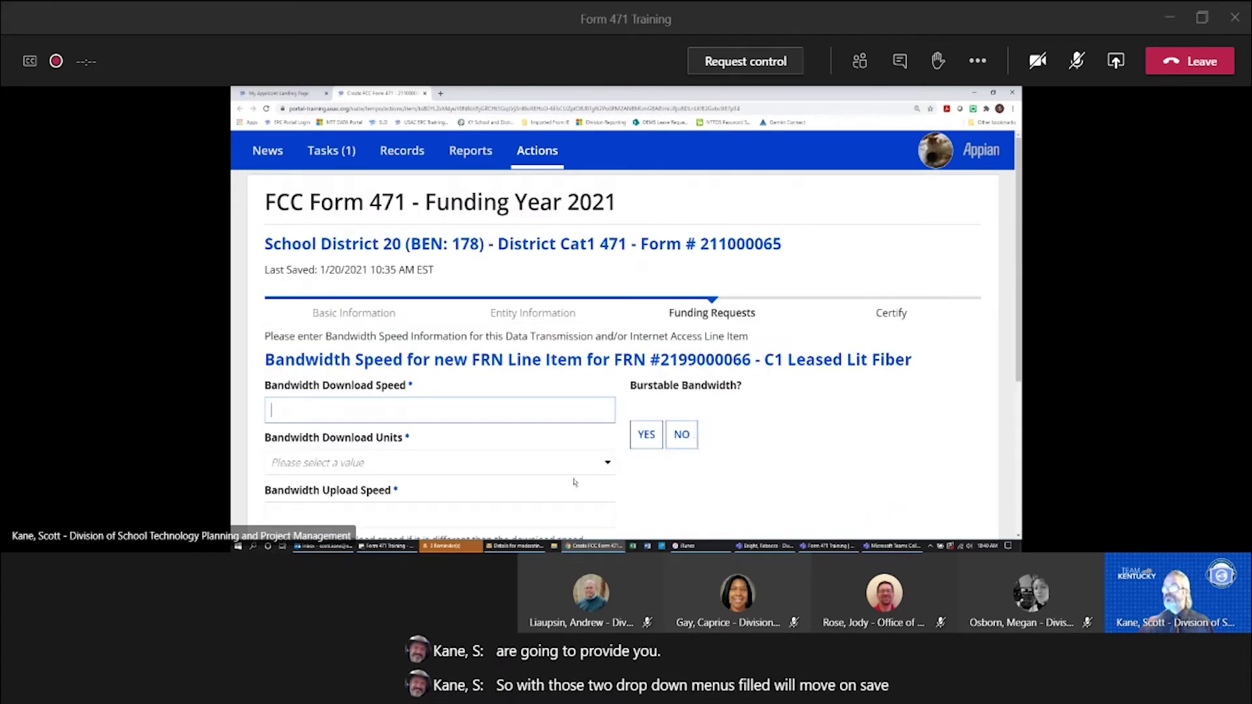
- Set the line item's bandwidth download and upload speeds to 10 Gbps and answer Yes to burstable bandwidth
scroll(478, 405, down, 2)
click(431, 315)
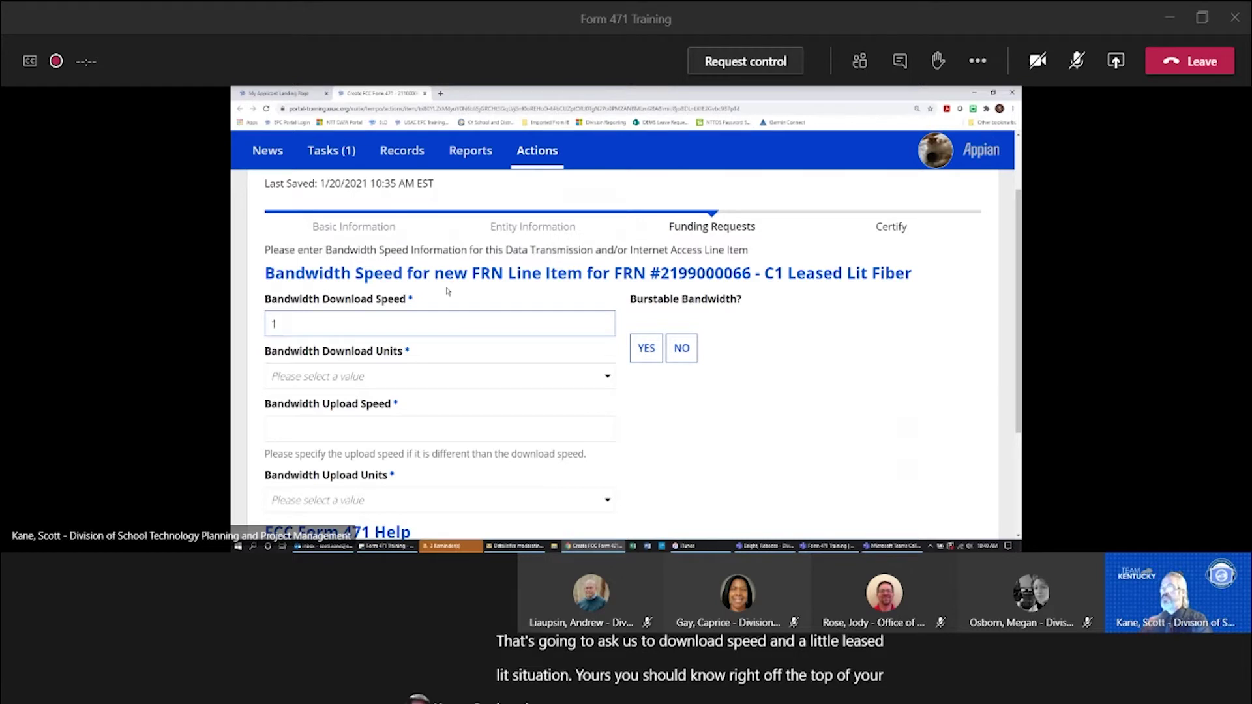
text(0)
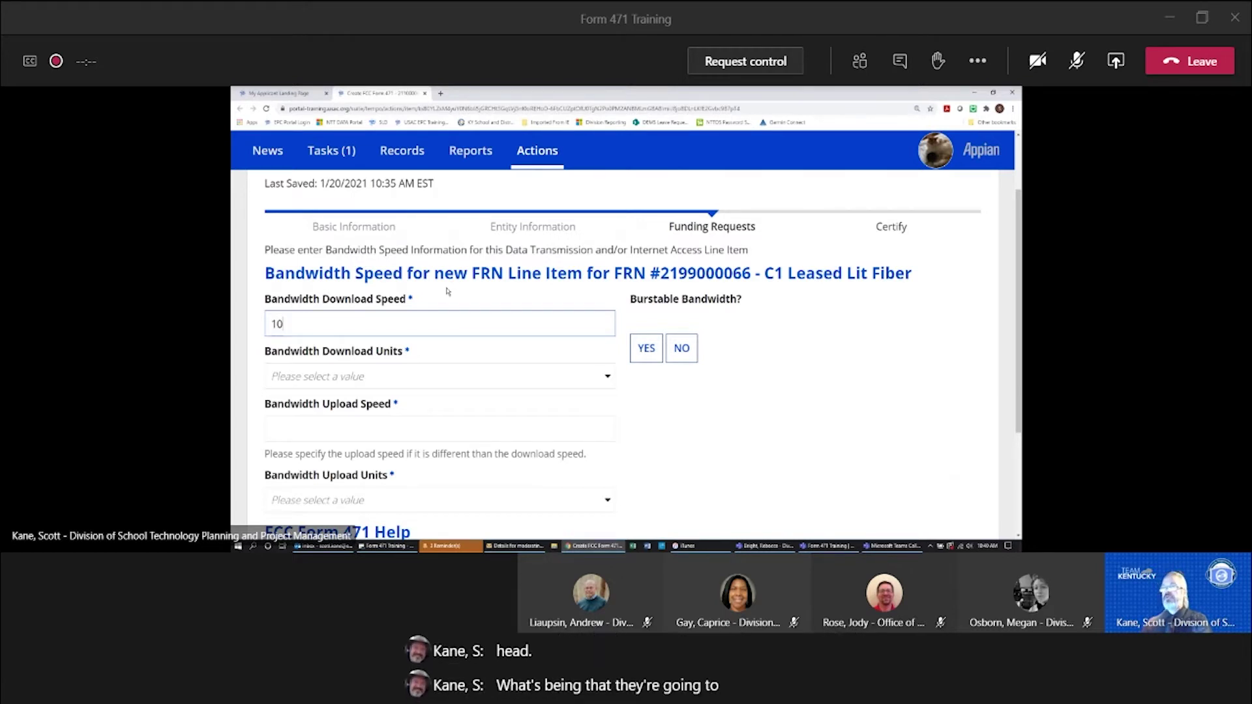
click(607, 379)
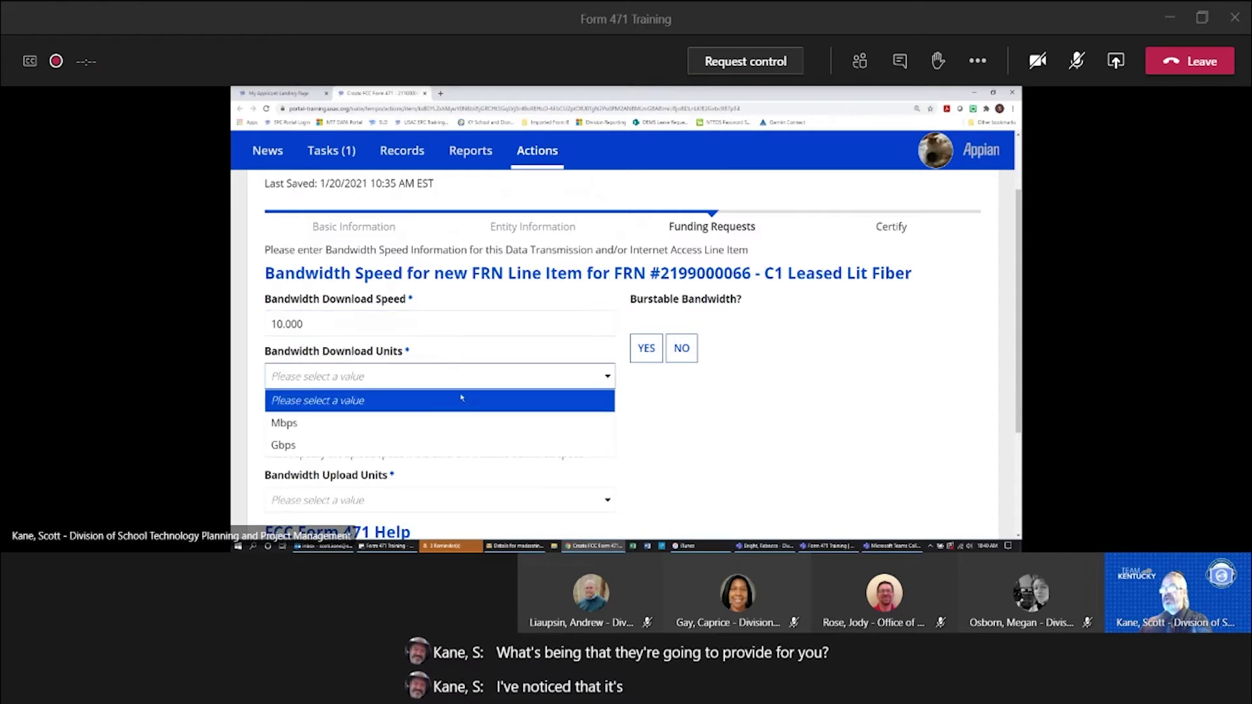
click(286, 446)
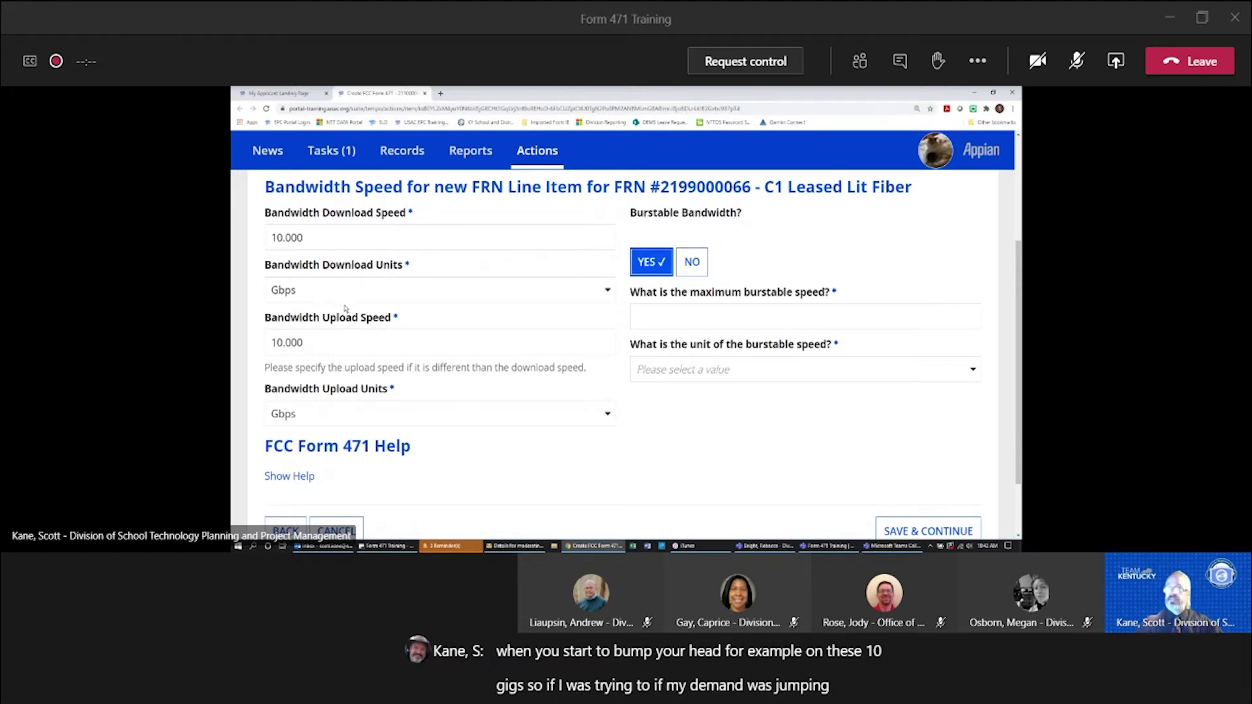
click(647, 322)
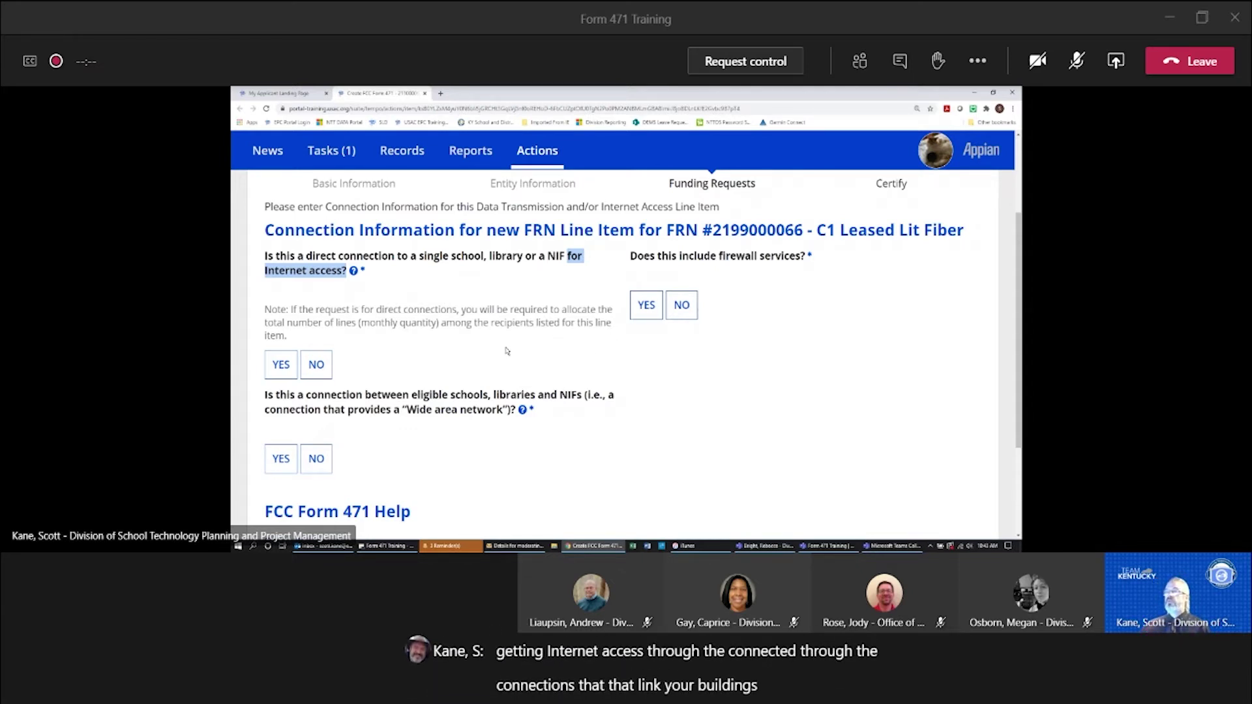
- Answer No to a direct connection for Internet access, Yes to a wide area network connection, and No to firewall services
click(317, 368)
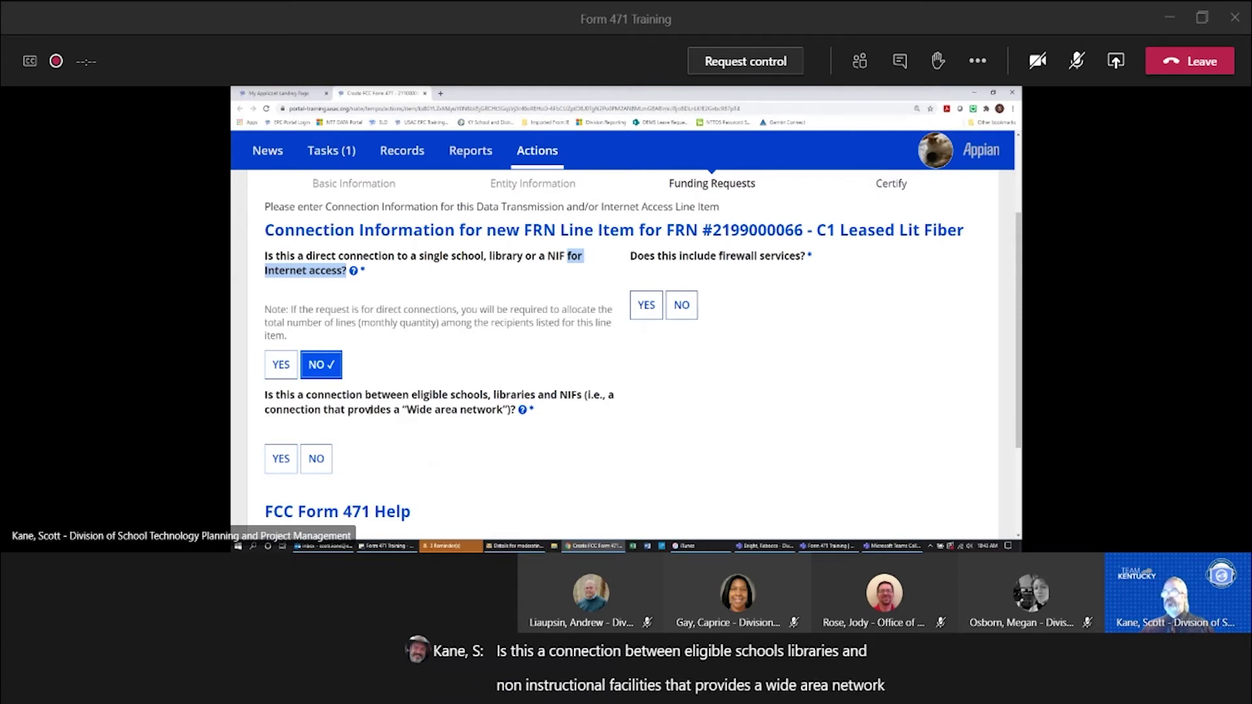
click(280, 462)
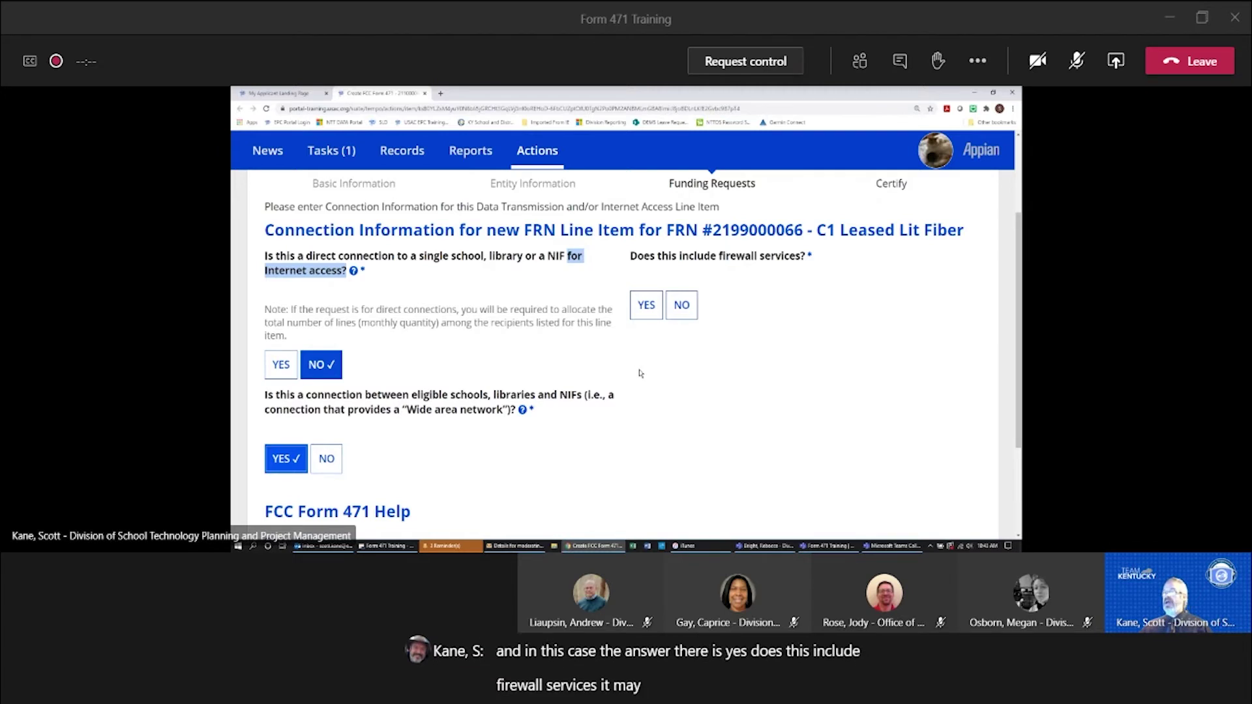
click(645, 309)
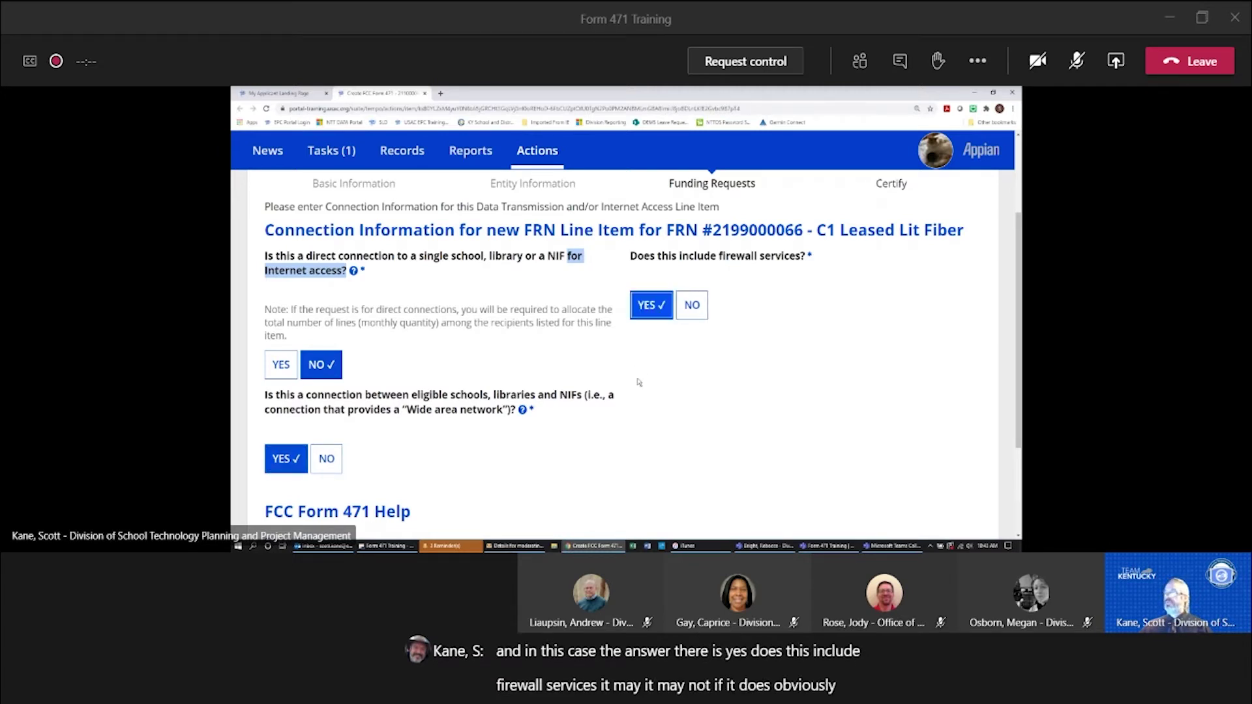
click(691, 312)
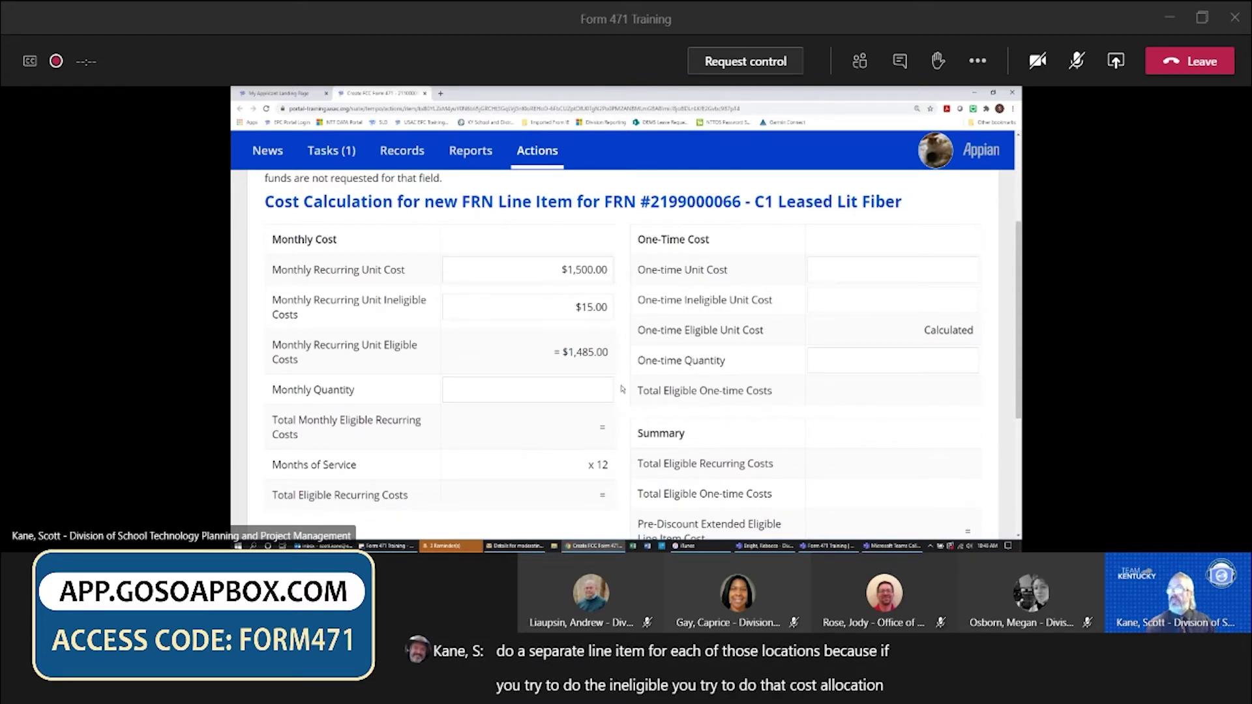
- Try monthly quantities of 8 and 3 in the cost calculation to compare the recurring costs
click(610, 400)
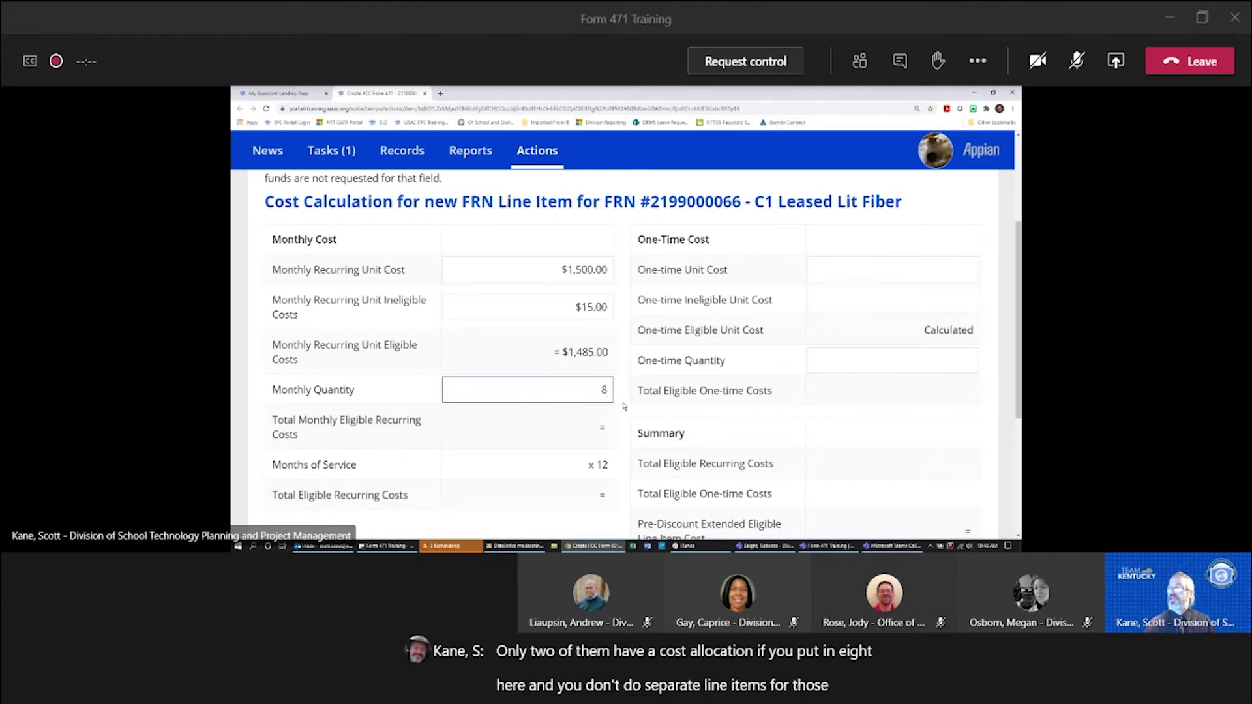
double_click(600, 307)
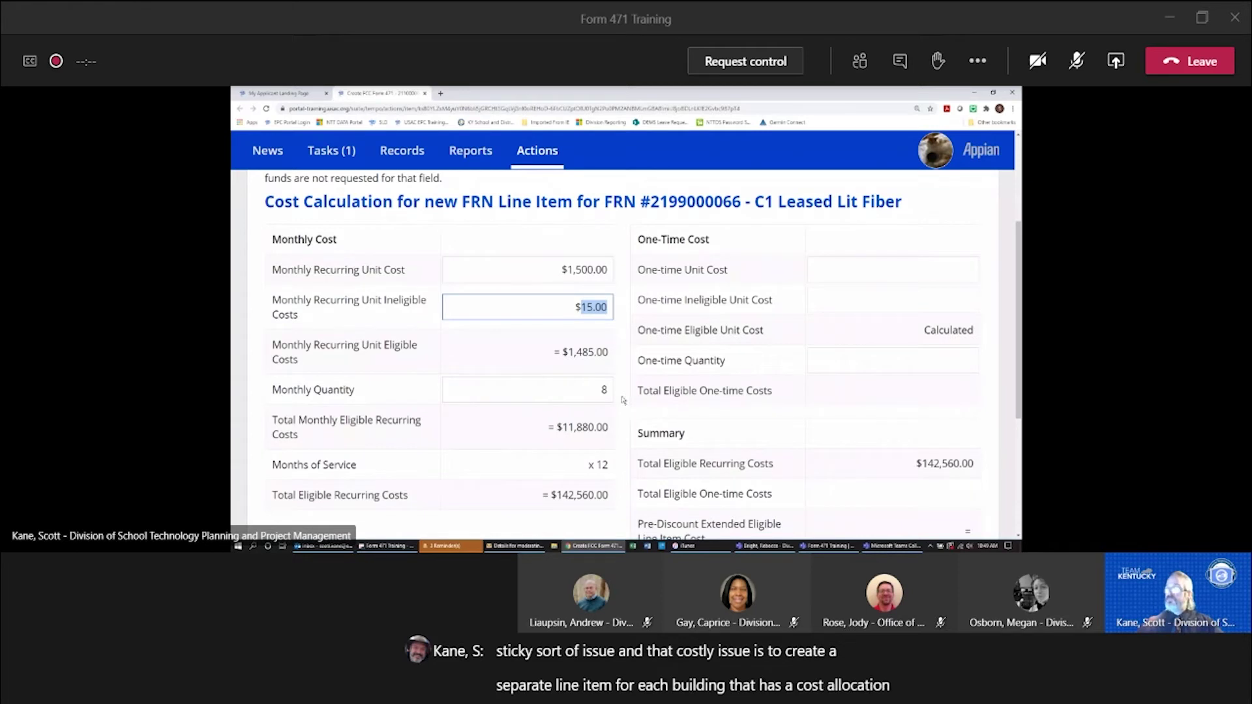
click(624, 397)
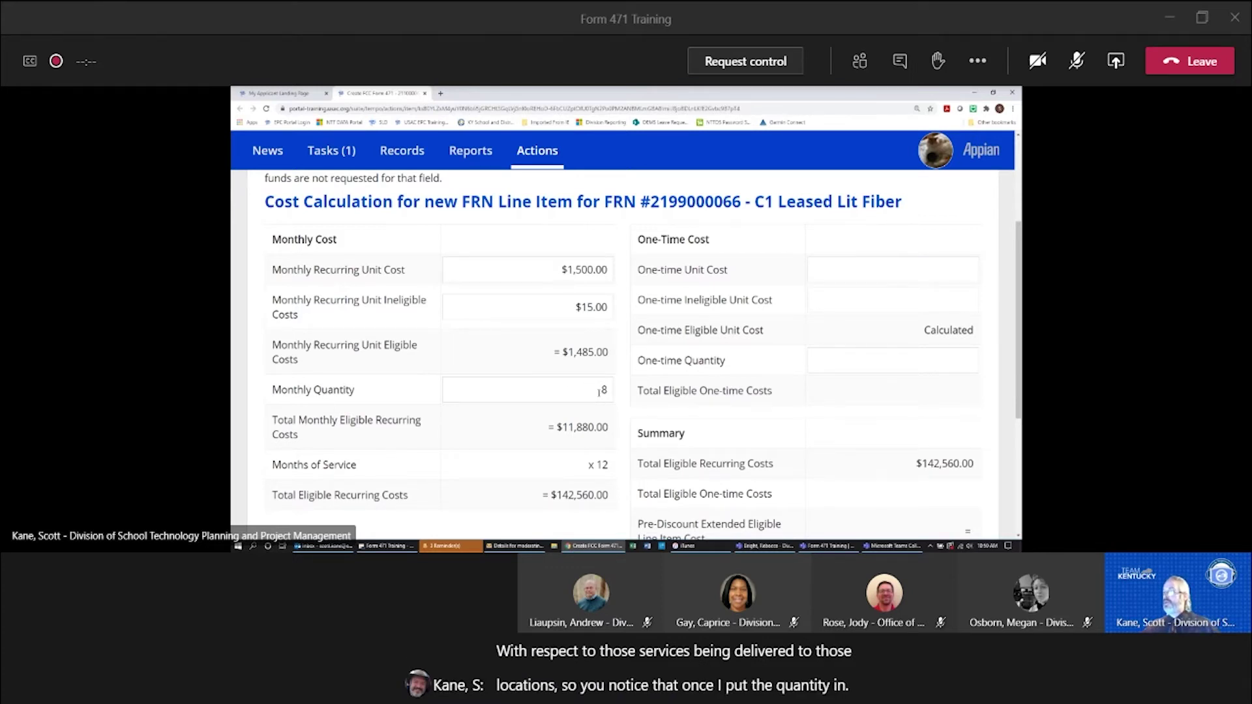
drag(598, 391, 611, 393)
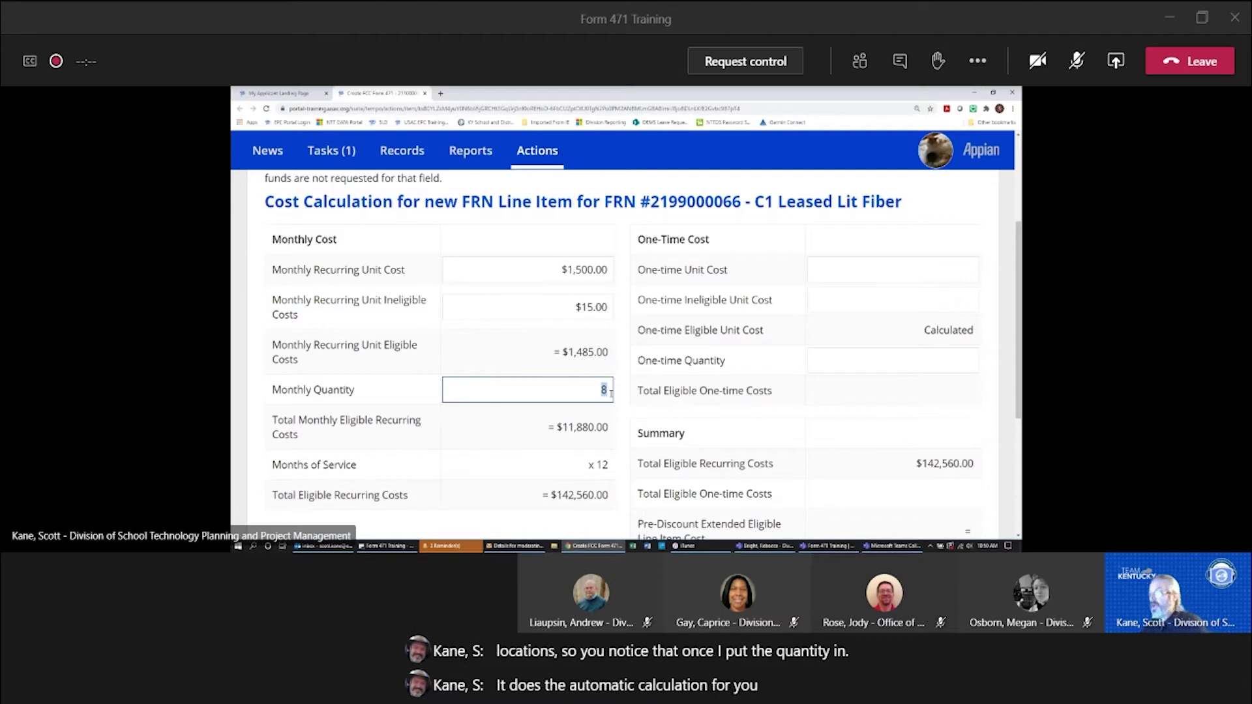
text(3)
click(619, 413)
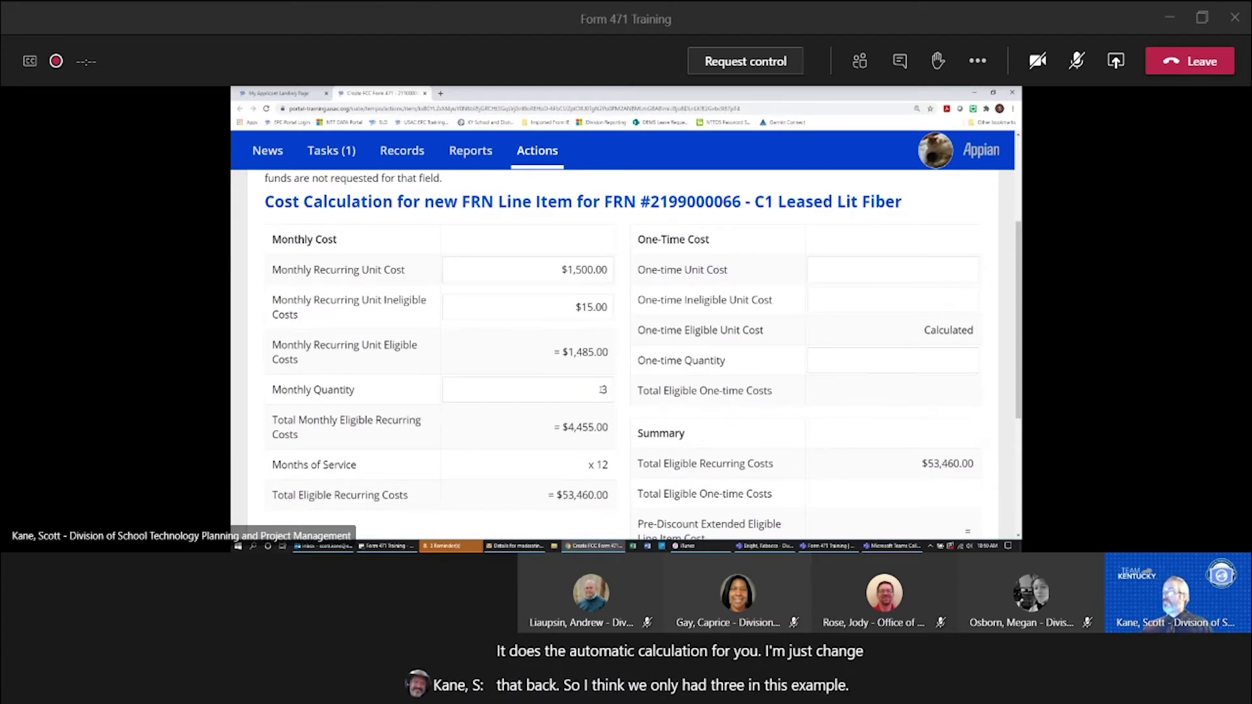
- Set the line item's monthly quantity to 1 in the cost calculation
double_click(607, 392)
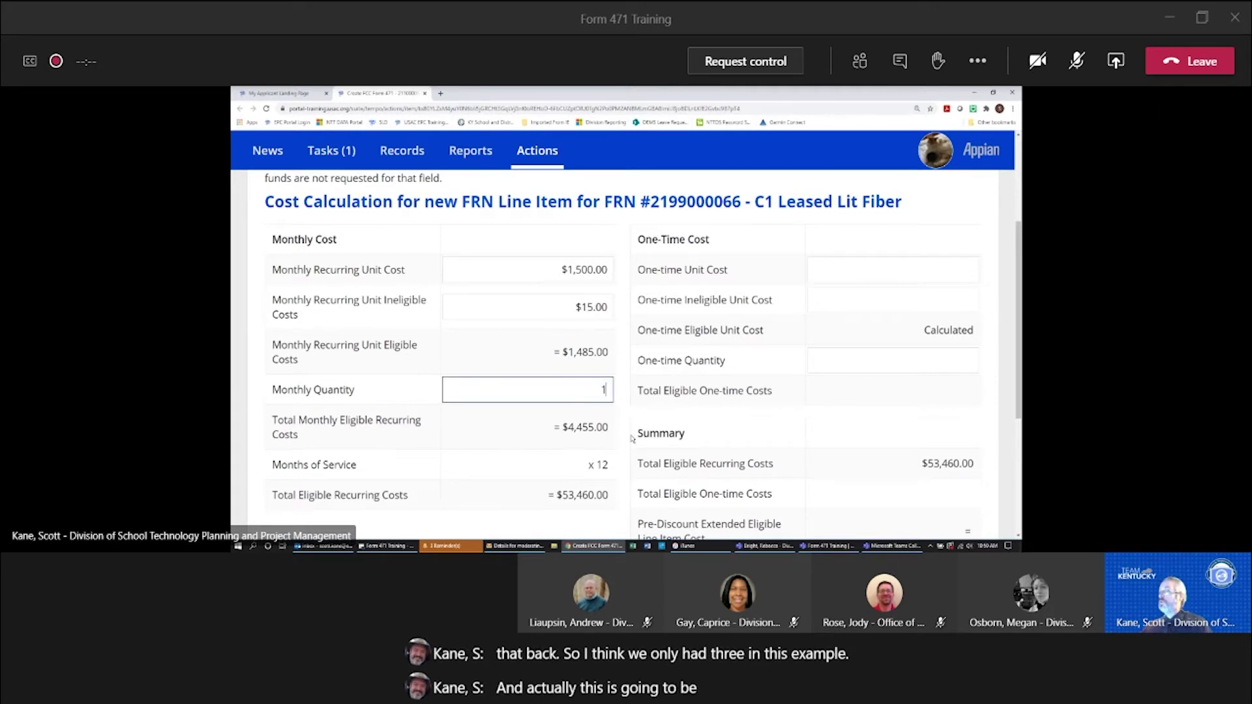
text(1)
click(624, 416)
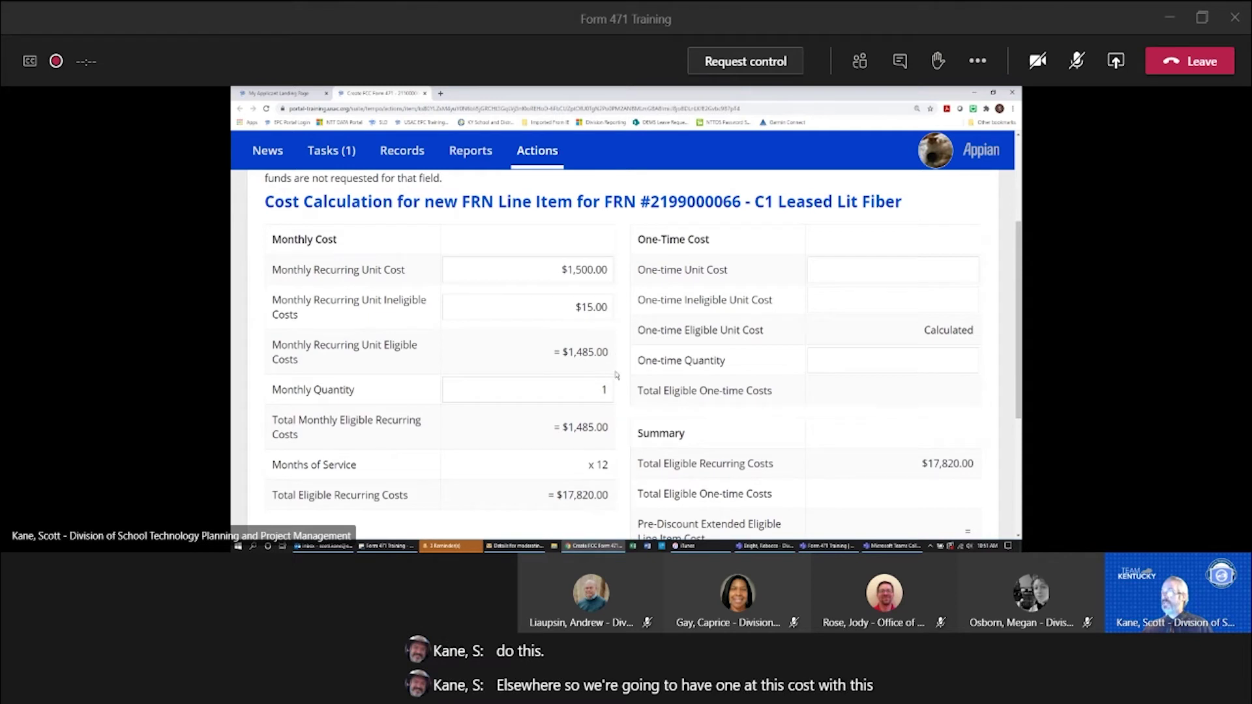
- Try to save the cost calculation with the one-time cost fields left blank, and go back to those fields
scroll(623, 374, down, 1)
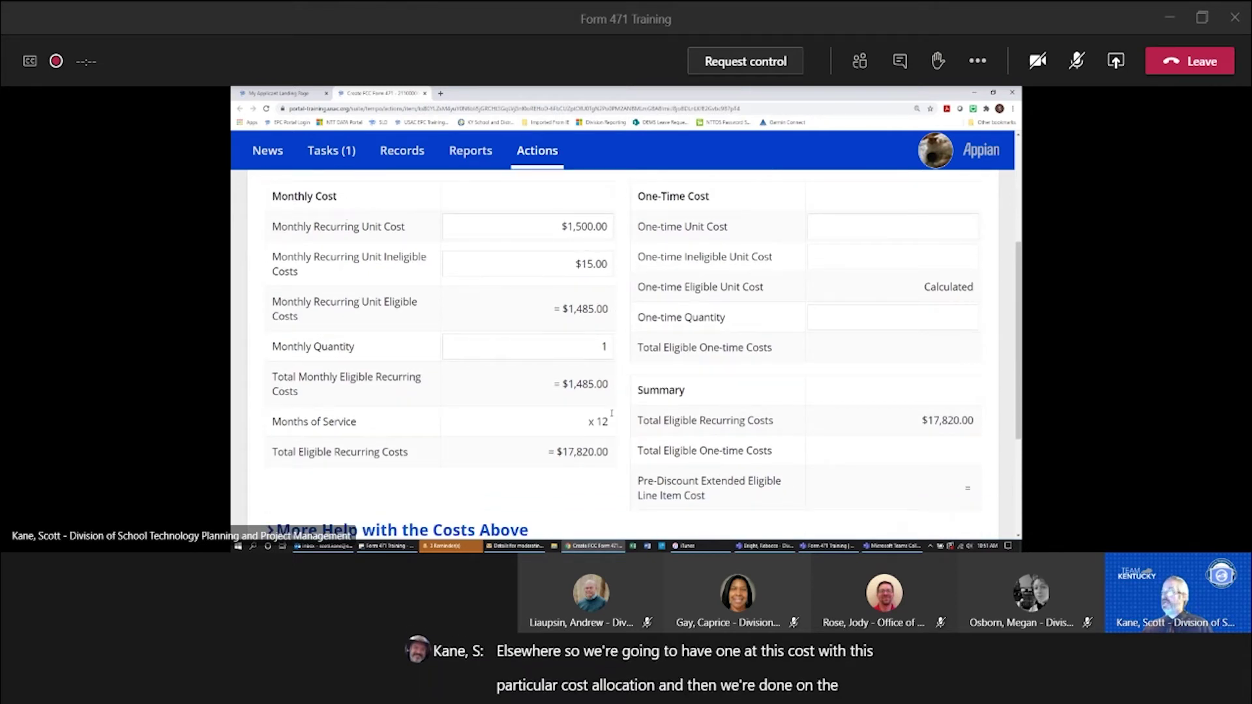
click(875, 227)
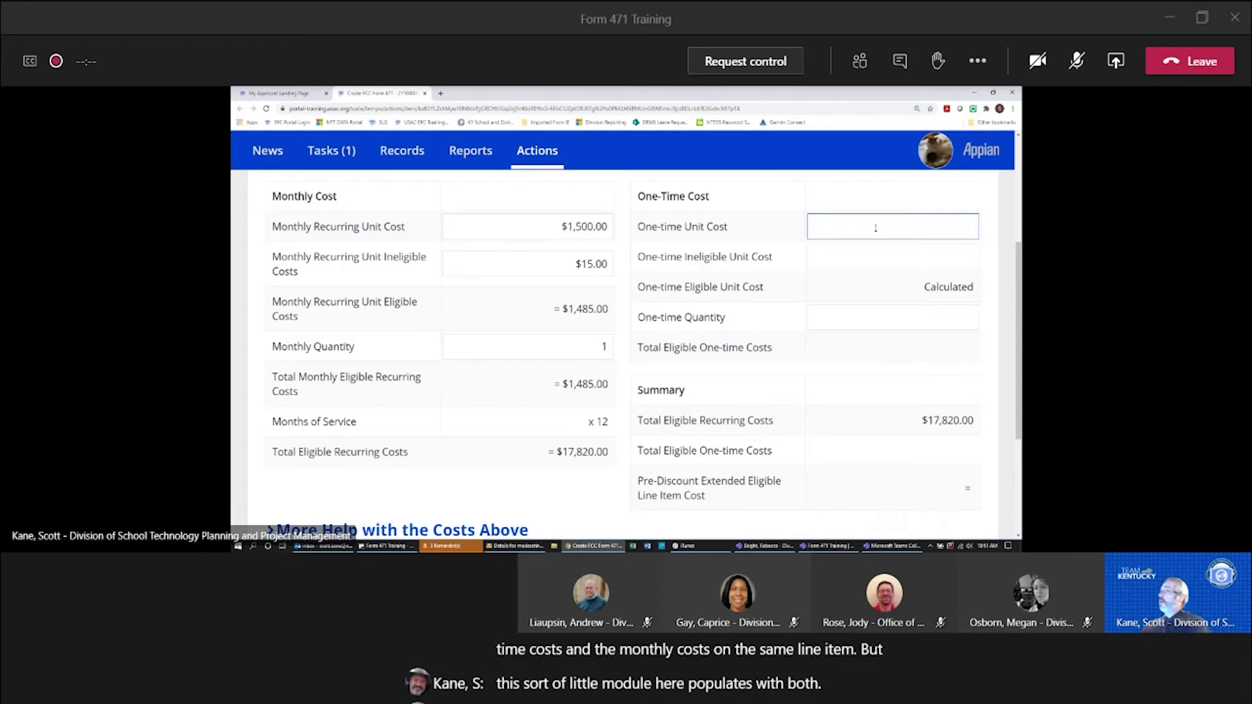
scroll(847, 355, down, 3)
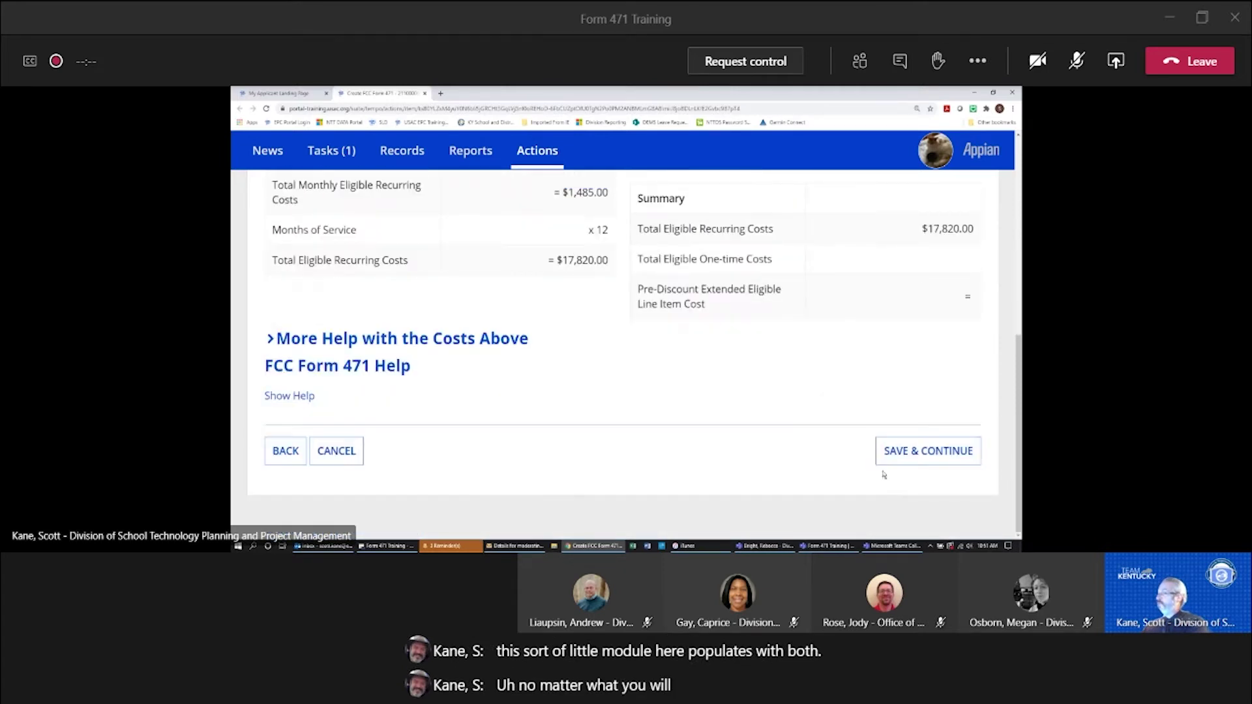
scroll(776, 430, up, 4)
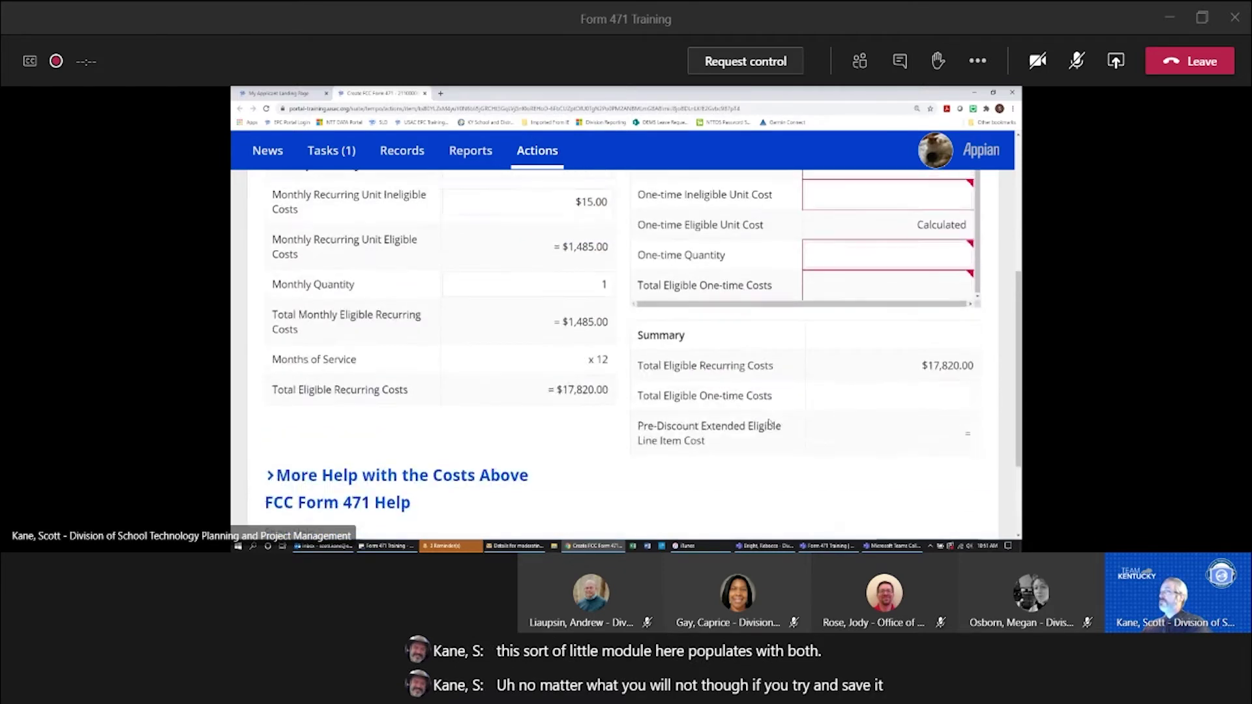
- Set the one-time unit cost, one-time ineligible unit cost and one-time quantity to 0, and save the cost calculation
scroll(769, 423, down, 1)
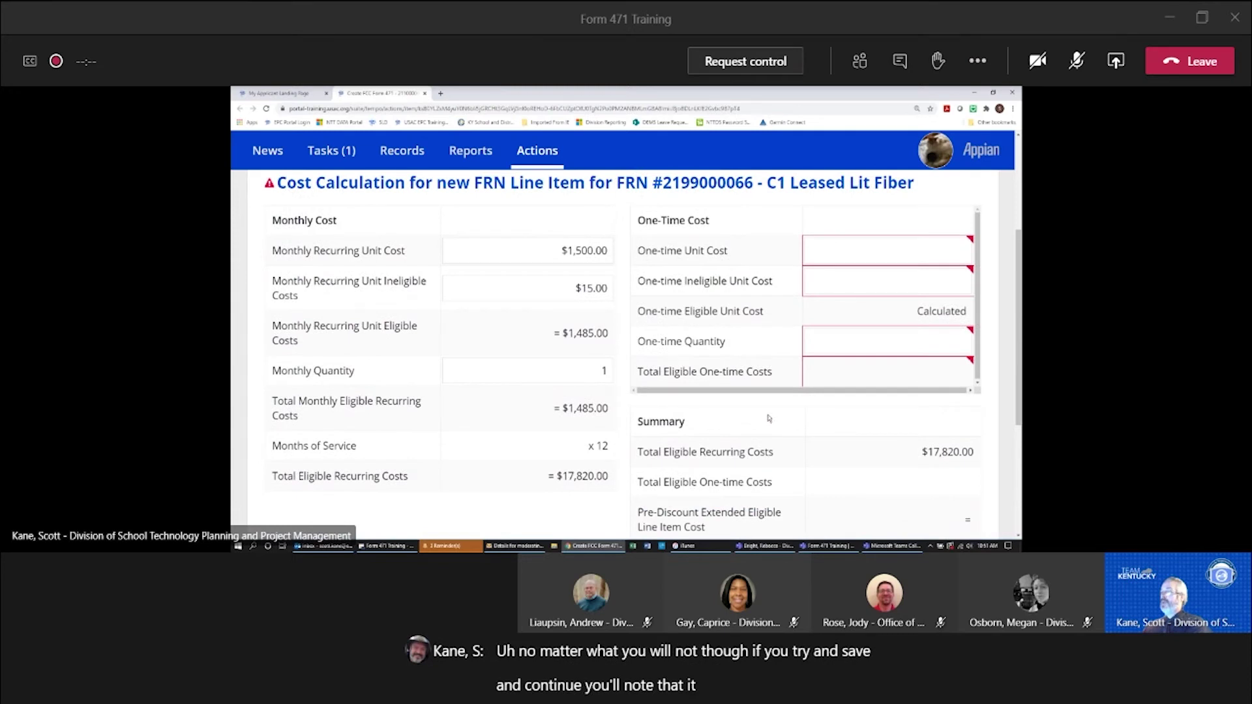
mouse_move(849, 256)
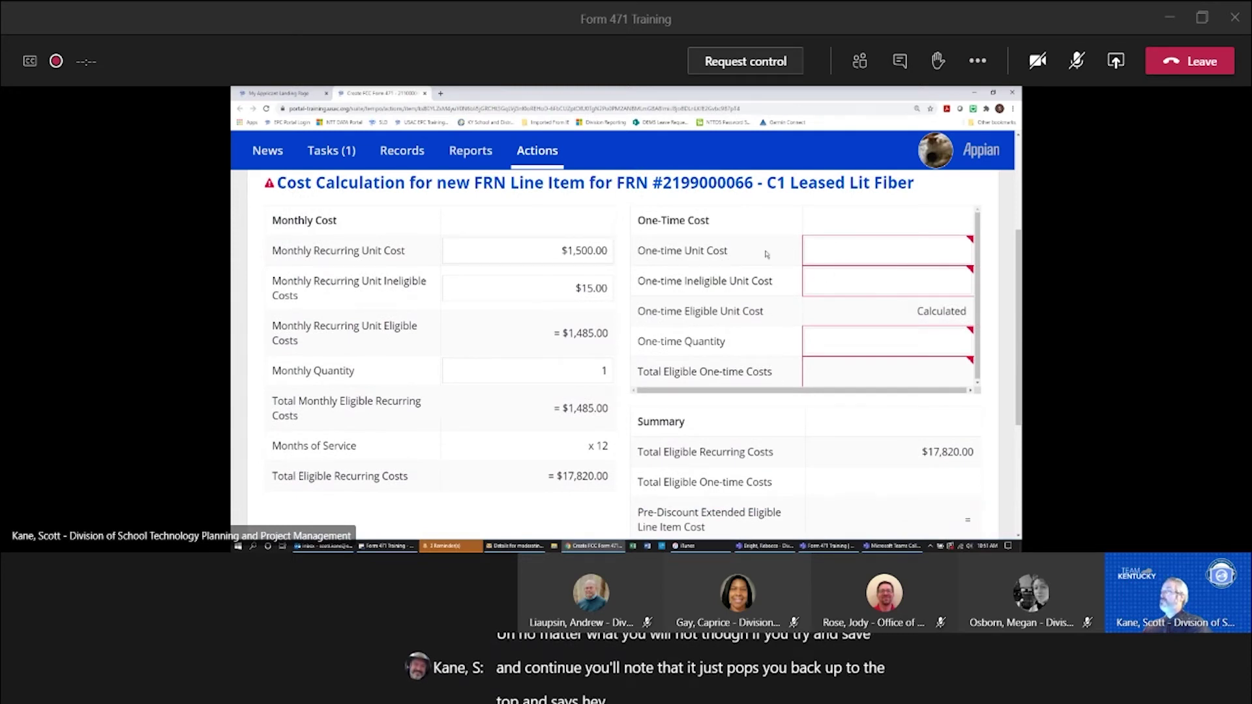
scroll(783, 274, up, 1)
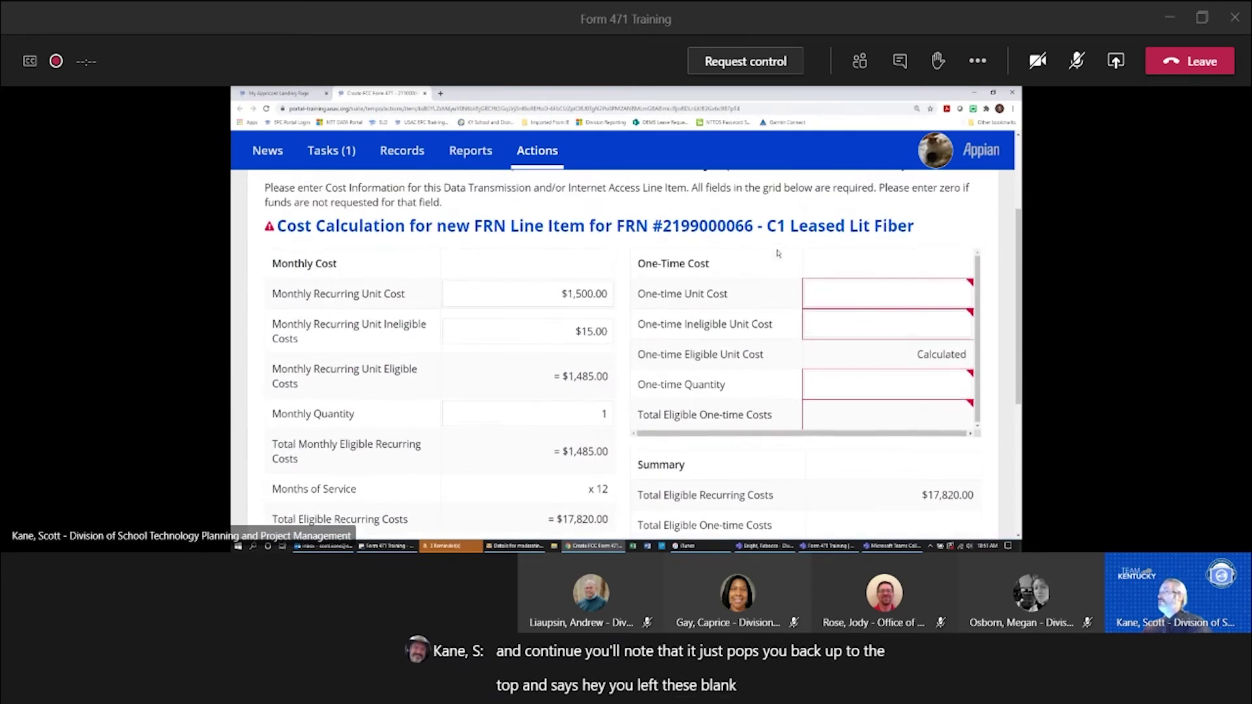
click(867, 296)
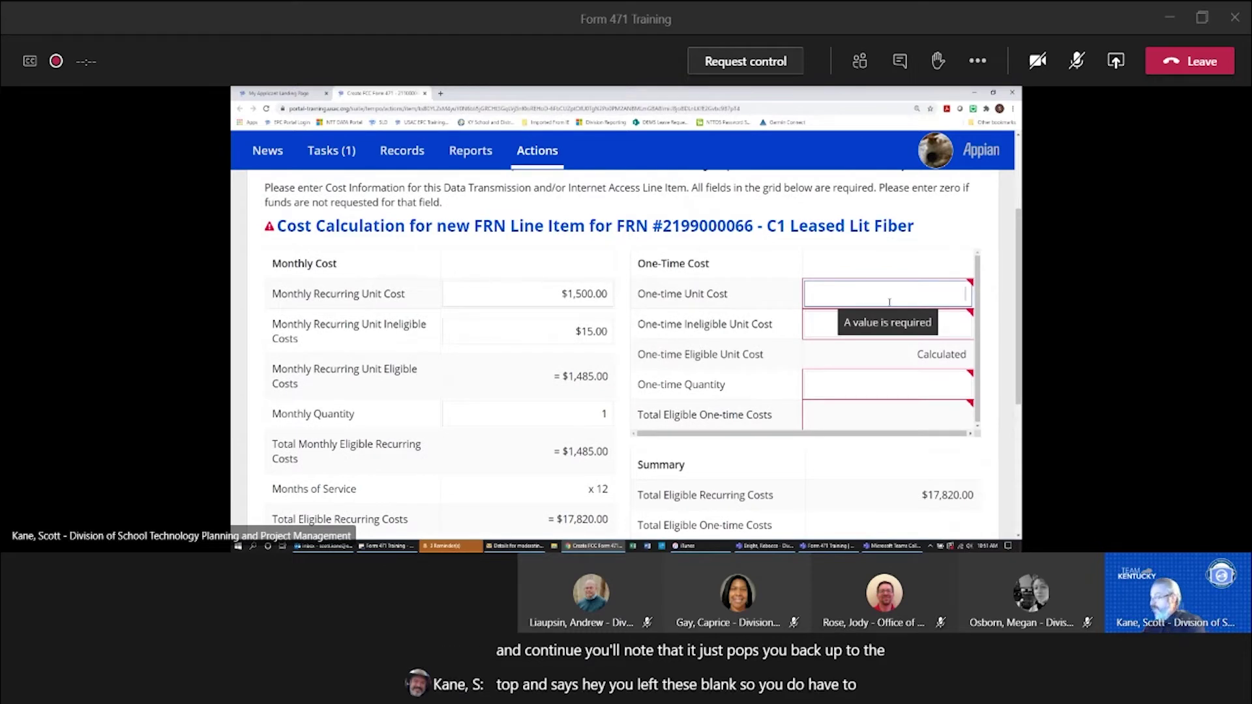
text(0)
click(958, 327)
text(0)
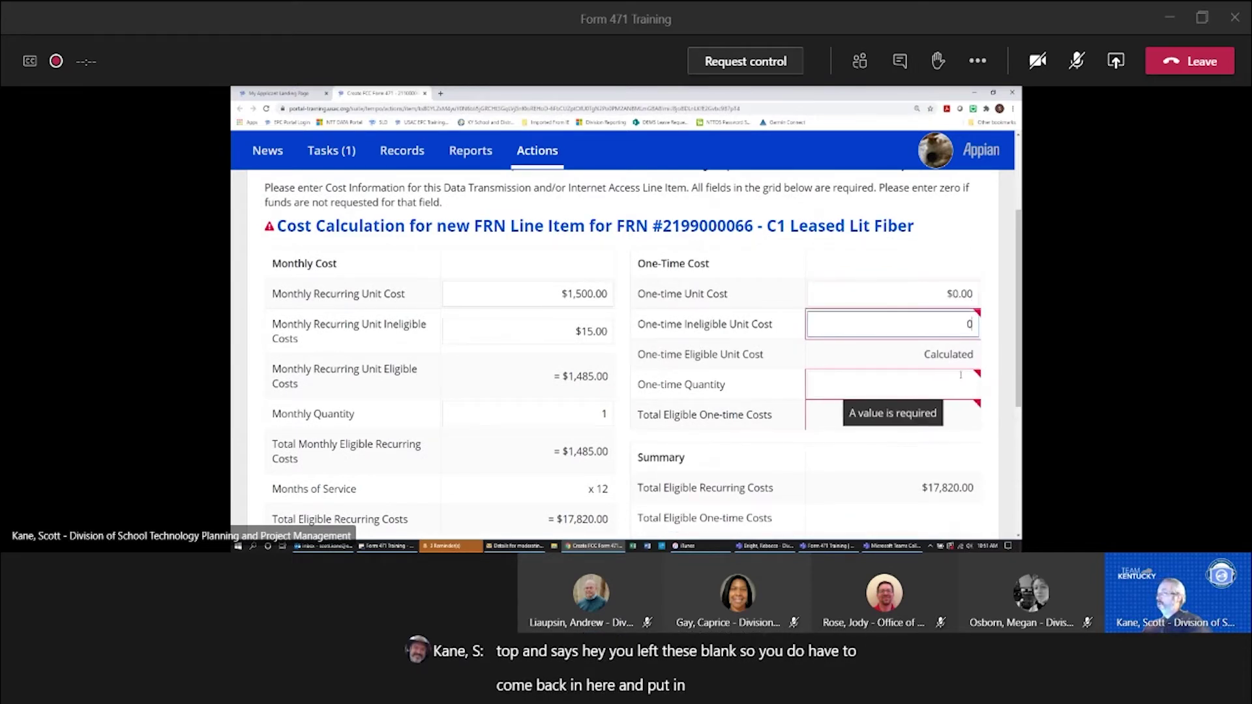
click(962, 380)
text(0)
click(990, 436)
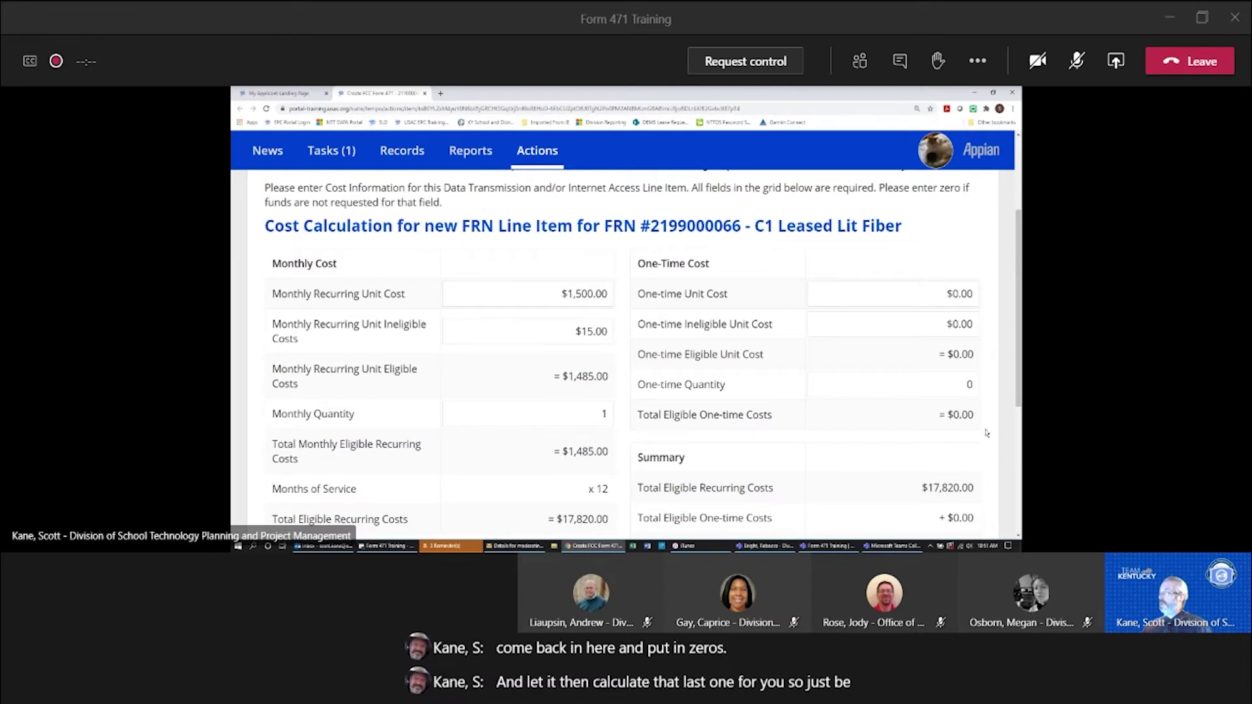
scroll(943, 446, down, 3)
scroll(952, 459, up, 1)
scroll(952, 459, up, 3)
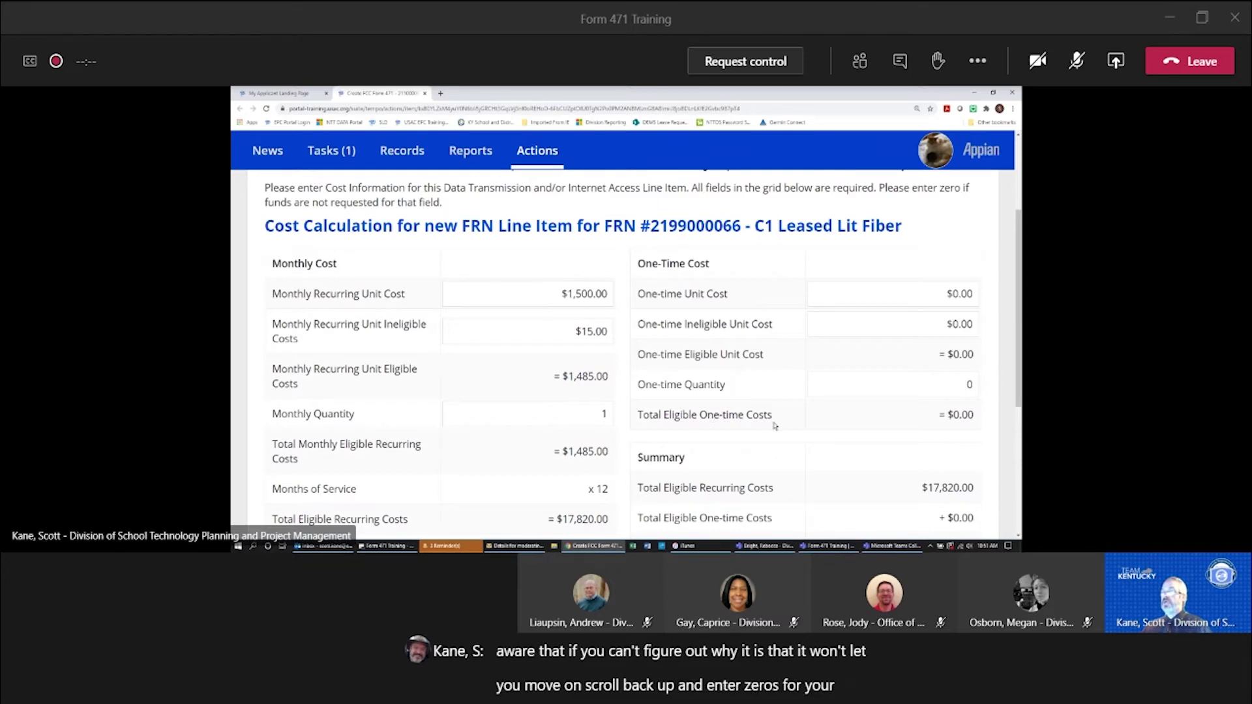
scroll(783, 418, down, 5)
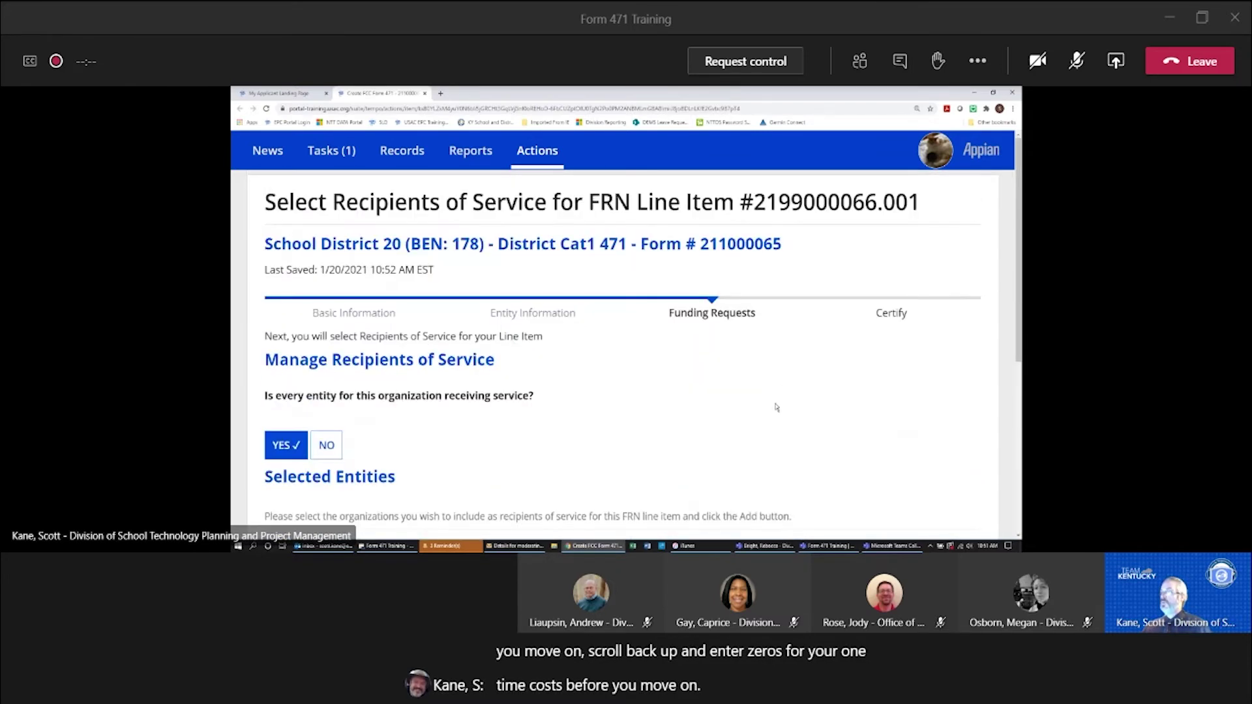
- Answer No to whether every entity of the organization is receiving service for this line item
scroll(659, 389, down, 2)
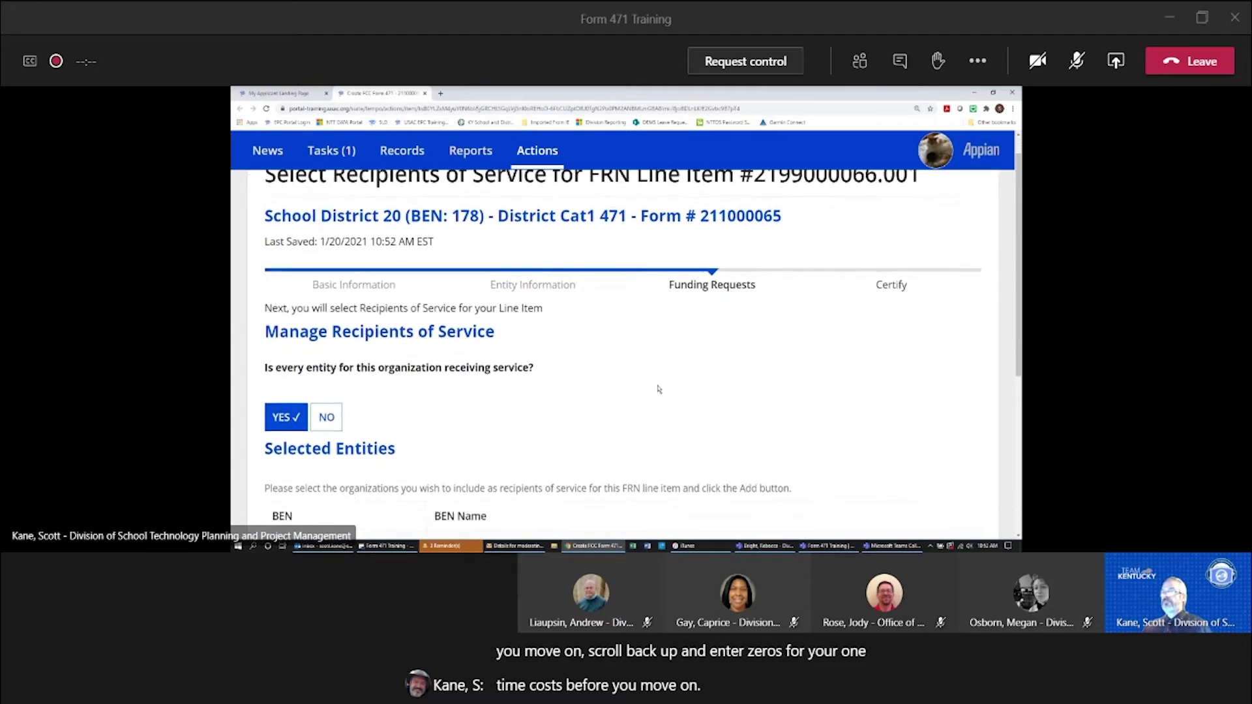
scroll(579, 329, down, 2)
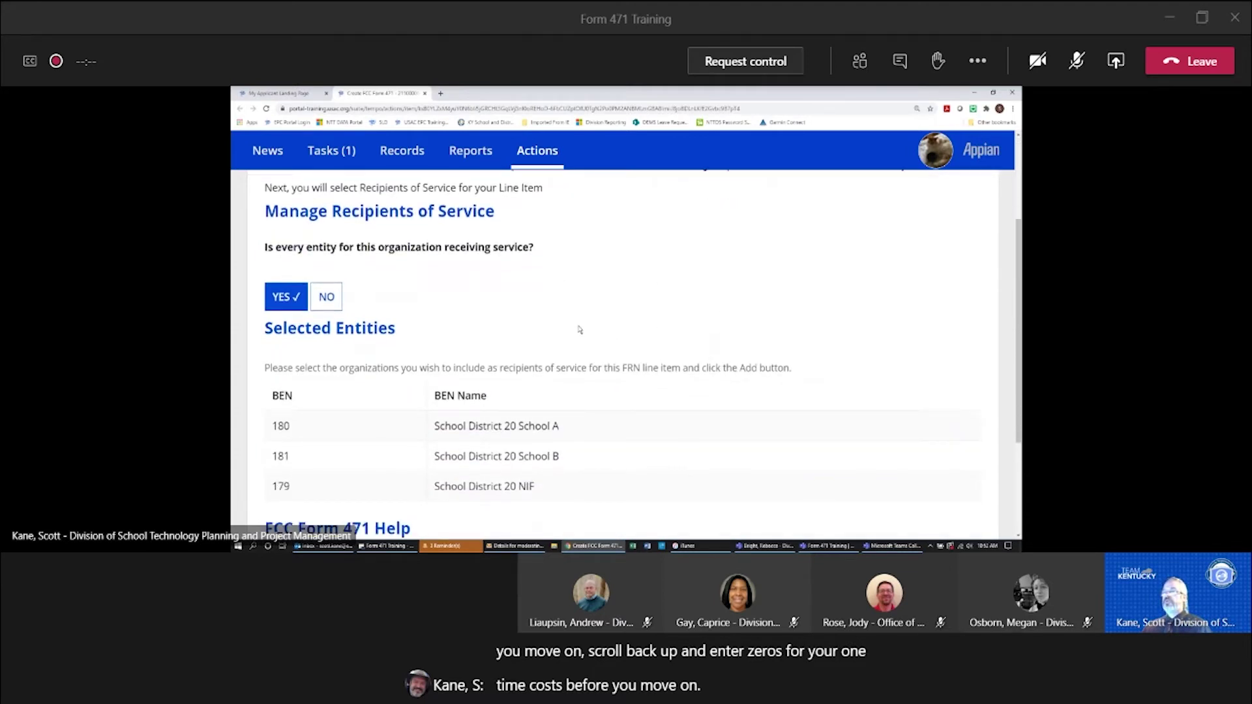
scroll(580, 319, up, 1)
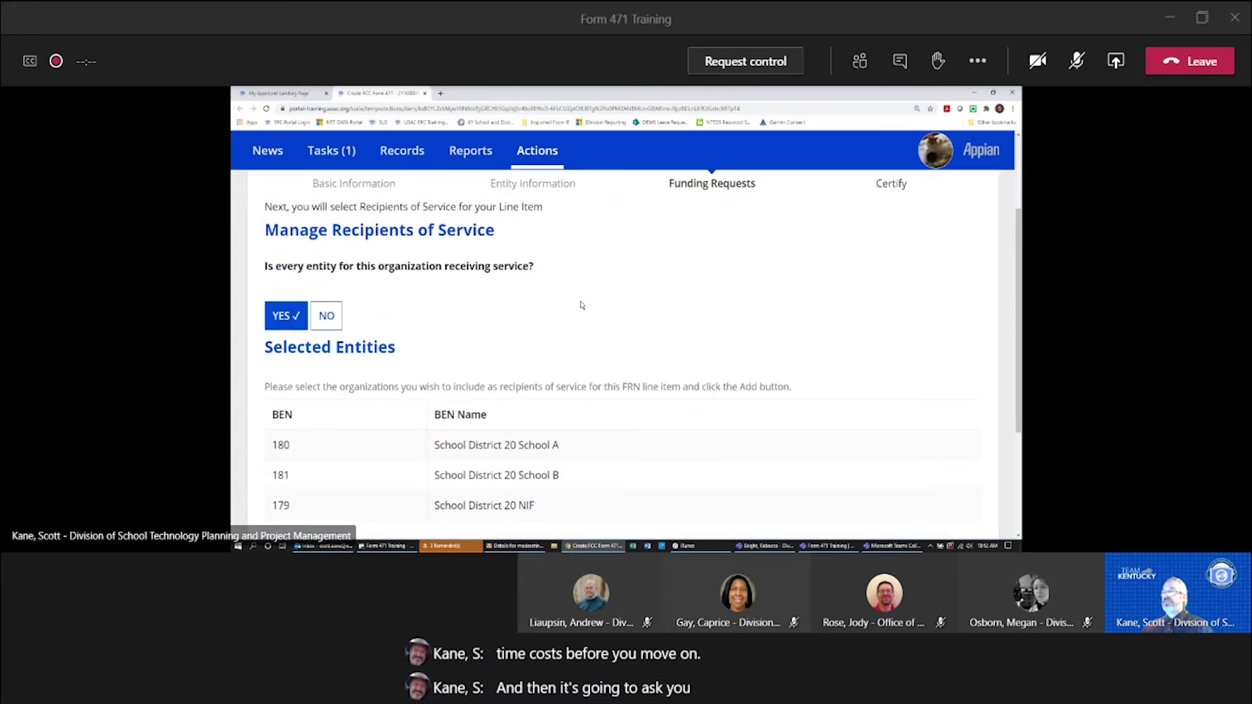
click(328, 316)
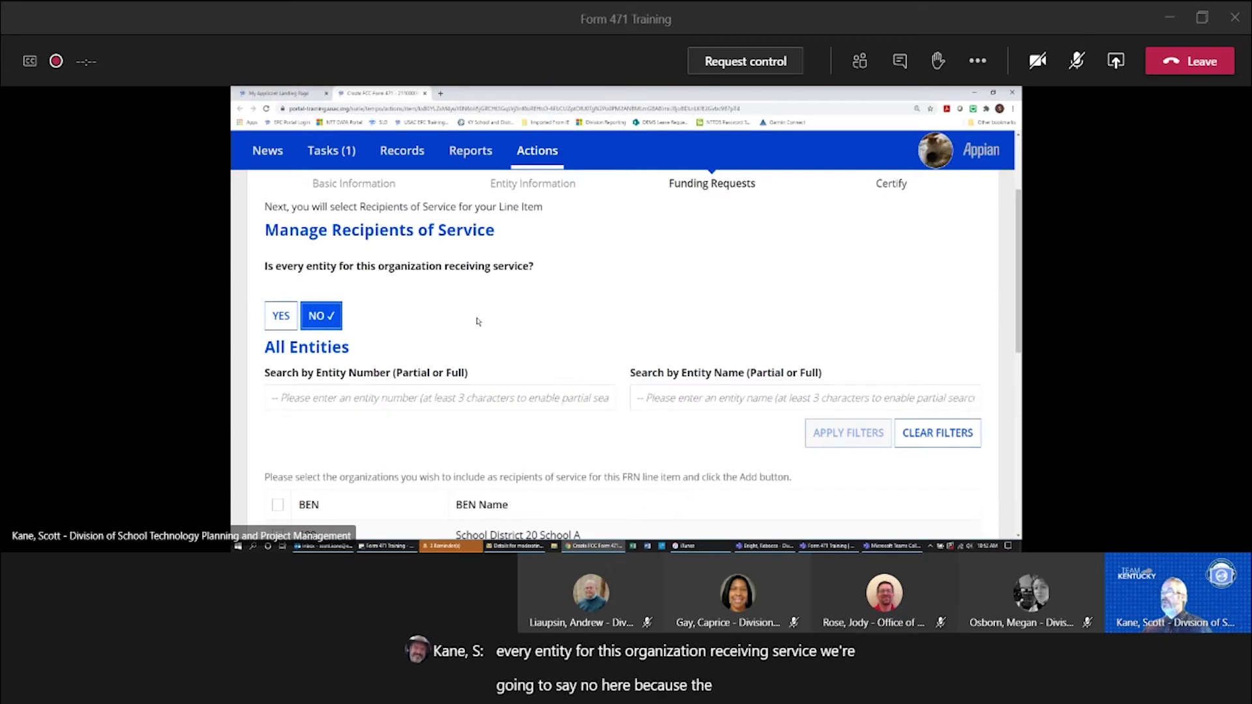
- Add School District 20 School A as the line item's recipient of service and save the selection
scroll(480, 322, down, 1)
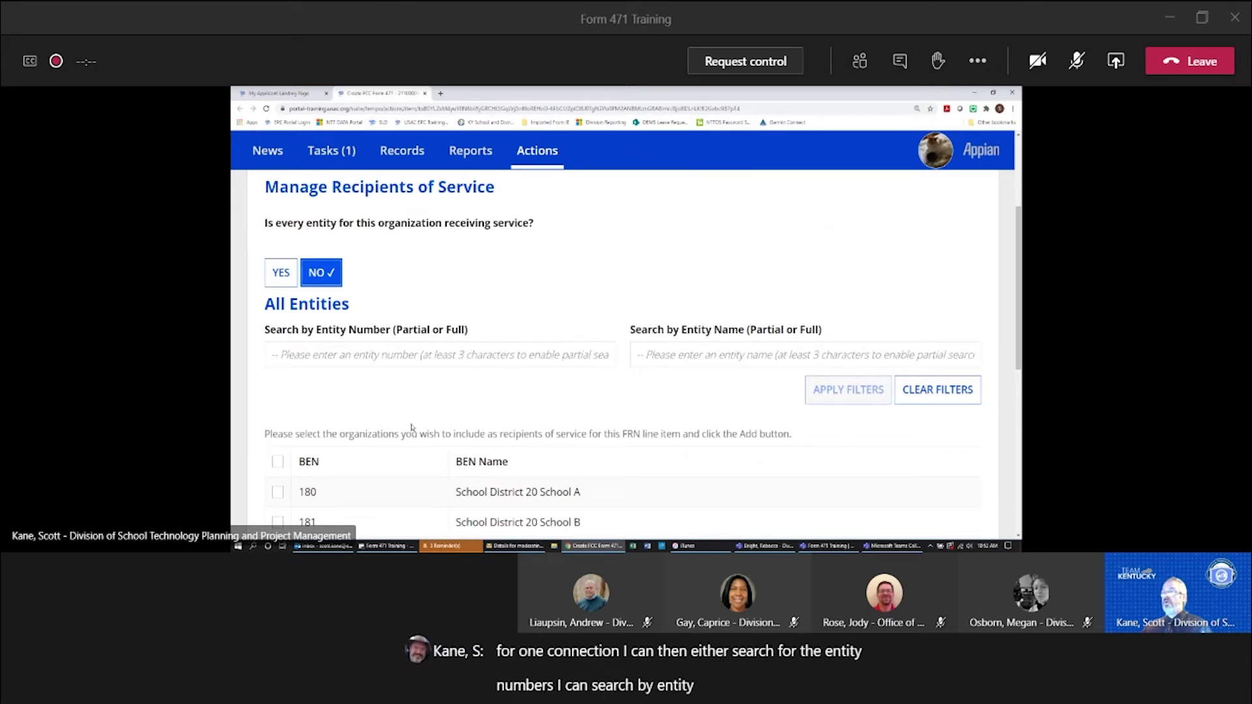
scroll(398, 401, down, 1)
scroll(391, 402, down, 1)
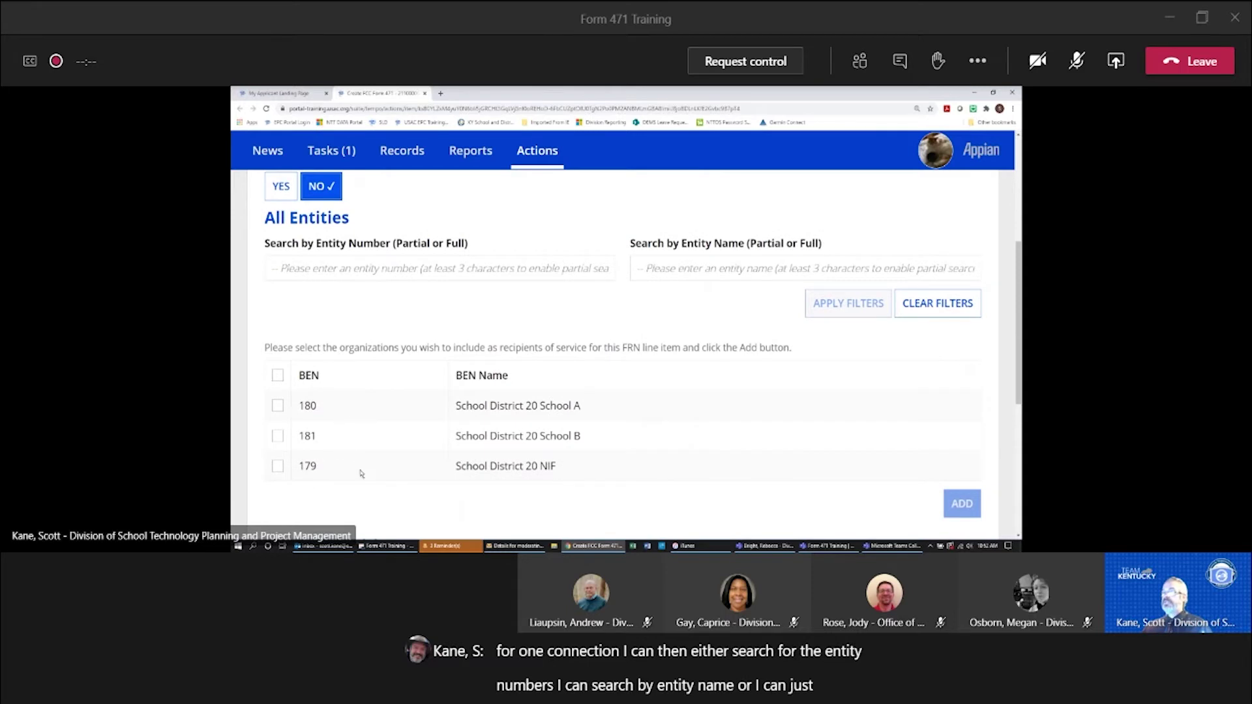
click(278, 406)
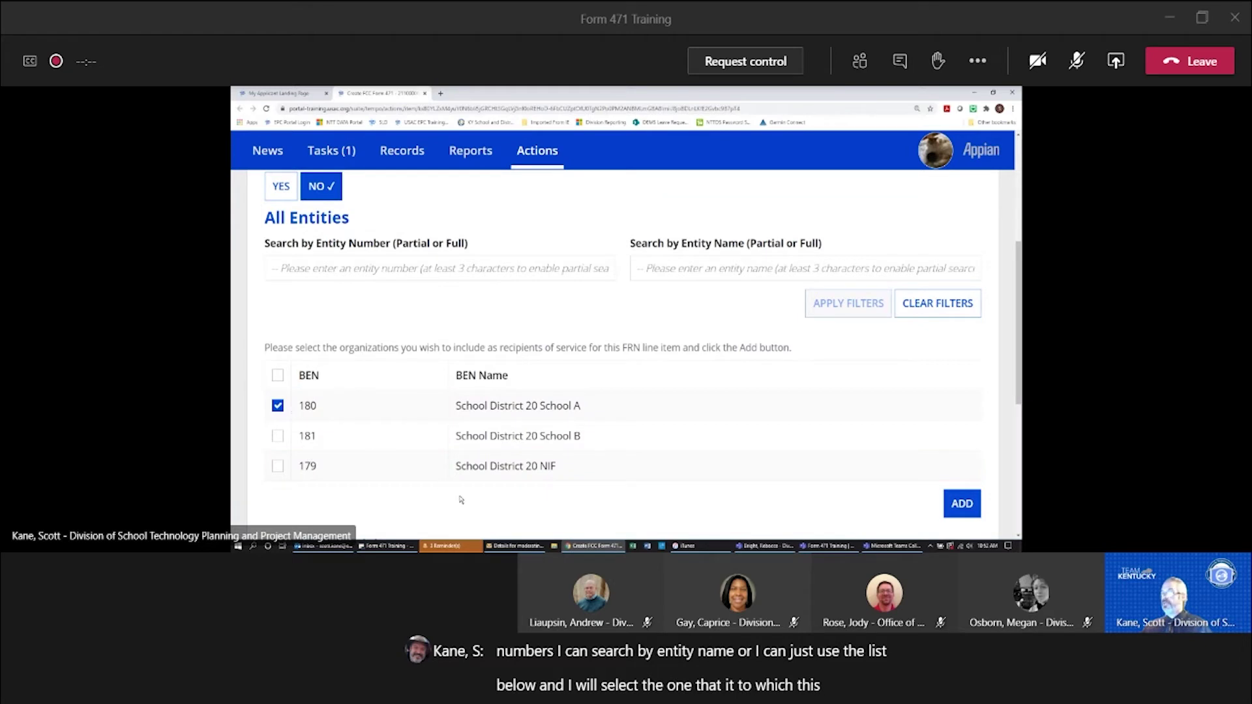
click(957, 508)
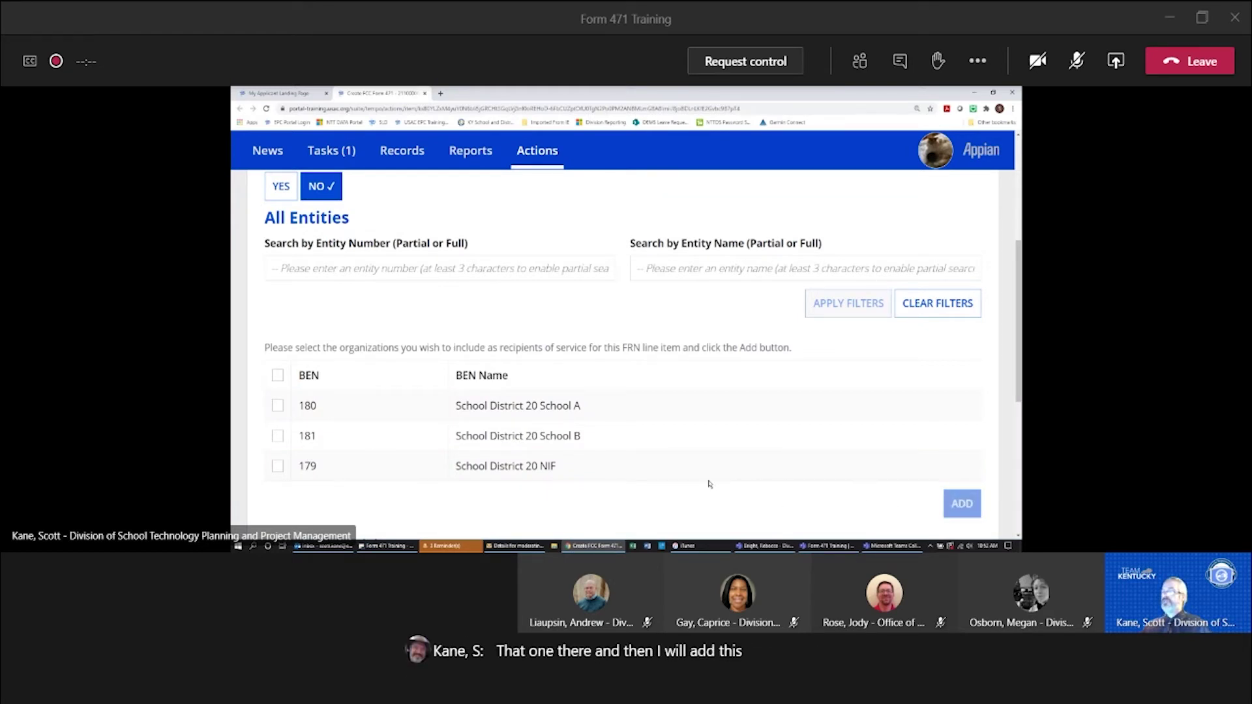
scroll(713, 480, down, 4)
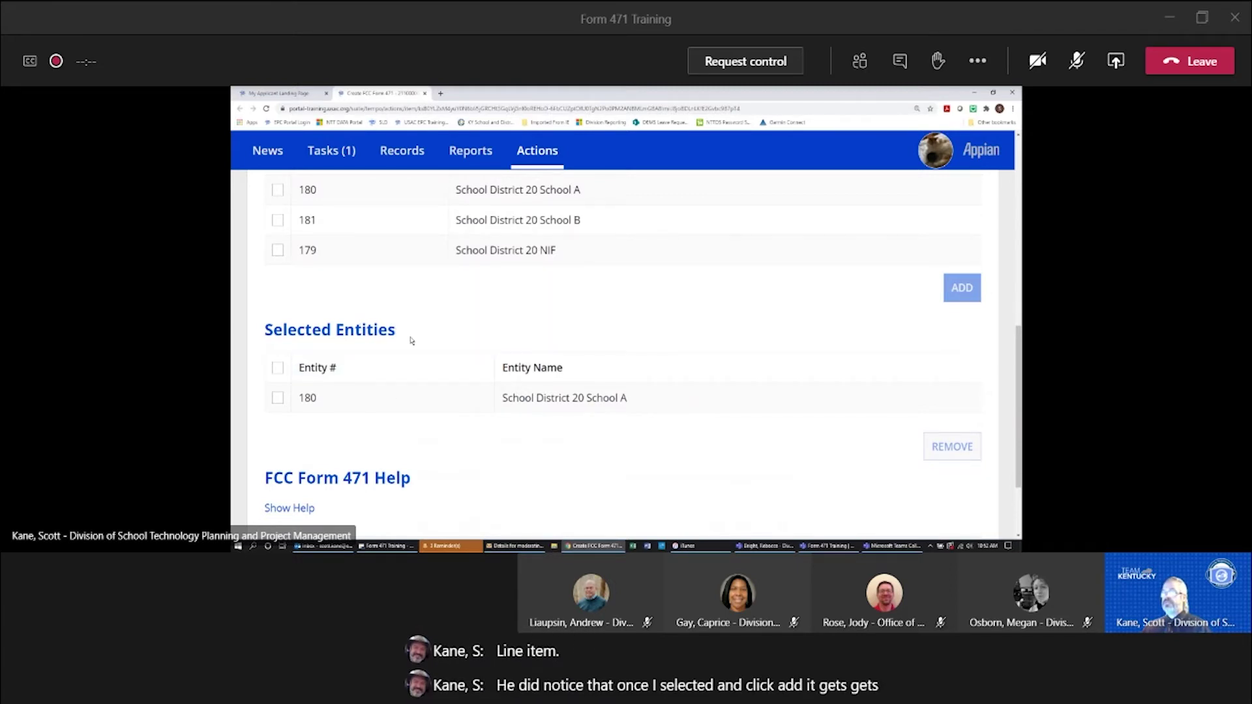
scroll(417, 345, down, 2)
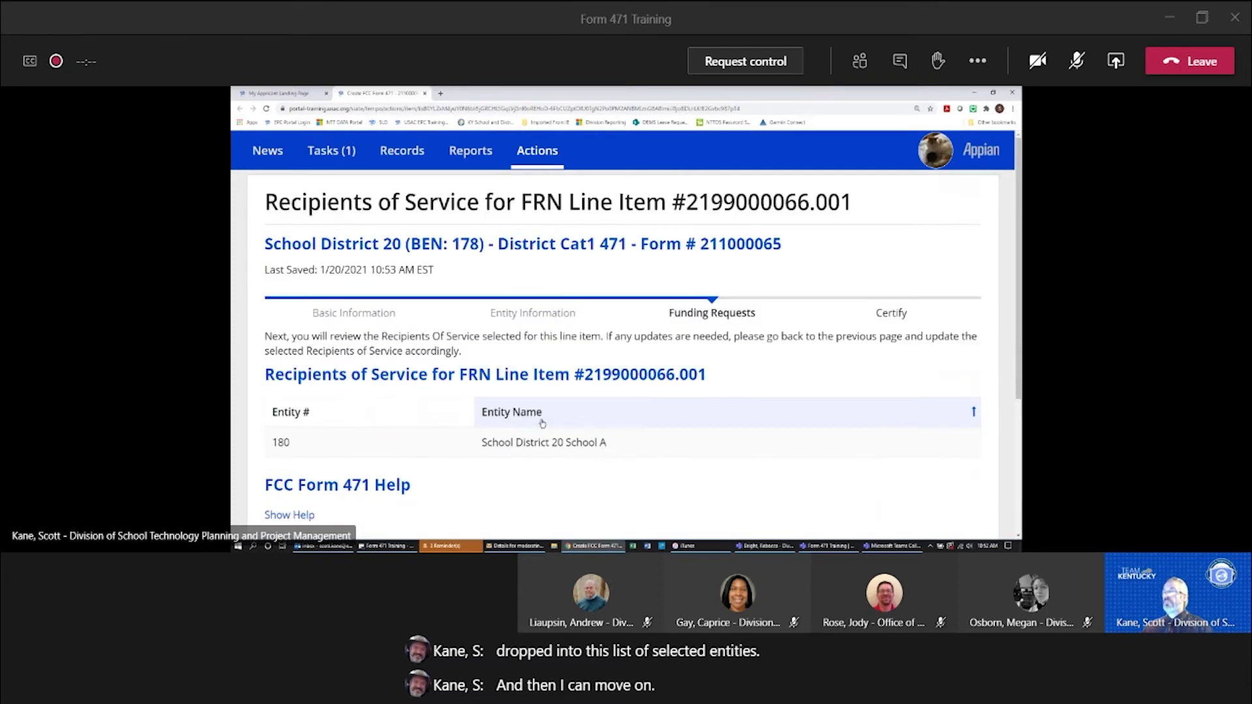
- Review the line item's recipients of service and save to return to the list of funding request line items
scroll(473, 434, down, 2)
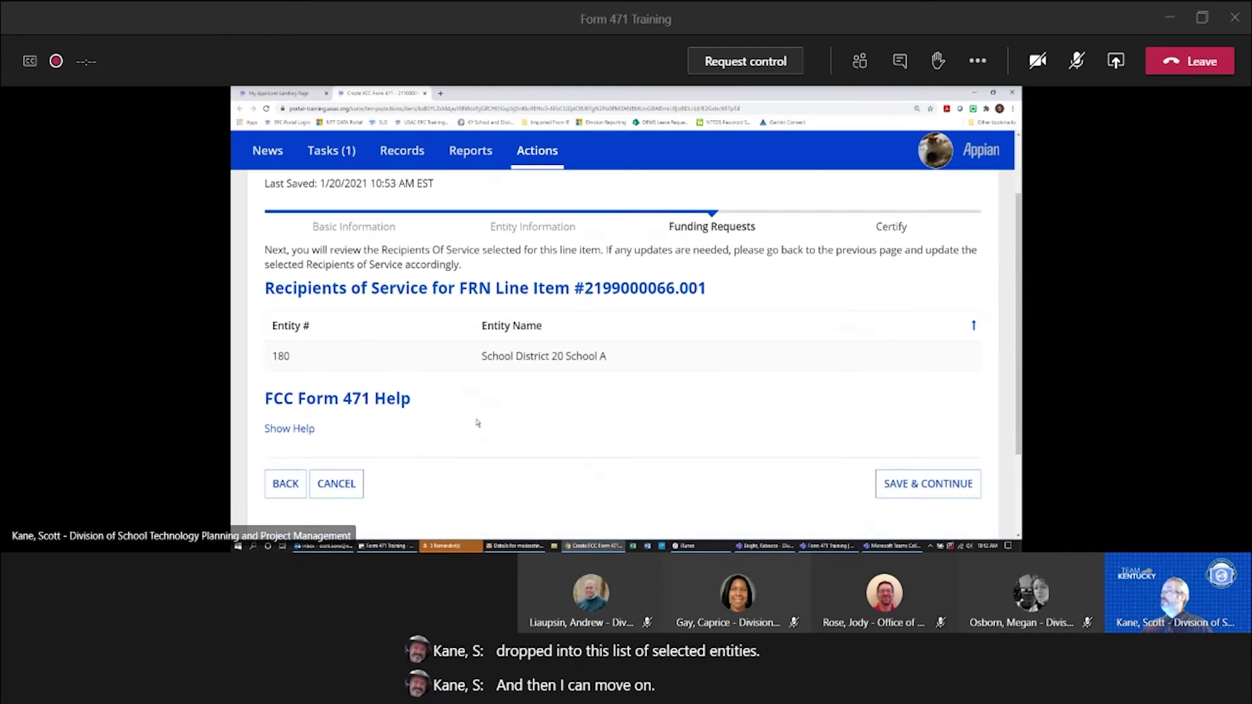
scroll(476, 437, up, 1)
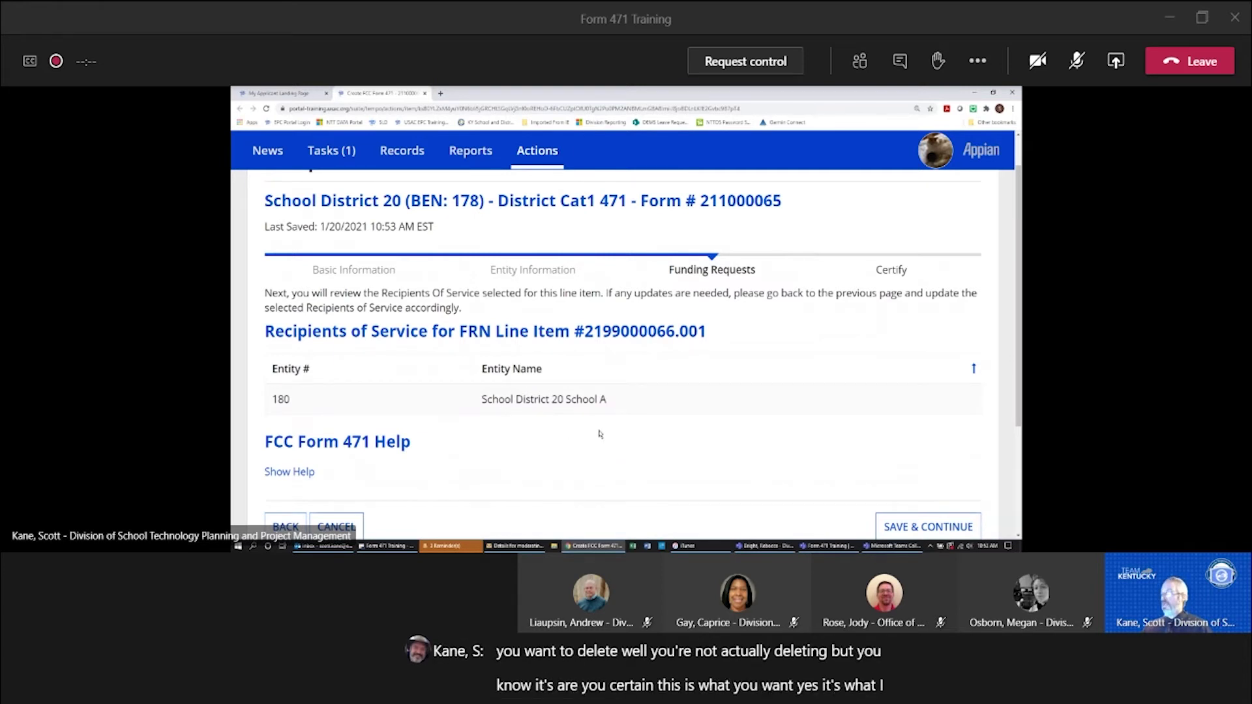
scroll(654, 460, down, 1)
scroll(655, 459, down, 2)
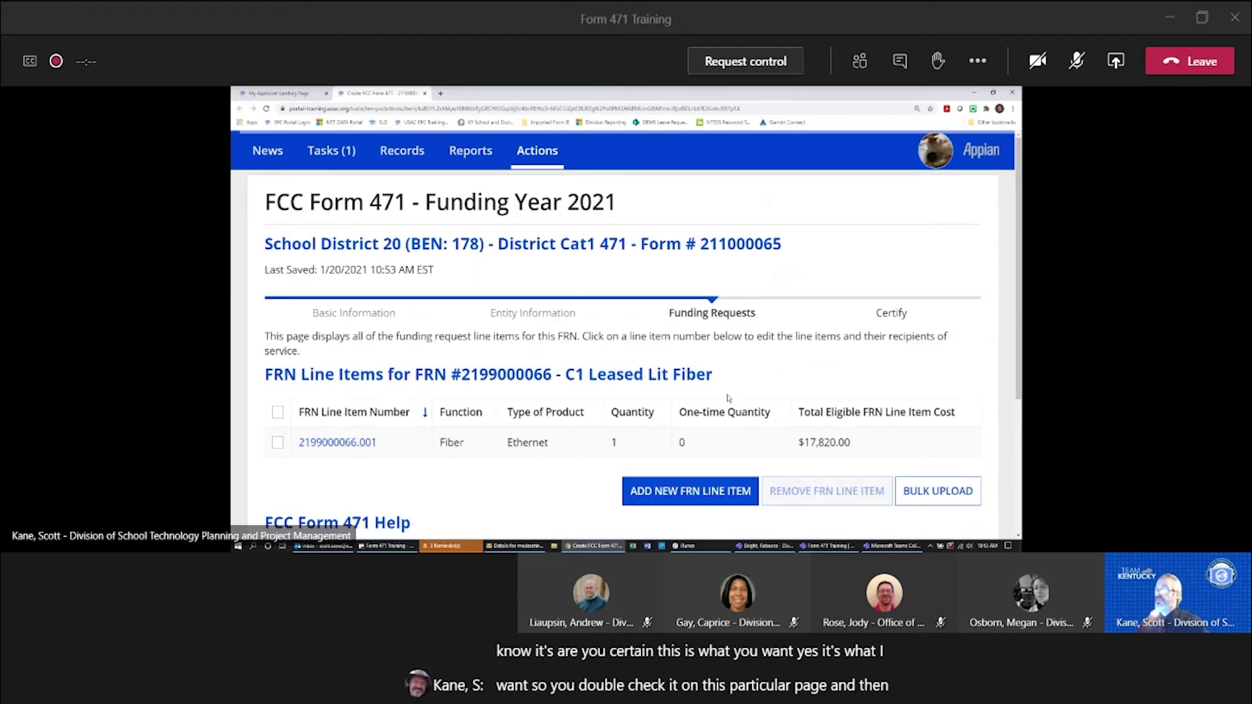
- Add and save a new line item for a data connection between sites entirely within the applicant's network, with function Fiber and connection type Ethernet
scroll(652, 417, down, 2)
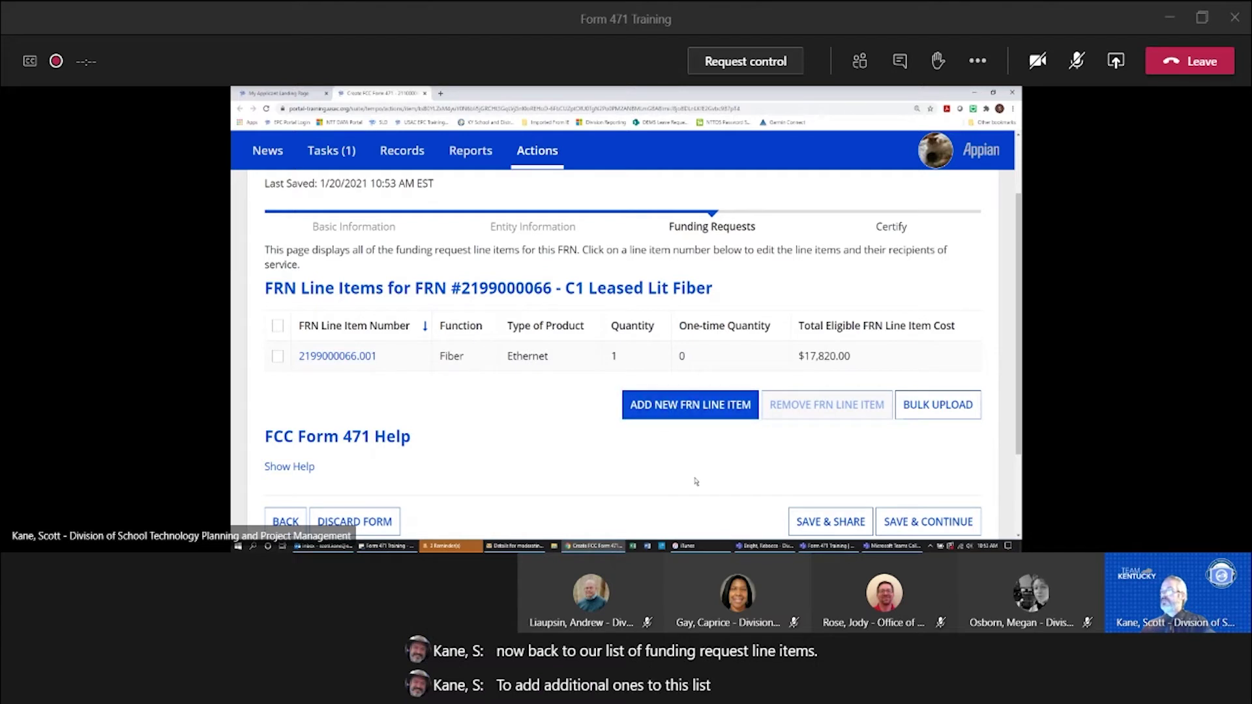
click(649, 405)
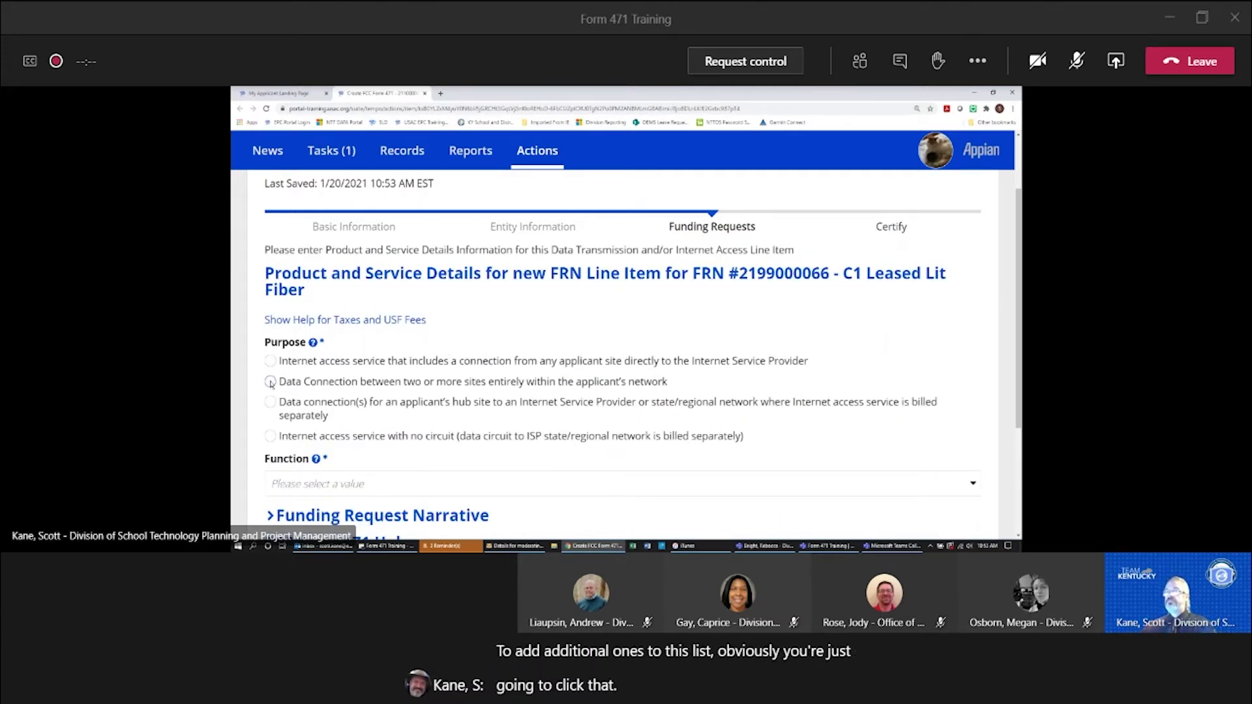
click(462, 486)
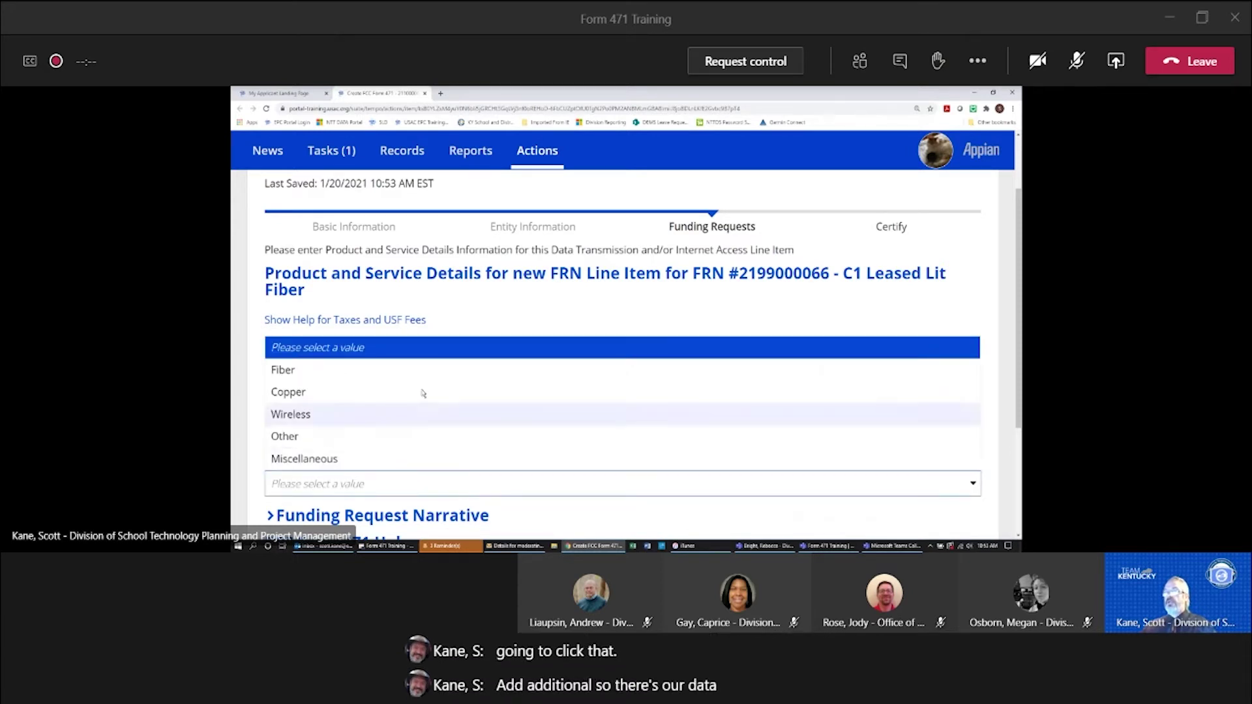
click(418, 368)
scroll(564, 411, down, 3)
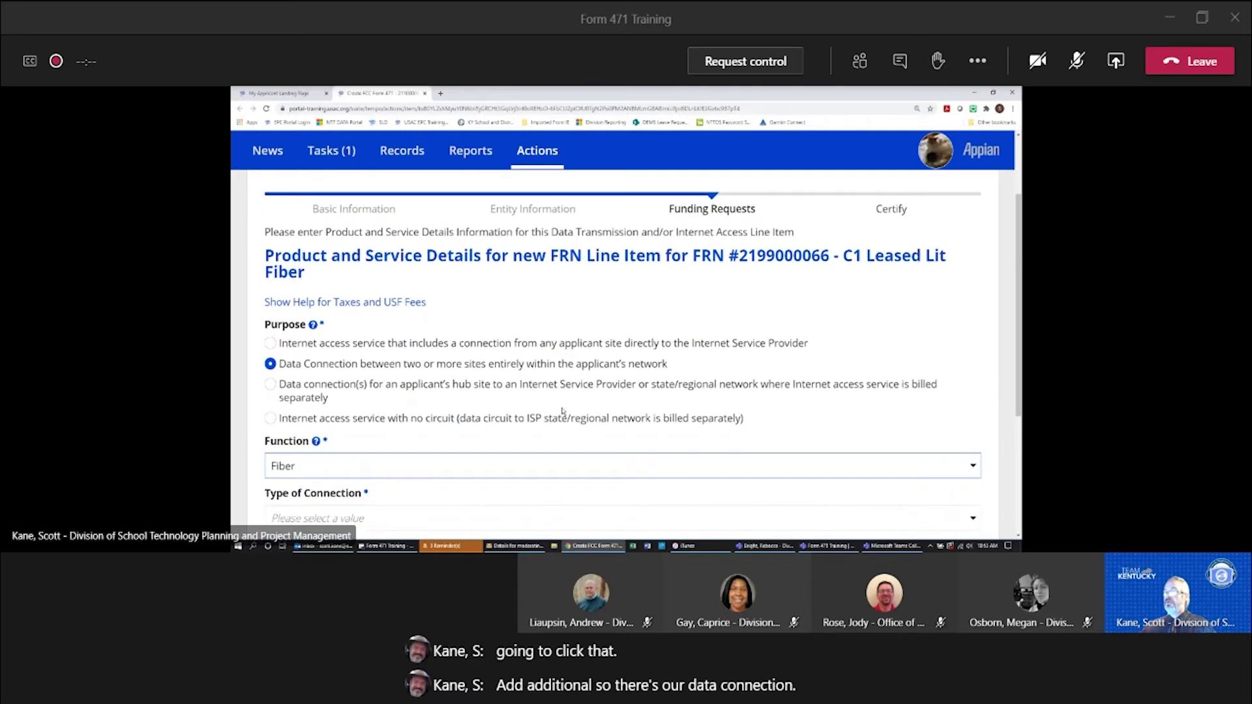
click(538, 365)
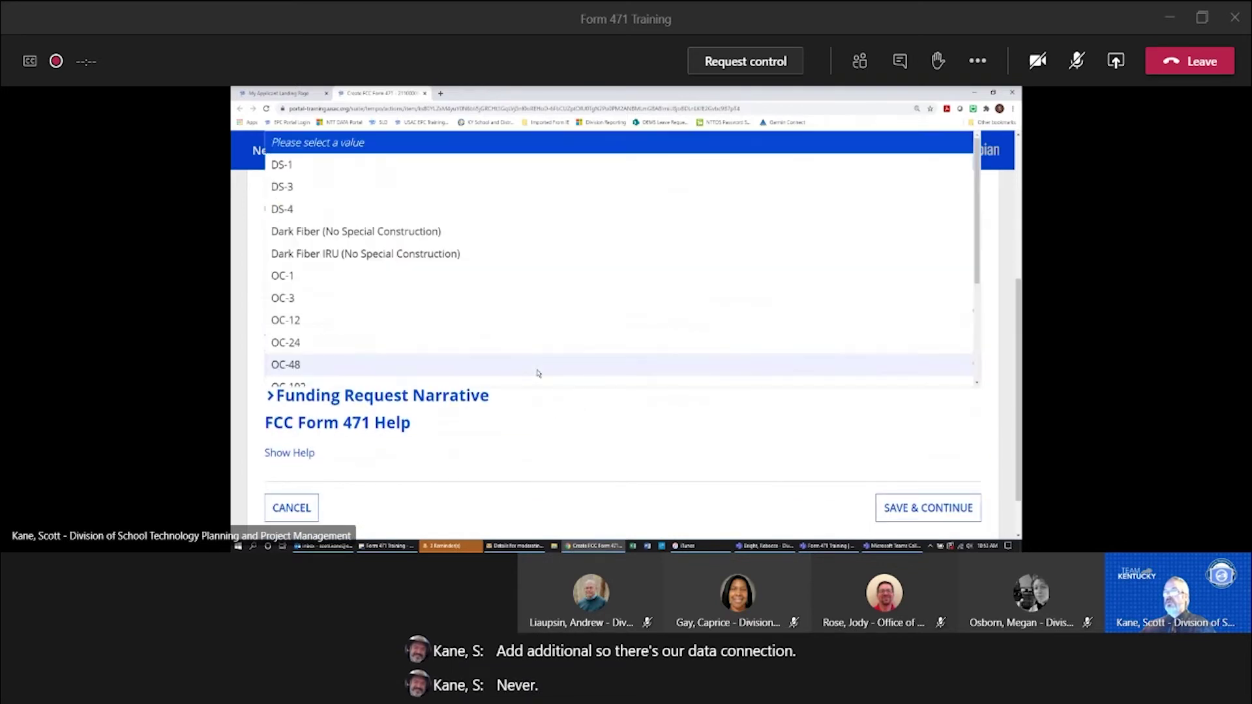
scroll(538, 371, down, 5)
click(381, 354)
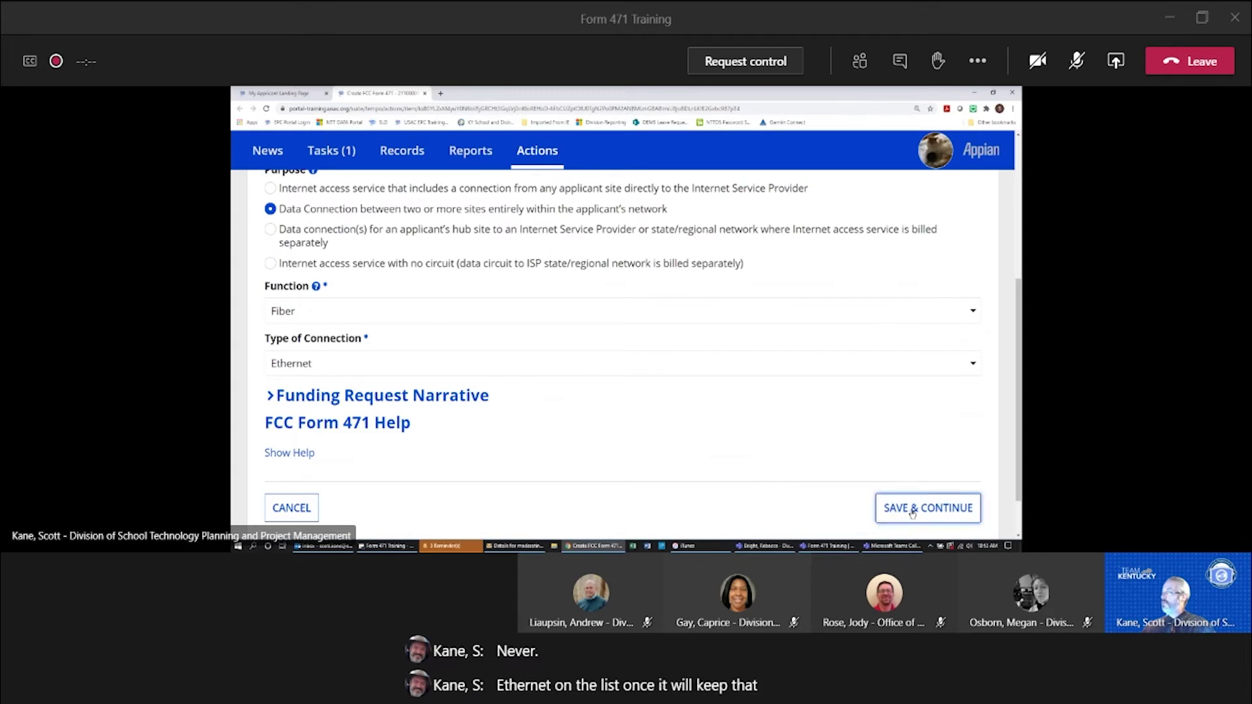
click(890, 508)
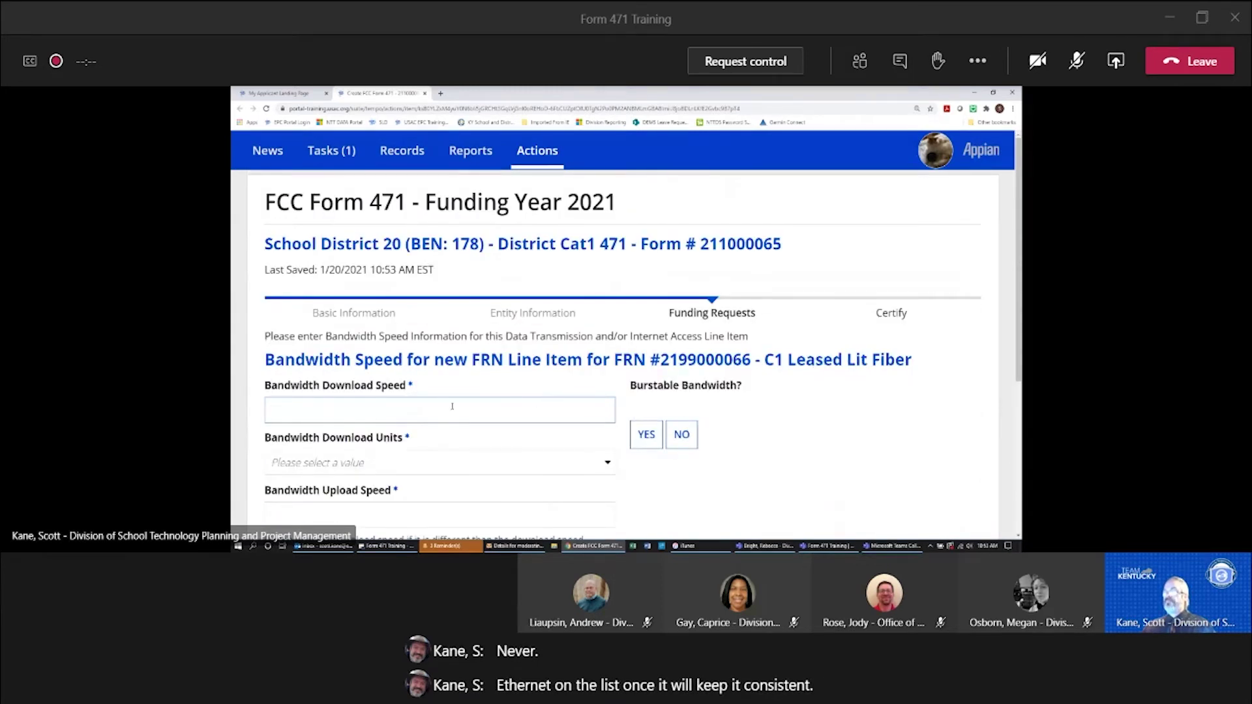
- Set the new line item's bandwidth download speed to 2 Gbps
click(428, 417)
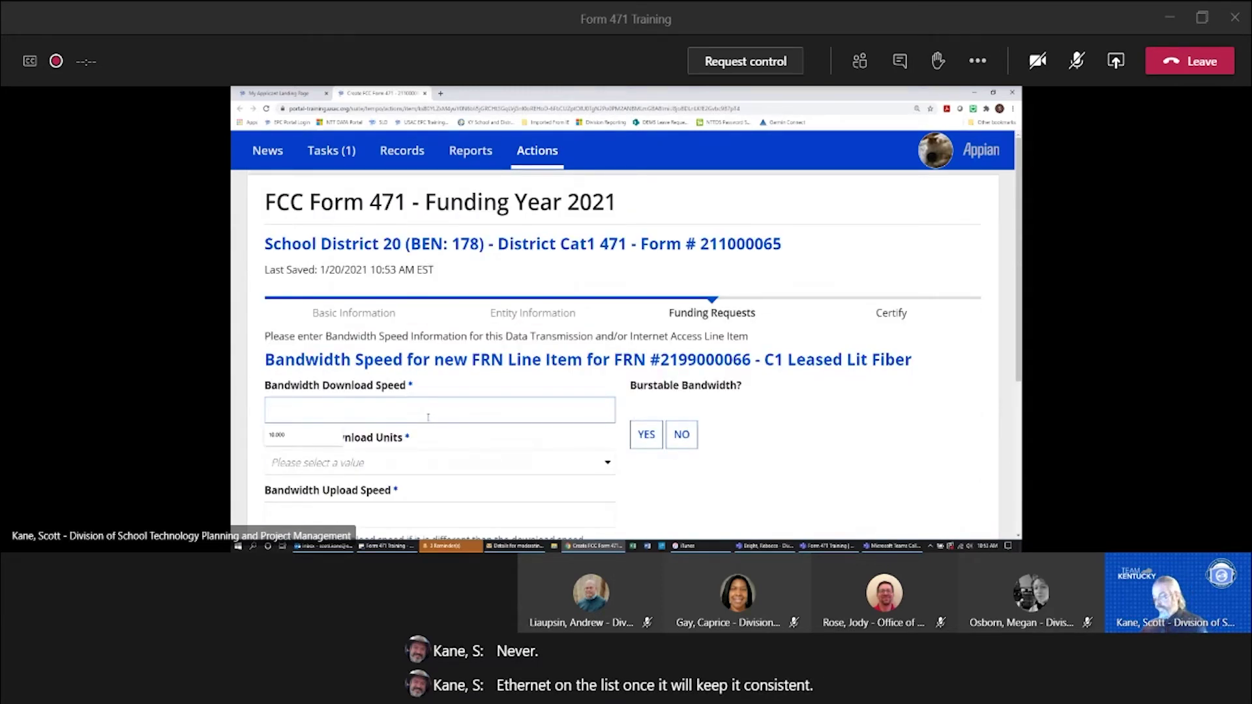
text(2)
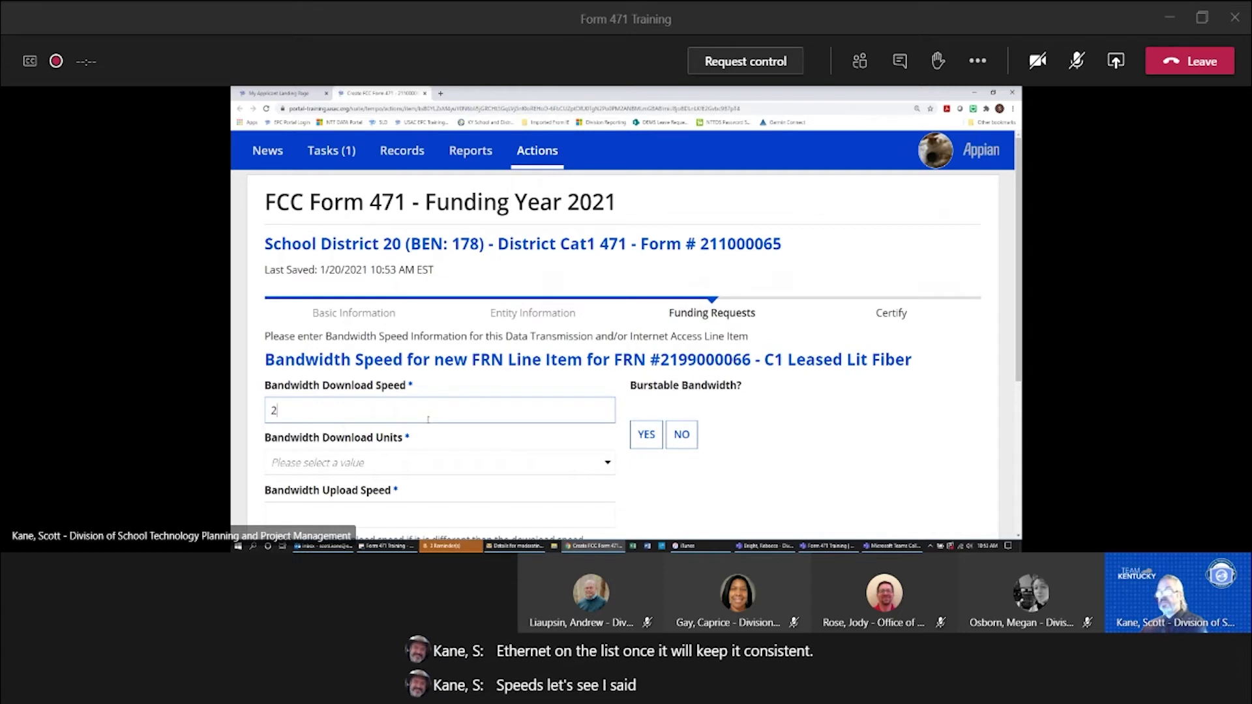
click(441, 463)
click(424, 439)
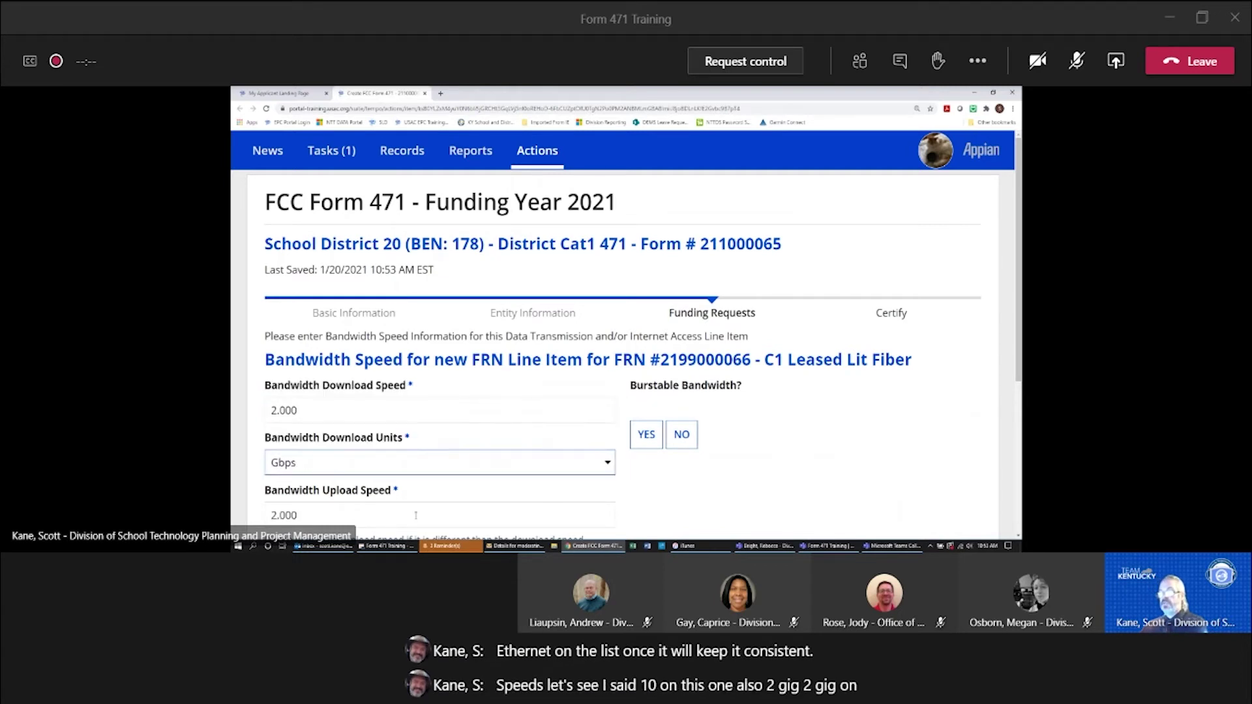
- Answer Yes to burstable bandwidth and set the maximum burstable speed to 3 Gbps
scroll(418, 488, down, 3)
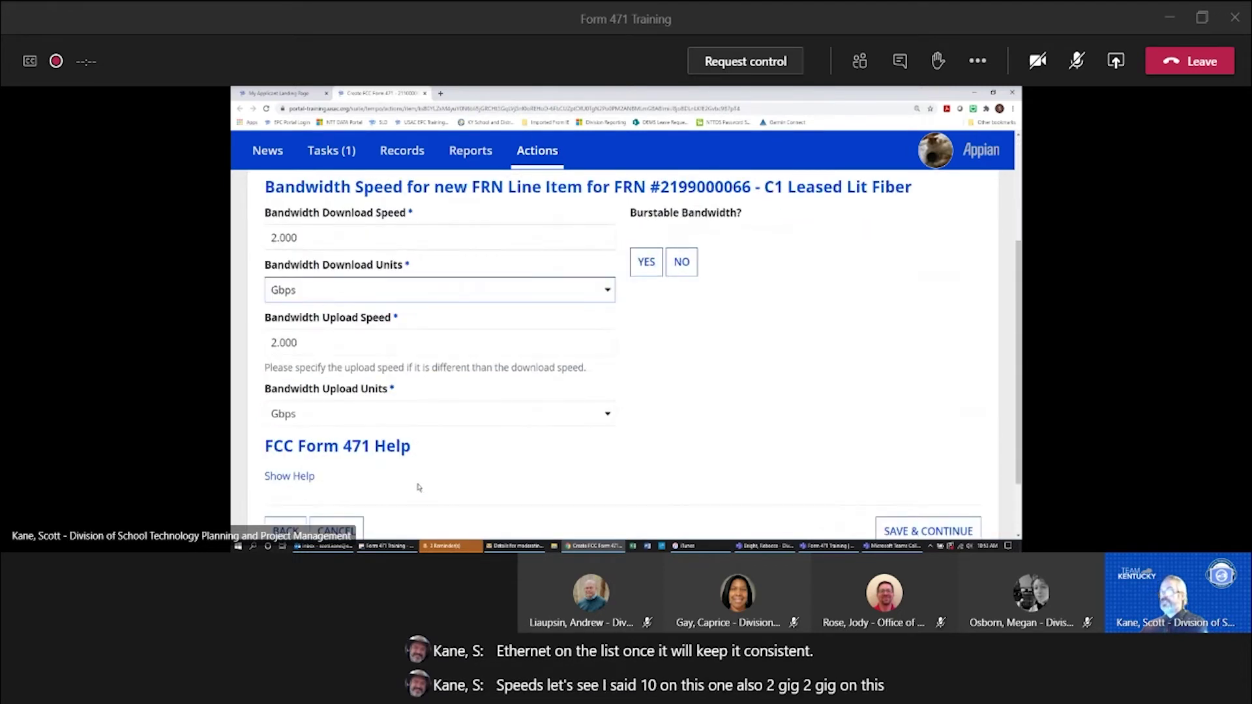
click(649, 265)
click(675, 318)
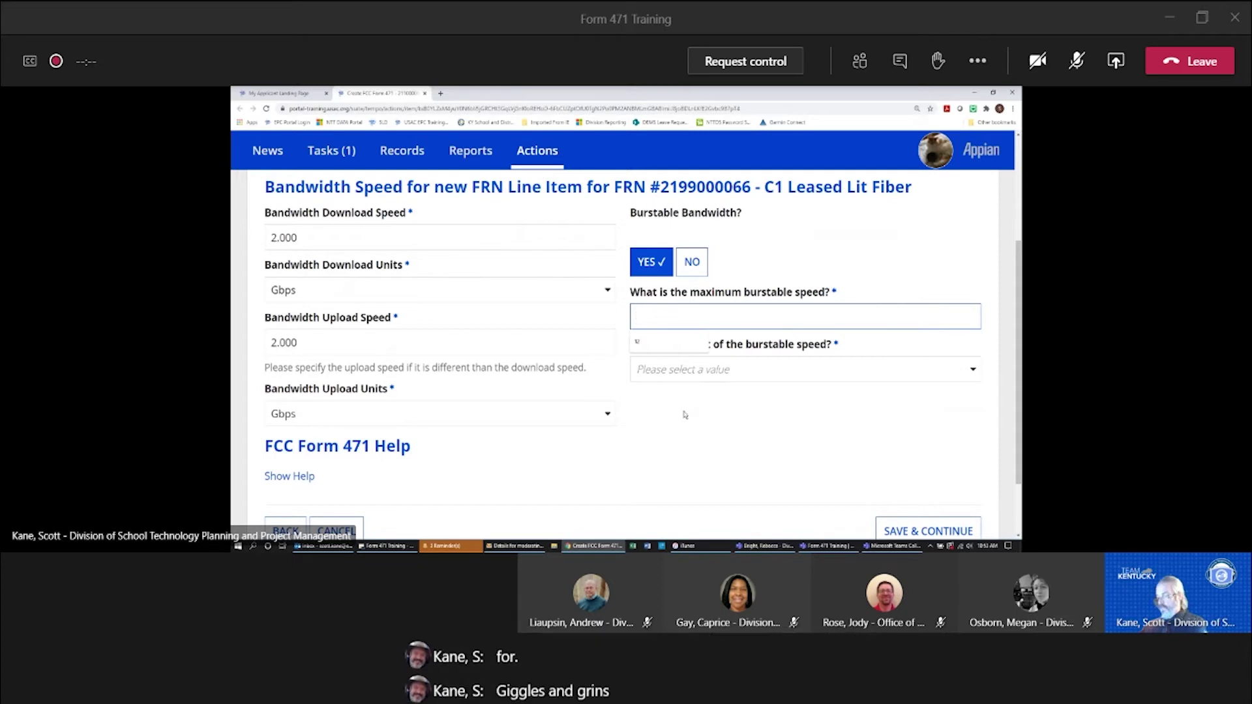
text(3)
click(968, 369)
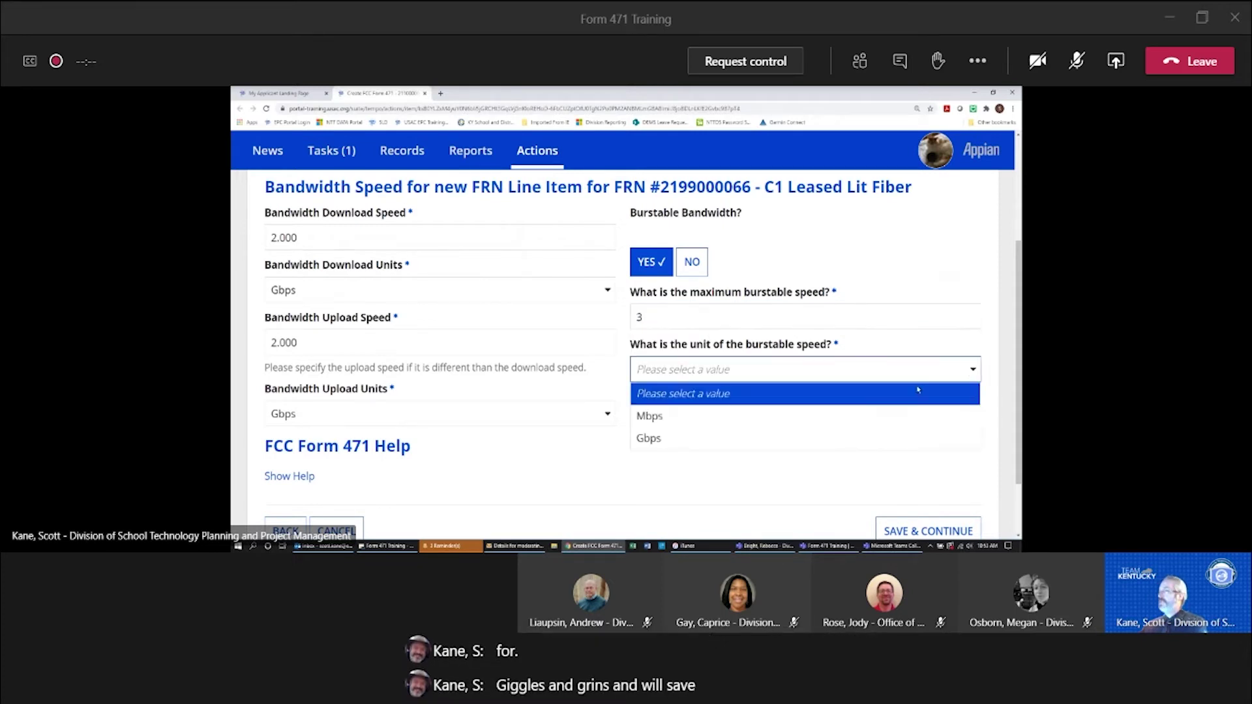
click(710, 439)
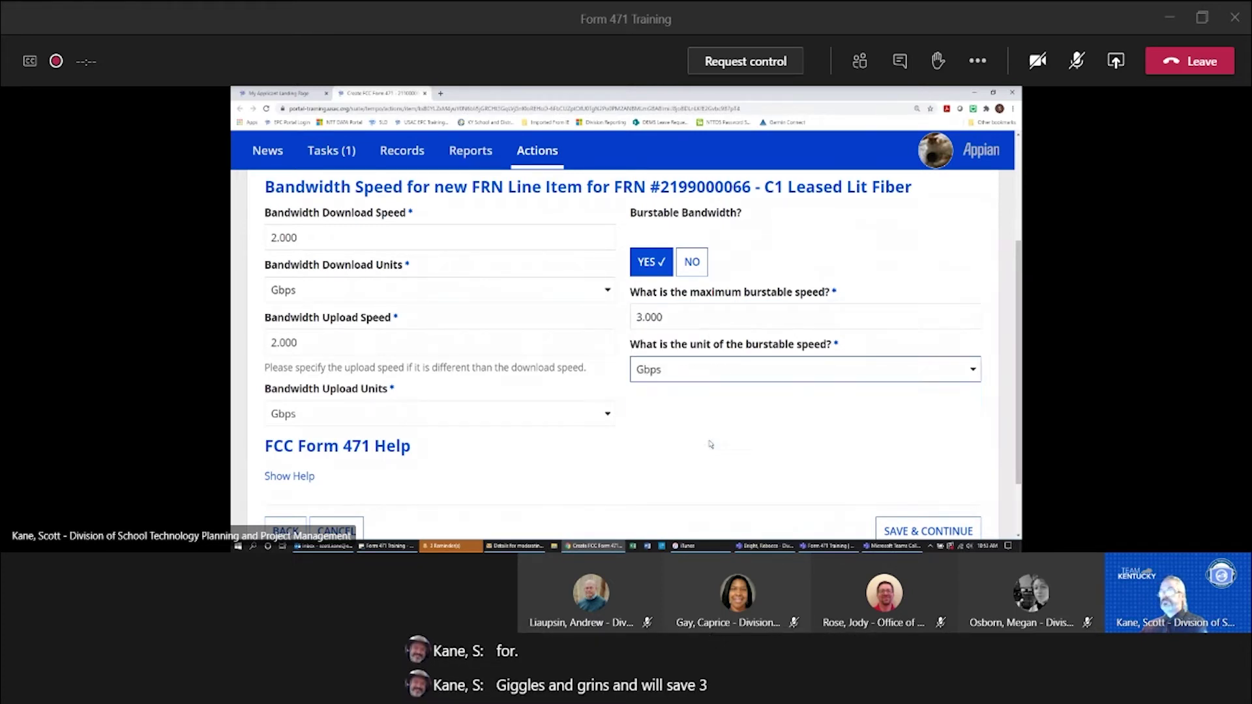
- Save the bandwidth details, then answer No to direct Internet connection, Yes to wide area network and No to firewall services, and save
scroll(639, 447, down, 2)
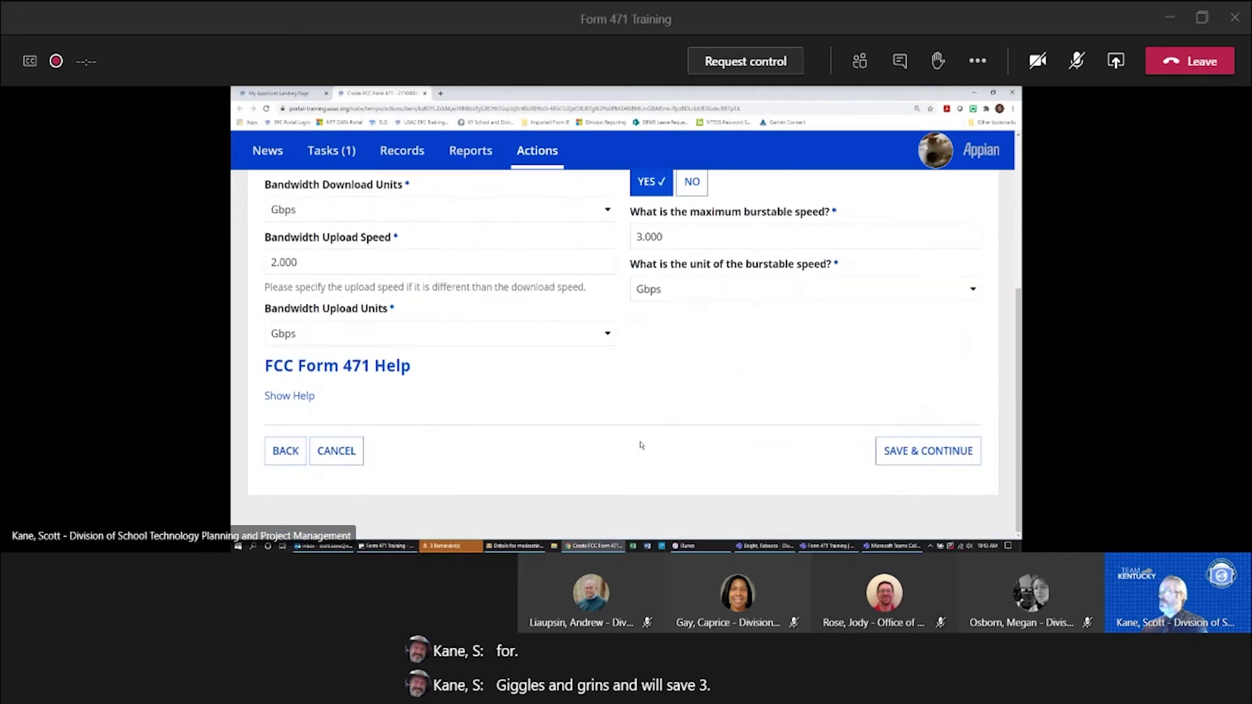
click(908, 459)
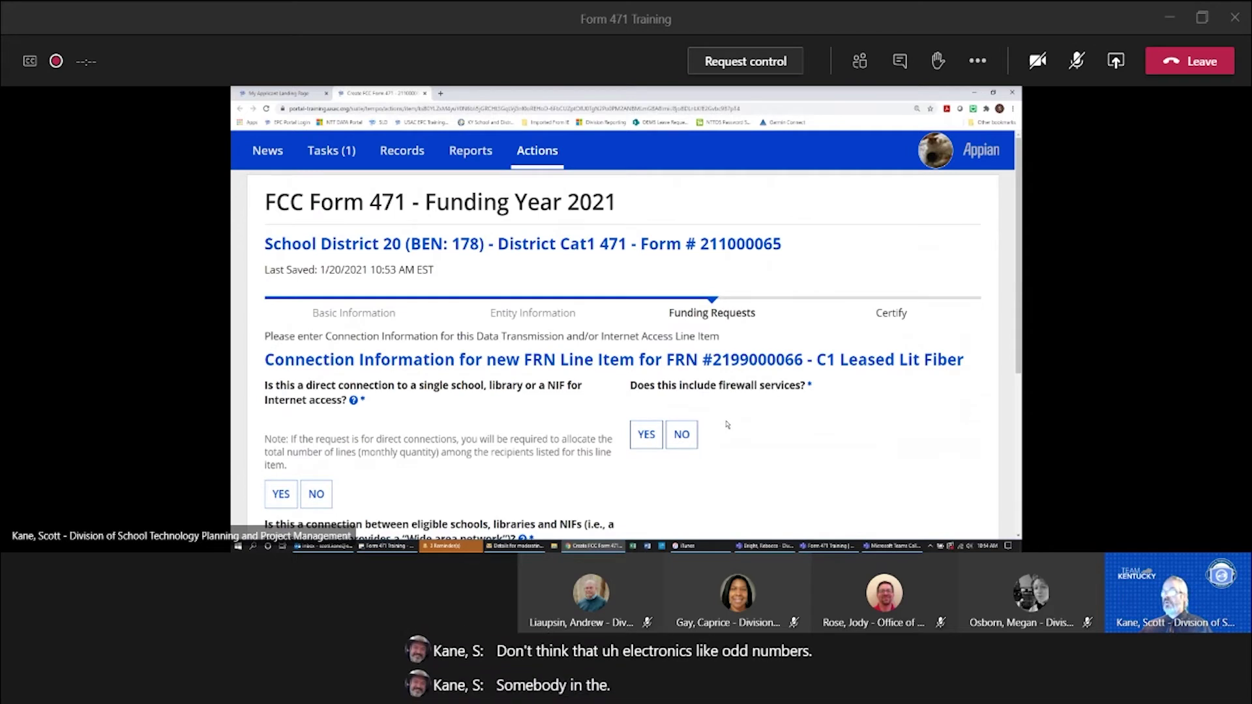
scroll(727, 425, down, 2)
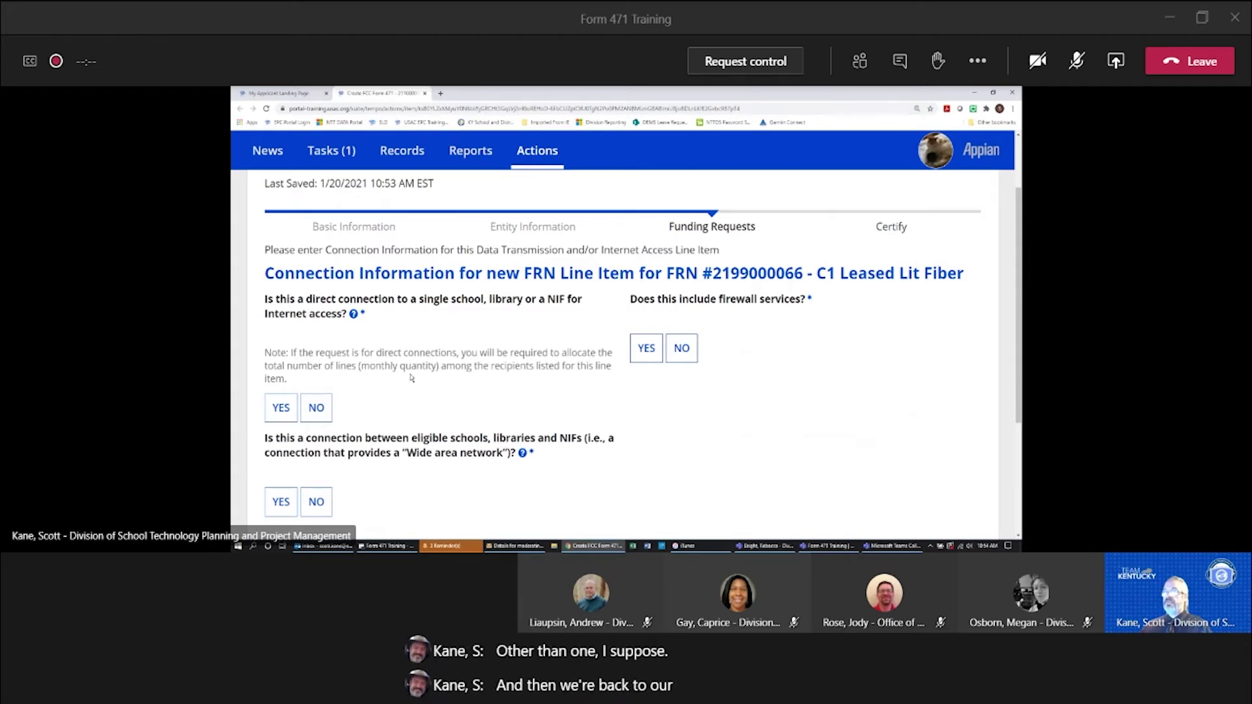
click(317, 409)
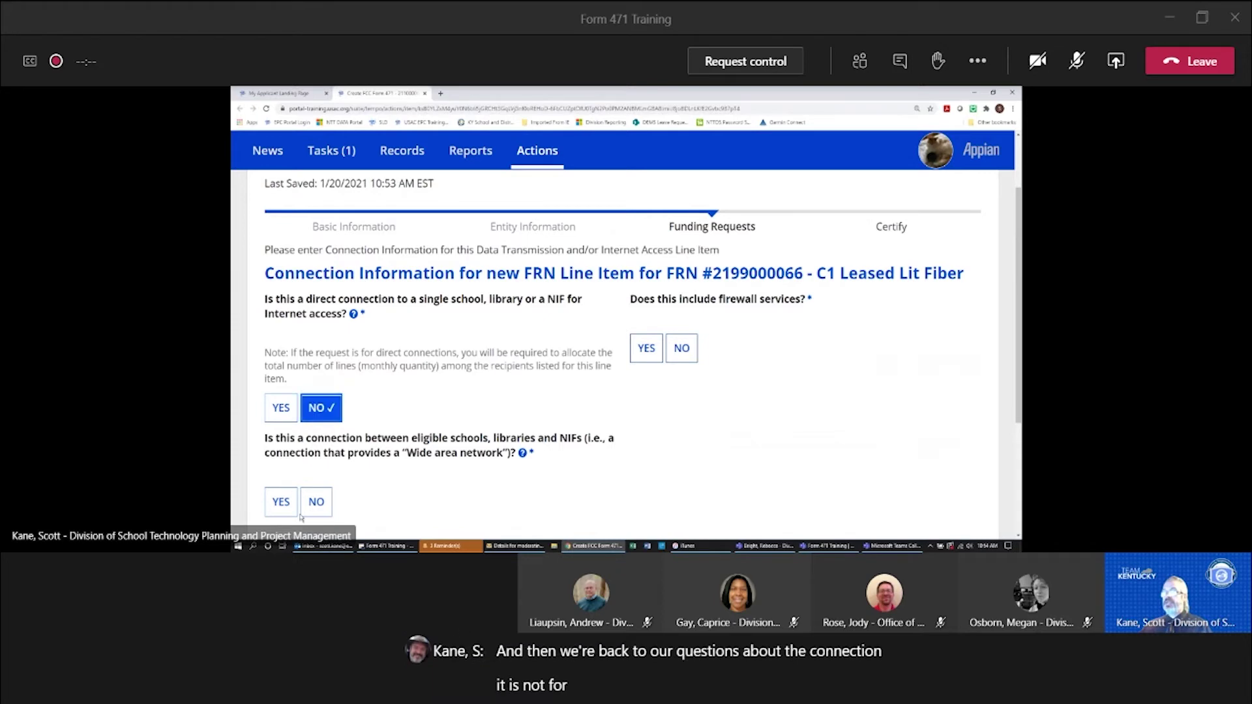
click(278, 506)
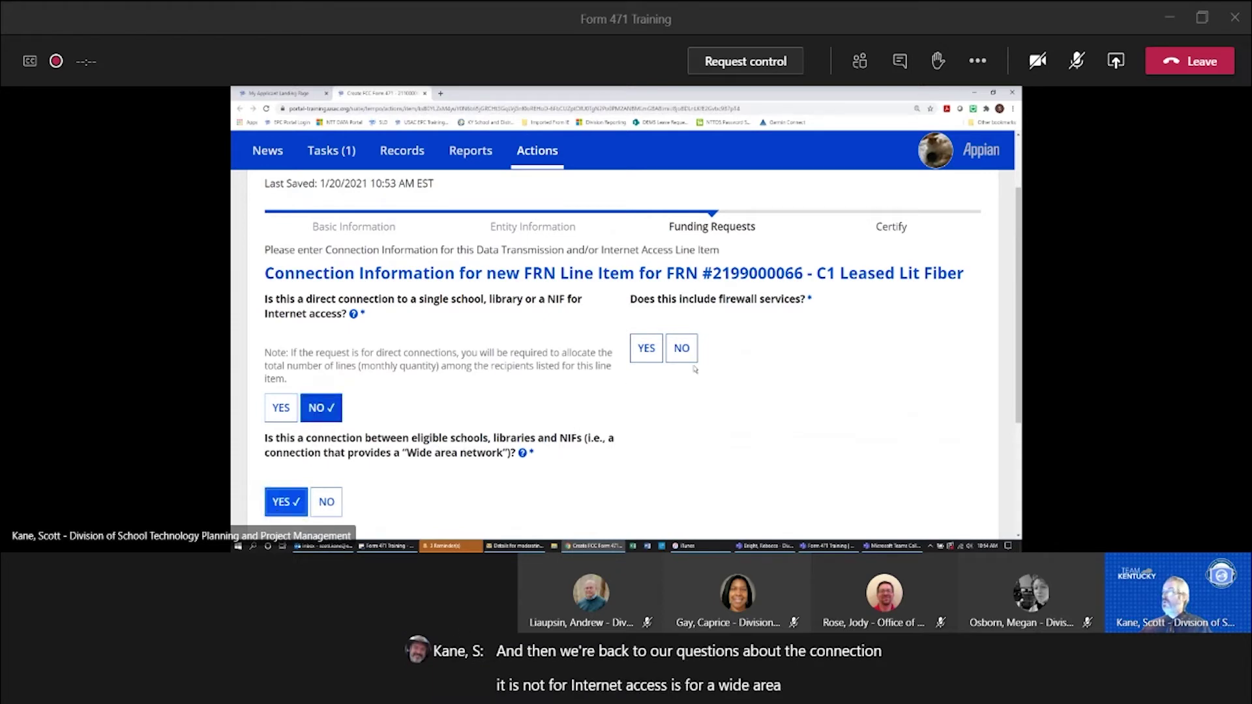
click(682, 348)
scroll(681, 348, down, 3)
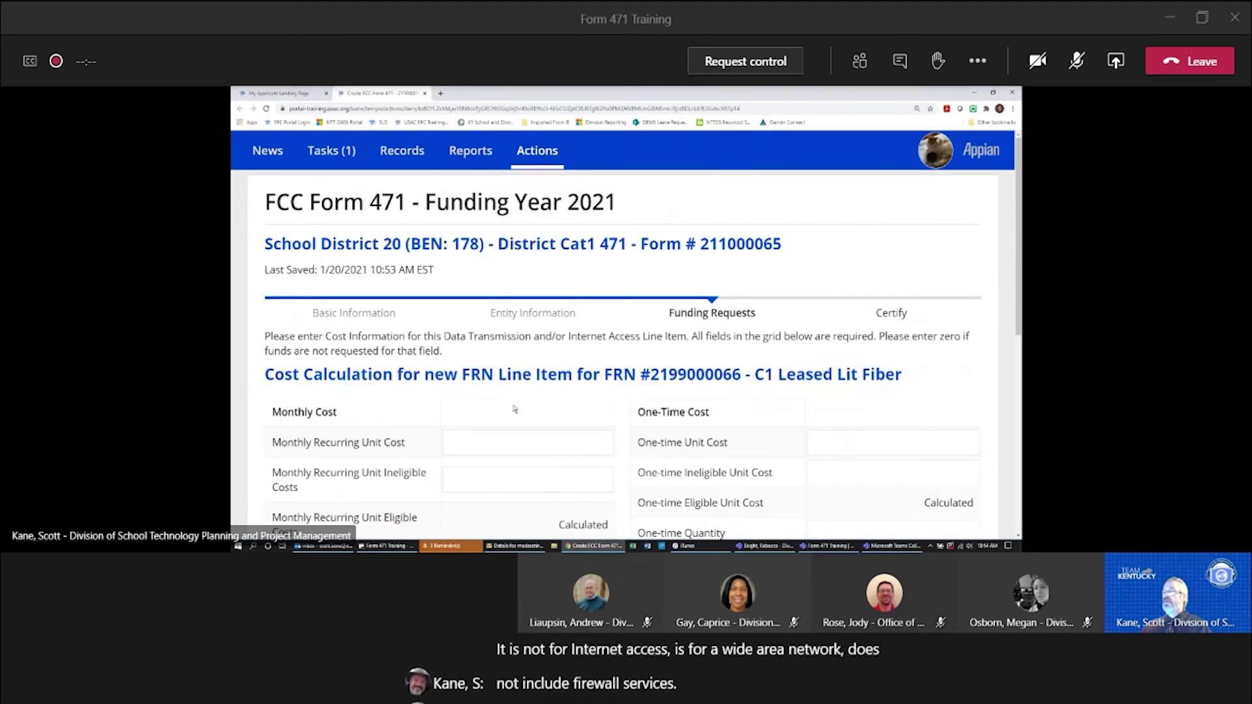
- Enter a monthly recurring unit cost of $1,000, ineligible costs of $0 and a monthly quantity of 2
scroll(503, 316, down, 2)
click(503, 316)
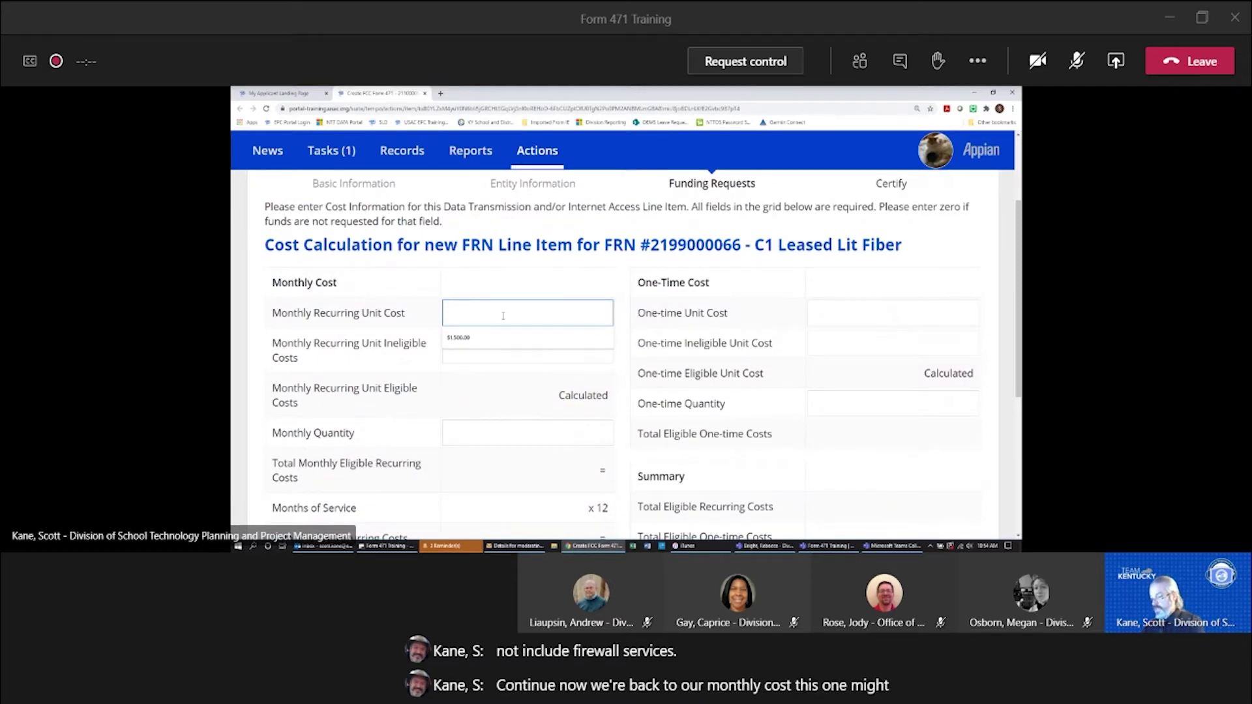
text(1000)
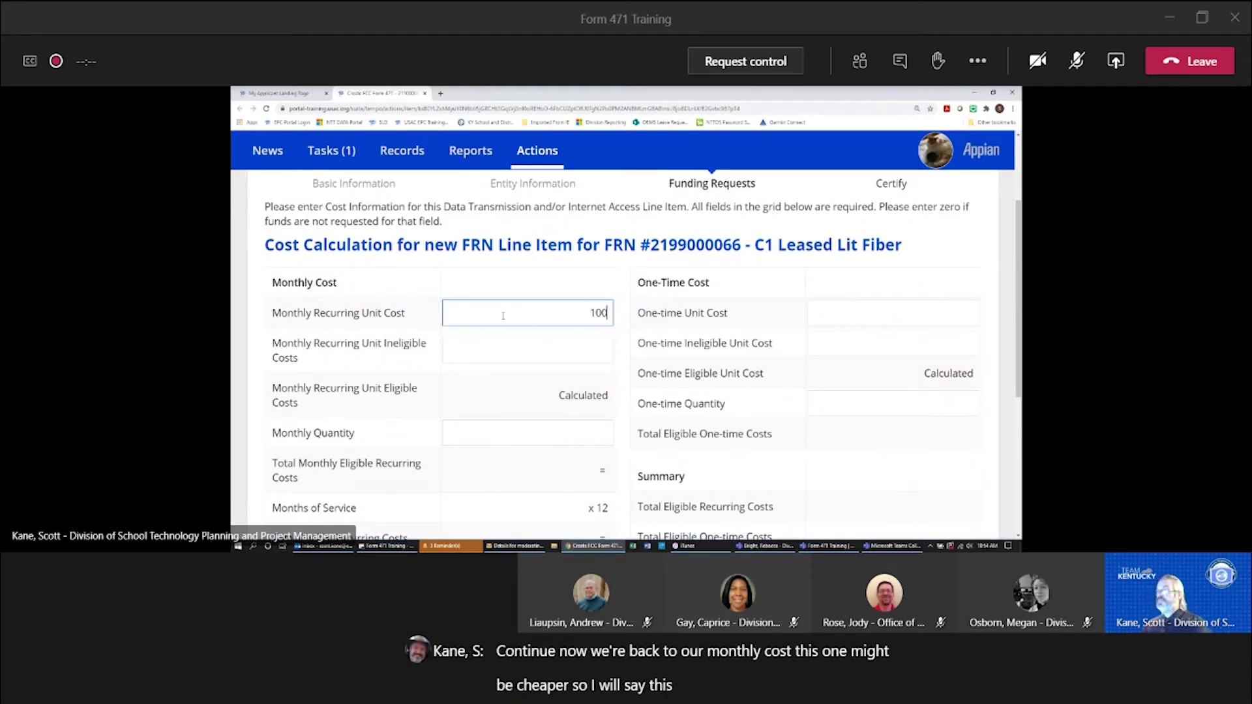
click(578, 343)
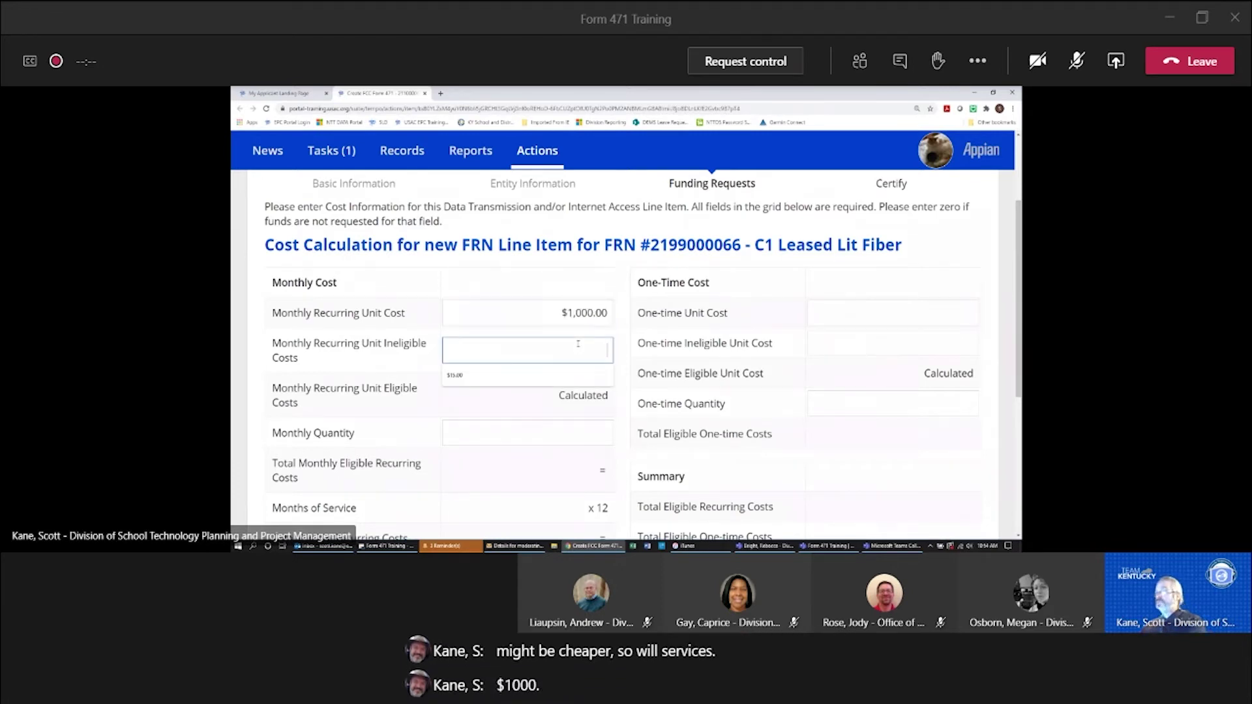
text(0)
click(623, 393)
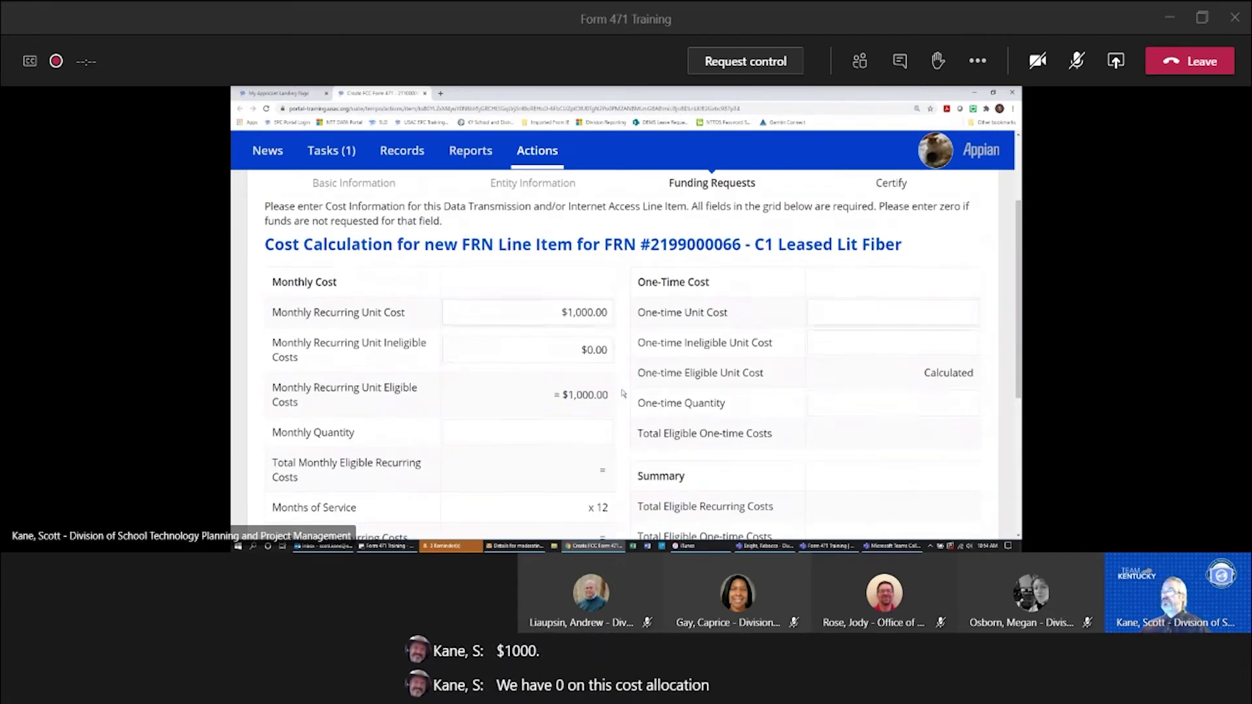
scroll(622, 393, down, 2)
click(599, 342)
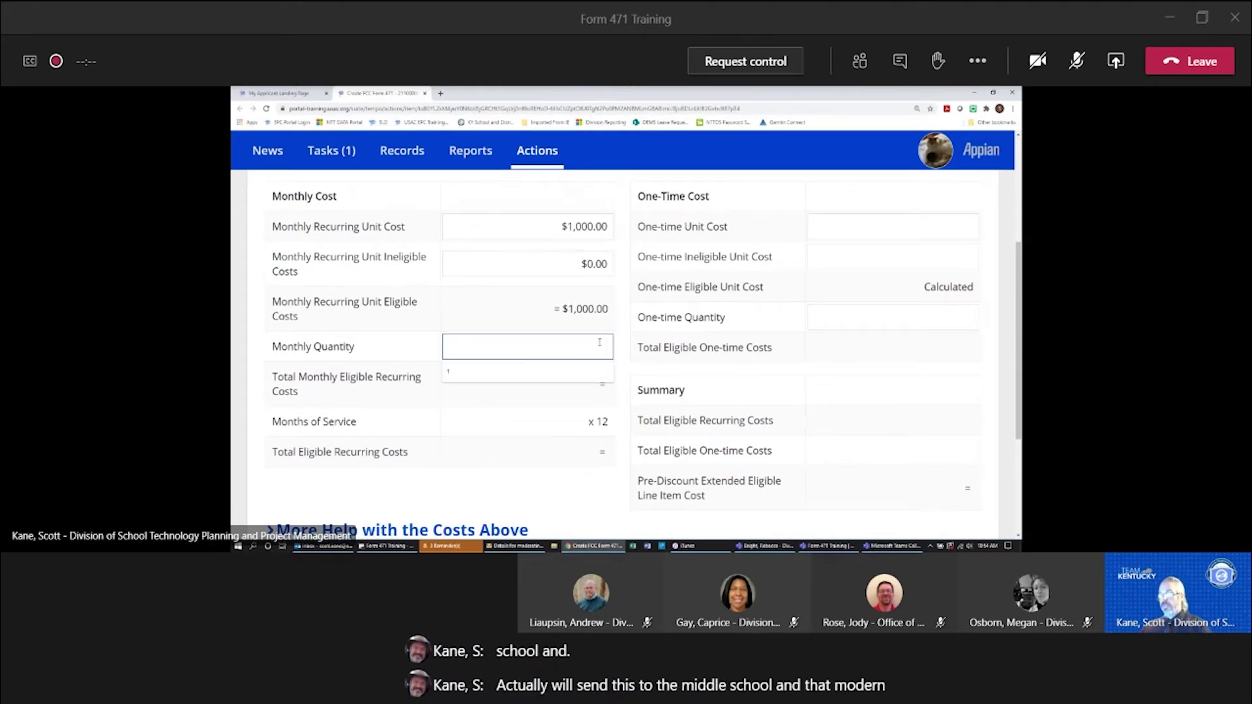
text(2)
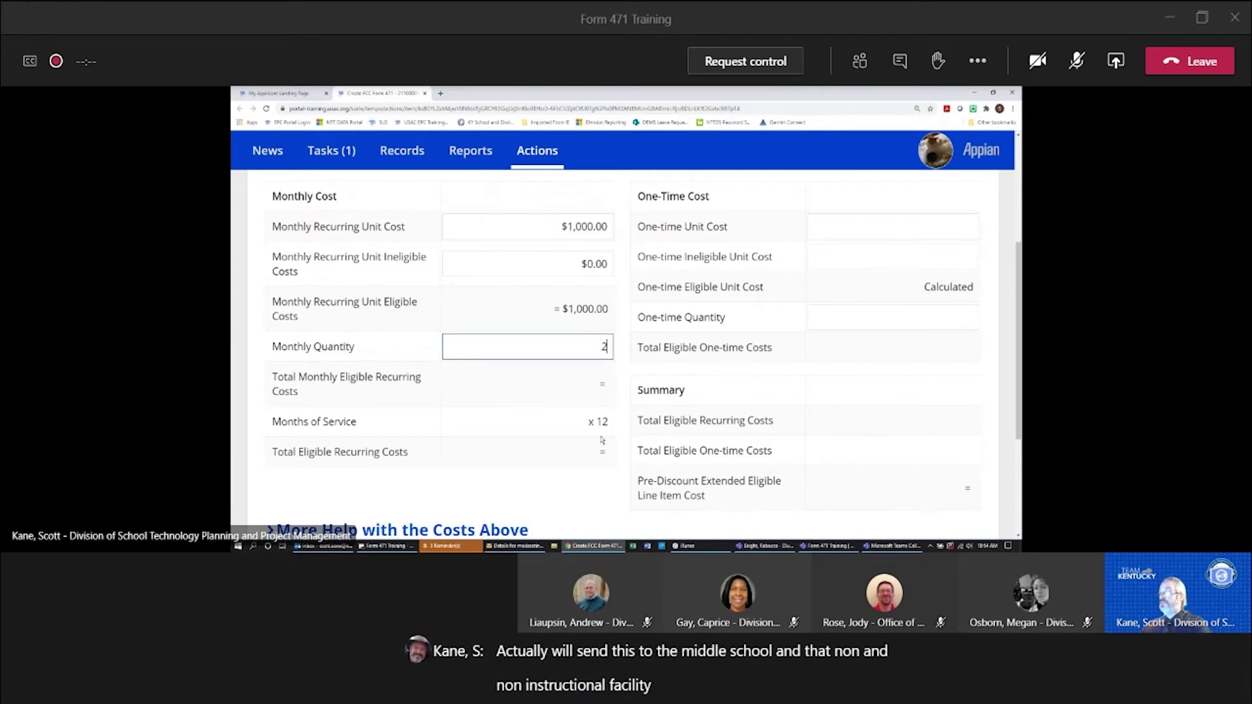
click(596, 498)
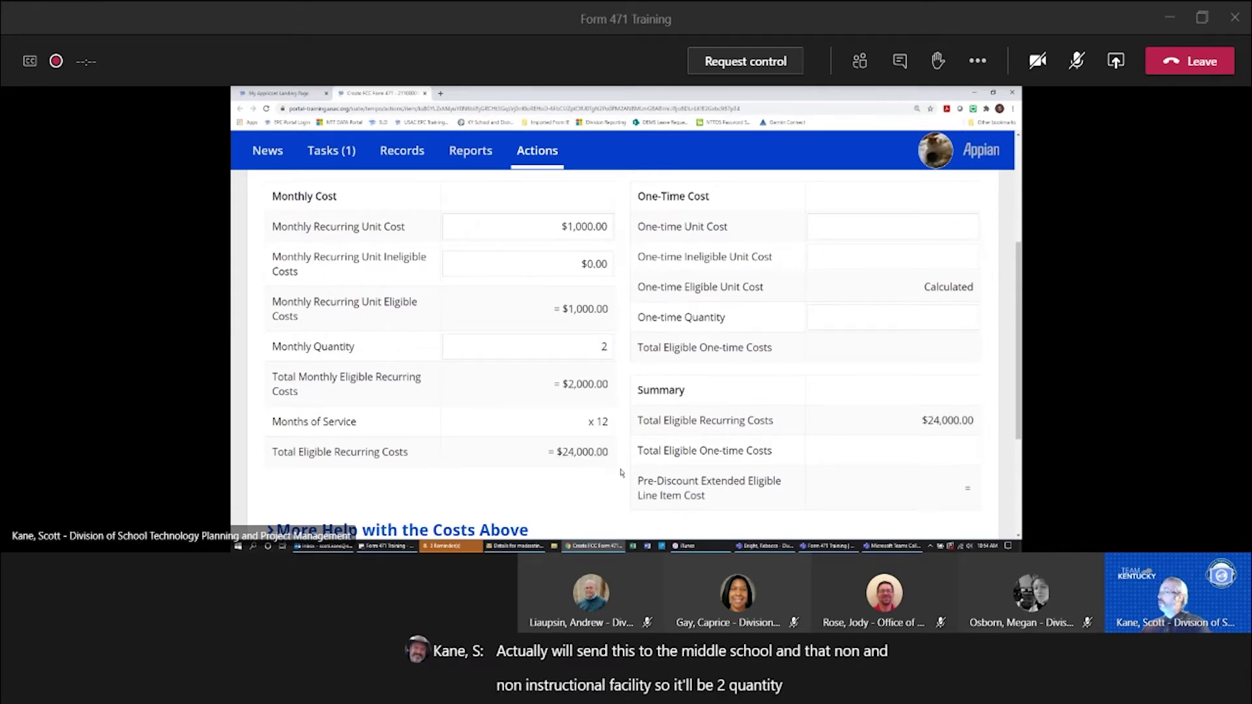
- Set the one-time unit cost, one-time ineligible unit cost and one-time quantity to 0, and save the cost calculation
click(950, 229)
text(0)
click(954, 264)
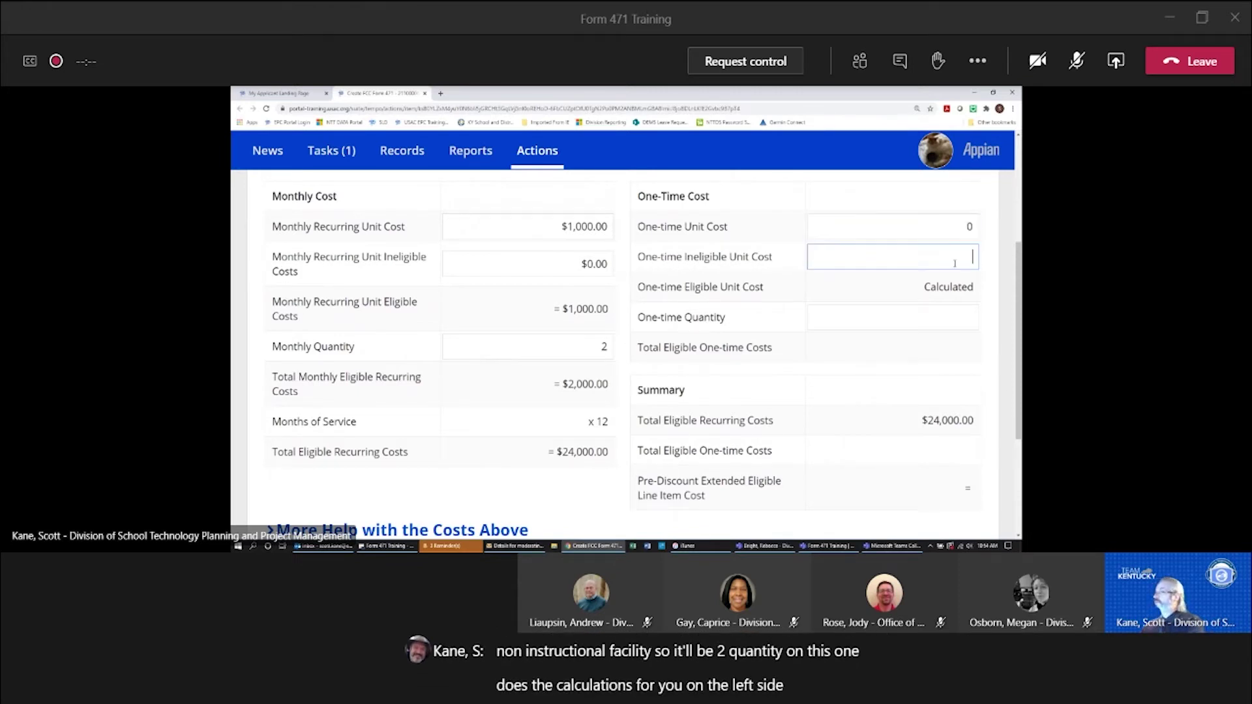
text(0)
click(958, 318)
click(995, 367)
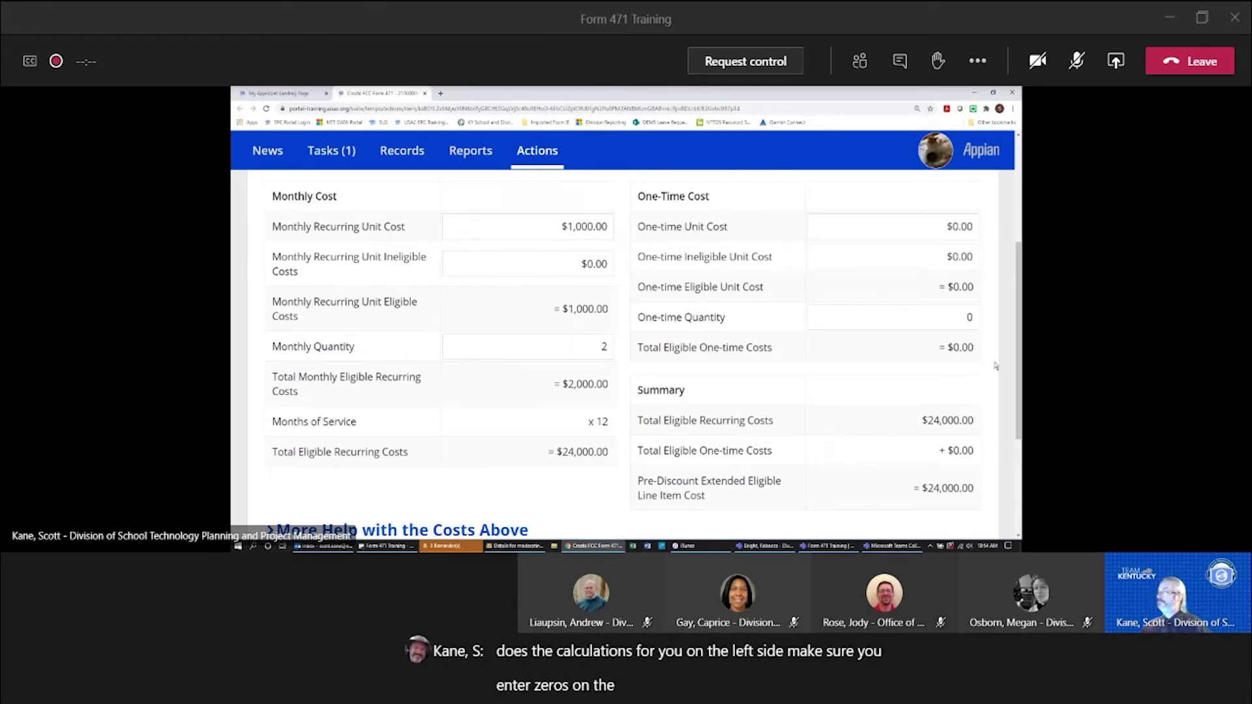
scroll(996, 375, down, 4)
click(937, 478)
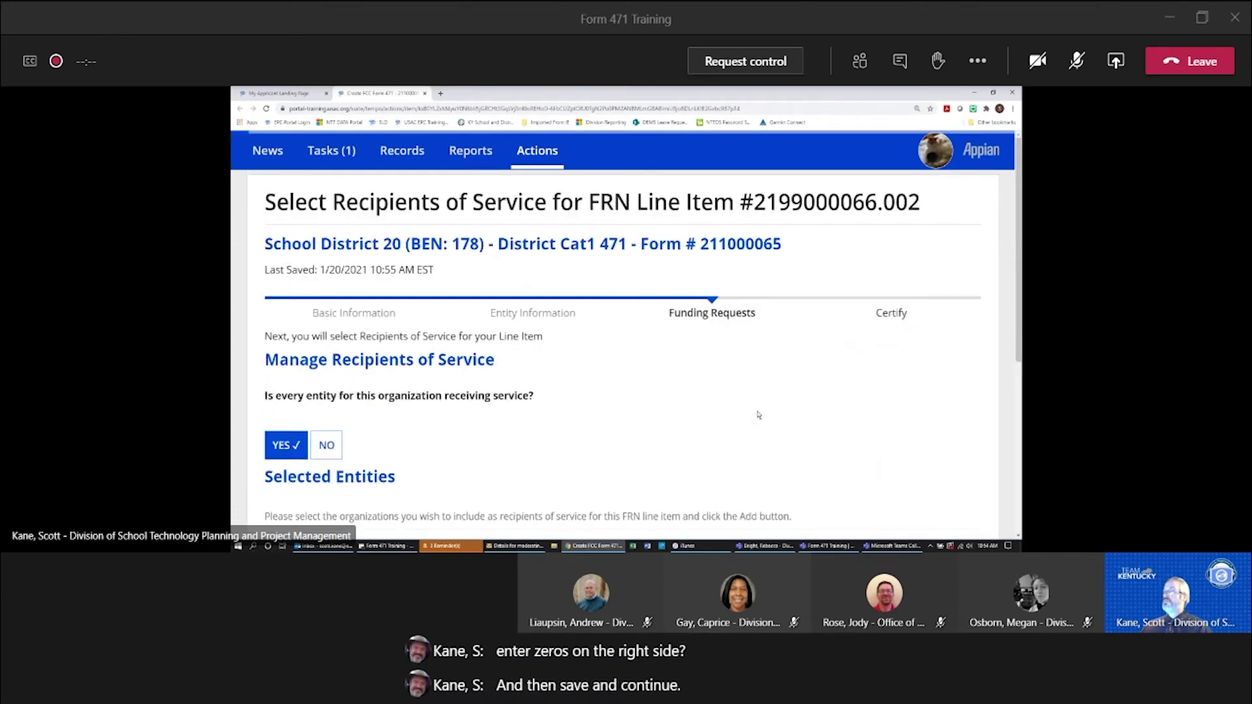
- Answer No to every entity receiving service, add School District 20 School B and School District 20 NIF as recipients, and save
click(327, 445)
scroll(440, 440, down, 7)
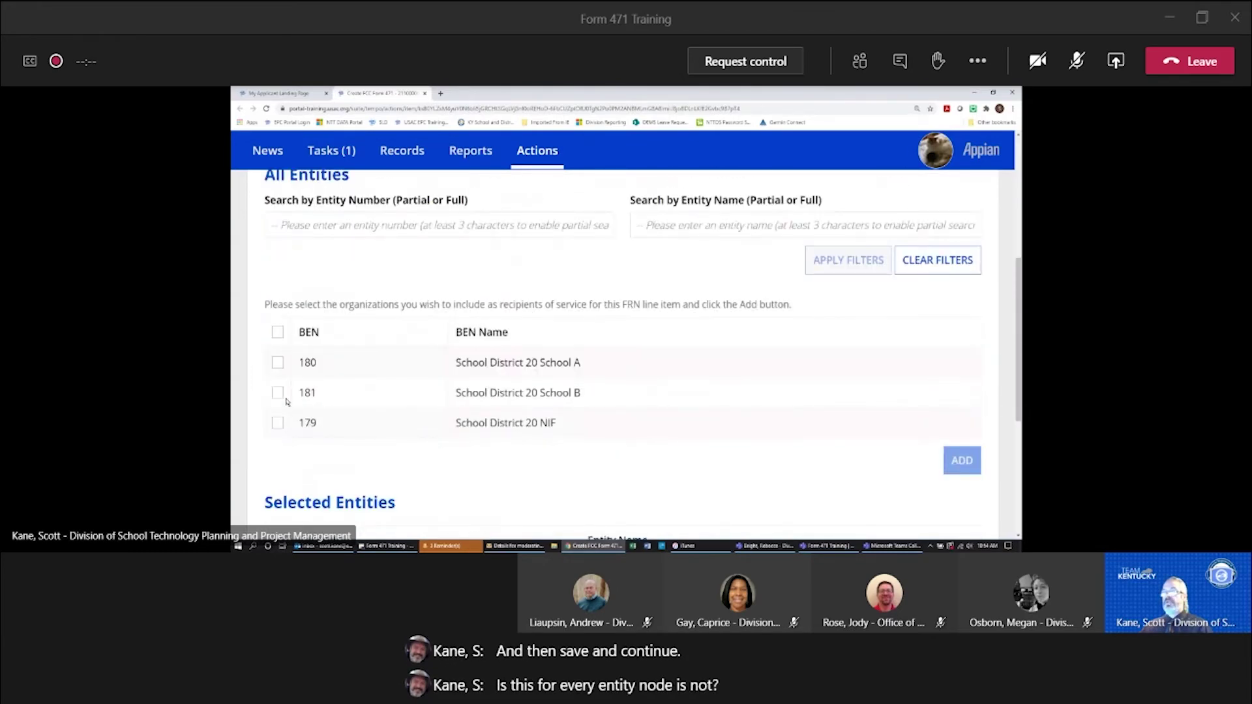
click(277, 424)
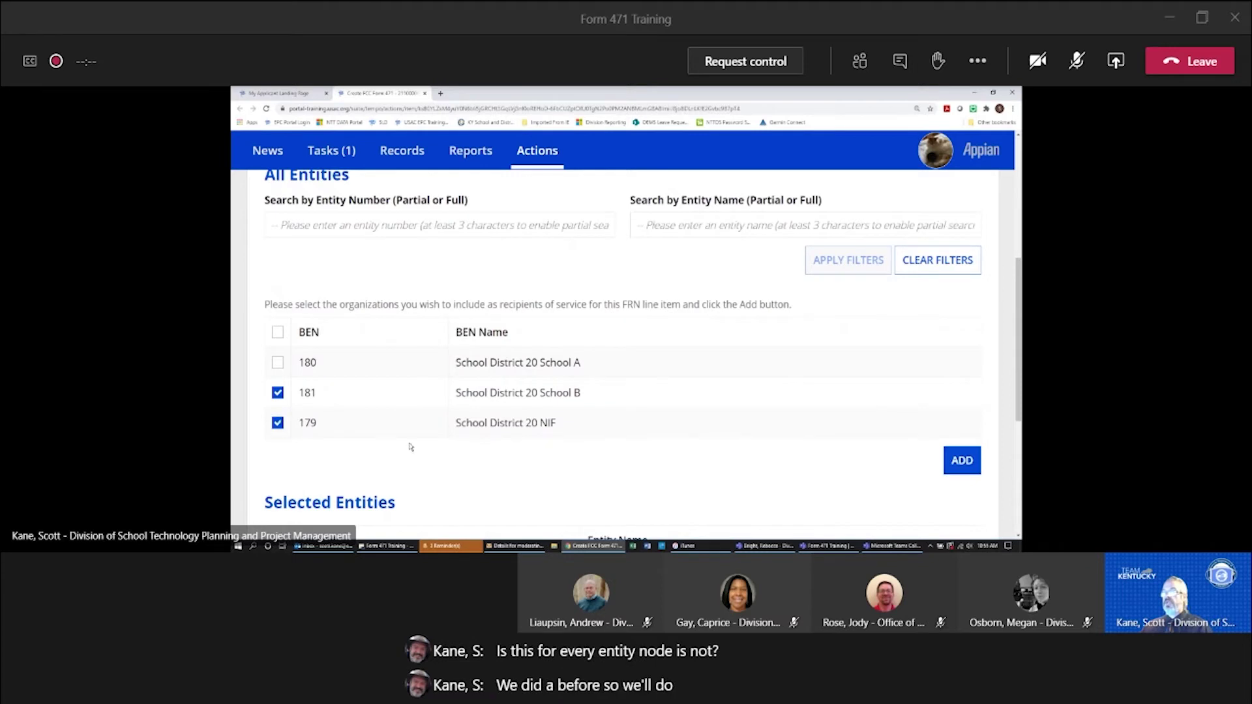
click(960, 461)
scroll(705, 461, down, 2)
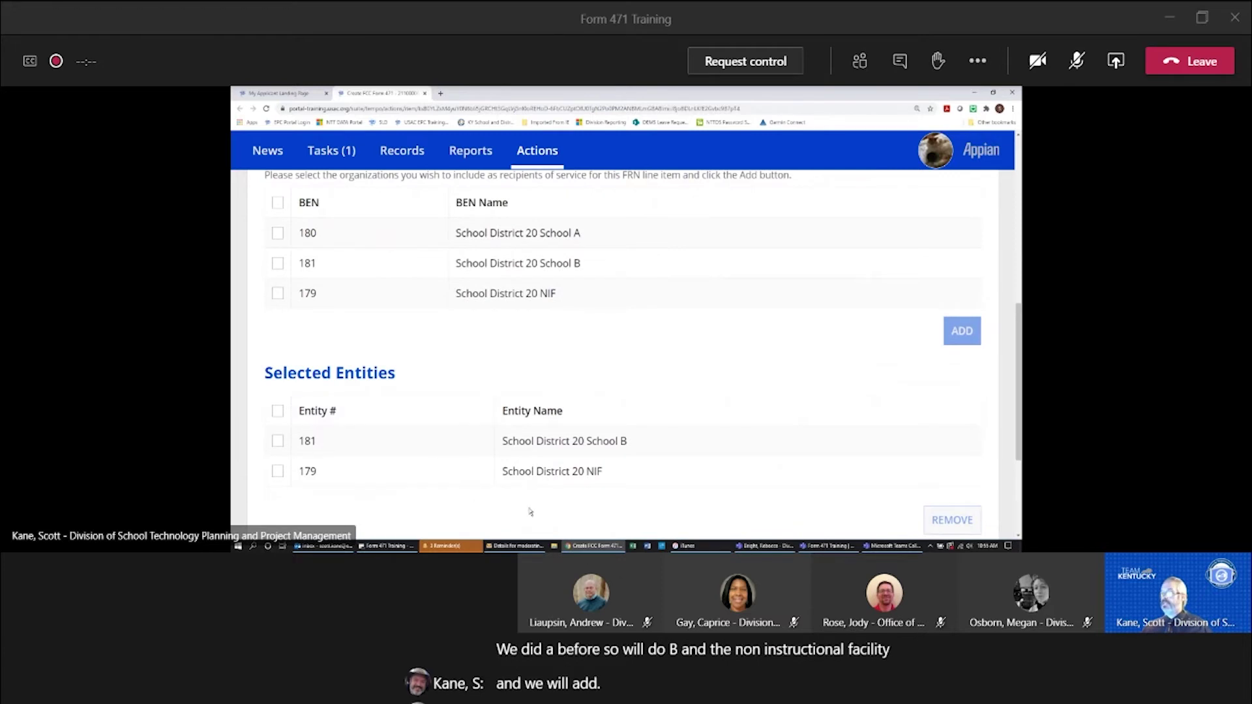
scroll(526, 519, down, 1)
scroll(611, 446, down, 1)
scroll(611, 446, down, 1)
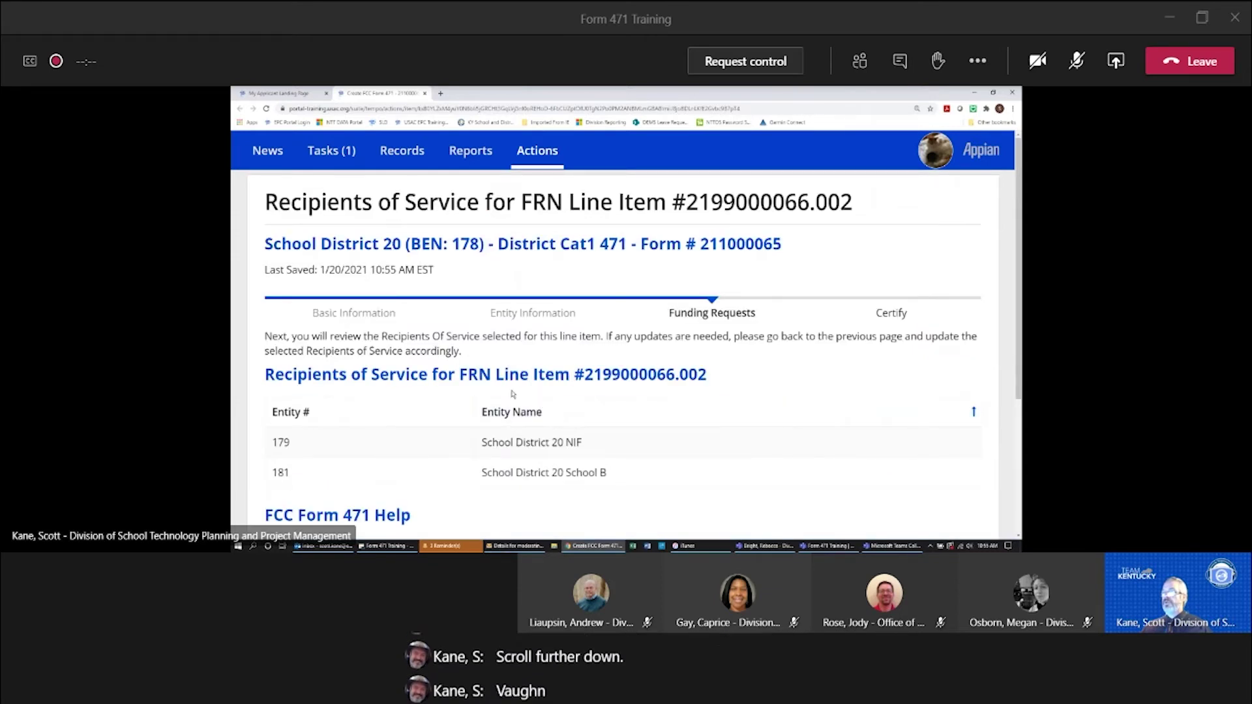
scroll(476, 466, down, 3)
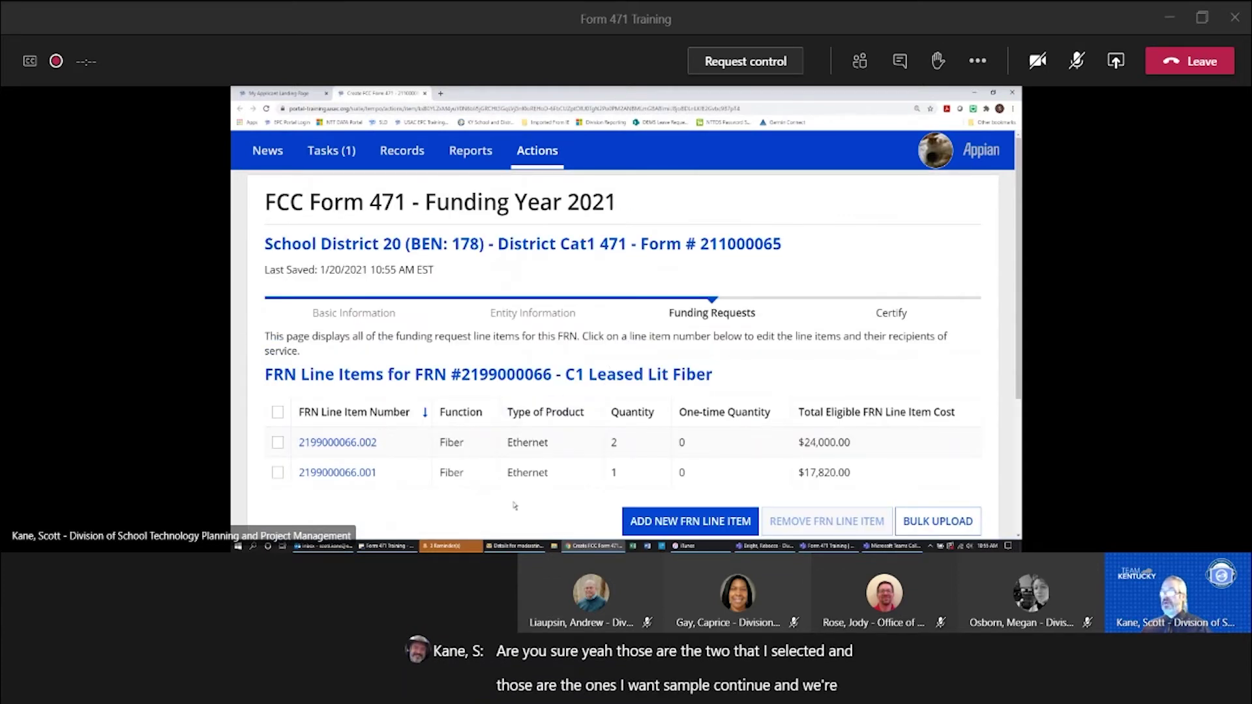
- Save the funding request's line items and start adding another funding request
scroll(515, 505, down, 2)
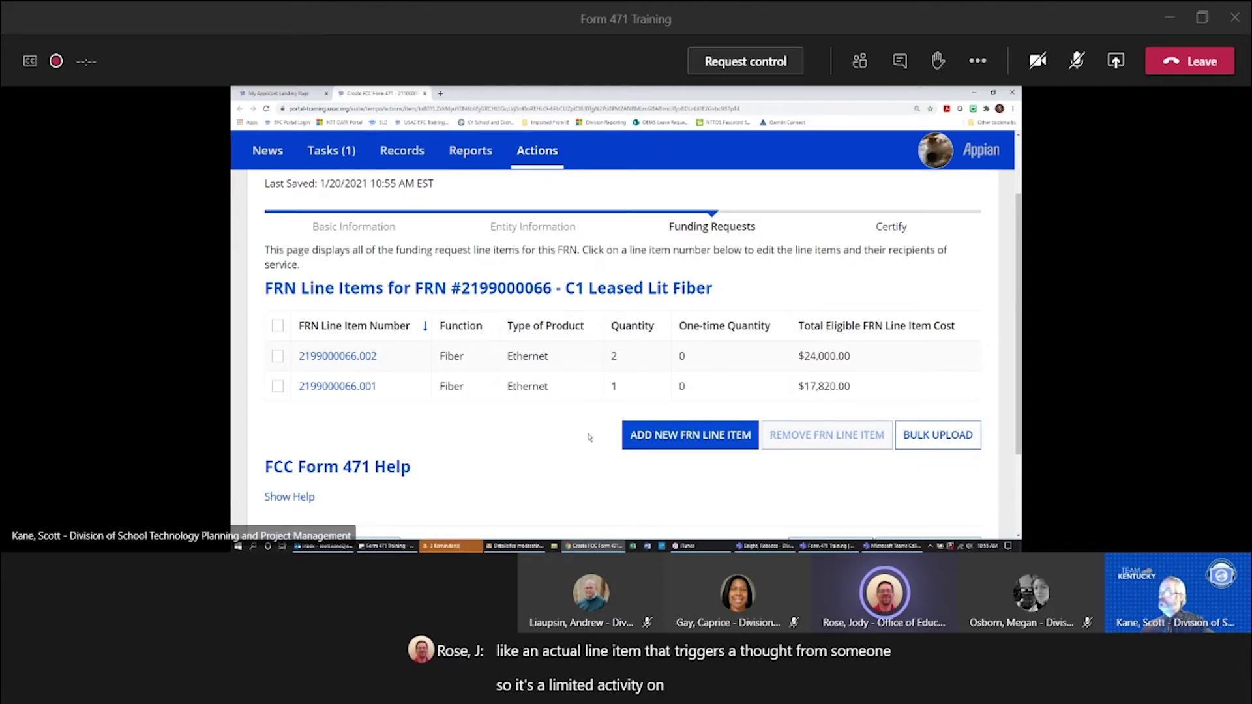
scroll(561, 443, down, 1)
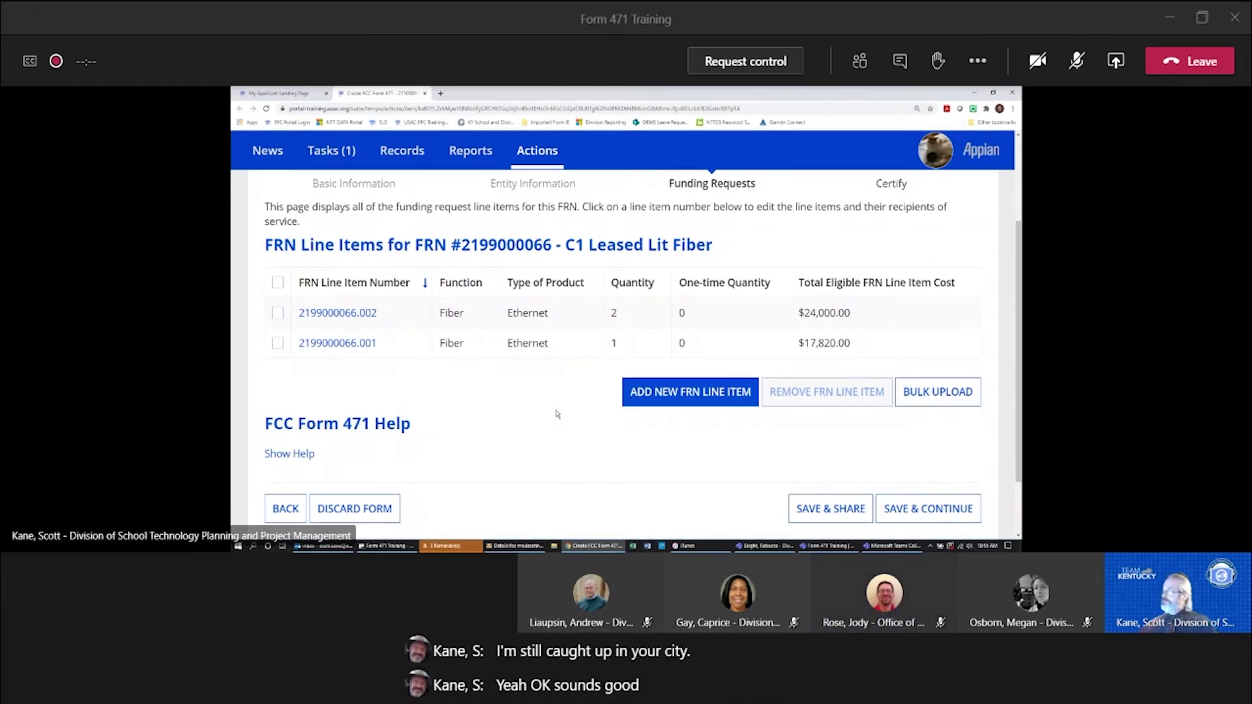
scroll(580, 431, down, 1)
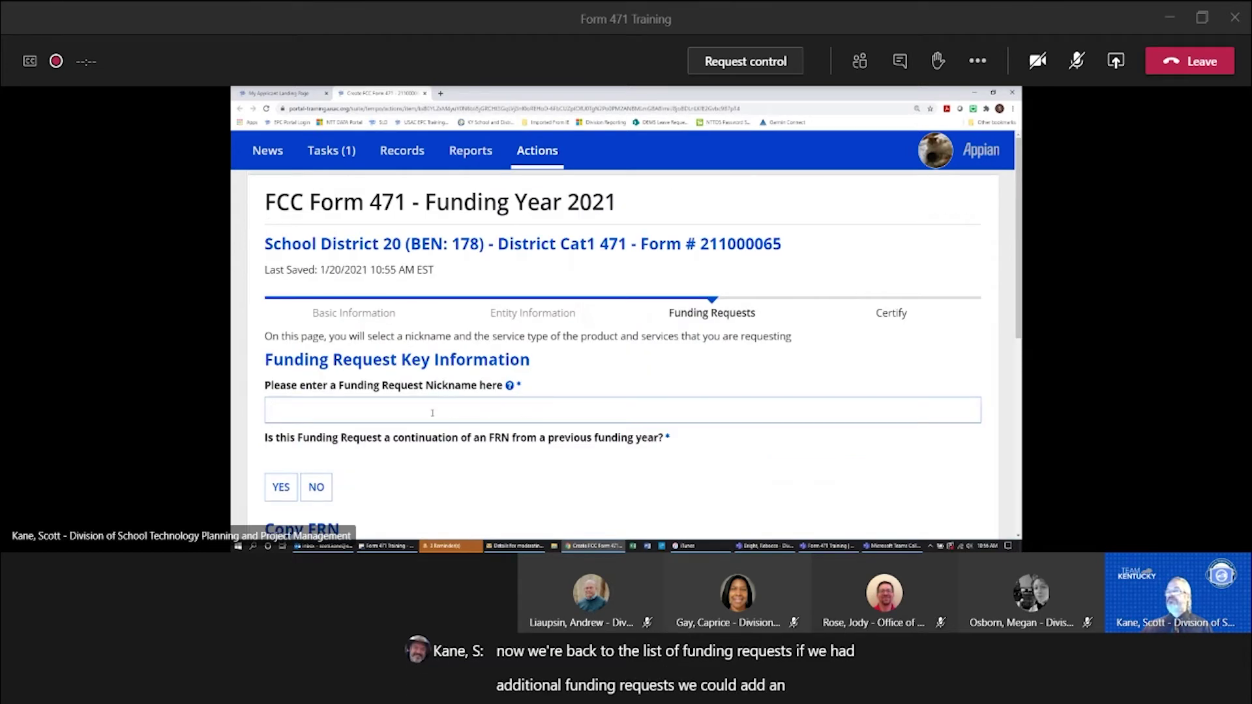
- Nickname the new funding request Core Router, mark it as not a continuation, and continue with Data Transmission and/or Internet Access
scroll(414, 416, down, 1)
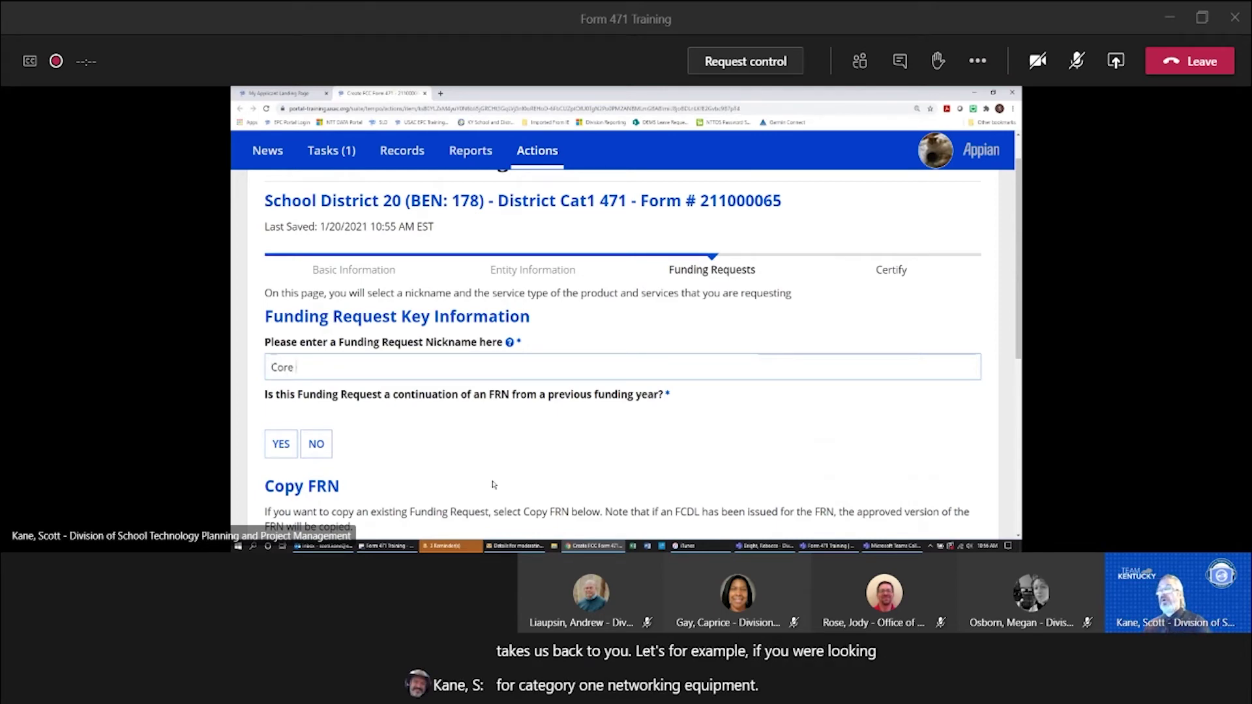
scroll(494, 482, up, 1)
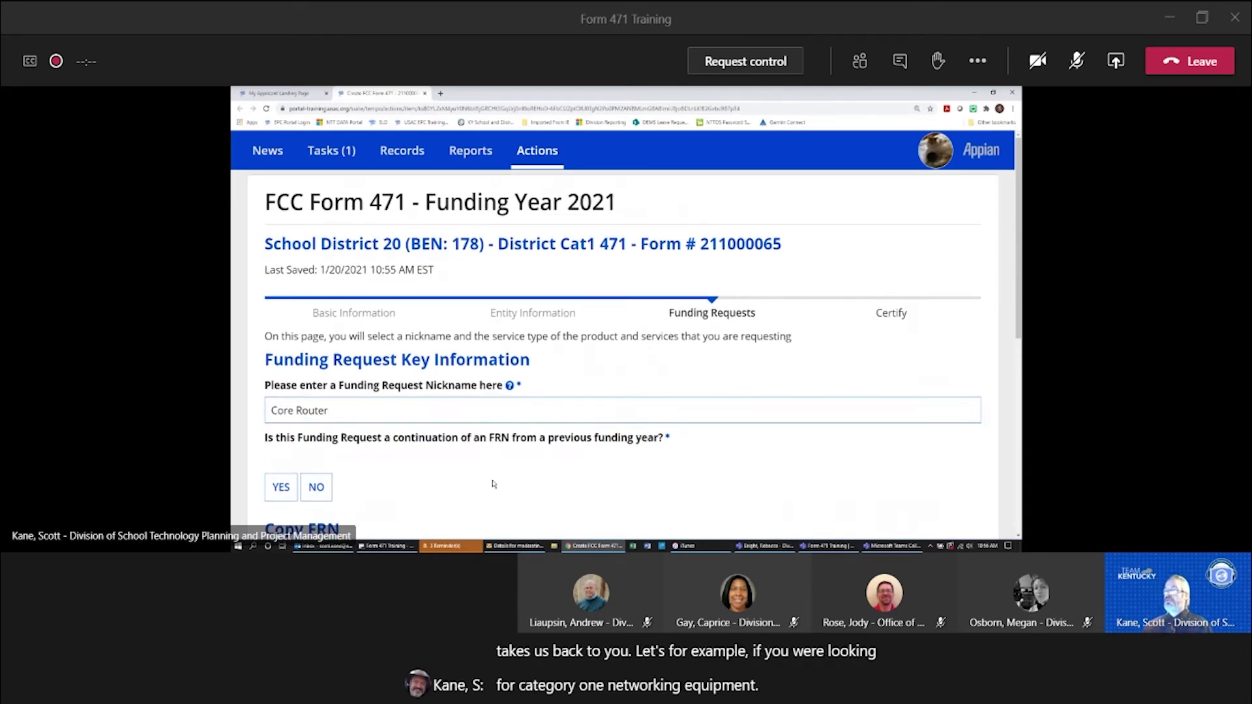
scroll(482, 391, down, 2)
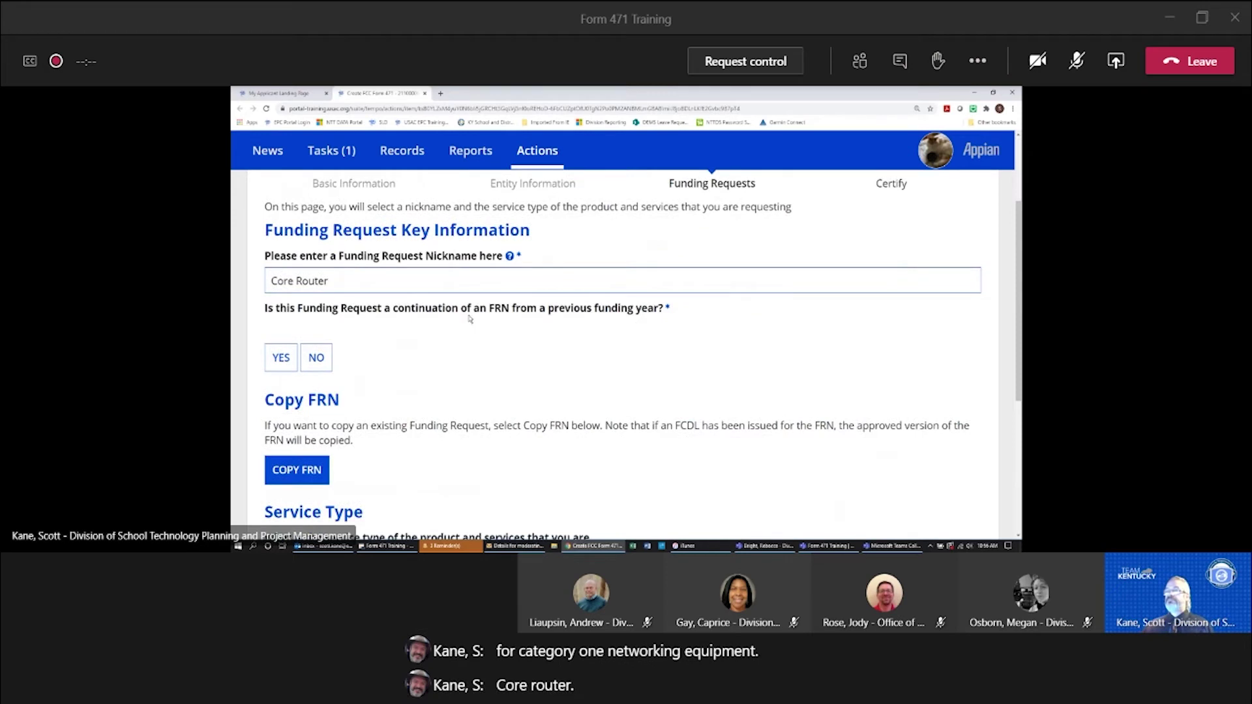
click(316, 360)
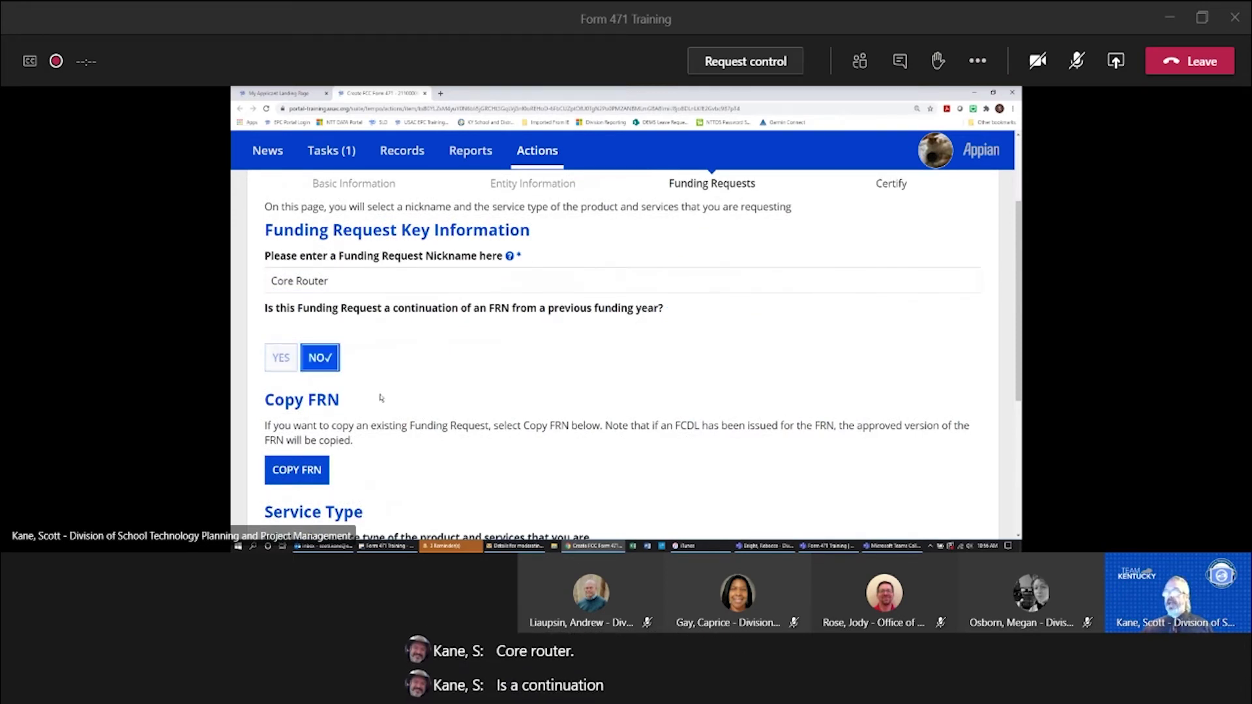
scroll(420, 392, down, 2)
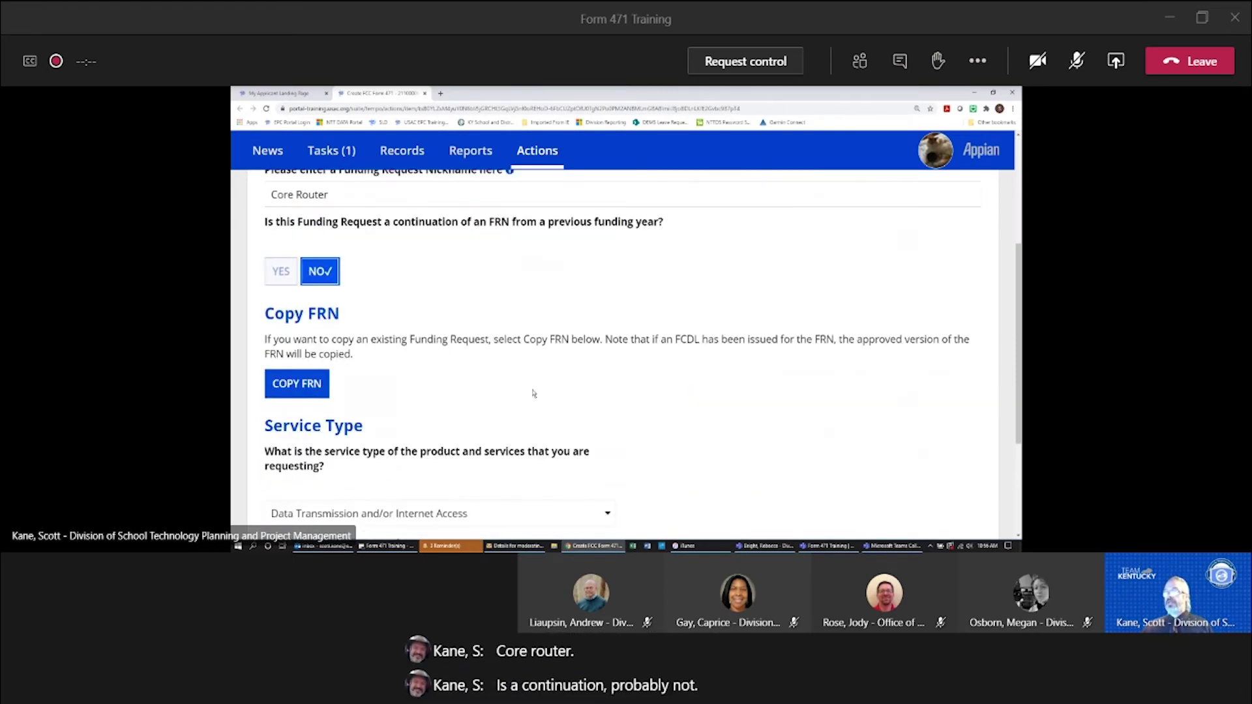
scroll(533, 393, down, 2)
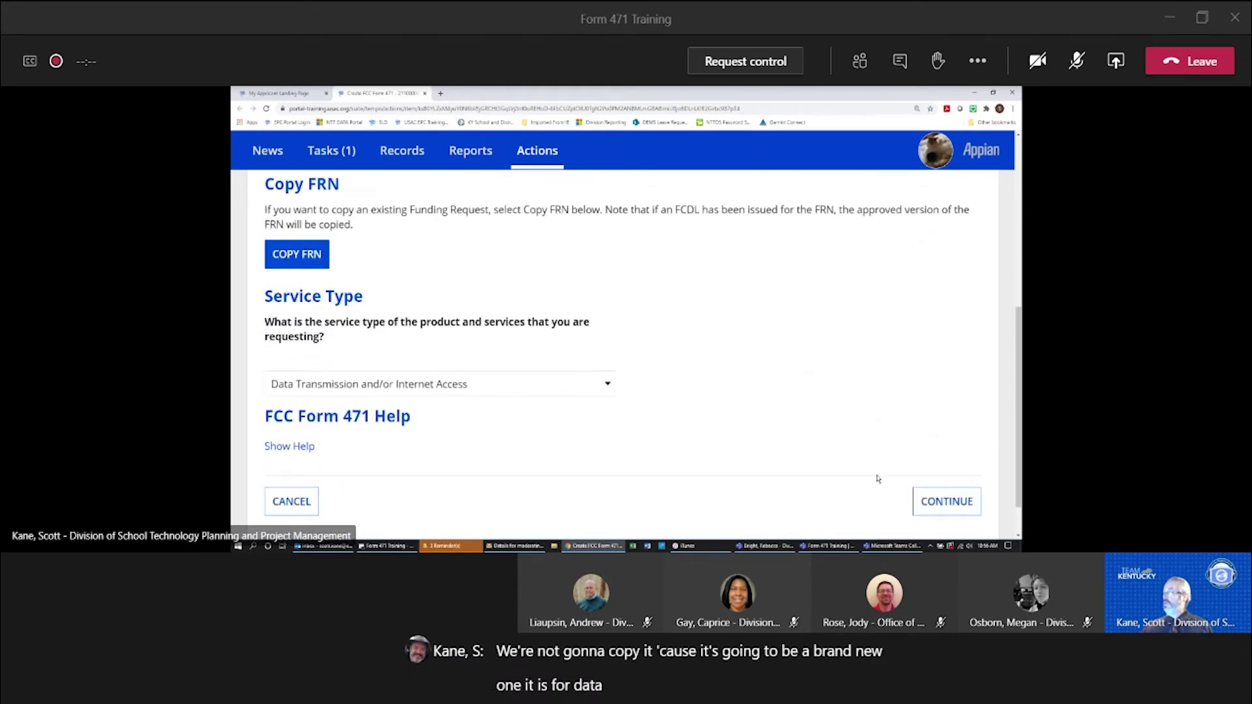
click(927, 508)
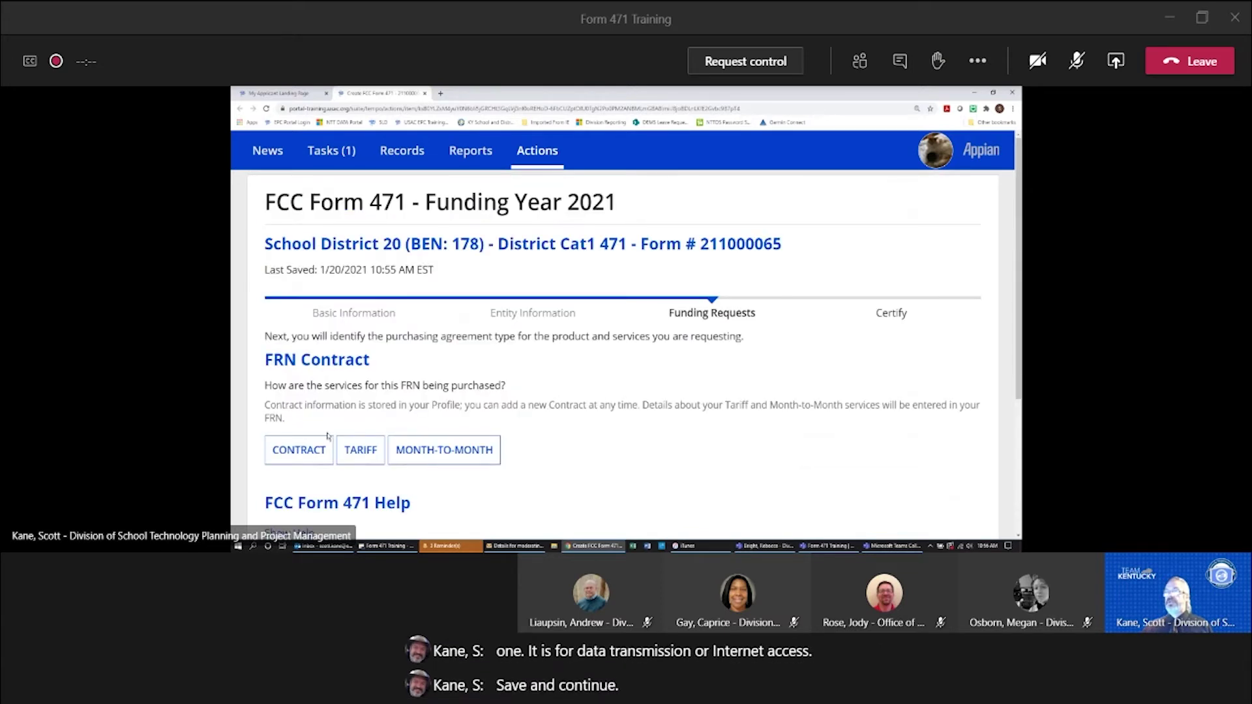
click(317, 453)
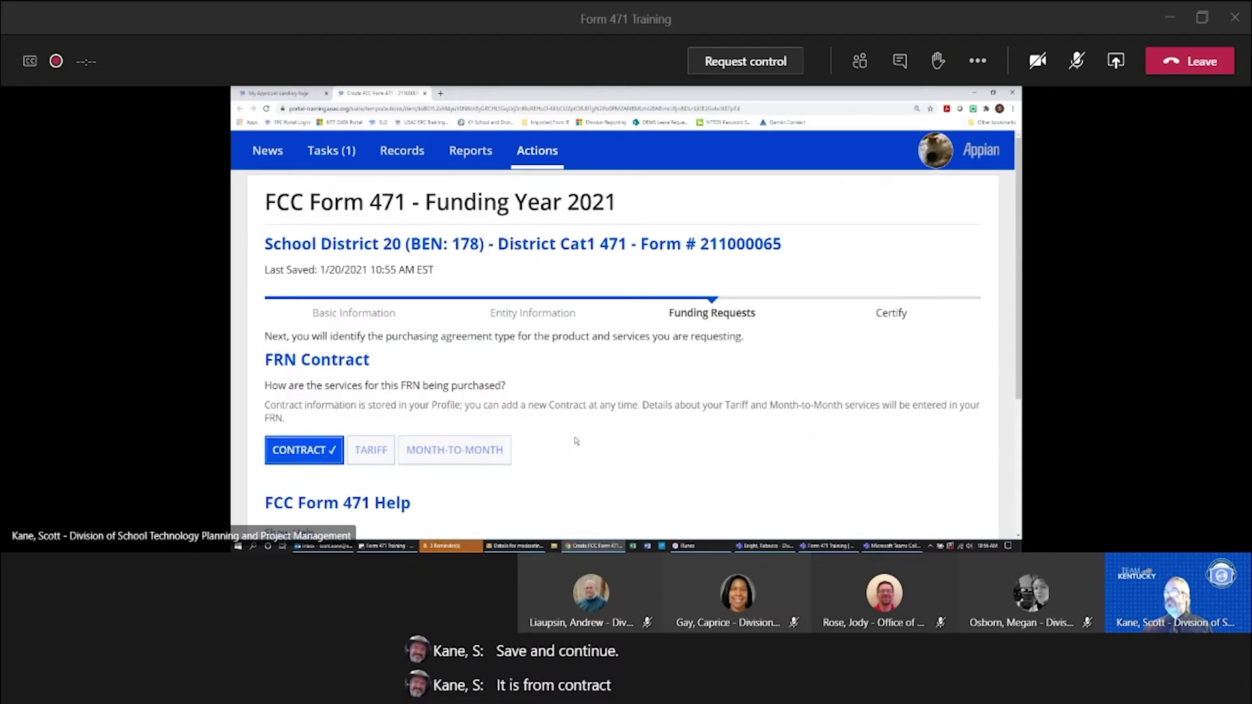
scroll(577, 442, down, 3)
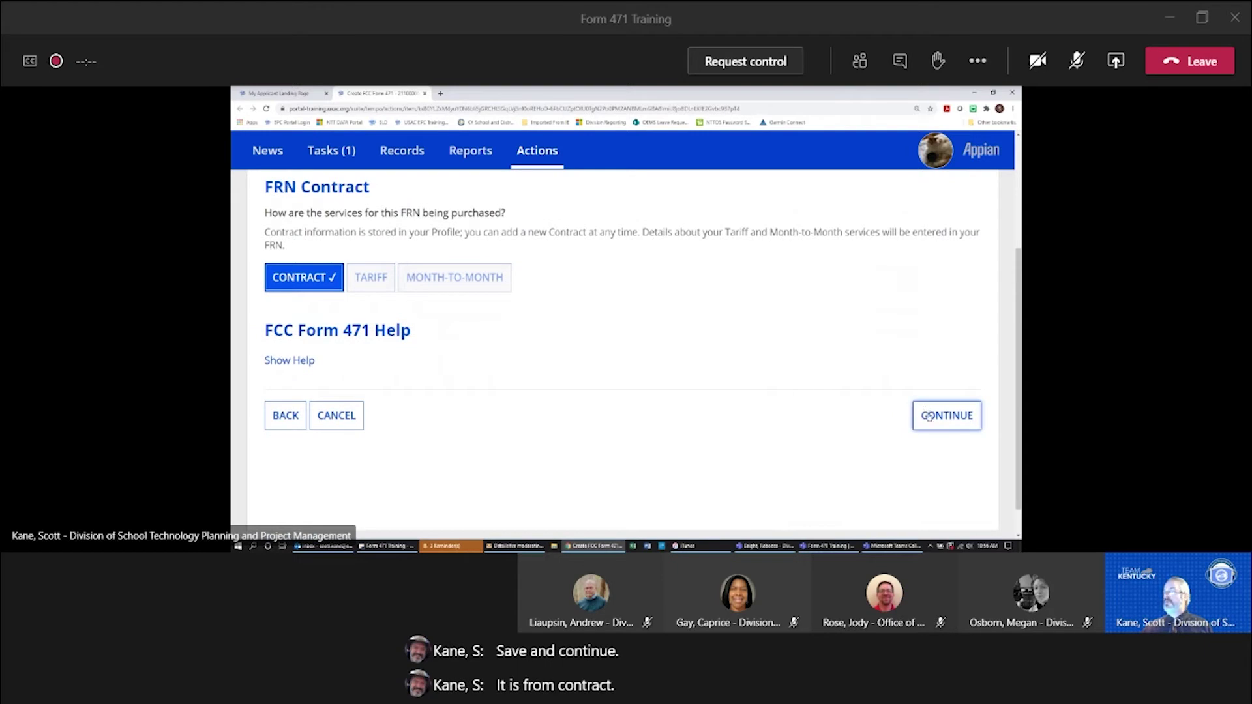
click(929, 417)
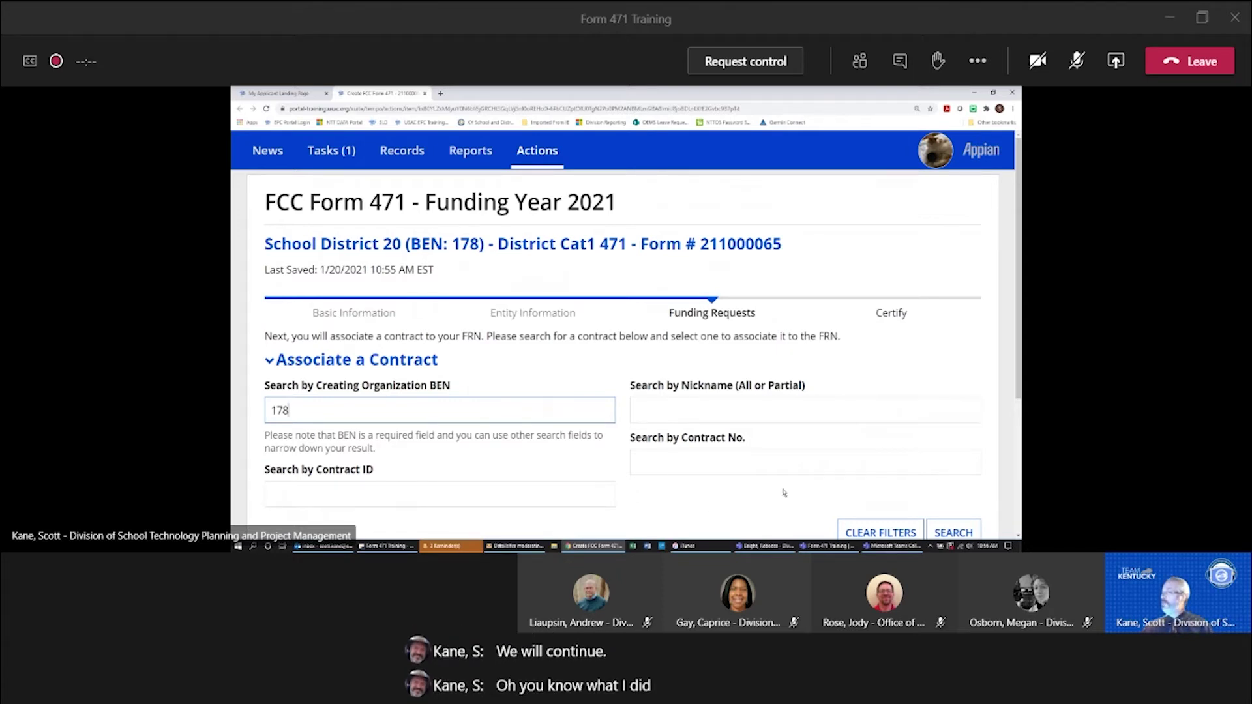
scroll(550, 413, down, 3)
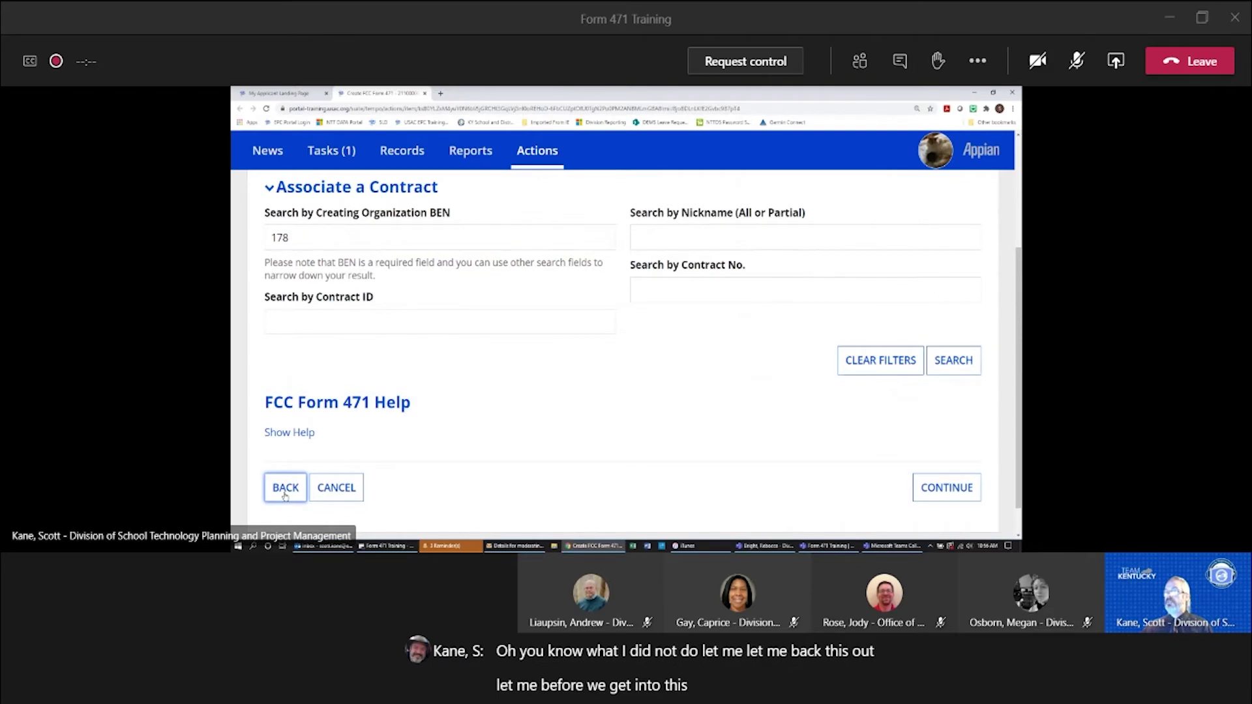
- Back out of the Core Router funding request to its key information and cancel its creation
click(304, 496)
scroll(415, 470, down, 2)
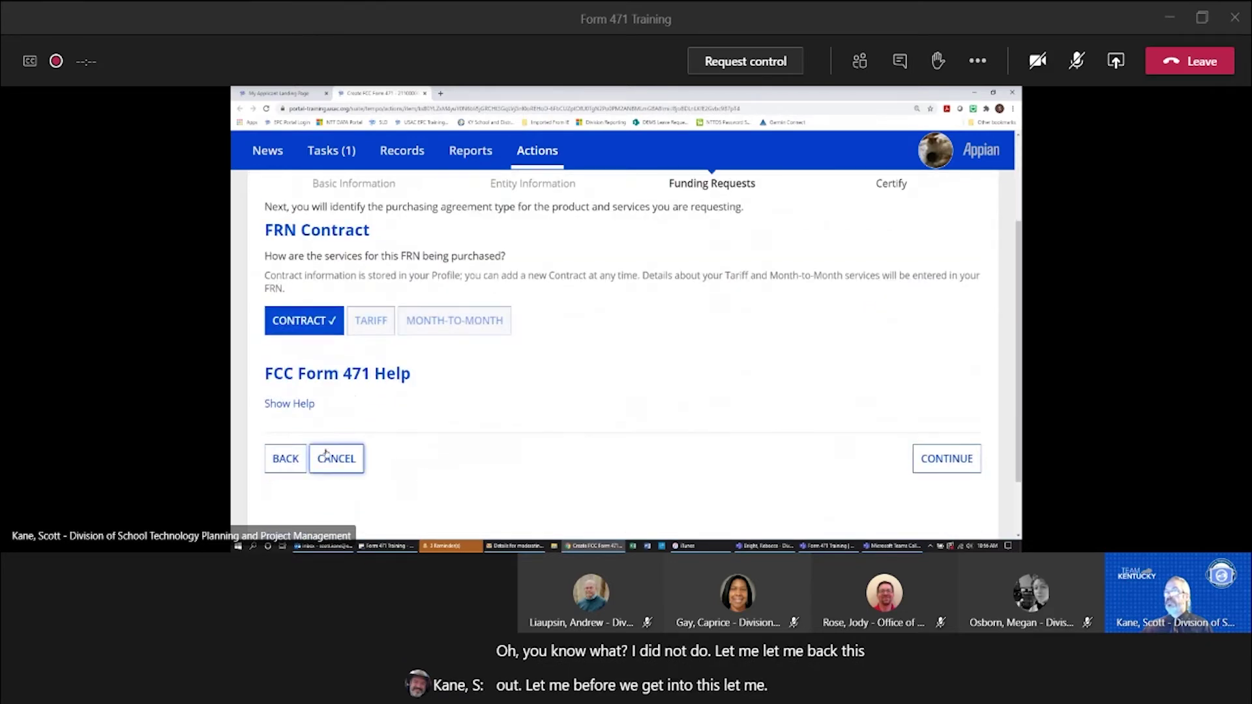
click(282, 456)
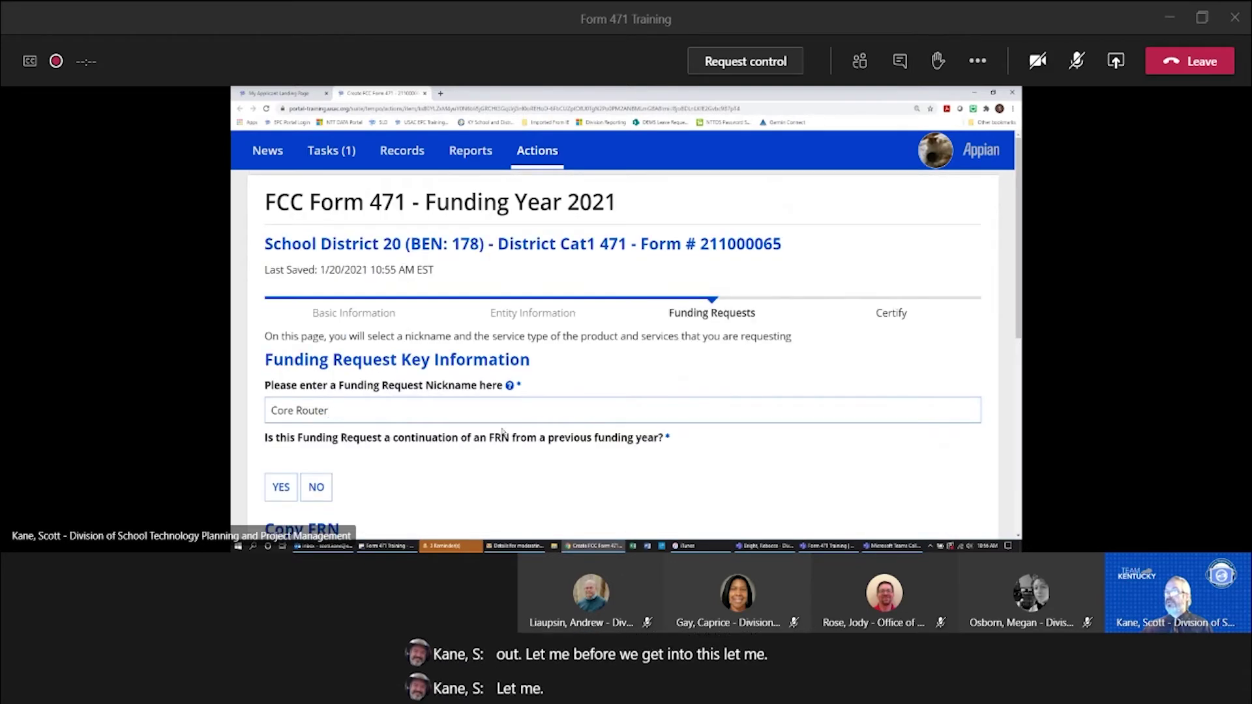
scroll(407, 449, down, 5)
scroll(407, 450, down, 3)
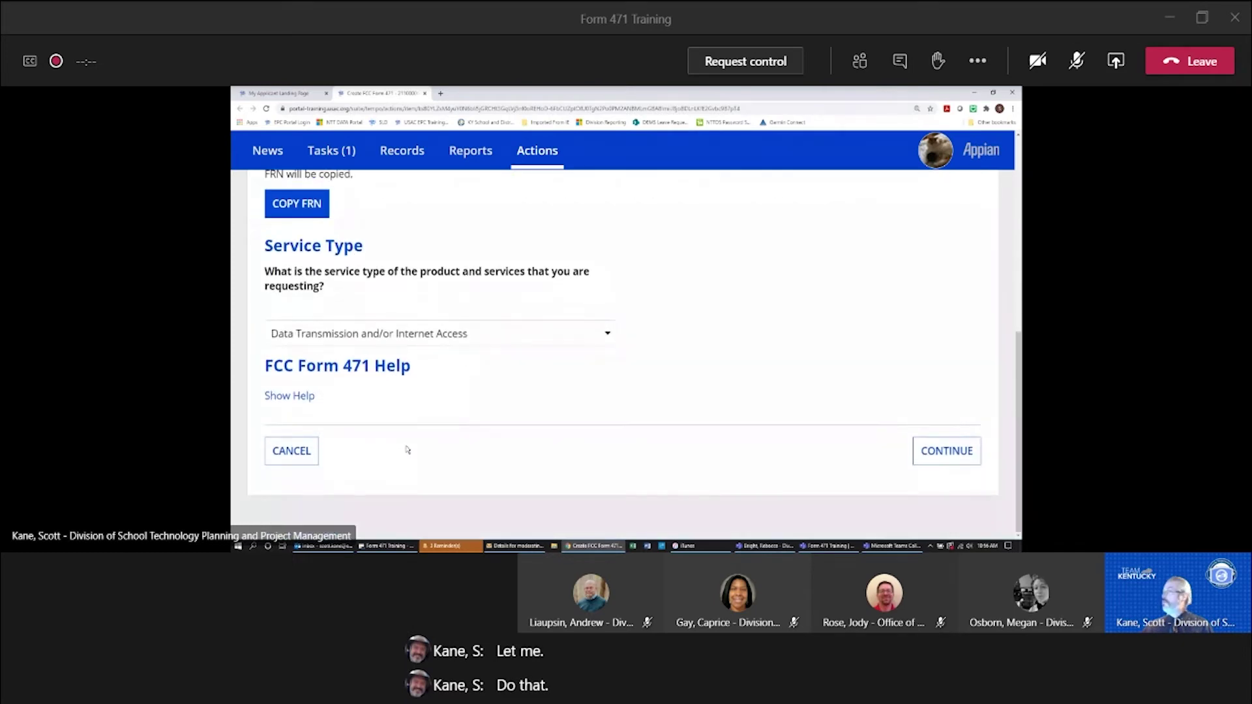
click(313, 449)
click(760, 293)
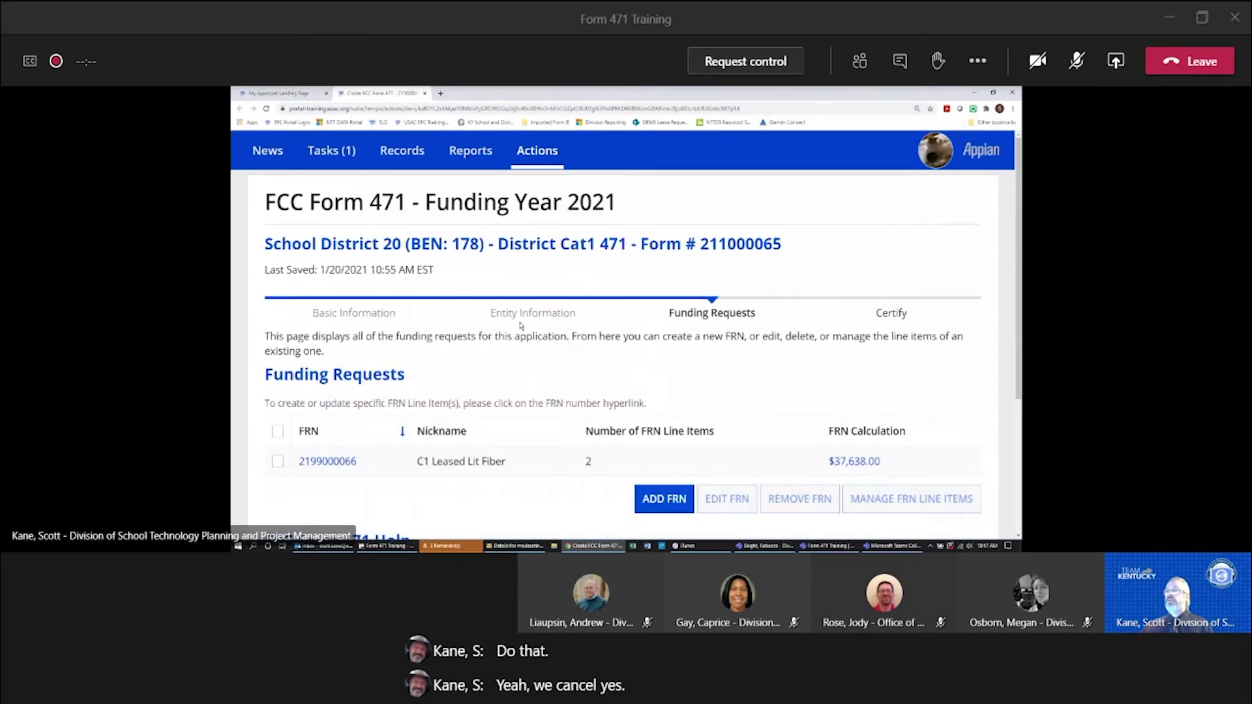
- Examine the Funding Requests page of the form, including the C1 Leased Lit Fiber entry and the available actions
scroll(501, 350, down, 3)
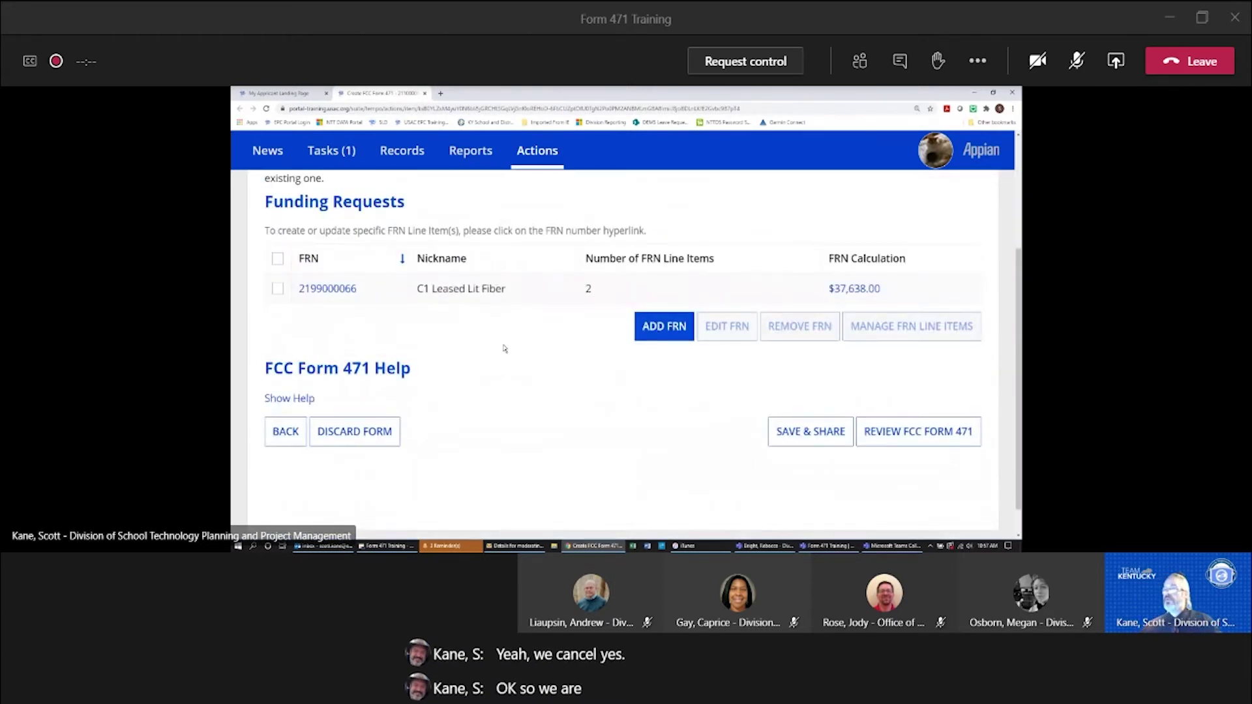
scroll(504, 349, down, 1)
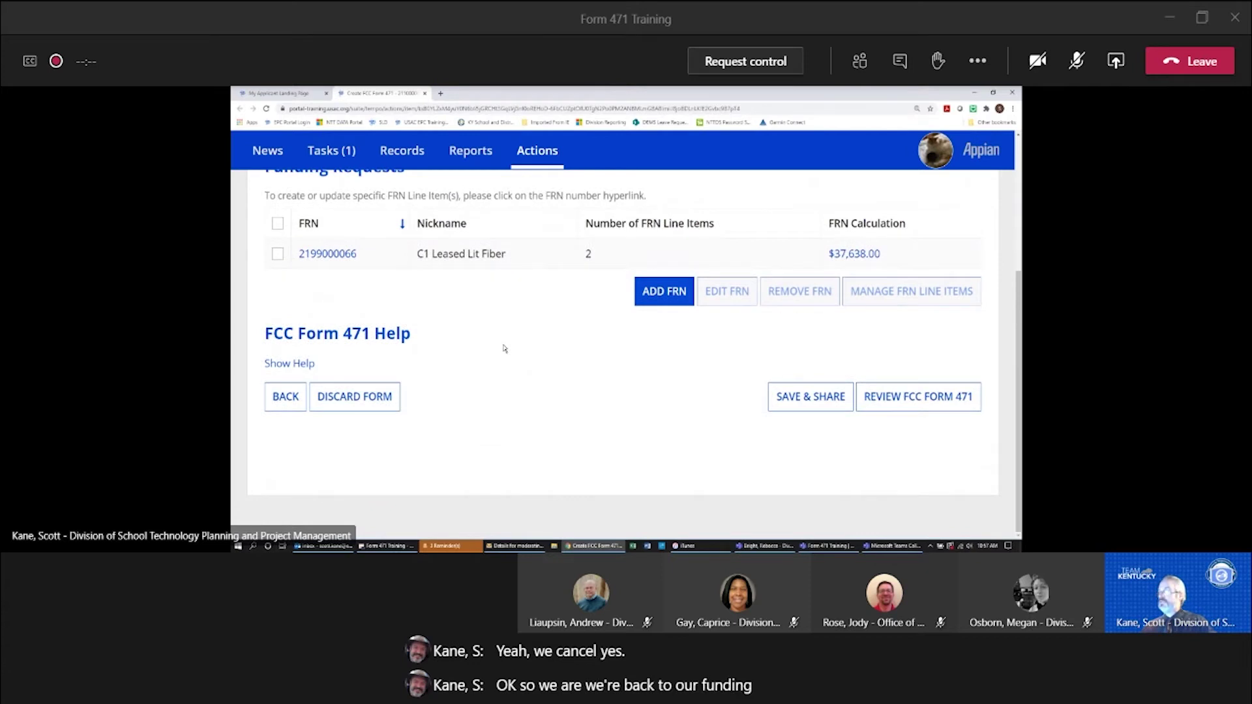
scroll(504, 349, up, 1)
scroll(503, 349, up, 3)
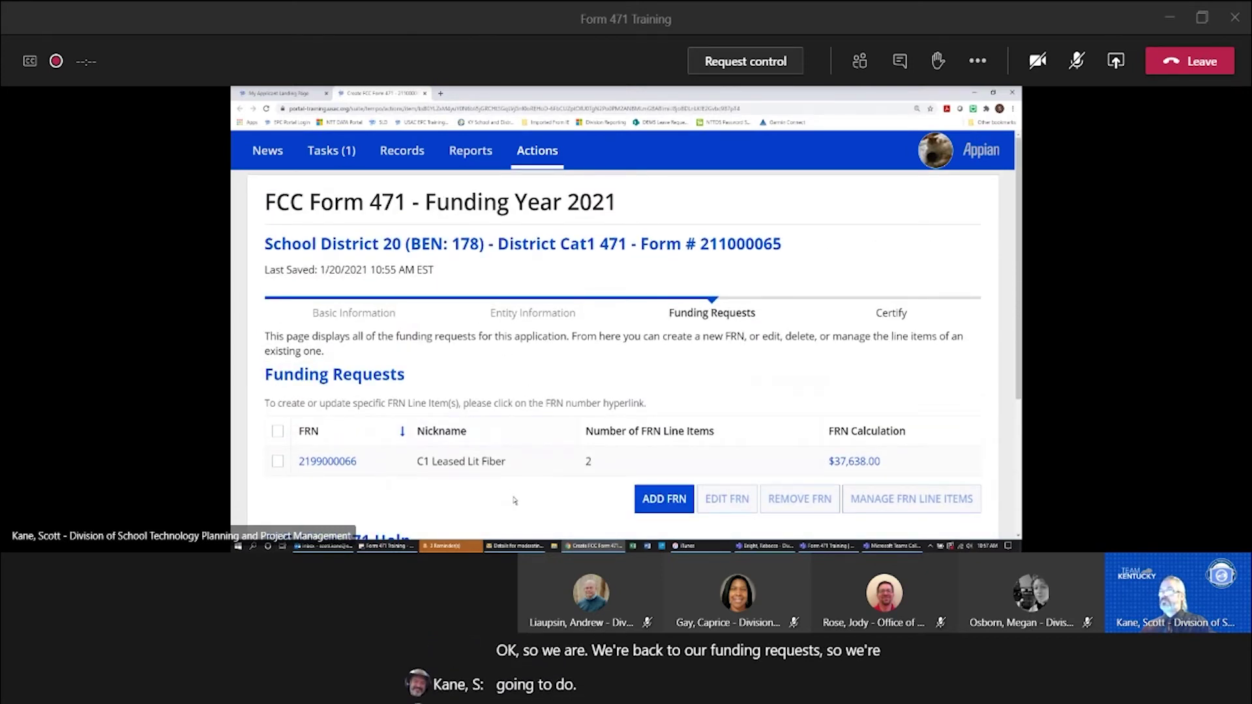
scroll(502, 479, down, 2)
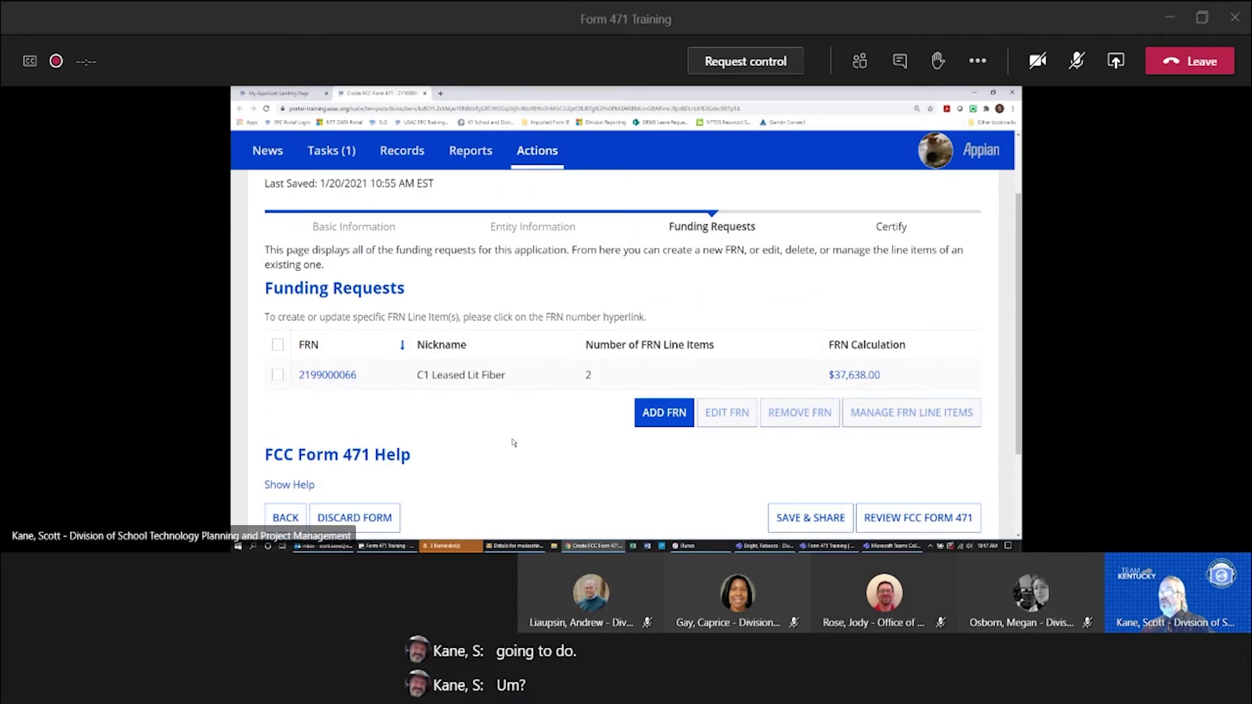
scroll(514, 443, down, 2)
scroll(513, 443, up, 4)
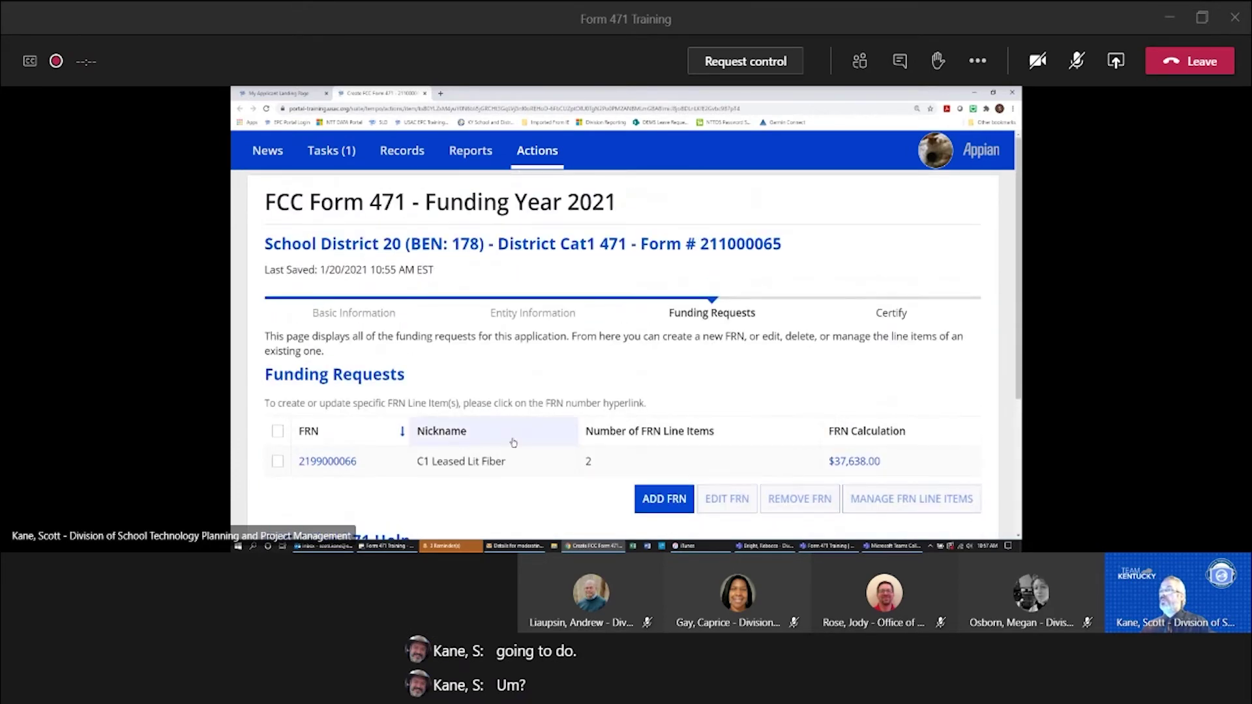
scroll(542, 504, down, 3)
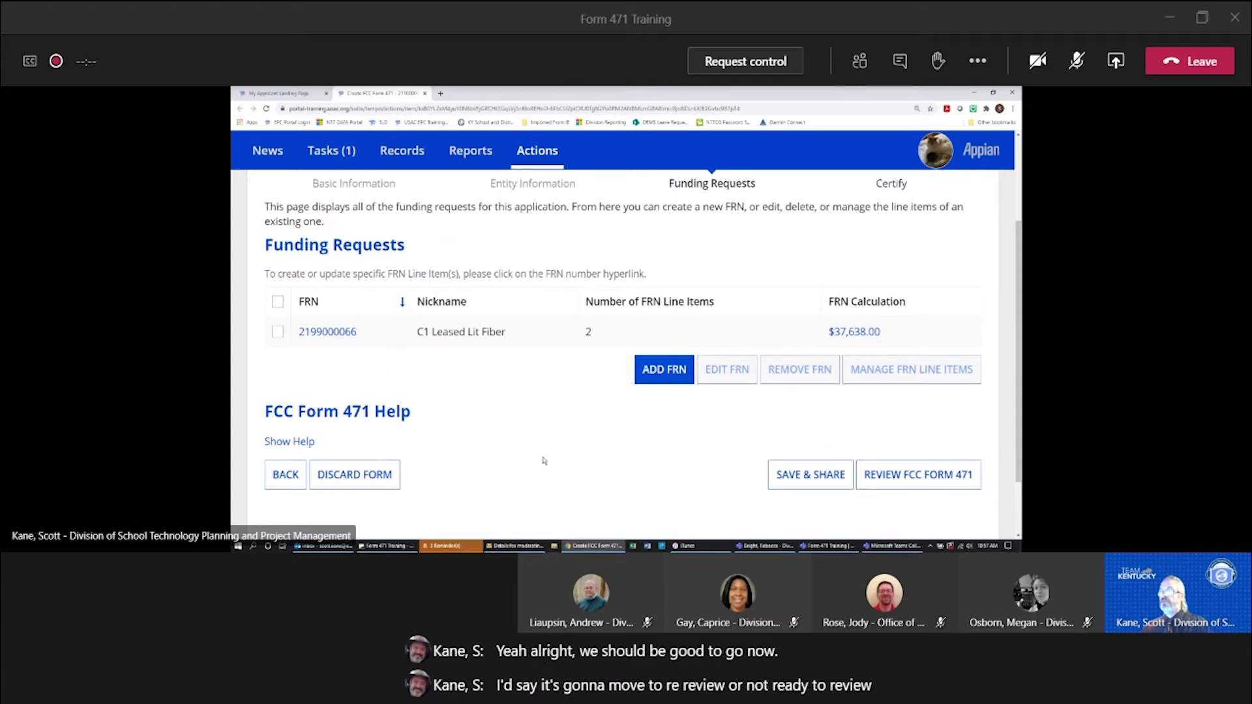
scroll(543, 461, up, 3)
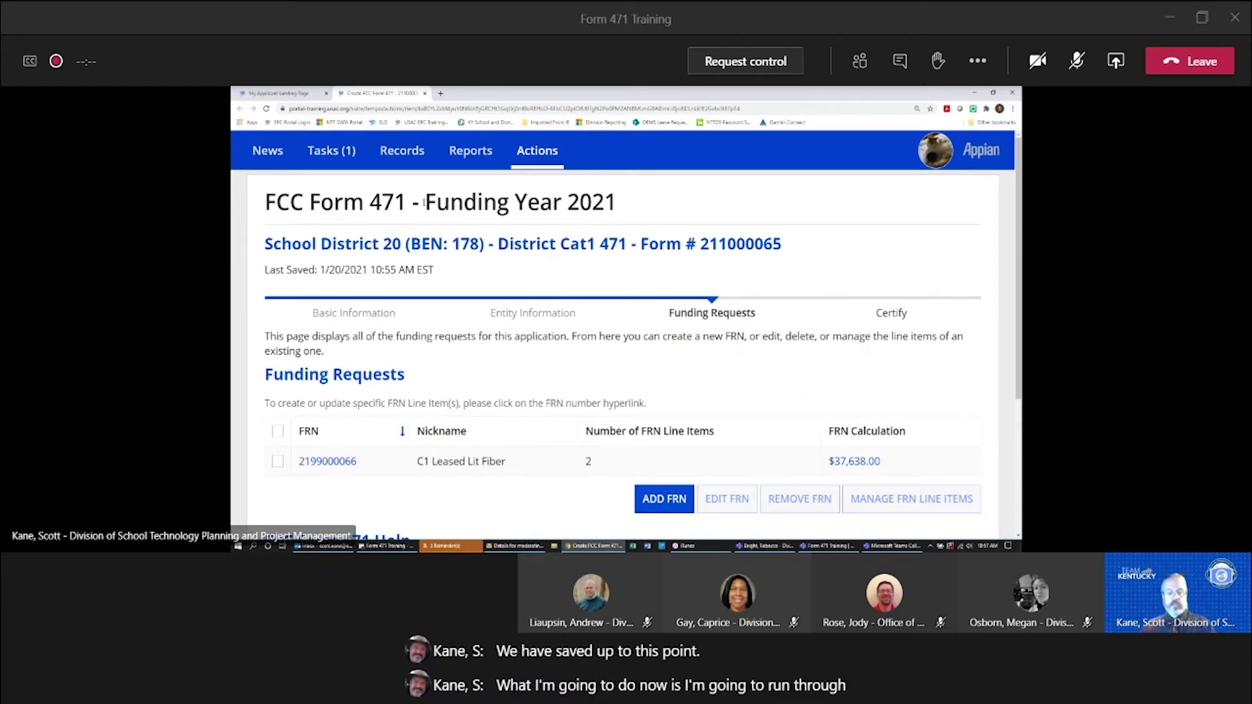
- Leave the form for the applicant landing page and open School District 20's profile from there
click(270, 152)
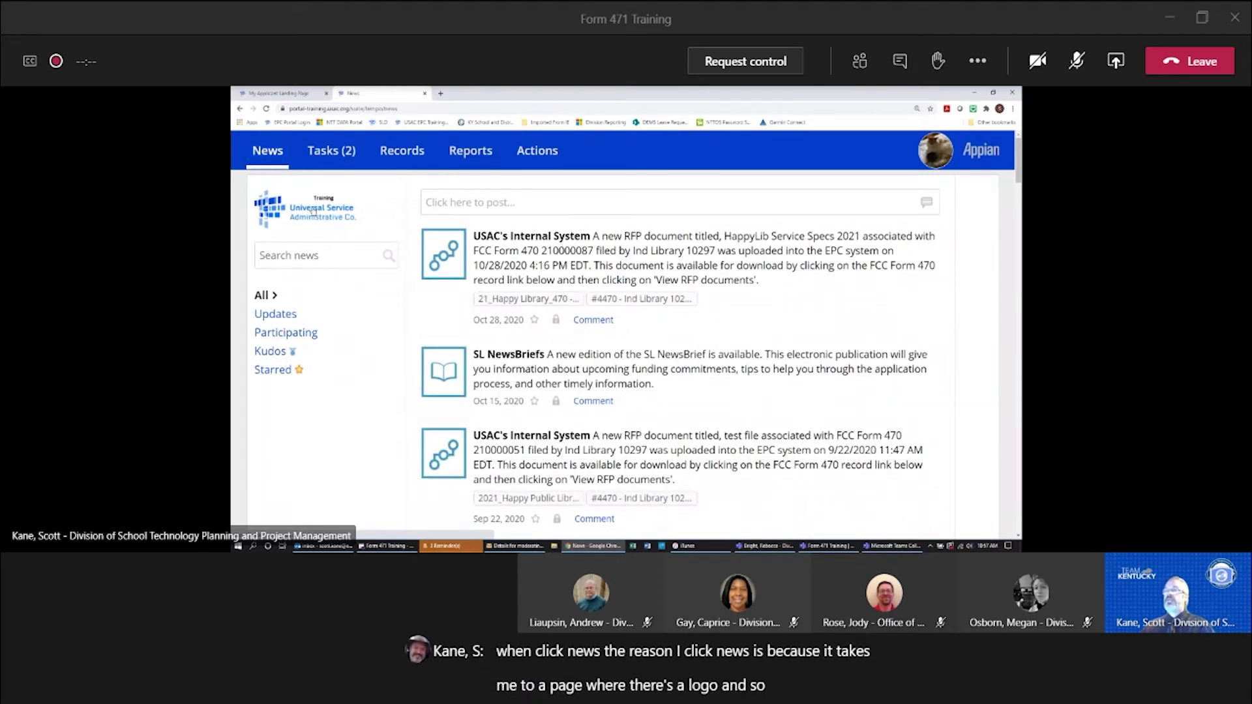
click(314, 211)
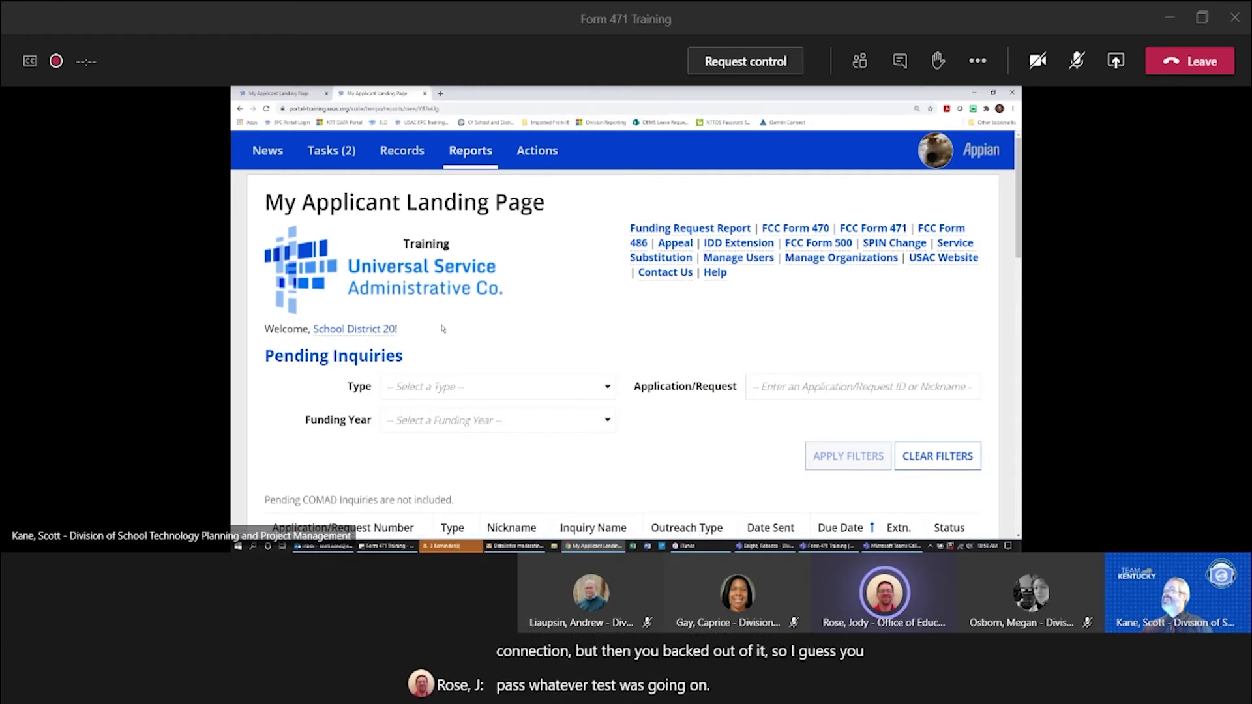
click(365, 330)
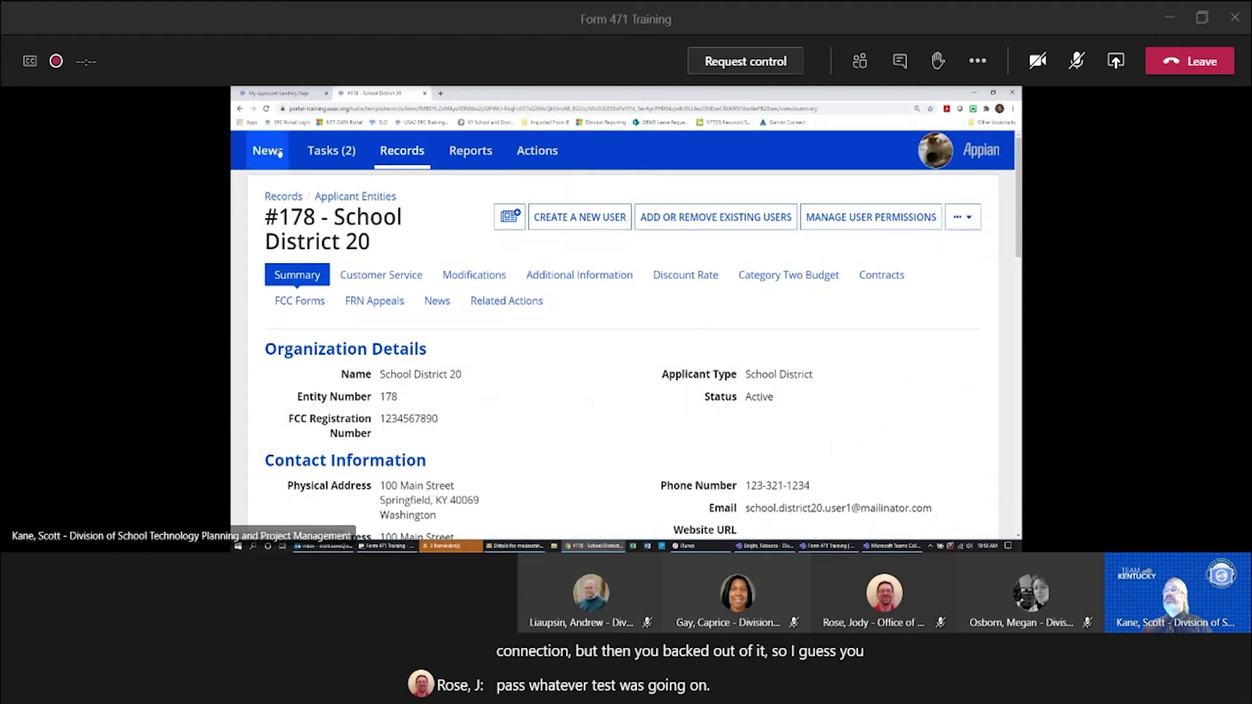
click(470, 151)
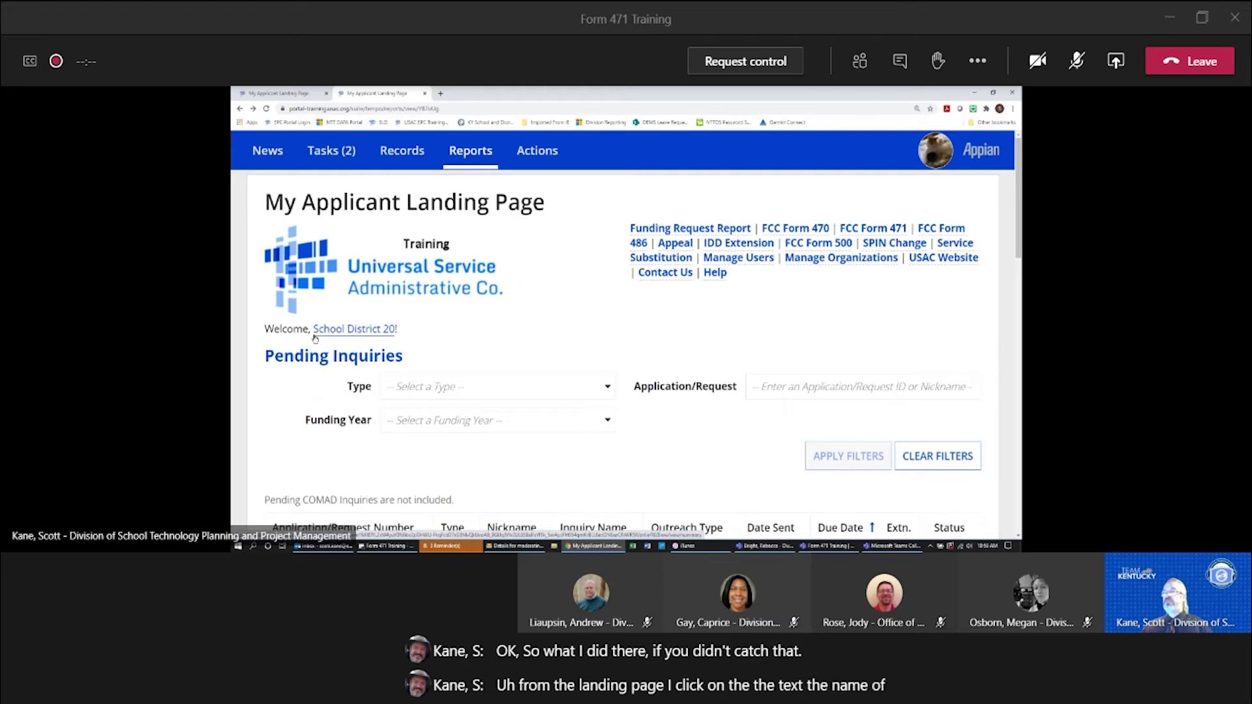
click(357, 331)
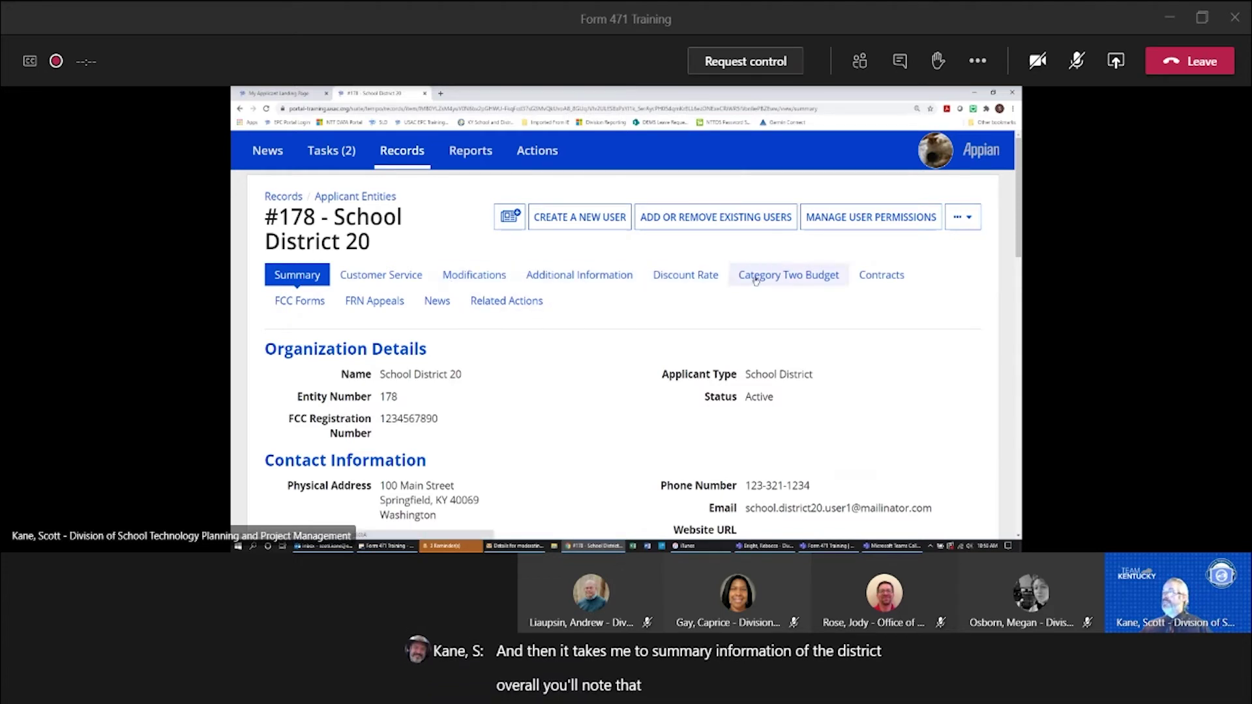
- Look over School District 20's submitted contracts and open contract management for the district
click(881, 277)
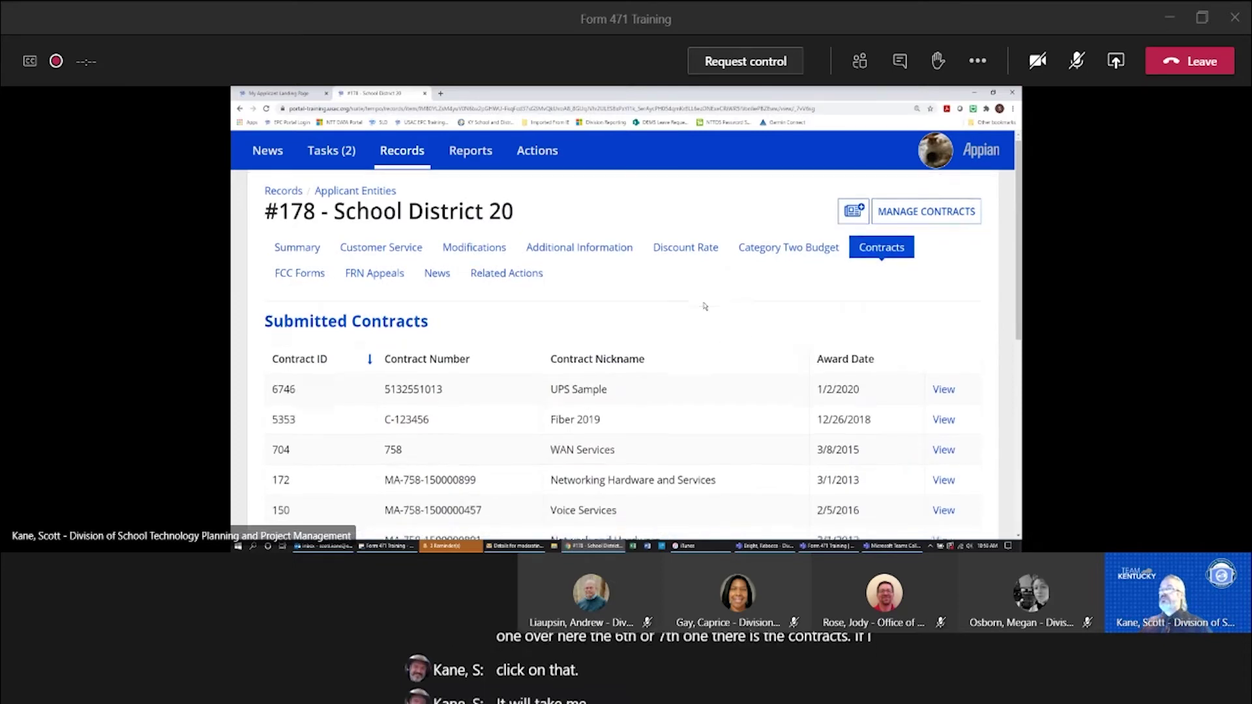
scroll(704, 306, down, 3)
scroll(696, 285, down, 4)
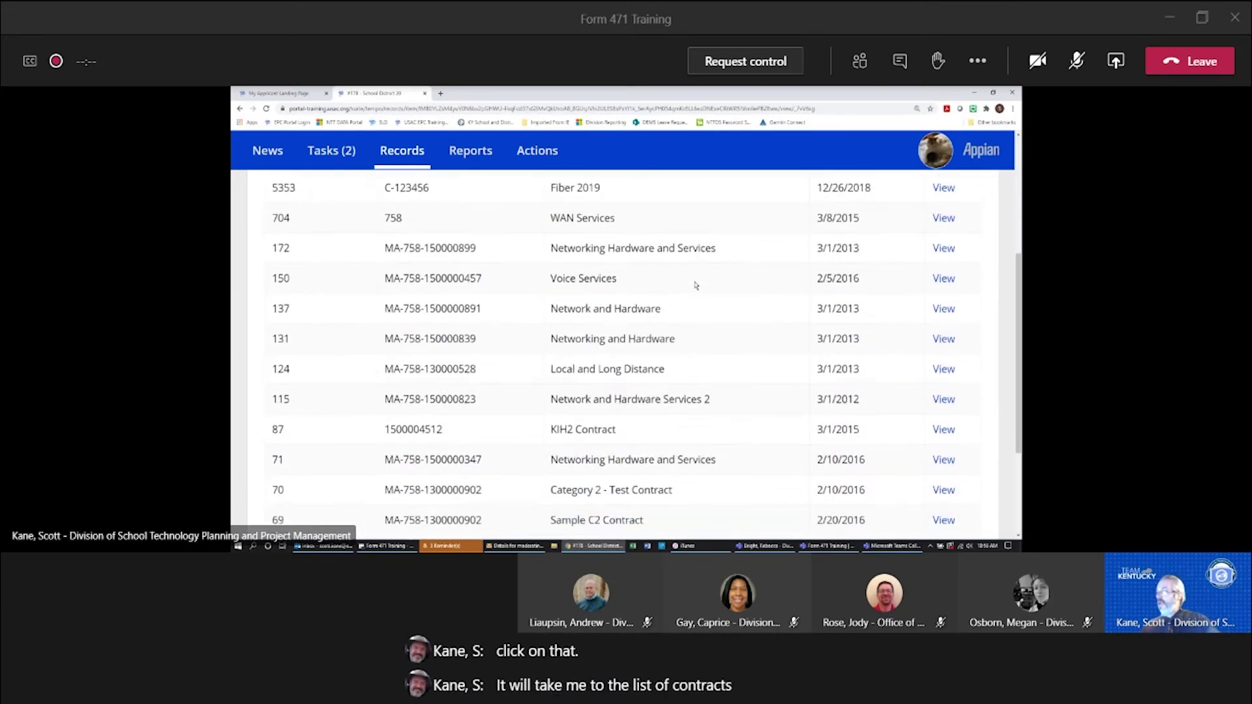
scroll(696, 285, up, 2)
scroll(696, 285, up, 5)
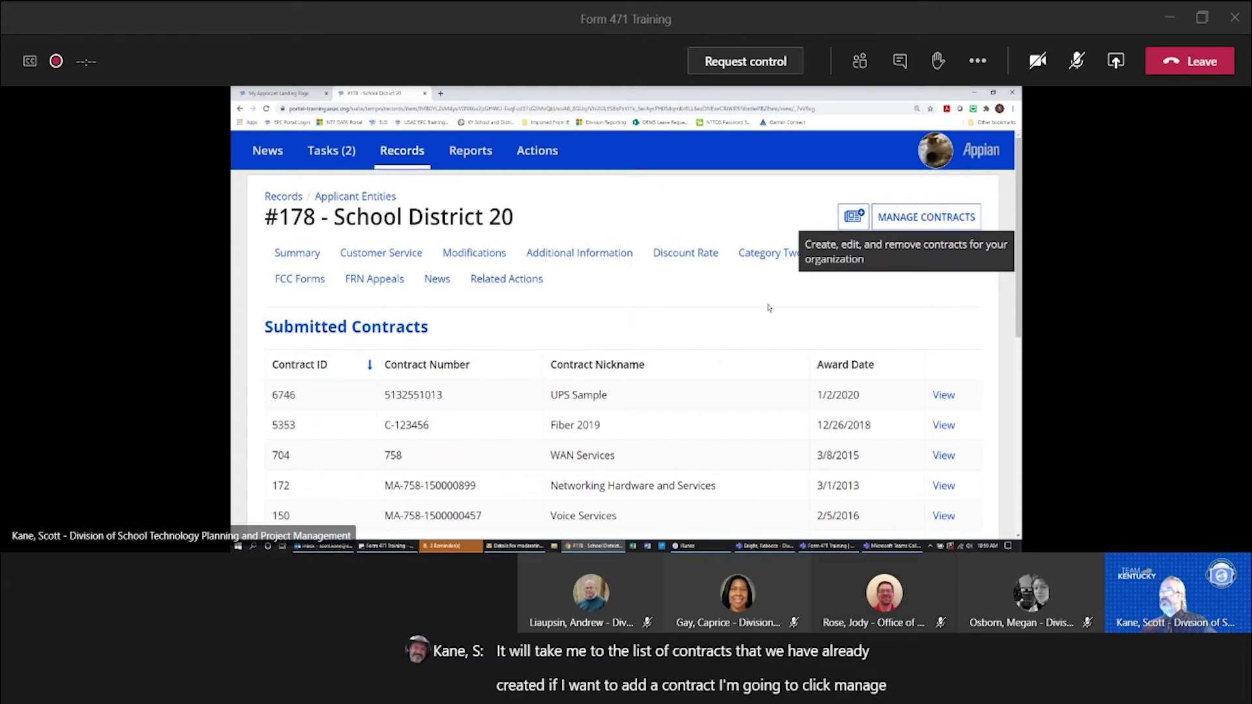
click(939, 222)
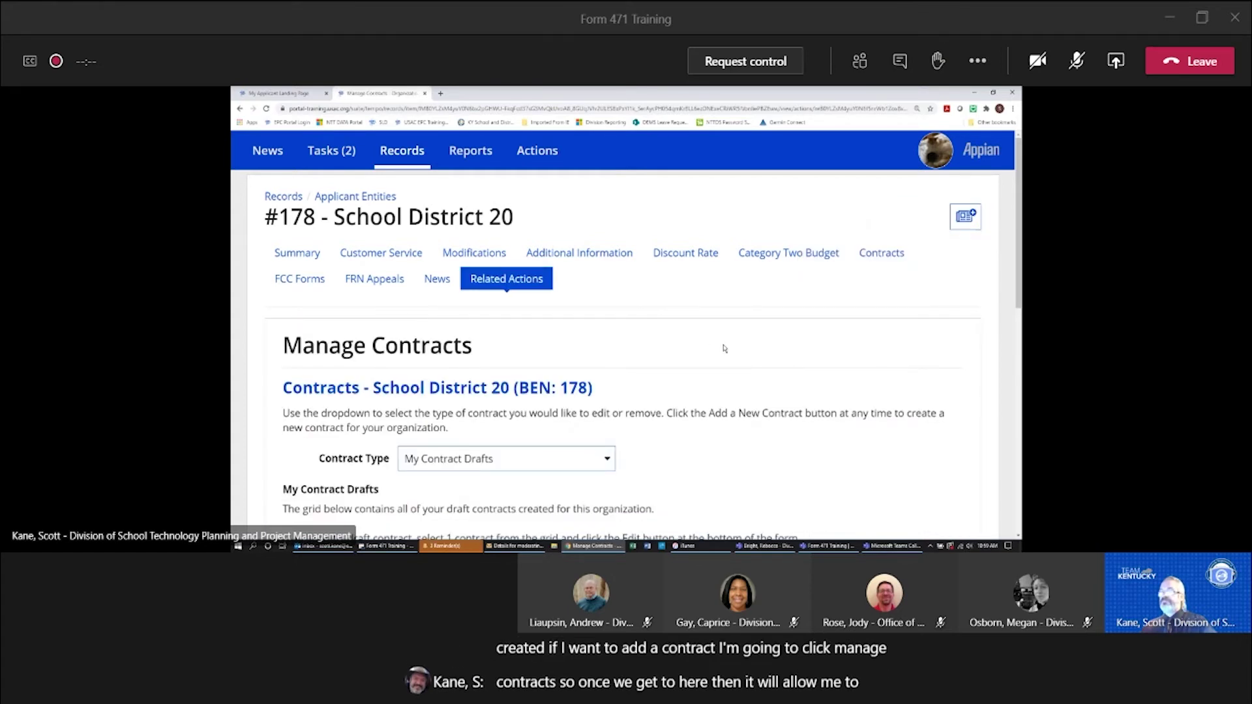
- Show the Submitted Contracts type in Manage Contracts
scroll(724, 349, down, 2)
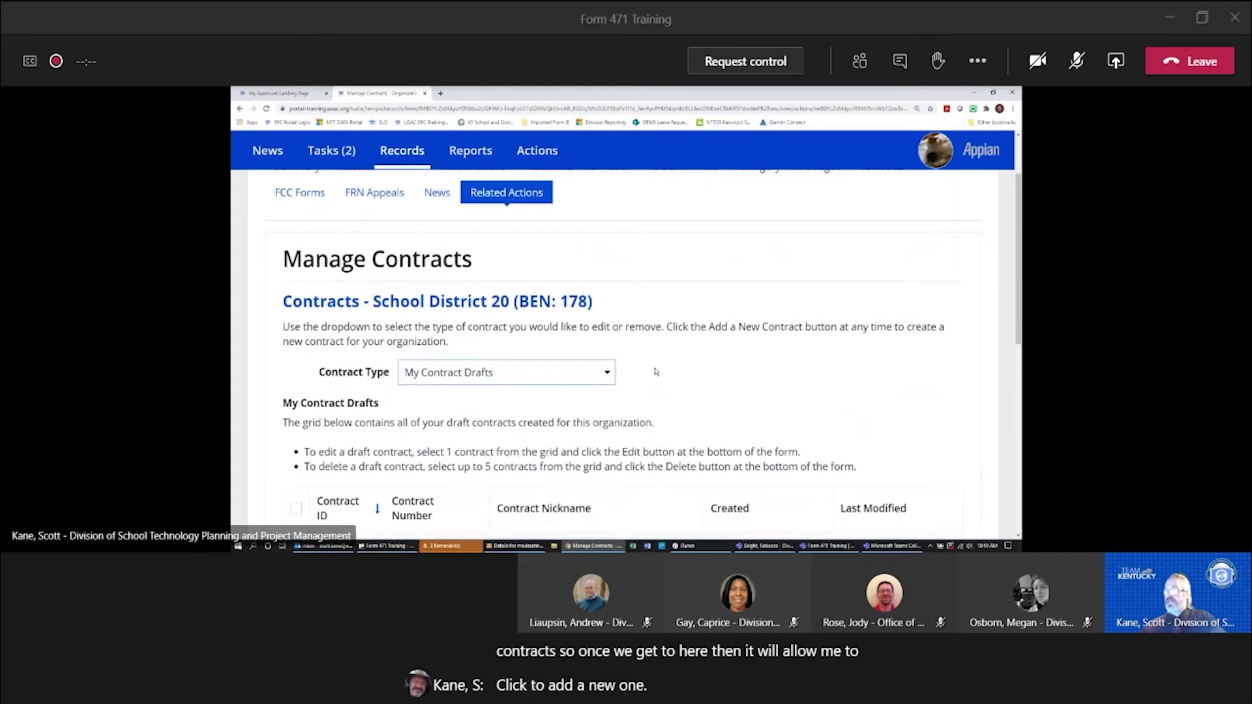
click(608, 376)
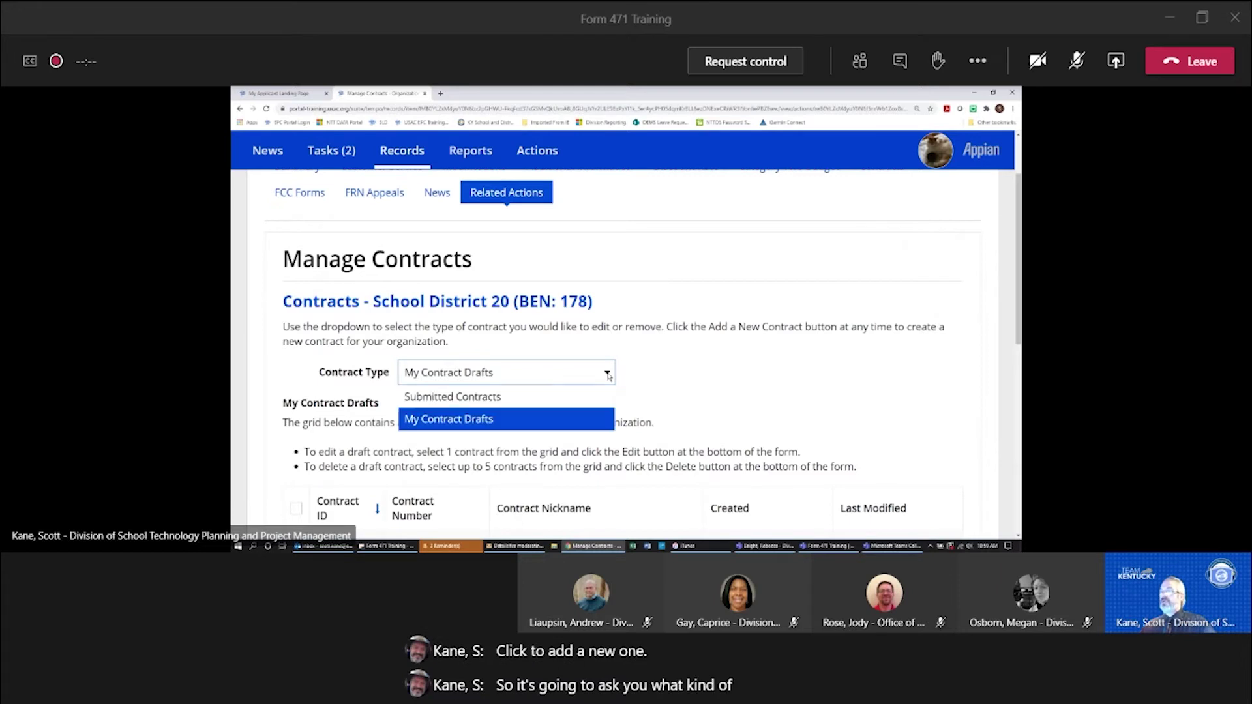
click(503, 398)
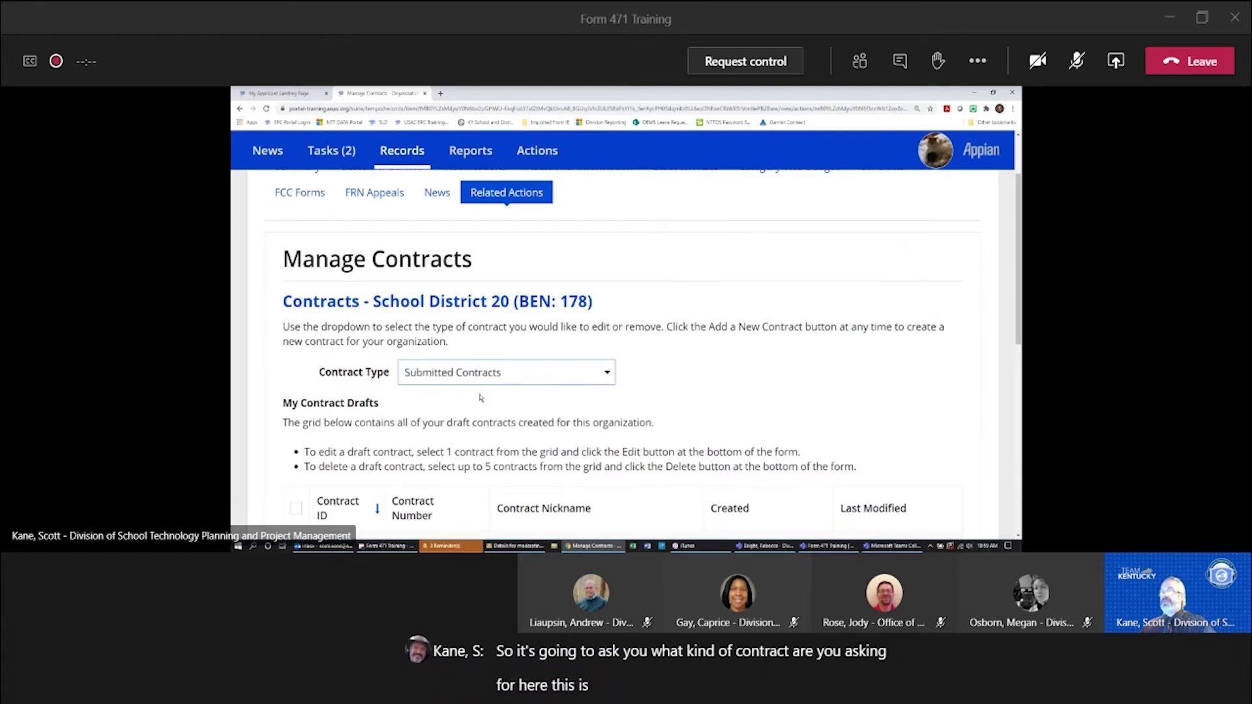
scroll(690, 365, down, 2)
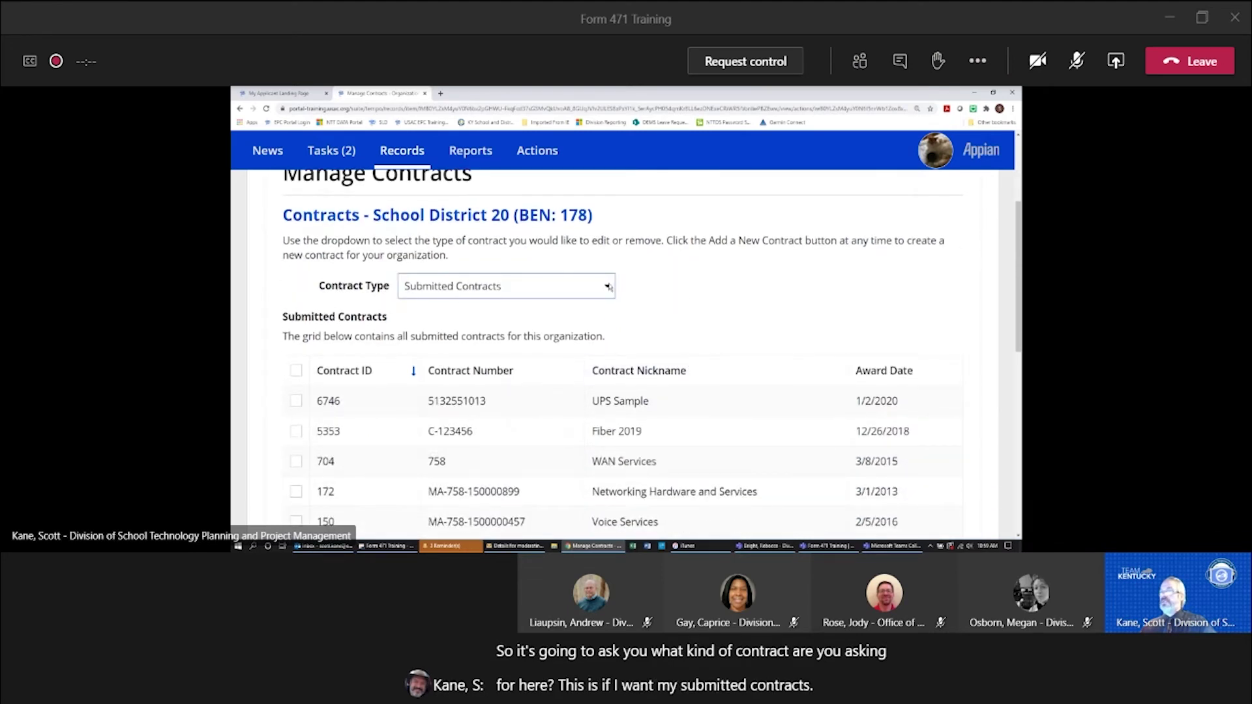
- Switch the contract type back to My Contract Drafts and look through the district's draft contracts
click(607, 287)
key(Down)
key(Return)
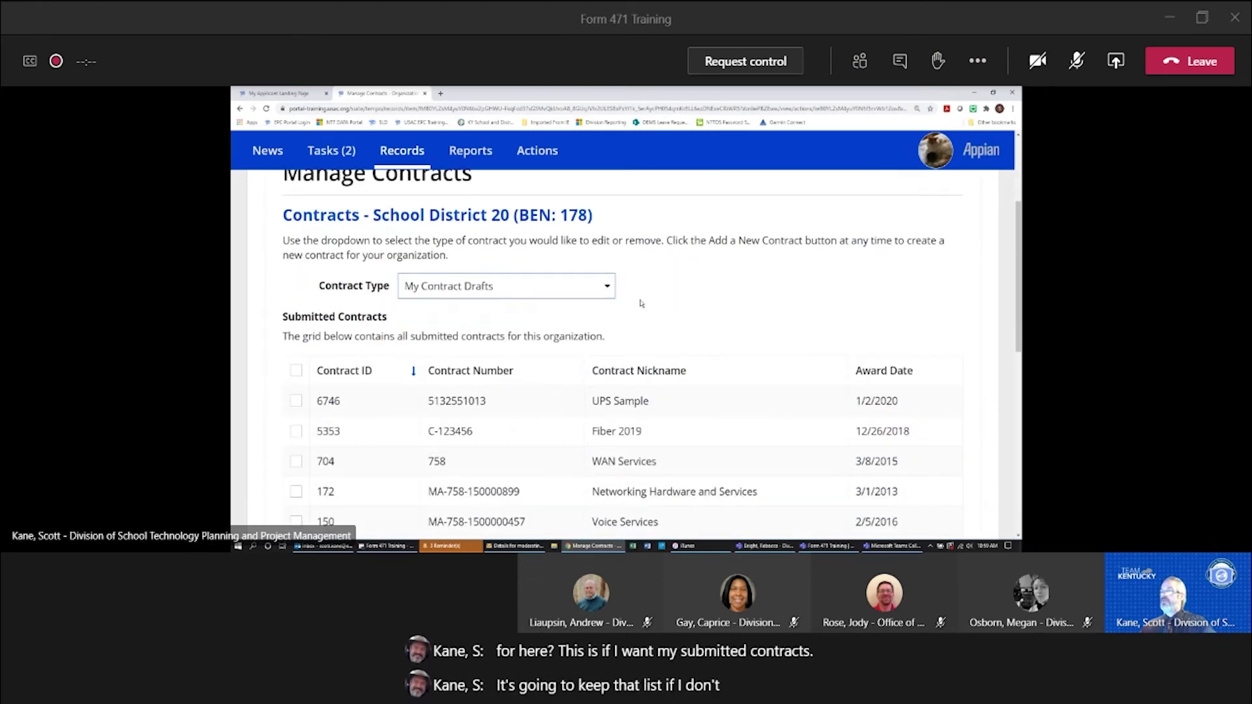
scroll(663, 297, down, 4)
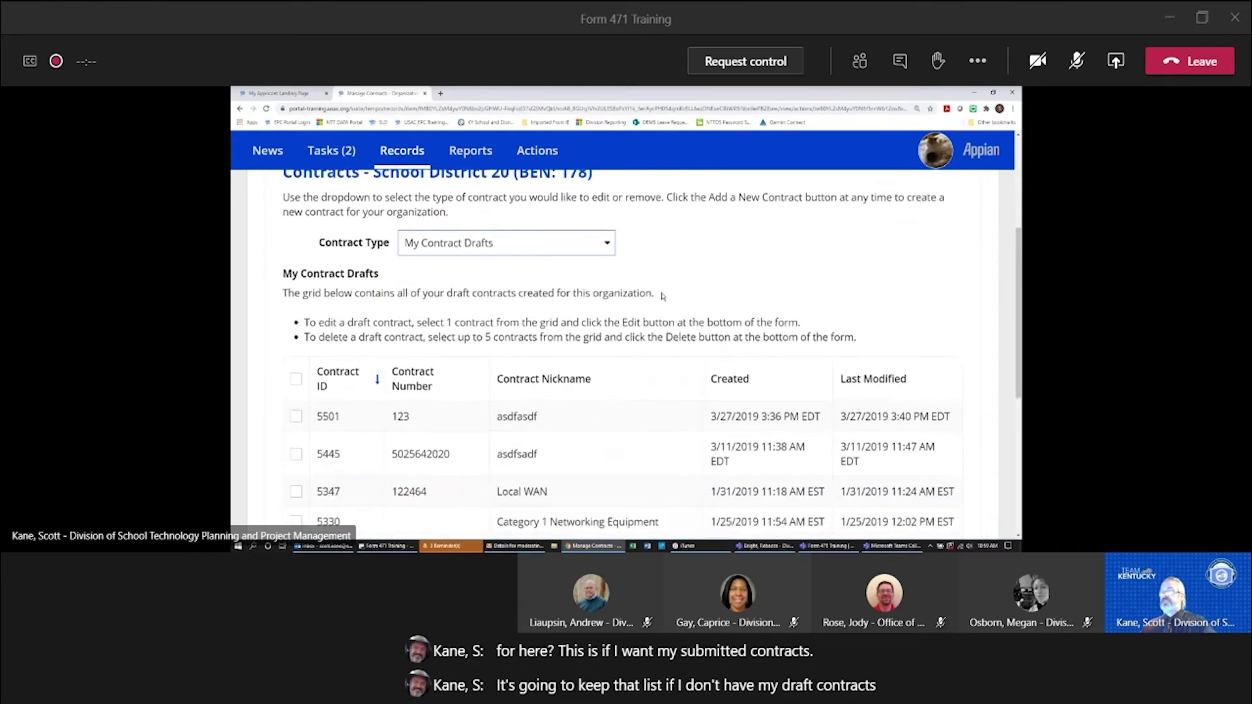
scroll(673, 268, down, 2)
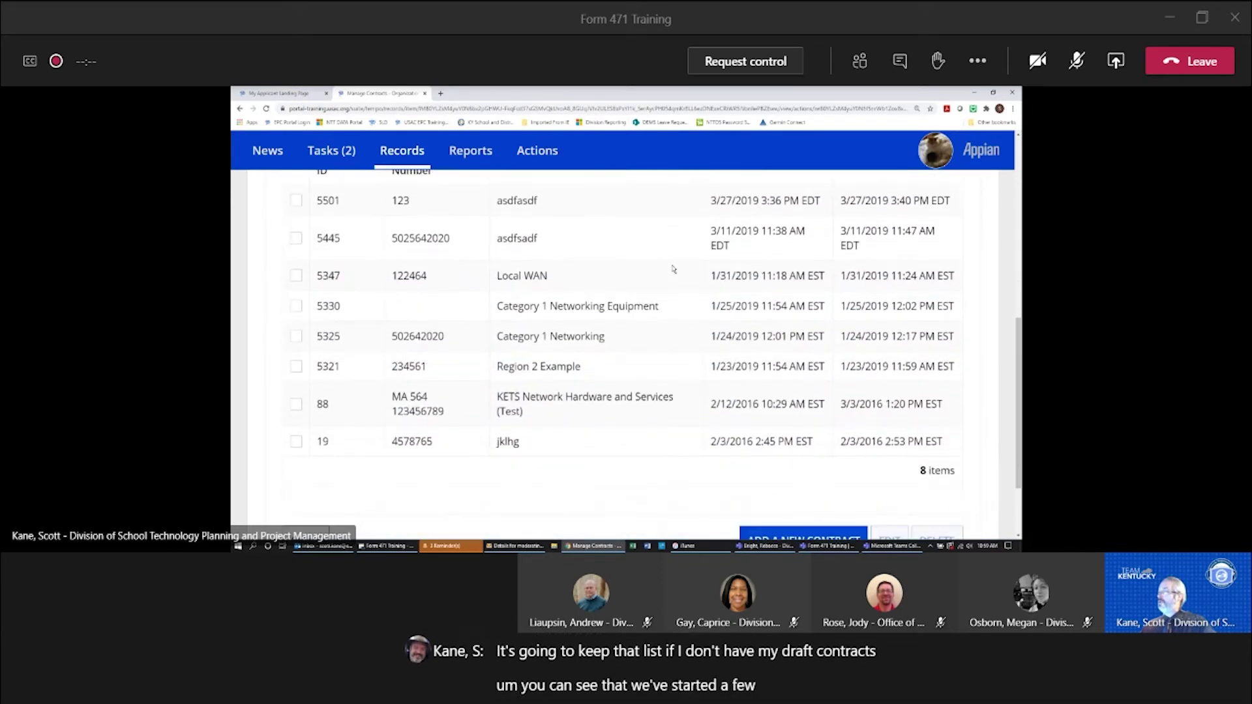
scroll(673, 269, up, 3)
scroll(673, 269, down, 3)
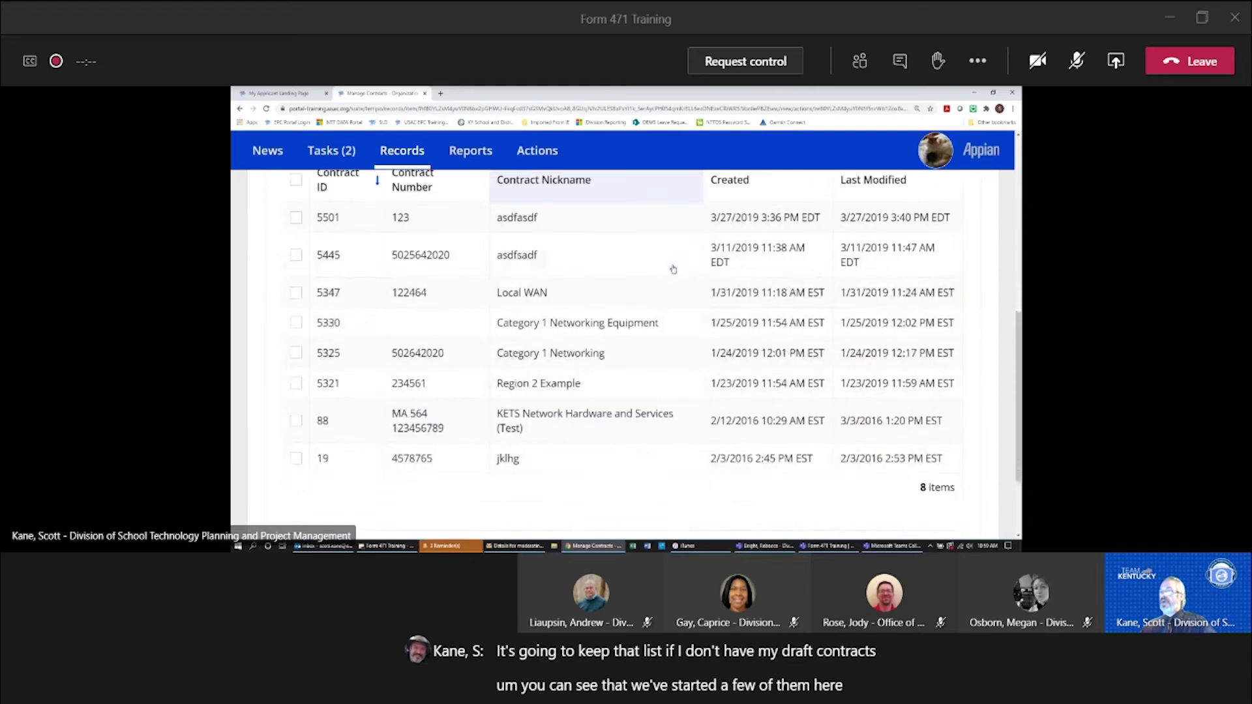
scroll(673, 268, up, 2)
scroll(673, 269, up, 4)
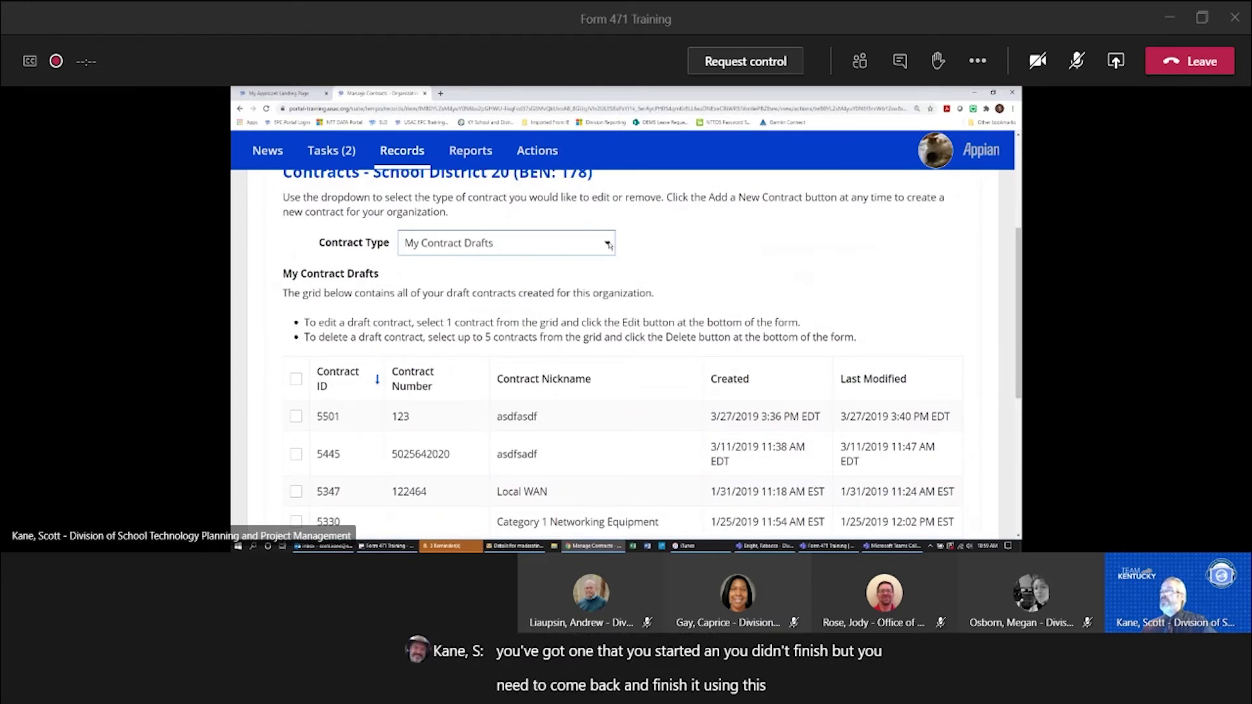
click(469, 247)
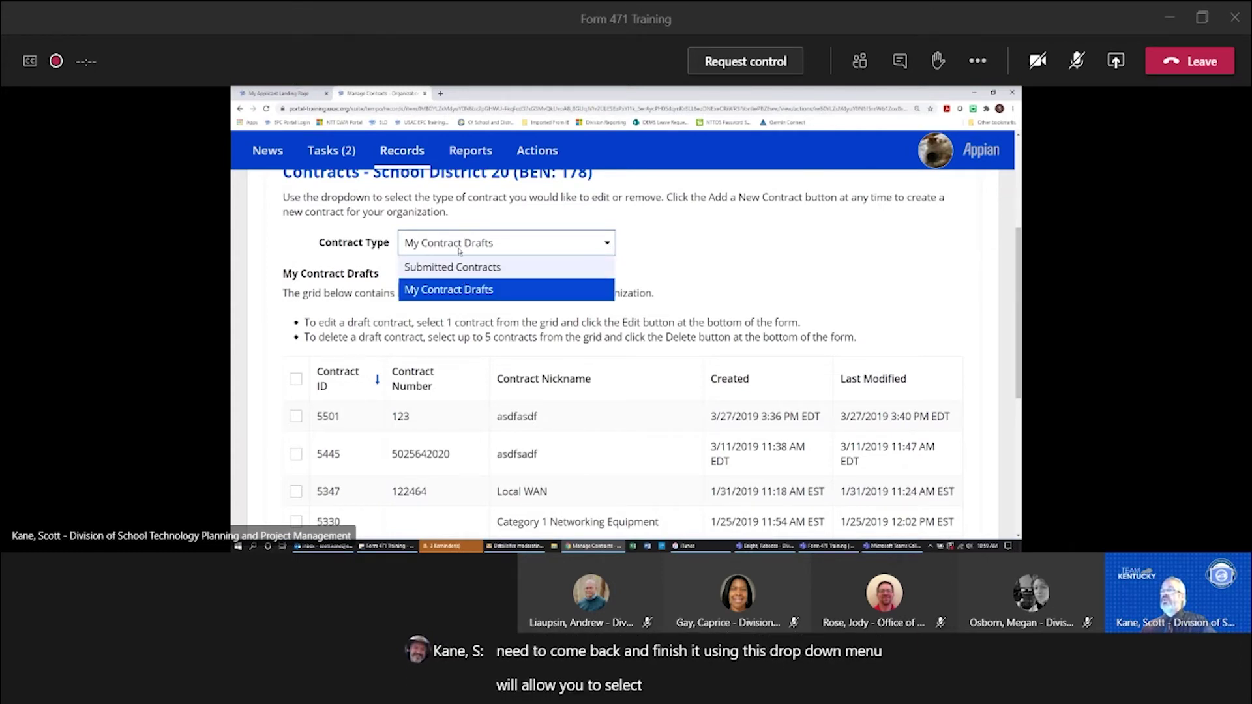
click(479, 291)
scroll(656, 252, down, 2)
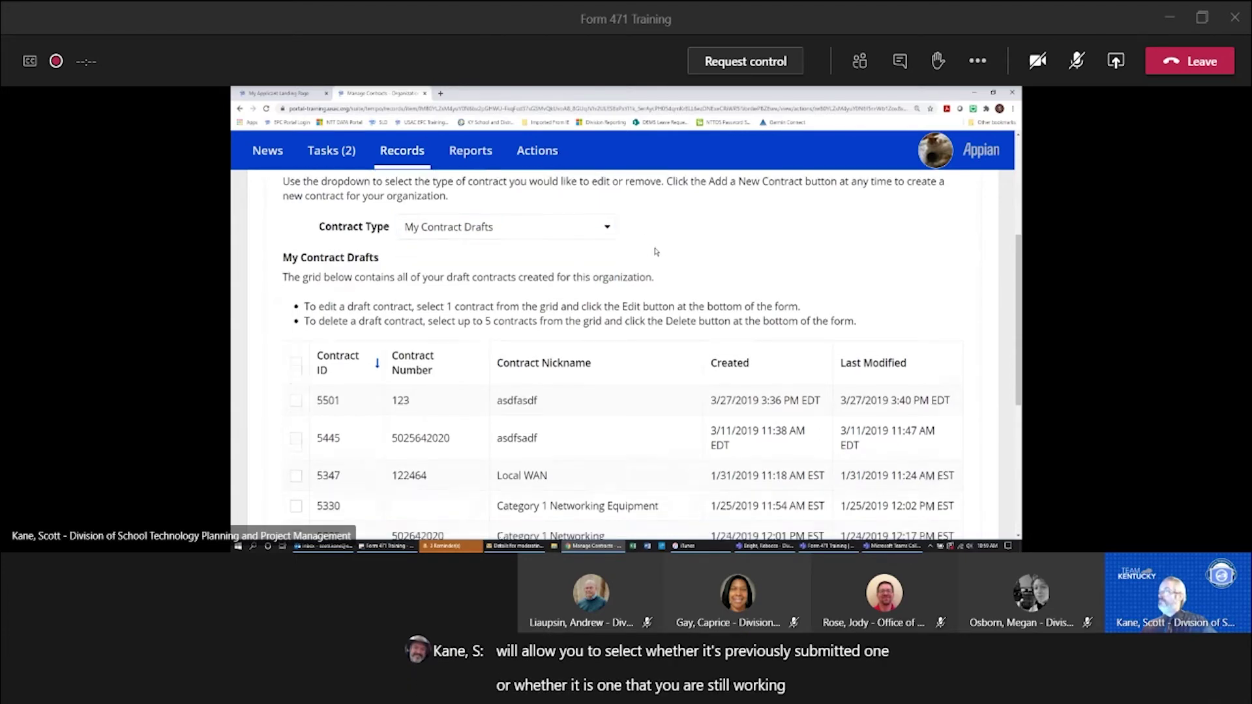
- Add a new contract for the district with the nickname "Leased Lit Fiber Contract SP Bob's Network 2021-2024"
scroll(656, 251, down, 3)
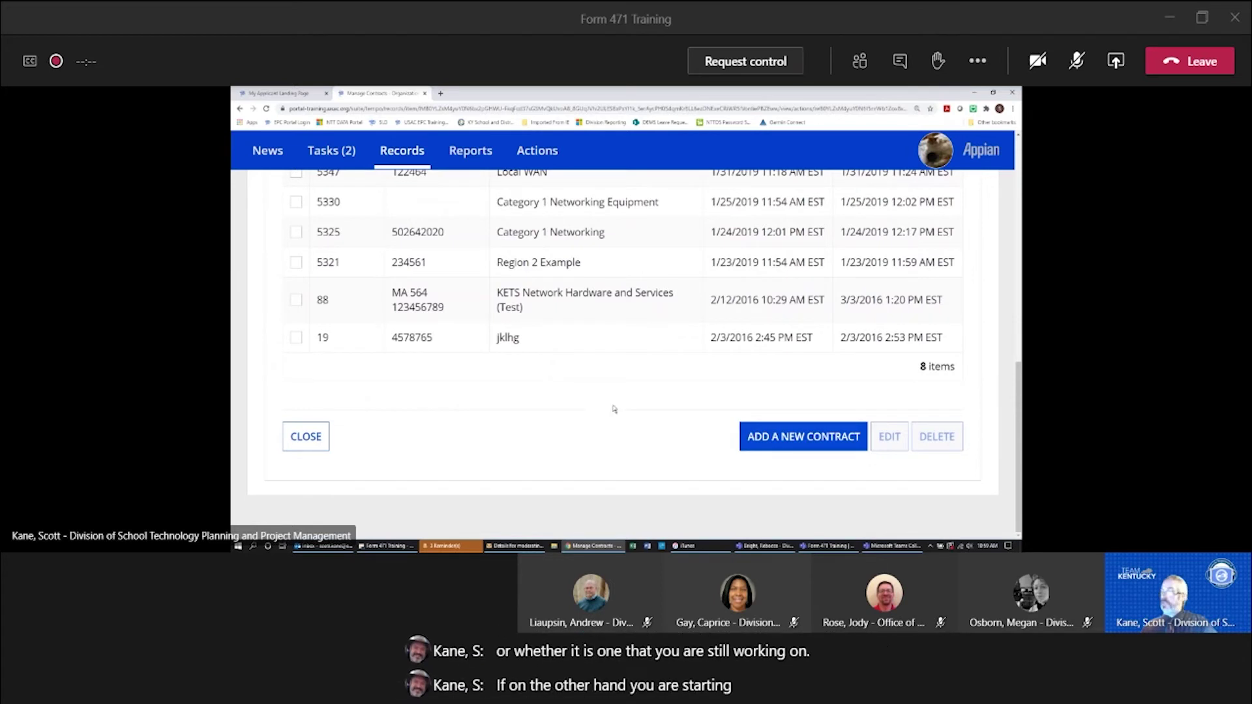
click(804, 436)
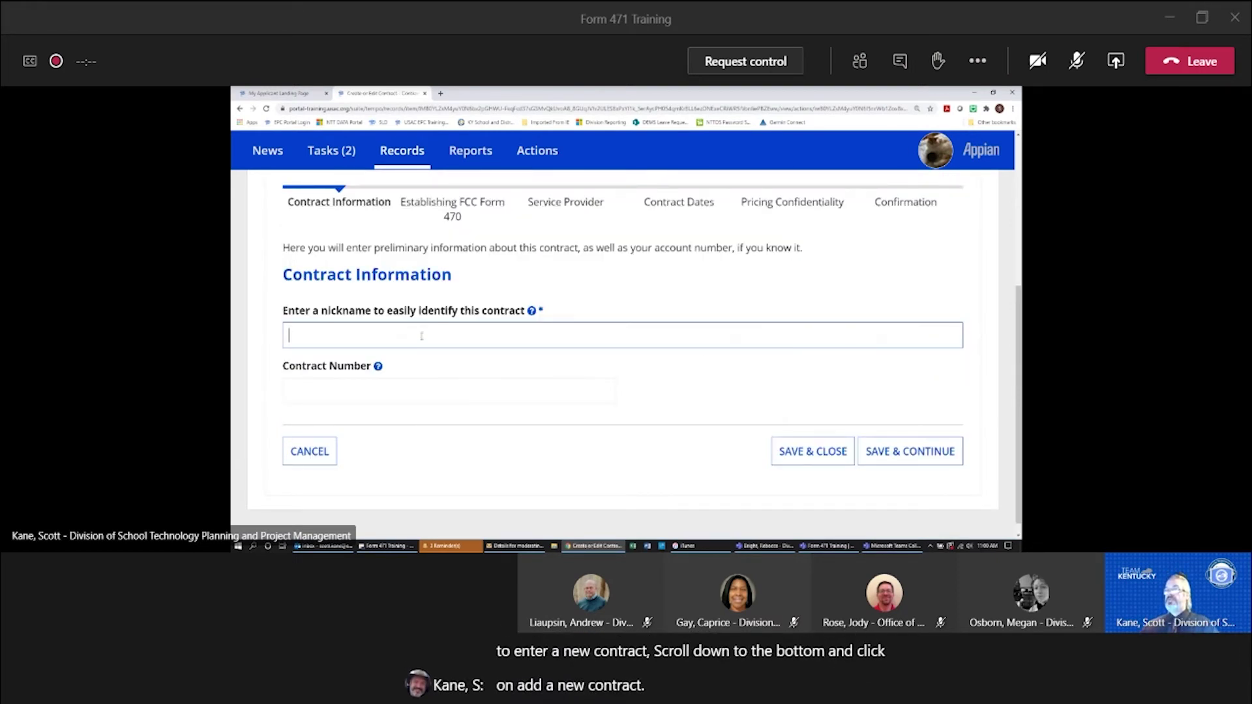
click(421, 336)
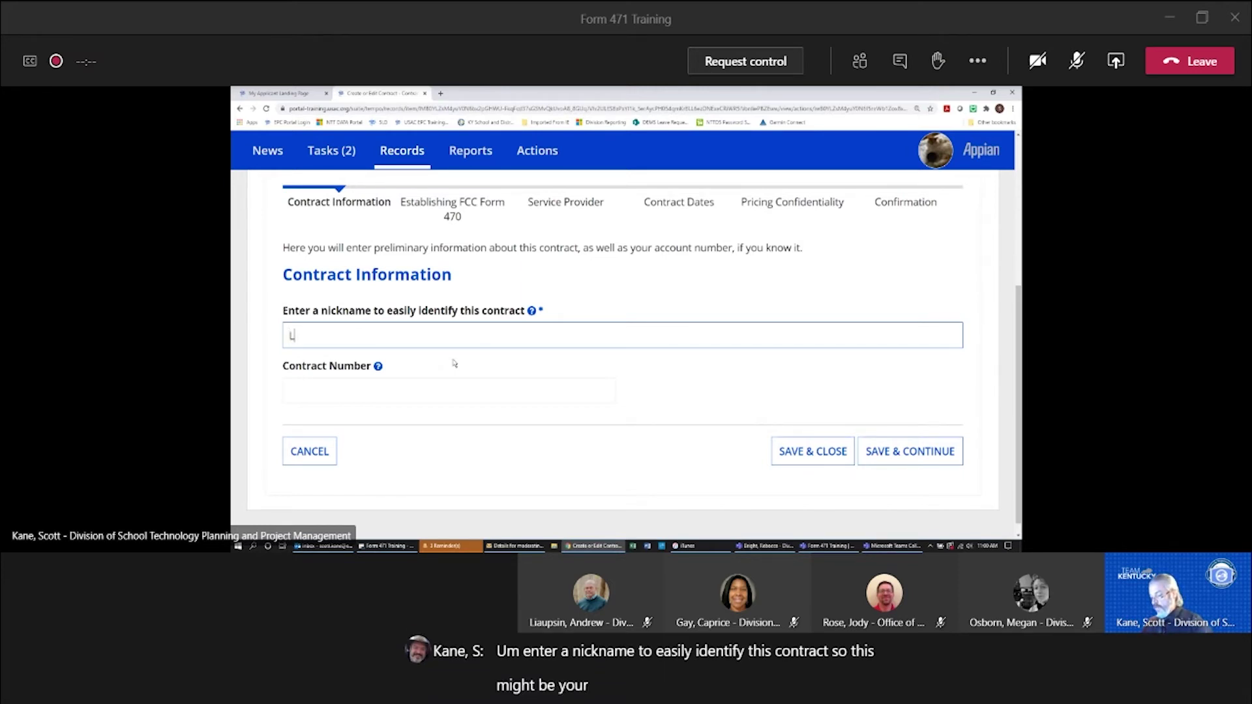
text(ed Lit F)
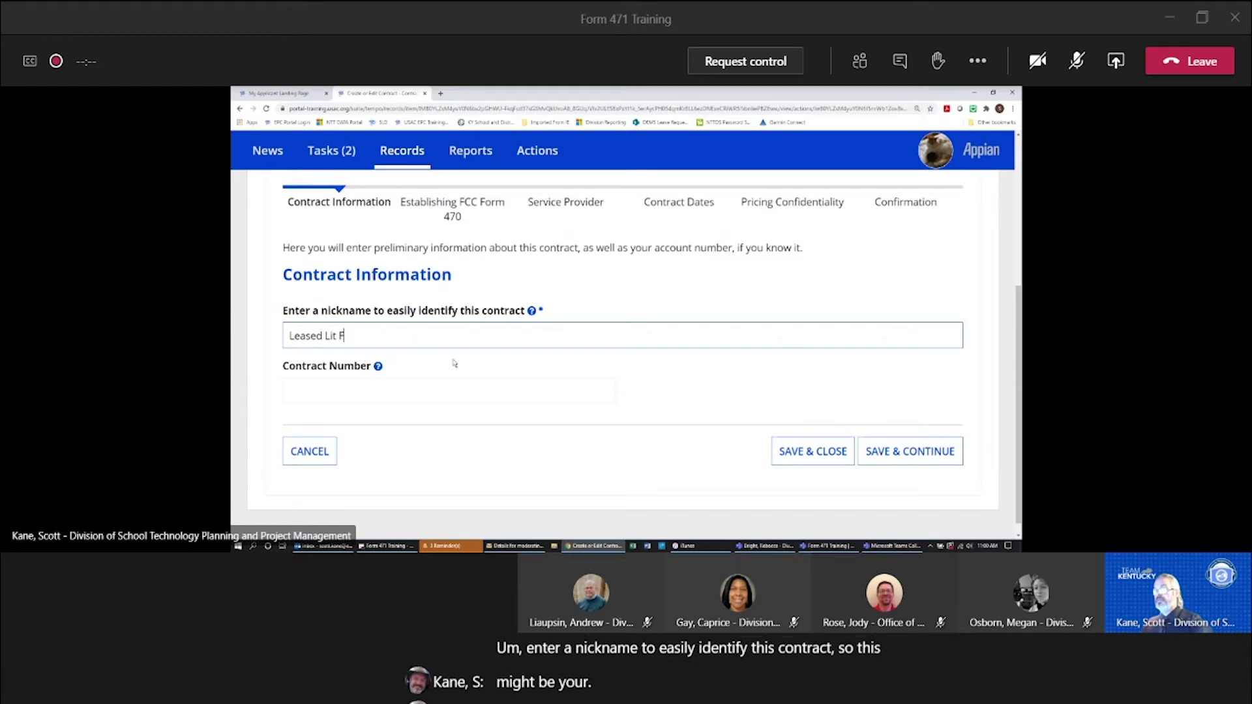
text(iber Contract)
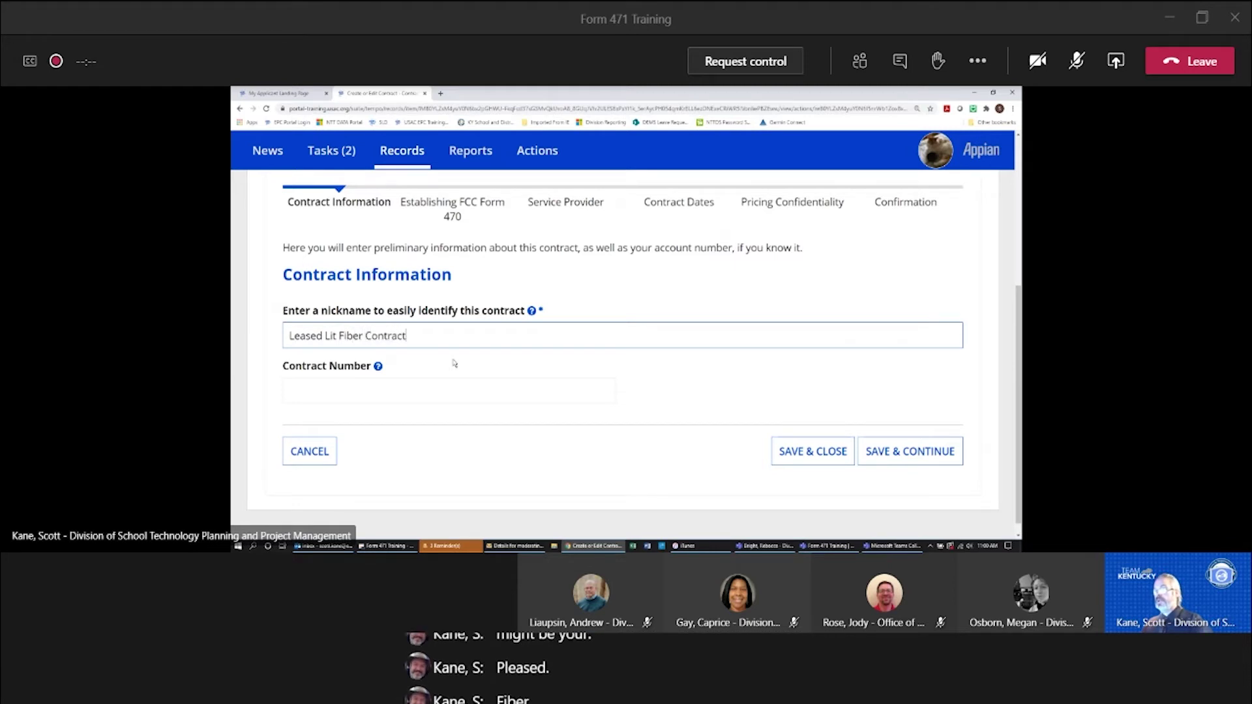
text( SP)
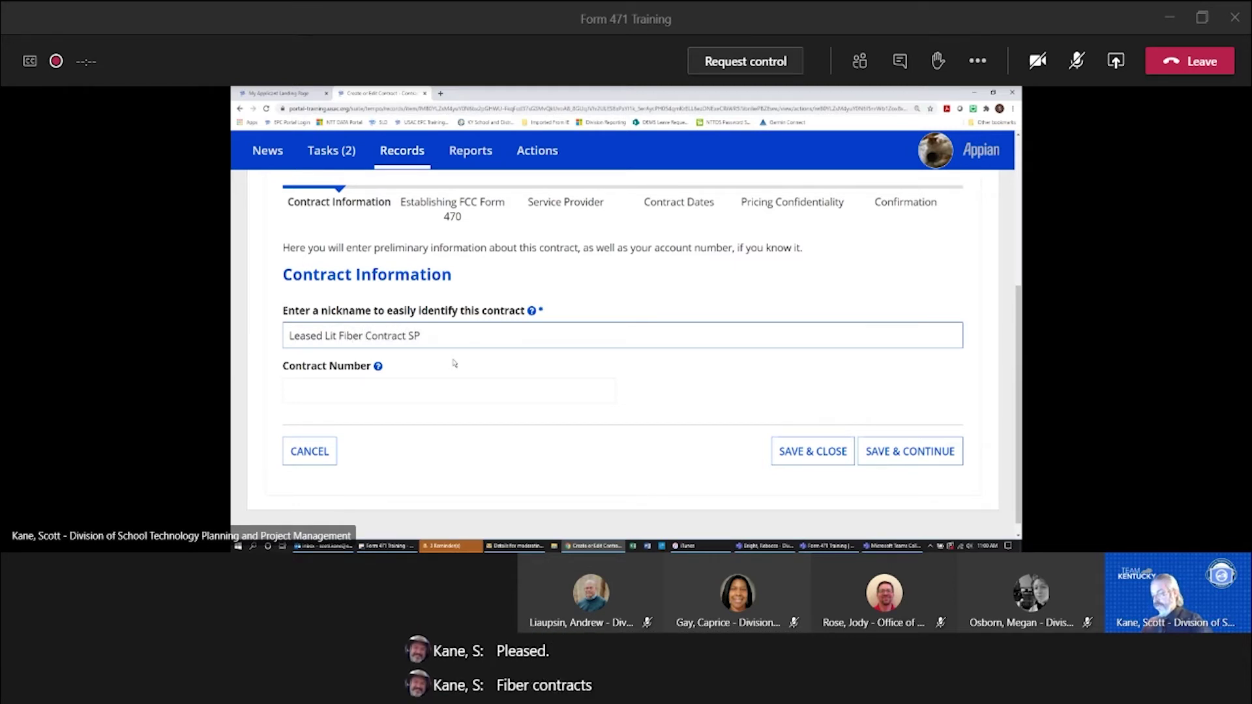
text( B)
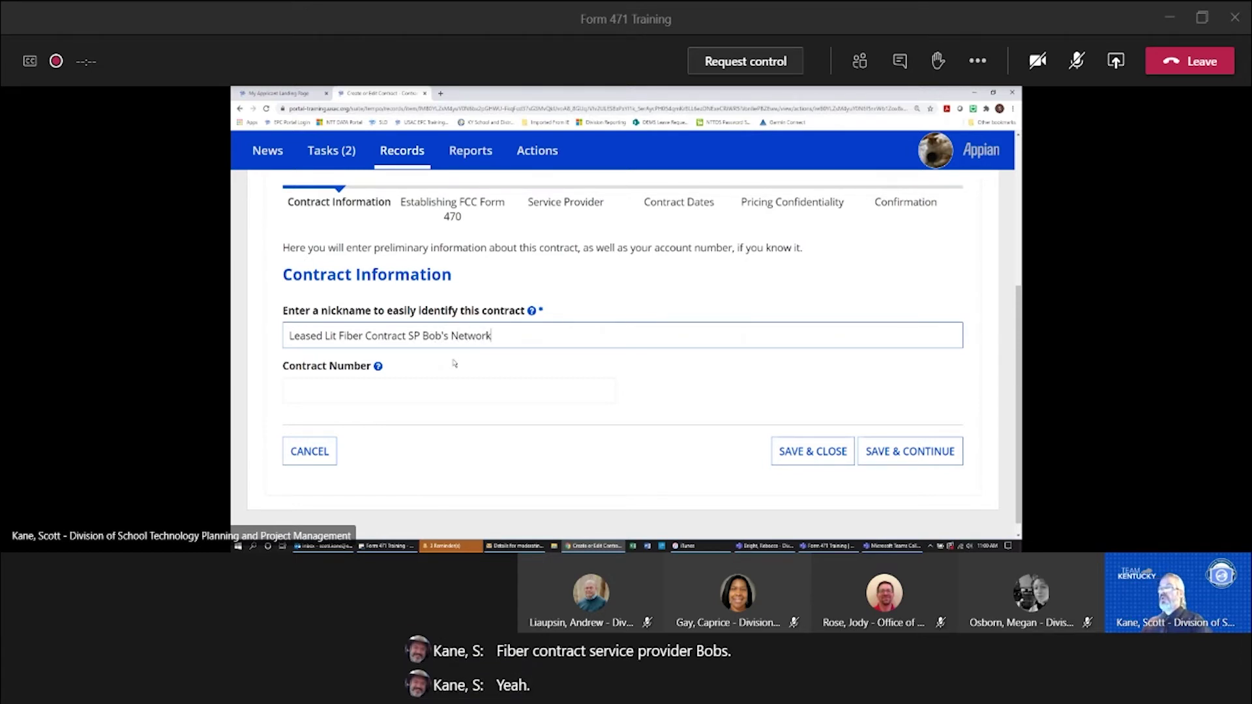
text(ob's Network)
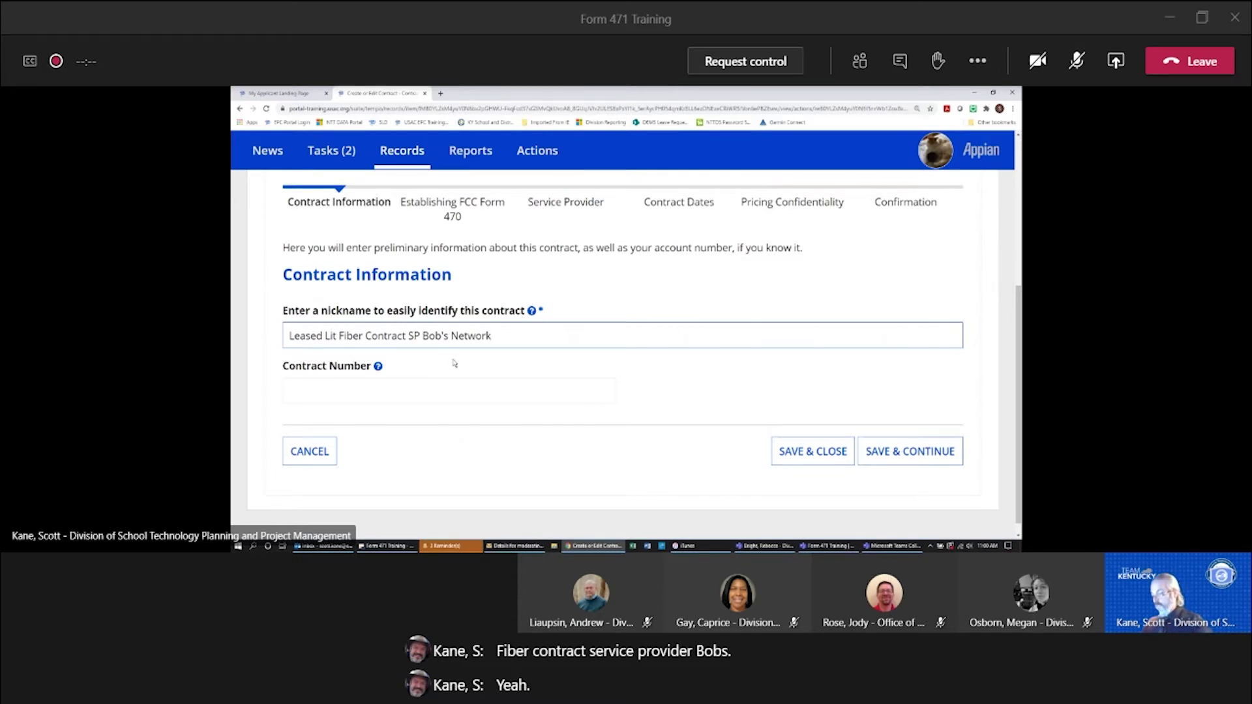
text( 20)
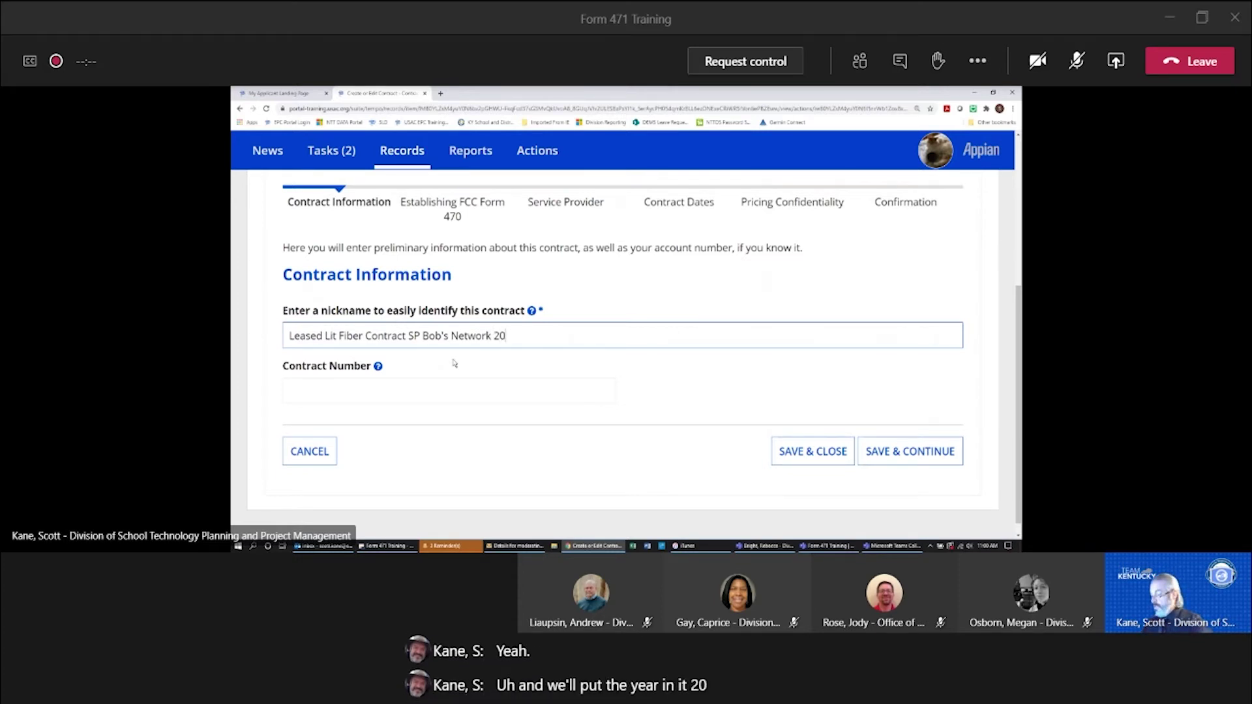
text(21-20)
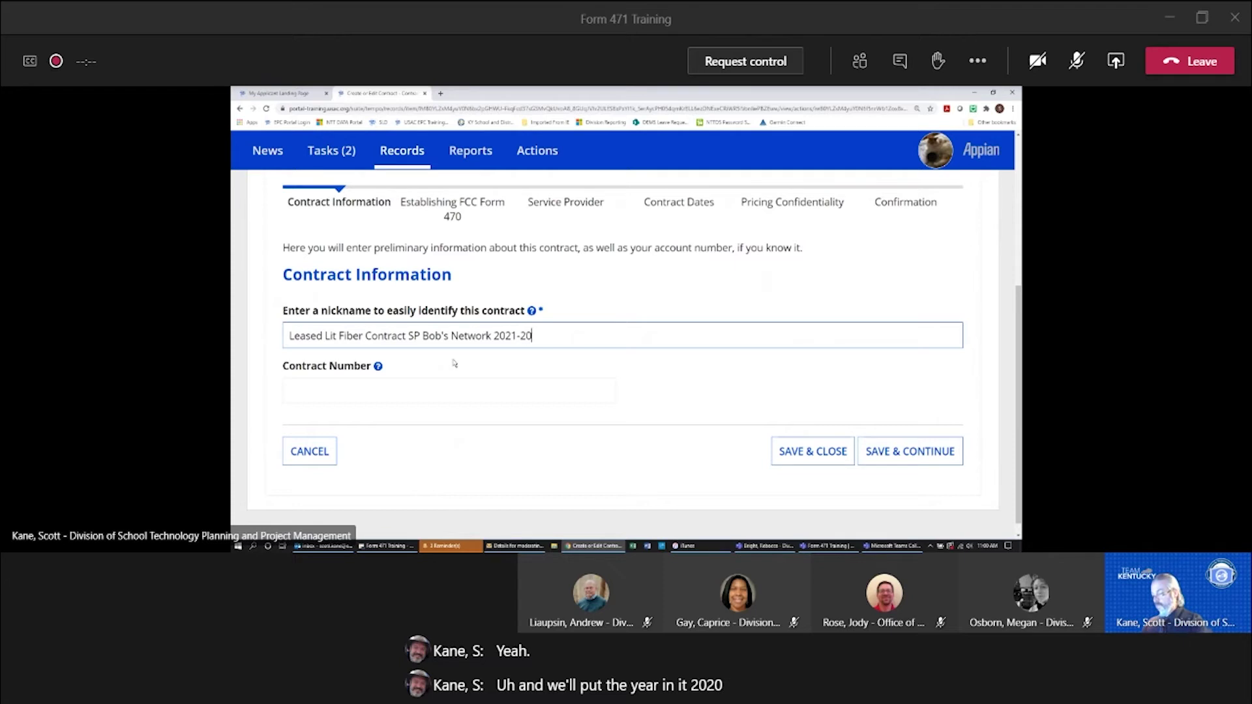
text(24)
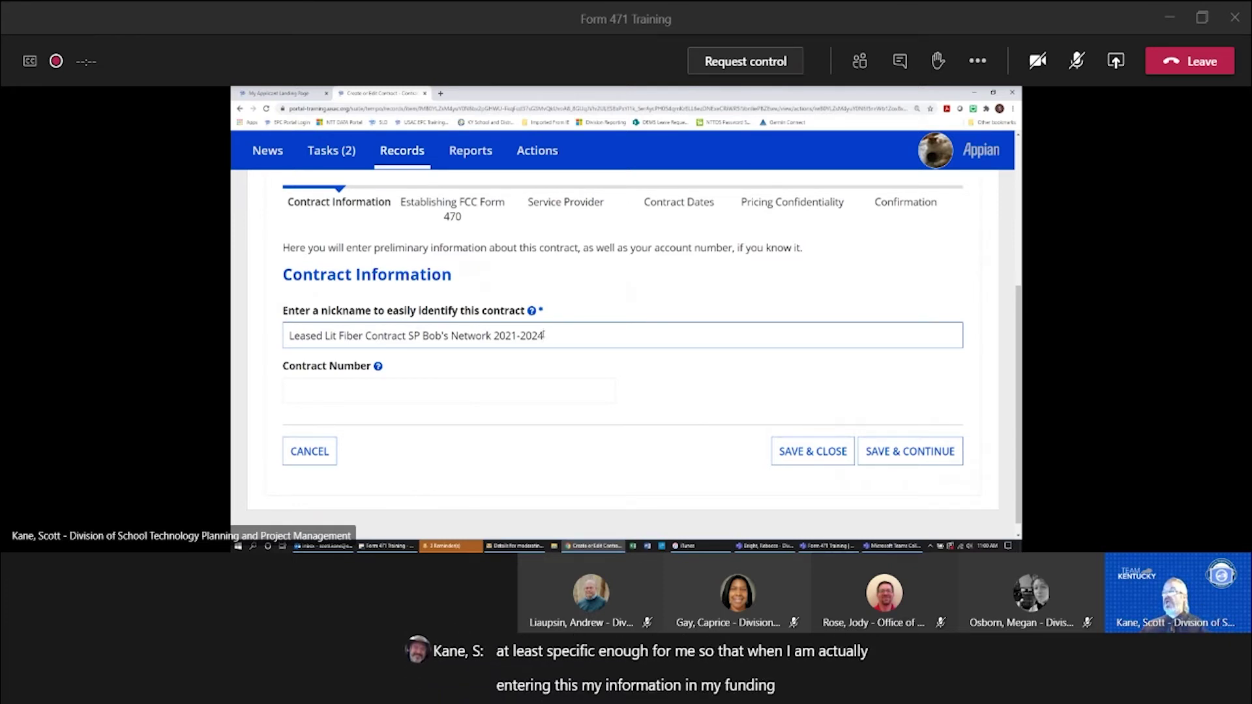
- Fill in the contract number for the leased lit fiber contract, then save and continue to the contract document question
click(393, 391)
scroll(404, 385, up, 1)
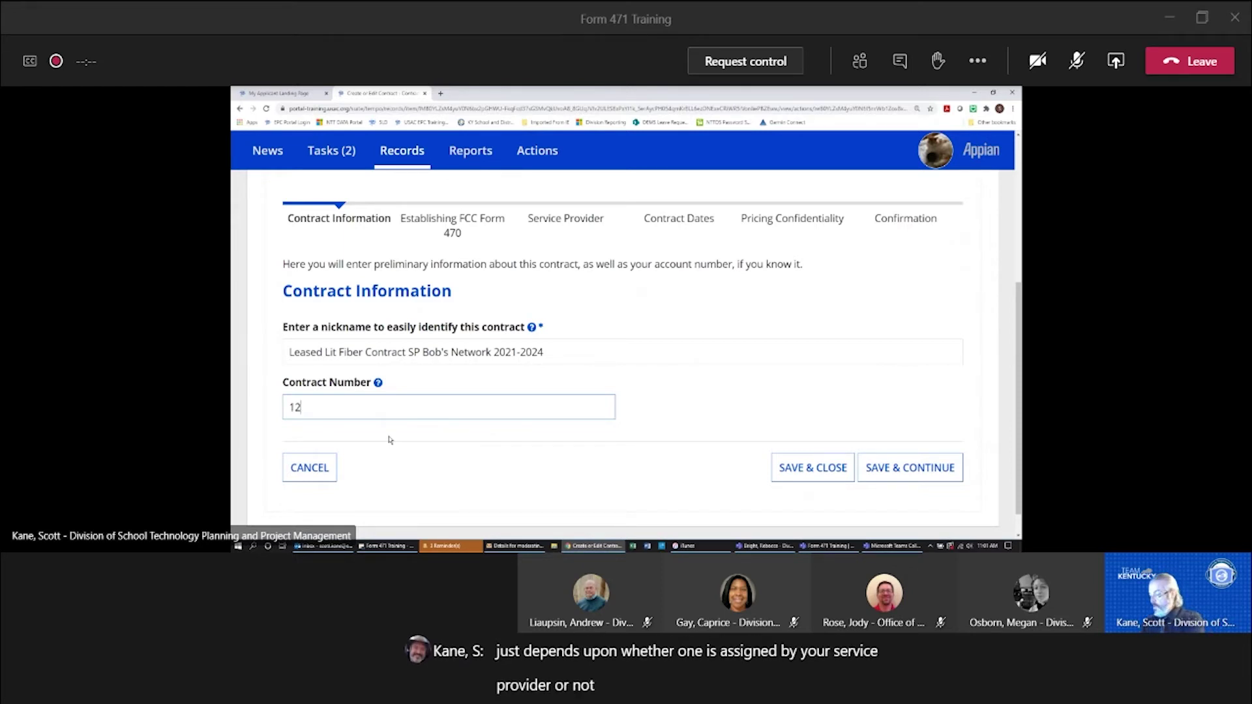
text(3-456-54321)
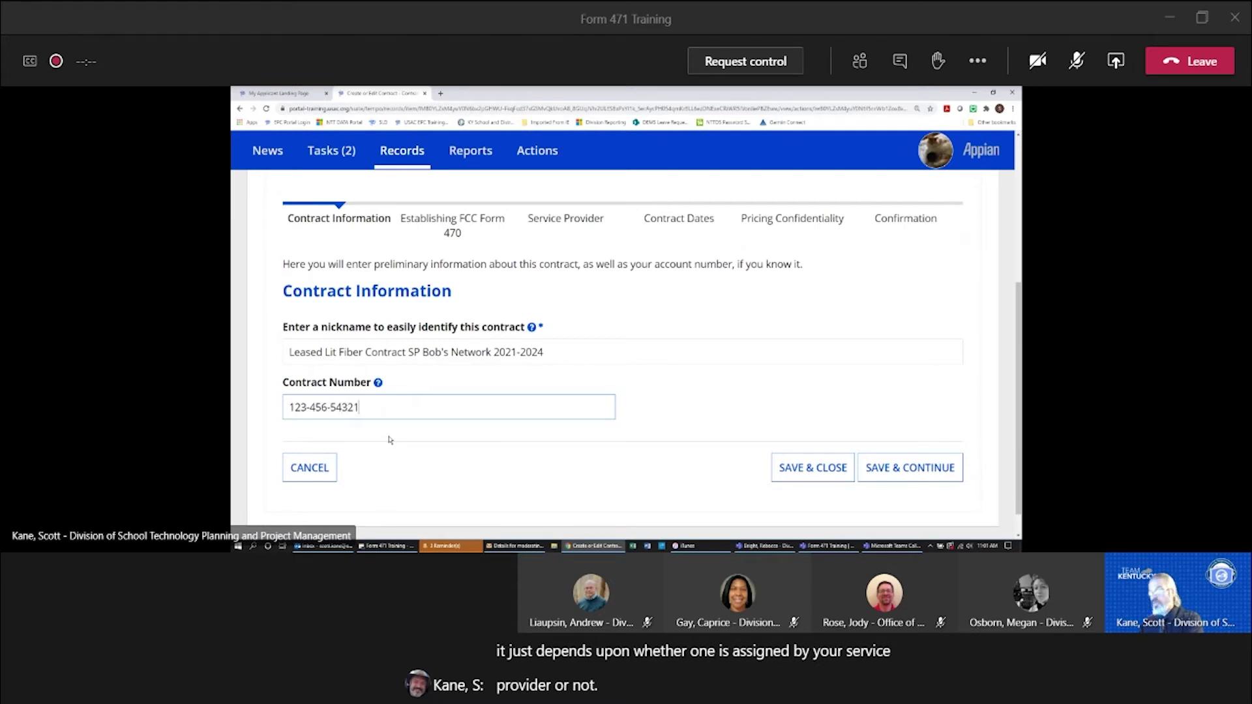
click(679, 391)
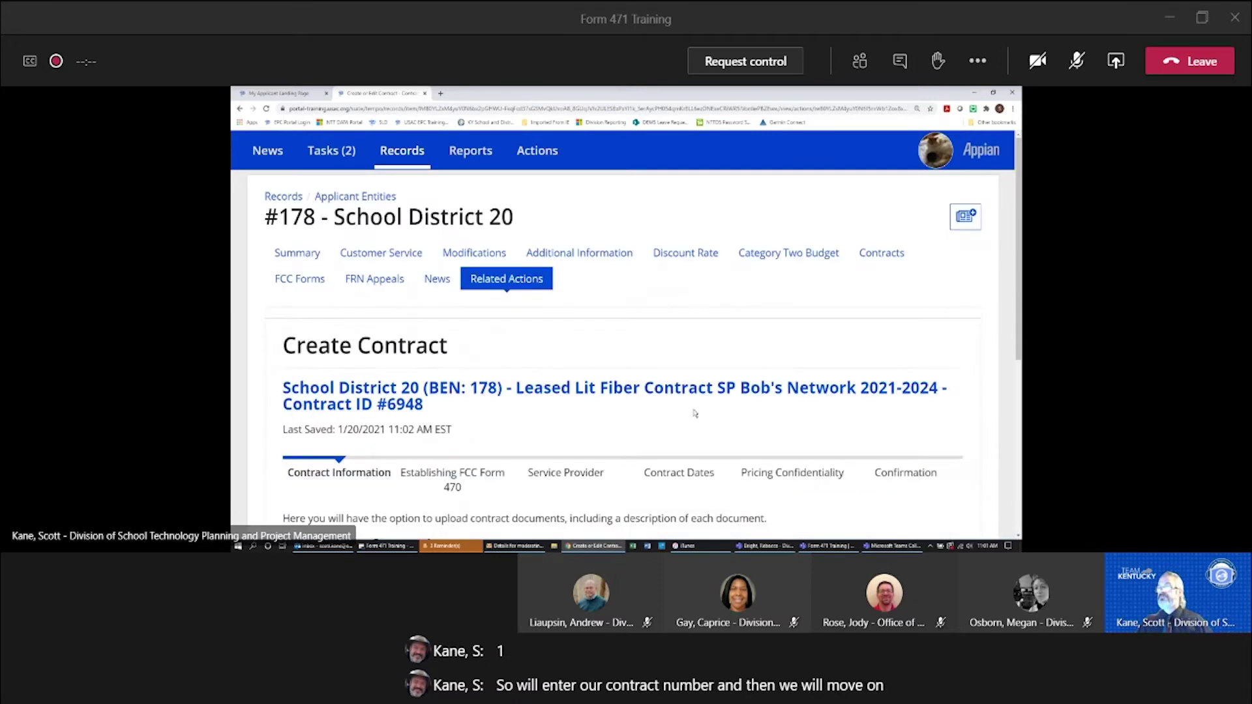
- Opt to upload contract documents, attaching the Experiment file twice with the descriptions "Copy of the Contract" and "Supplemental Pricing Sheet"
scroll(594, 389, down, 4)
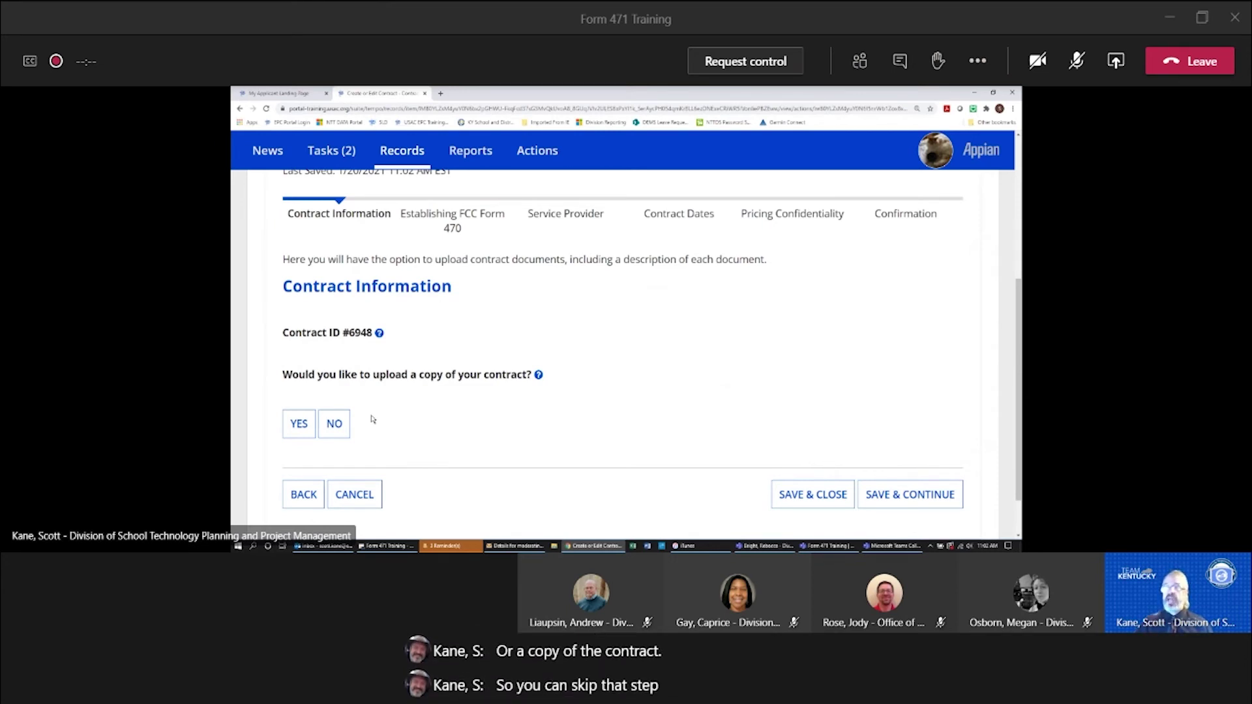
click(312, 424)
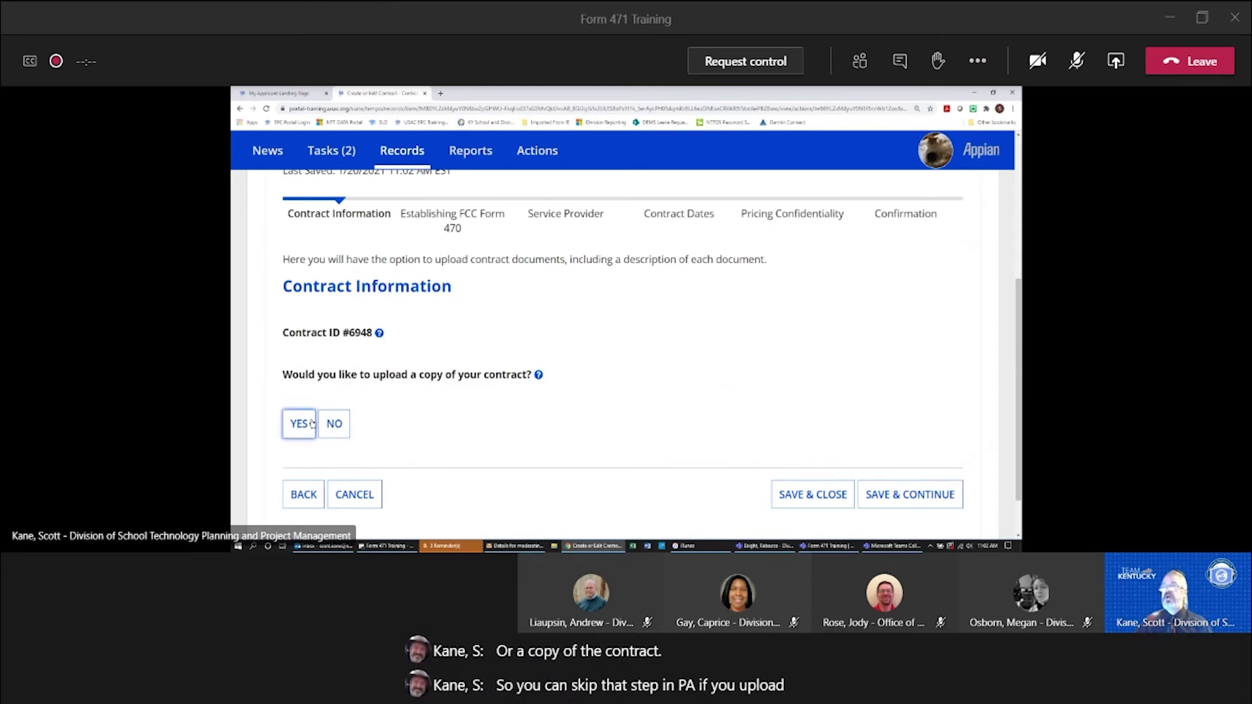
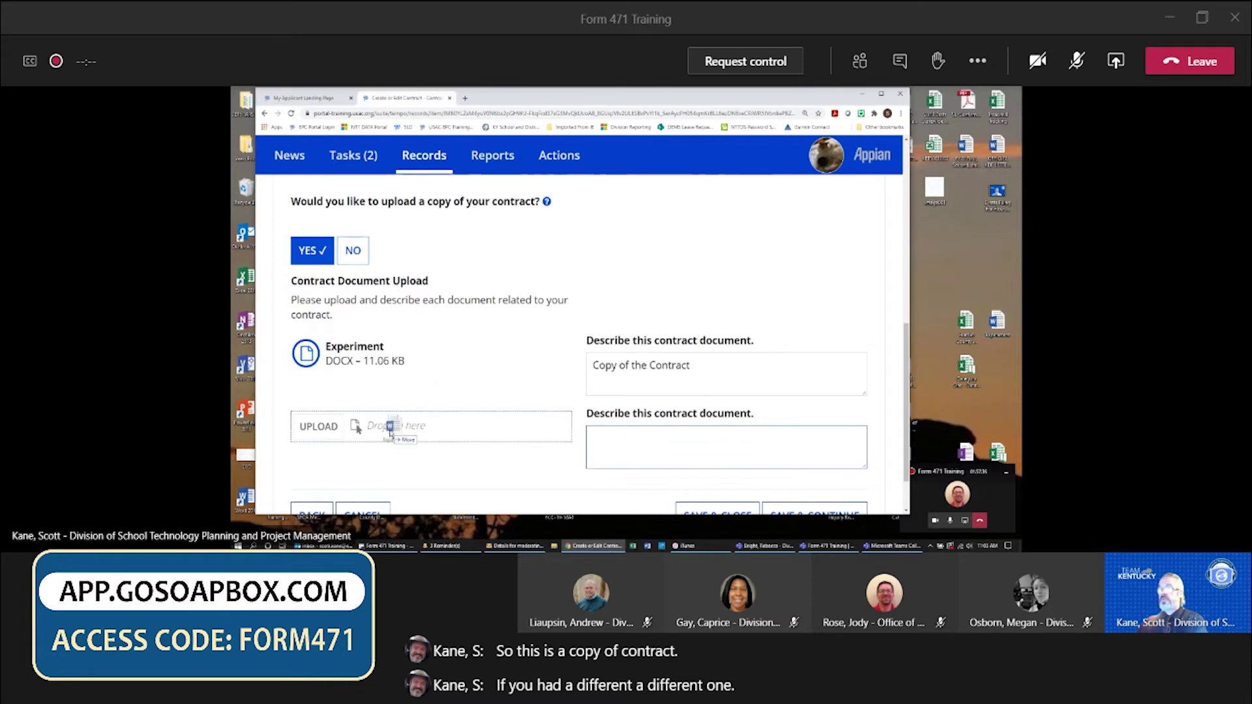
click(633, 438)
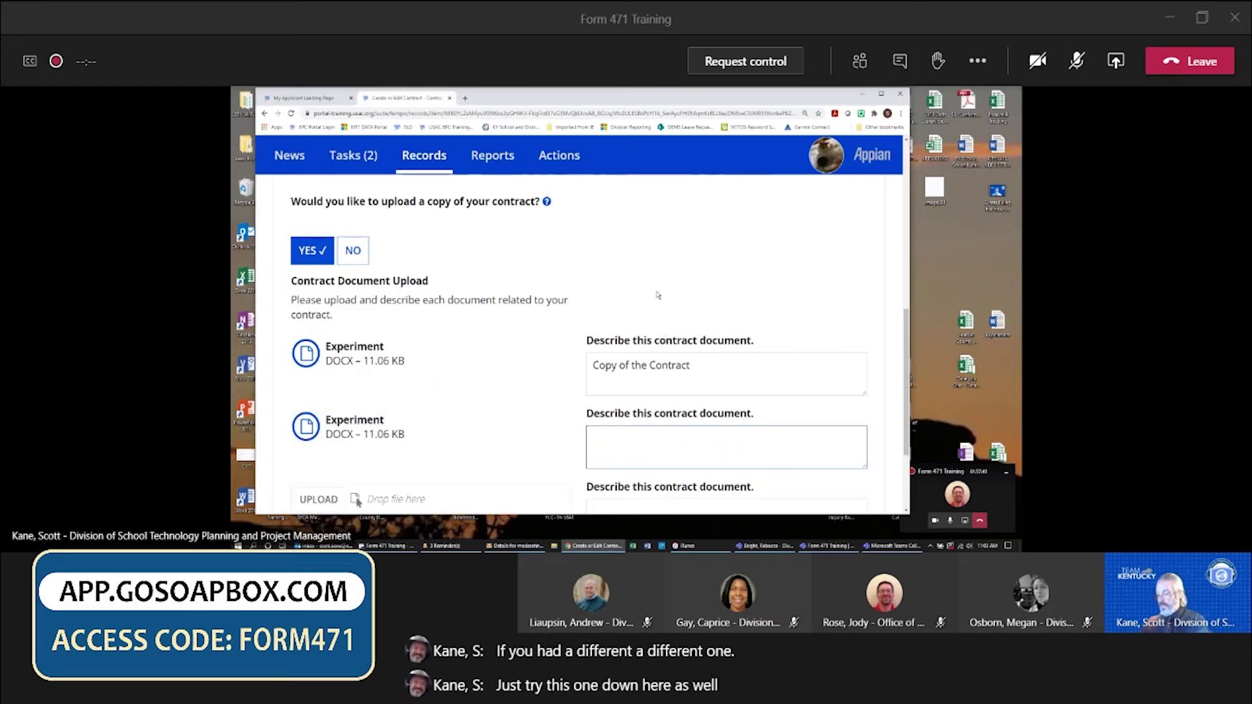
text(Supplemental Pricing)
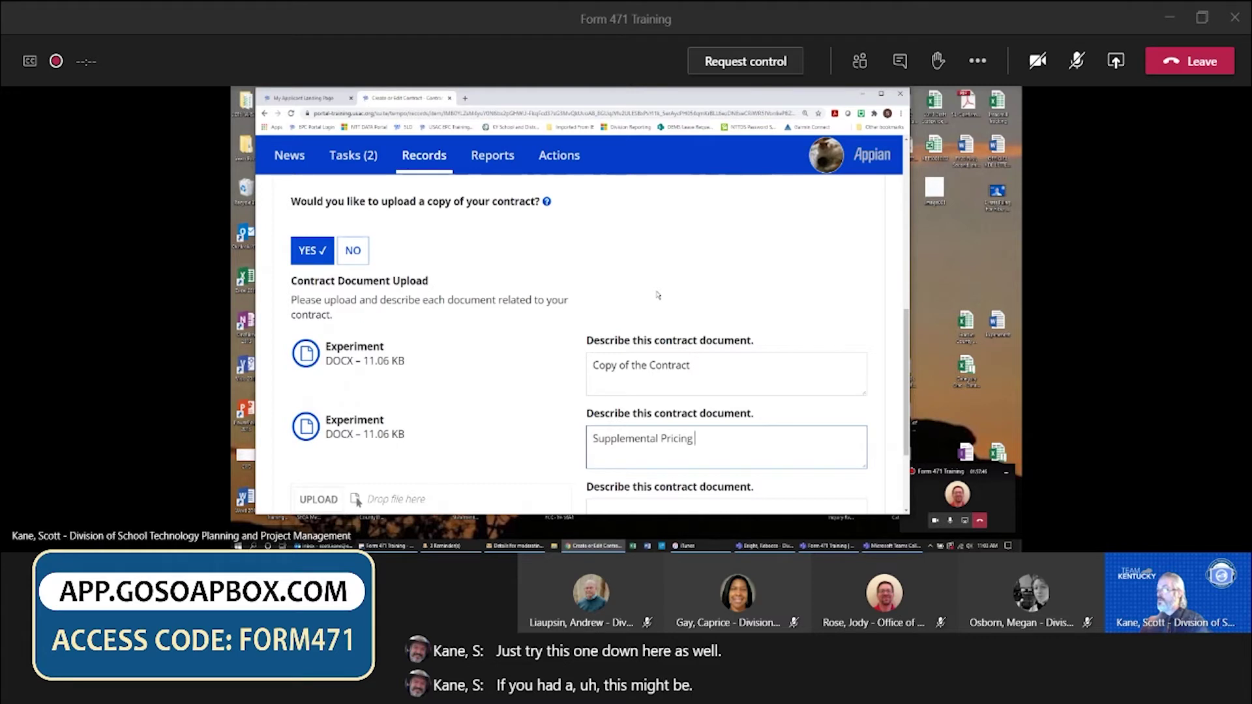
text(Sheet)
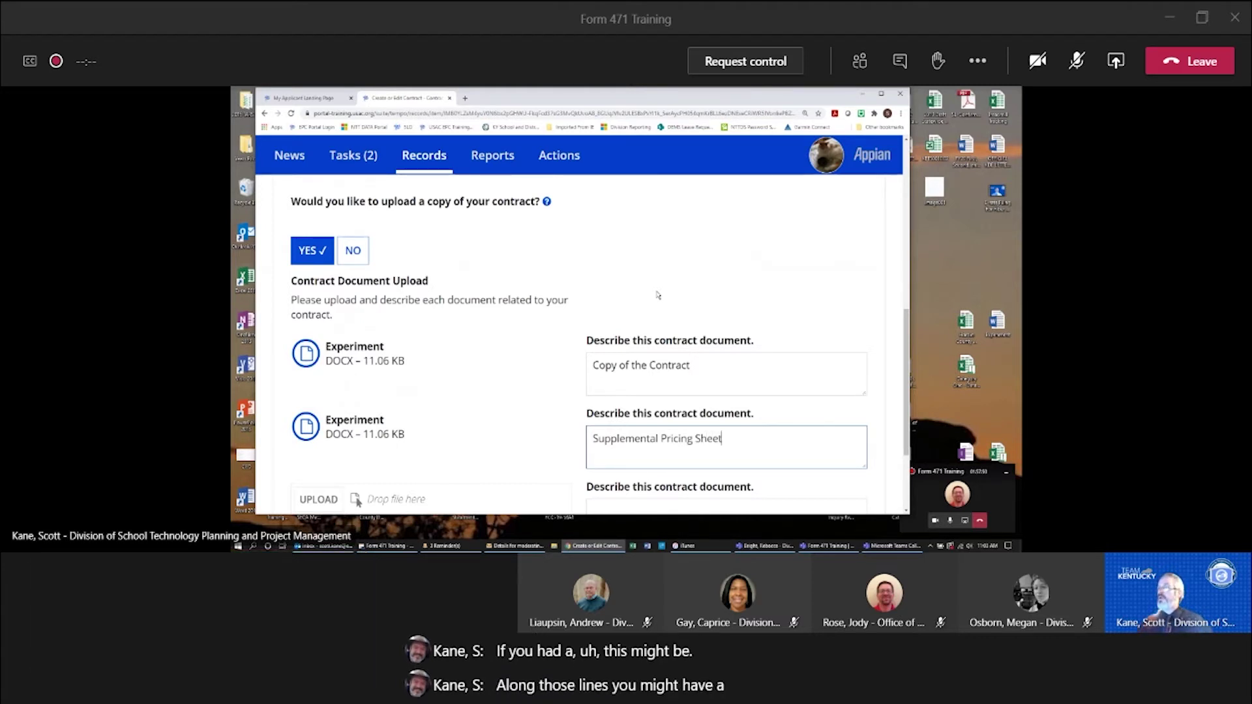
click(674, 293)
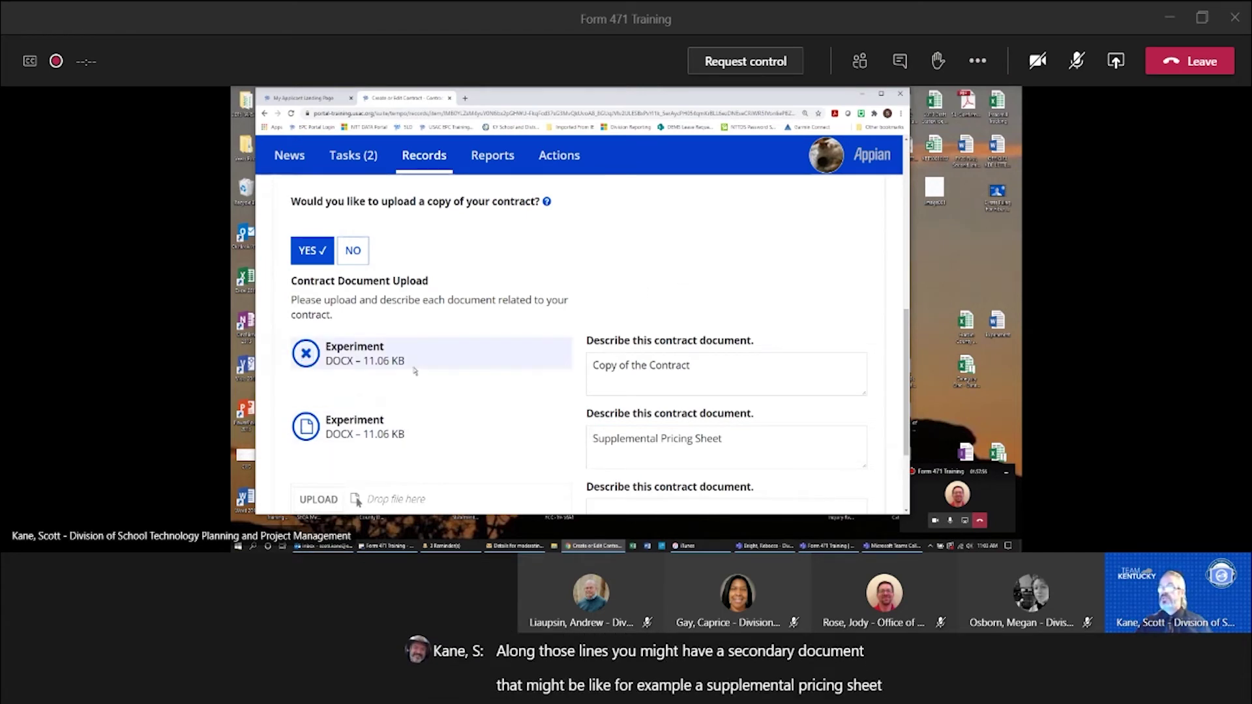
scroll(655, 251, down, 1)
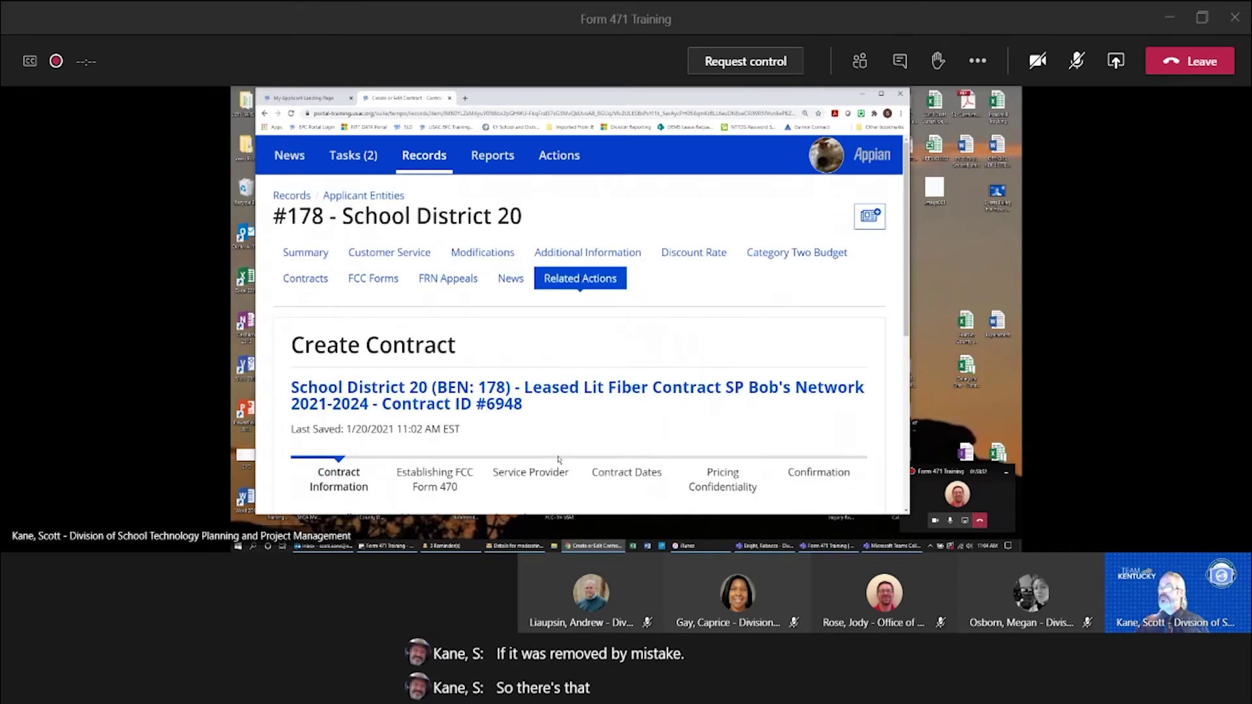
- Answer No to the contract being based on a State Master Contract and No to a multiple award schedule
scroll(618, 363, down, 3)
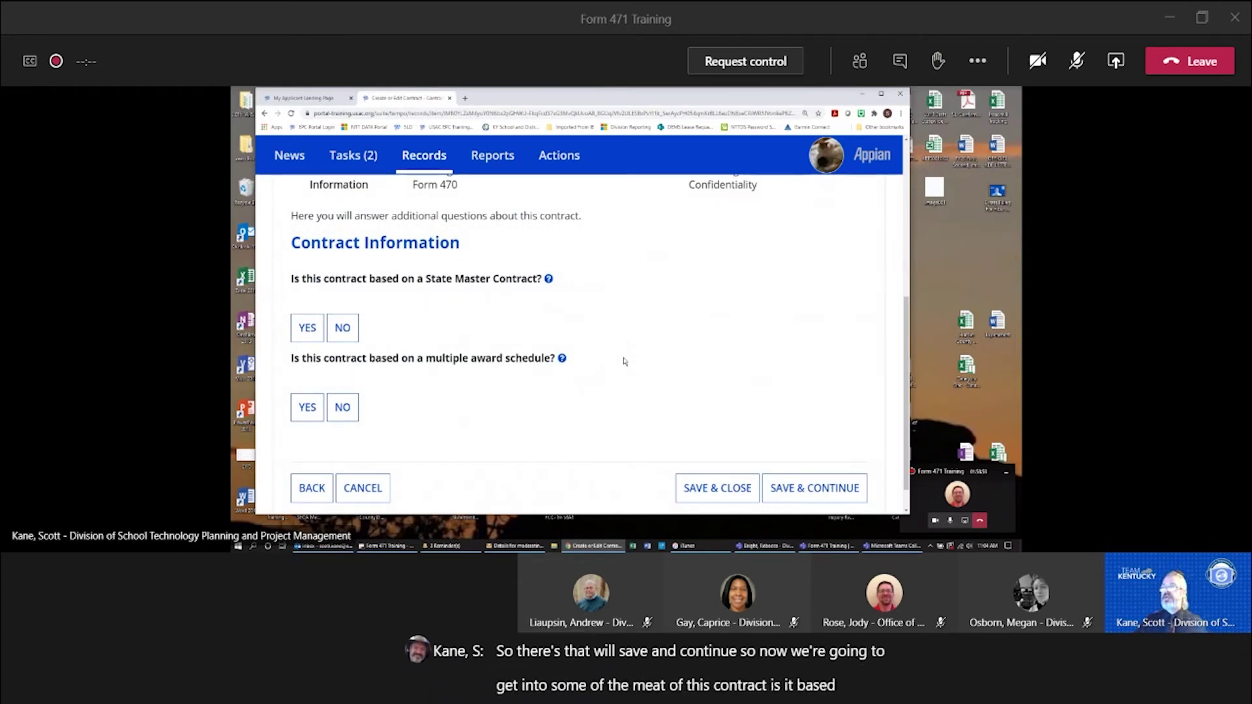
click(343, 337)
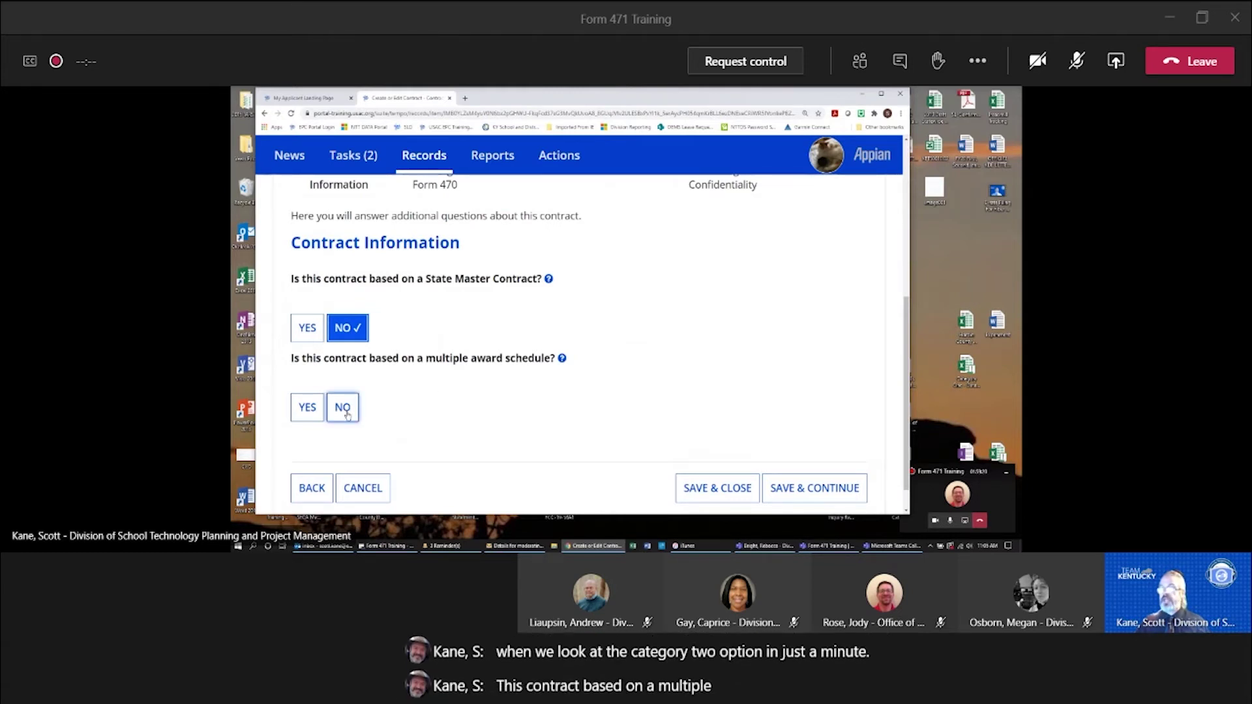
click(344, 412)
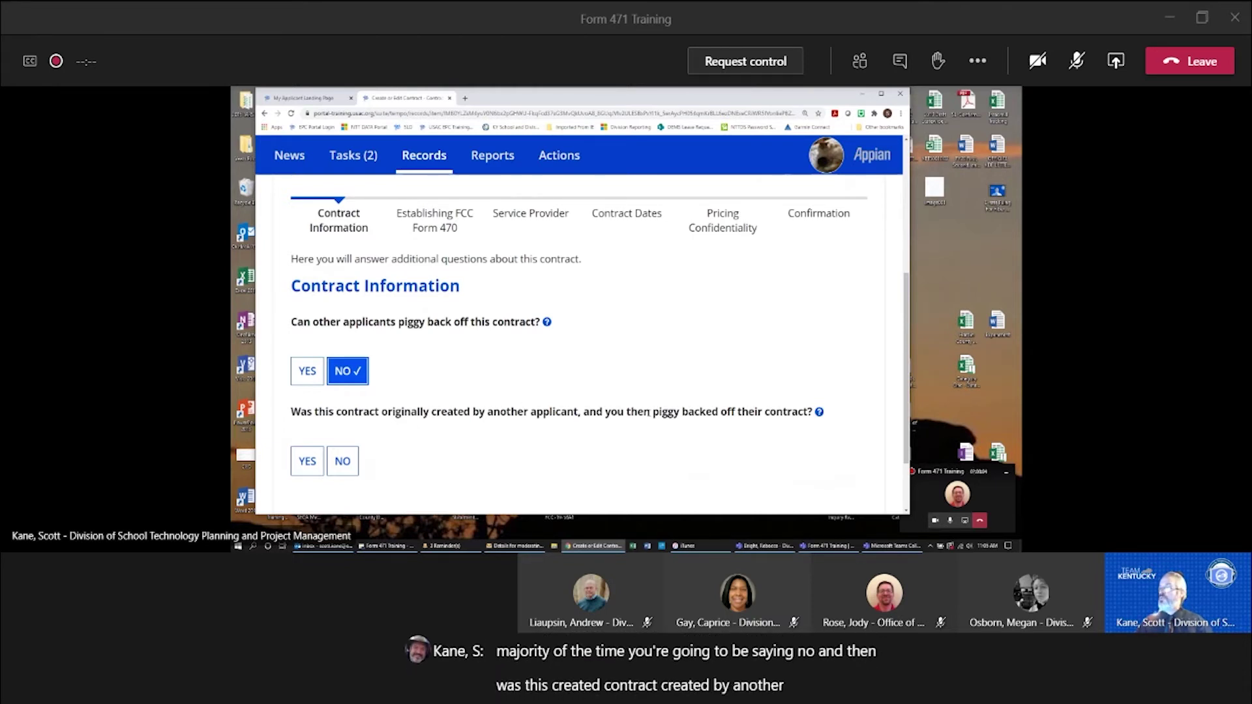
- Answer No to both piggybacking questions, then save and continue to the Establishing FCC Form 470 section
mouse_move(820, 413)
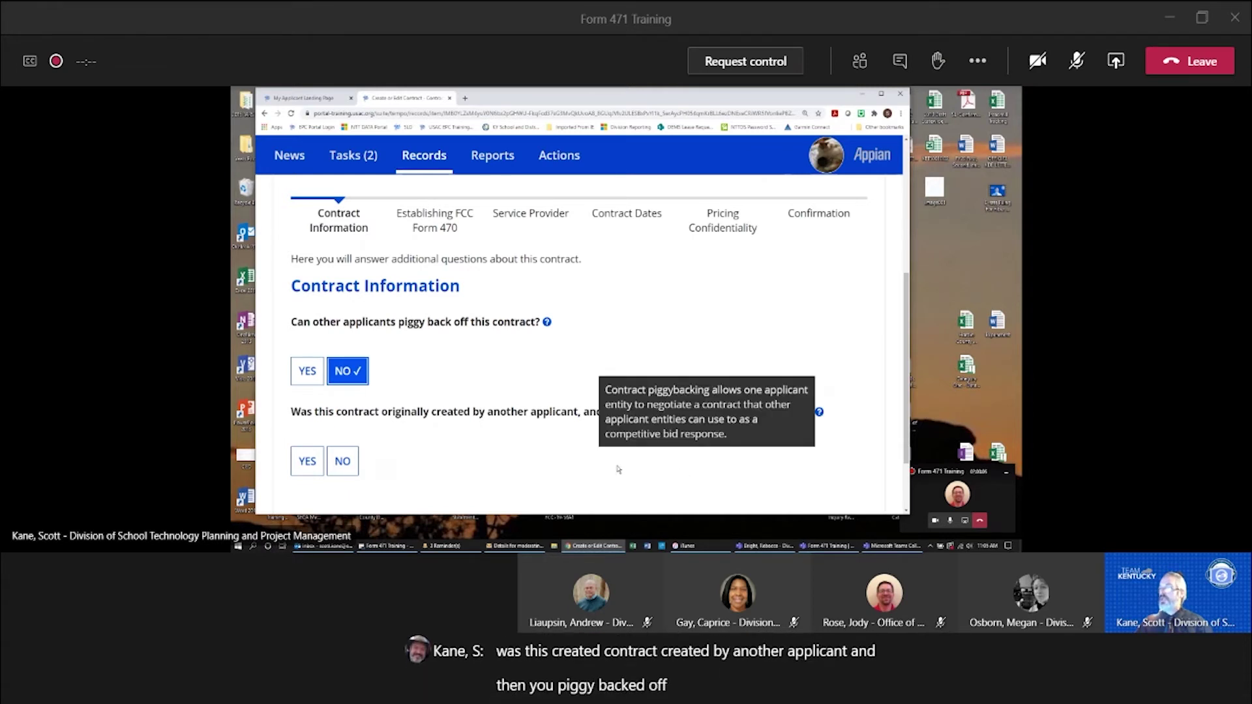
click(348, 463)
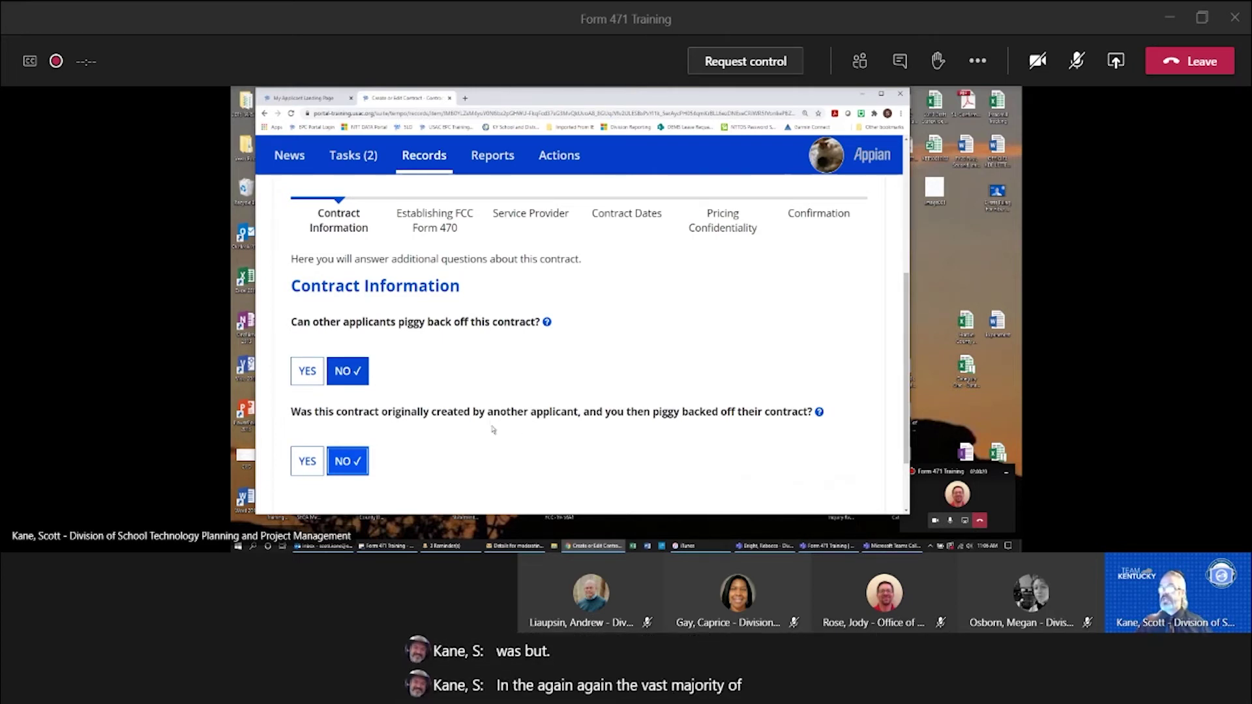
scroll(500, 436, down, 1)
scroll(500, 435, down, 1)
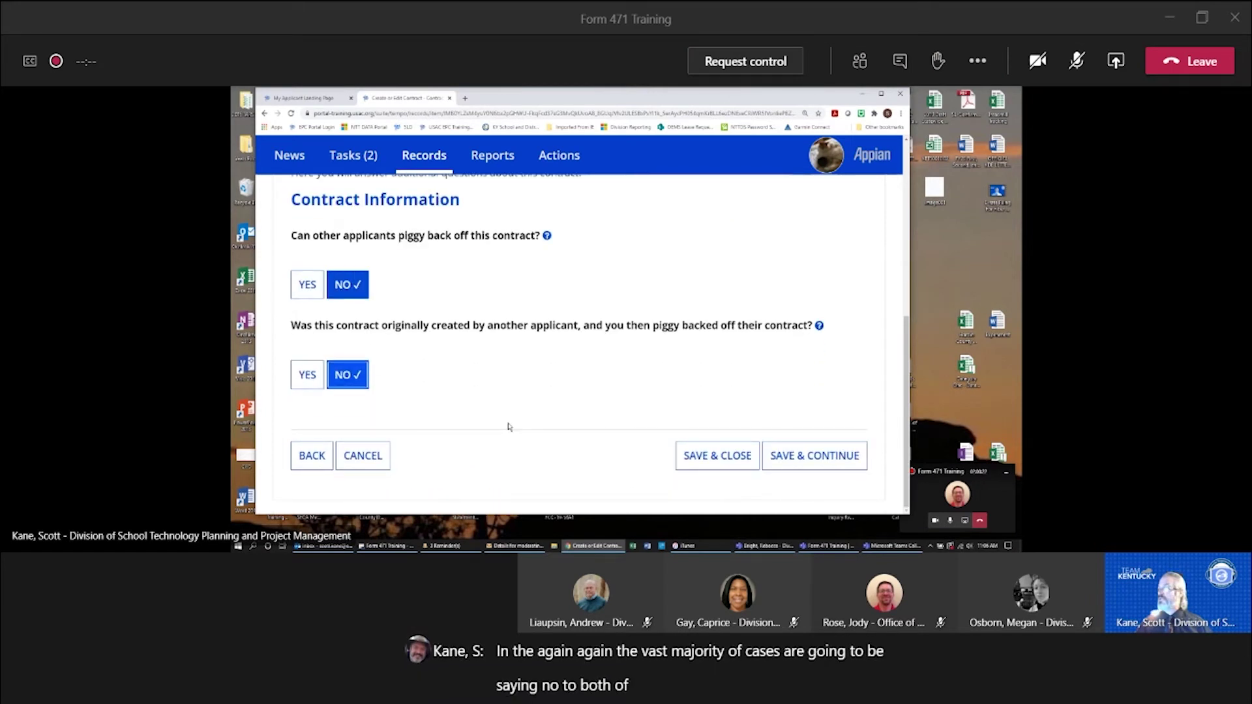
click(811, 456)
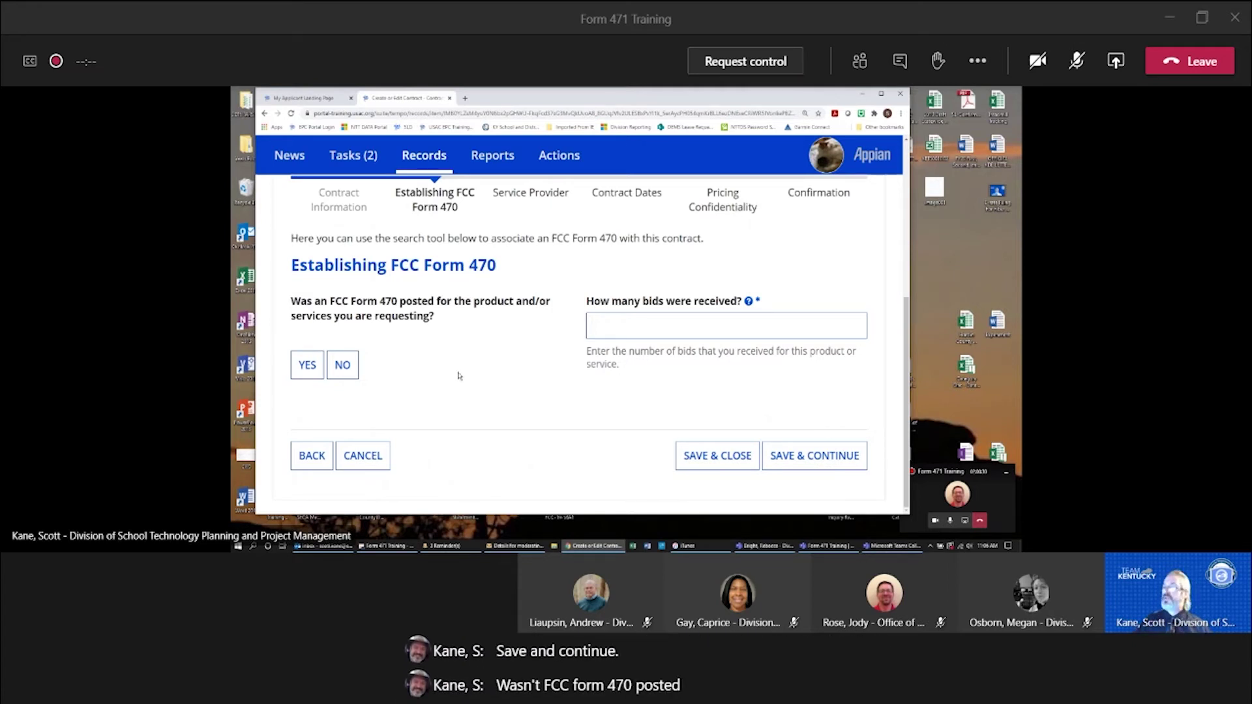
- State that an FCC Form 470 was posted for the requested services, and that it was not posted prior to Funding Year 2016
click(316, 369)
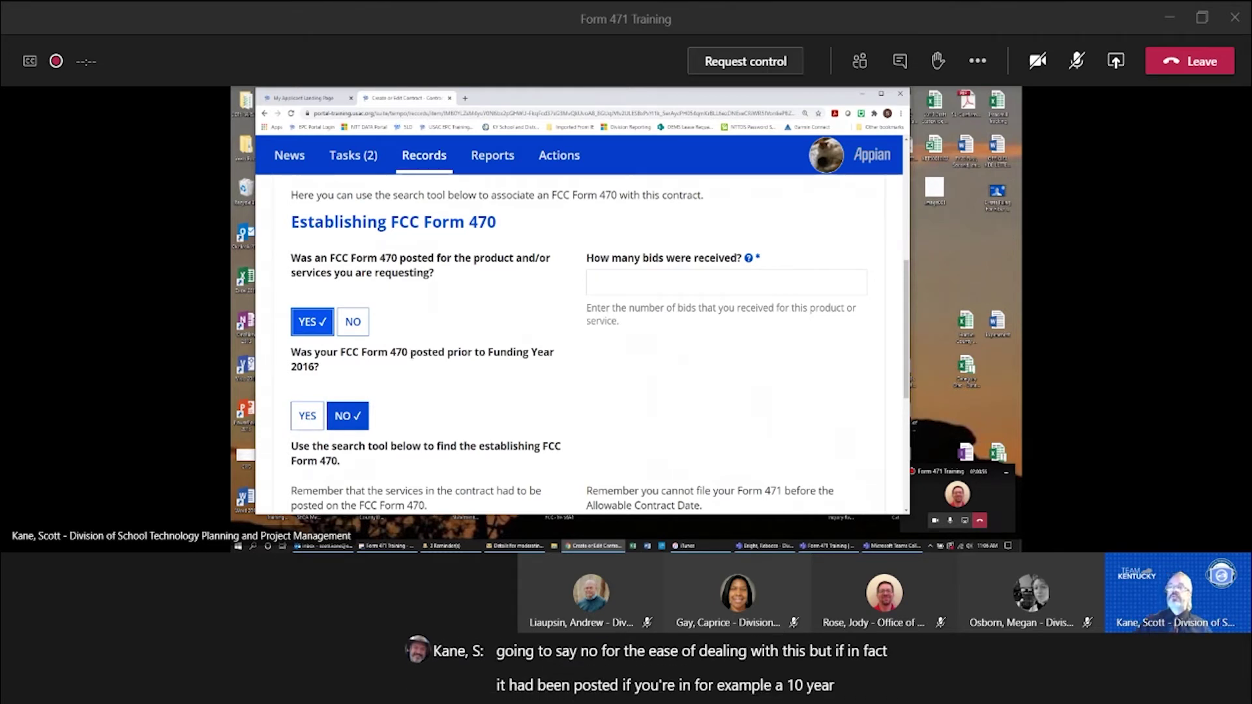
click(308, 417)
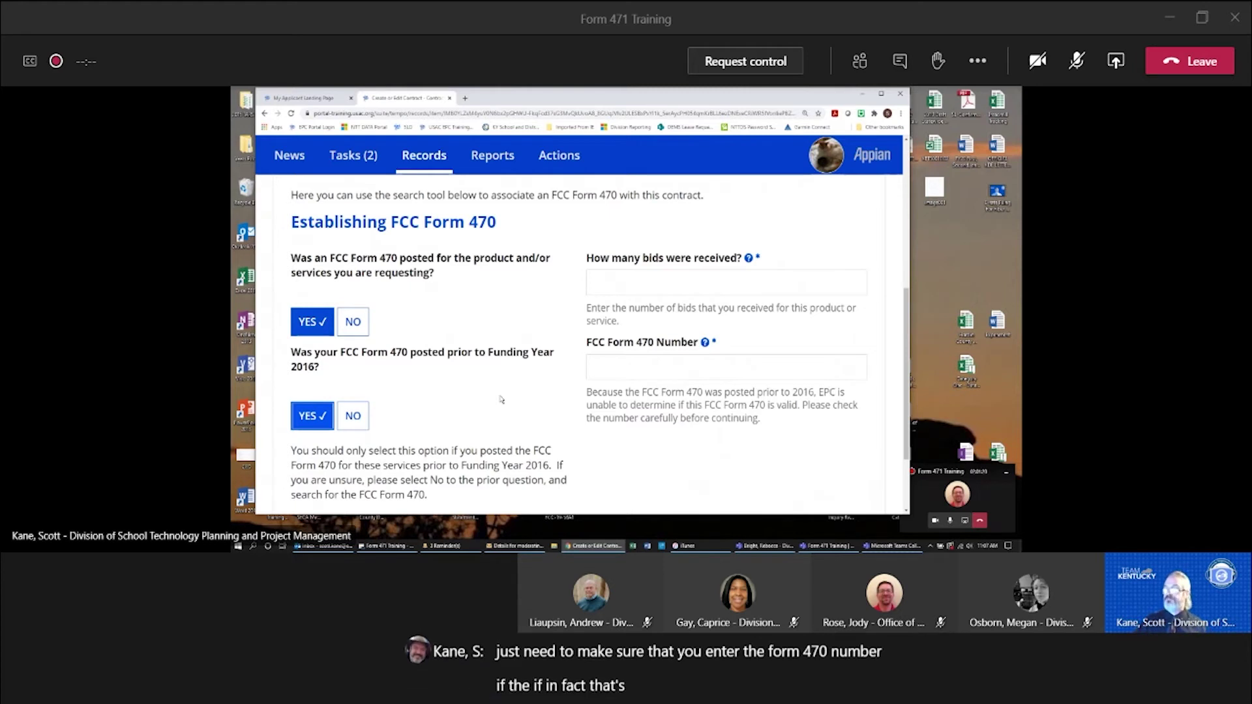
click(353, 417)
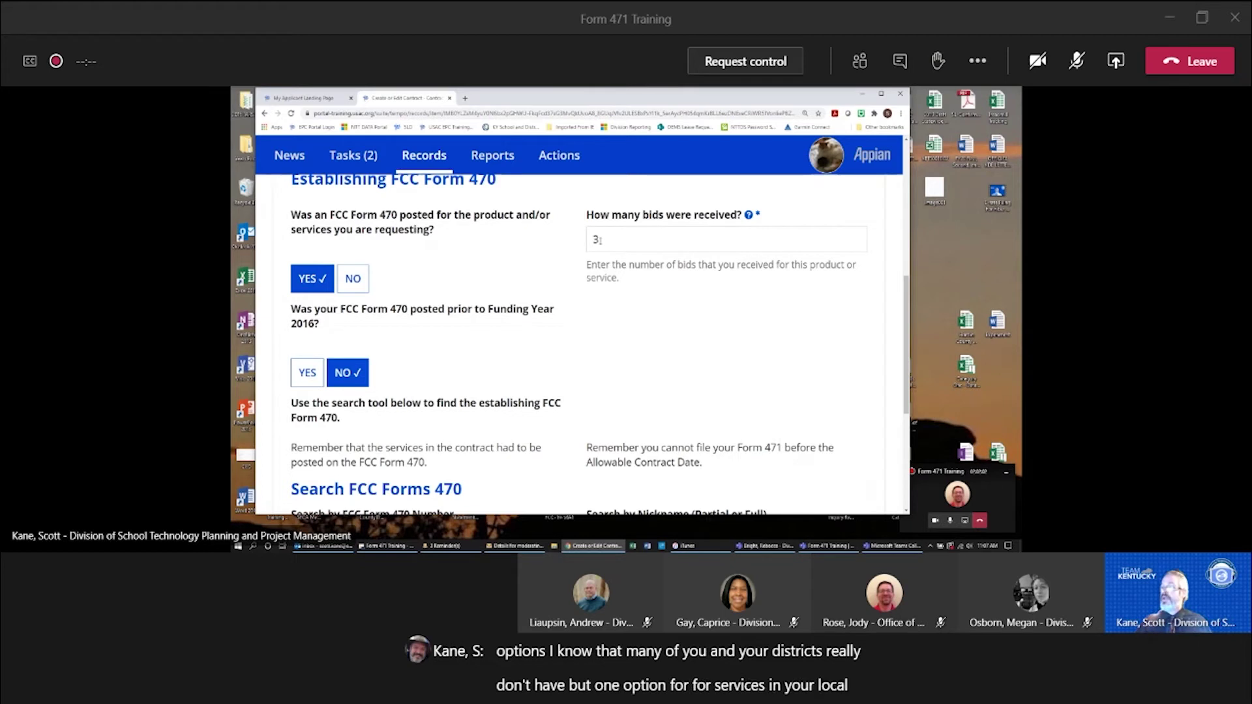
- Set the number of bids received for the product or service to 3
double_click(600, 239)
text(1)
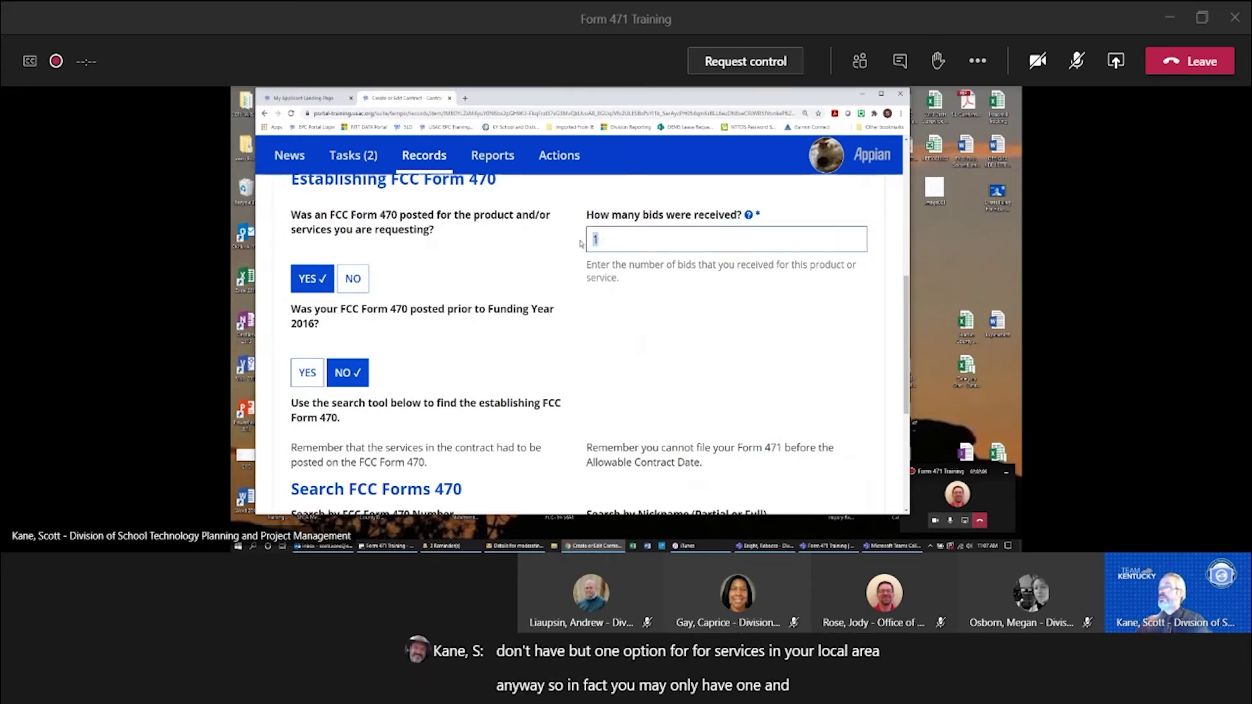
text(23)
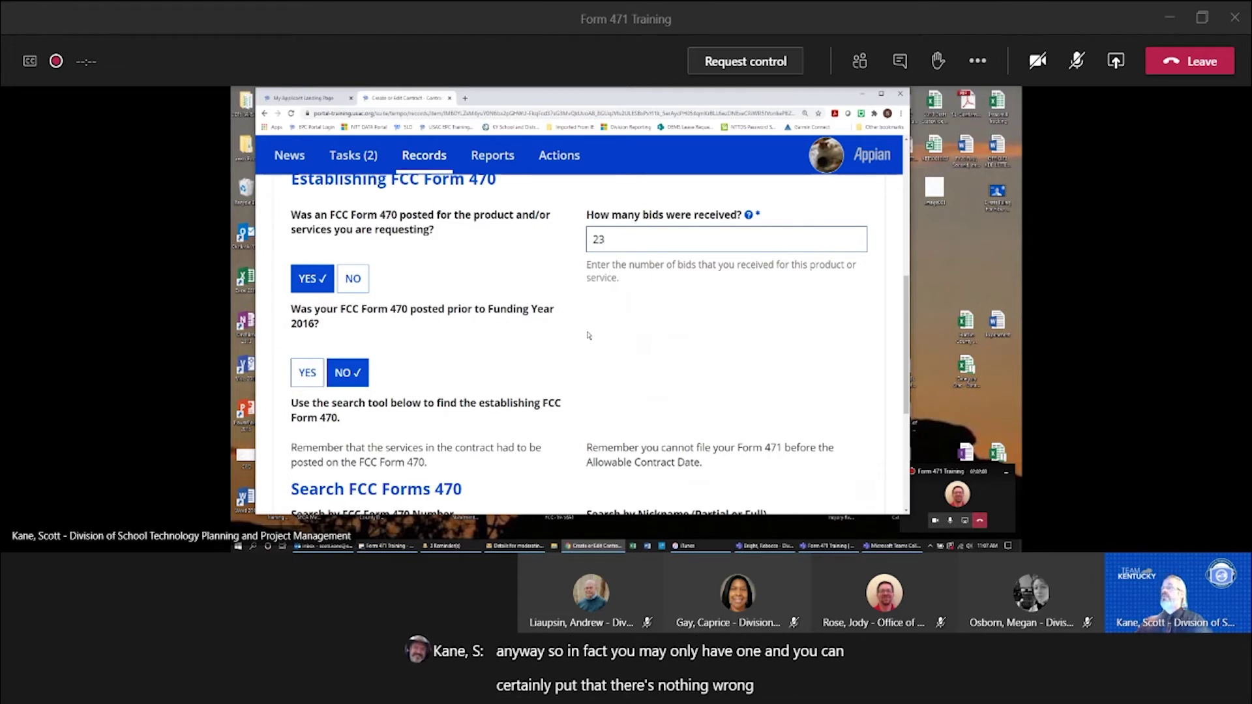
key(BackSpace)
key(BackSpace)
text(3)
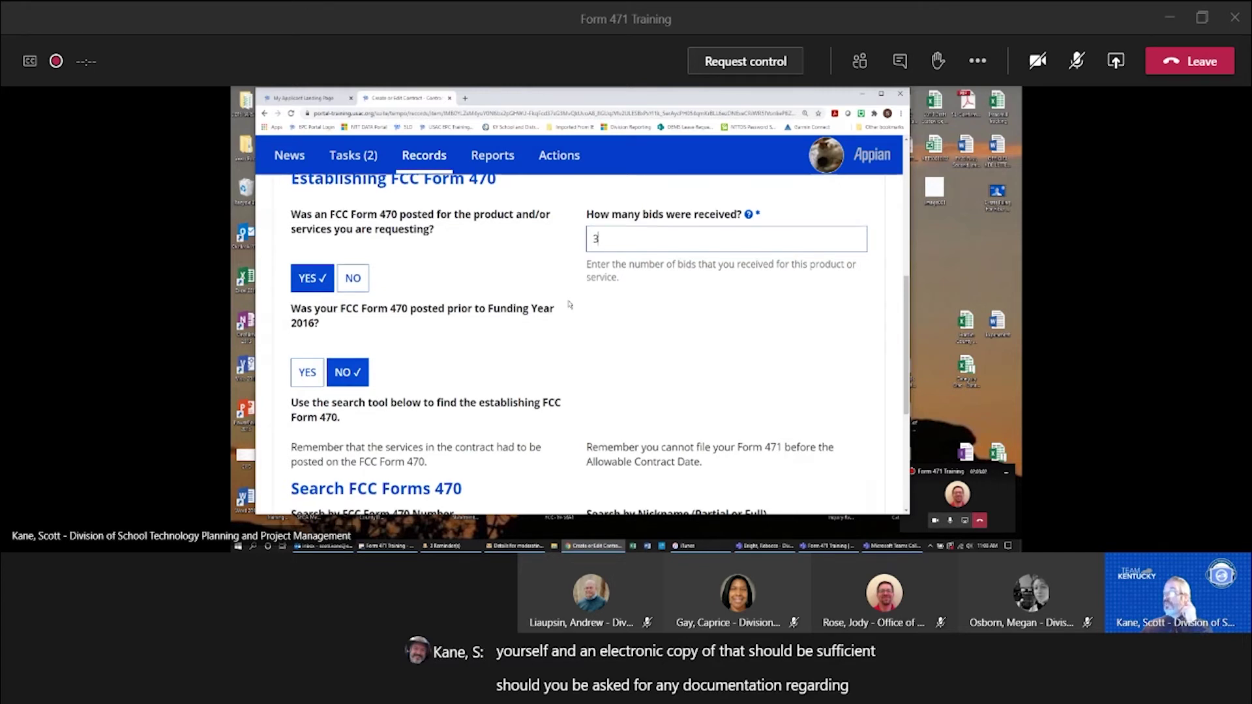
- Search the FCC Forms 470 by the prefilled BEN 178
scroll(569, 304, down, 2)
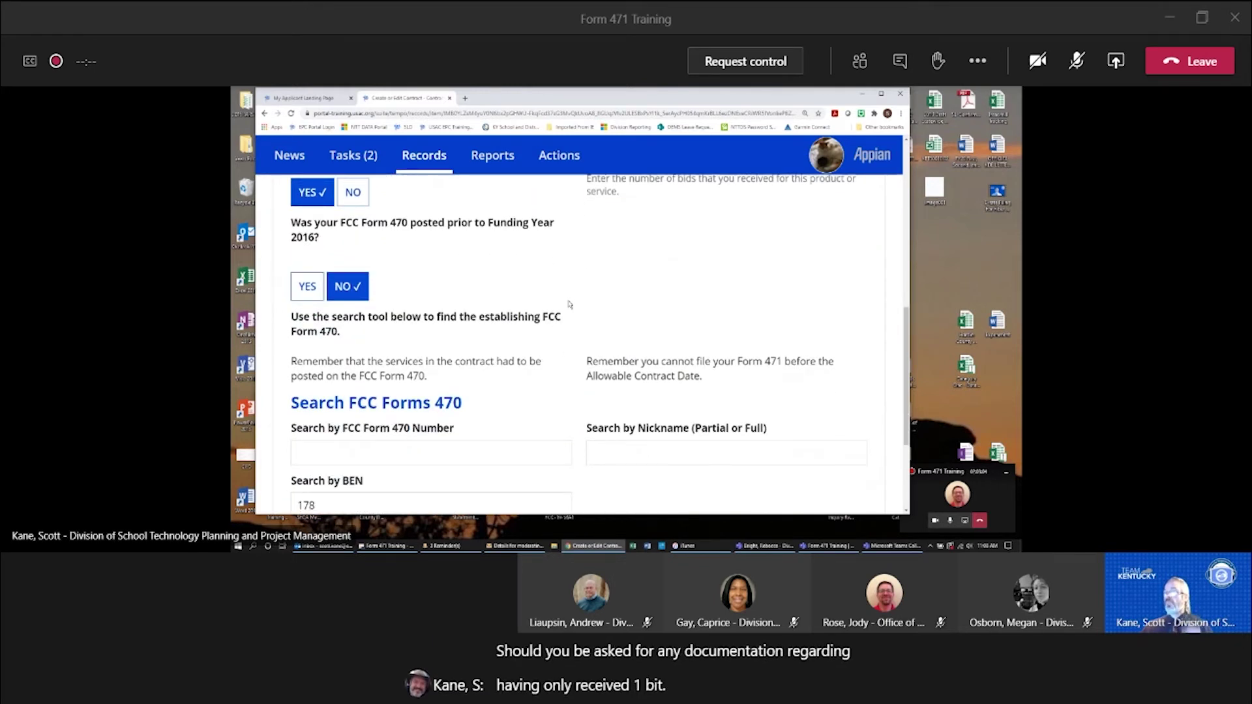
scroll(569, 304, down, 2)
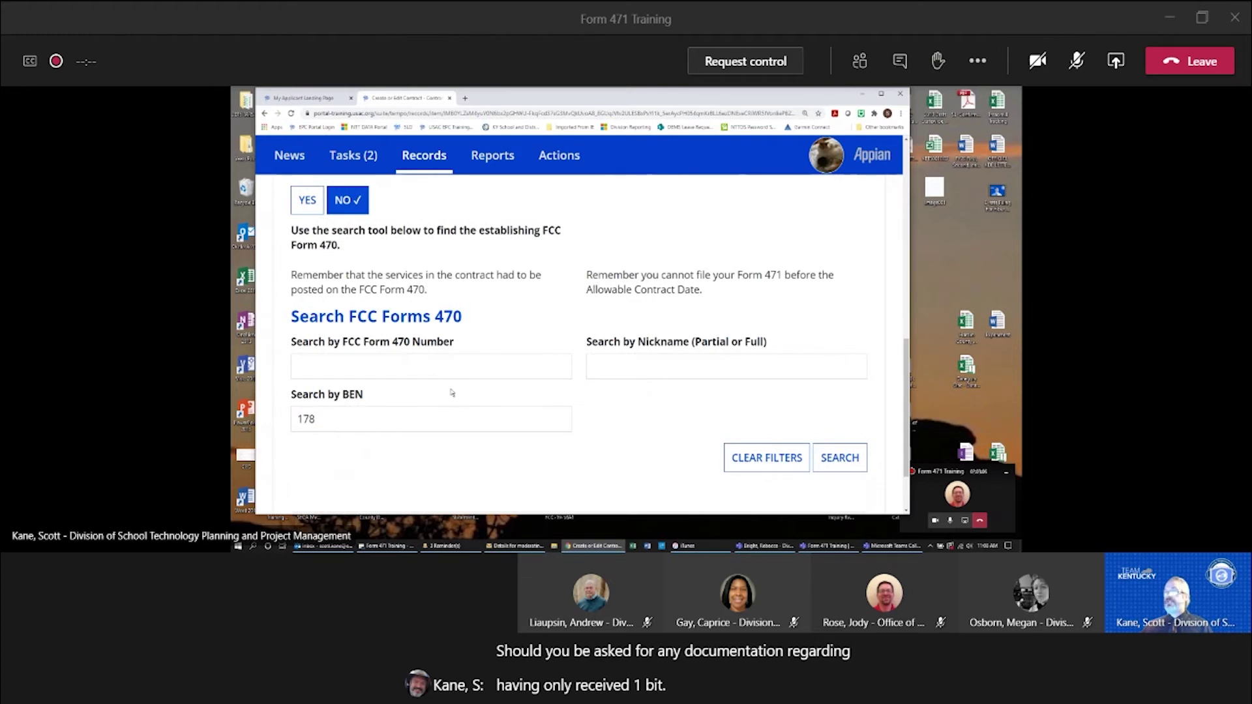
click(835, 461)
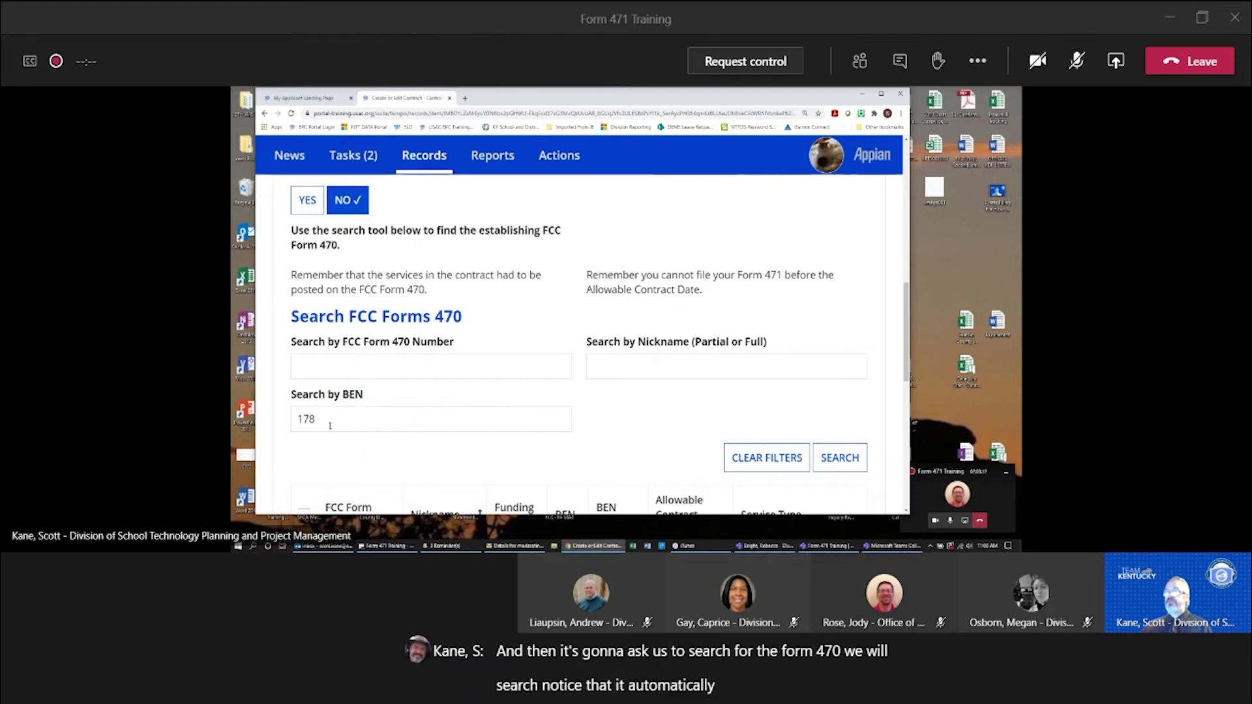
- Select the Funding Year 2019 form nicknamed 2019 Fiber as the contract's establishing FCC Form 470
scroll(336, 443, down, 2)
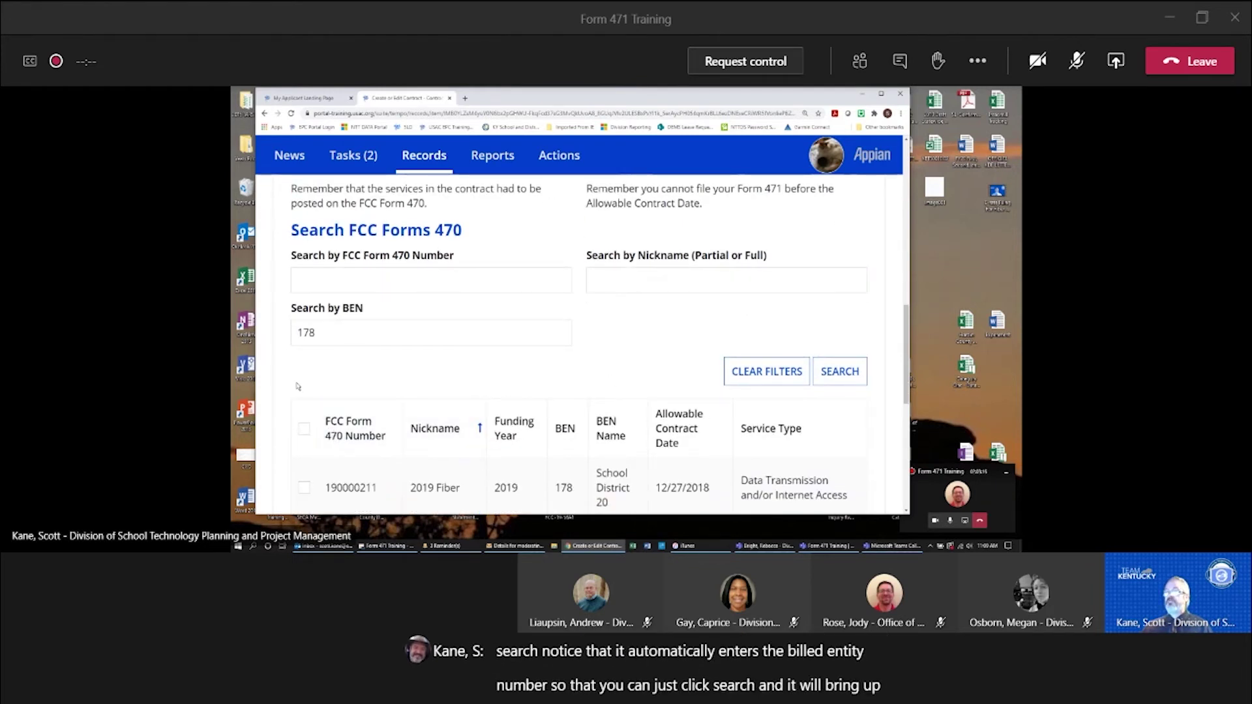
scroll(279, 382, down, 1)
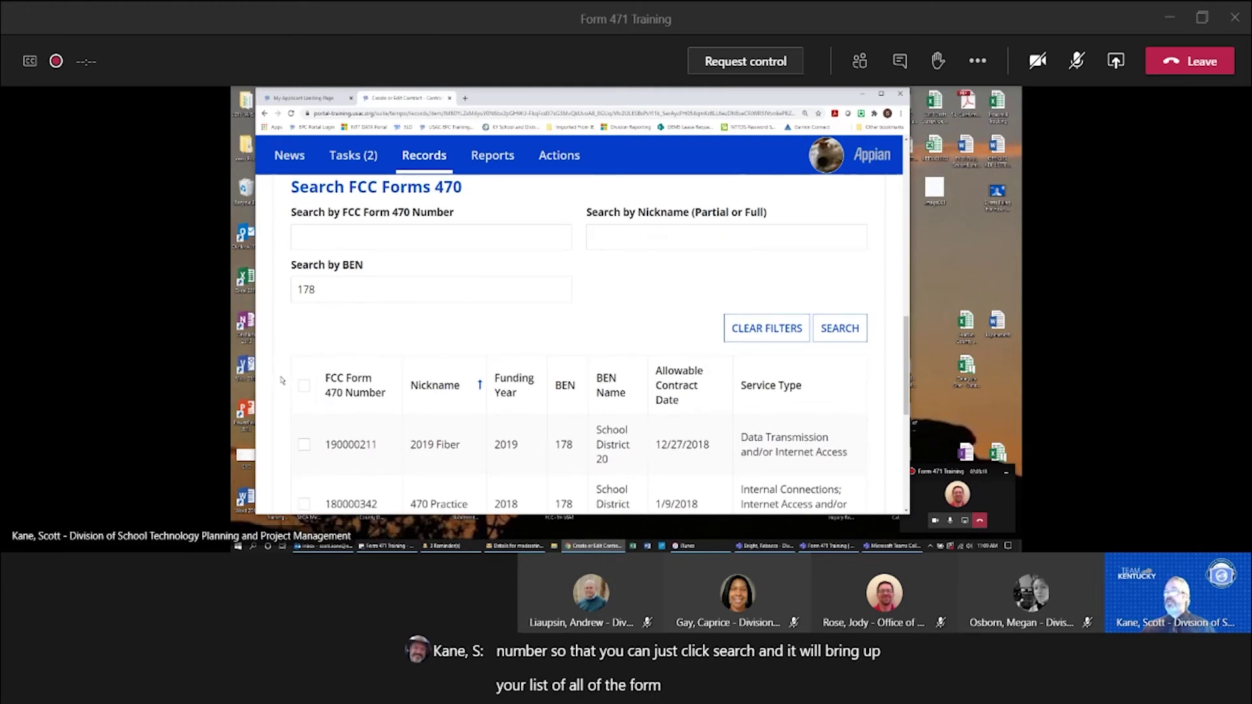
scroll(282, 381, down, 2)
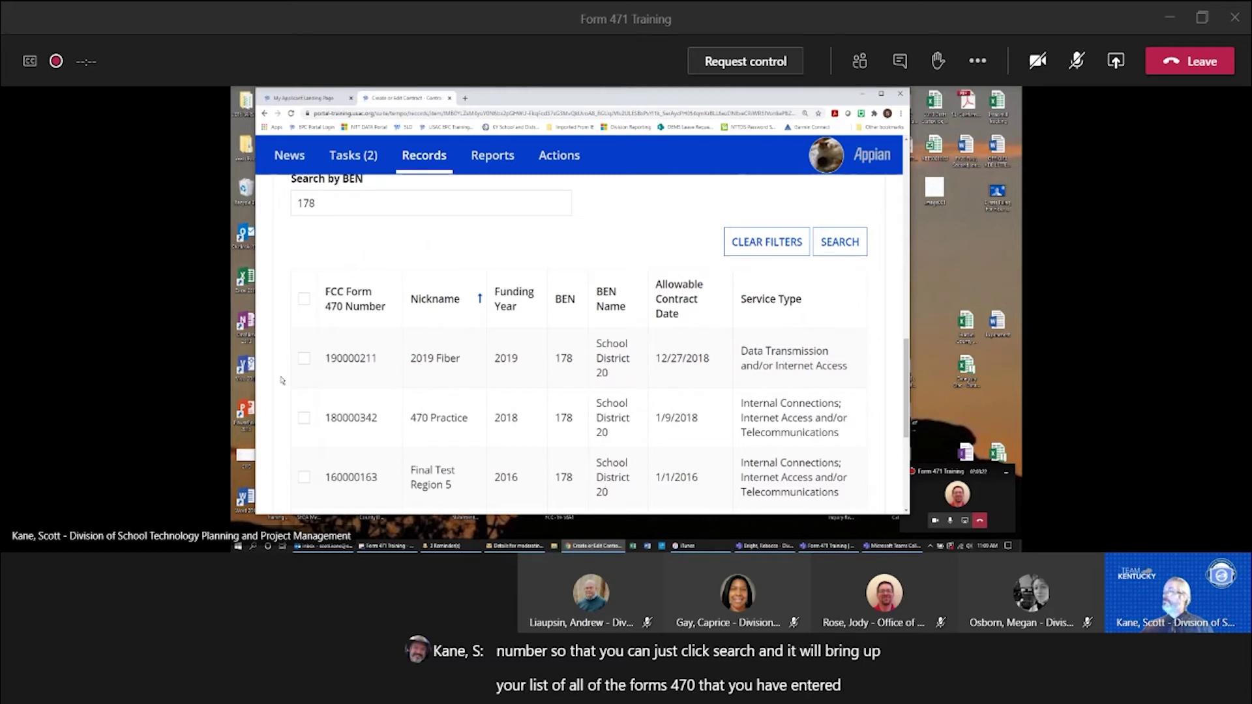
scroll(281, 380, down, 1)
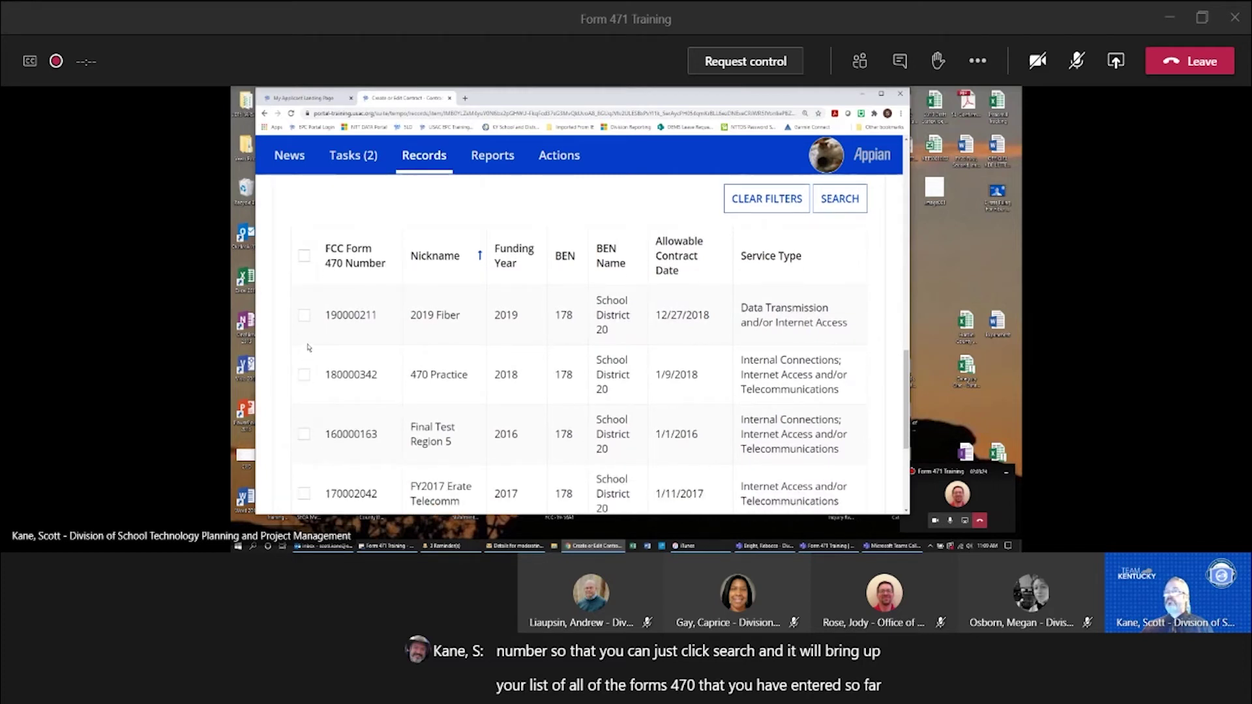
click(305, 317)
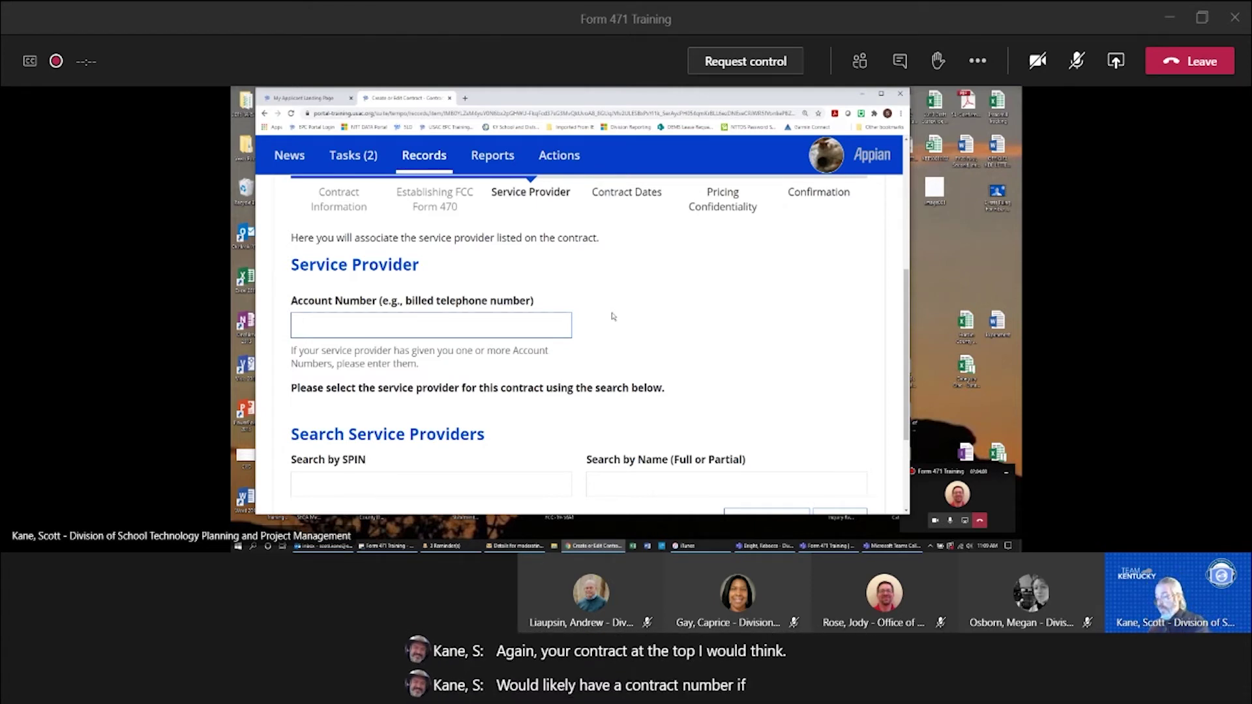
- Enter the account number given by the service provider for this contract
text(123-)
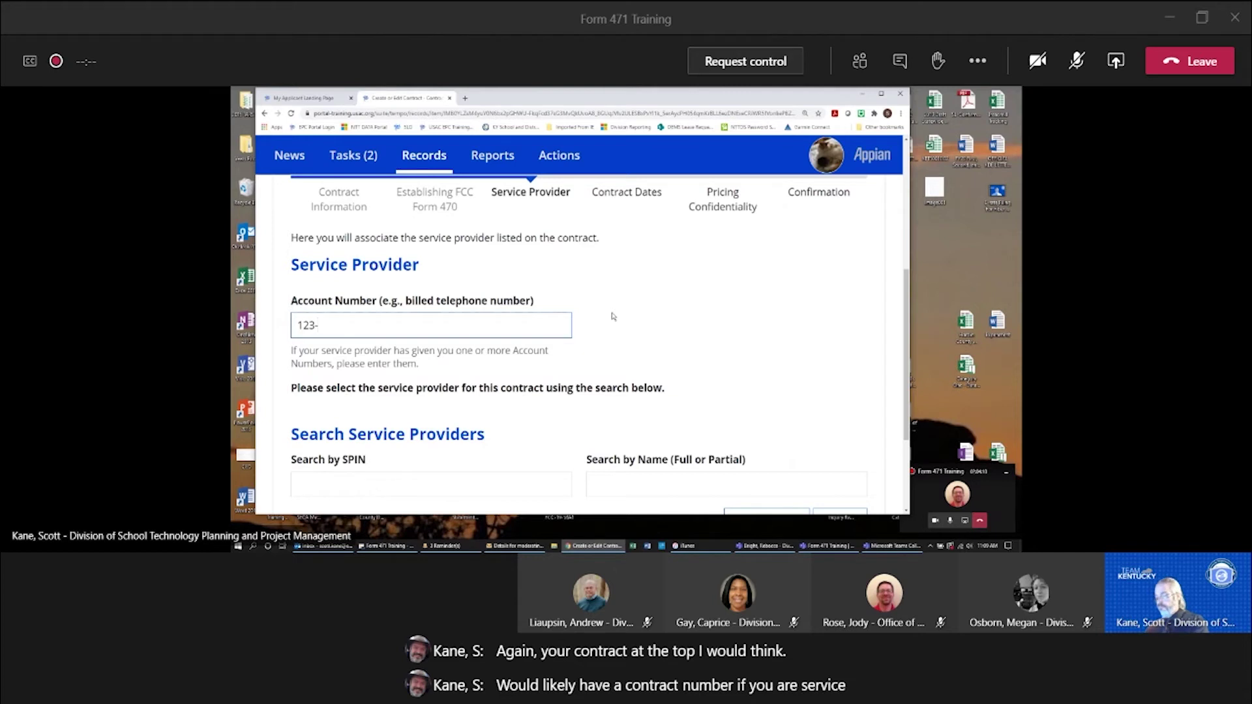
text(456-543)
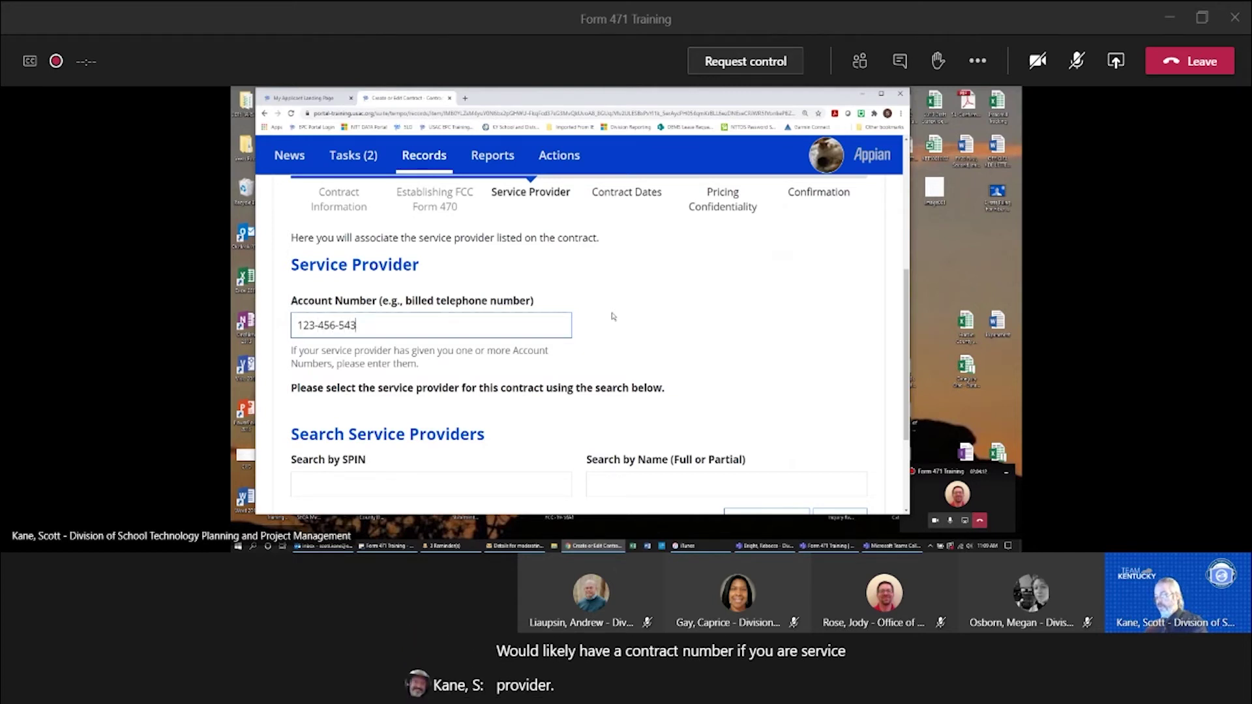
text(21)
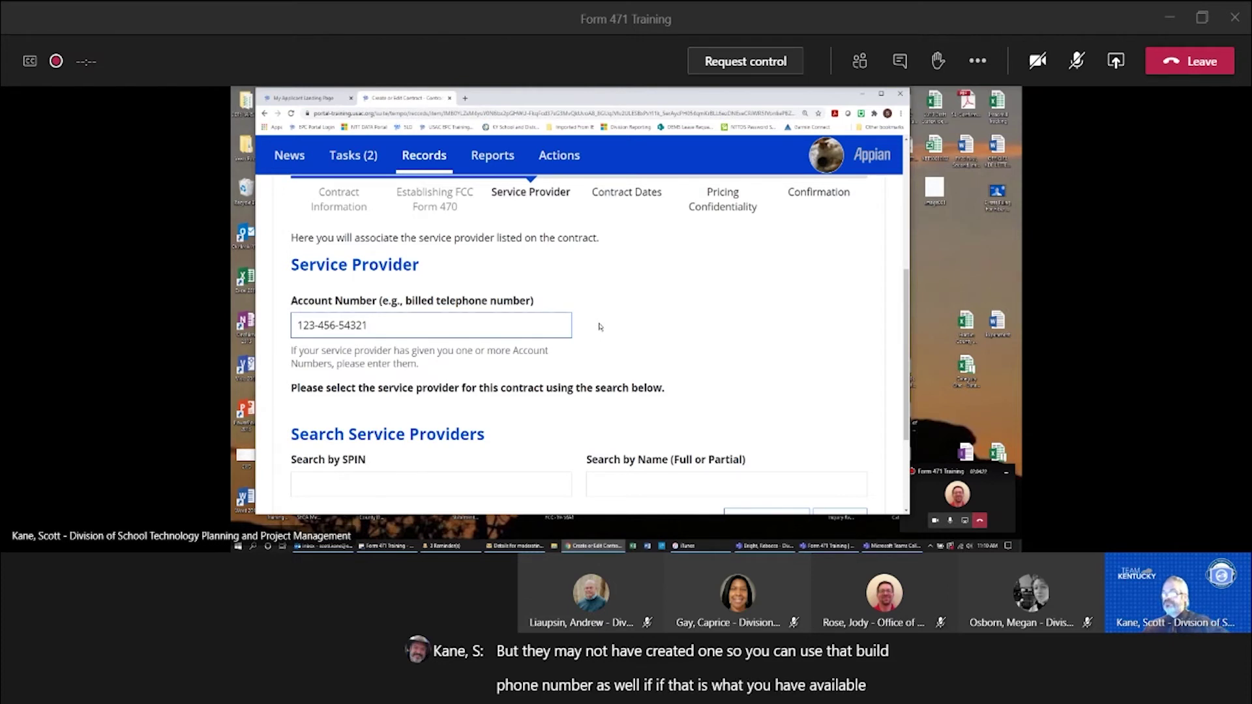
- Search the service providers by the partial name USAC
scroll(599, 326, down, 2)
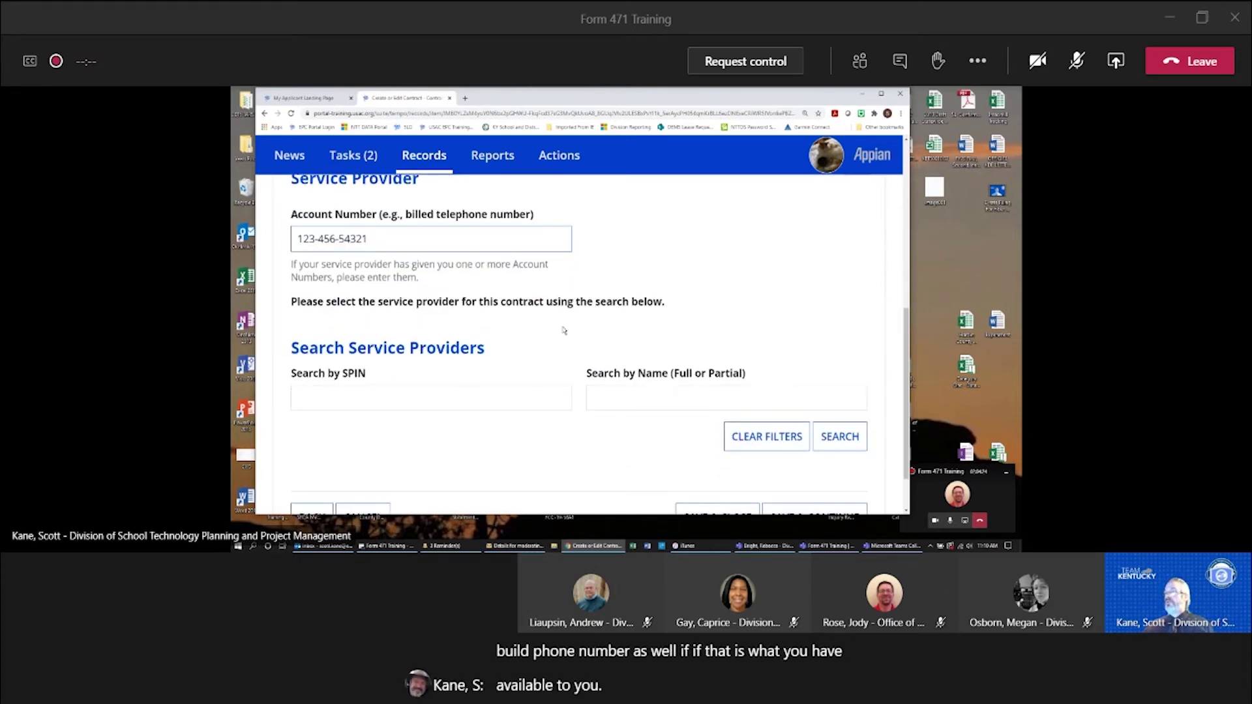
click(403, 397)
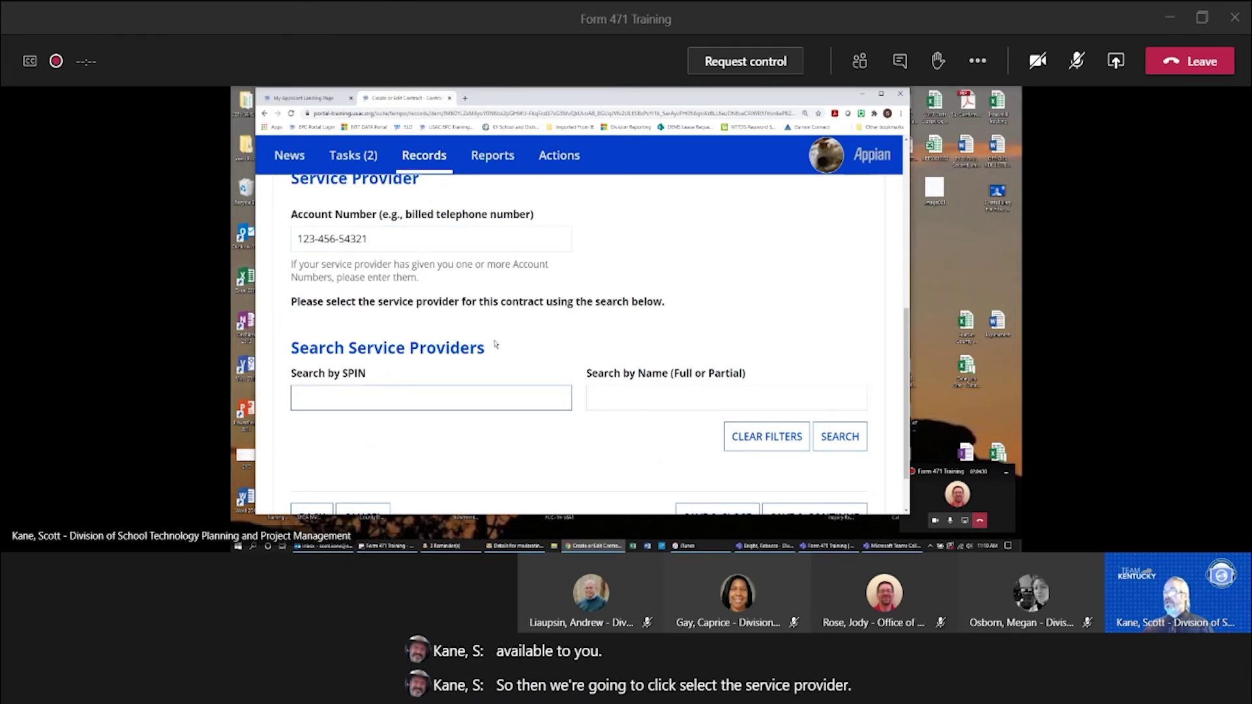
click(606, 401)
text(USA)
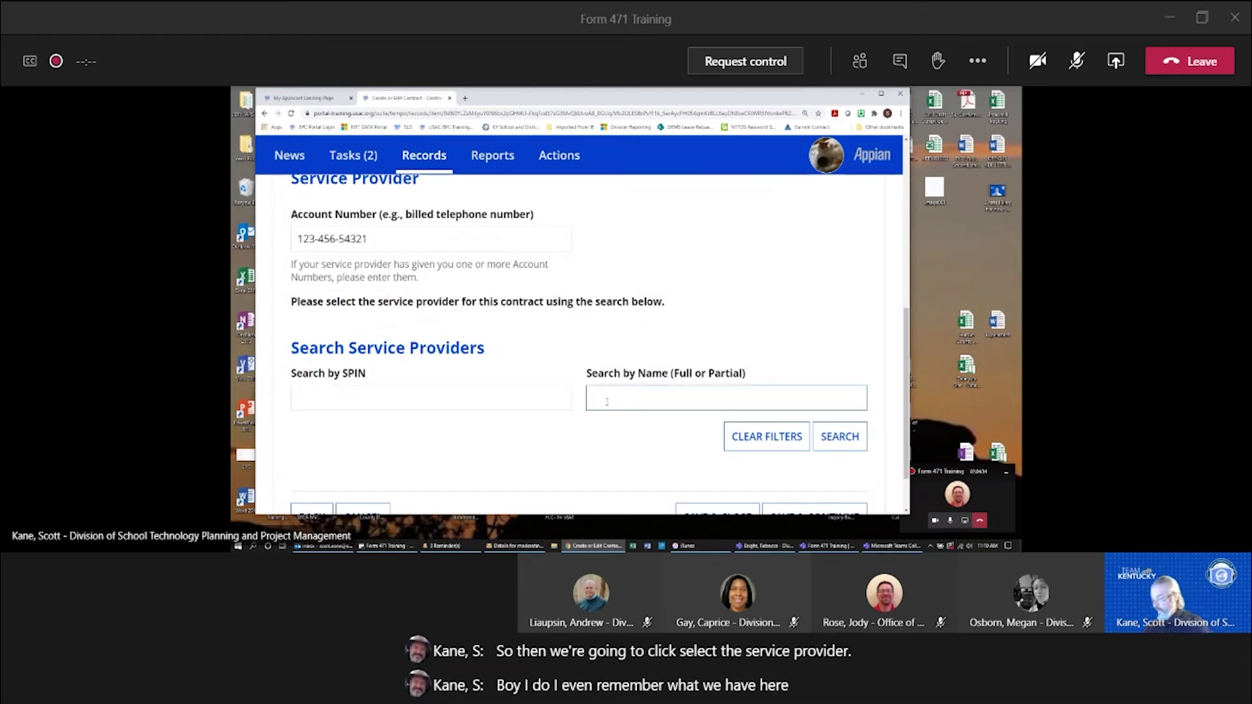
text(C)
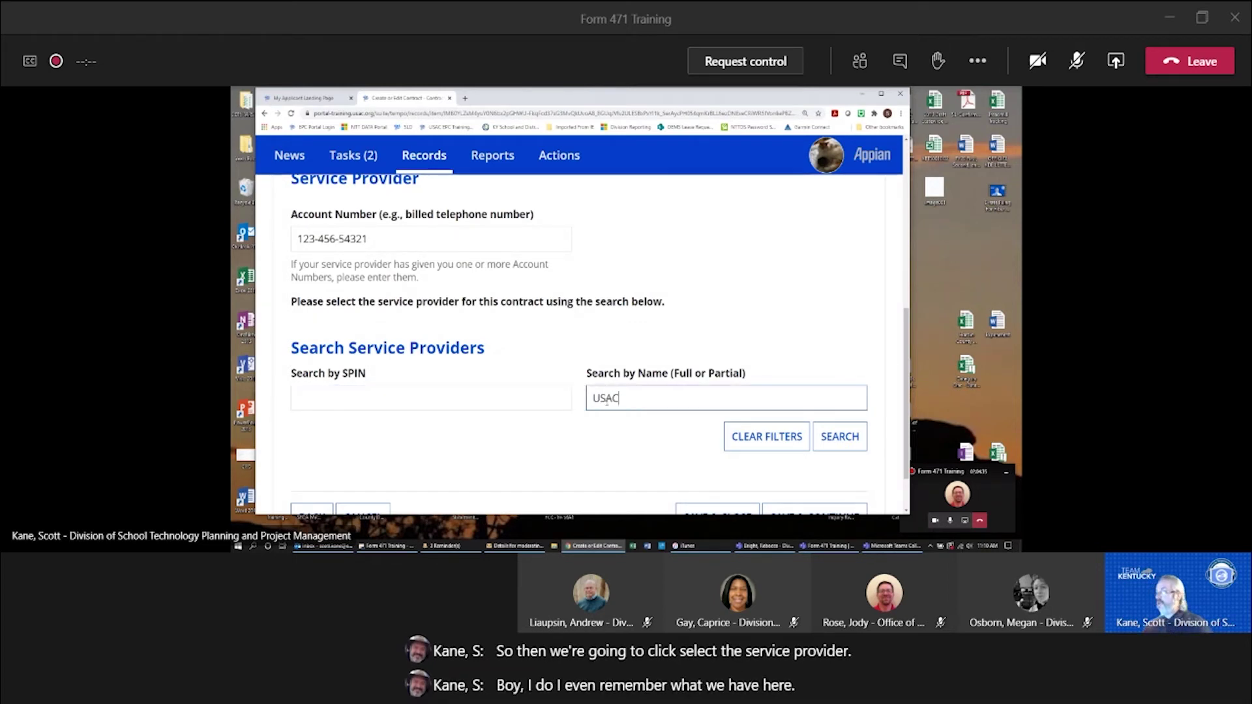
click(831, 446)
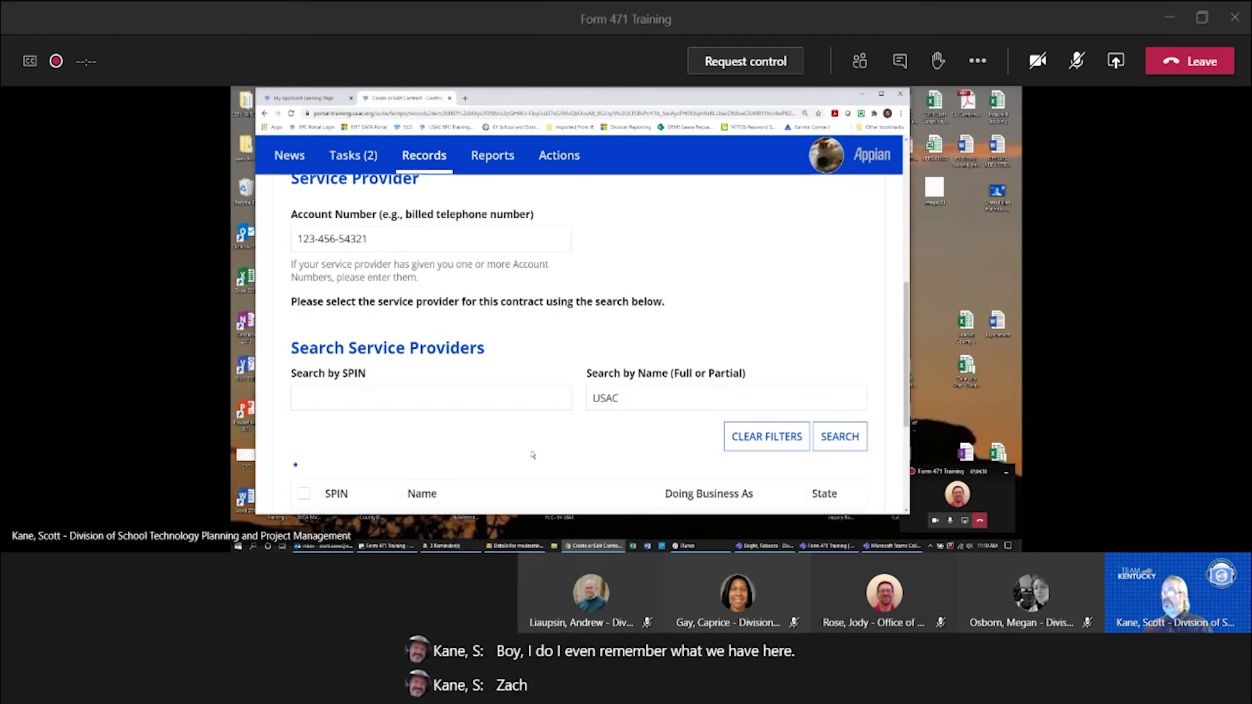
- Select USAC Service Provider Organization 1 as the contract's service provider, then save and continue to Contract Dates
scroll(533, 455, down, 3)
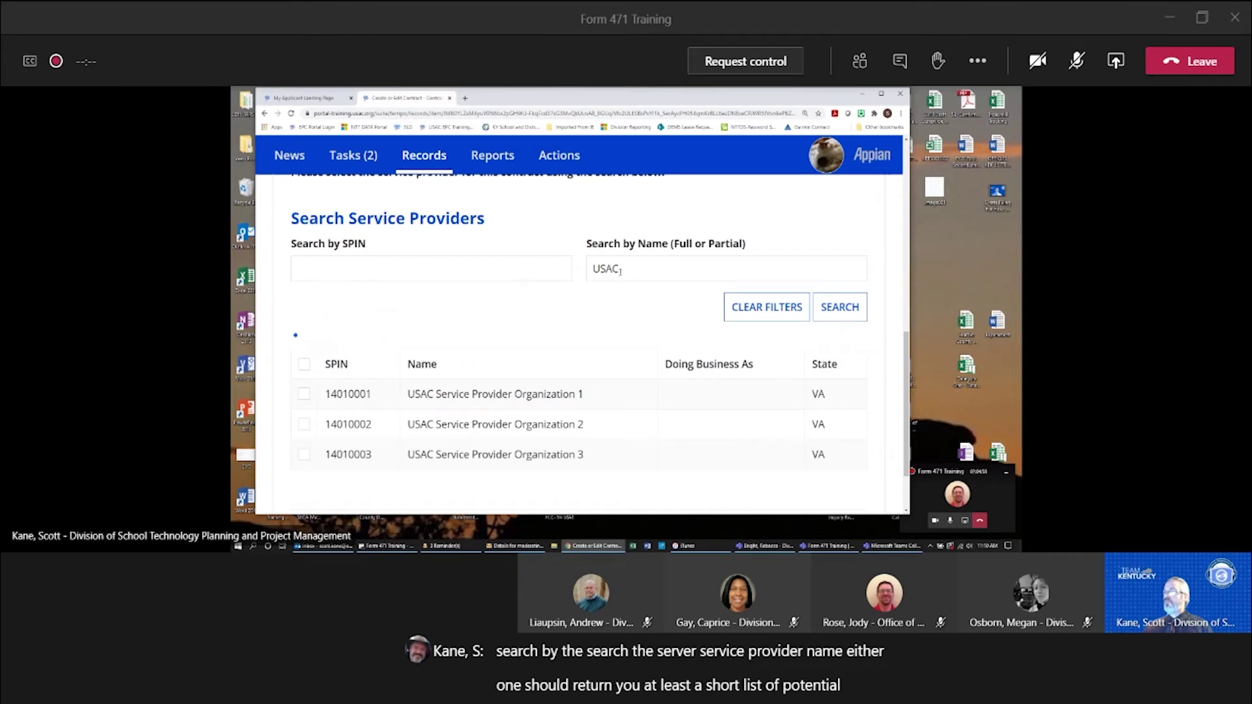
click(305, 396)
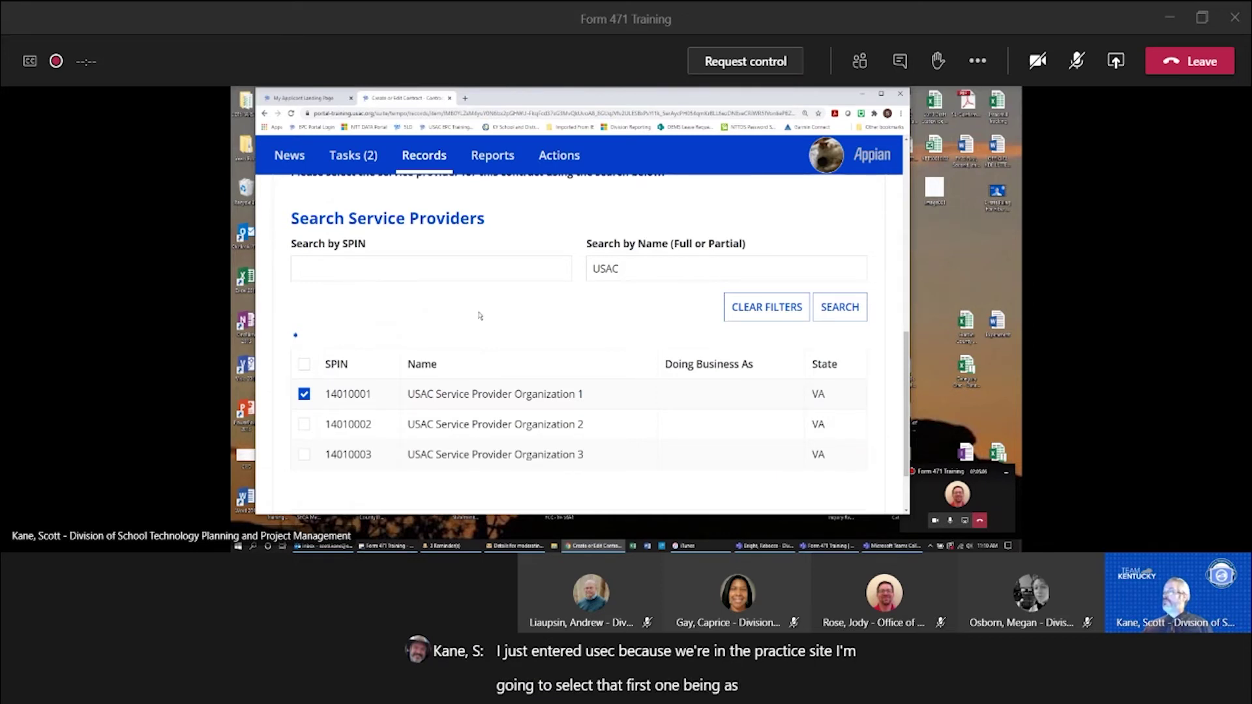
scroll(463, 328, down, 2)
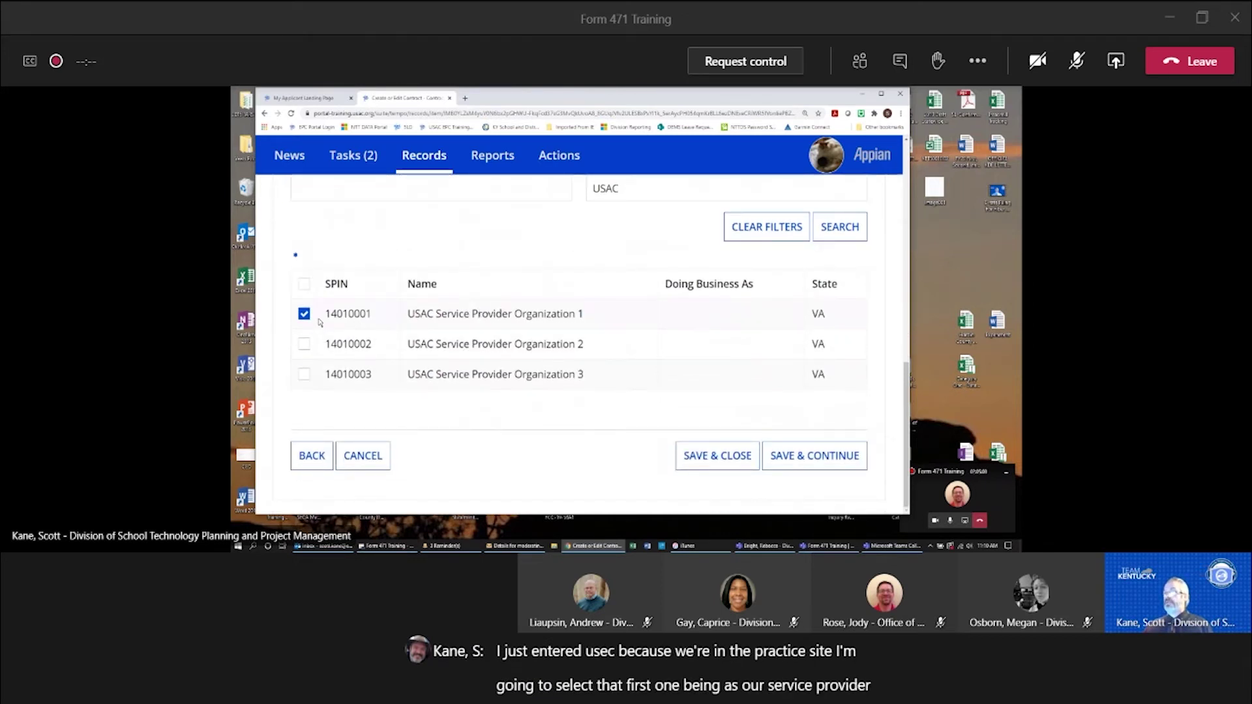
click(810, 462)
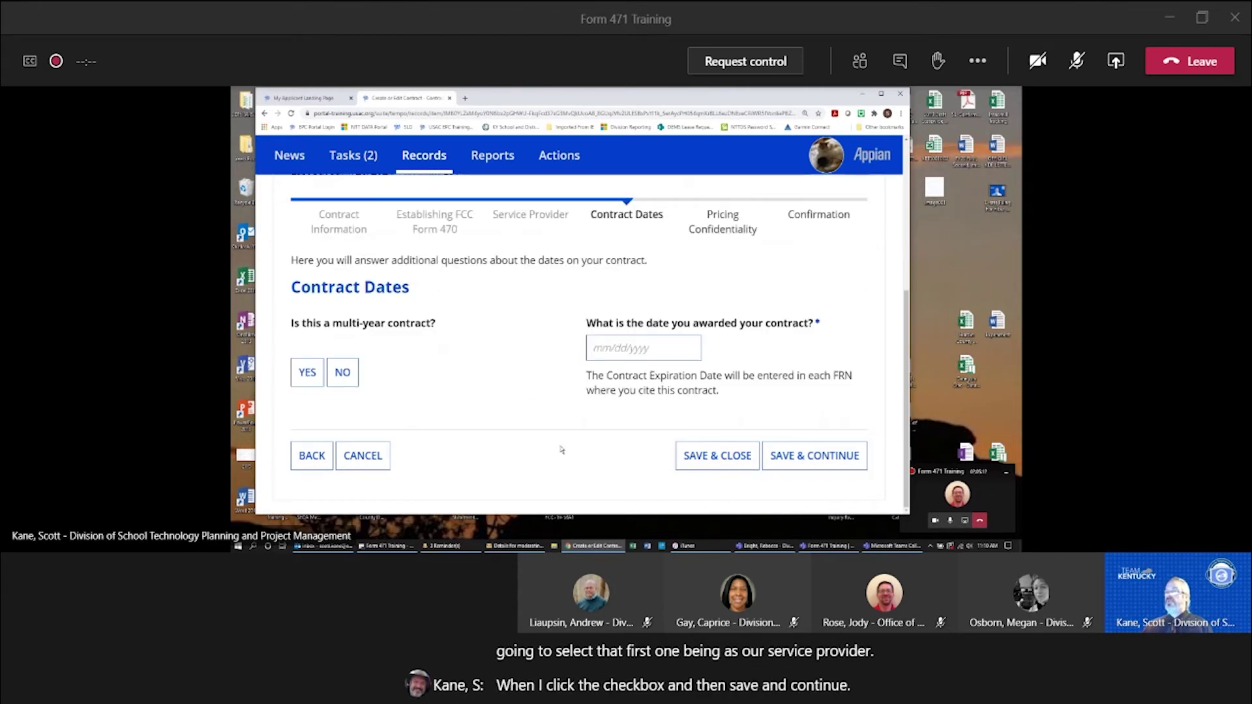
- Mark the contract as multi-year and set its award date to January 17, 2021
click(309, 375)
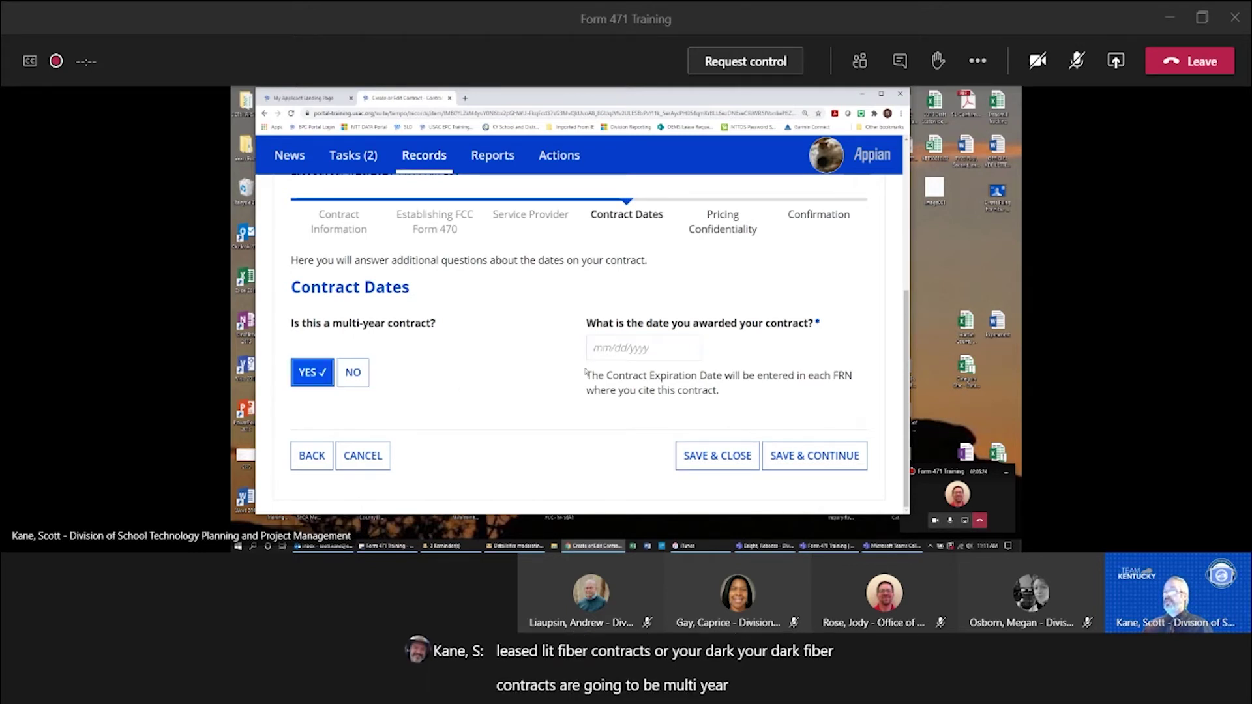
click(655, 342)
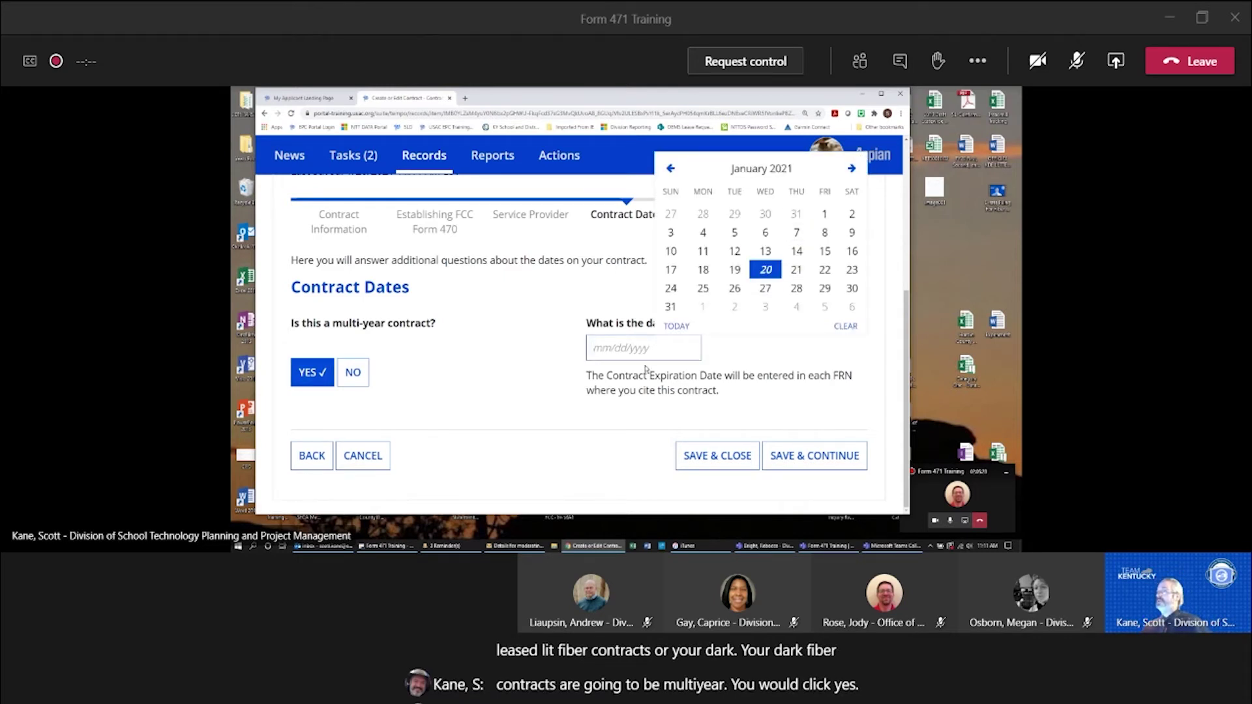
click(593, 429)
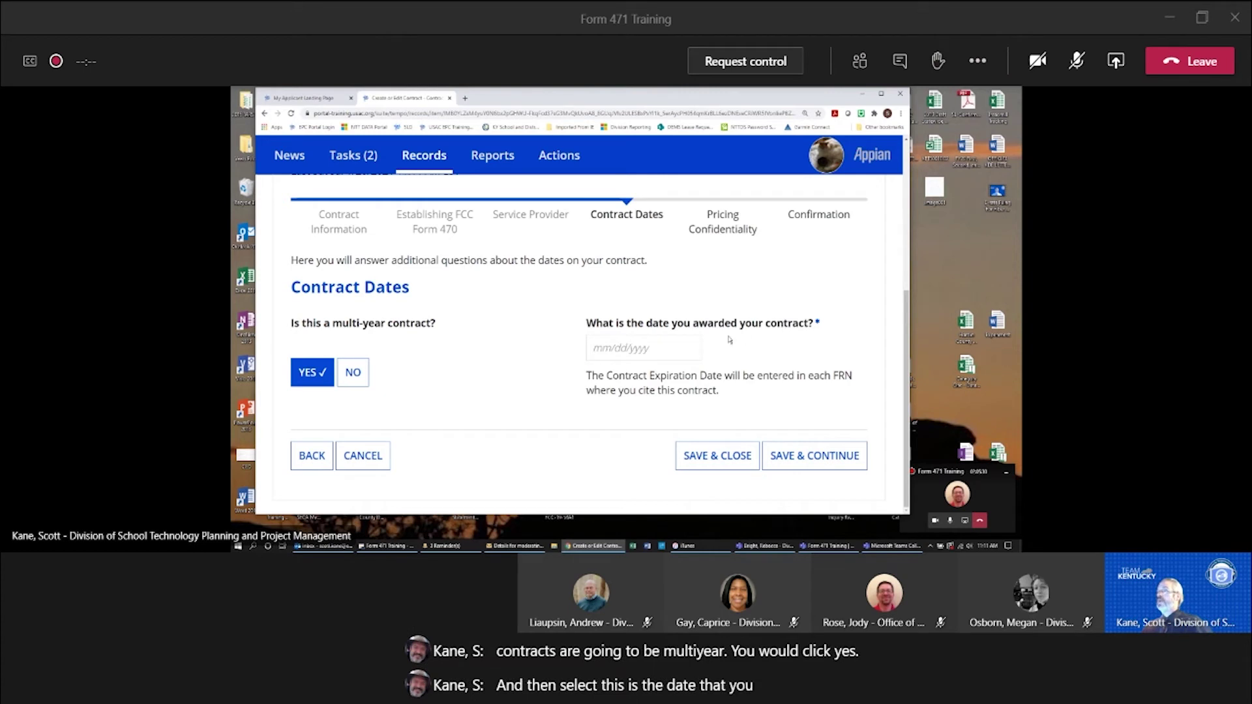
click(654, 347)
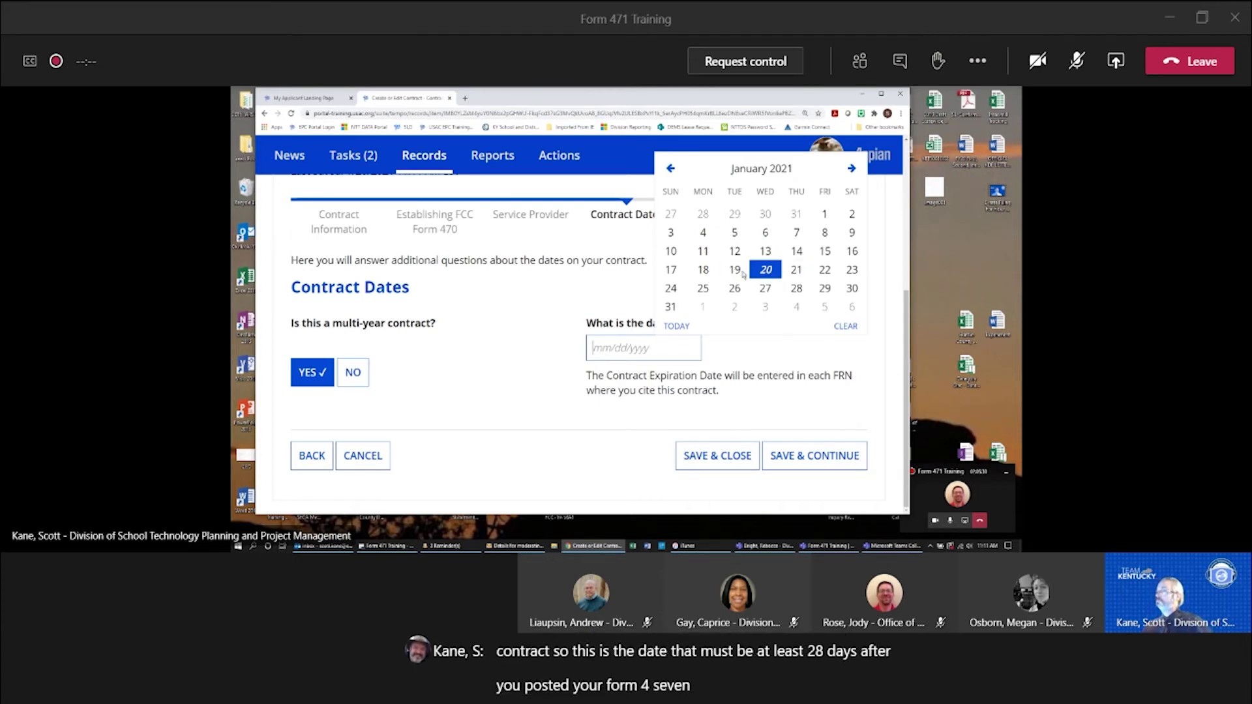
click(671, 270)
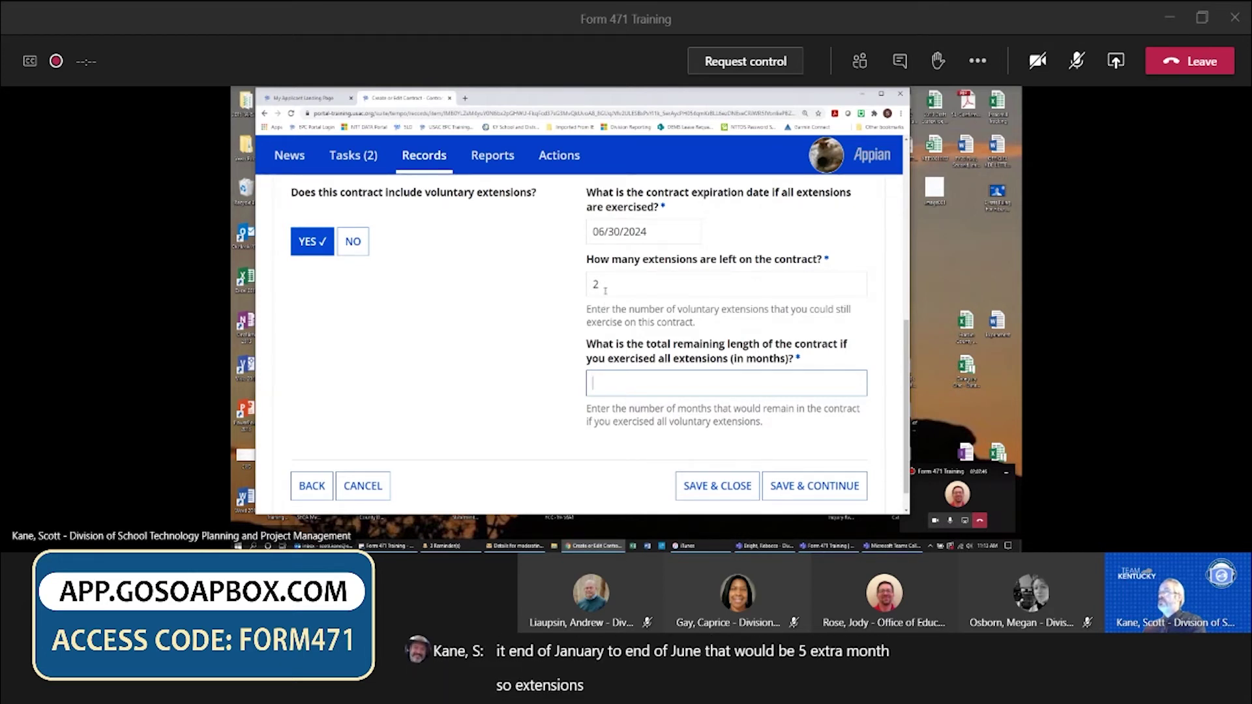
- Set the total remaining contract length with all extensions exercised to 29 months, then save and continue
text(29)
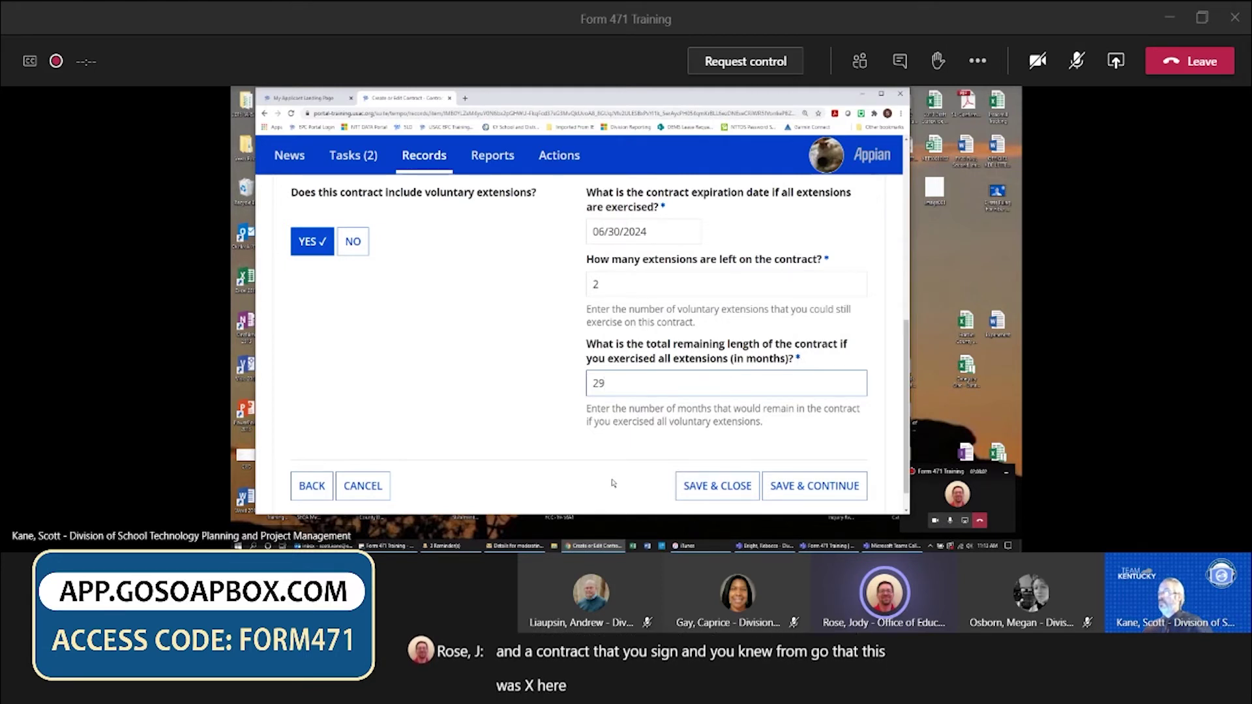
click(820, 488)
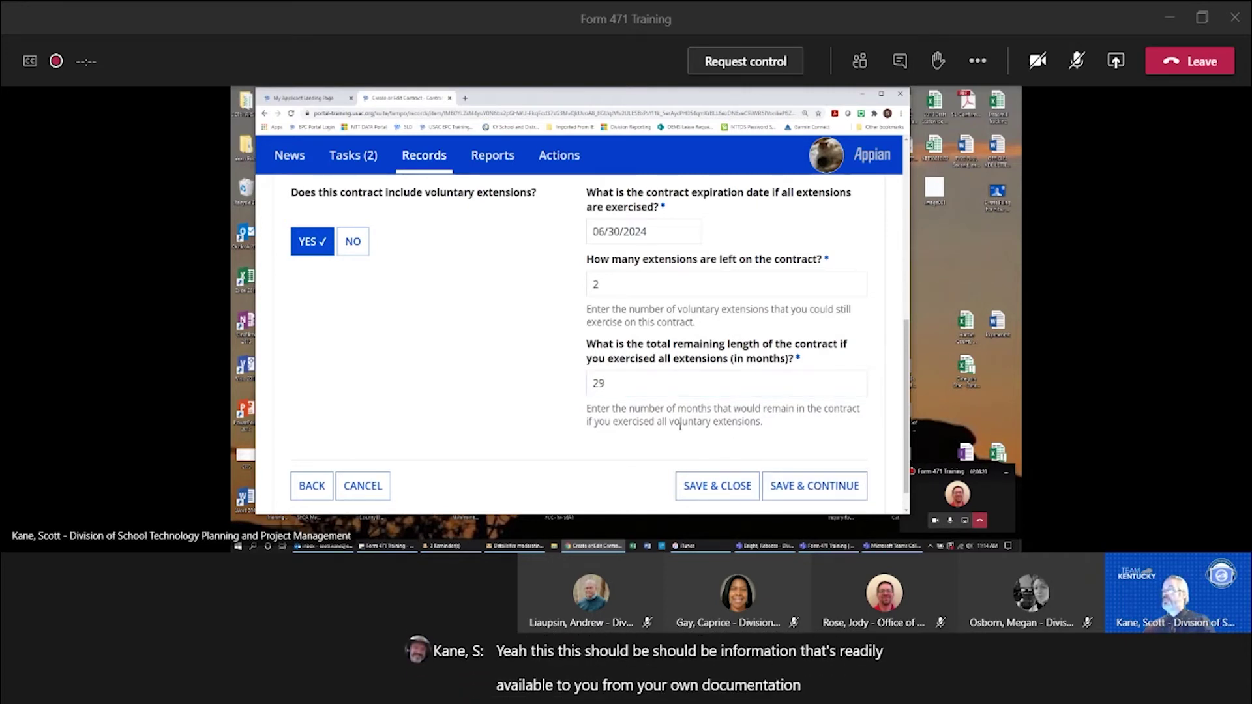
- Answer No to a restriction prohibiting publication of the contract's pricing information, and complete the contract record
scroll(619, 424, down, 5)
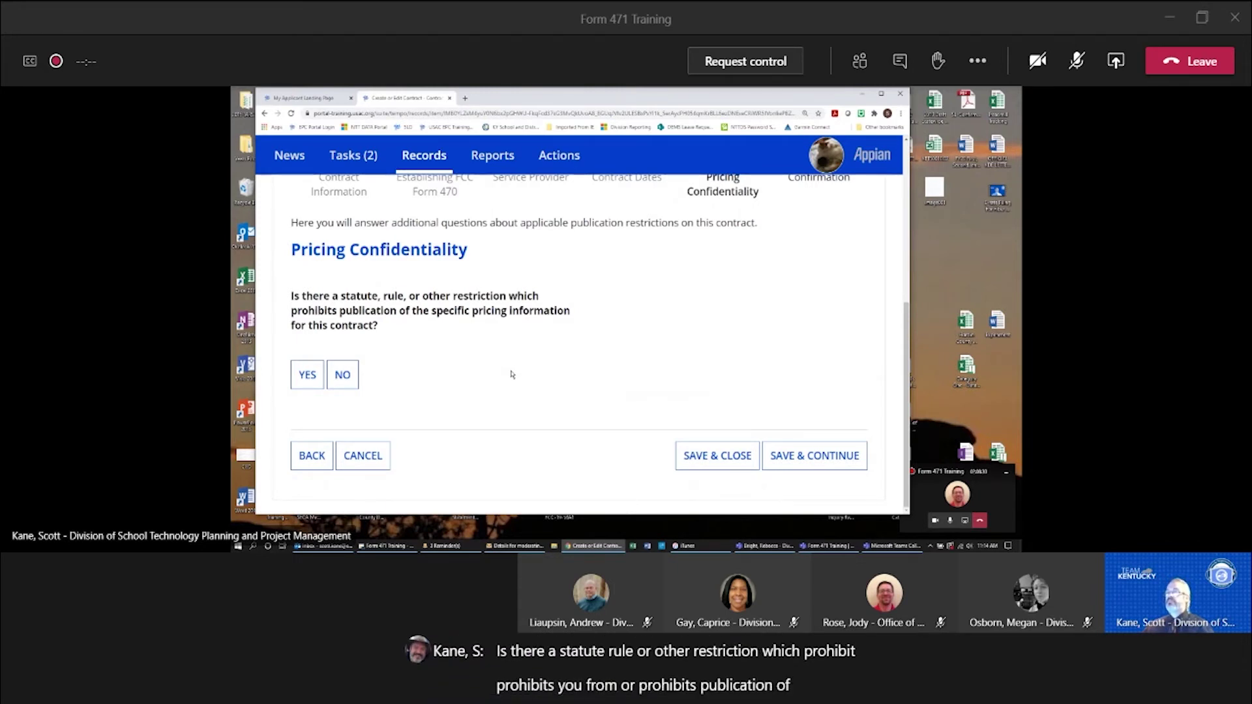
click(351, 373)
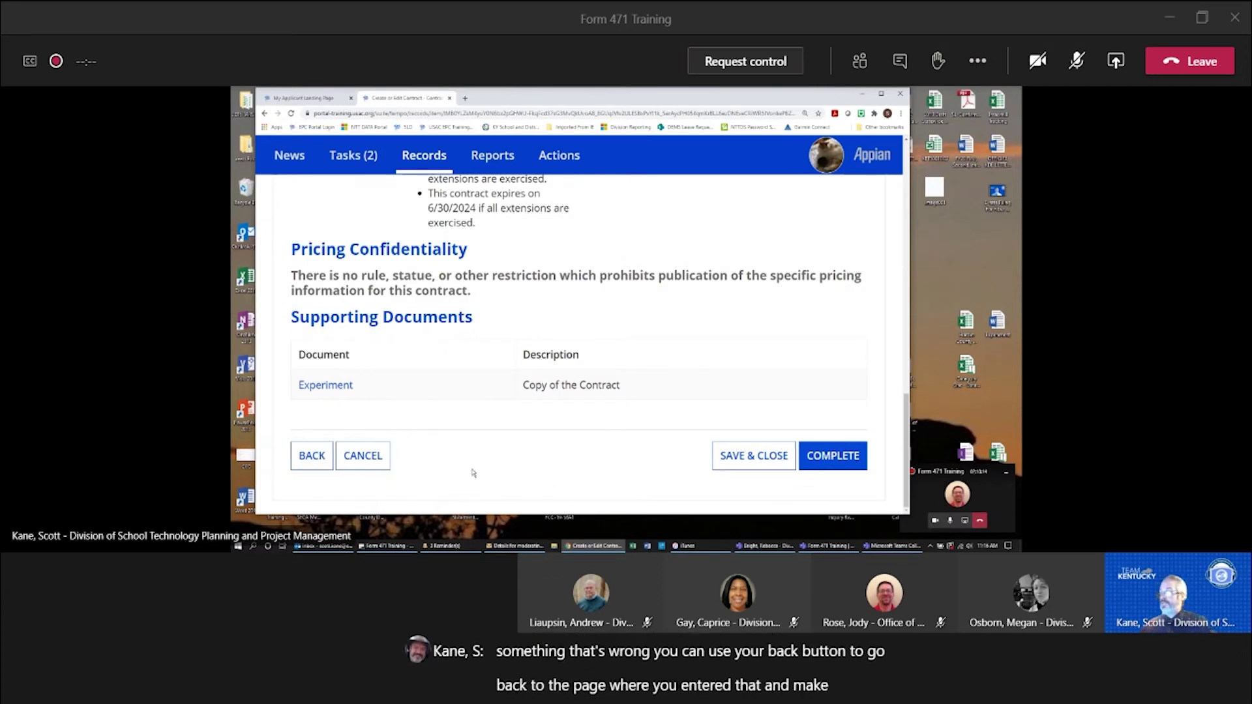
click(831, 457)
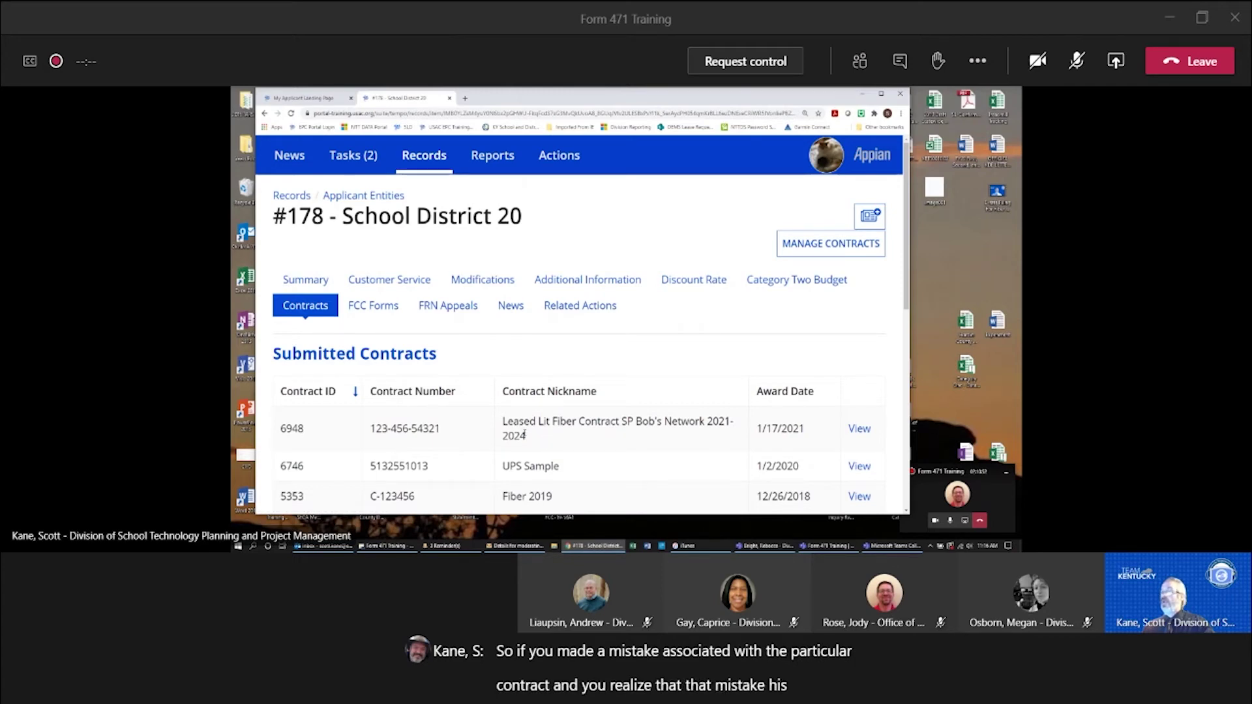
scroll(539, 439, down, 10)
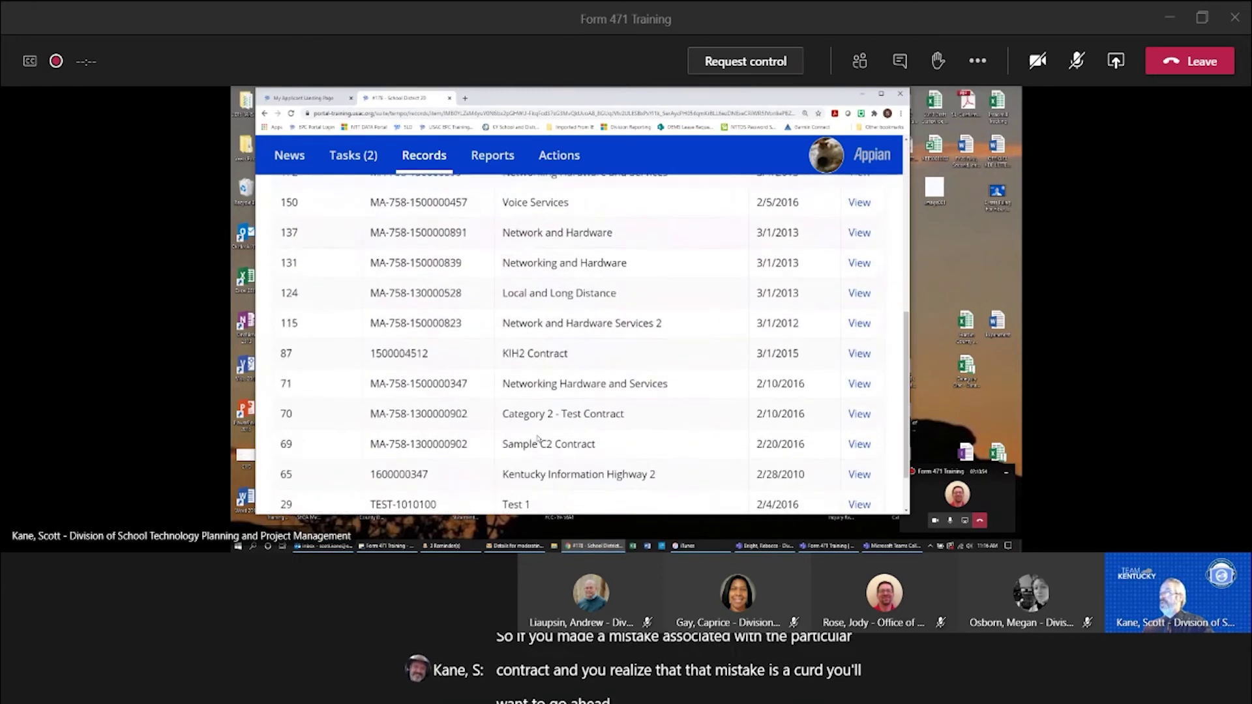
- Open the Create FCC Form 471 task for District Cat1 471 and review its funding requests
scroll(538, 438, up, 10)
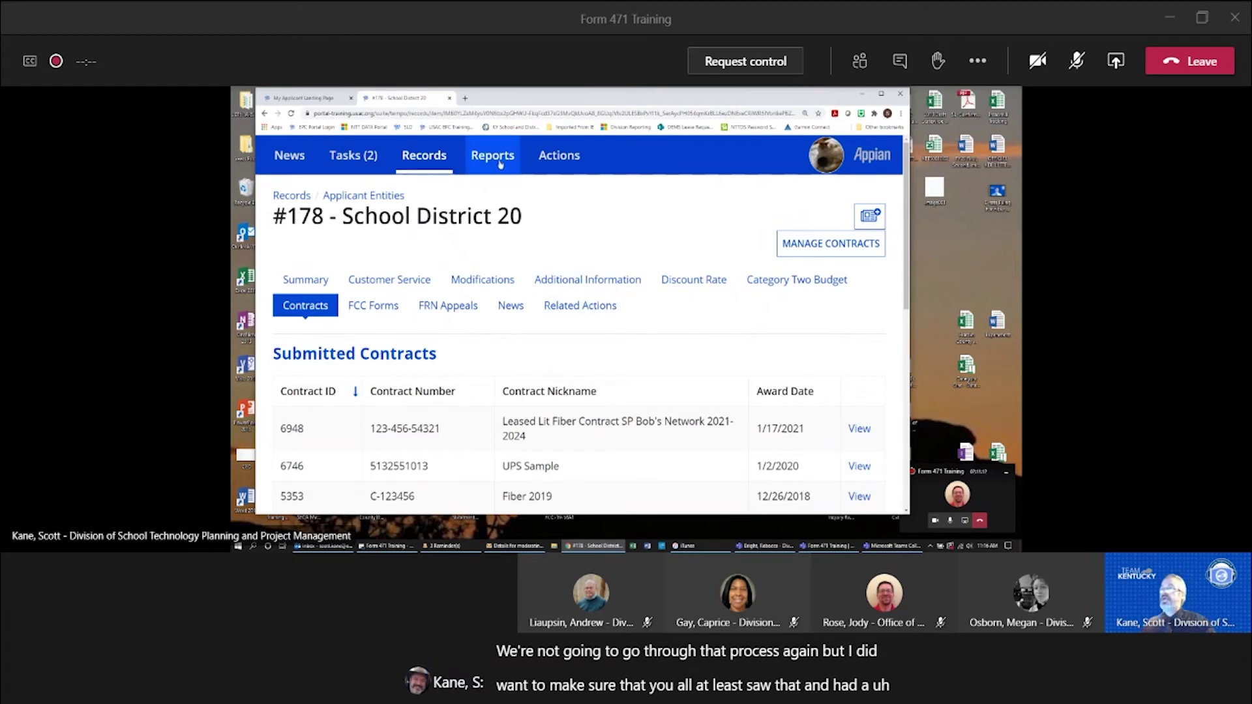
click(357, 163)
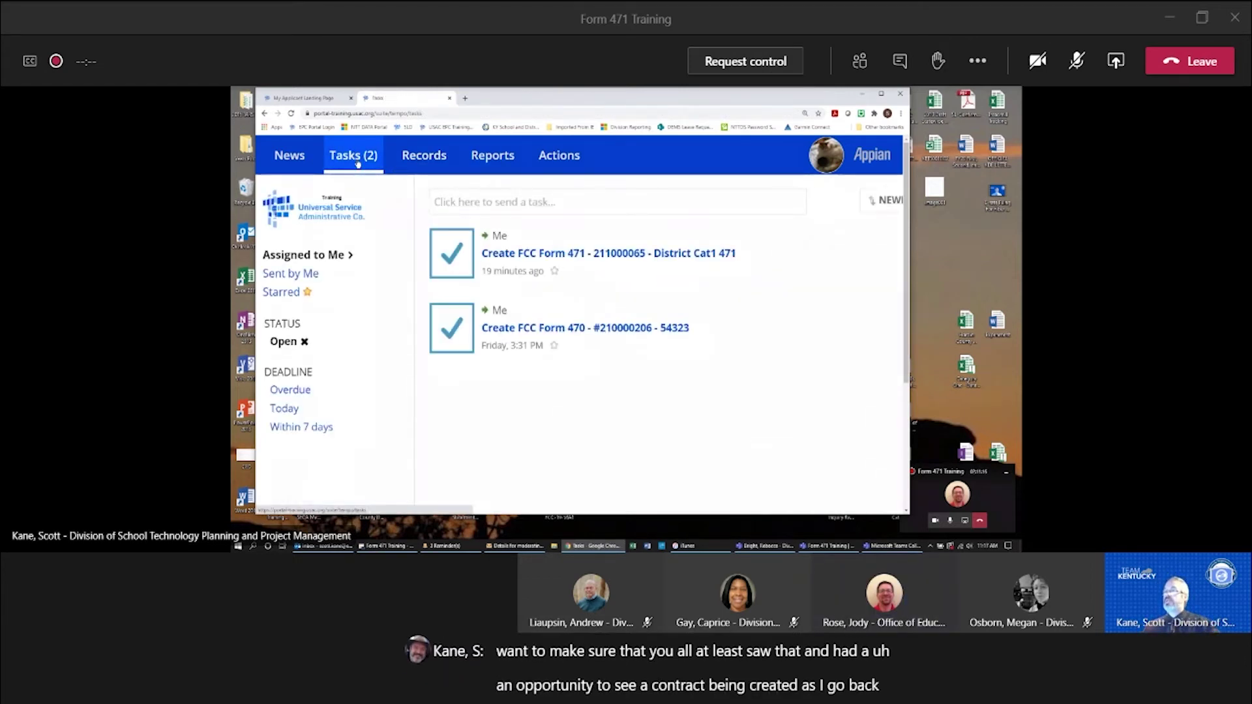
click(604, 253)
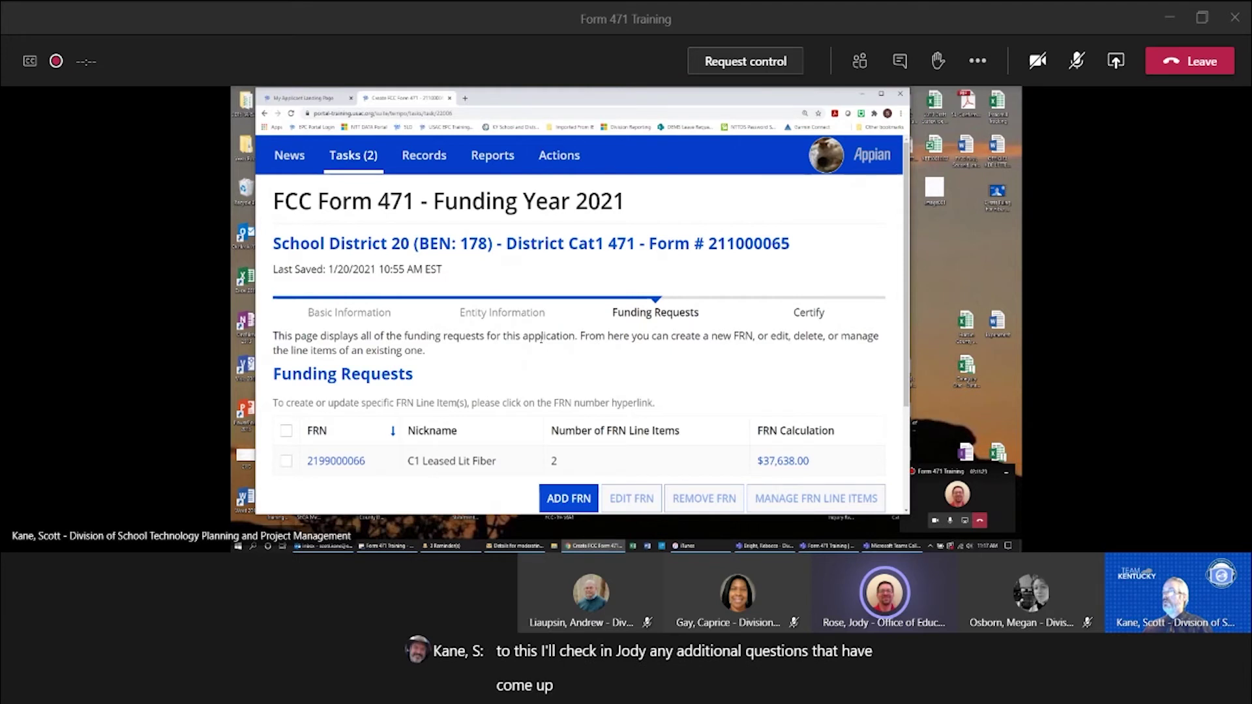
scroll(541, 339, down, 3)
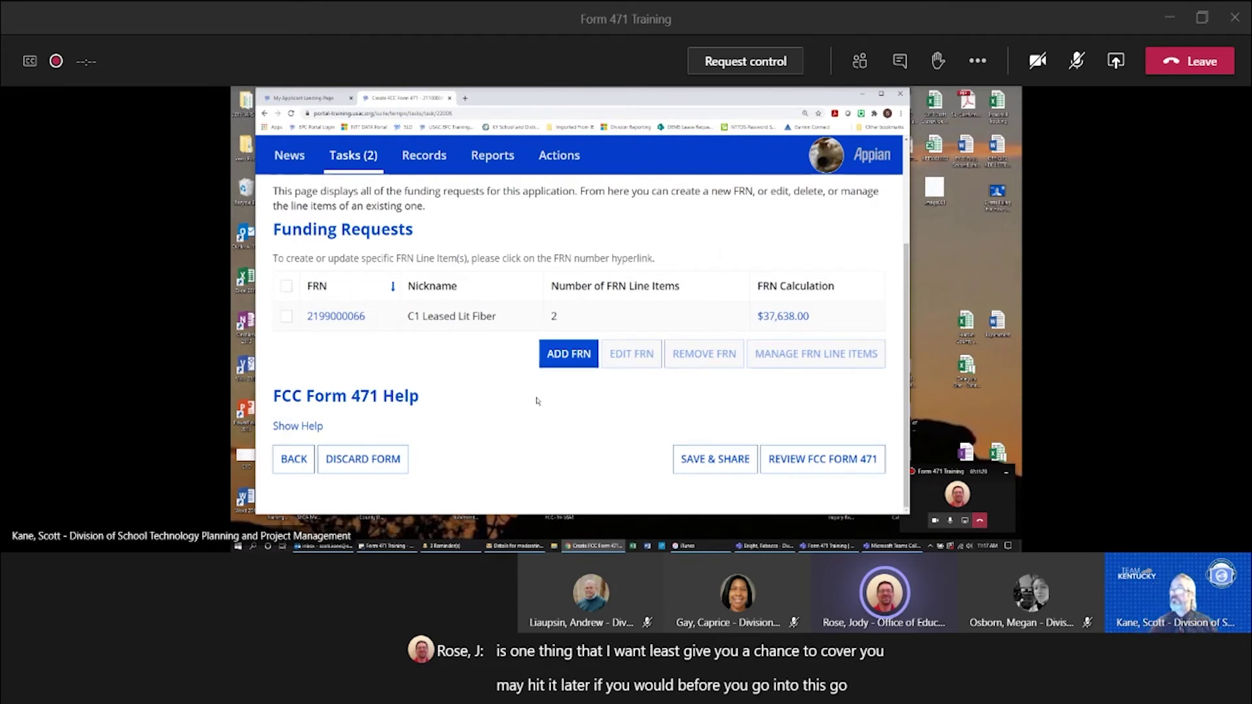
scroll(524, 373, up, 3)
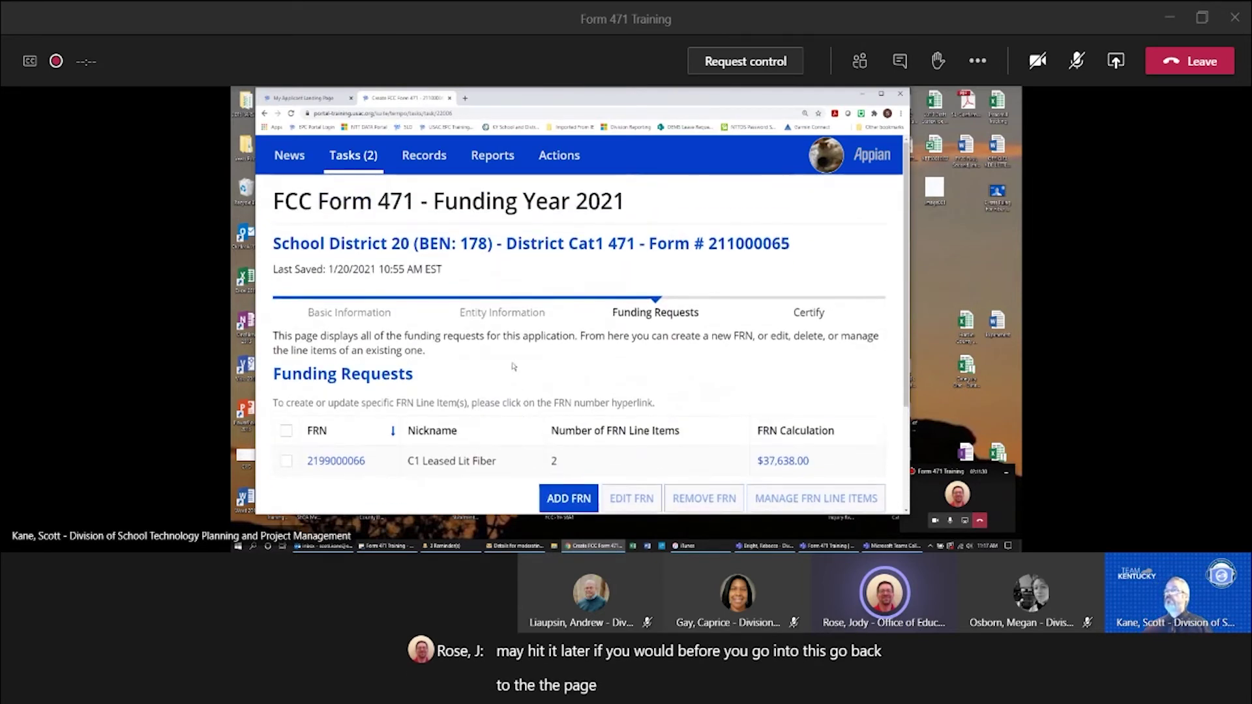
- Return to the applicant landing page, open the School District 20 profile and review its discount rate and entity details
click(301, 163)
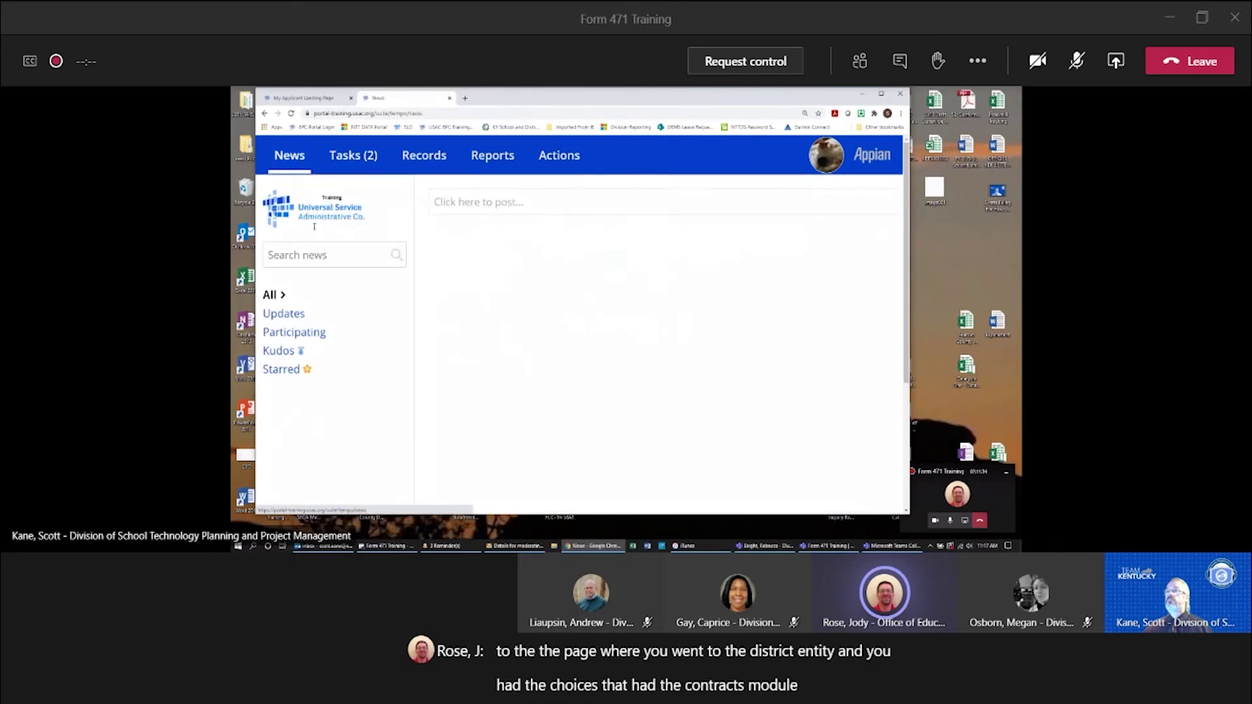
click(314, 223)
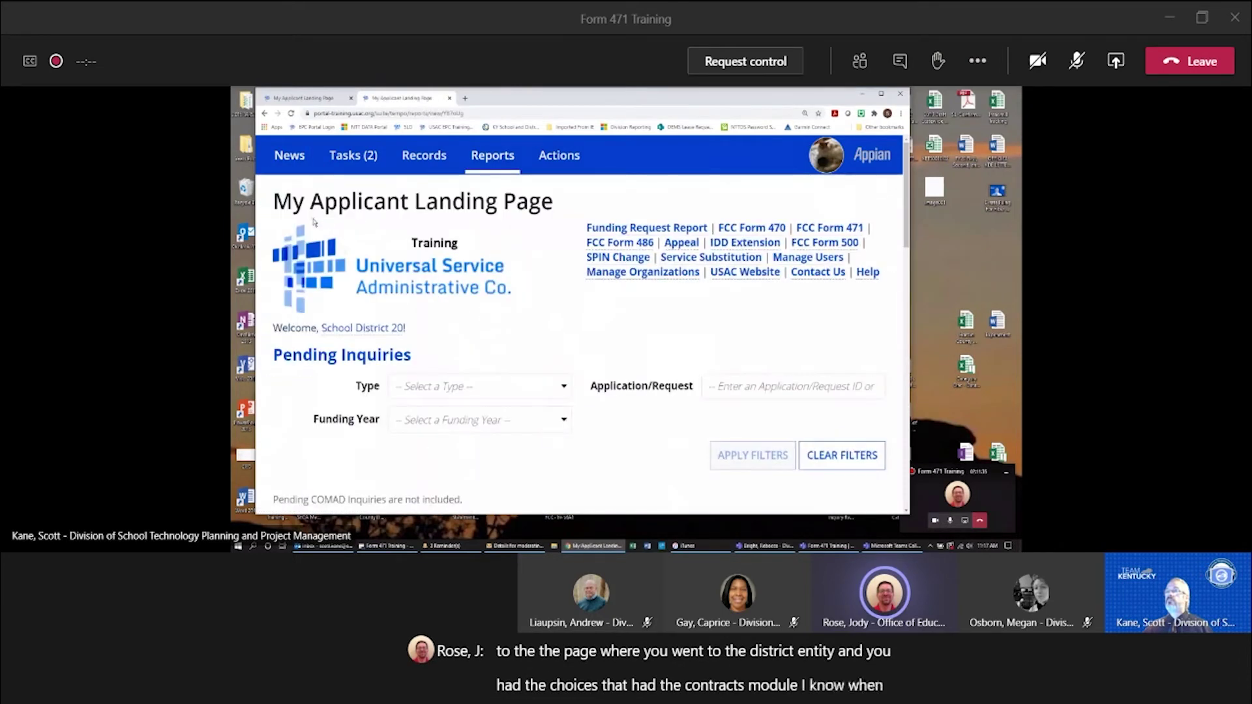
click(377, 328)
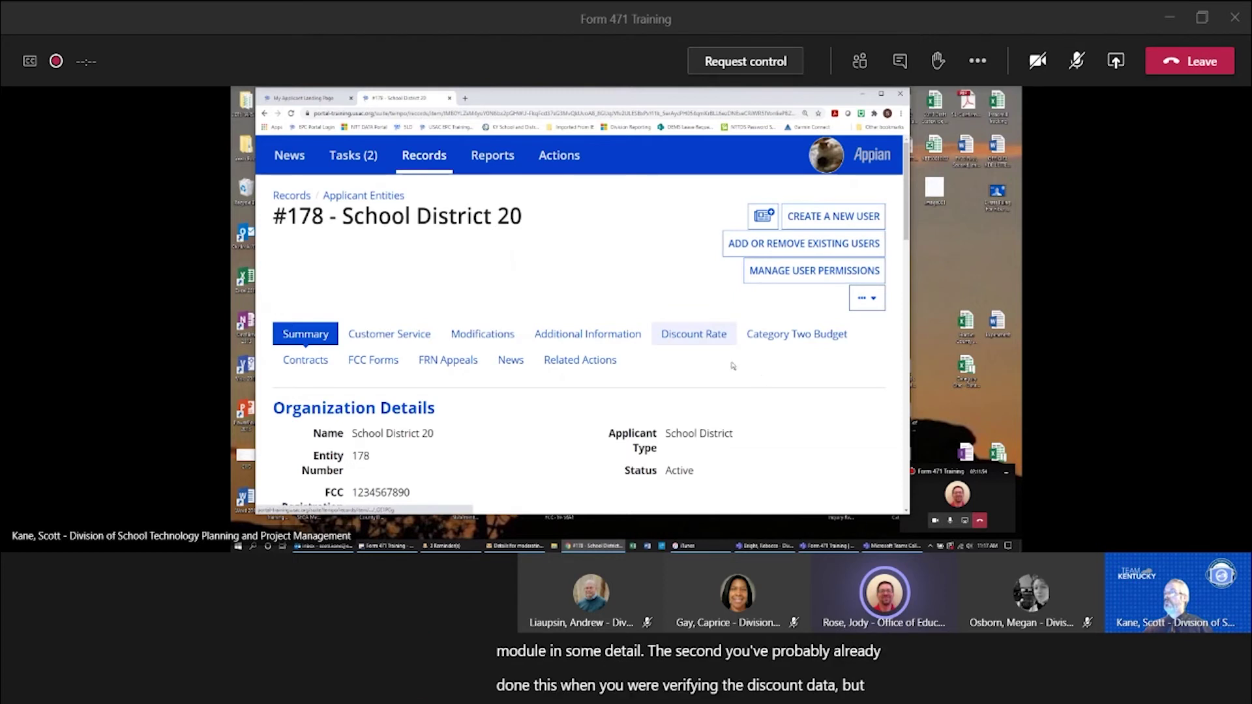
click(694, 332)
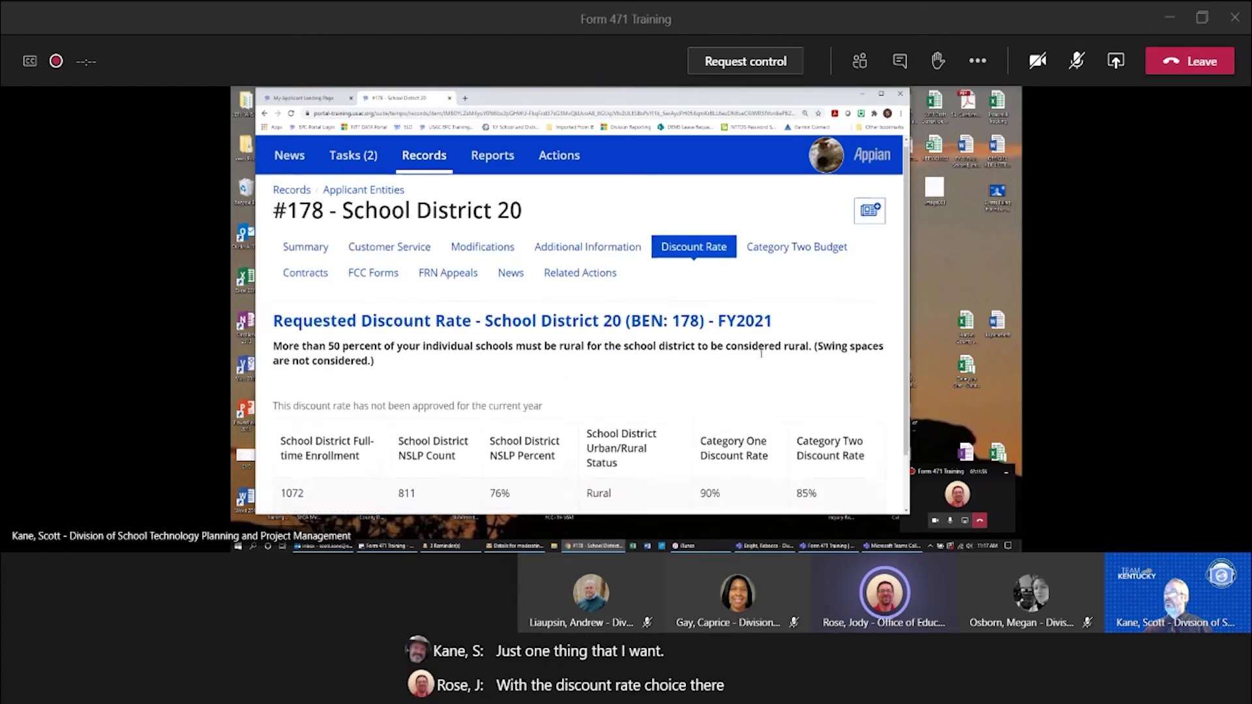
scroll(775, 354, down, 1)
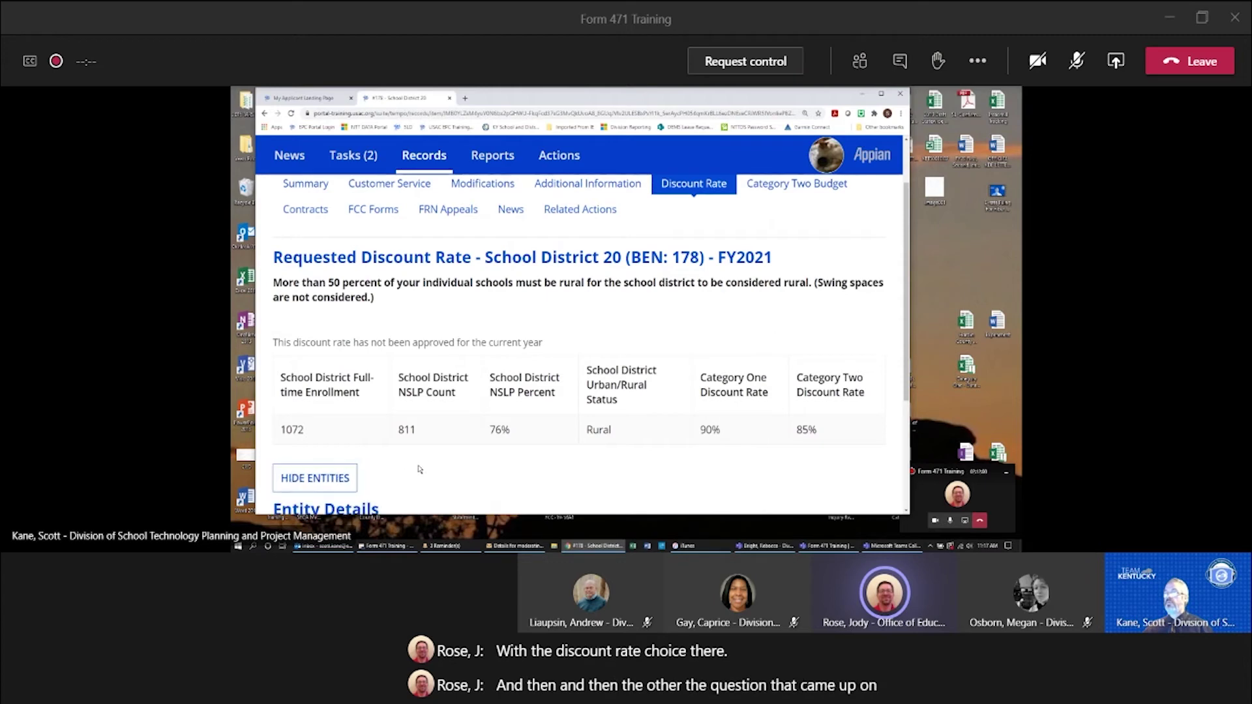
scroll(418, 470, down, 2)
scroll(424, 456, down, 1)
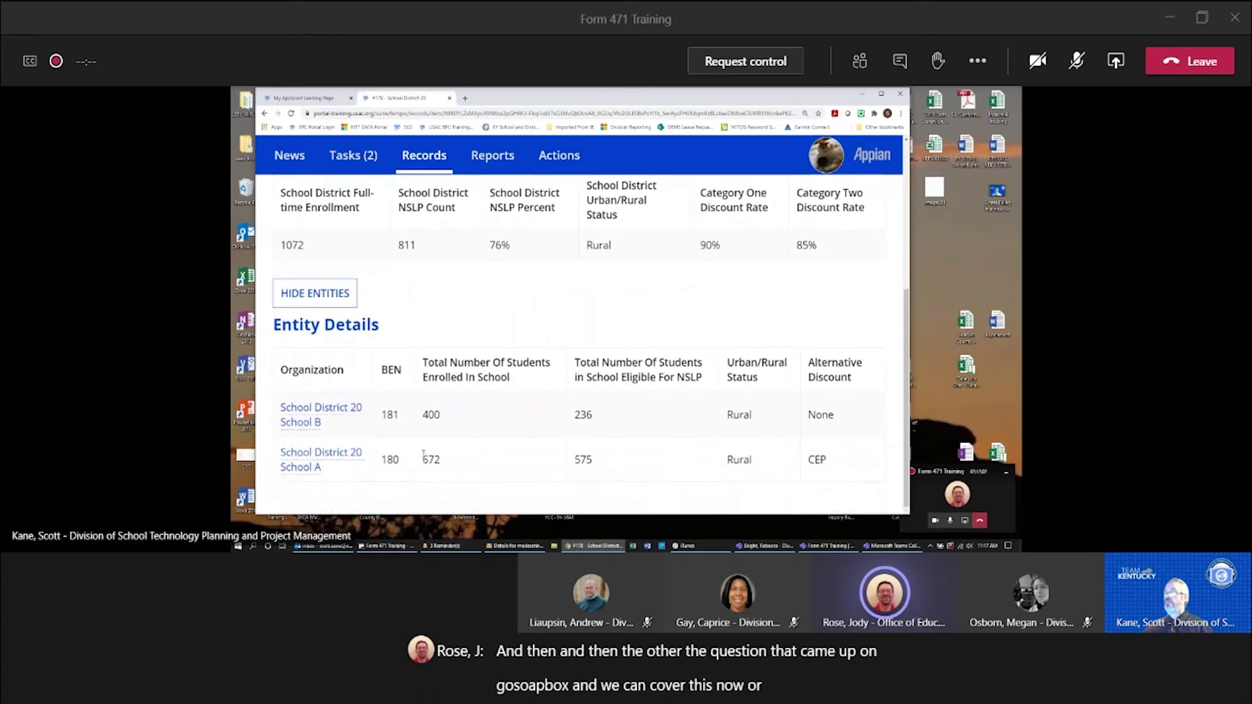
scroll(423, 456, up, 4)
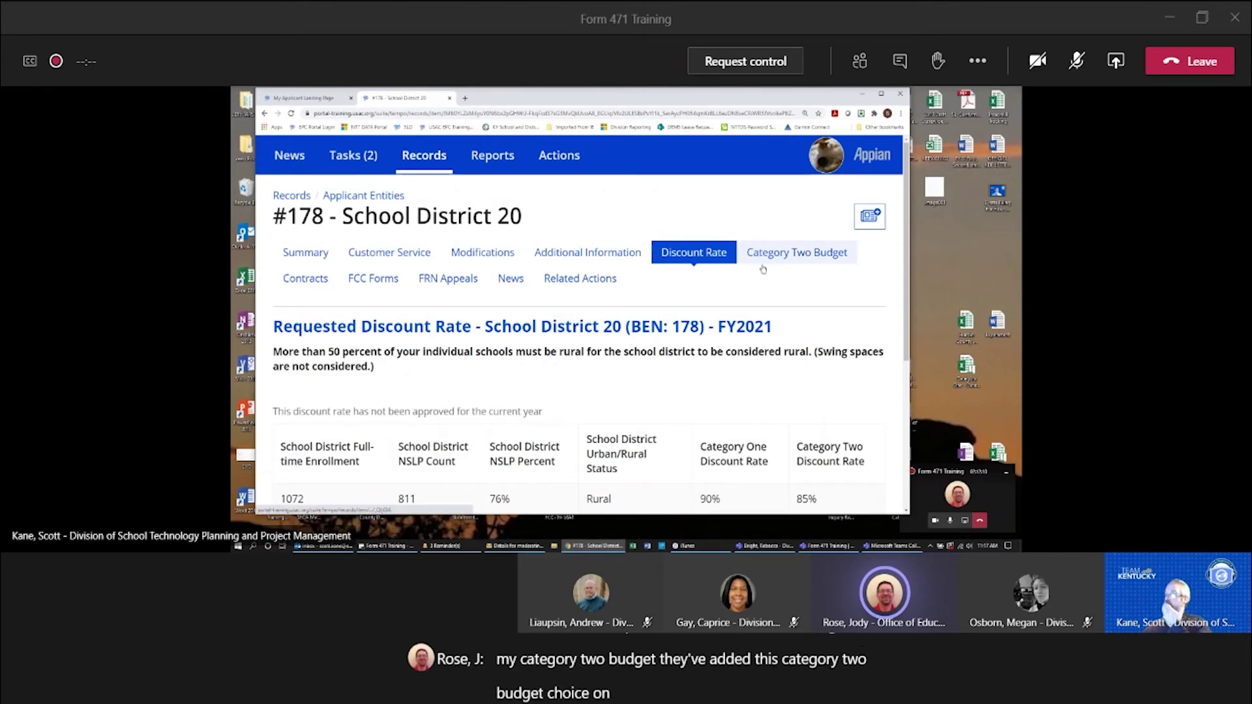
- Retrieve School District 20's Category Two budget information and open the details of the 2021 - 2025 budget
click(782, 254)
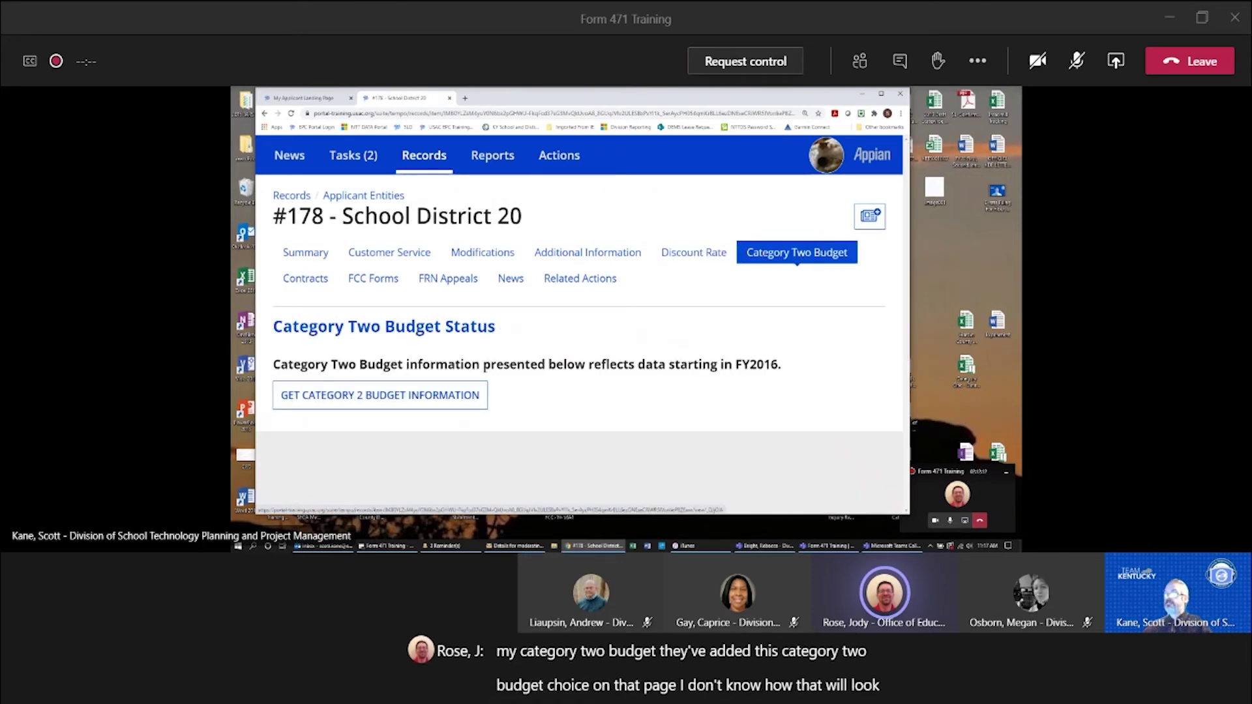
click(442, 397)
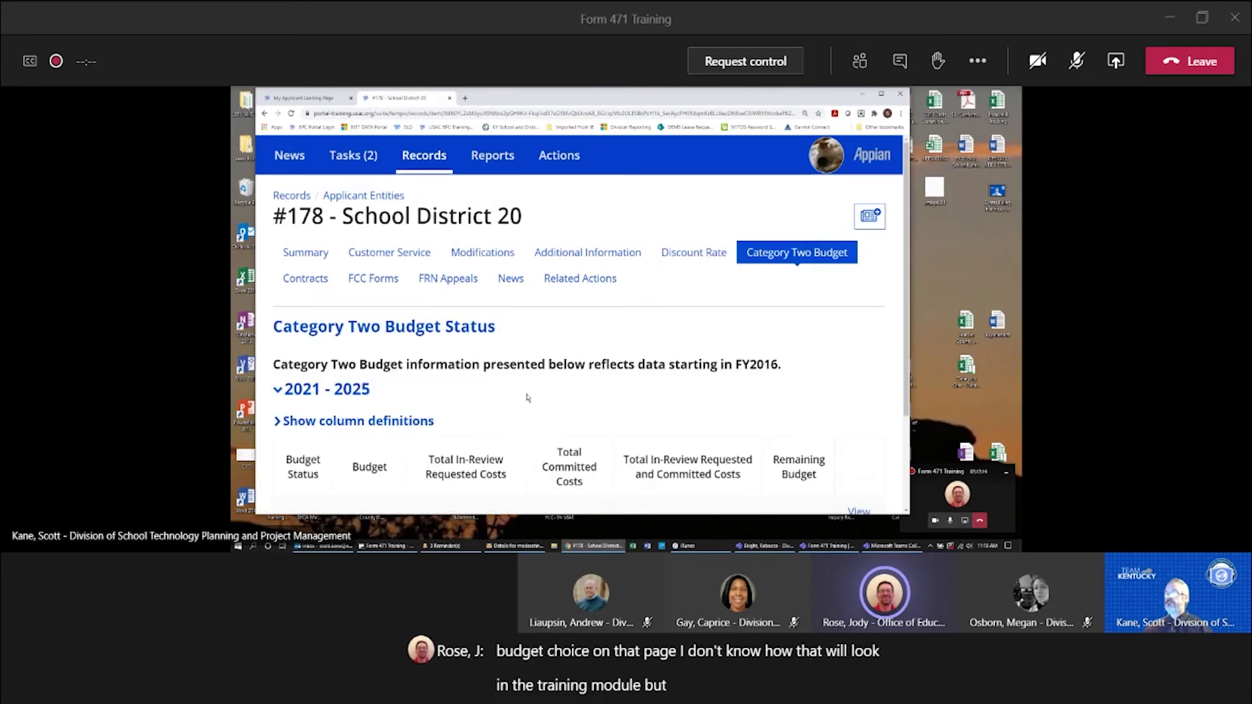
scroll(529, 411, down, 2)
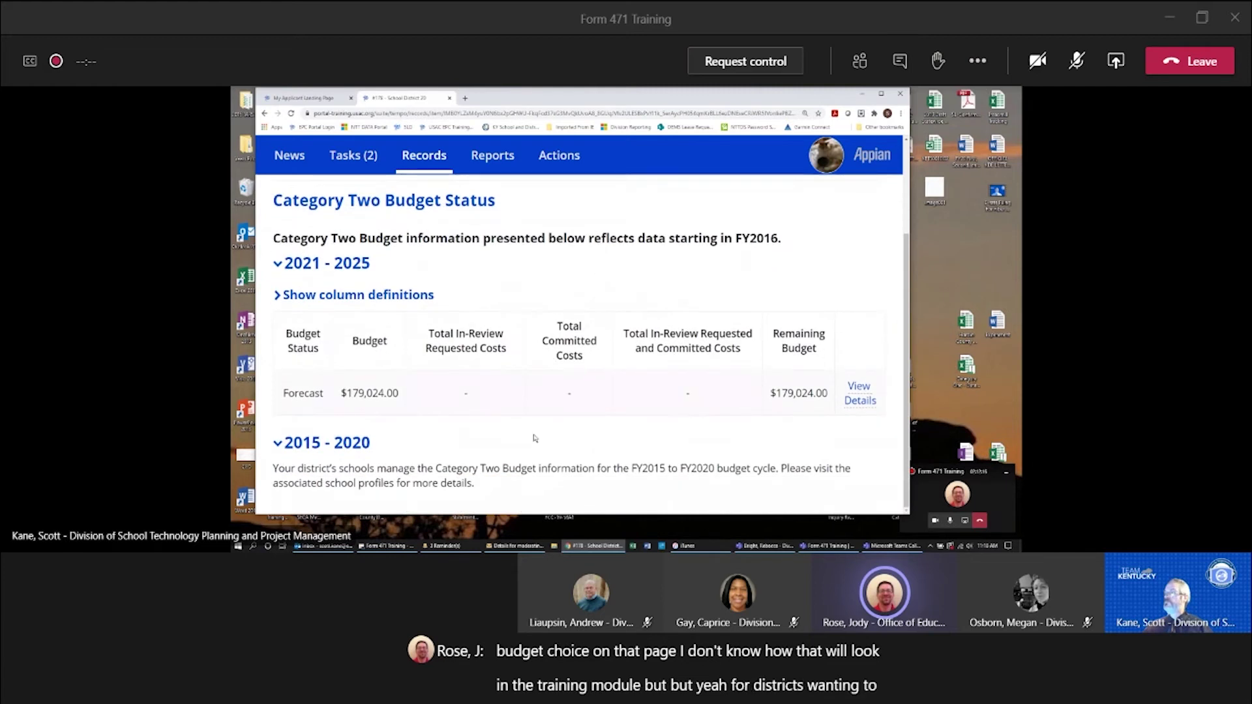
click(866, 403)
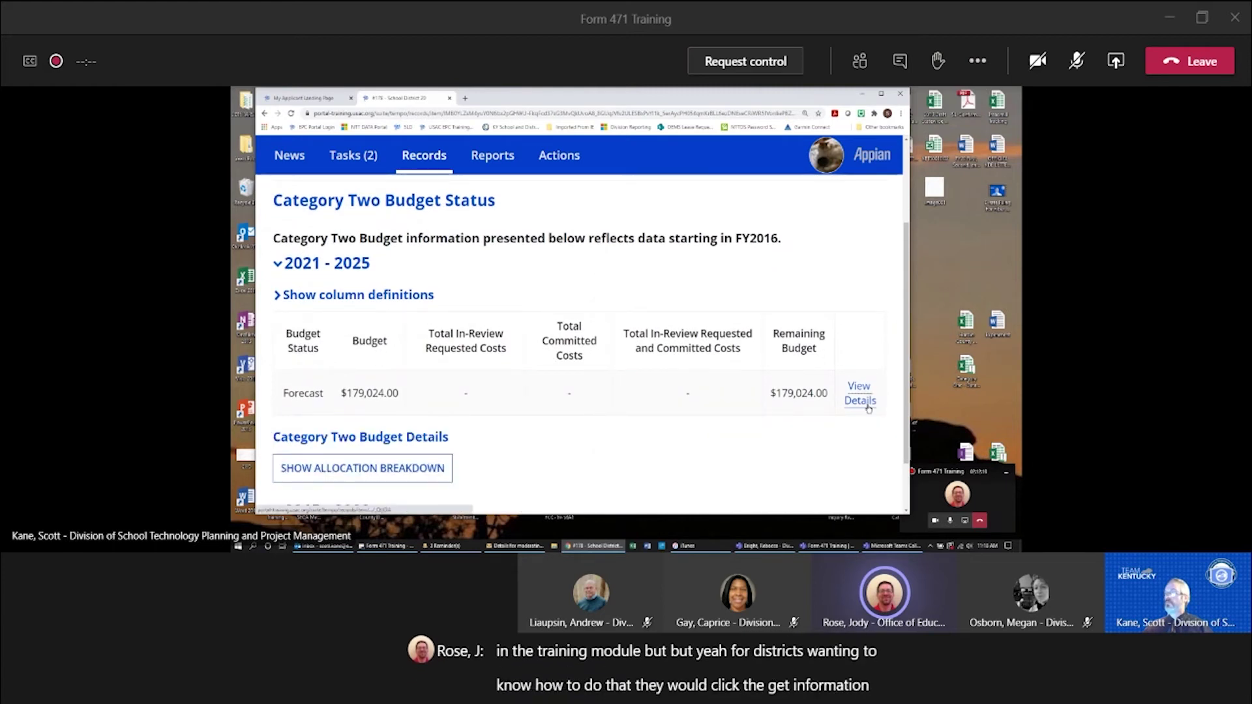
- Show the allocation breakdown for the 2021 - 2025 budget, and collapse and re-expand the 2015 - 2020 section
scroll(653, 404, down, 1)
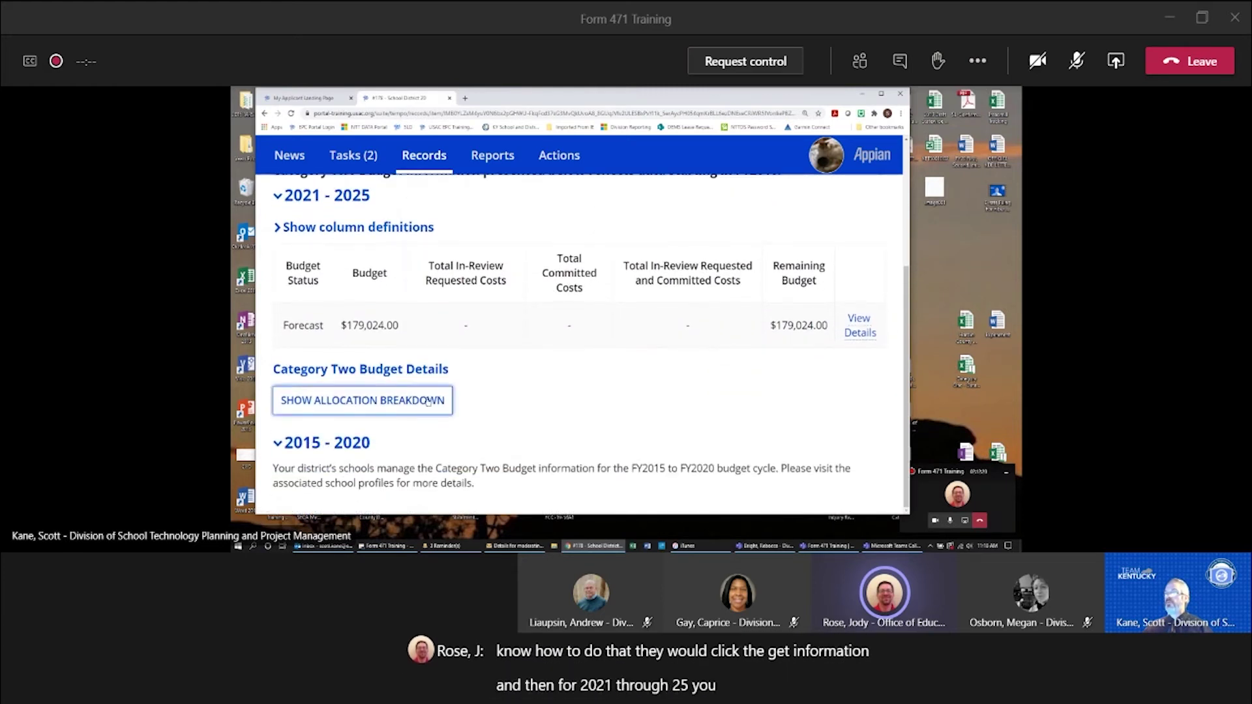
click(386, 408)
scroll(507, 377, down, 1)
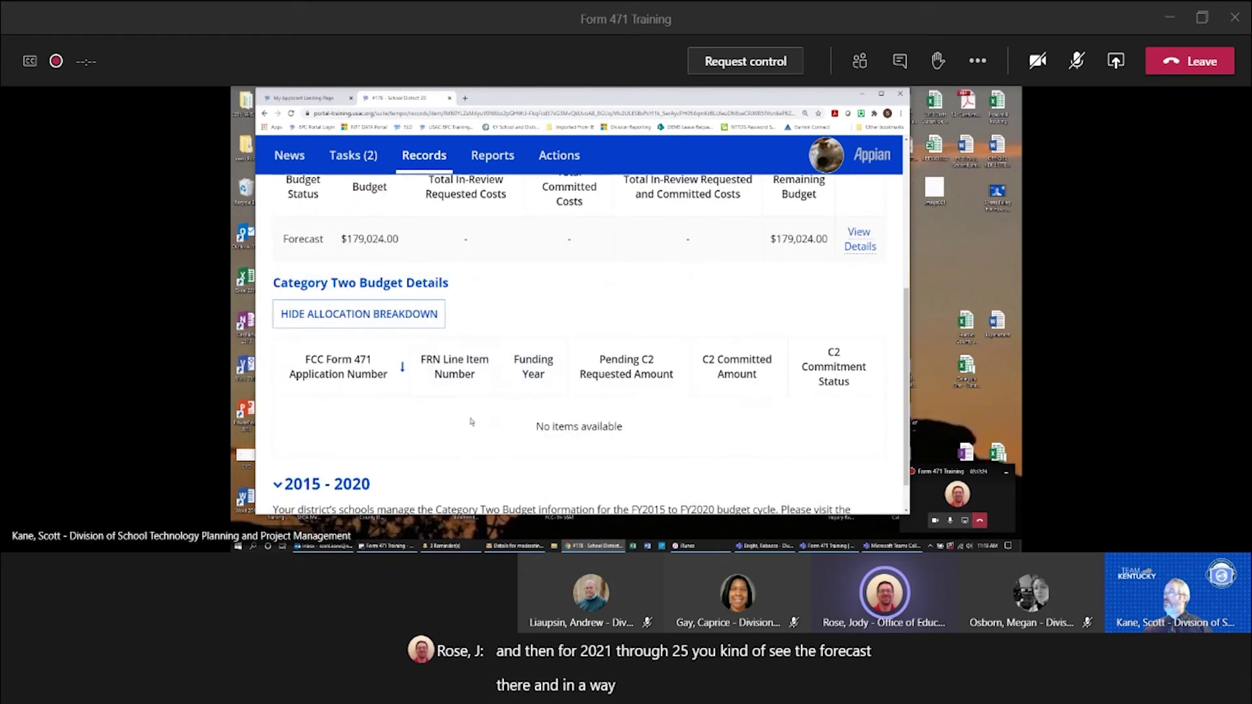
scroll(472, 422, up, 1)
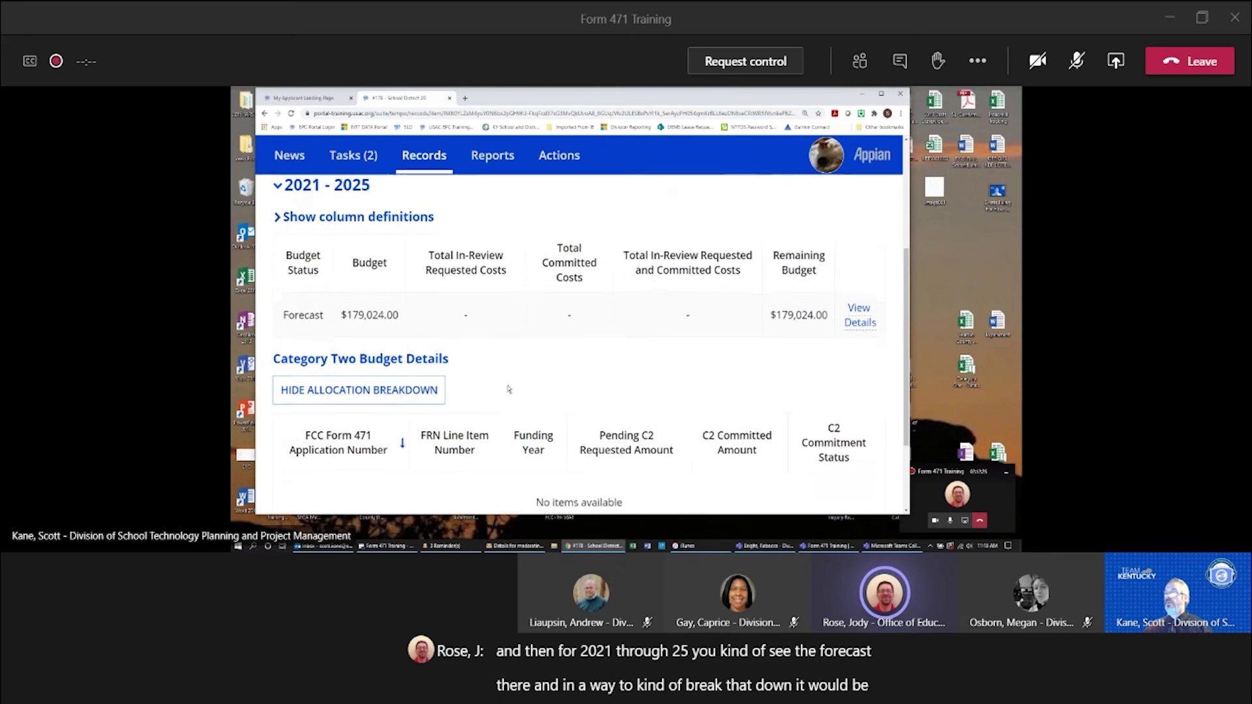
scroll(509, 389, down, 2)
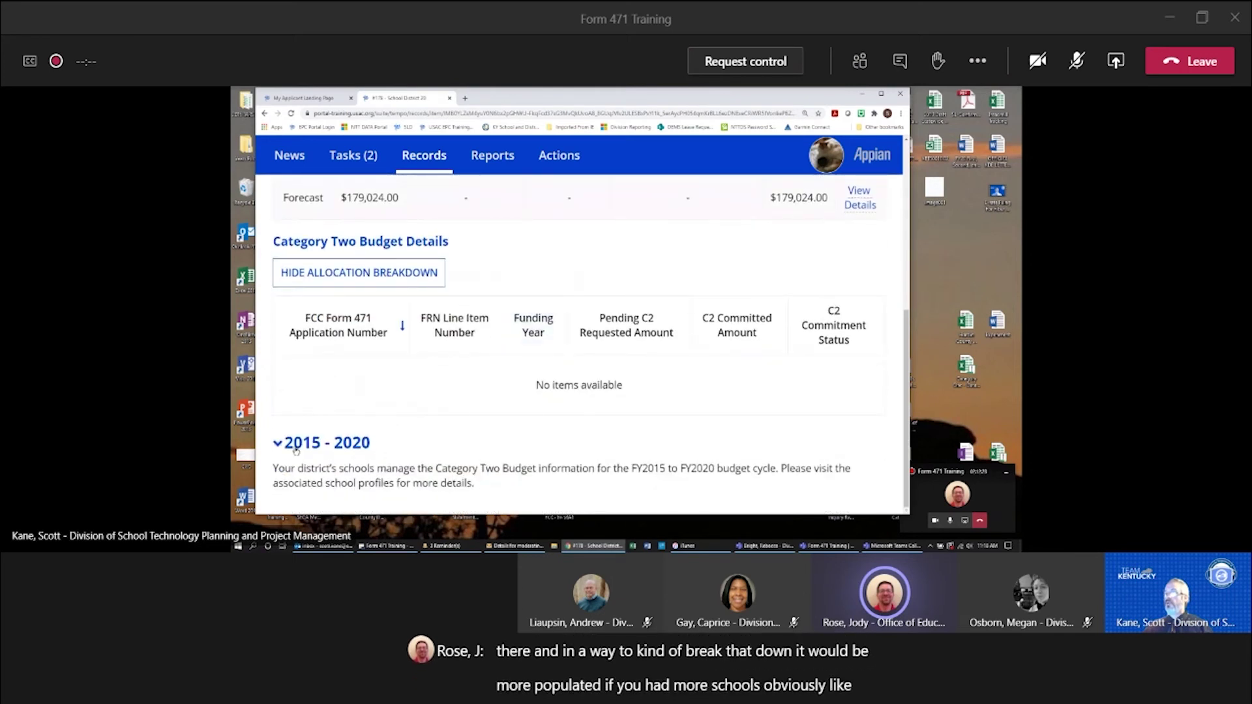
click(295, 444)
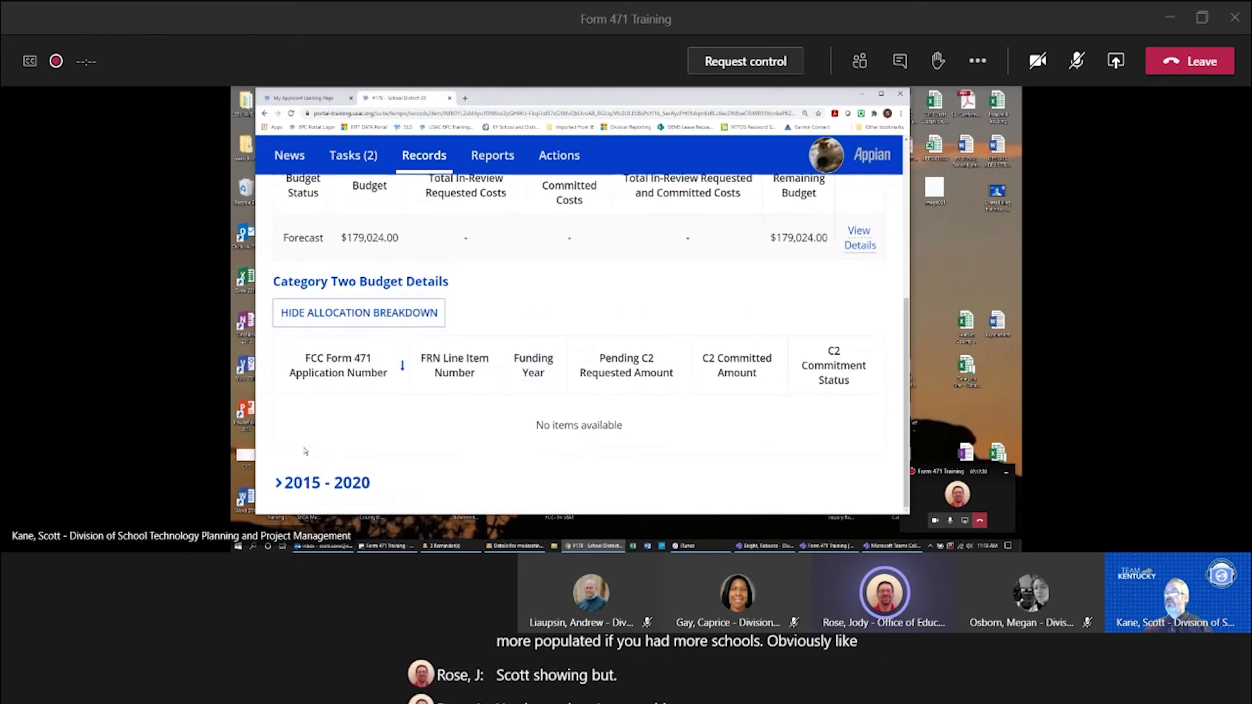
click(299, 484)
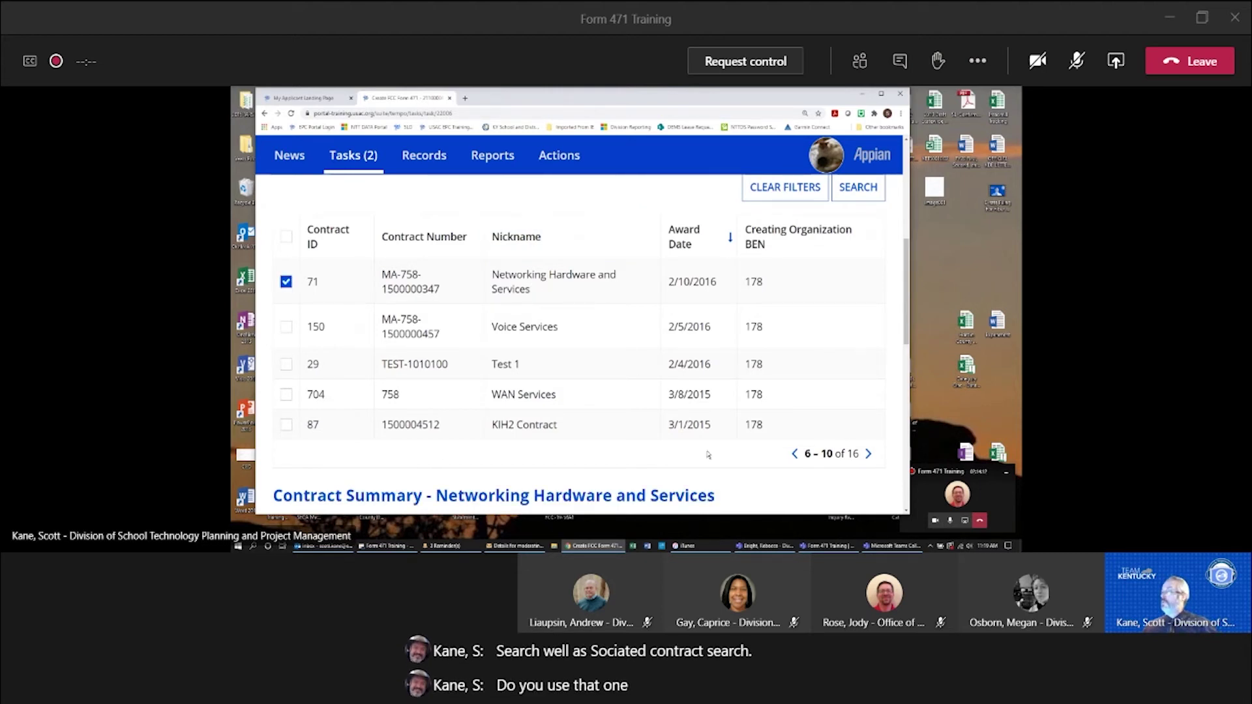
- Set the contract expiration date for the current term to 07/01/2022 and continue to the fiber request key information
click(868, 455)
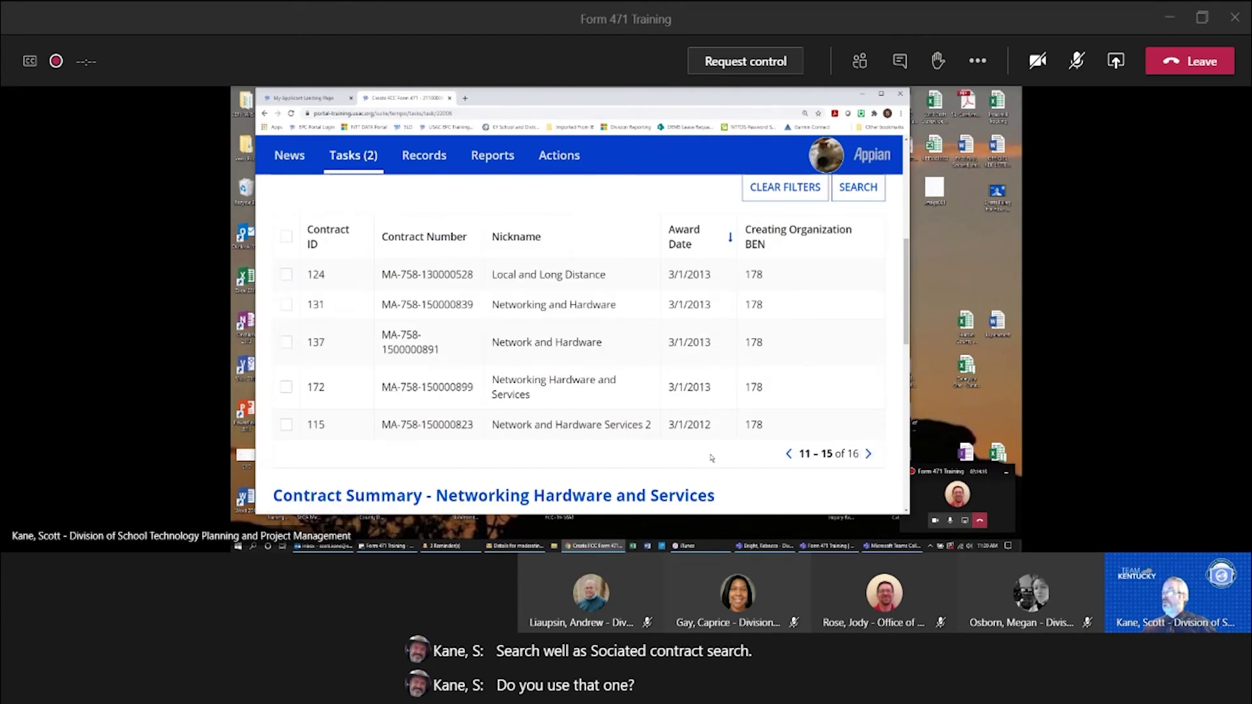
scroll(703, 469, down, 3)
scroll(720, 423, down, 4)
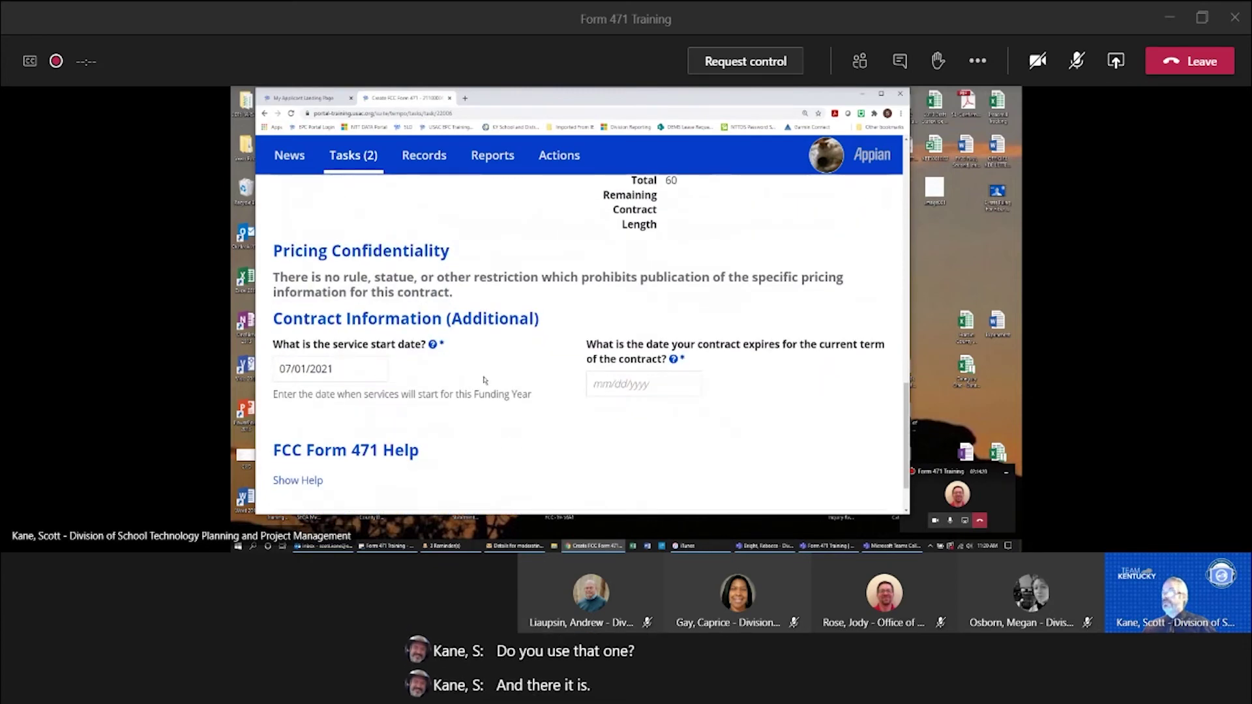
click(620, 384)
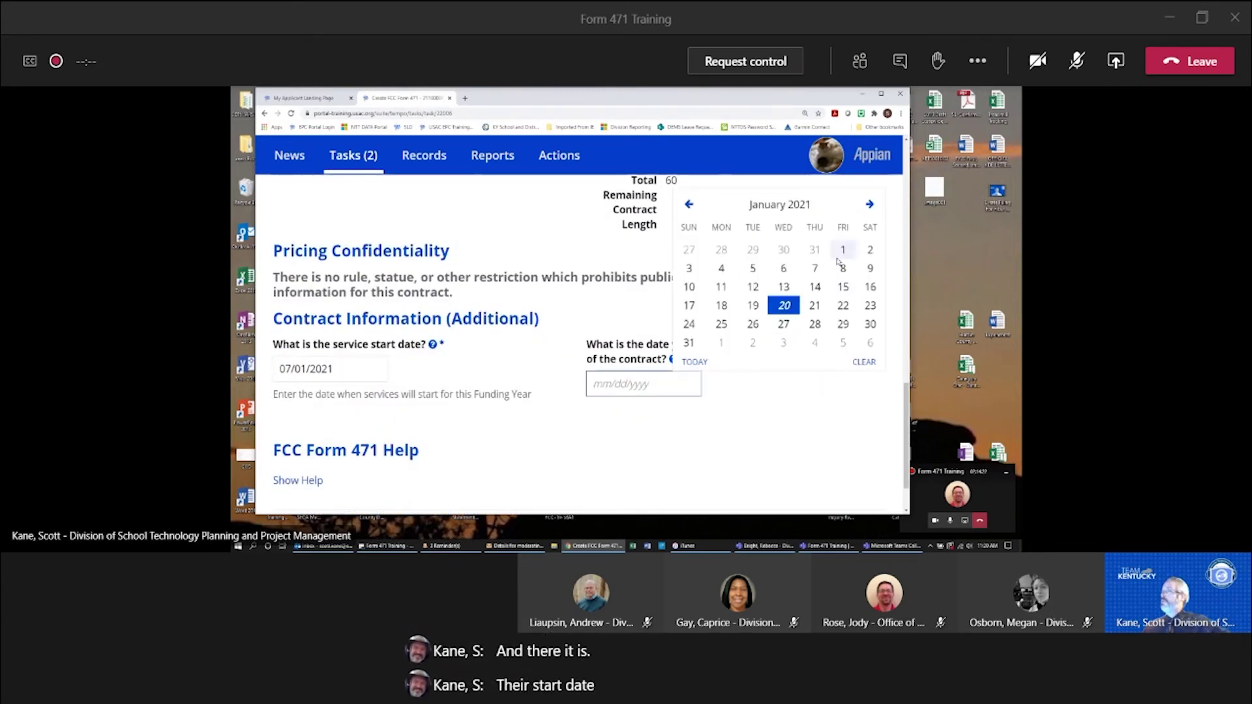
click(869, 205)
click(869, 205)
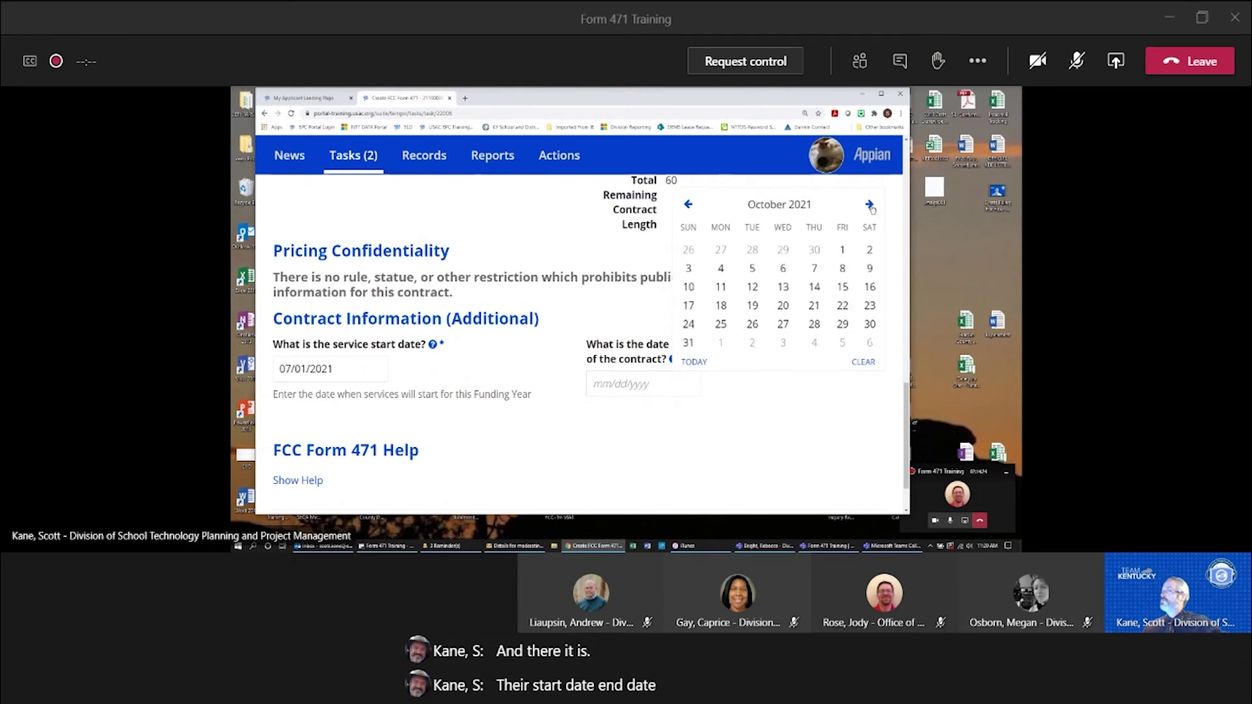
click(869, 205)
click(869, 204)
click(870, 205)
click(869, 205)
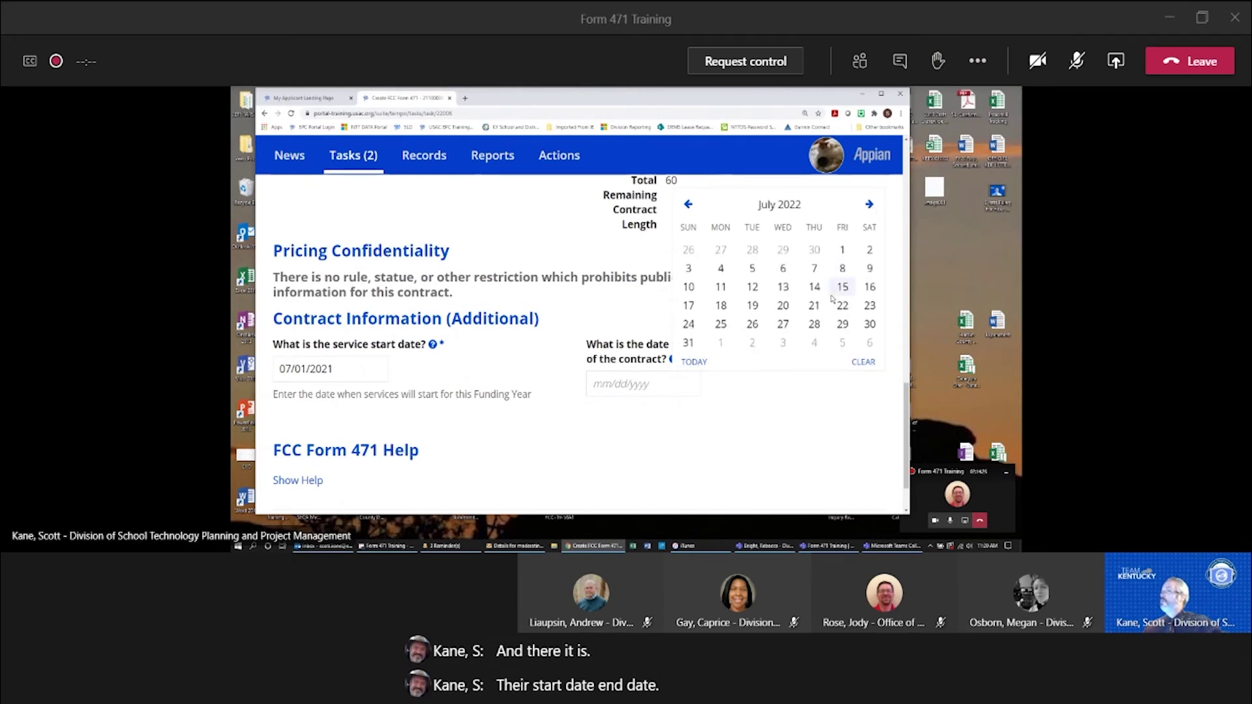
click(843, 251)
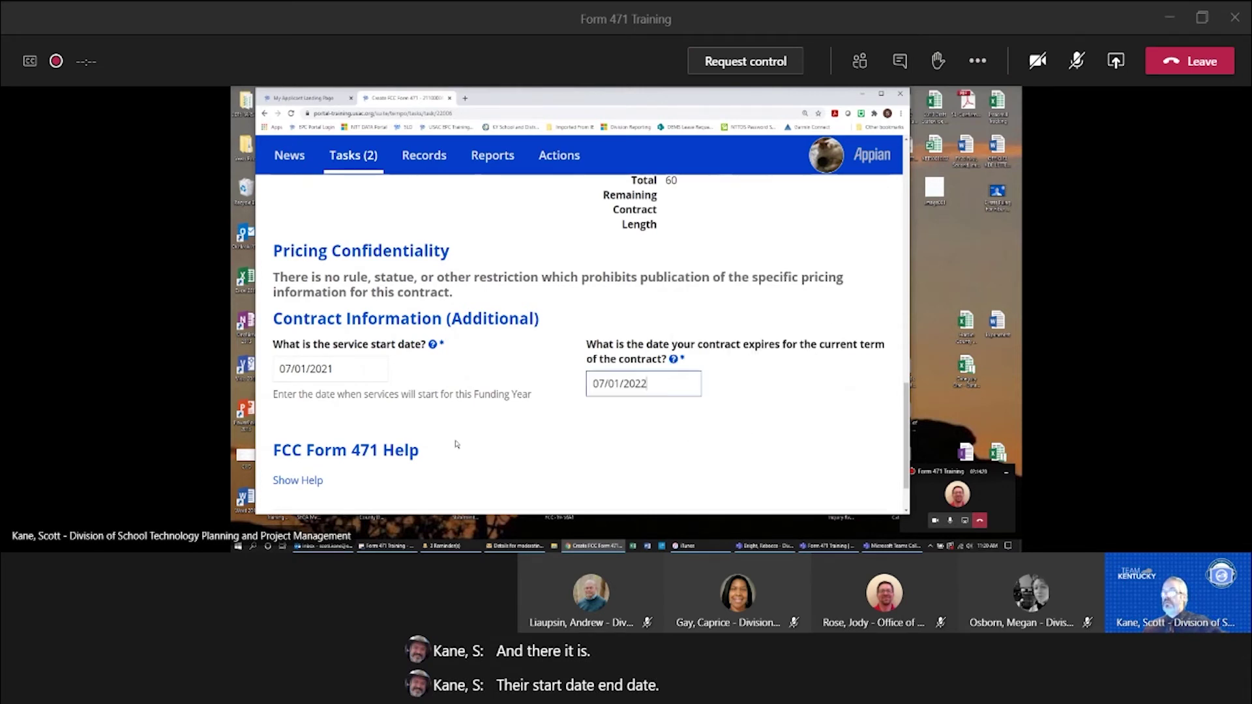
scroll(457, 445, down, 1)
click(842, 474)
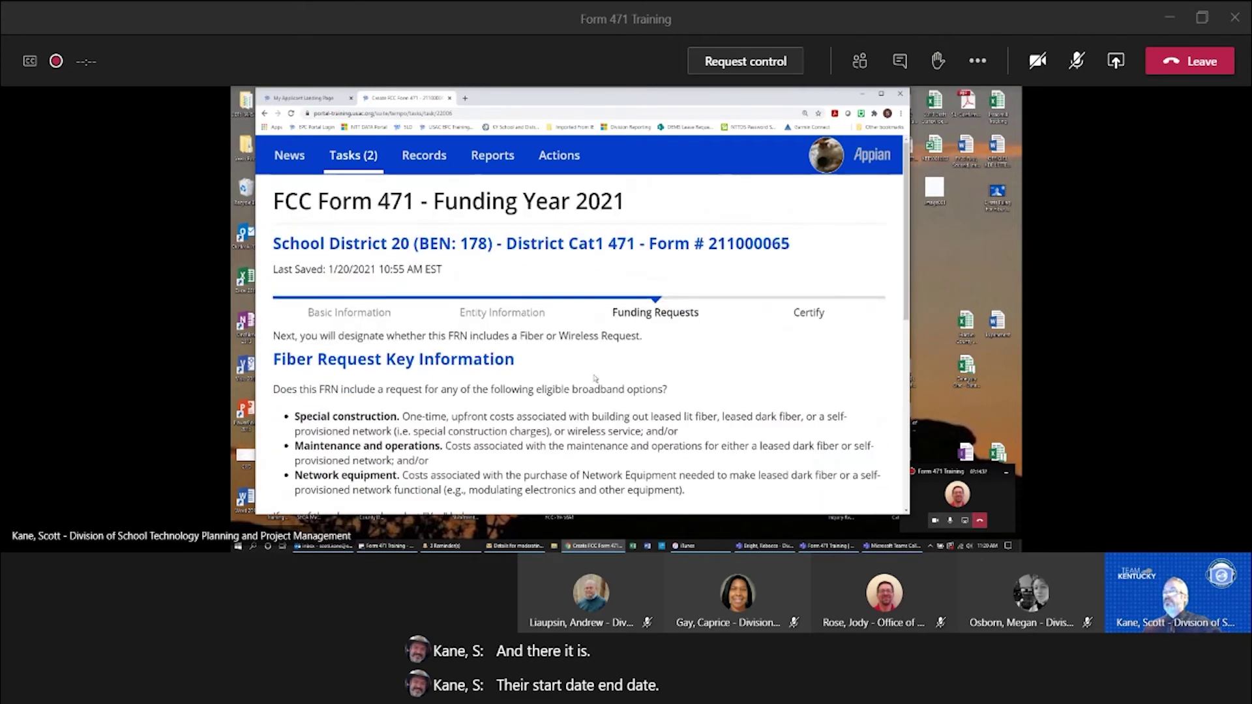
- Answer Yes to the fiber request question, choose Lit Fiber as the supported service, and continue to the special construction information
scroll(595, 377, down, 2)
scroll(589, 380, down, 4)
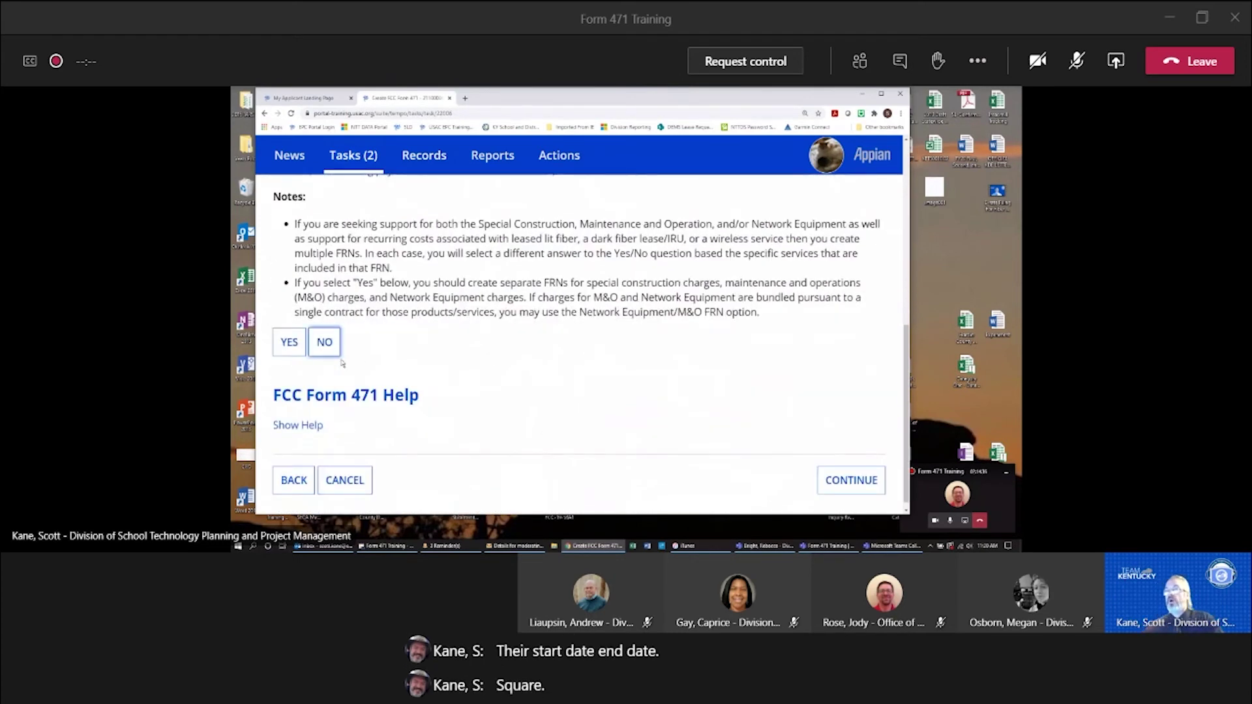
scroll(509, 354, up, 3)
scroll(518, 350, up, 2)
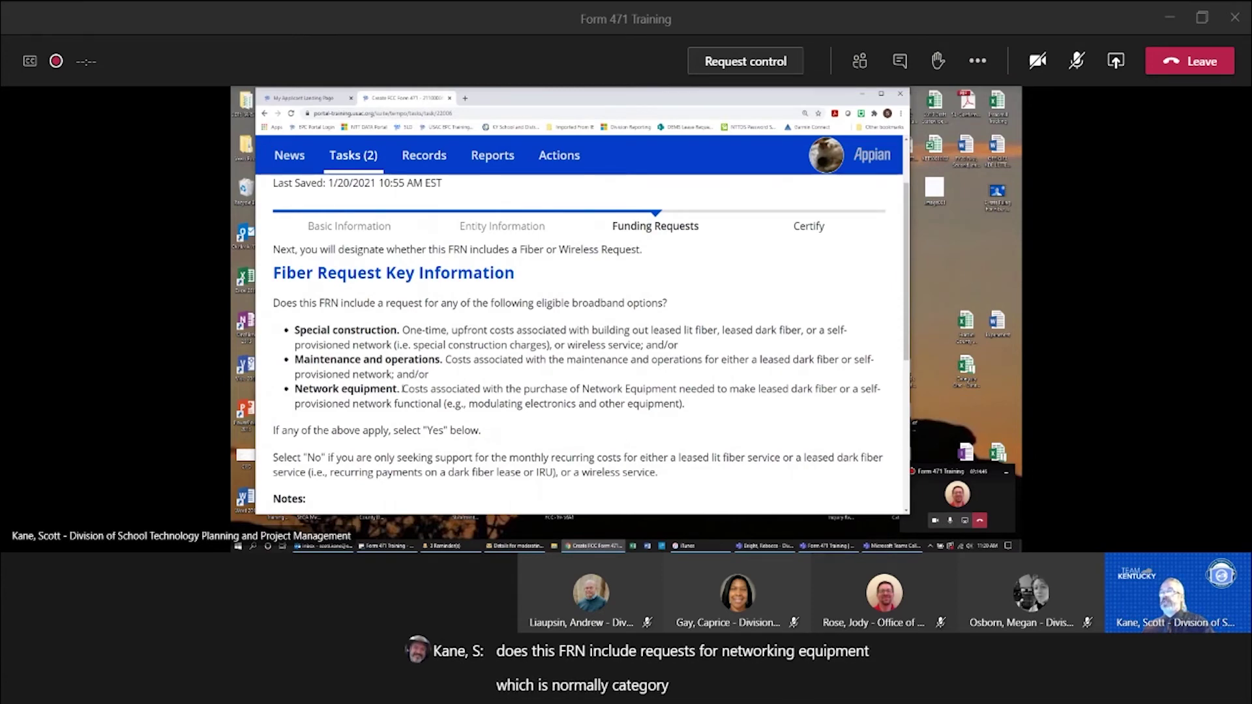
scroll(402, 389, down, 3)
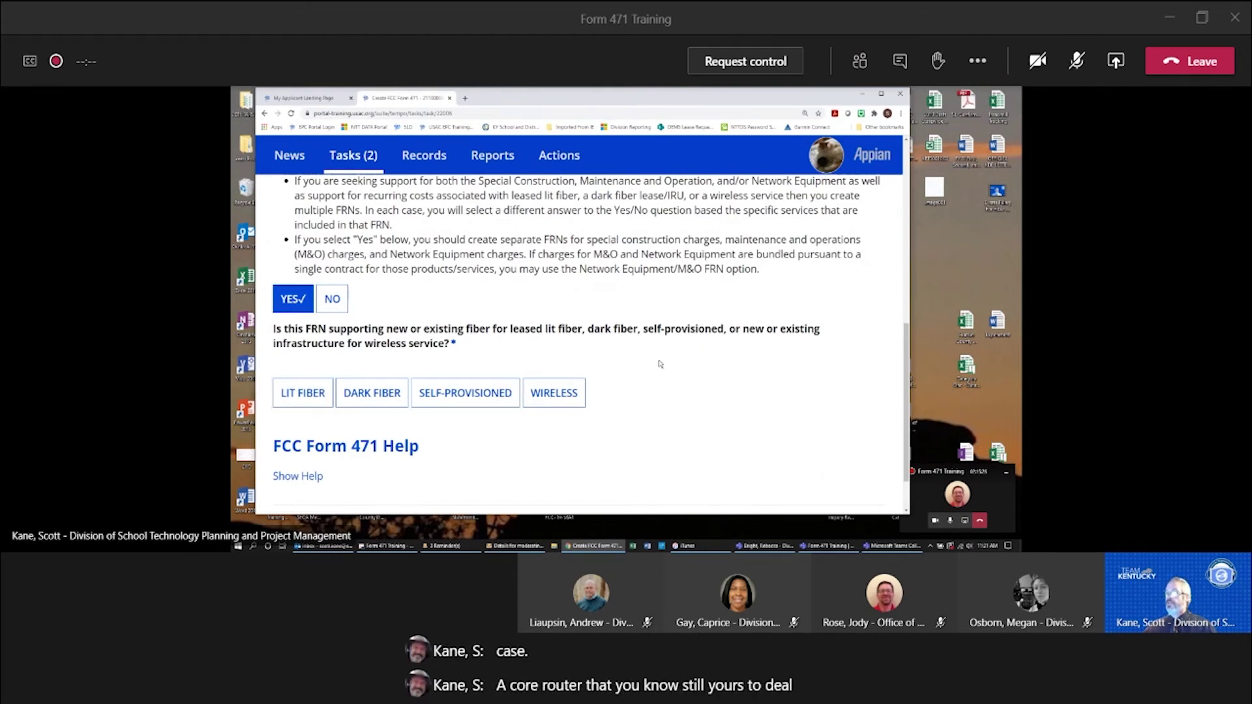
click(323, 392)
scroll(647, 359, down, 2)
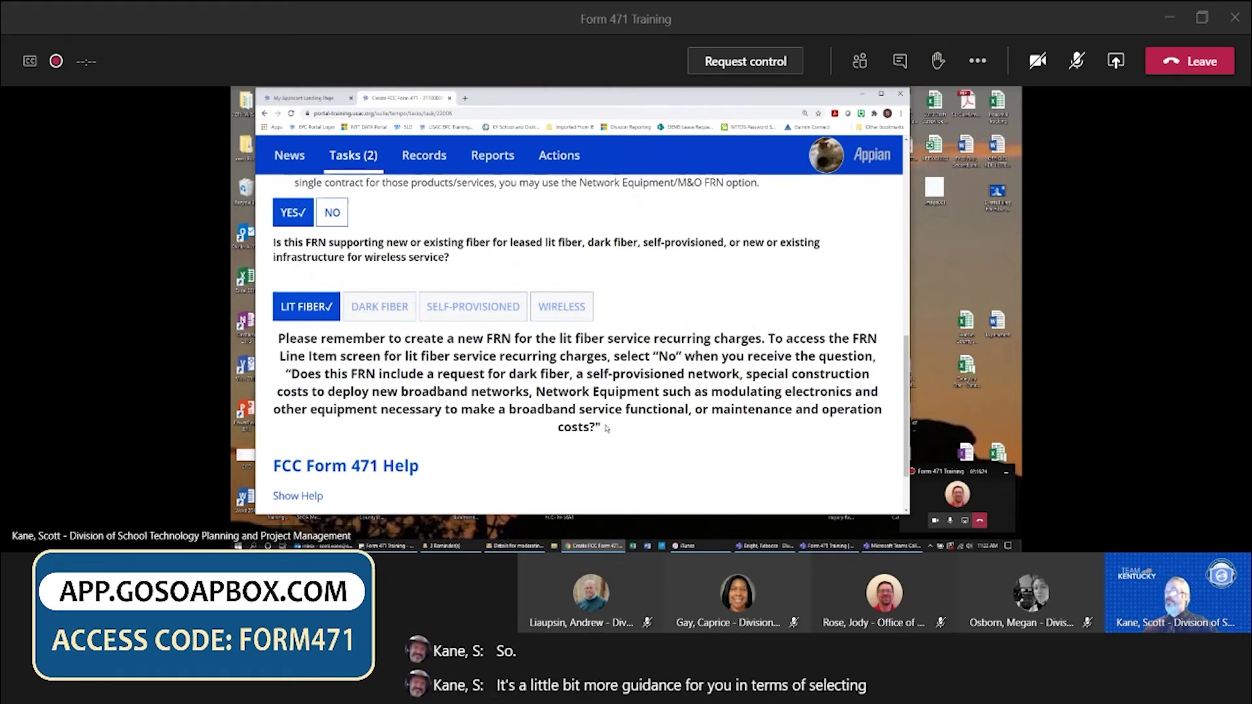
scroll(606, 428, down, 2)
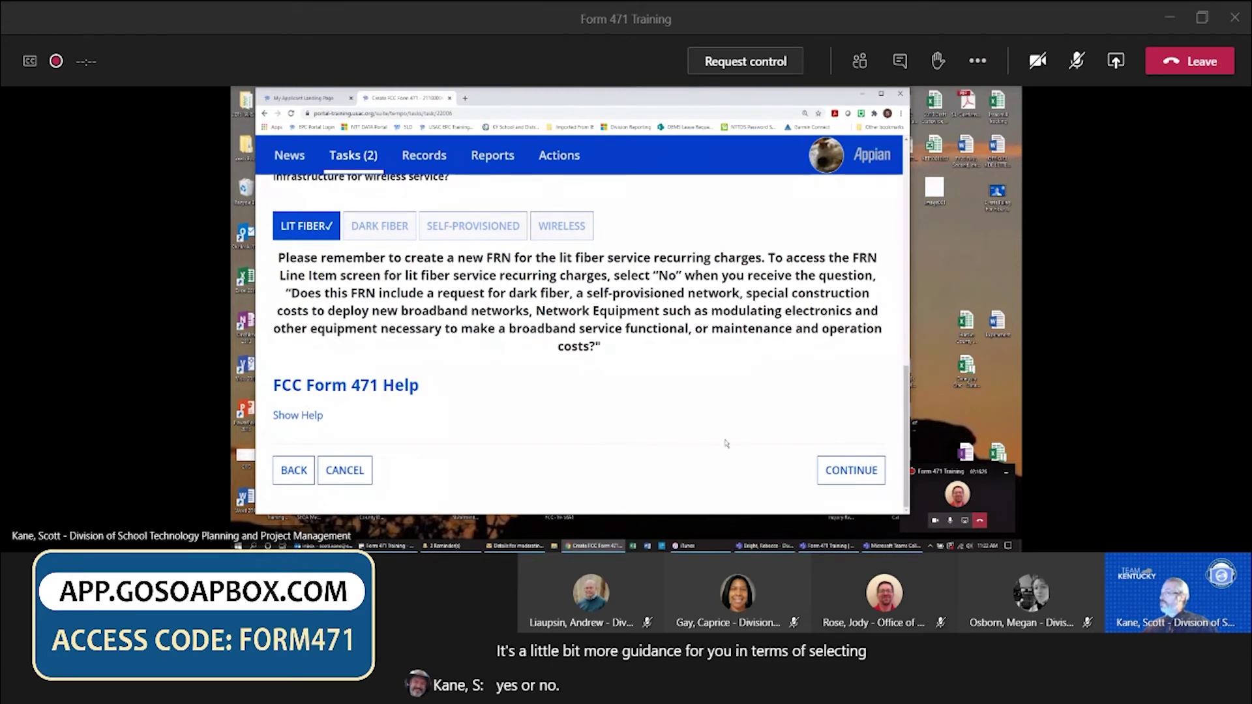
click(847, 474)
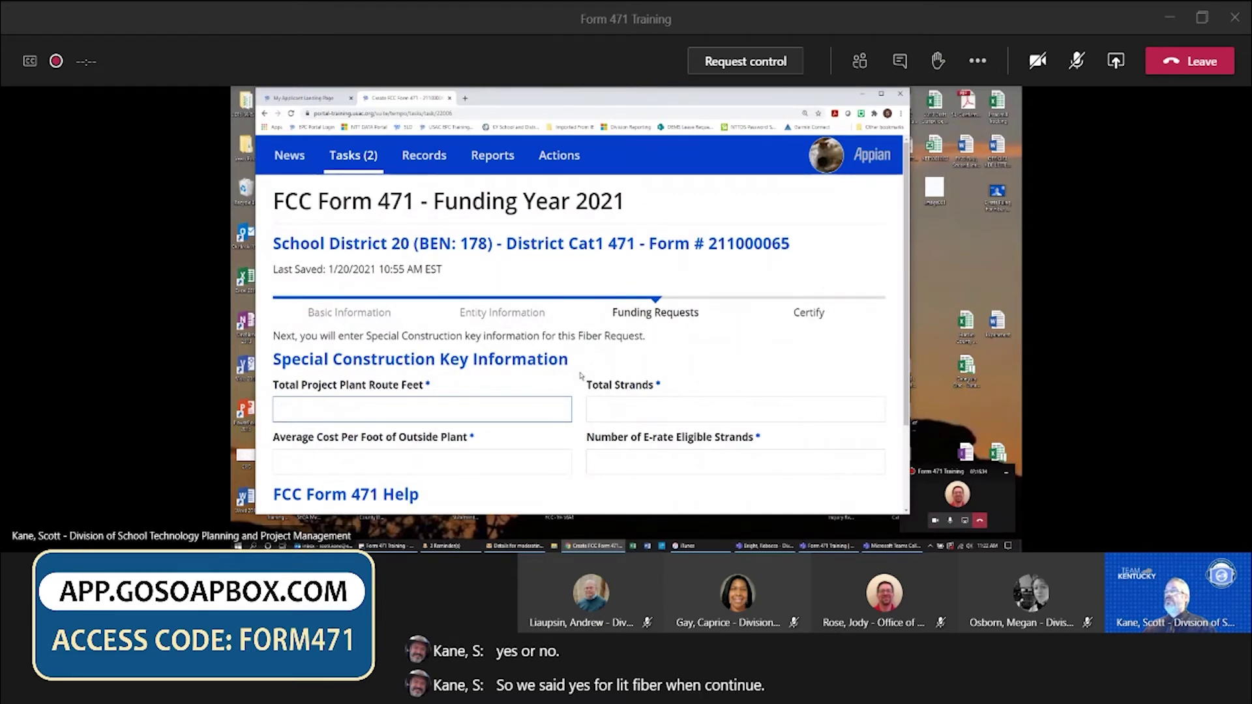
- Go back to the fiber request key information, review the Yes and Lit Fiber answers, and continue to the special construction information again
scroll(581, 375, down, 2)
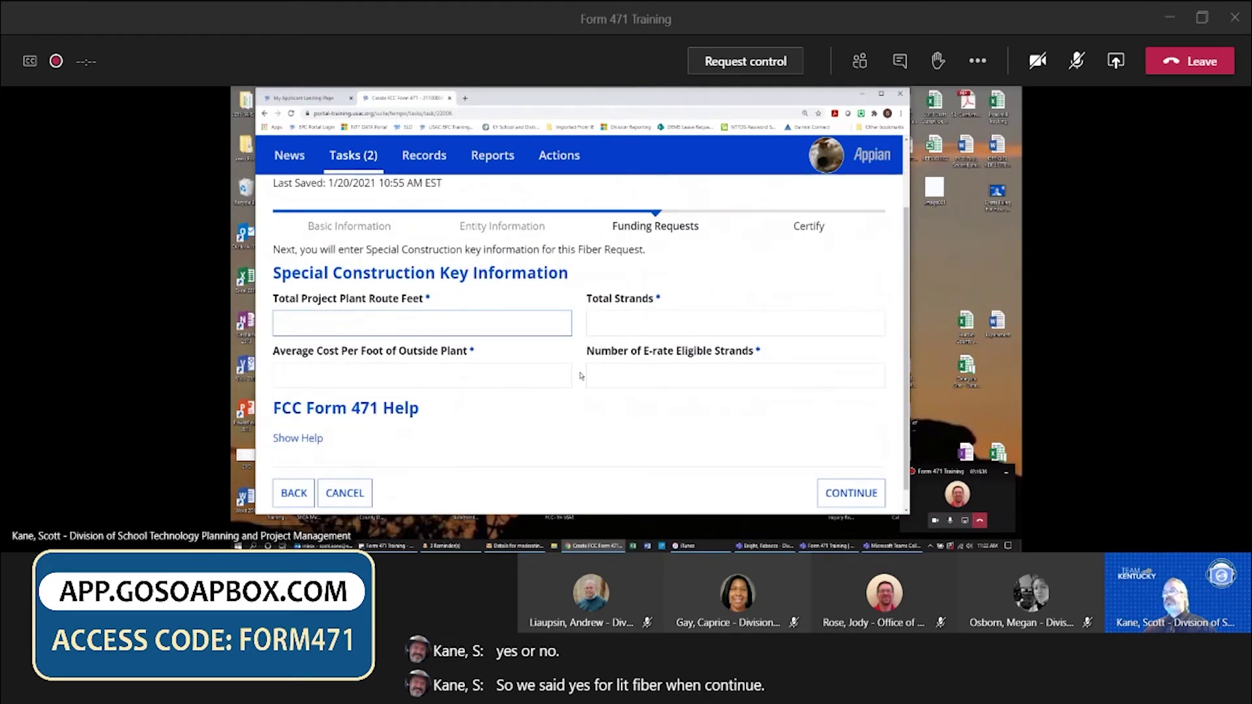
click(300, 500)
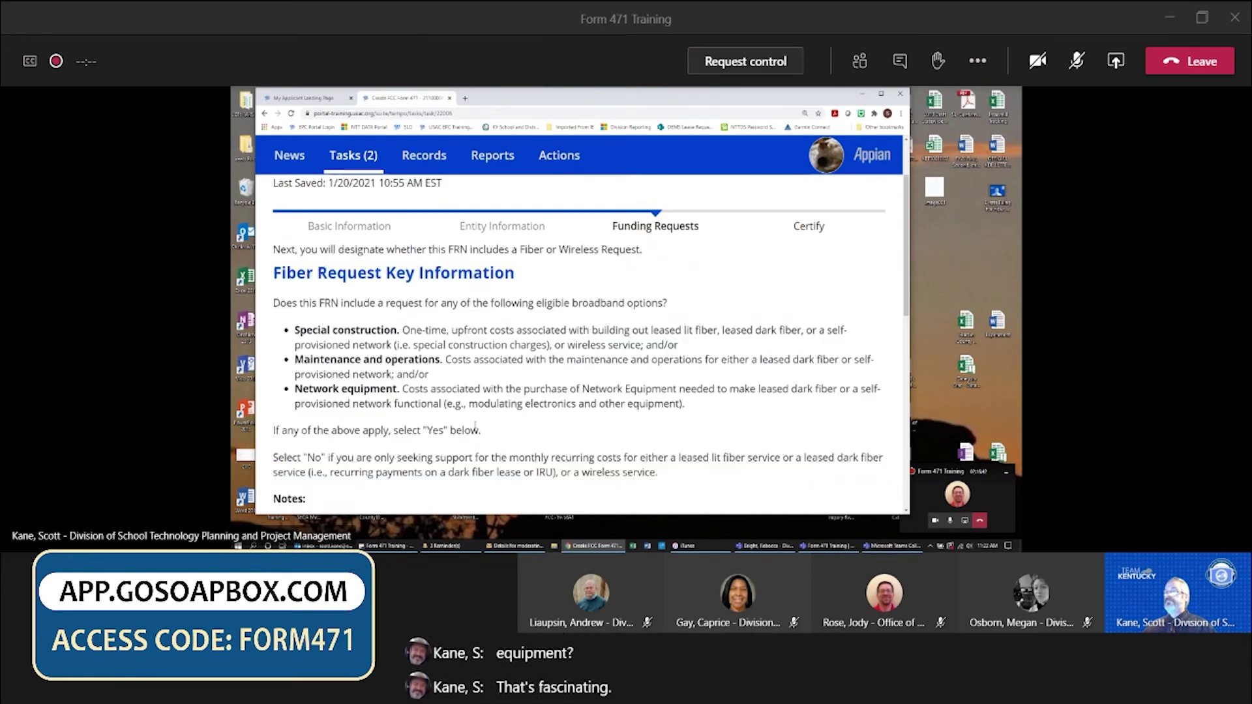
scroll(514, 401, down, 5)
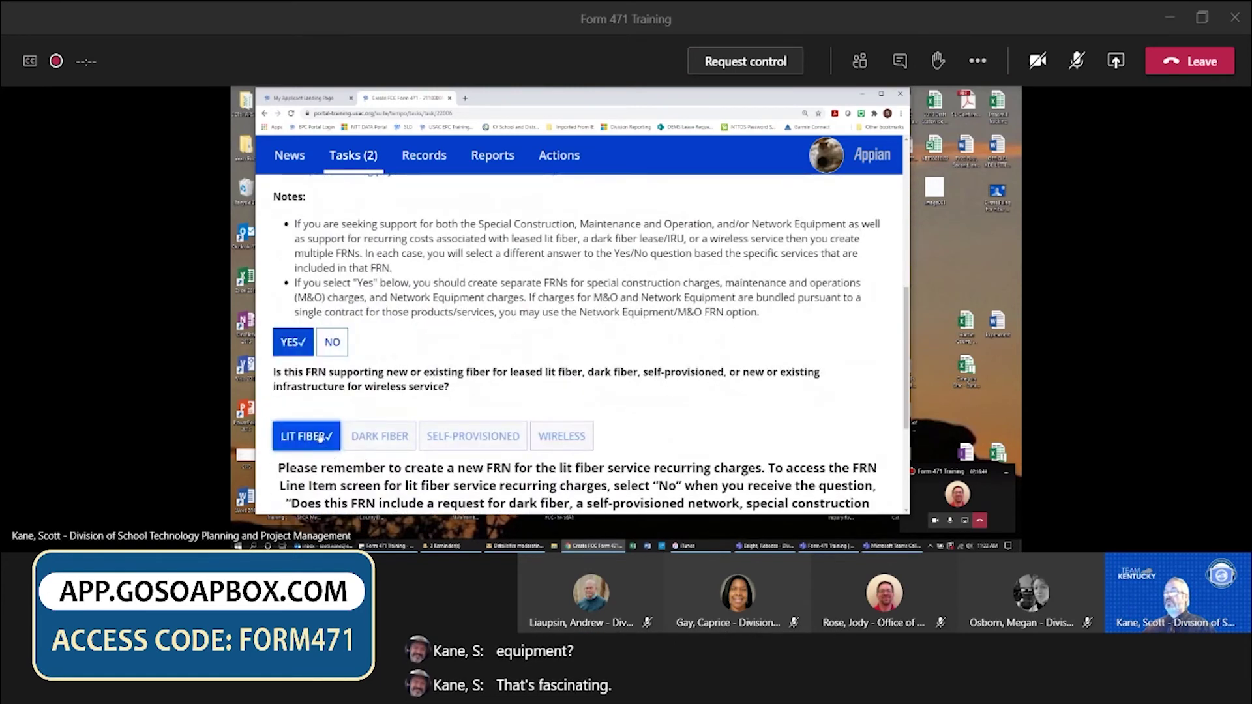
scroll(468, 394, up, 3)
scroll(468, 393, up, 2)
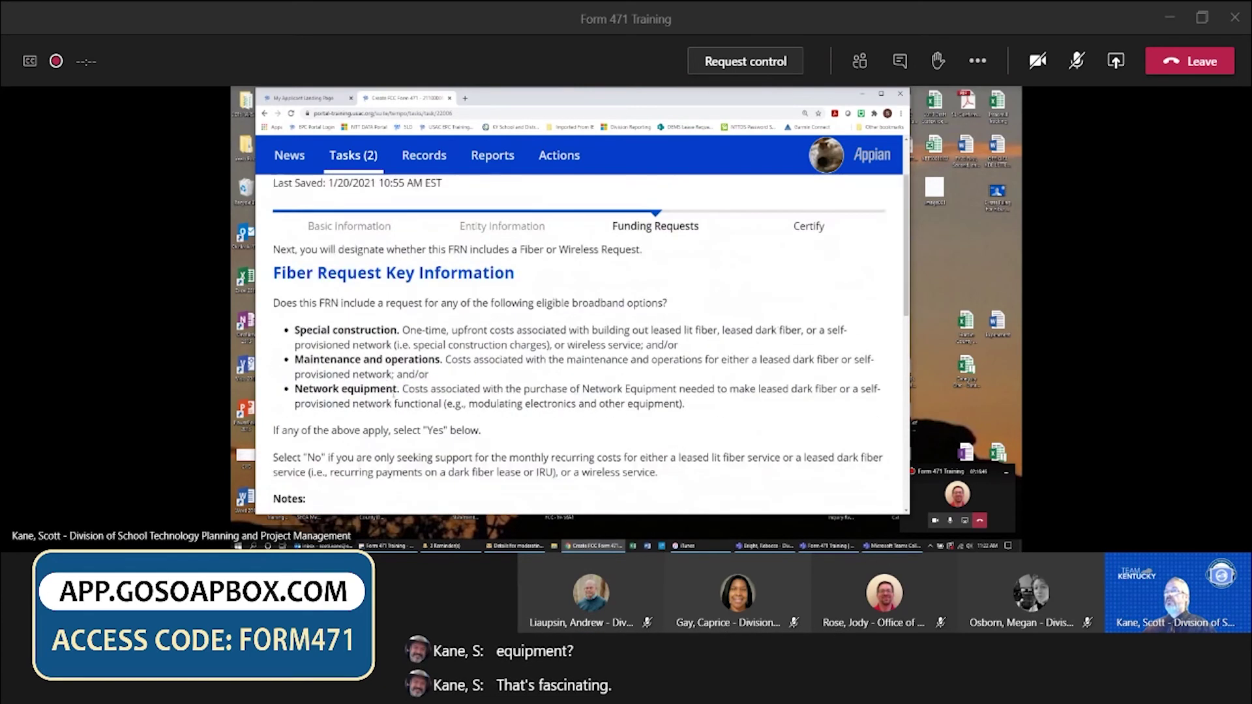
scroll(456, 393, down, 10)
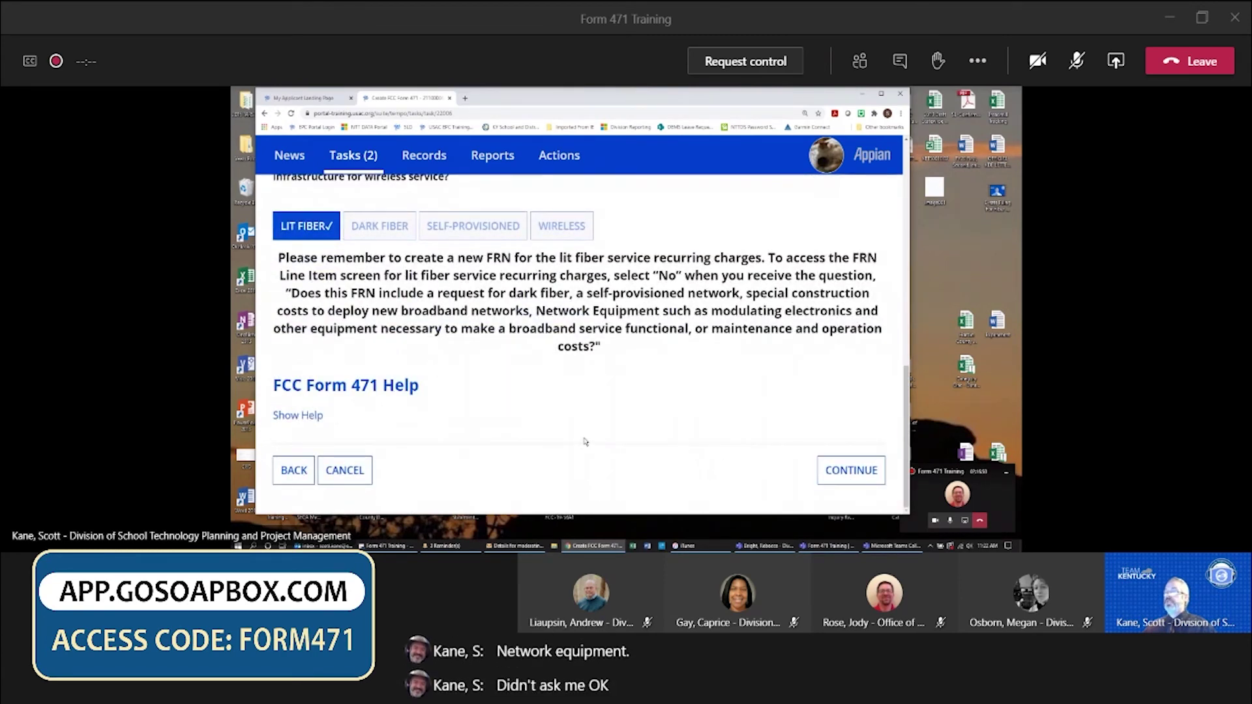
click(811, 471)
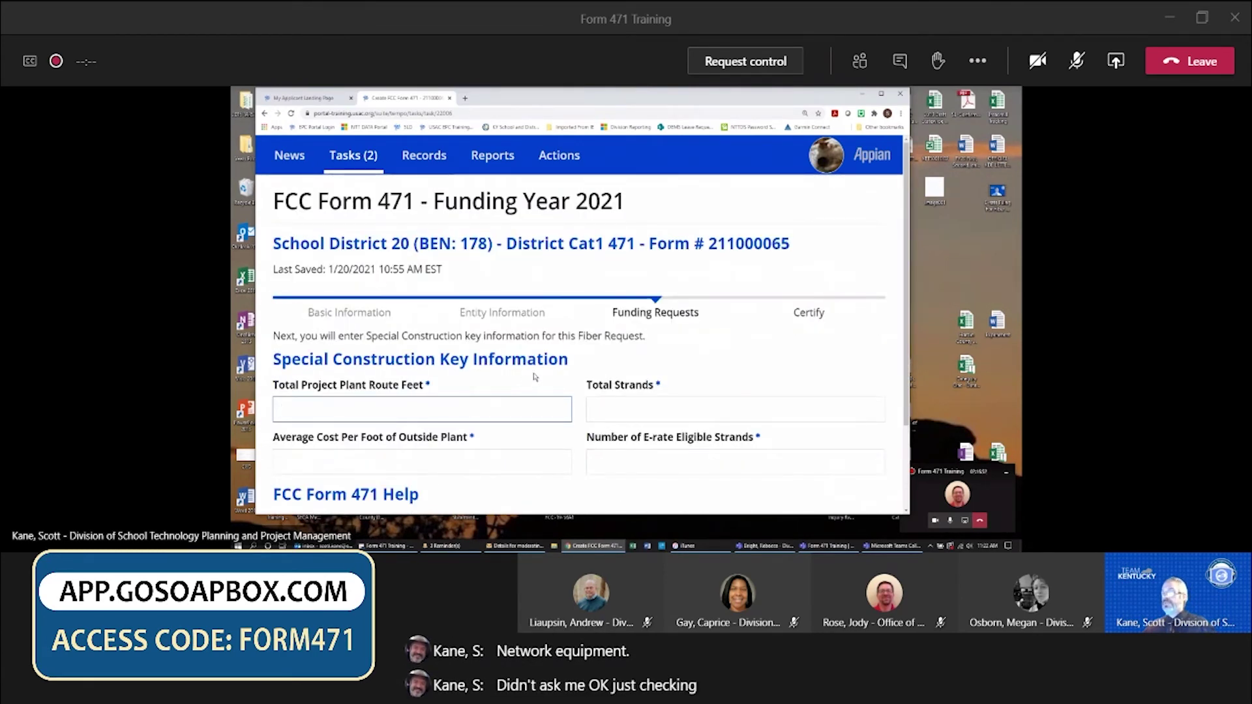
- Enter 0 for total project plant route feet, average cost per foot, total strands and E-rate eligible strands, and continue
scroll(515, 369, down, 3)
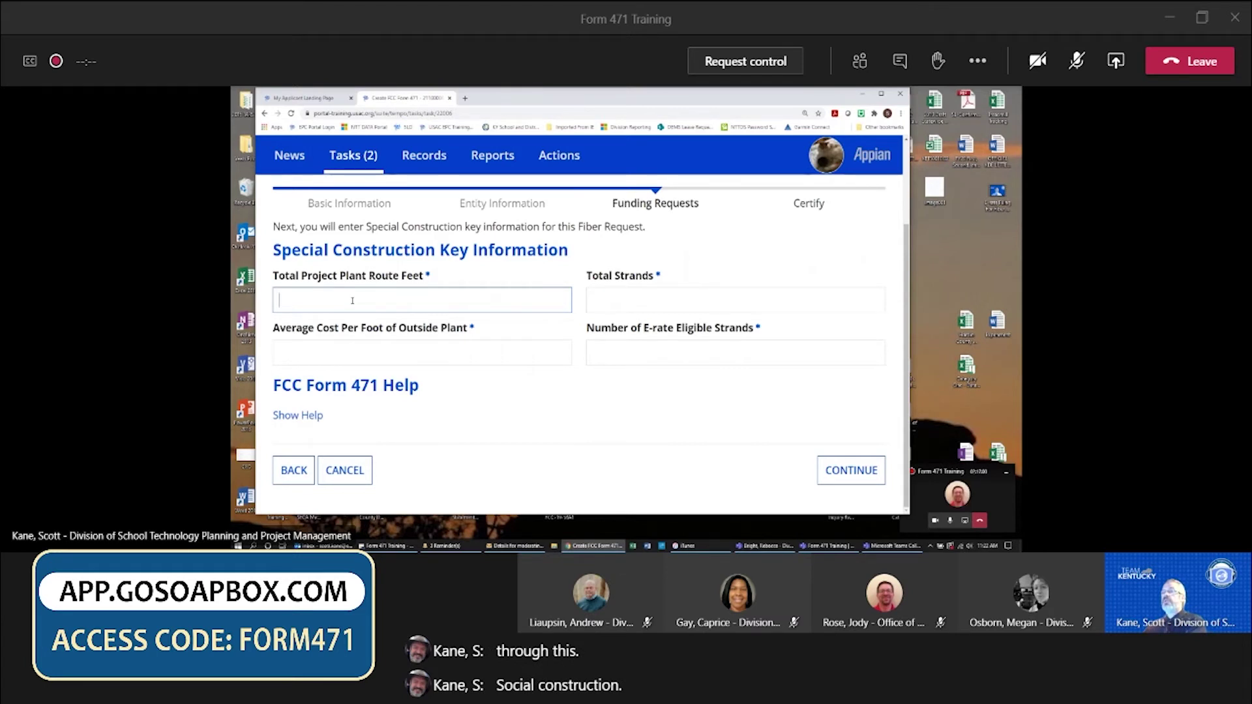
text(0)
click(409, 363)
text(0)
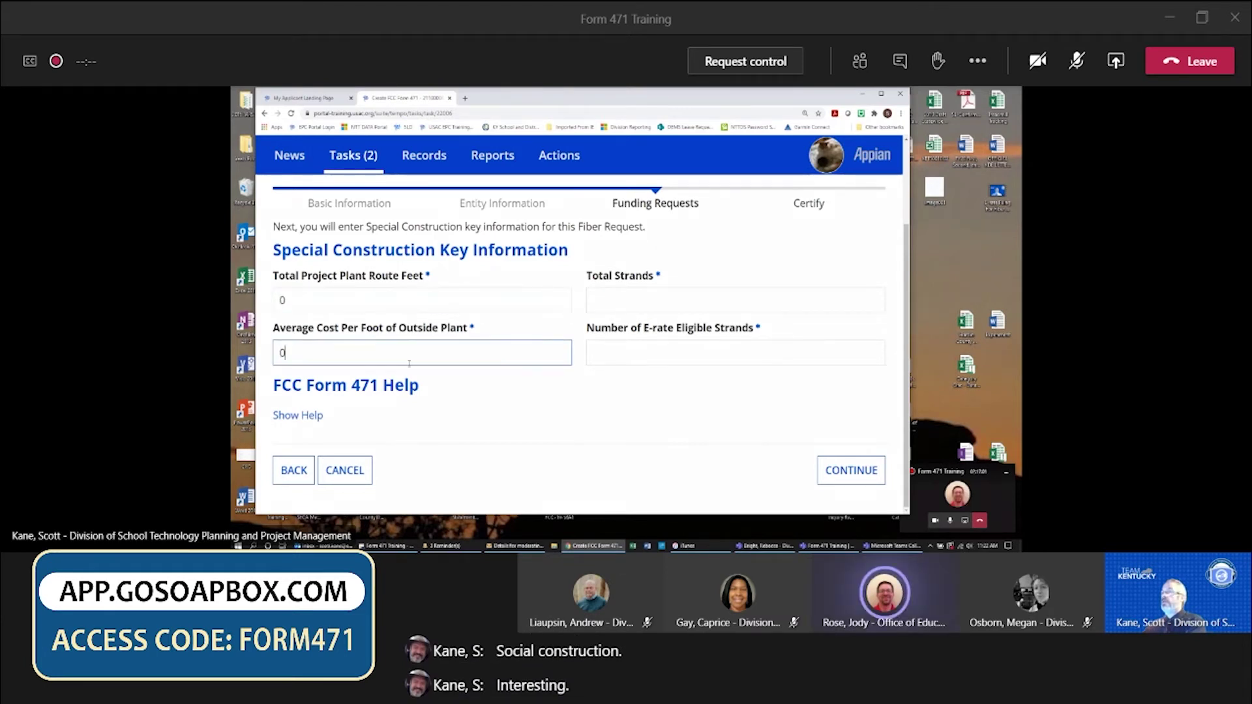
click(612, 301)
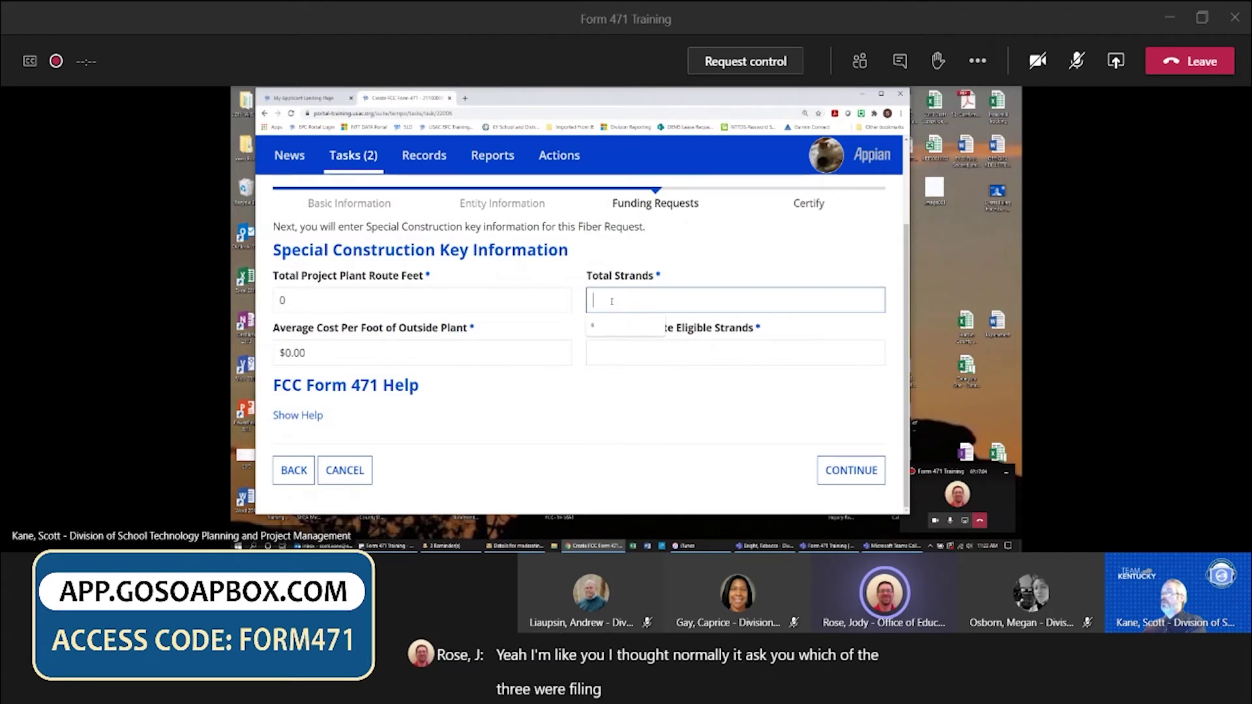
text(0)
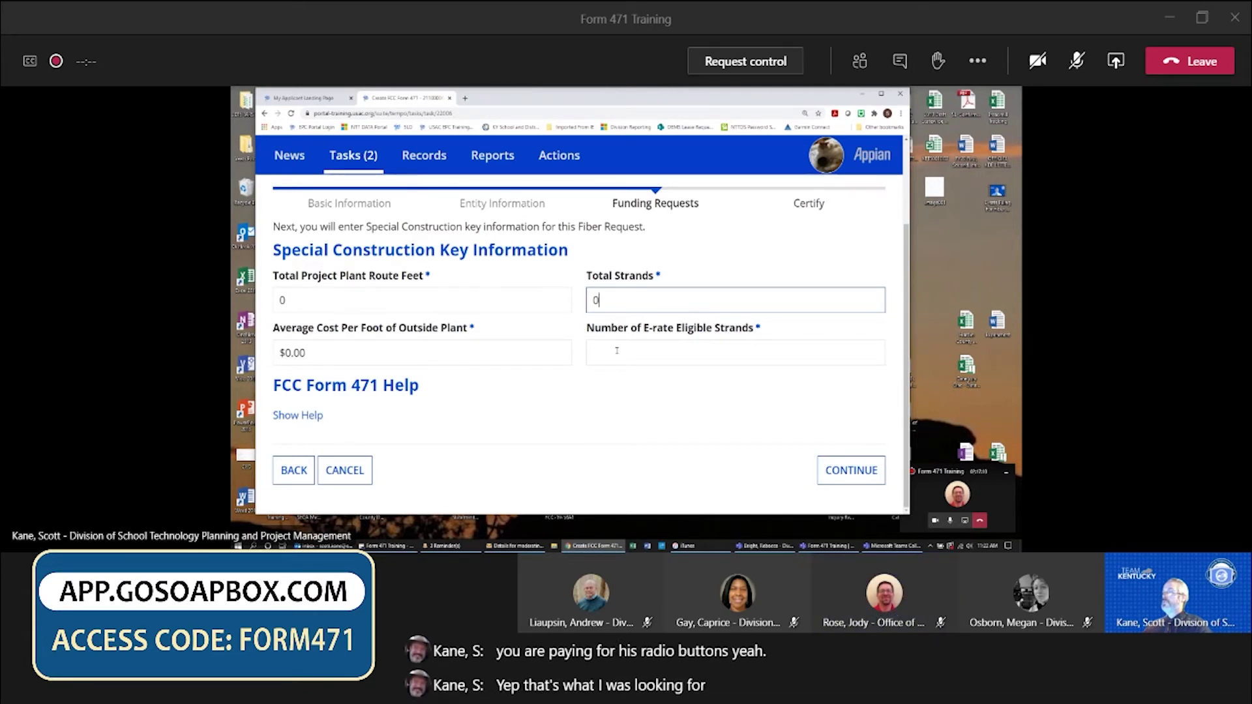
click(617, 350)
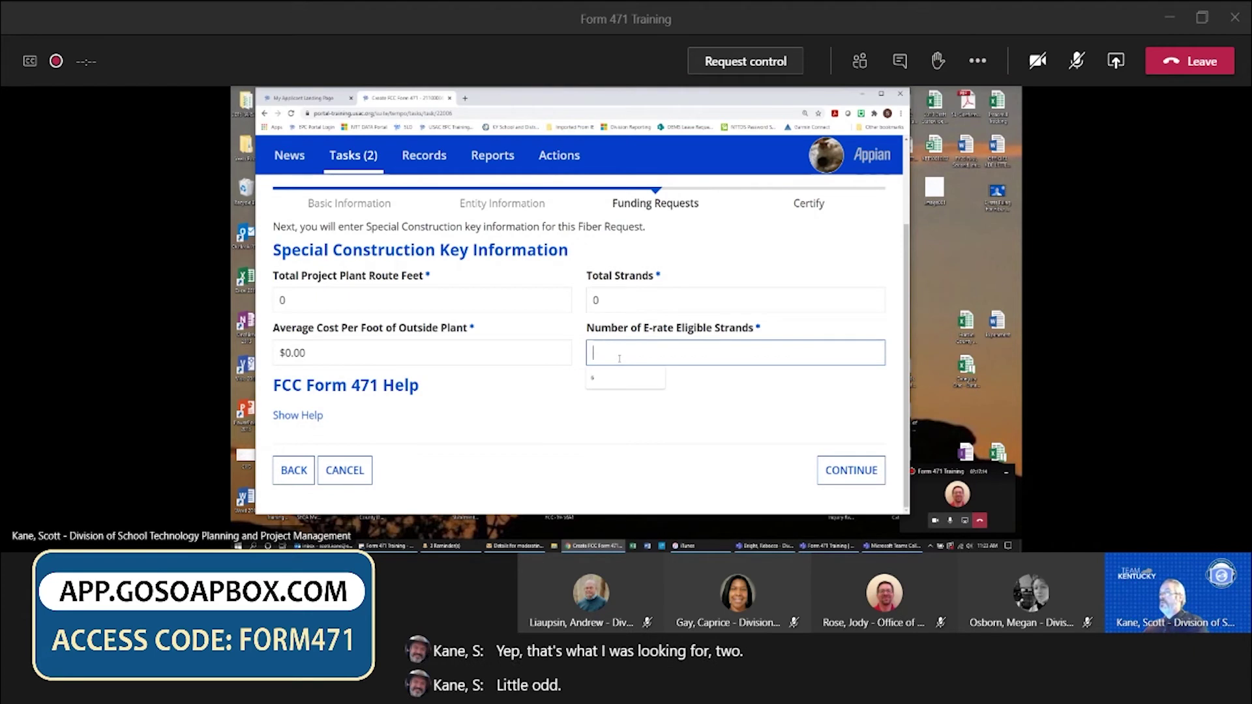
text(0)
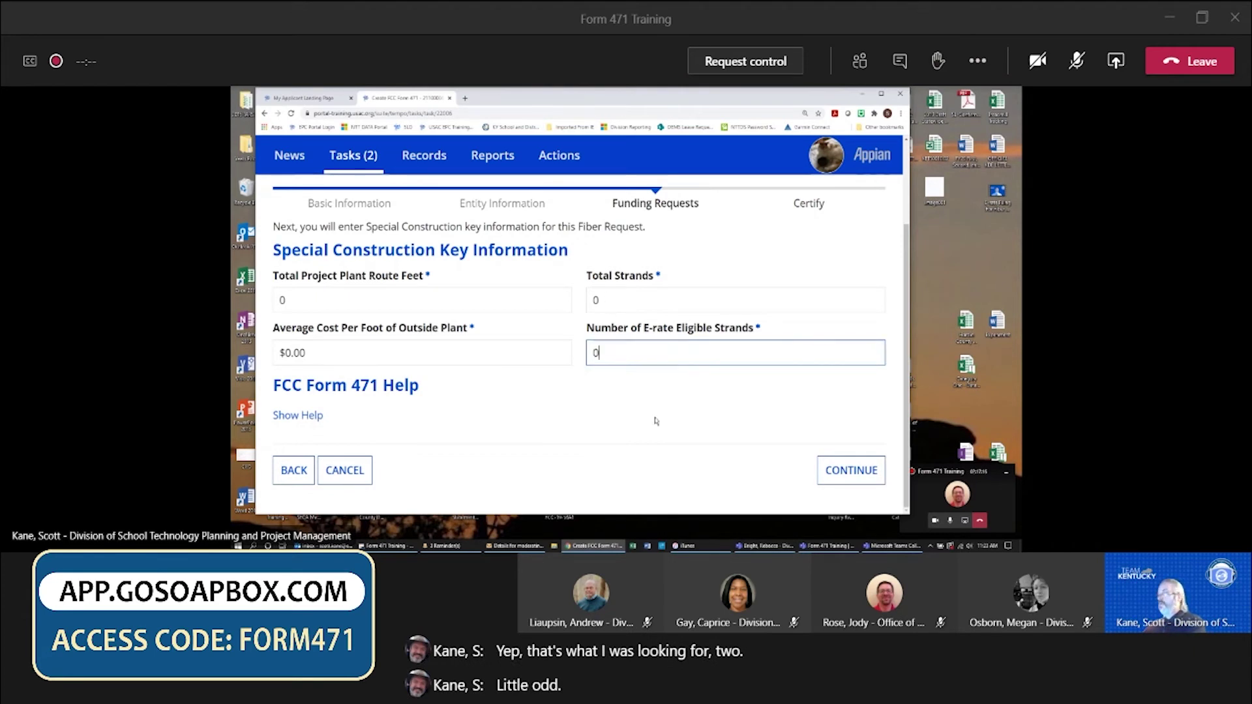
click(669, 442)
click(861, 475)
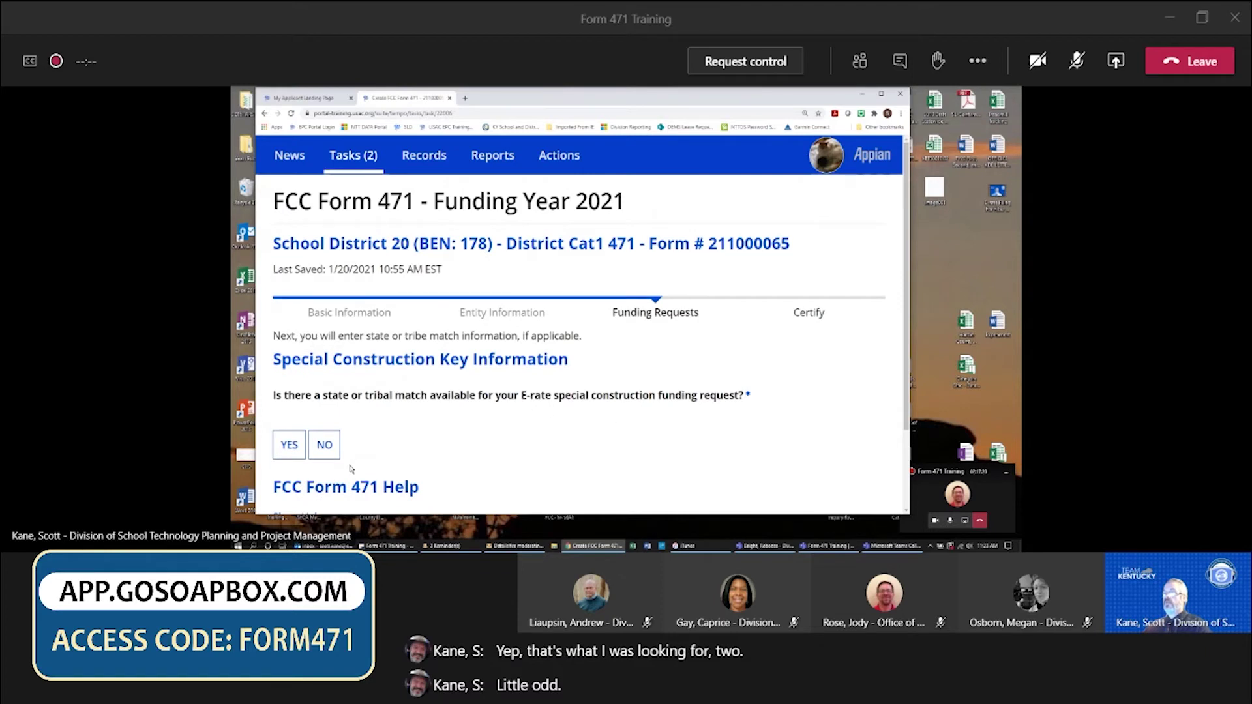
- Answer No to both the state or tribal match question and the installment payment agreement question, and continue to the narrative
click(326, 447)
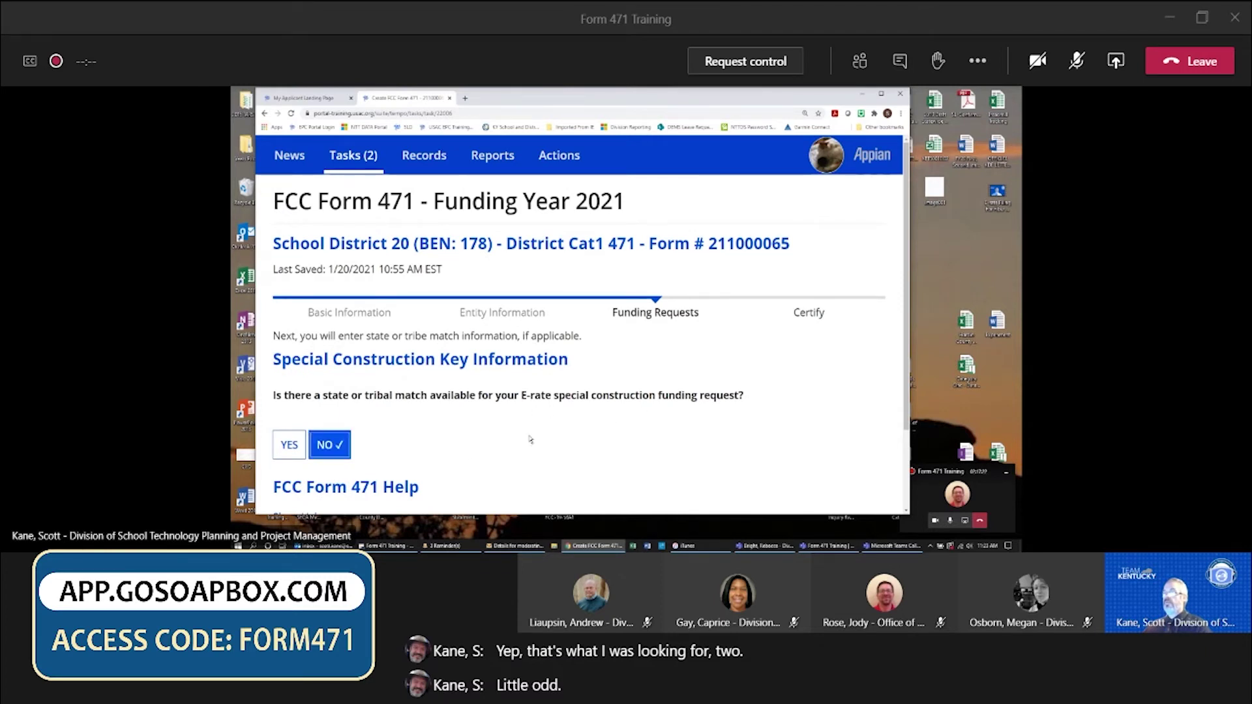
scroll(546, 430, down, 3)
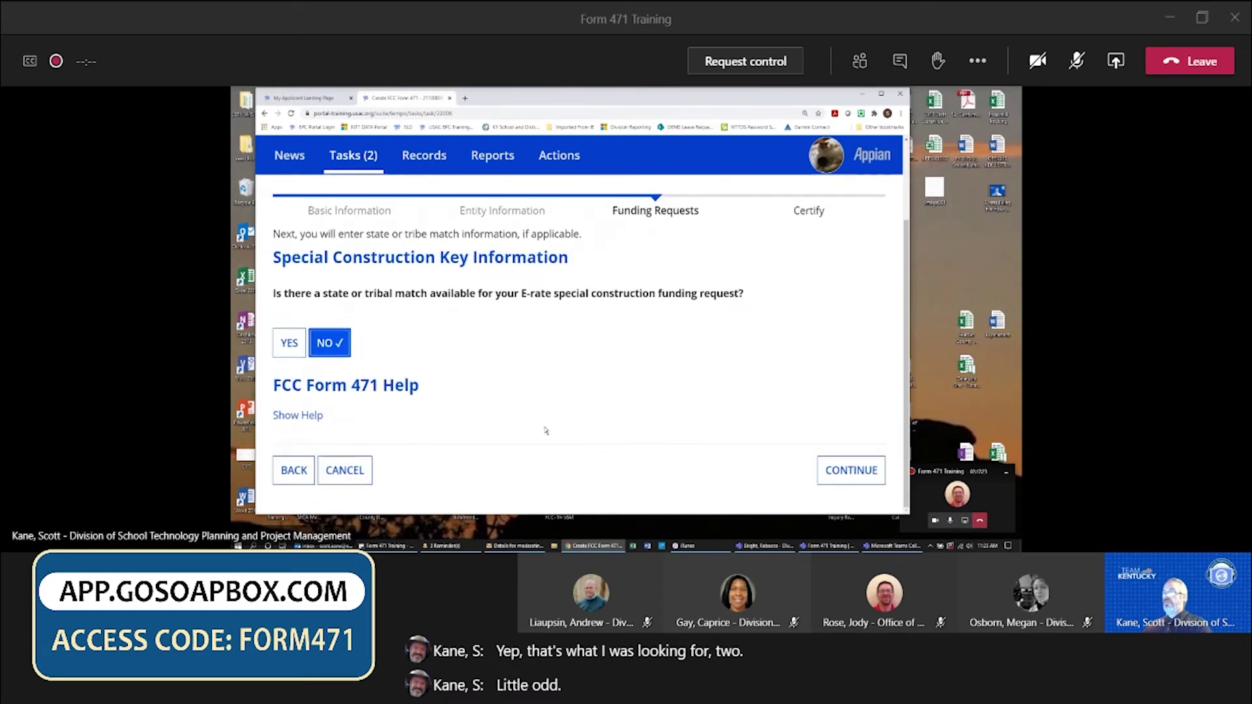
click(841, 480)
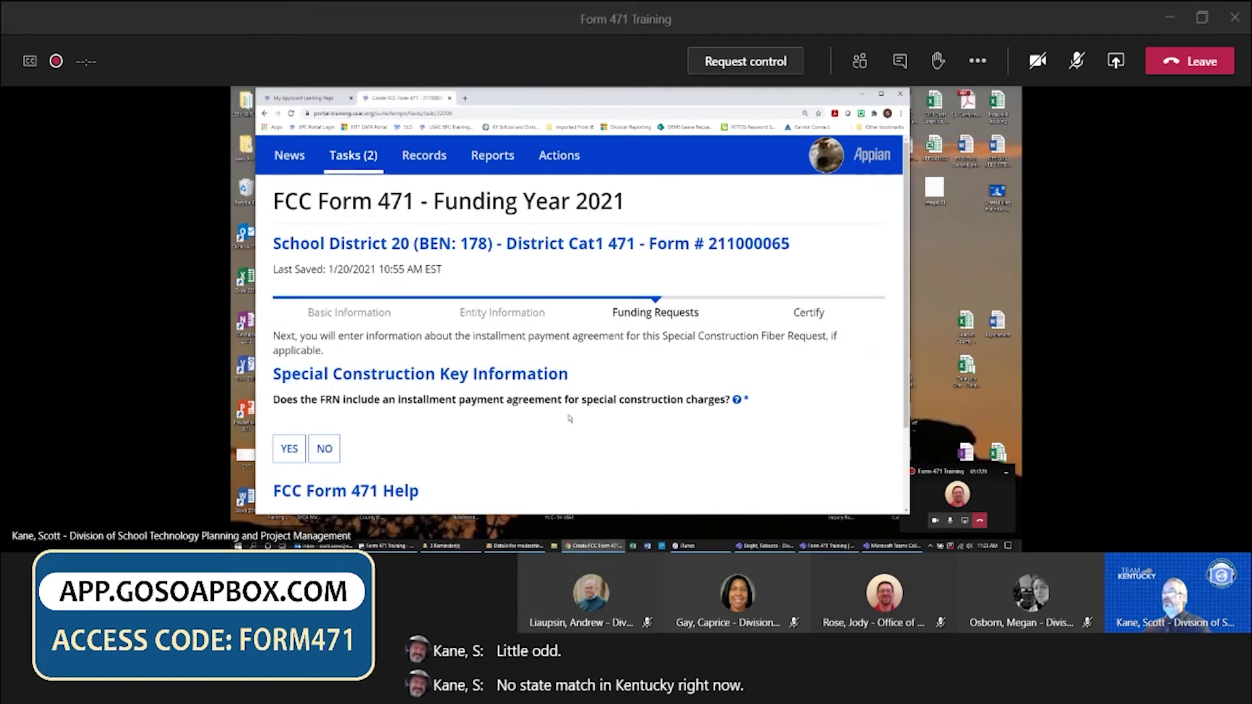
scroll(570, 418, down, 2)
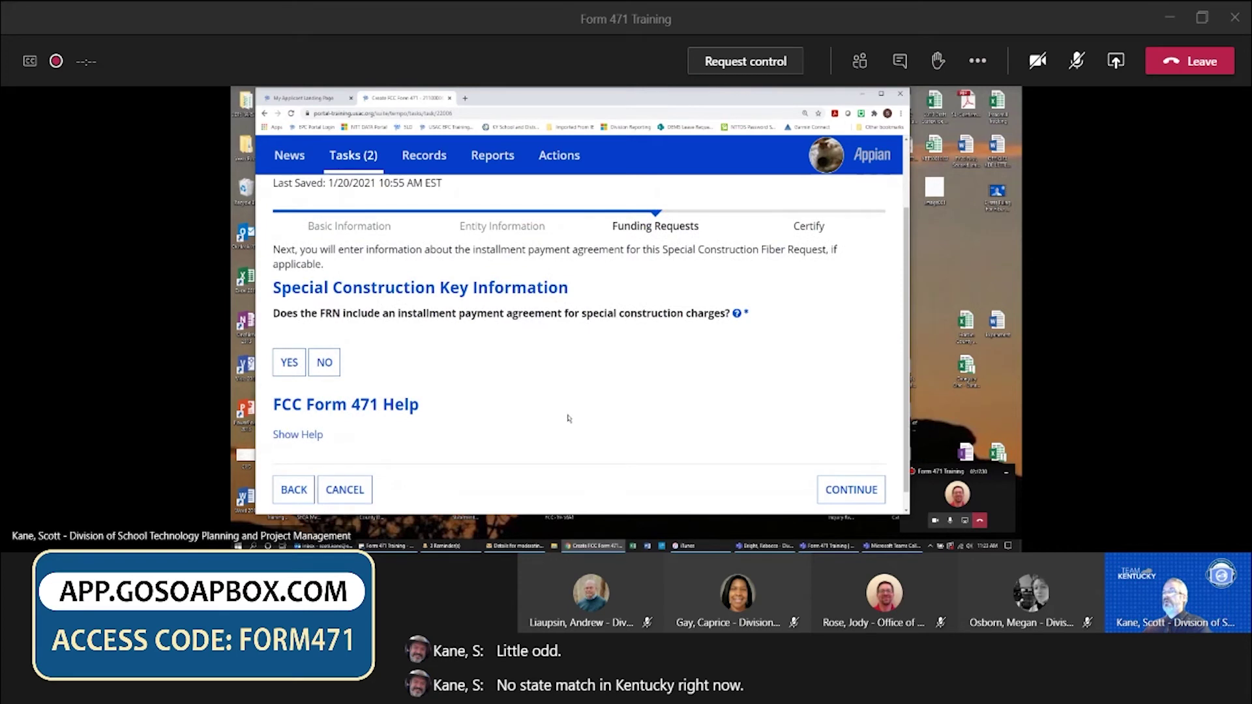
click(329, 368)
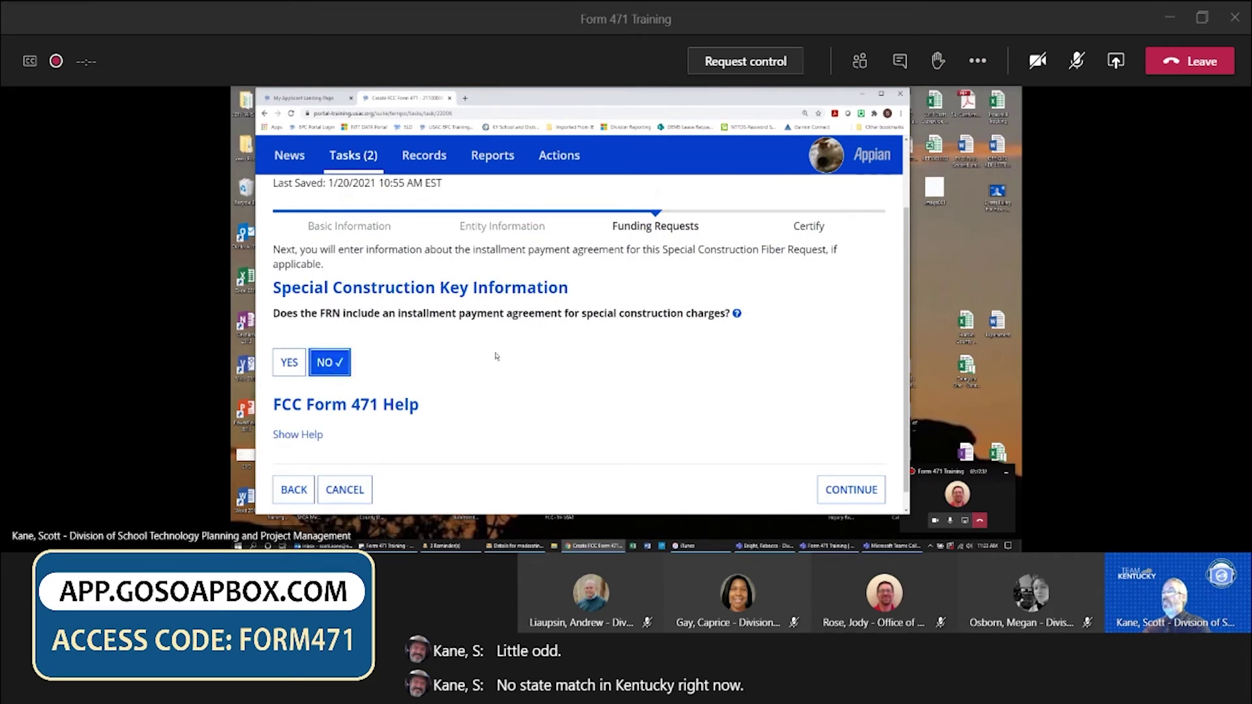
scroll(522, 354, down, 1)
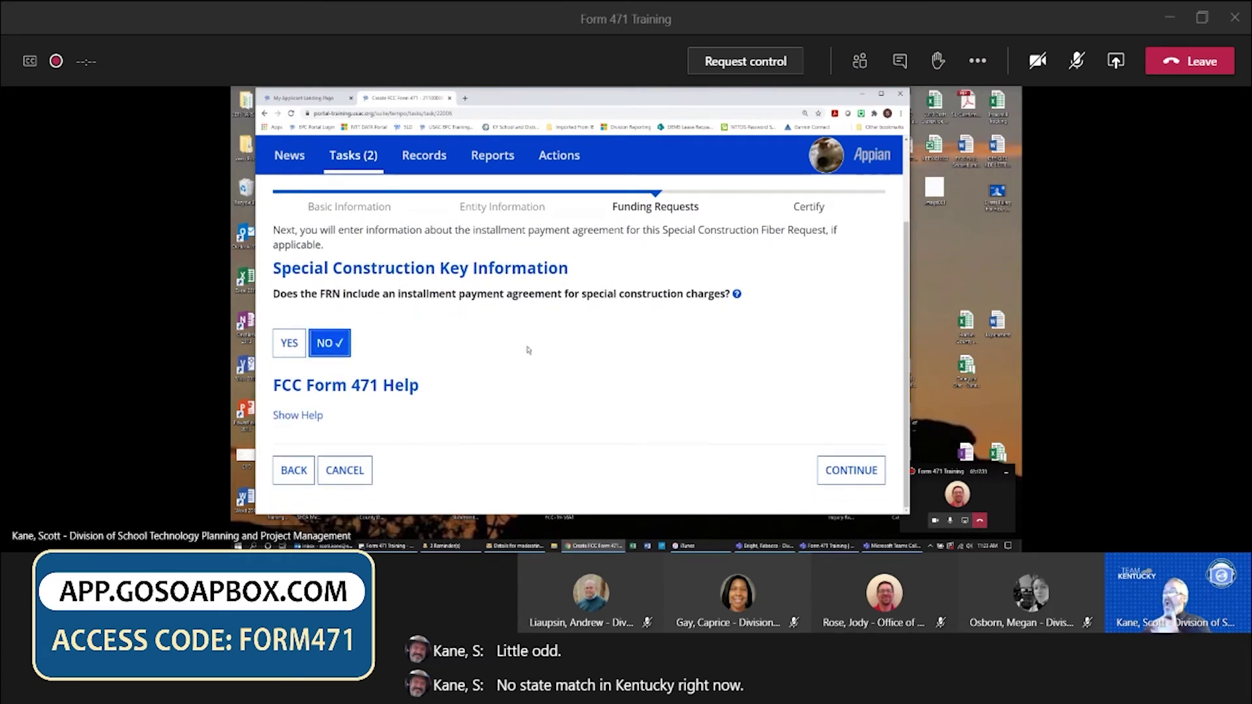
click(856, 475)
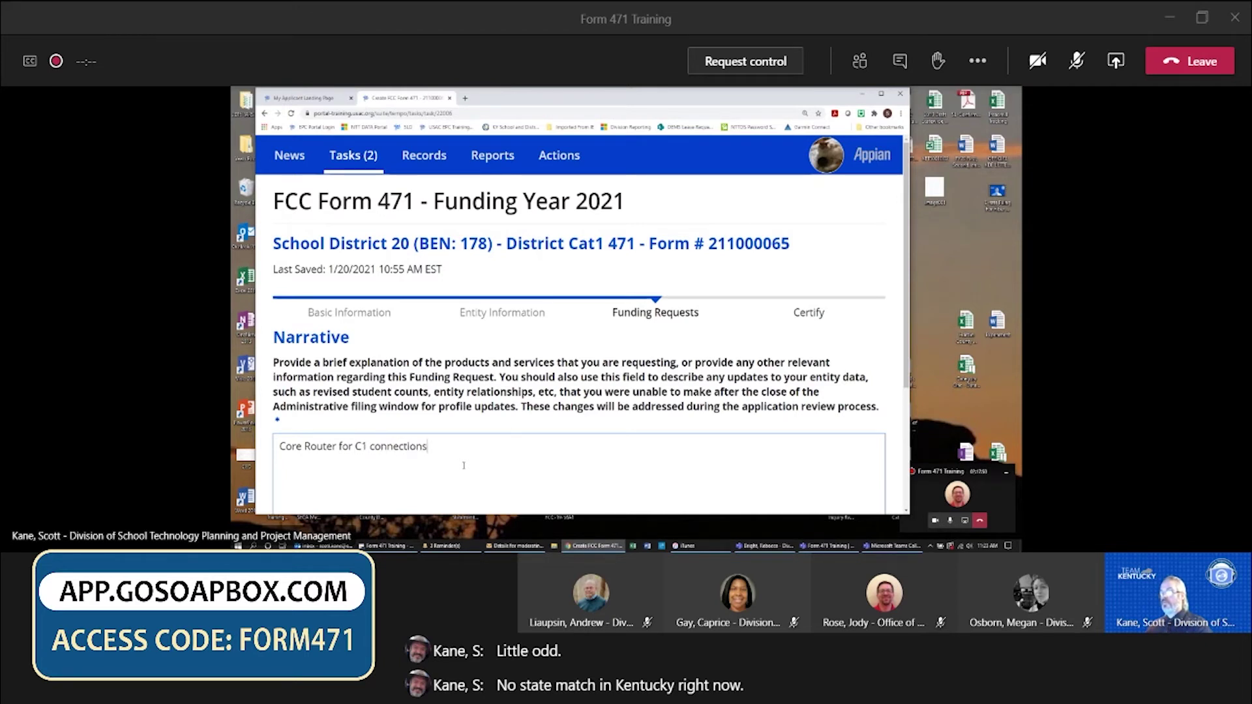
- Save the funding request with the narrative "Core Router for C1 connections" and add a new FRN line item
scroll(548, 450, down, 3)
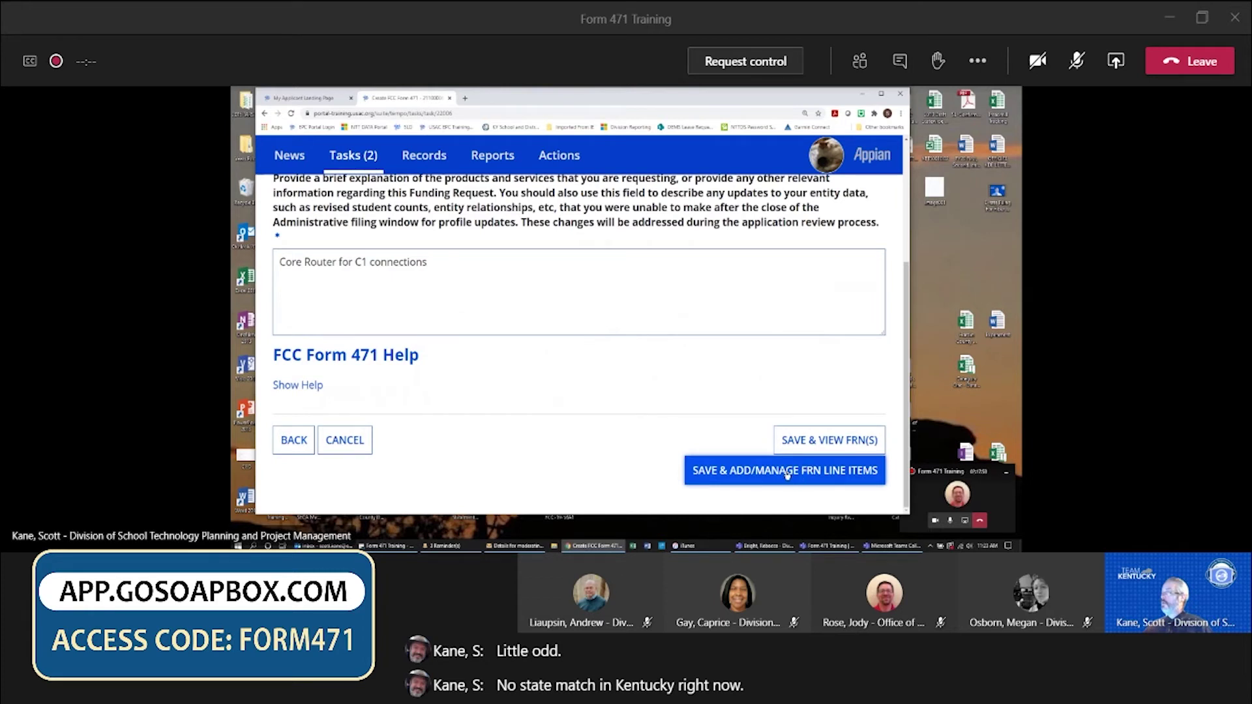
click(787, 475)
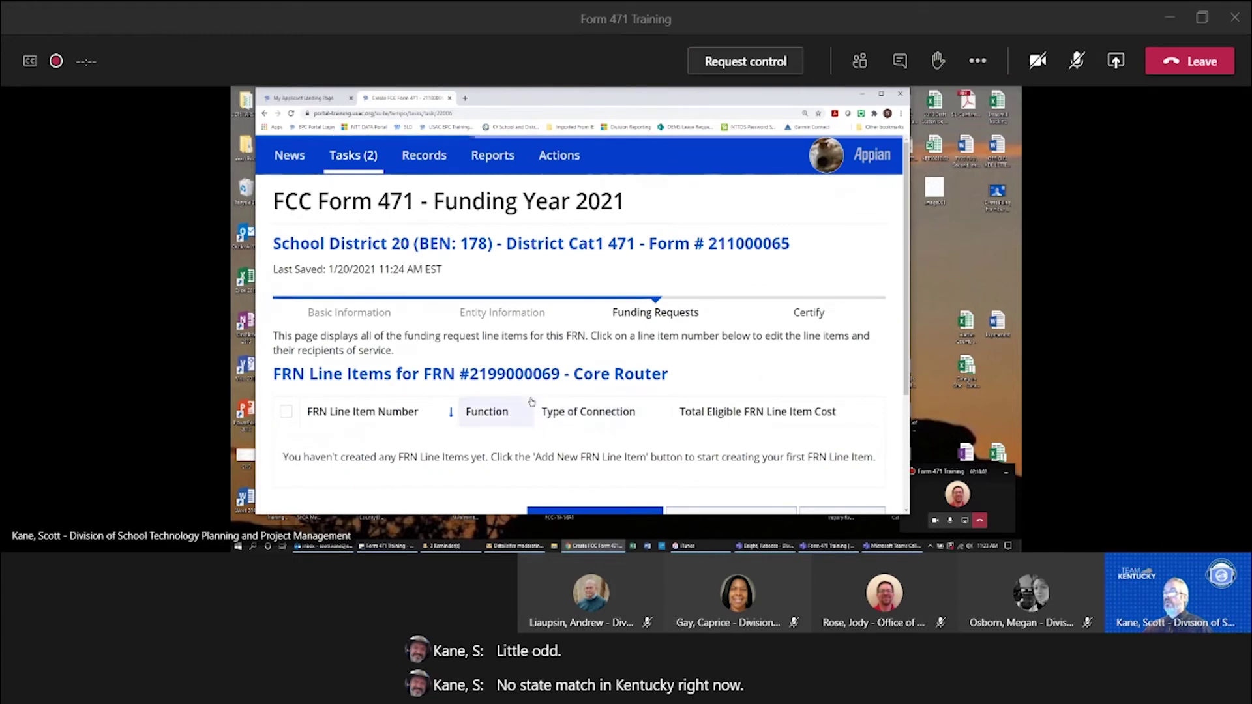
scroll(515, 445, down, 2)
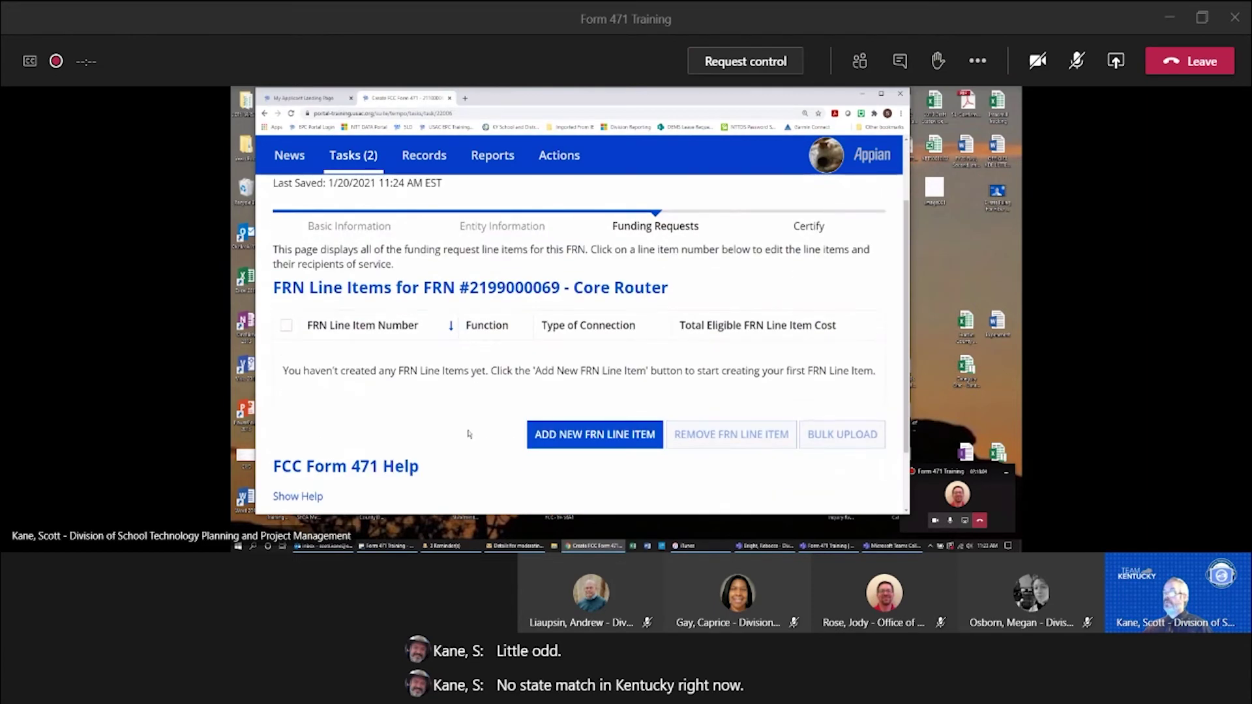
click(597, 442)
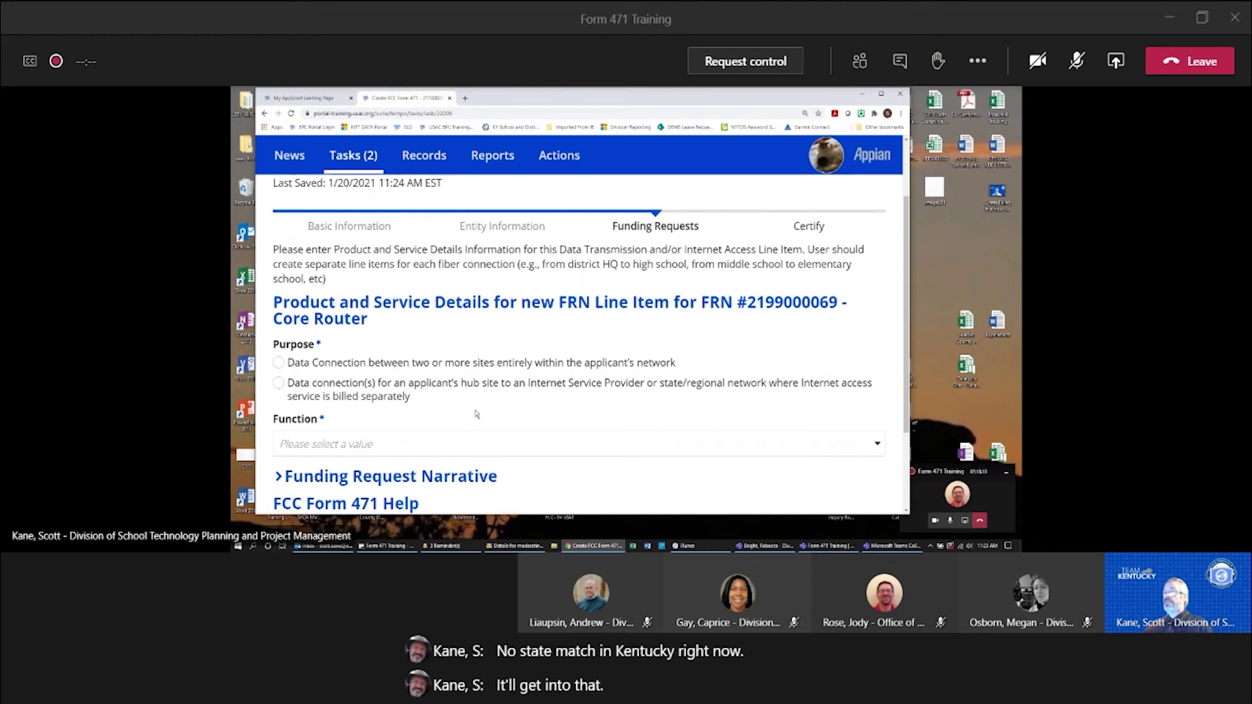
- Save the line item as a data connection between sites within the applicant's network, with function Fiber and connection type Lit Fiber (with Special Construction)
click(279, 362)
scroll(449, 373, down, 2)
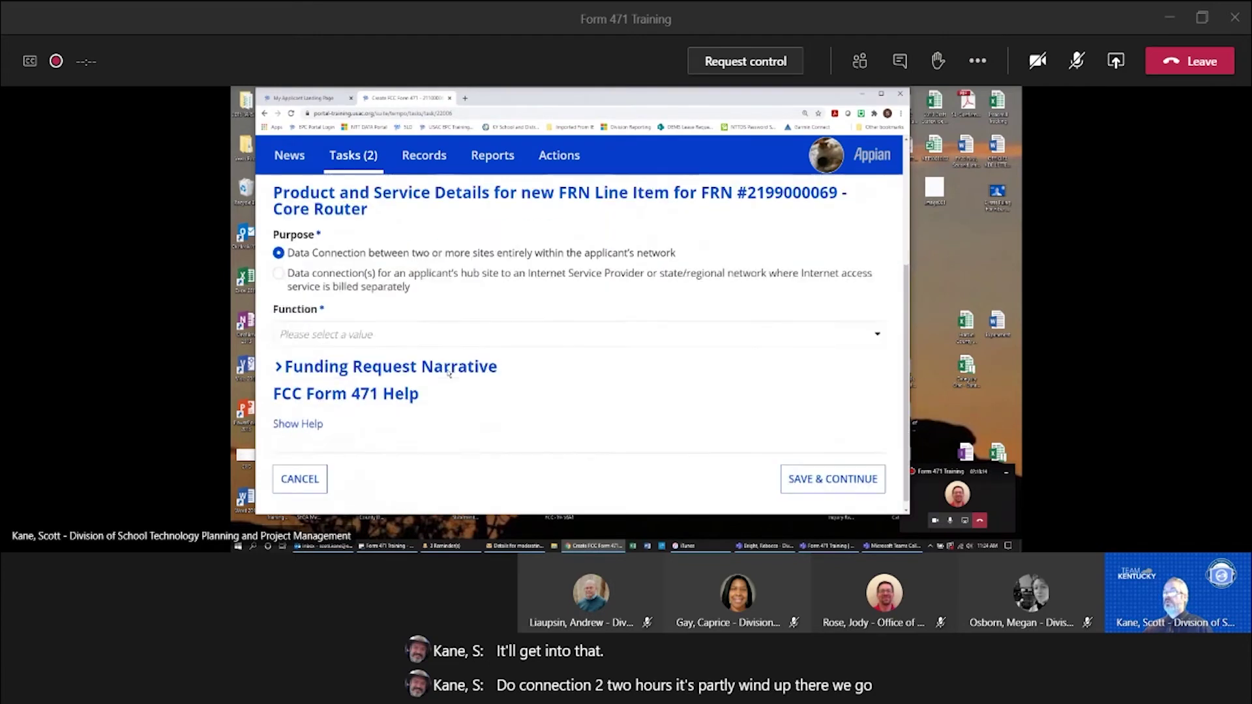
click(493, 336)
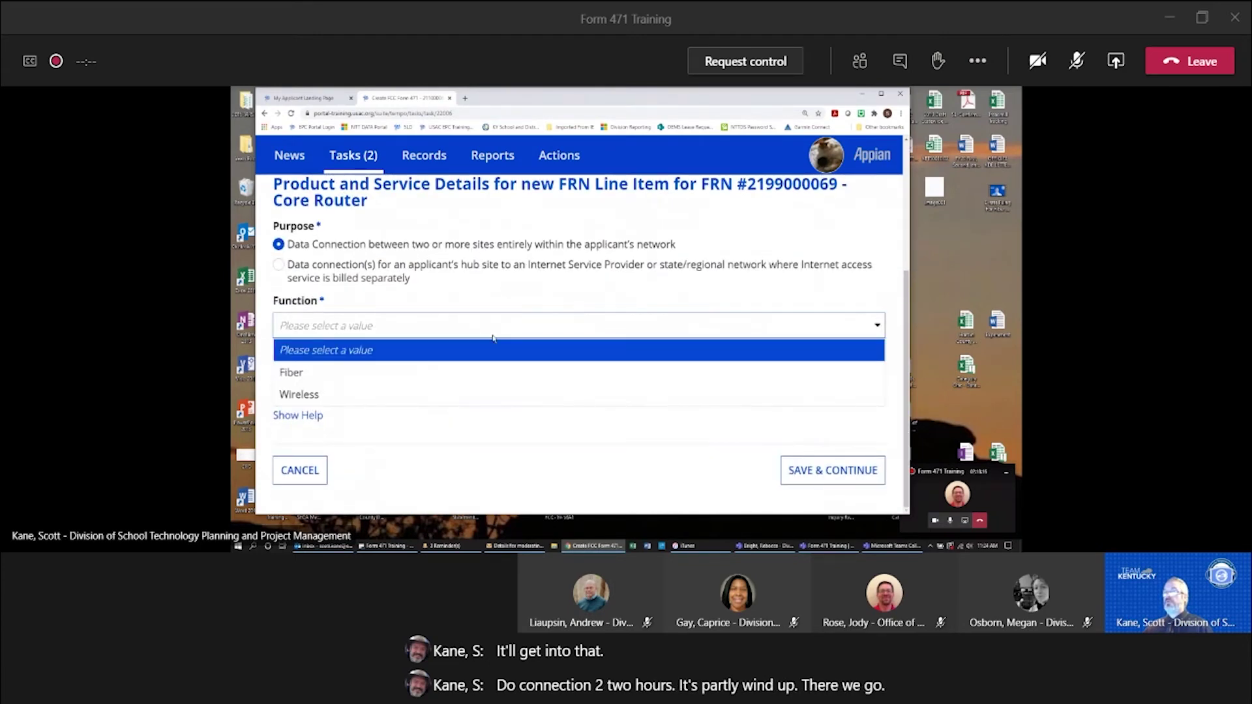
click(441, 376)
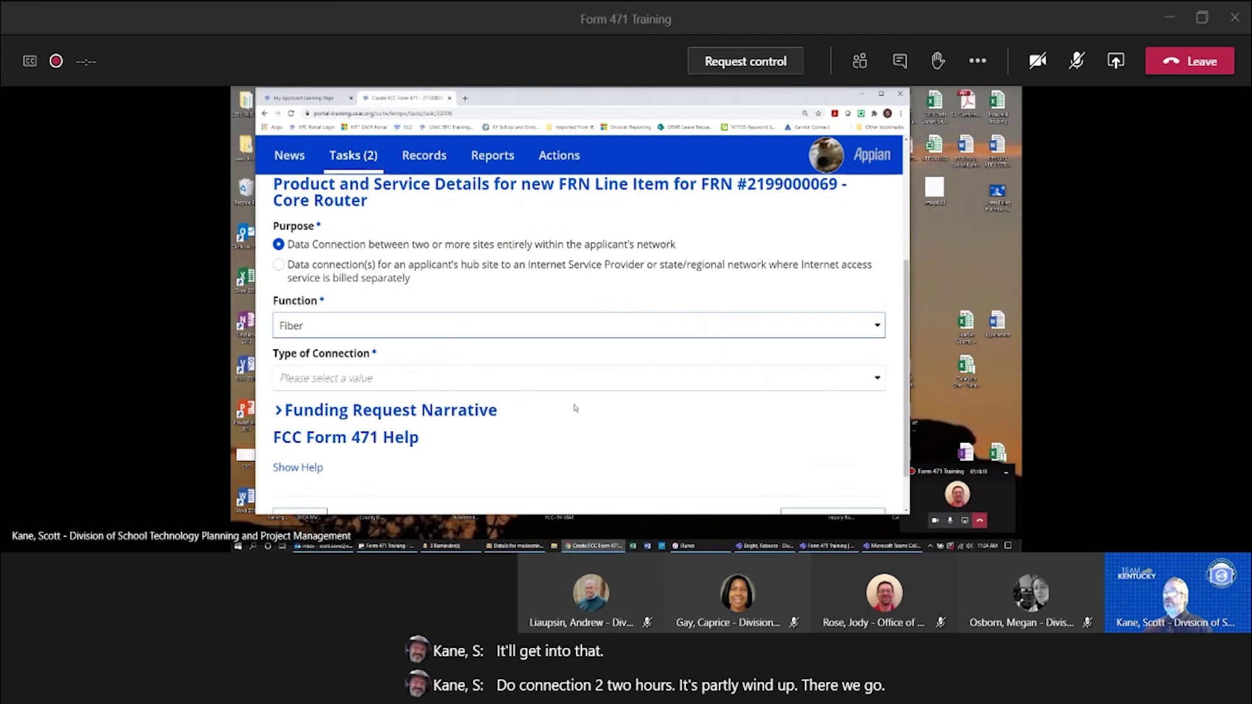
click(529, 378)
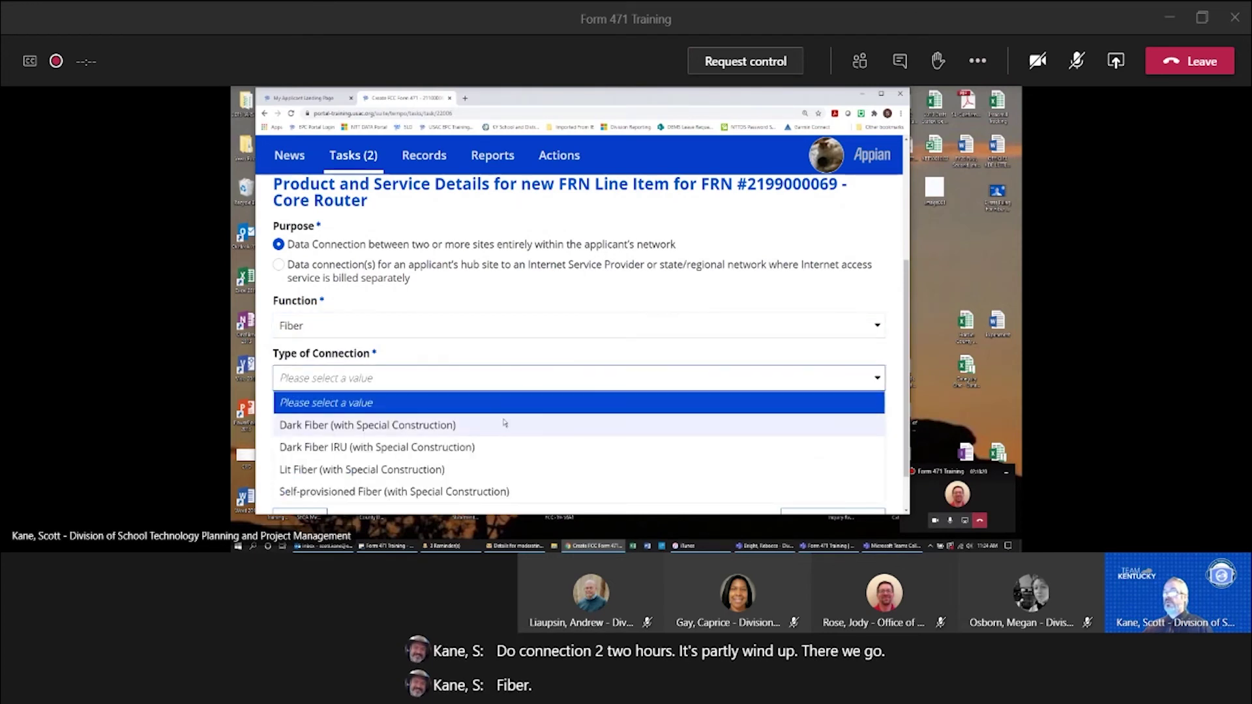
scroll(504, 422, down, 1)
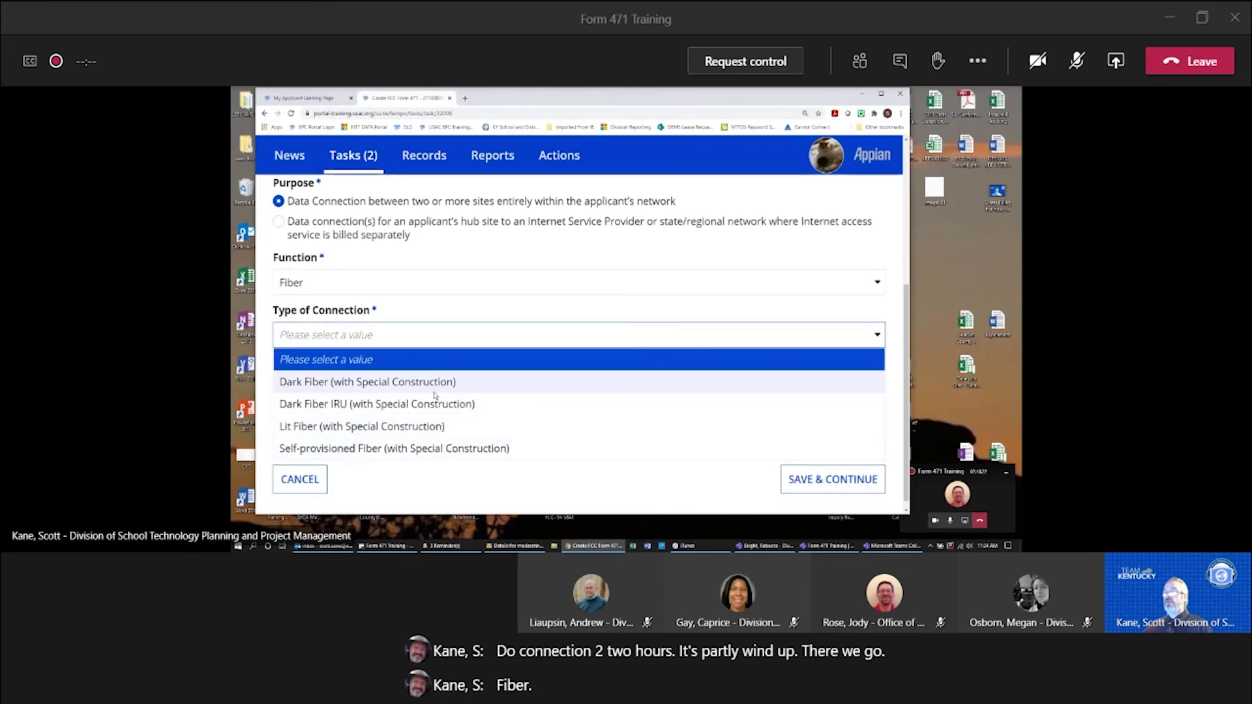
click(434, 430)
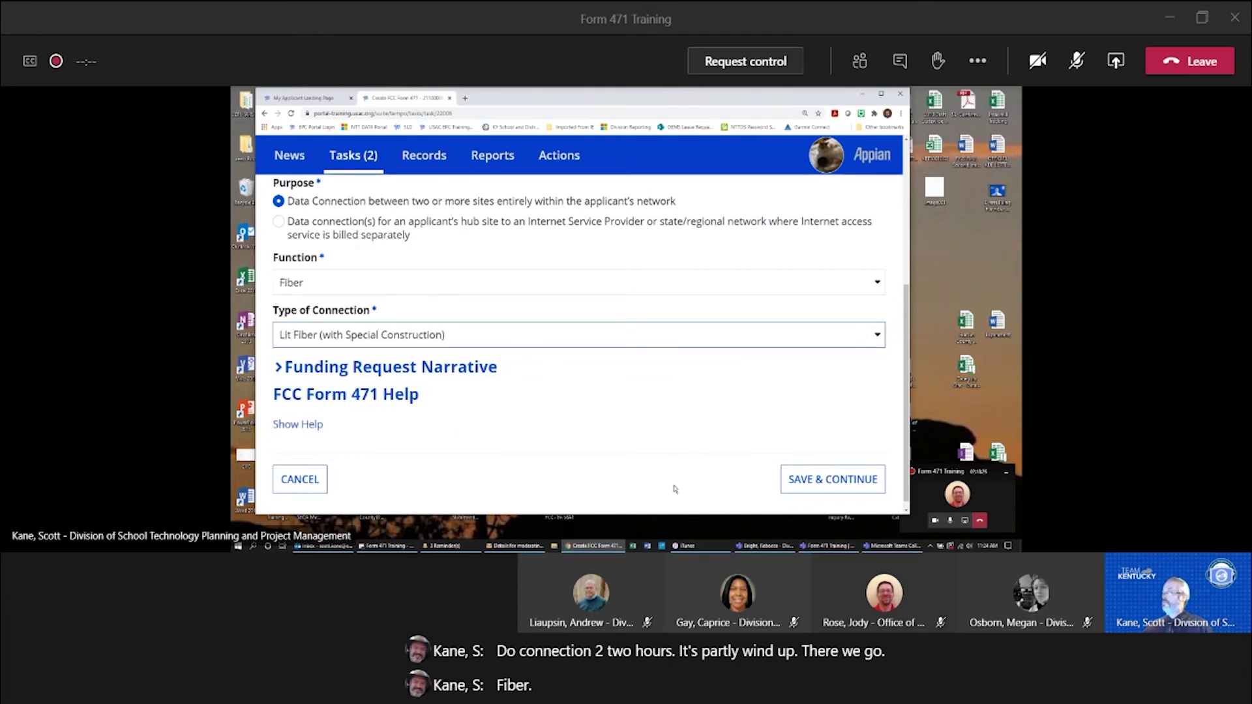
click(818, 479)
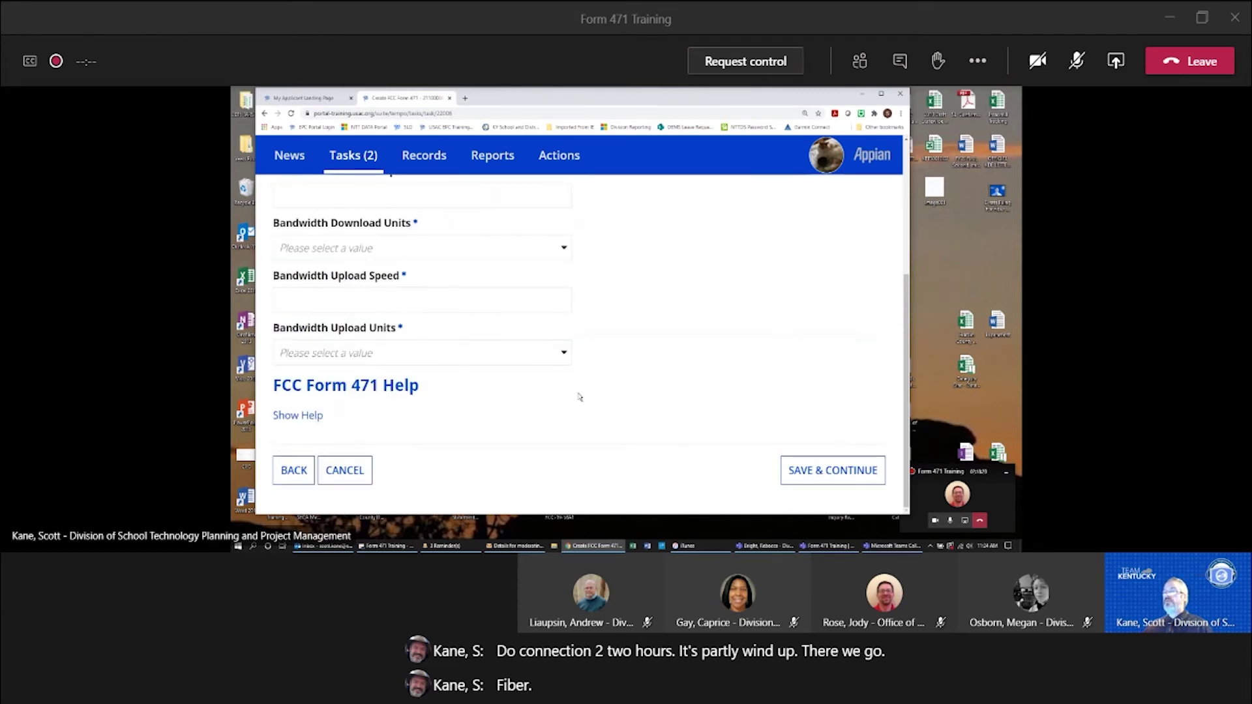
- Set the line item's bandwidth download speed to 100 Gbps
scroll(637, 371, up, 3)
click(438, 369)
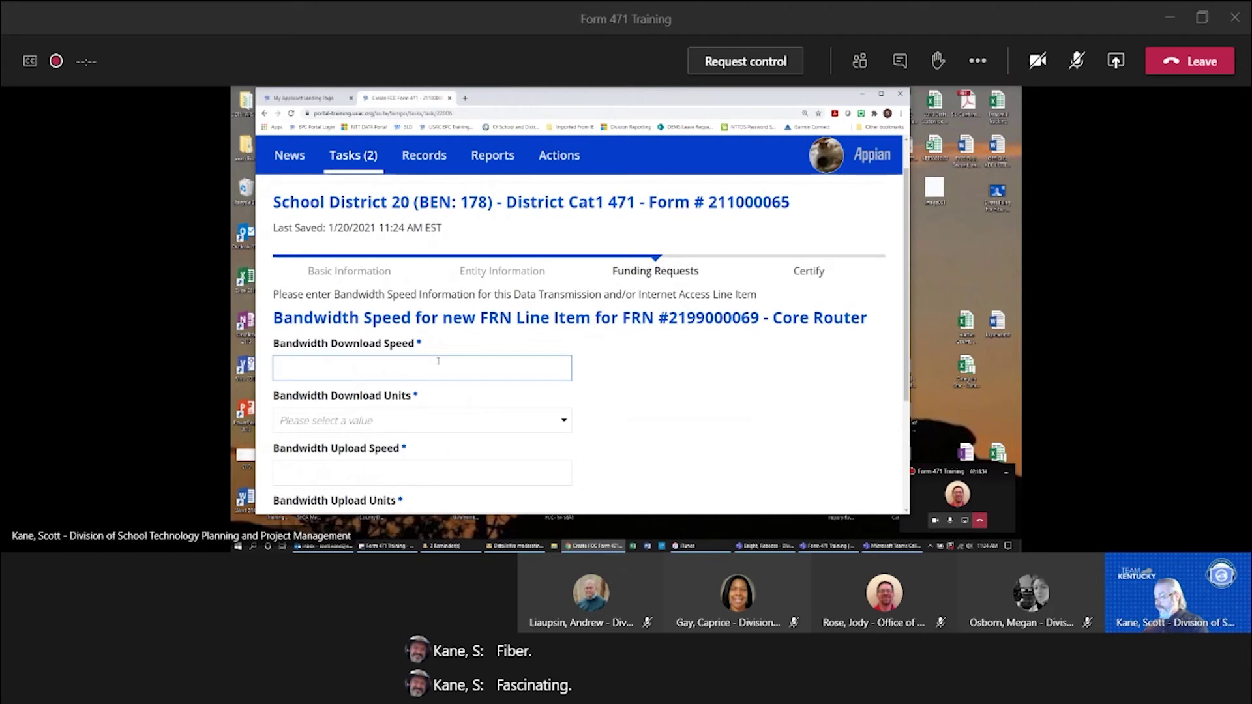
text(100)
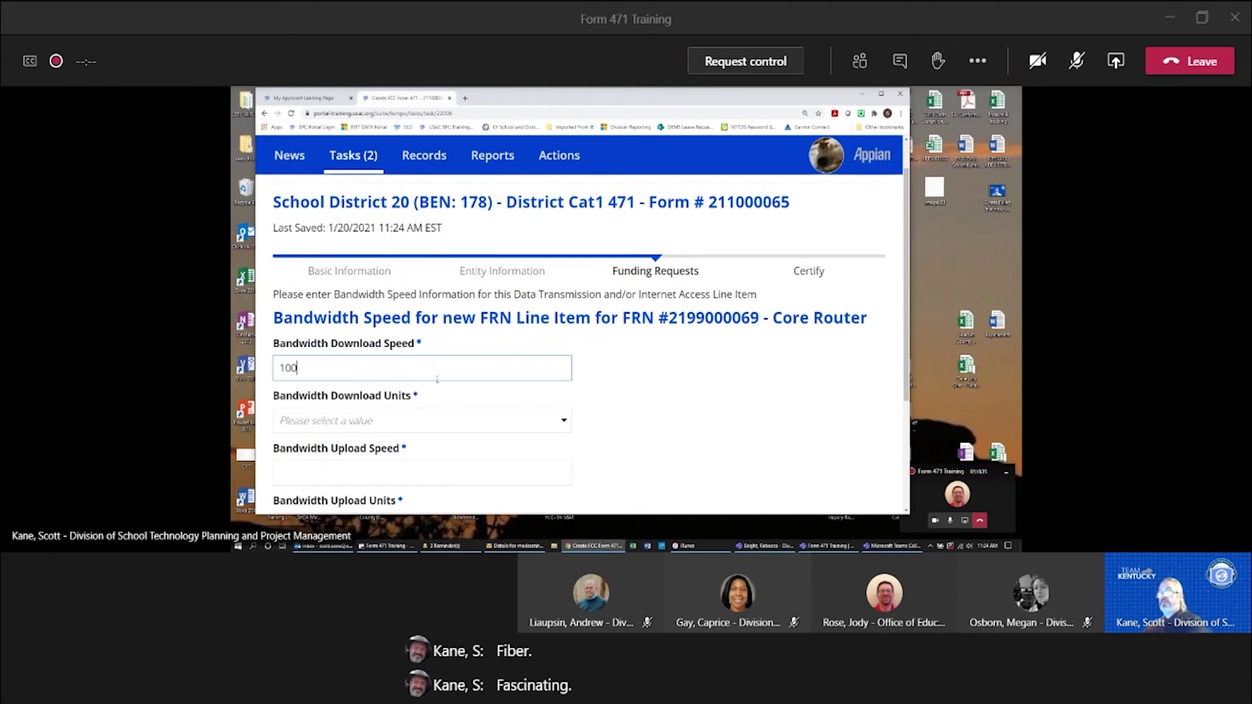
click(422, 428)
click(424, 491)
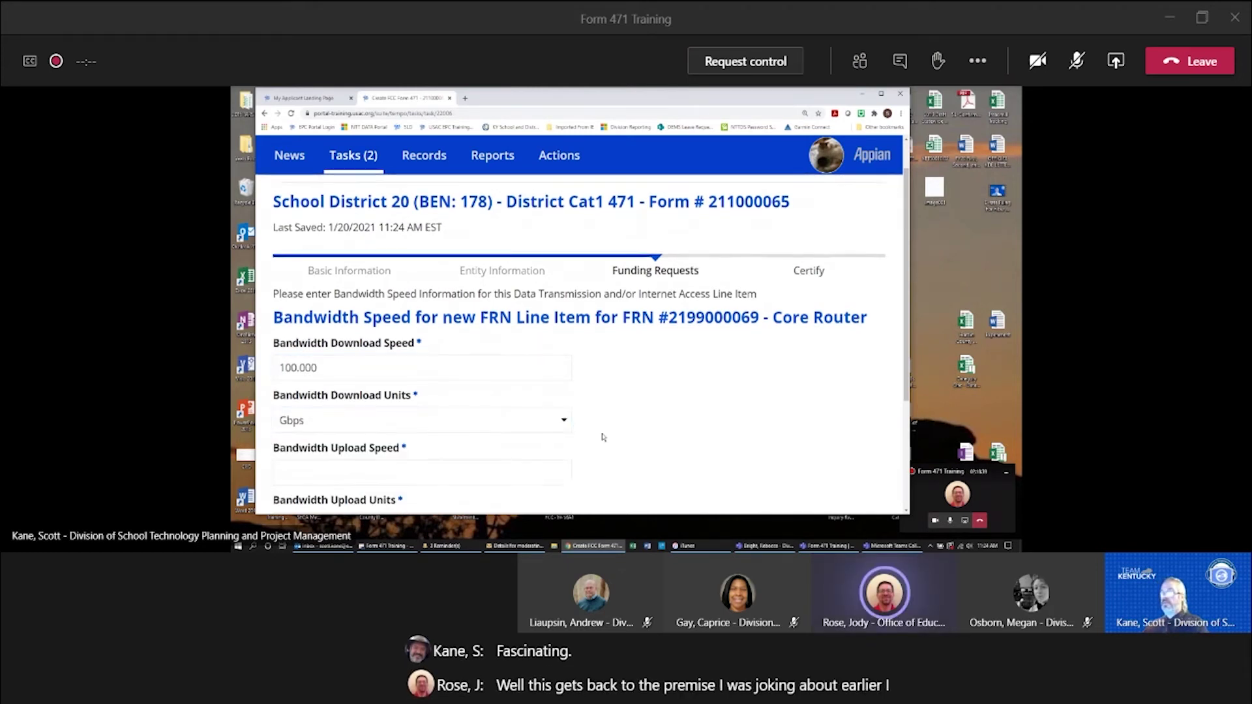
- Set the bandwidth upload speed to 100 Gbps, and save the bandwidth information
scroll(602, 437, down, 2)
click(420, 390)
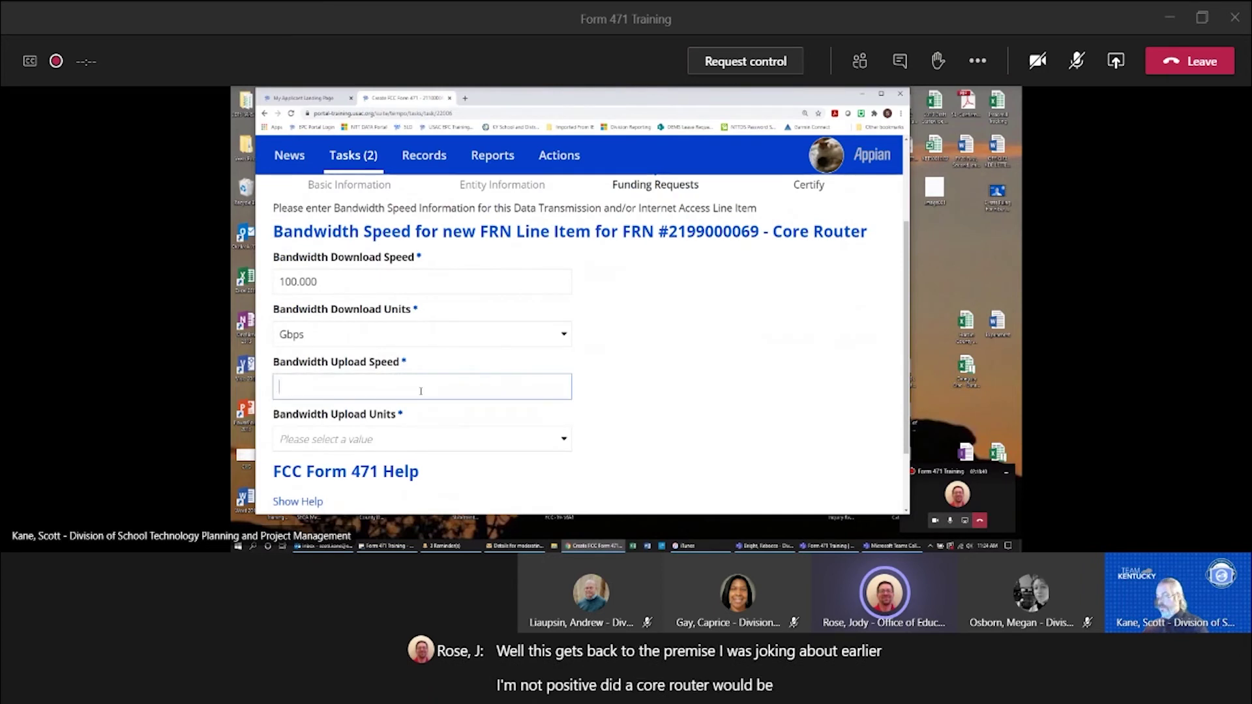
text(100)
click(405, 441)
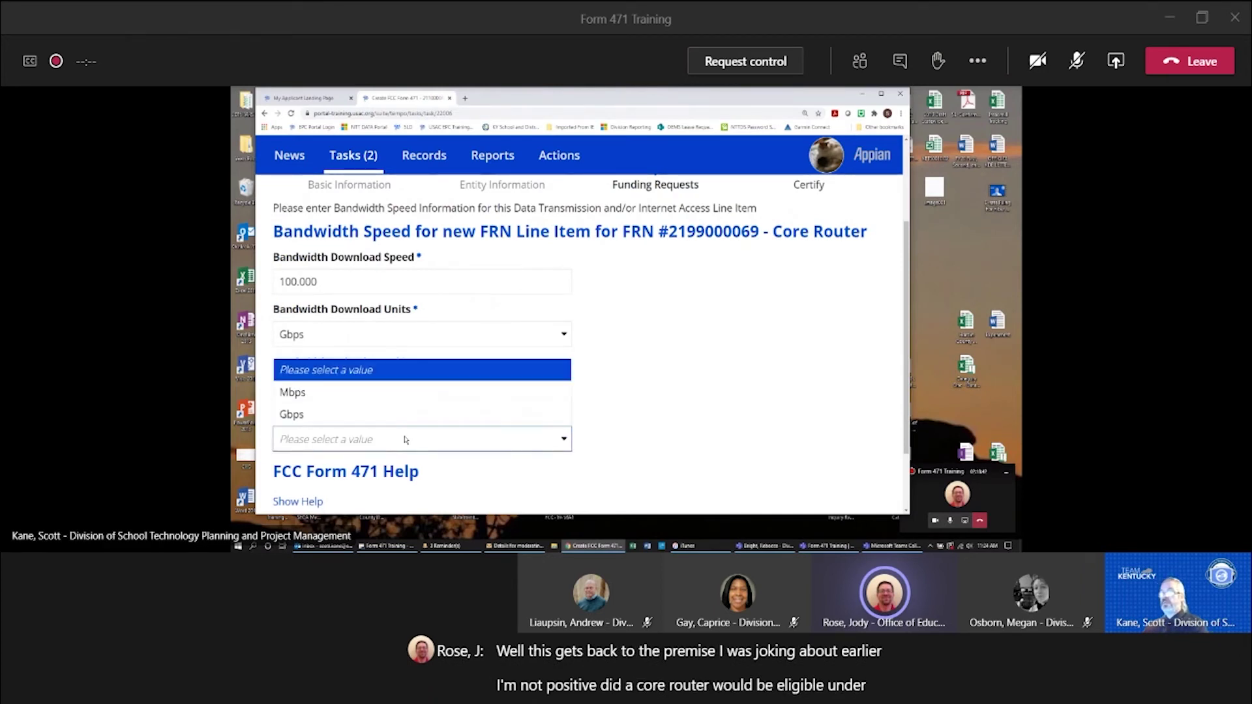
click(391, 415)
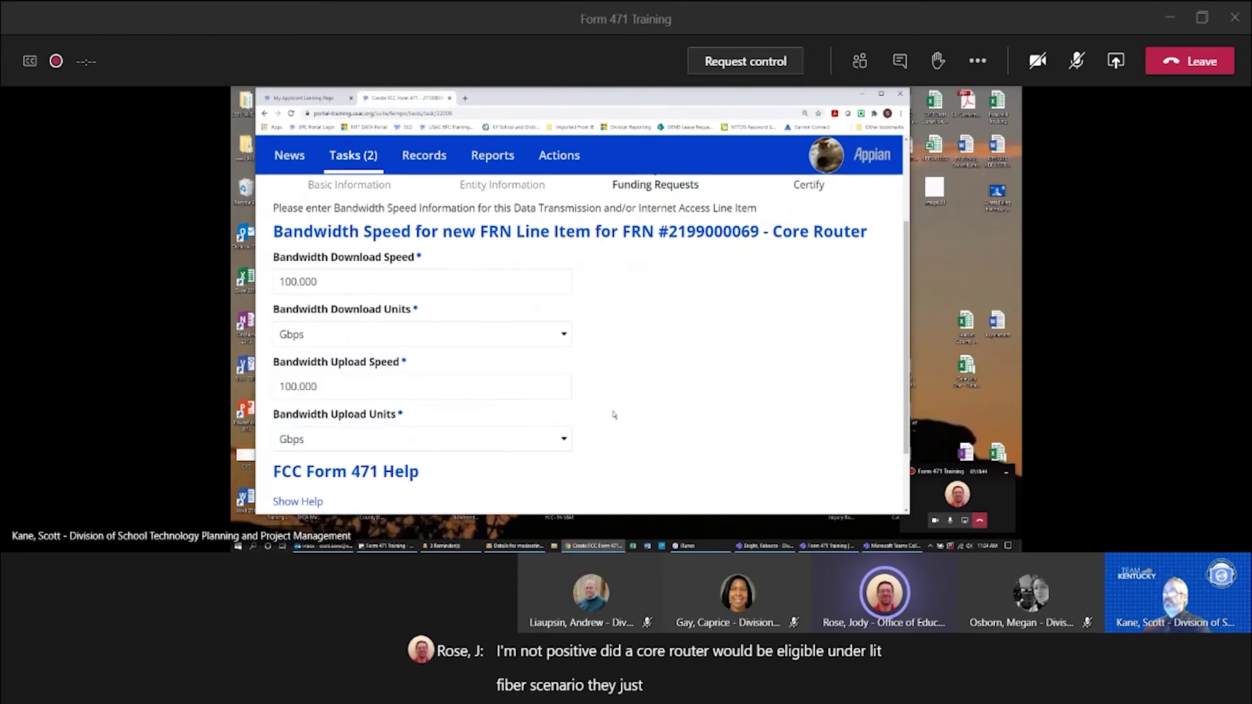
scroll(587, 414, down, 2)
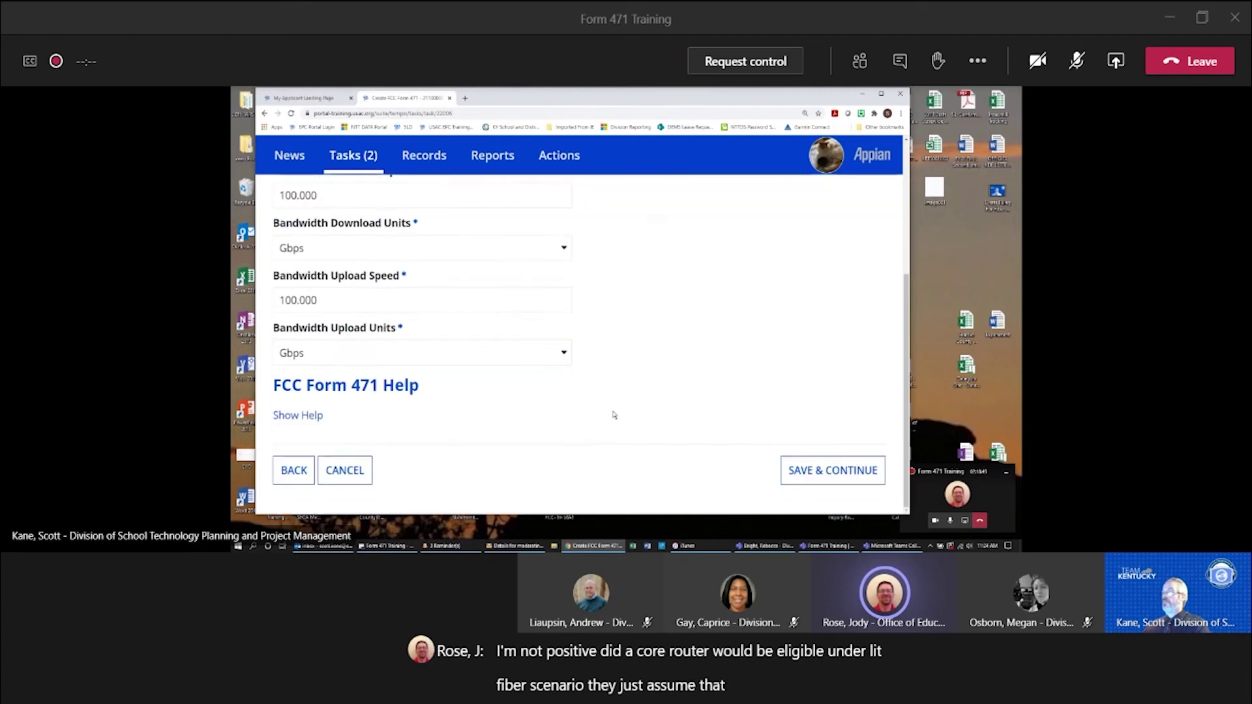
click(815, 471)
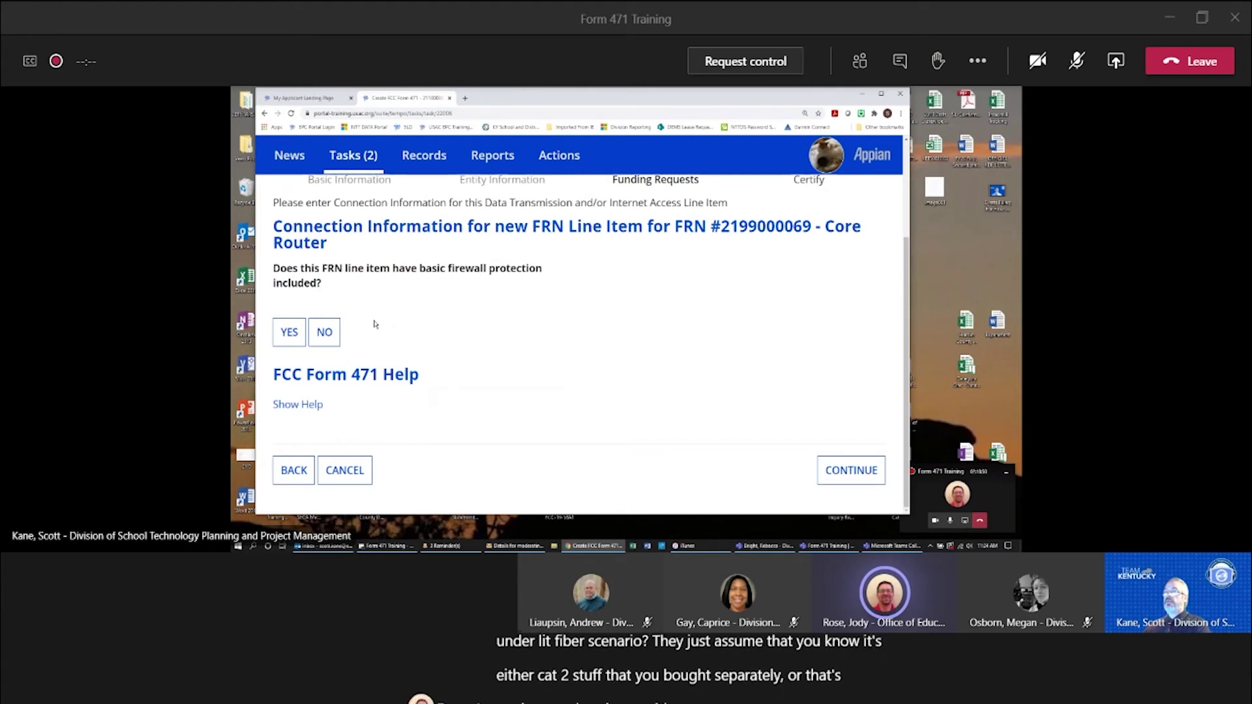
- Answer No to basic firewall protection, and save the line item costs with a one-time cost of $10,000.00 and an ineligible cost of $275.00
click(326, 332)
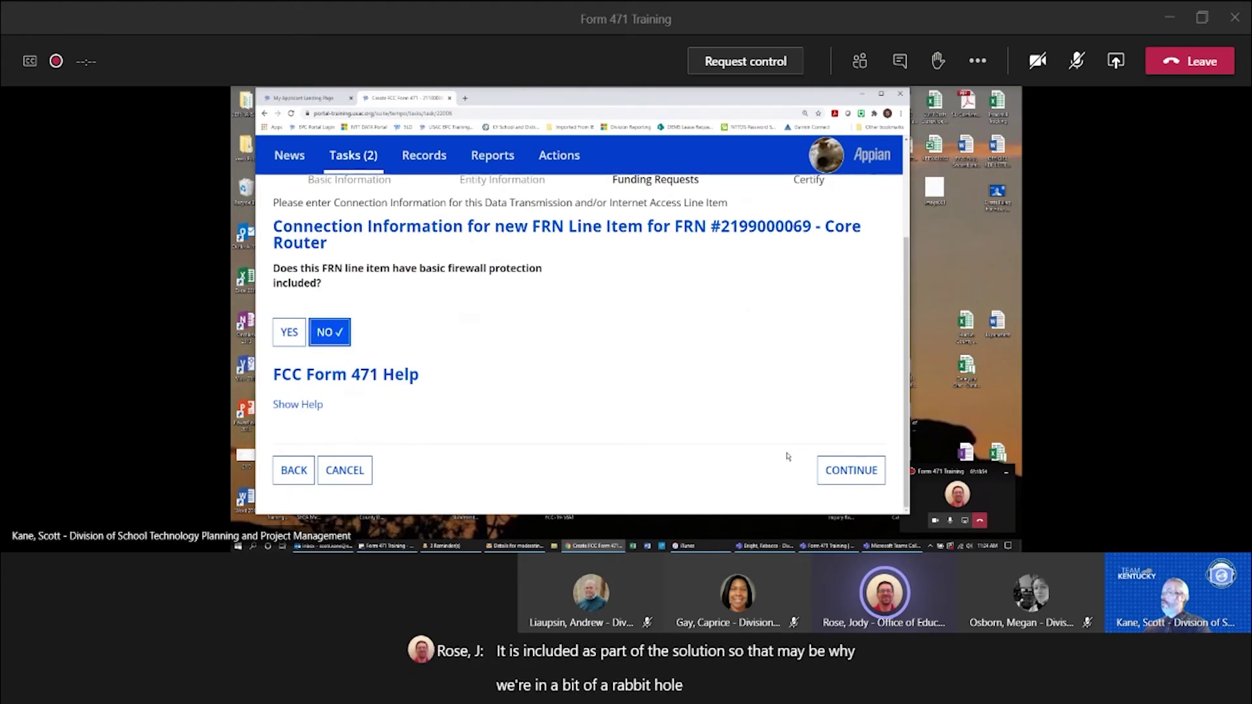
click(849, 470)
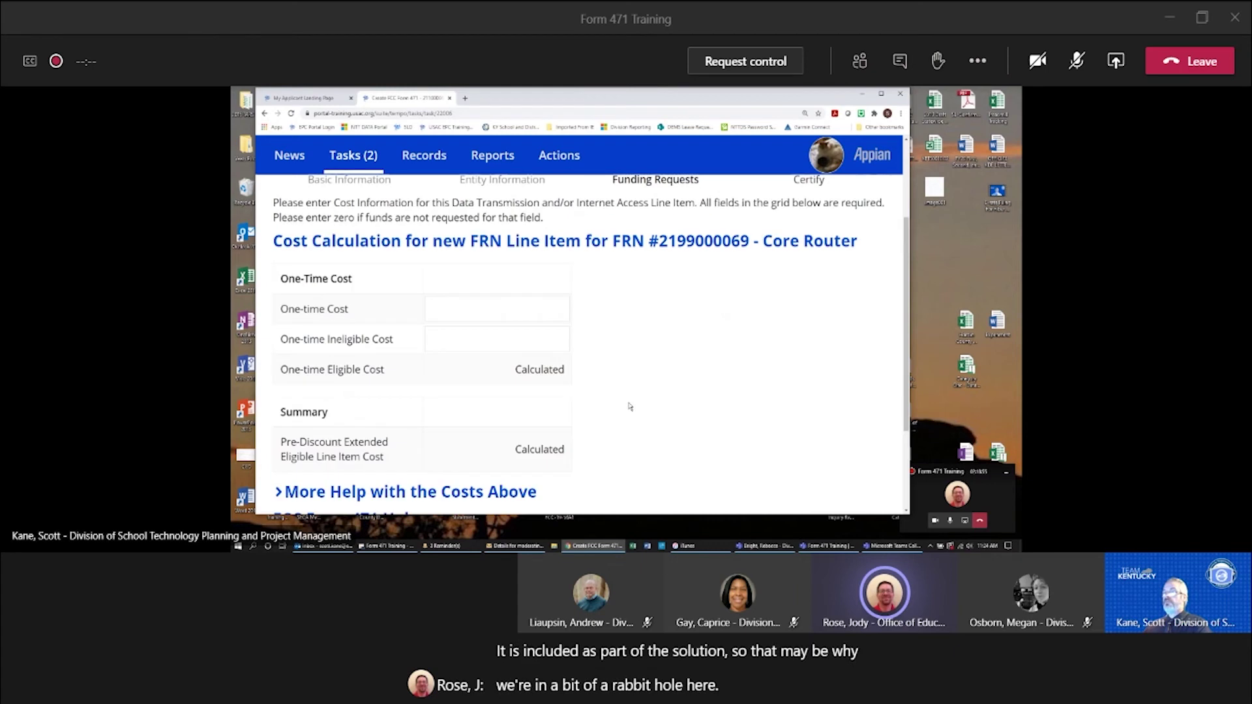
click(508, 308)
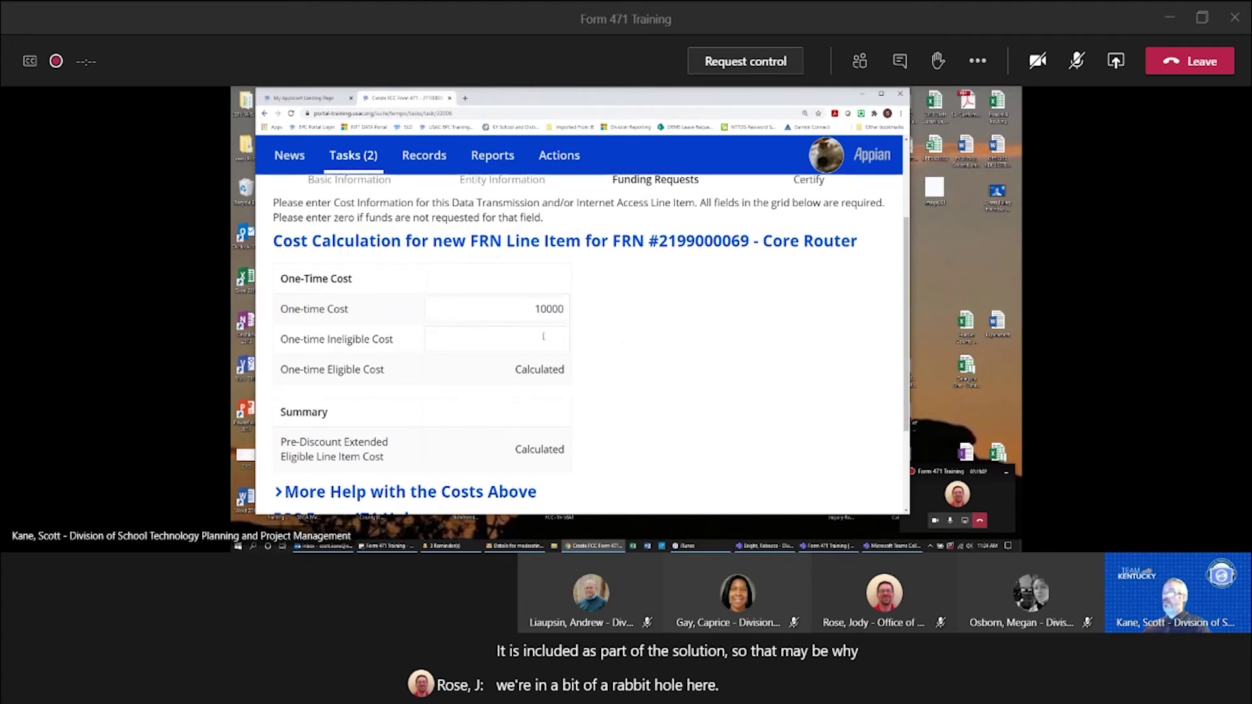
key(Tab)
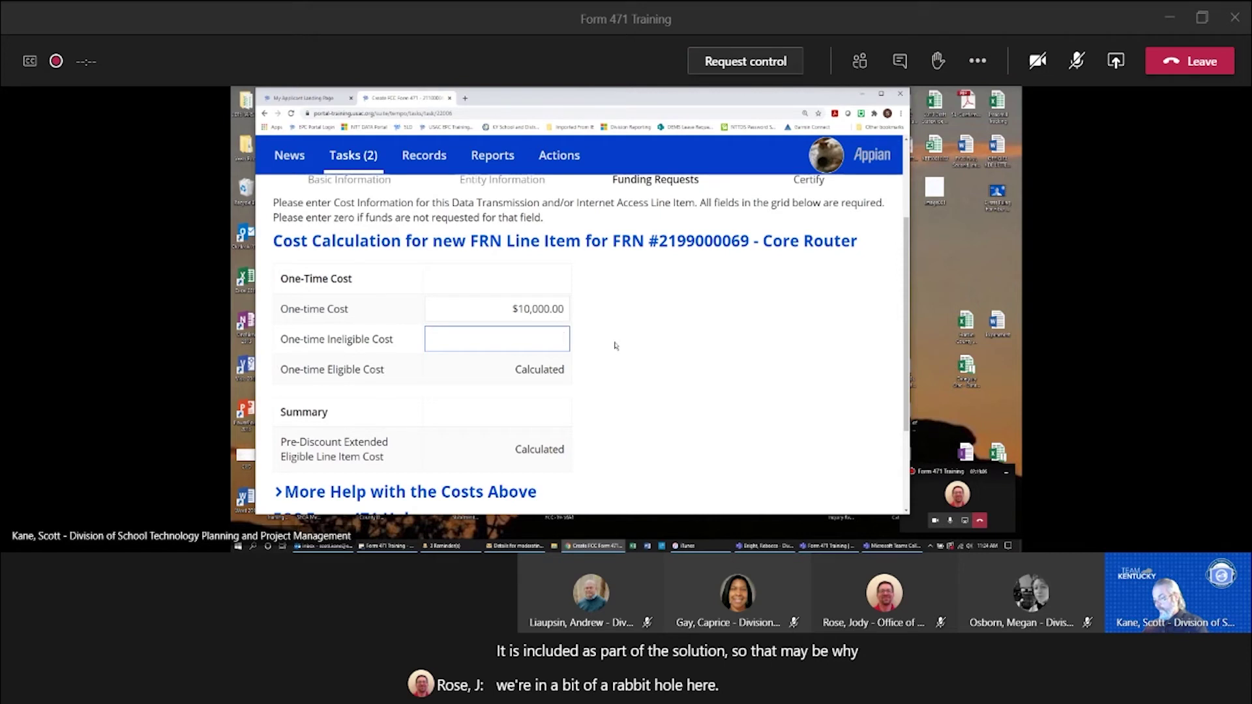
text(275)
click(664, 360)
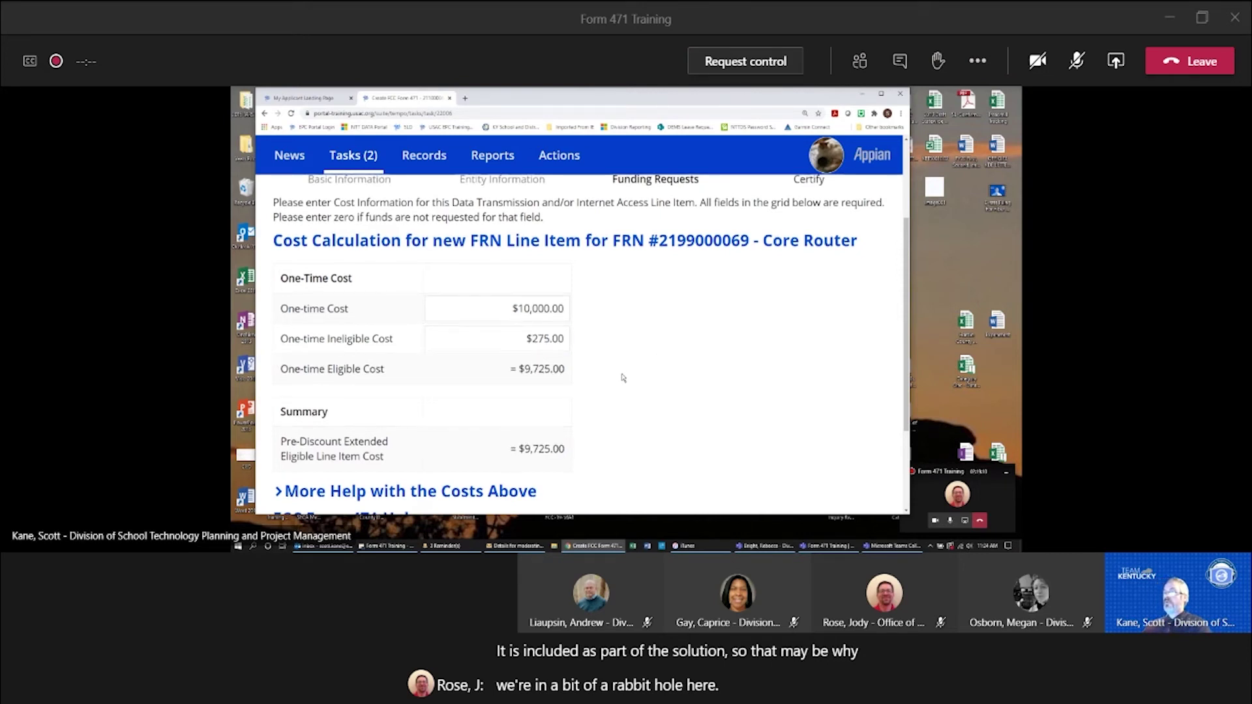
scroll(623, 378, down, 3)
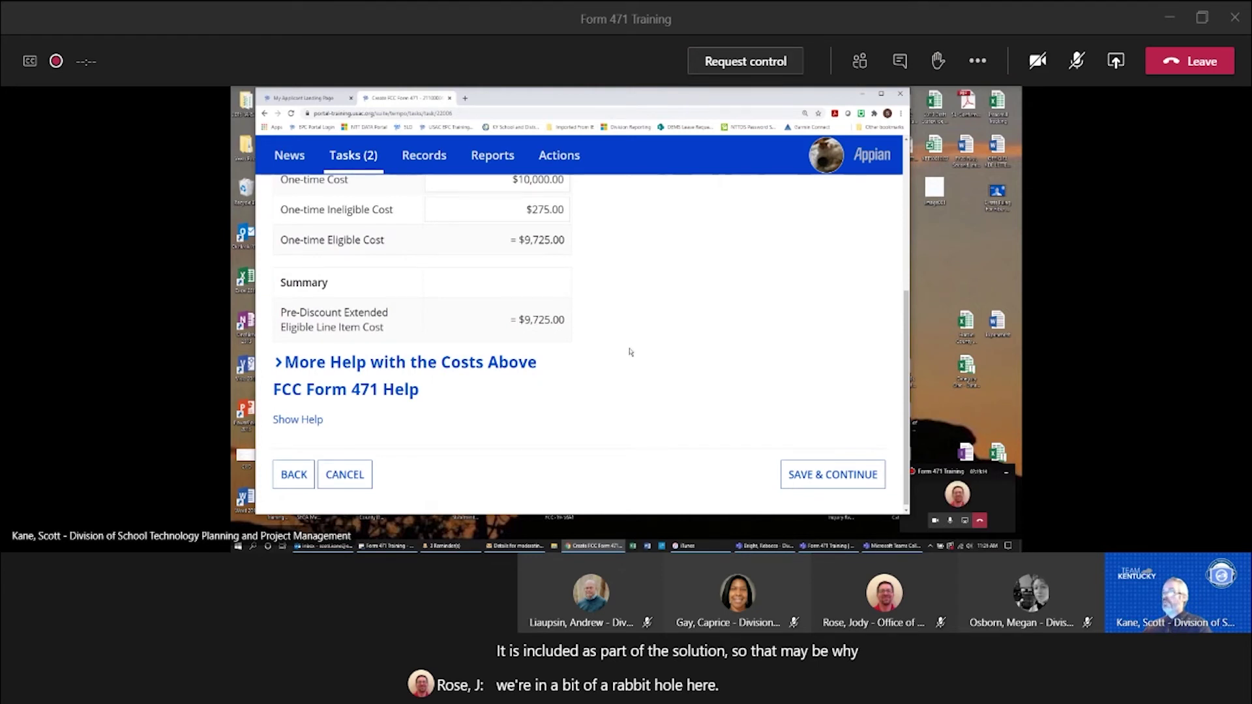
scroll(631, 352, up, 1)
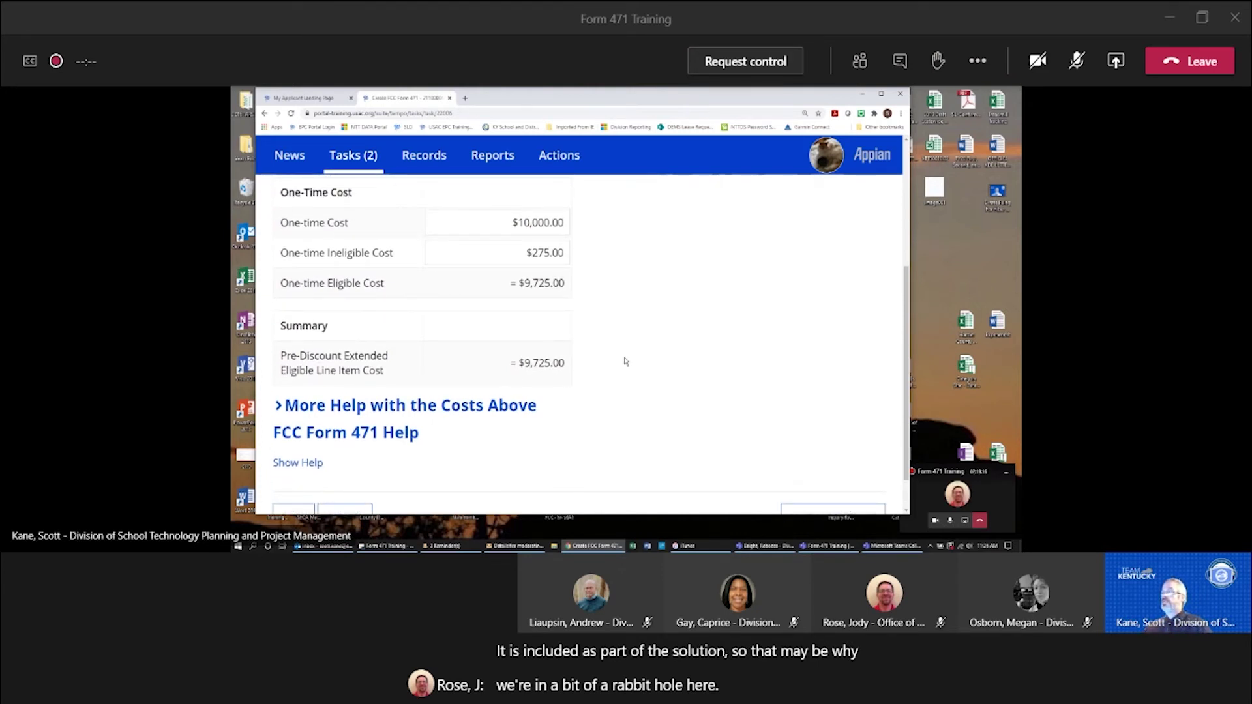
scroll(619, 347, up, 1)
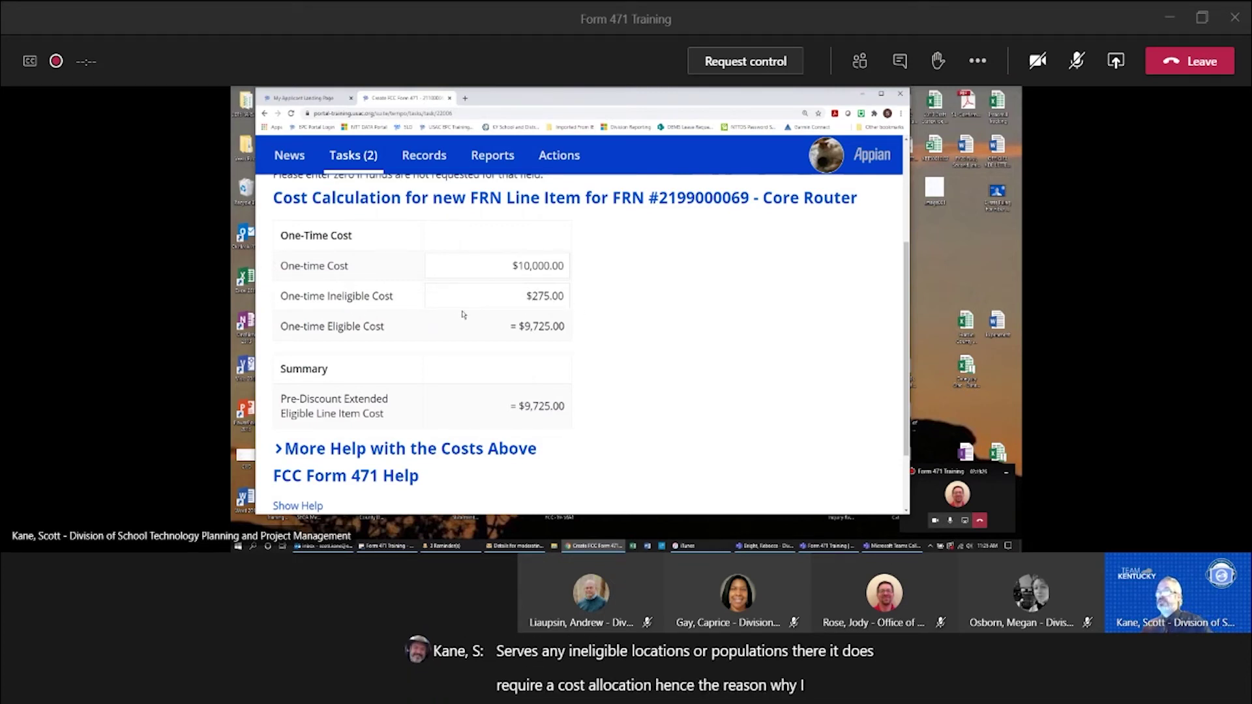
scroll(612, 313, down, 3)
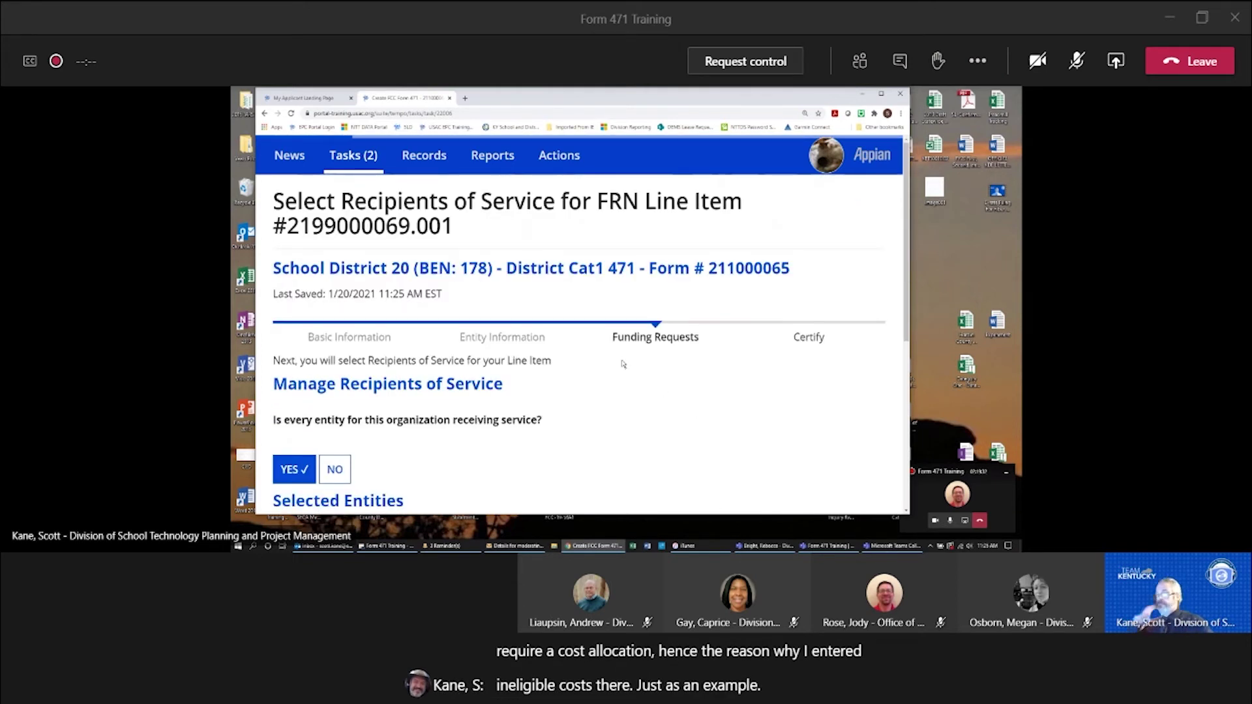
- Keep every entity of the organization as a recipient of service for the line item, and continue past the recipients review
scroll(623, 364, down, 5)
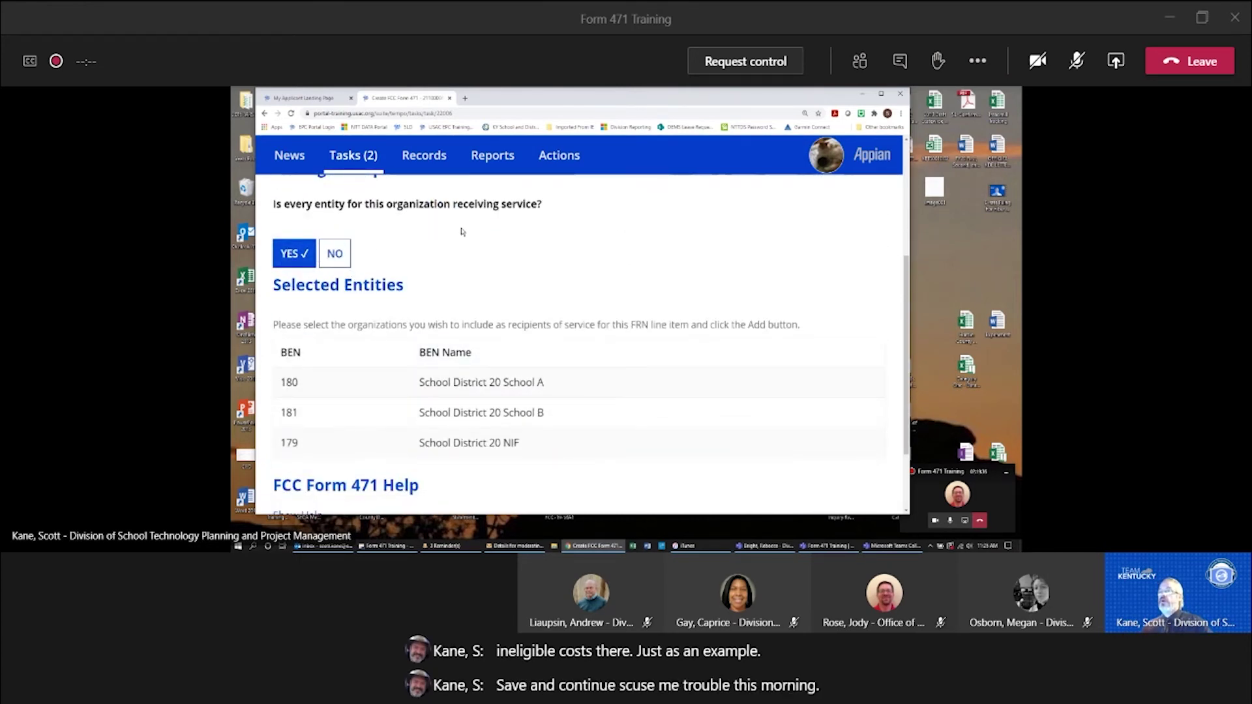
scroll(762, 446, down, 3)
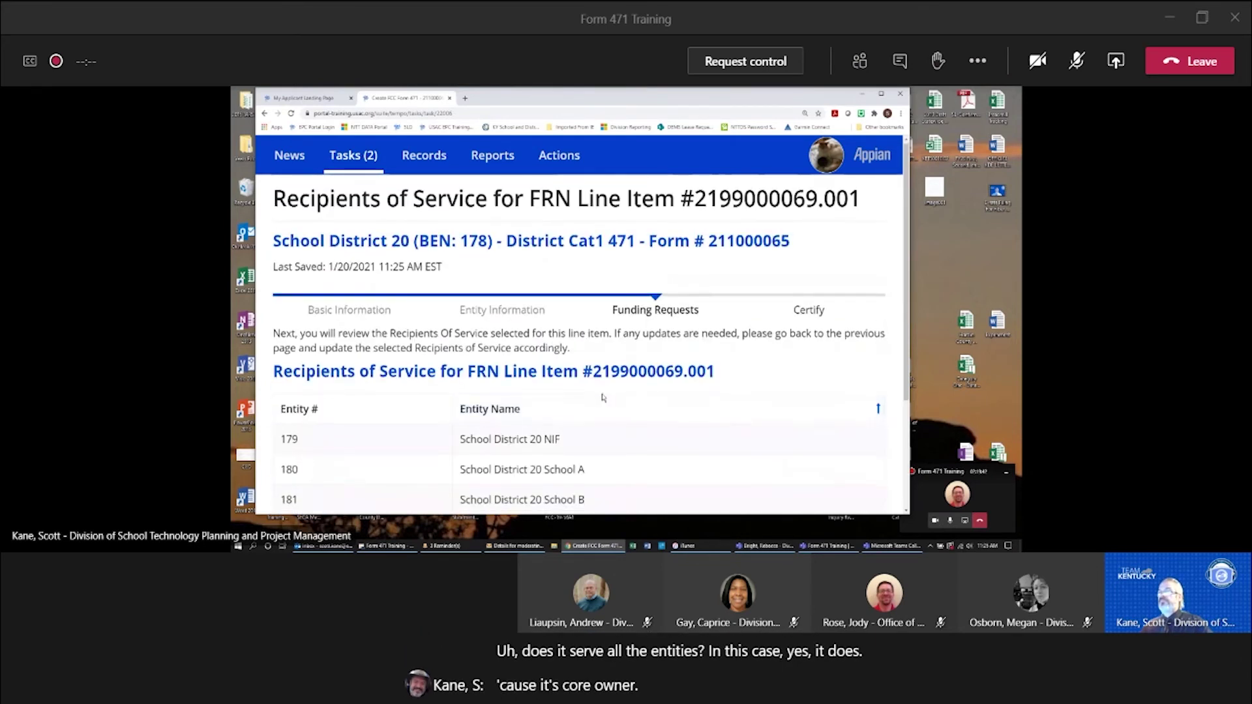
scroll(631, 391, down, 3)
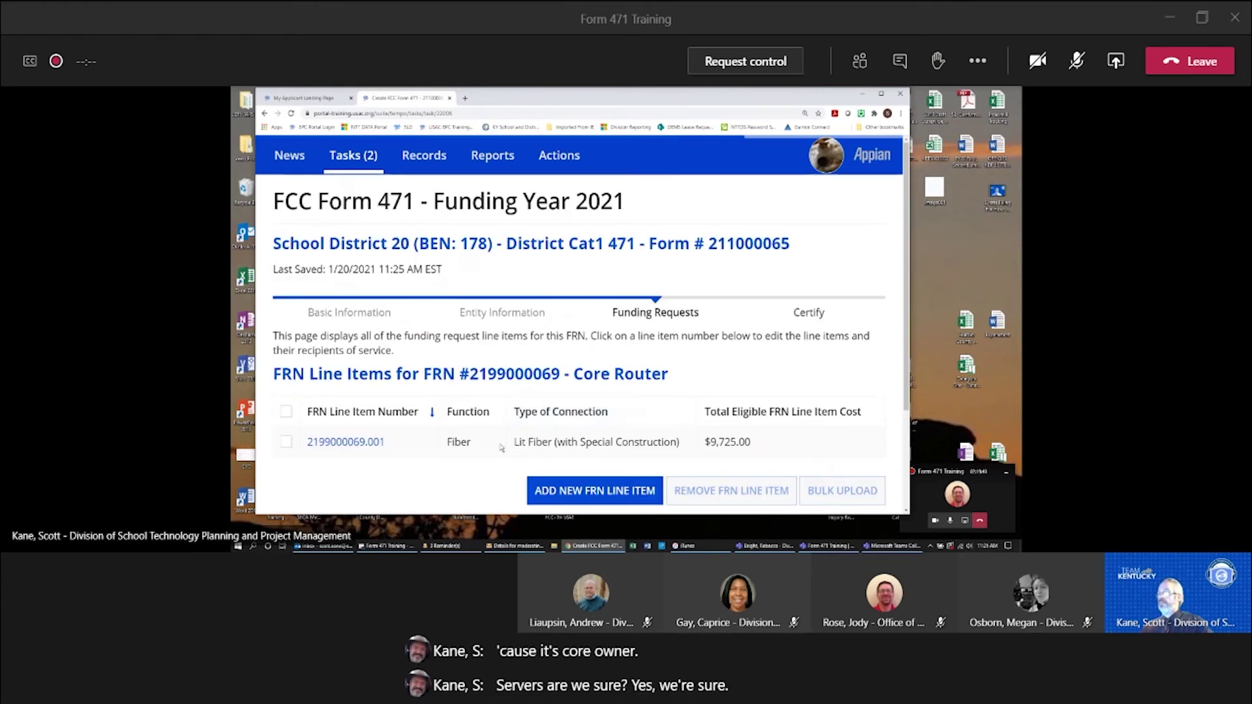
- Save the Core Router FRN's line items and return to the overview of funding requests
scroll(522, 417, down, 2)
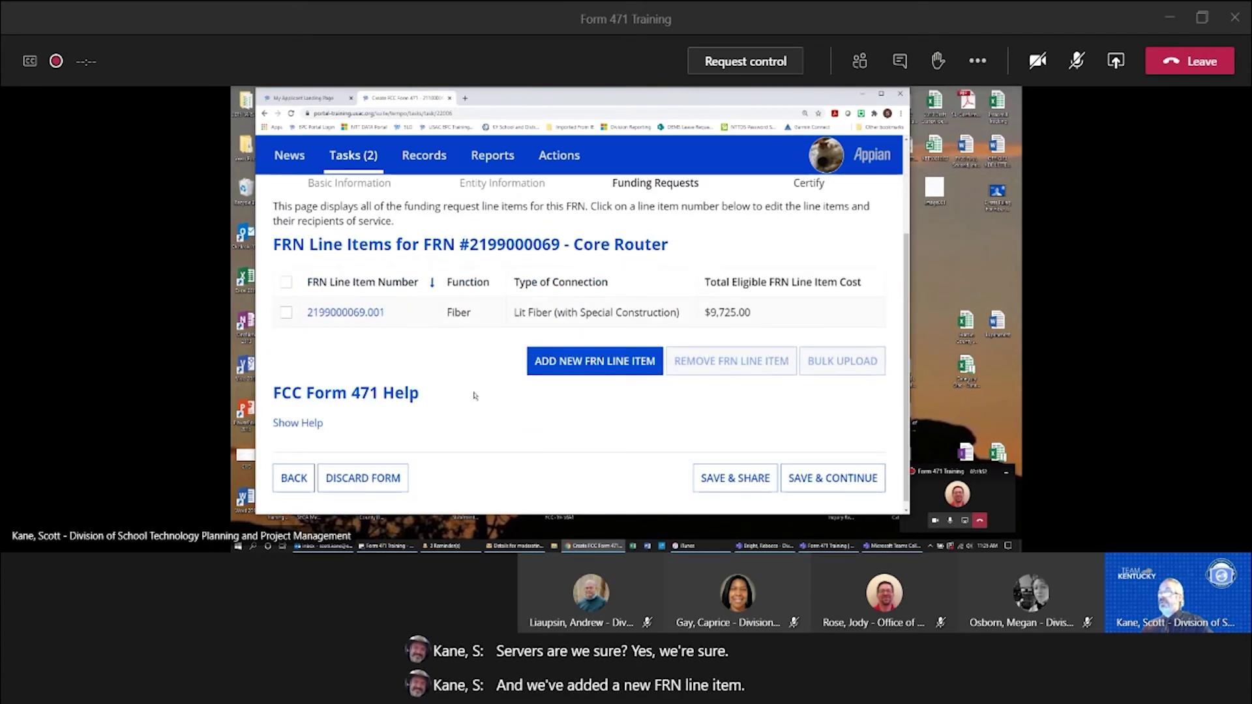
scroll(481, 368, down, 1)
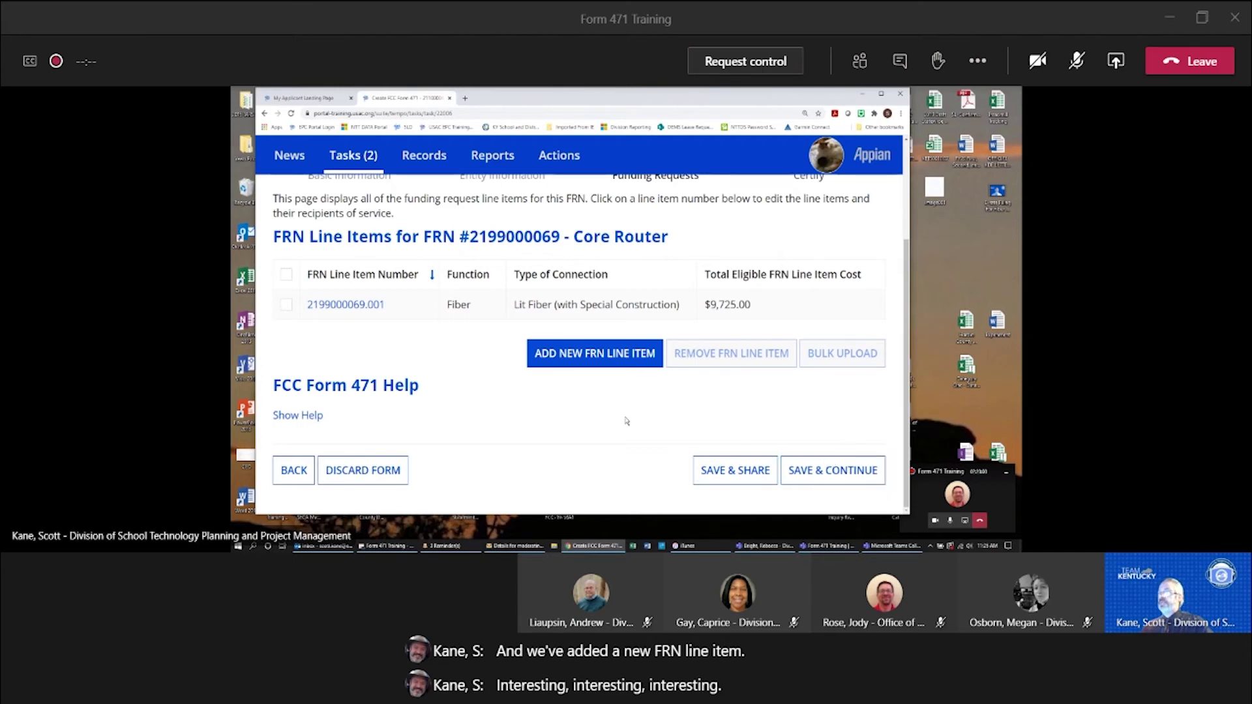
scroll(493, 372, down, 3)
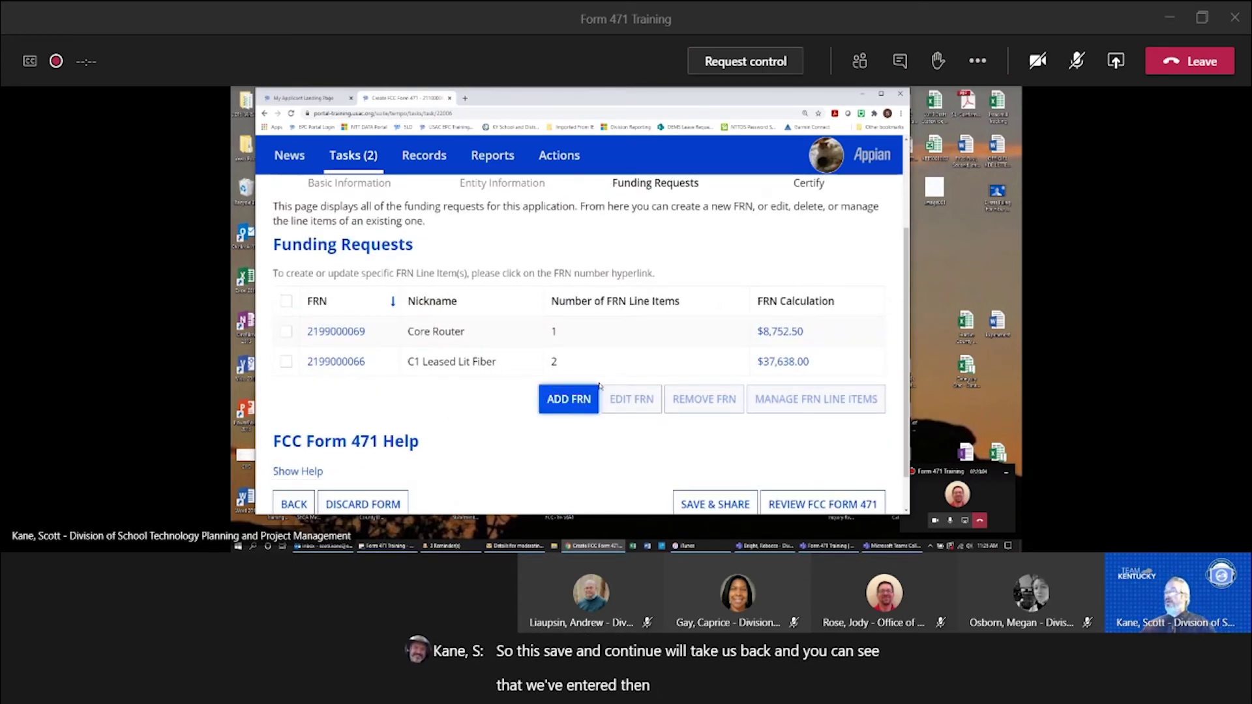
- Add a new funding request nicknamed 1234213 that does not continue a previous year's FRN, and continue to its purchasing agreement type
click(551, 399)
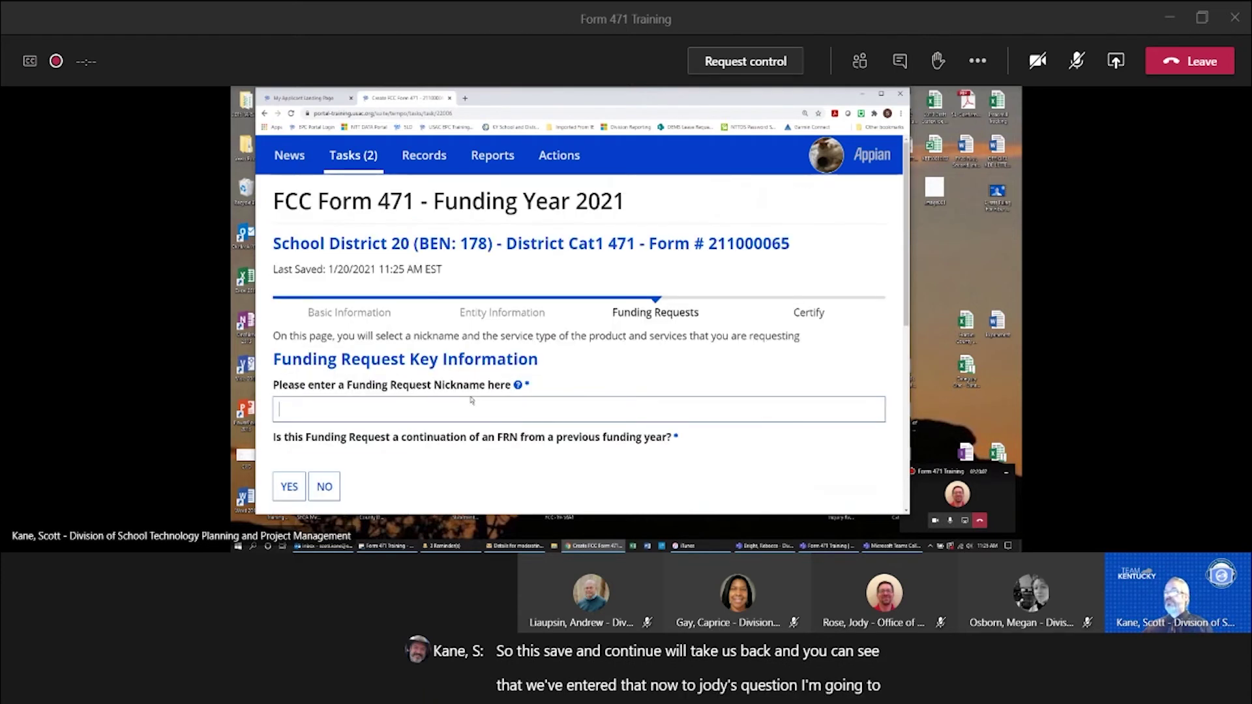
click(379, 405)
text(1234213)
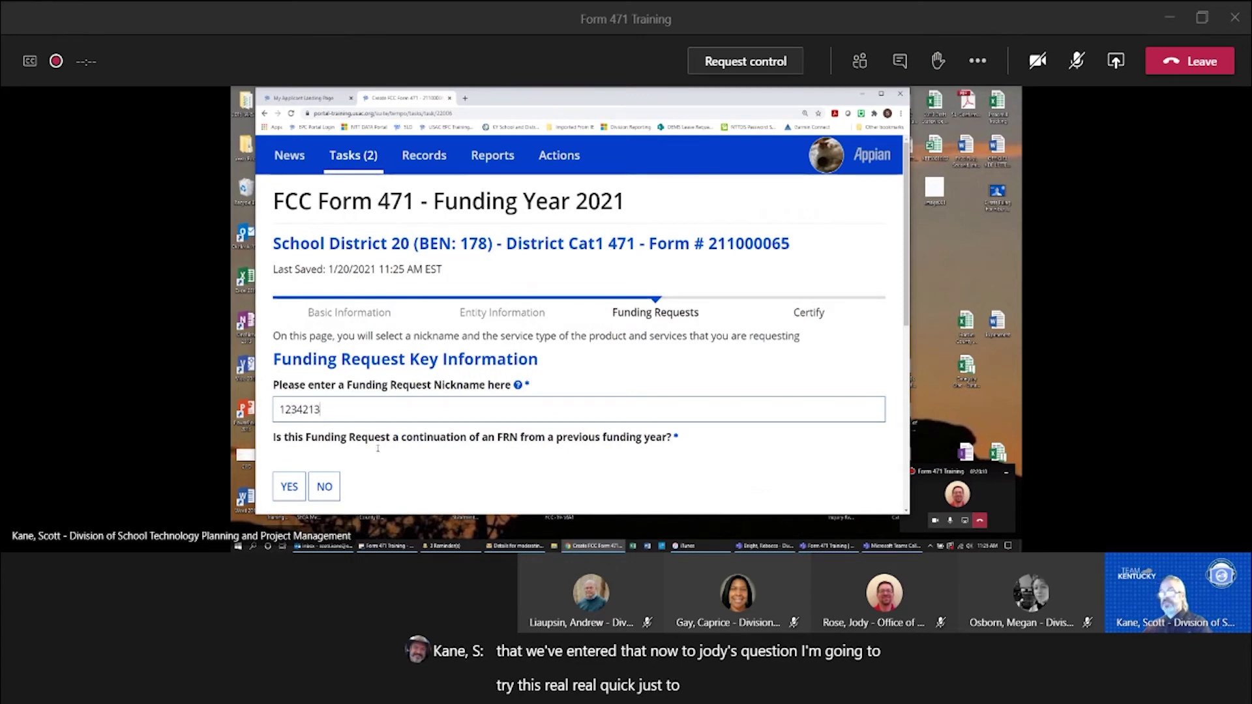
scroll(388, 465, down, 2)
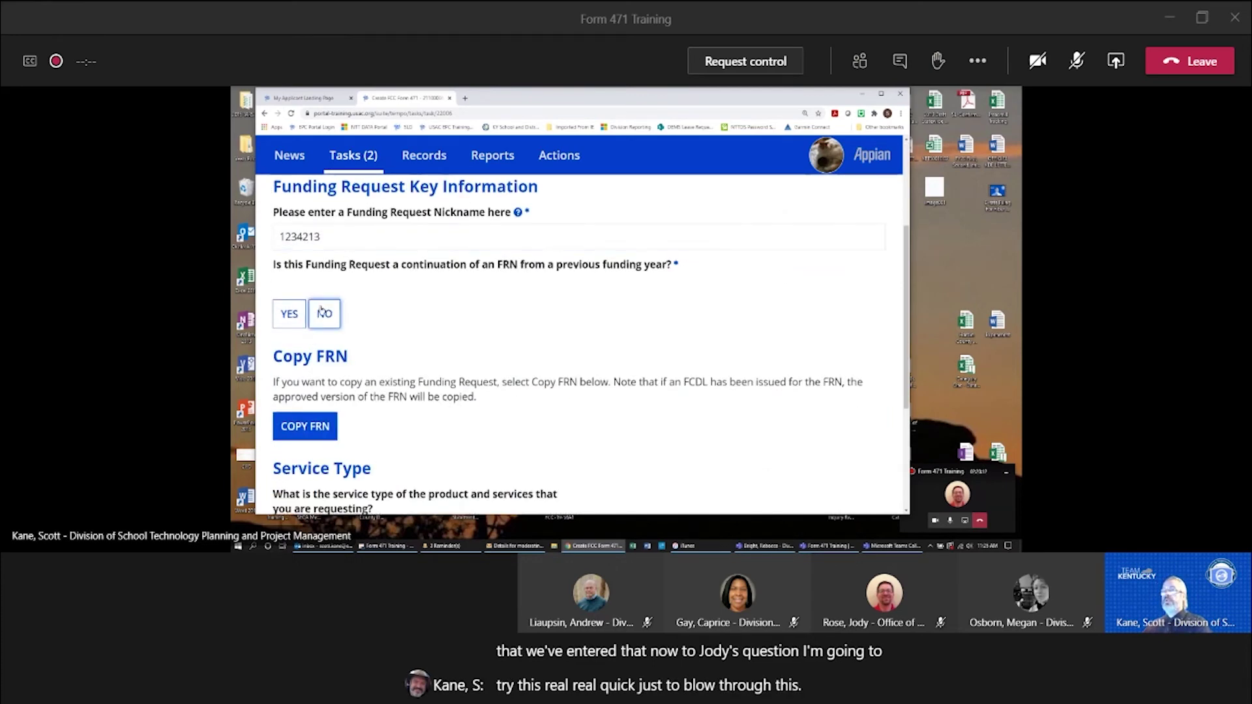
scroll(420, 379, down, 2)
scroll(420, 378, down, 2)
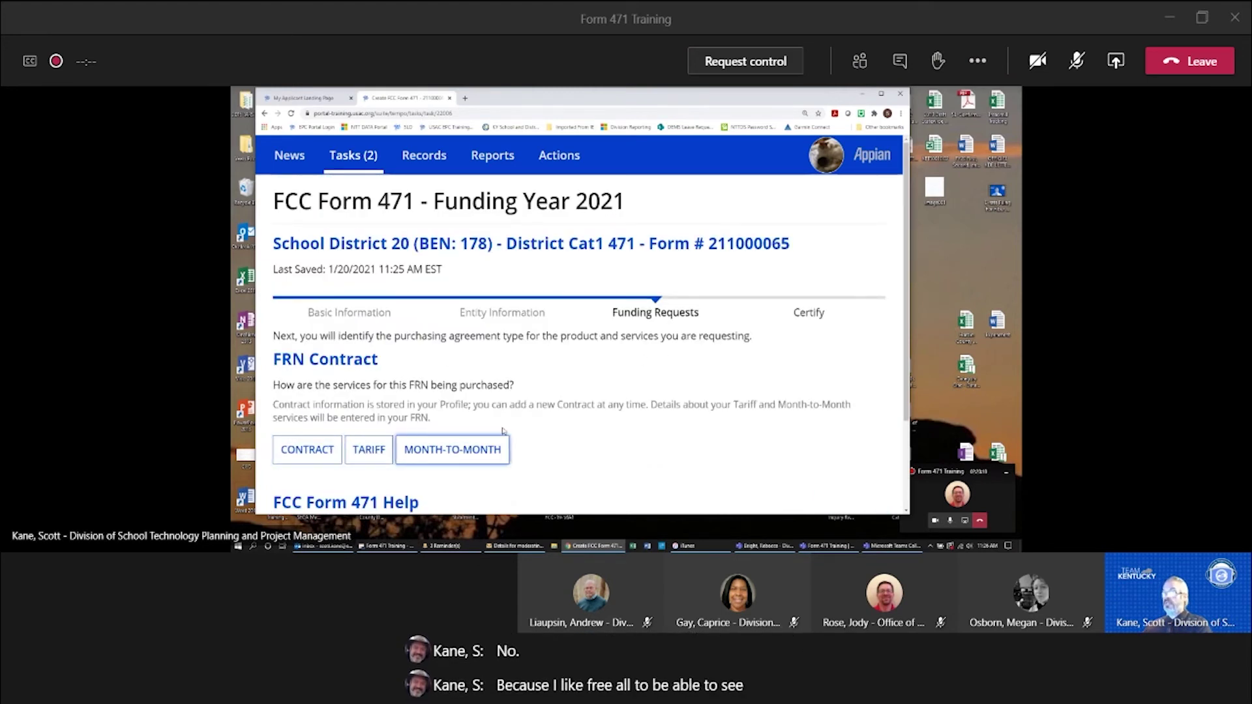
- Set the purchasing agreement type to Contract, and search for contracts created by organization BEN 178
click(328, 446)
scroll(578, 420, down, 3)
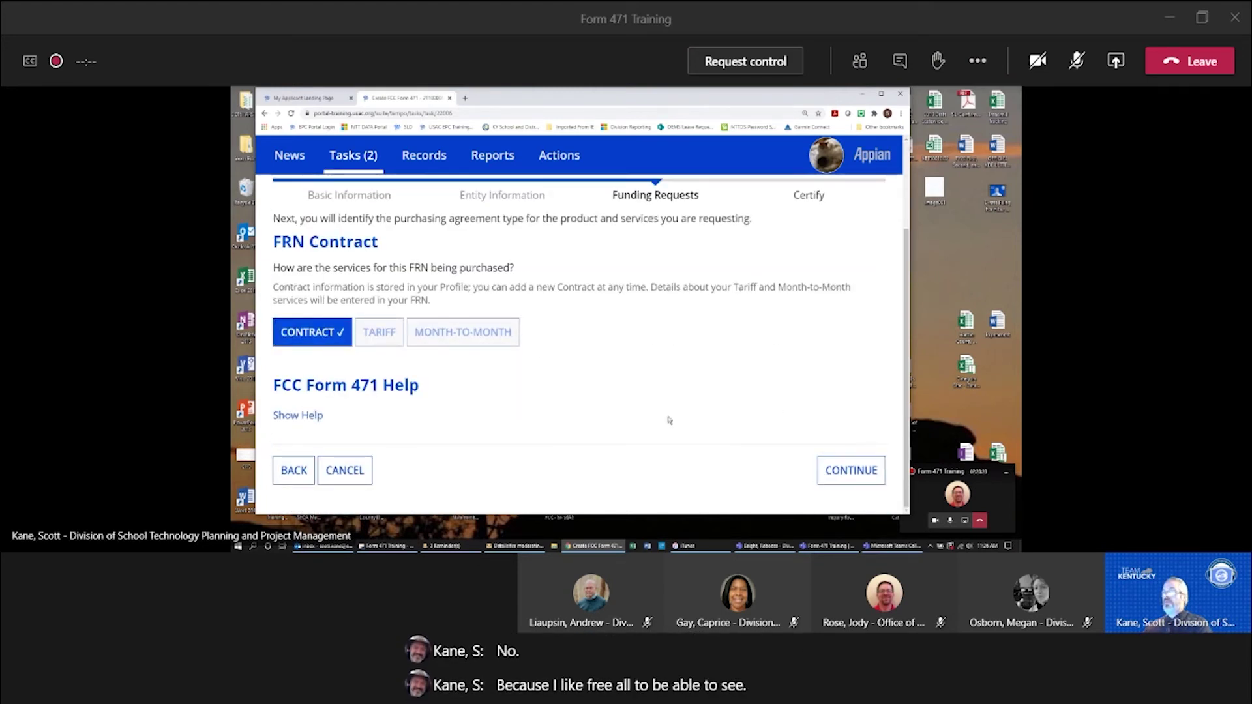
scroll(519, 367, down, 2)
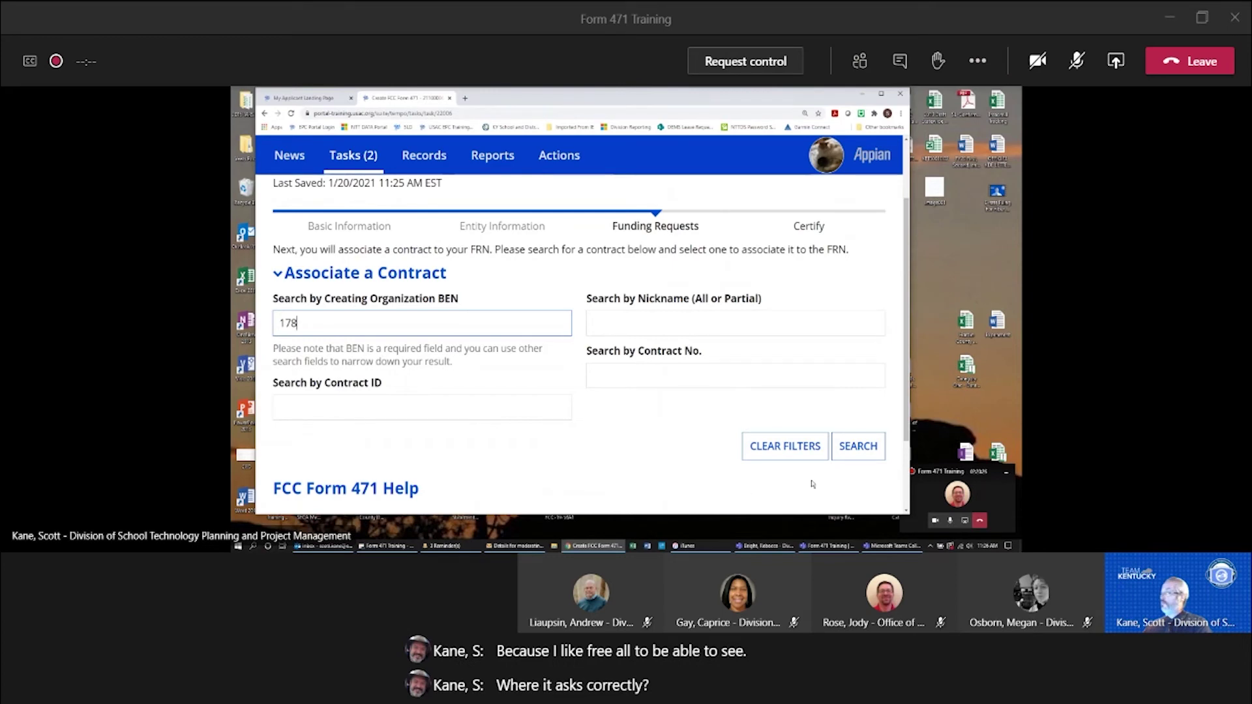
click(858, 447)
- Associate the Networking Hardware and Services contract, contract ID 71, with the new funding request
scroll(619, 429, down, 3)
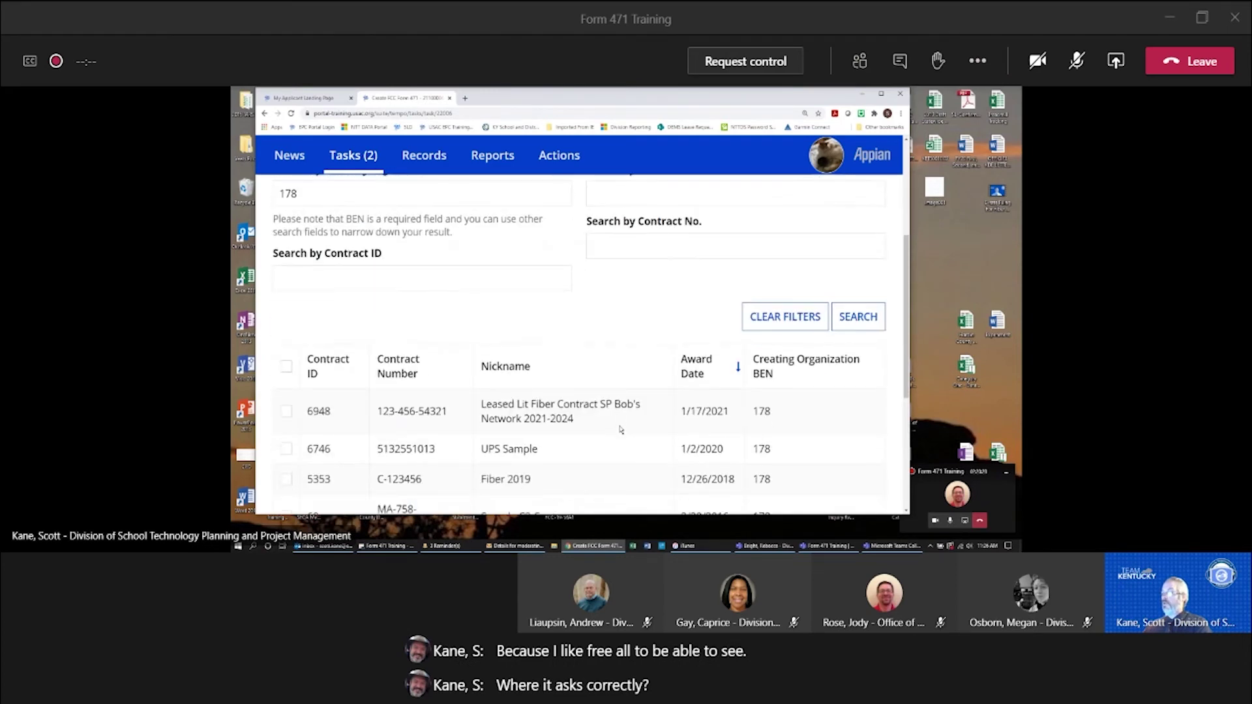
scroll(490, 420, down, 3)
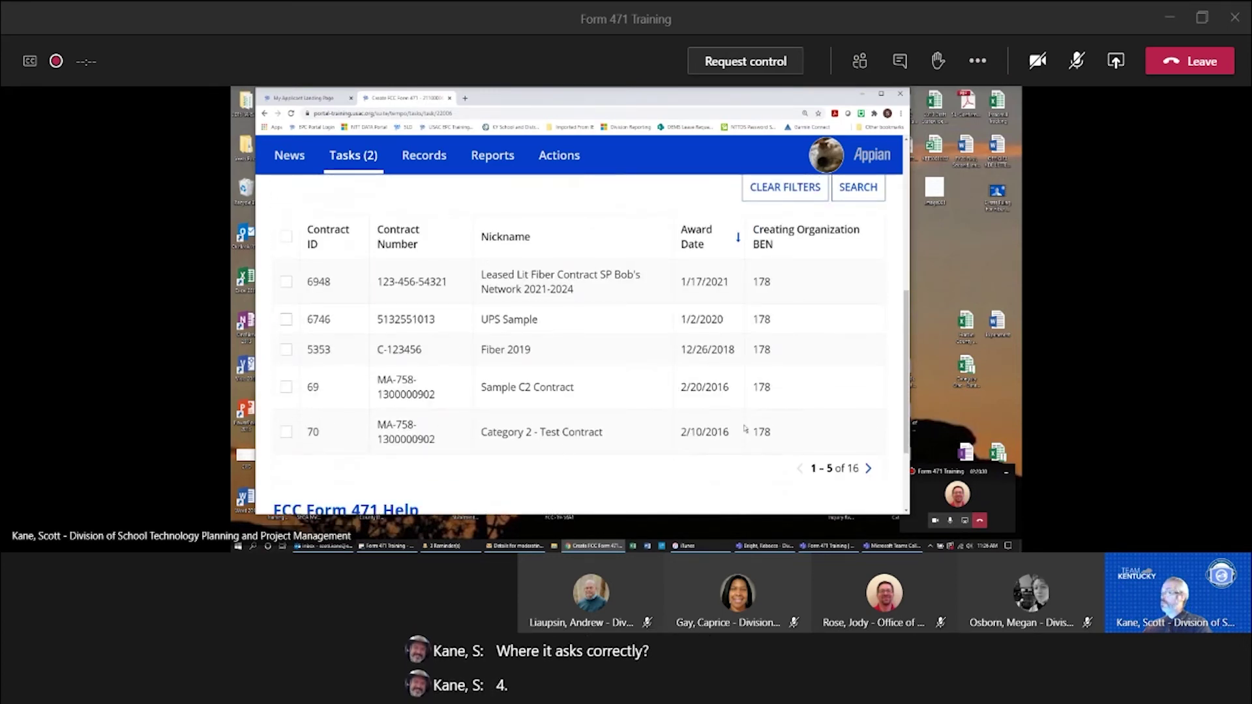
click(868, 470)
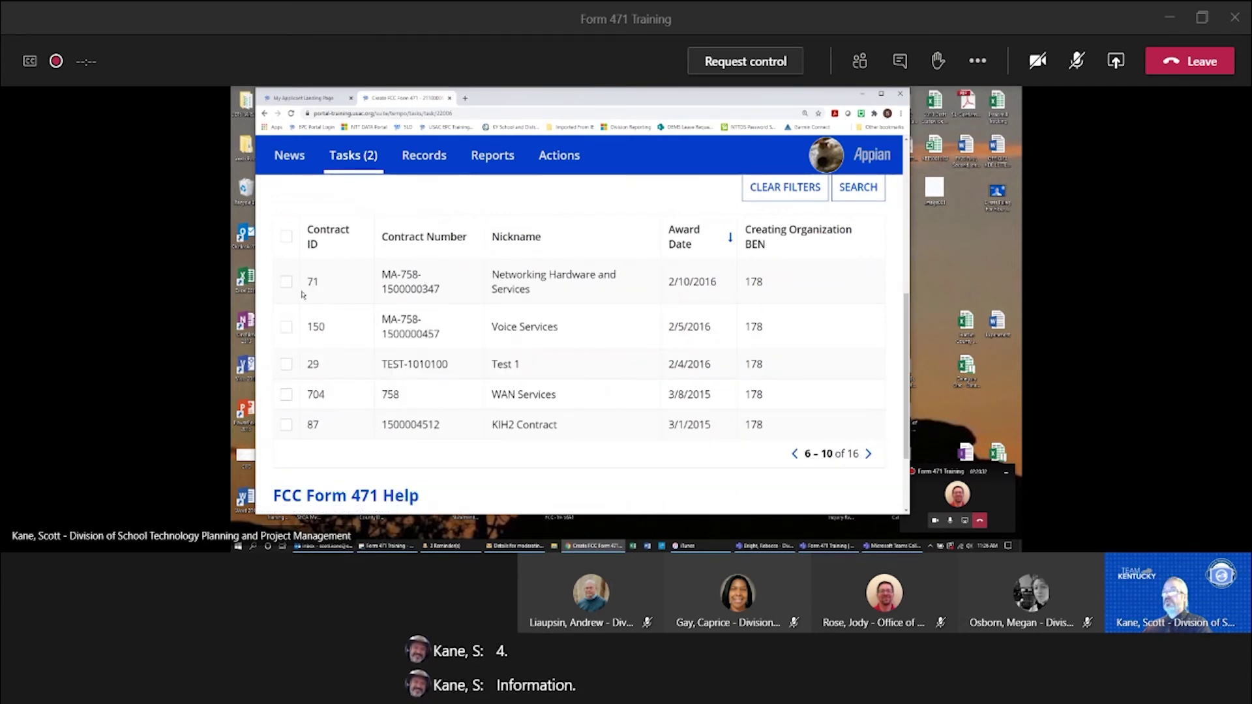
click(332, 297)
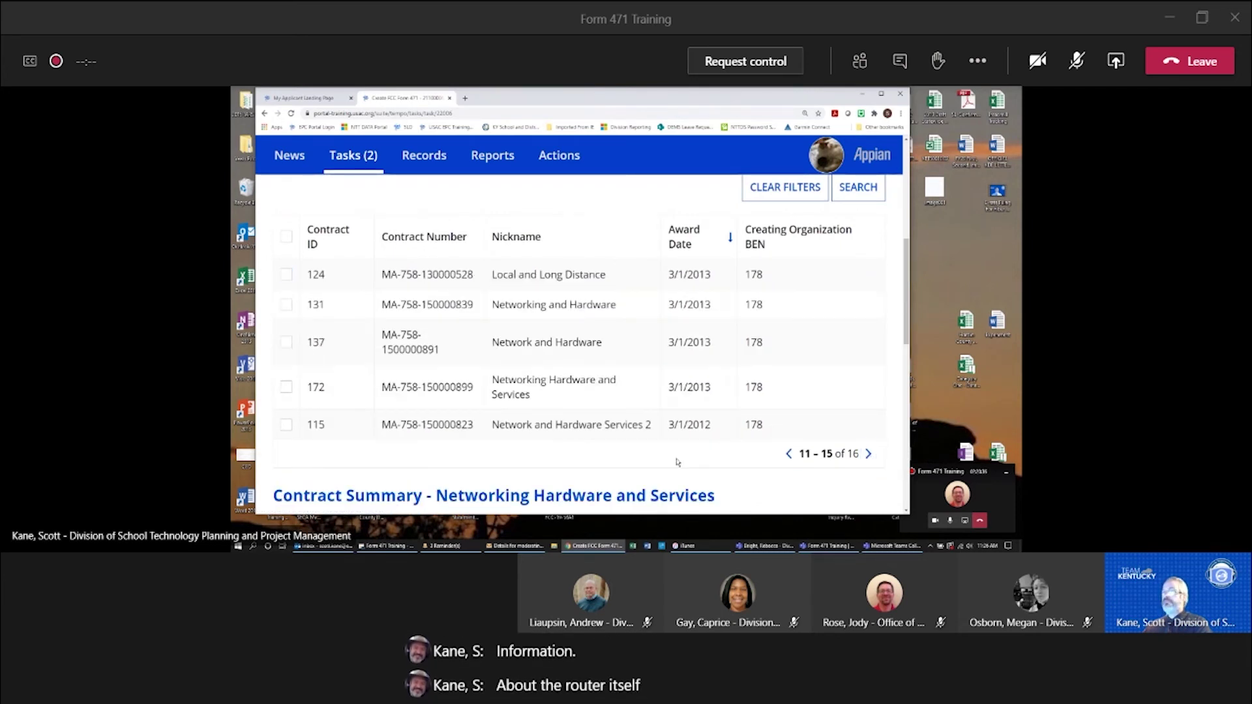
- Set the contract's expiration date for the current term to 07/01/2022 and continue to the fiber request key information
scroll(709, 442, down, 10)
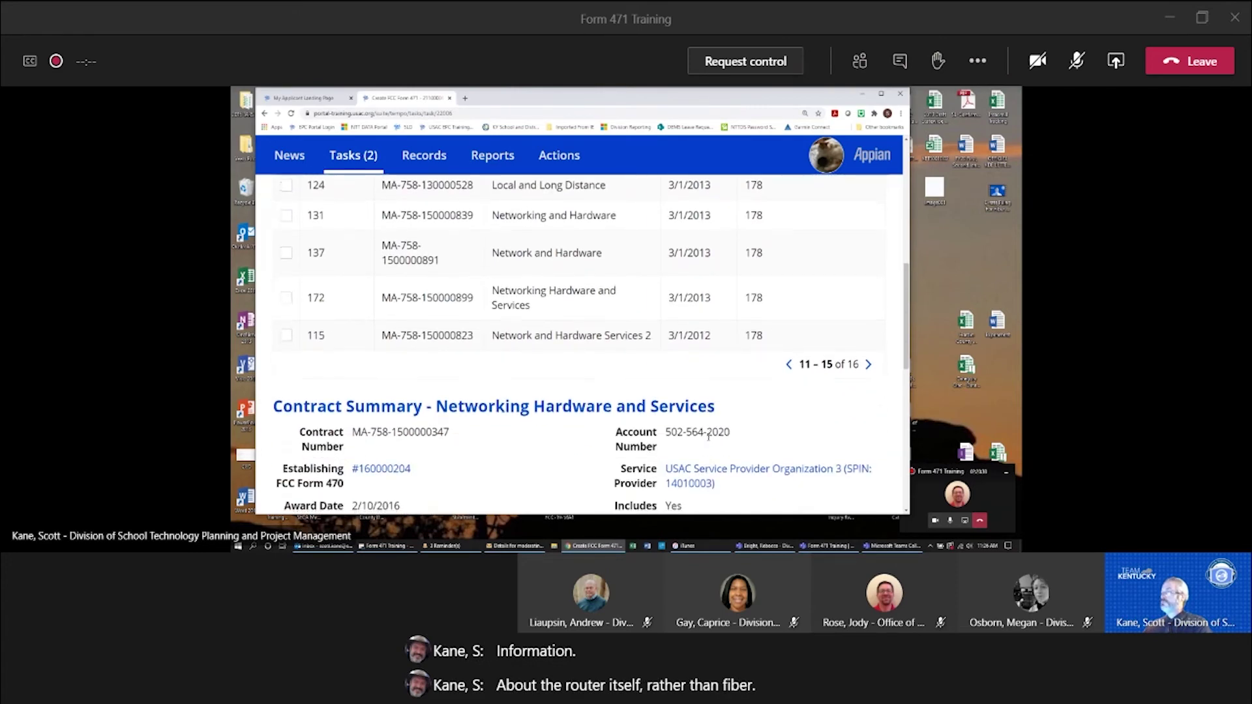
click(630, 429)
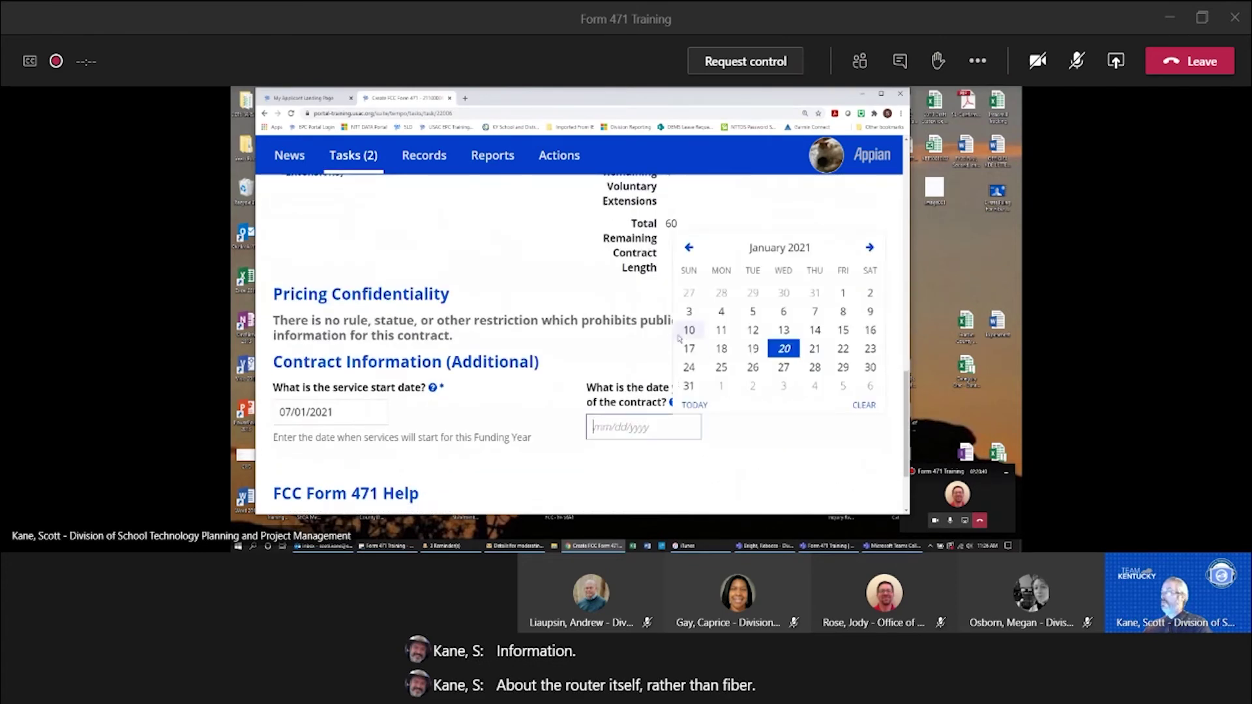
click(870, 249)
click(870, 249)
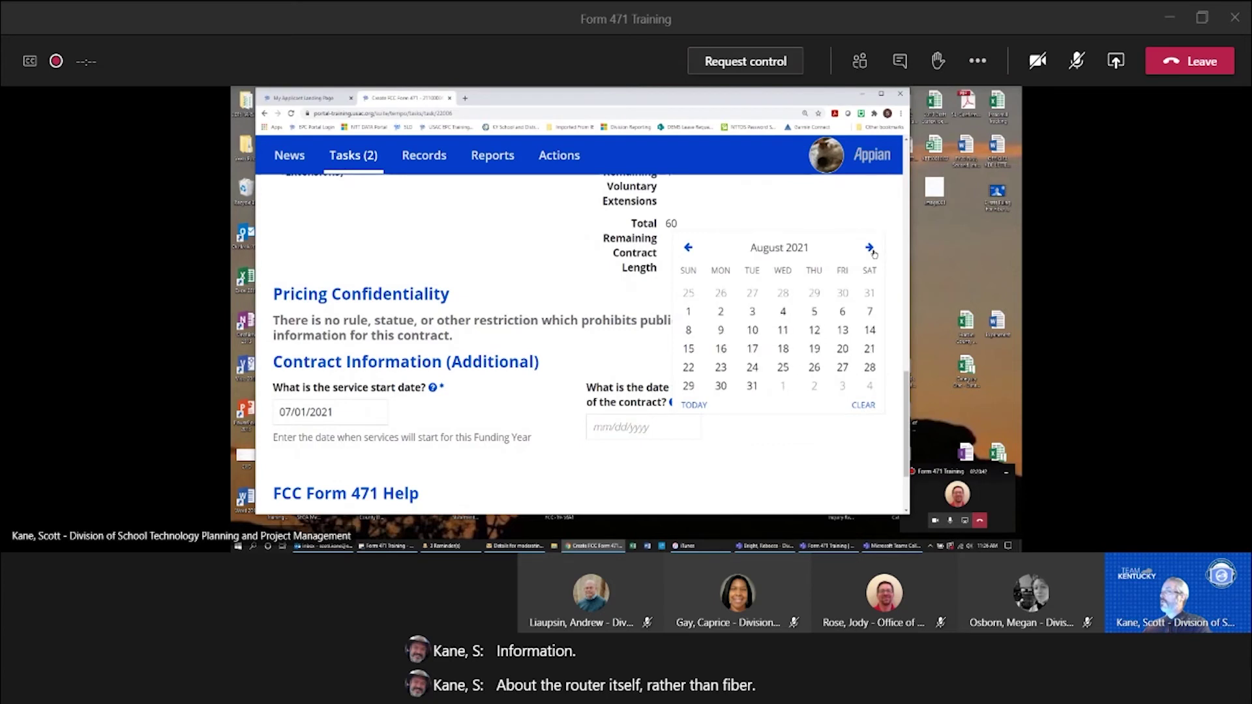
click(870, 249)
click(870, 249)
click(869, 248)
click(870, 248)
click(870, 247)
click(870, 248)
click(870, 248)
click(870, 248)
click(870, 247)
click(870, 248)
click(841, 294)
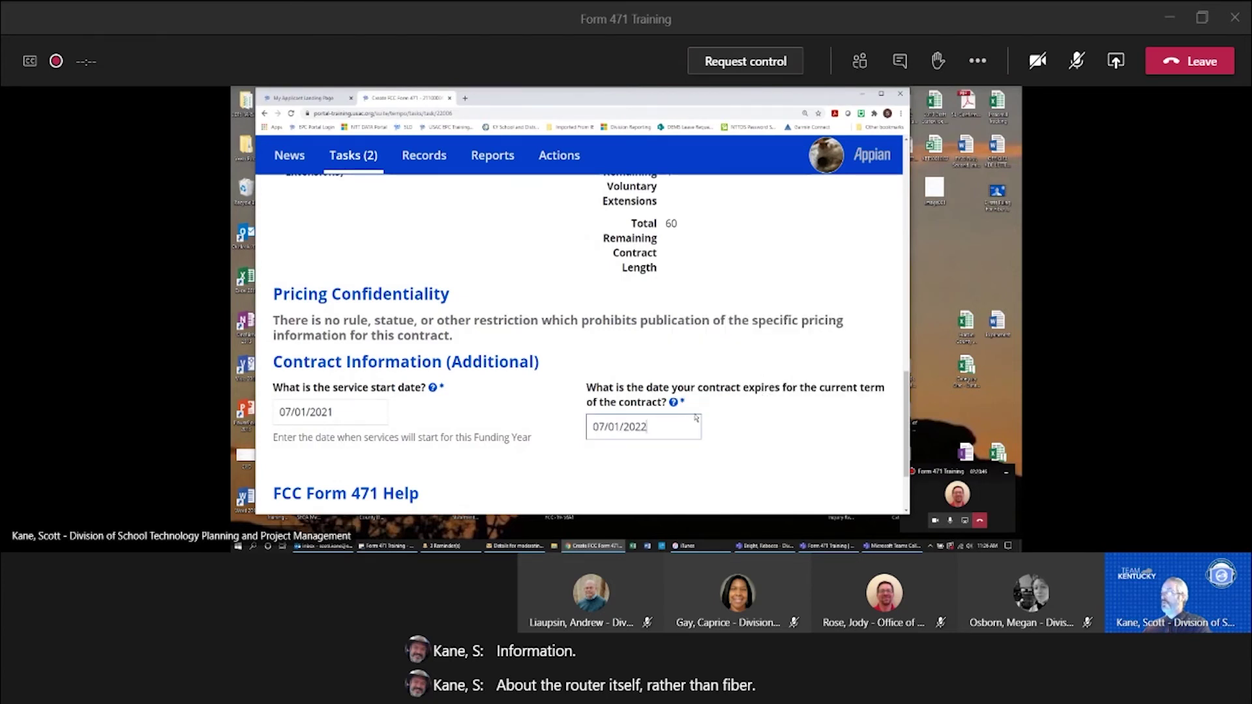
scroll(696, 418, down, 2)
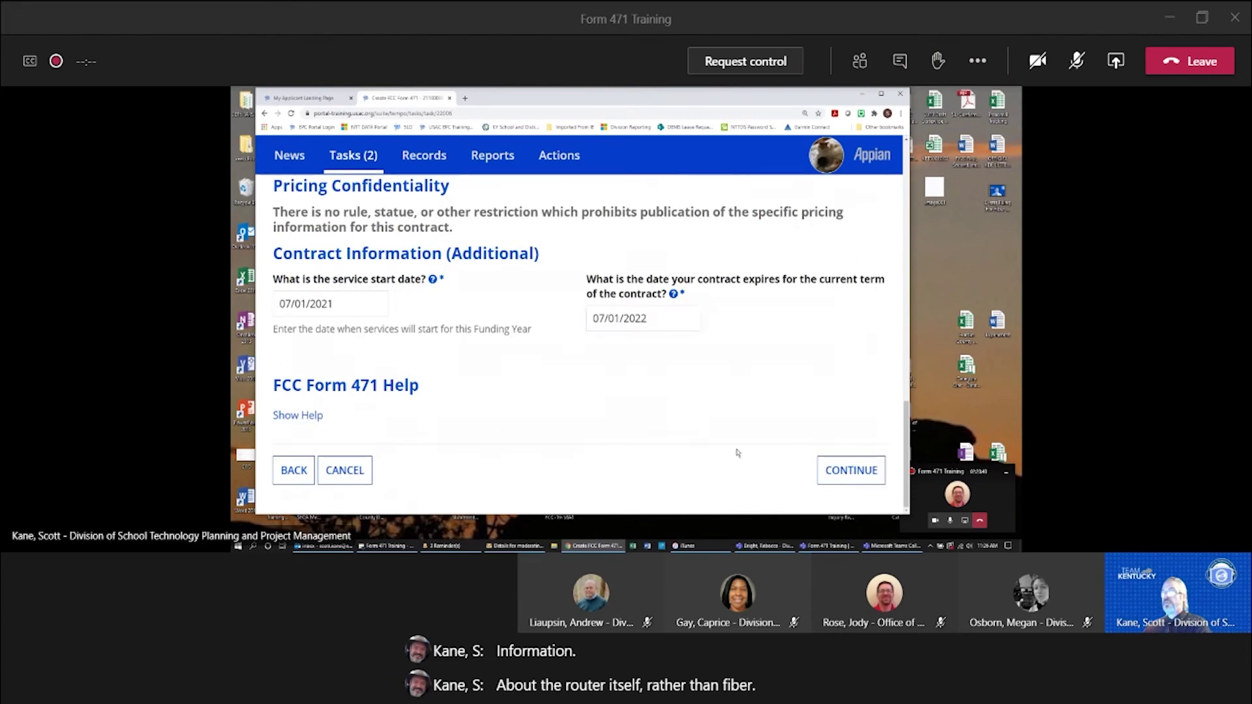
click(851, 470)
- Answer Yes to including the listed eligible broadband options, choose Dark Fiber as the type supported, and continue
scroll(382, 374, down, 9)
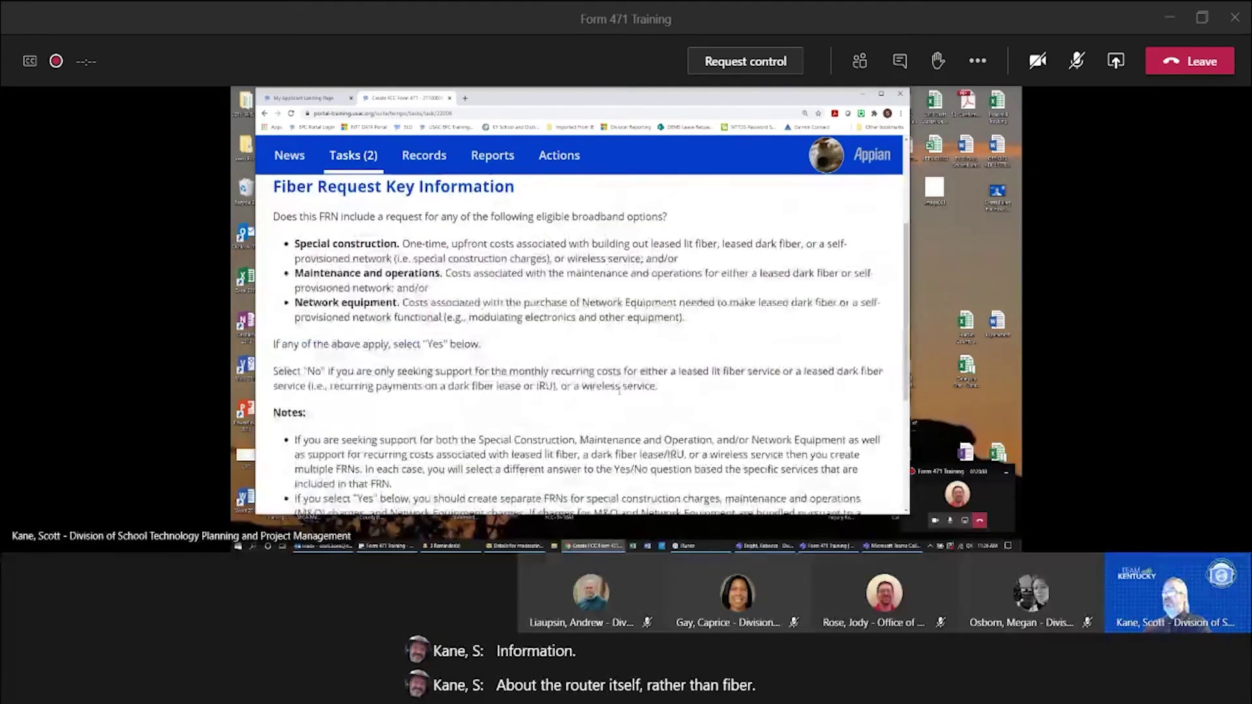
click(289, 385)
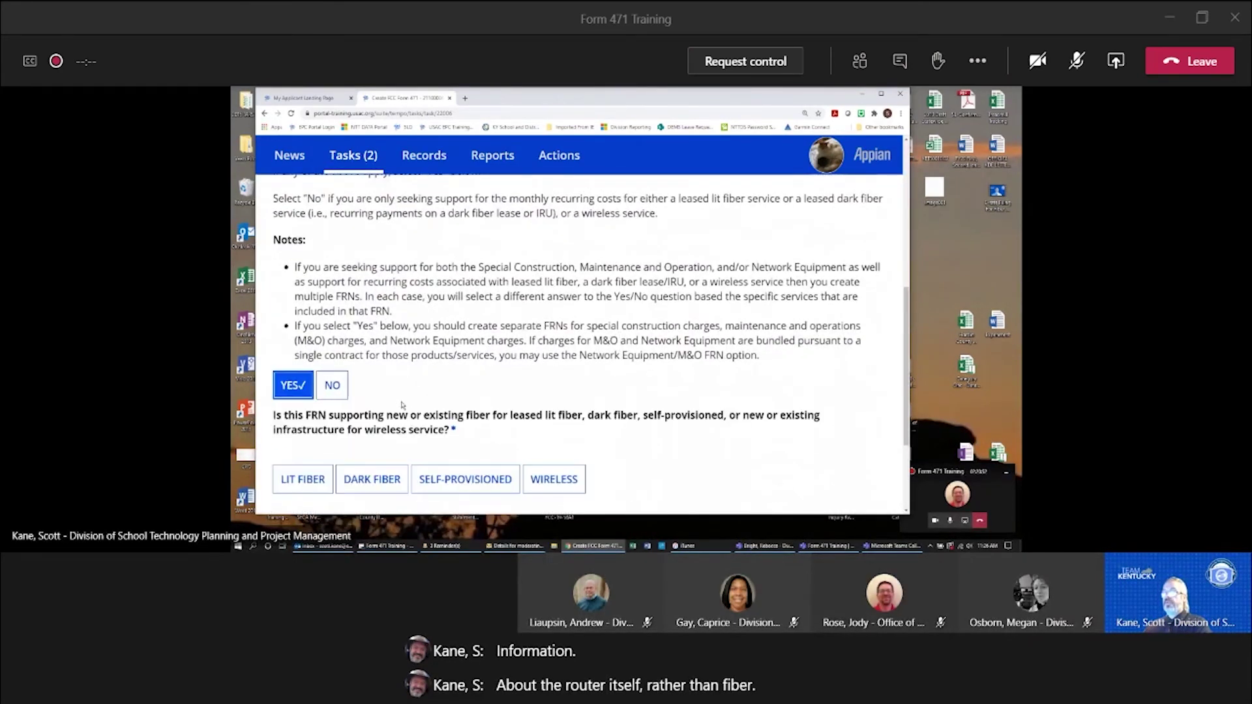
click(385, 476)
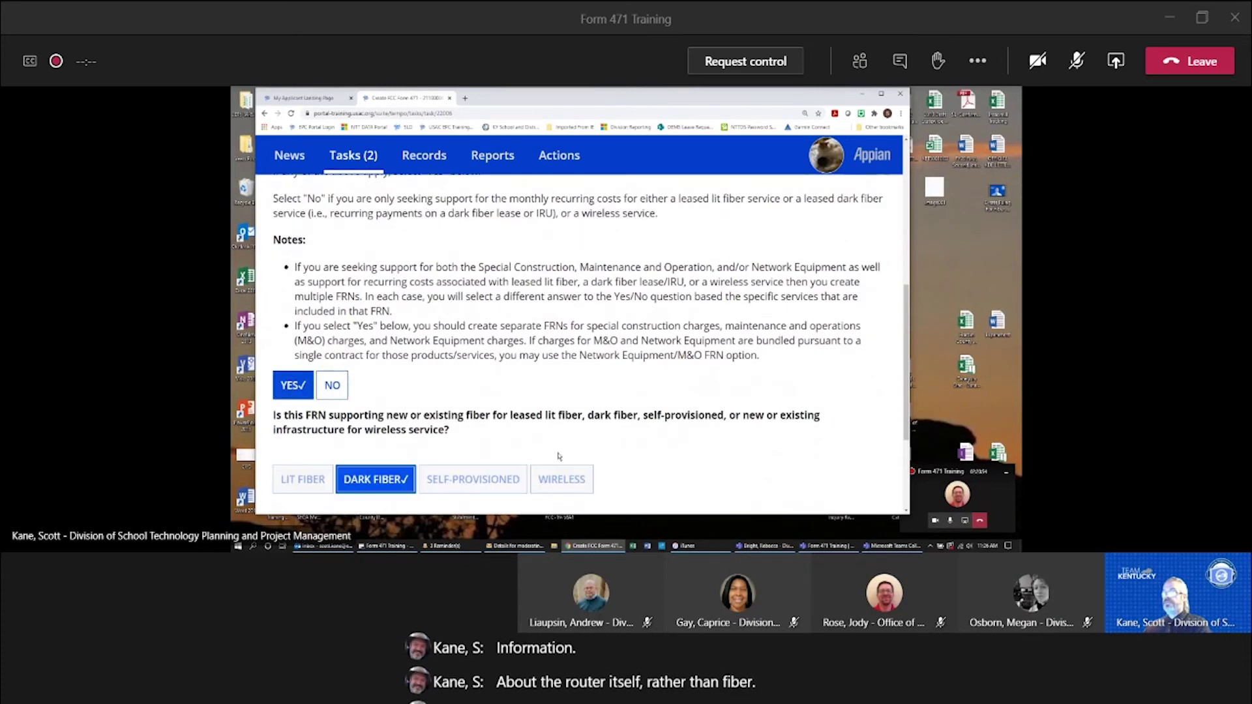
scroll(635, 416, down, 2)
scroll(636, 416, down, 1)
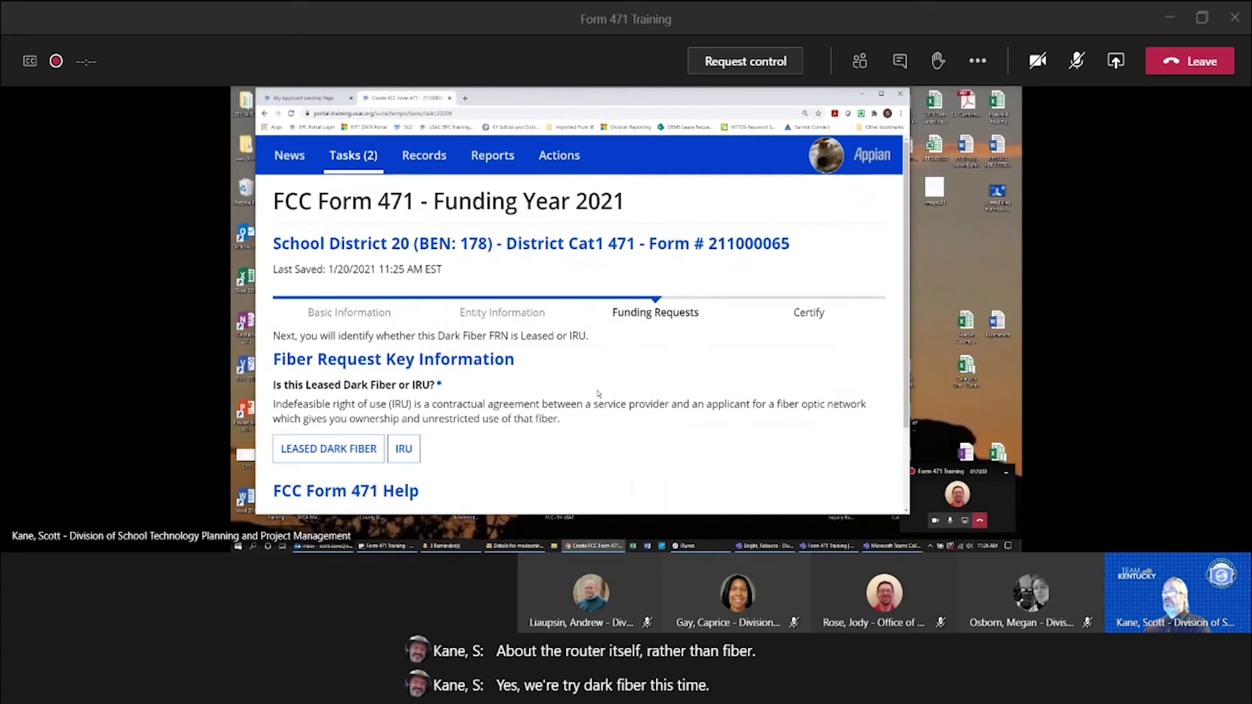
- Identify the dark fiber request as Leased Dark Fiber rather than IRU, and continue
scroll(599, 394, down, 3)
click(329, 344)
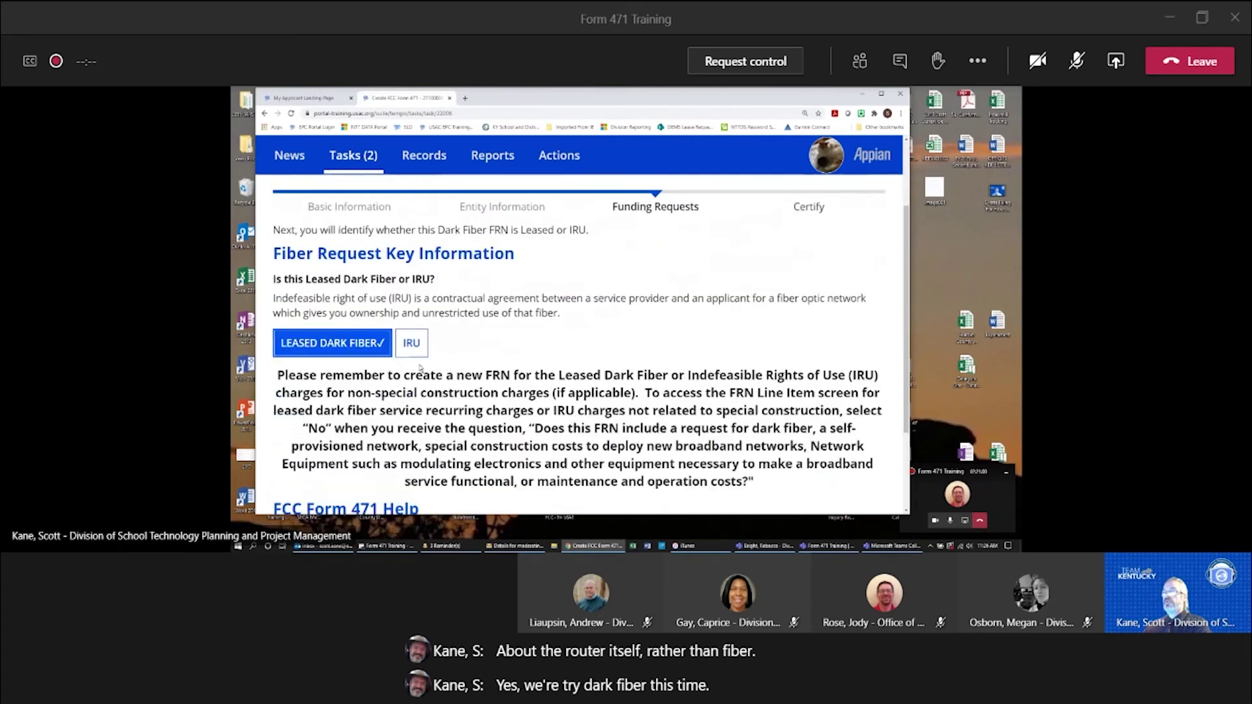
scroll(535, 386, down, 2)
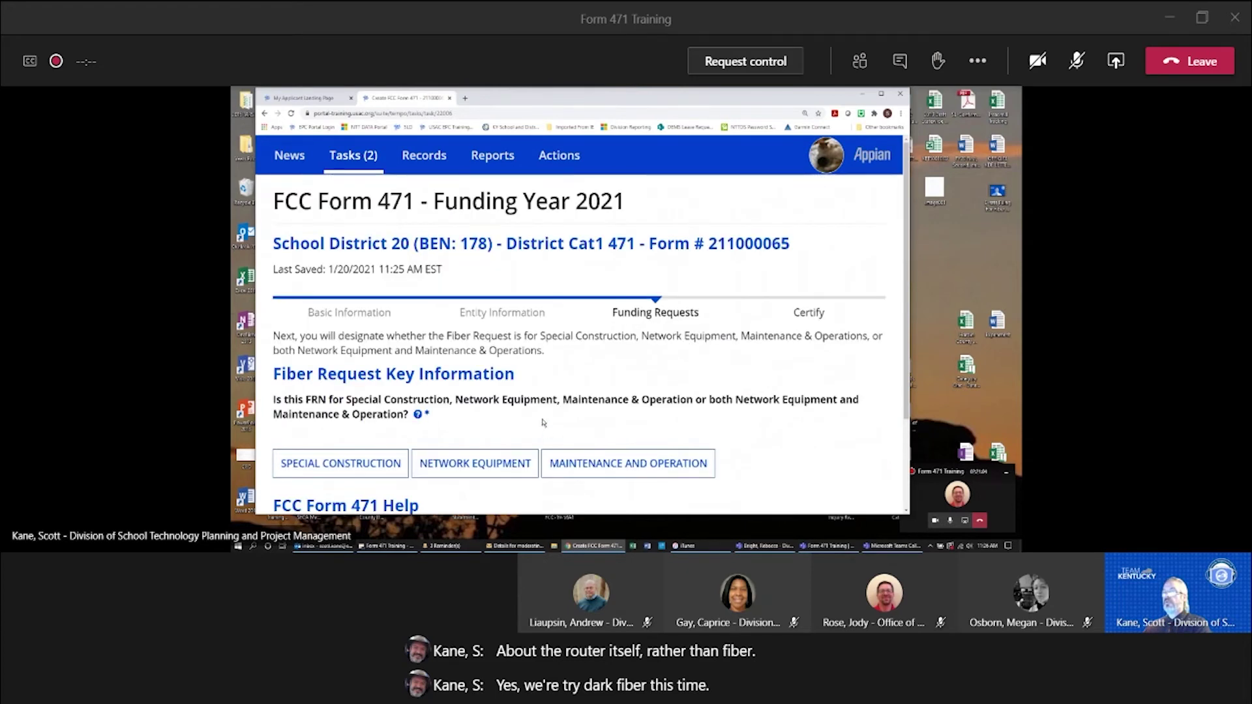
- Designate the fiber request as Network Equipment and continue to the narrative
scroll(543, 423, down, 1)
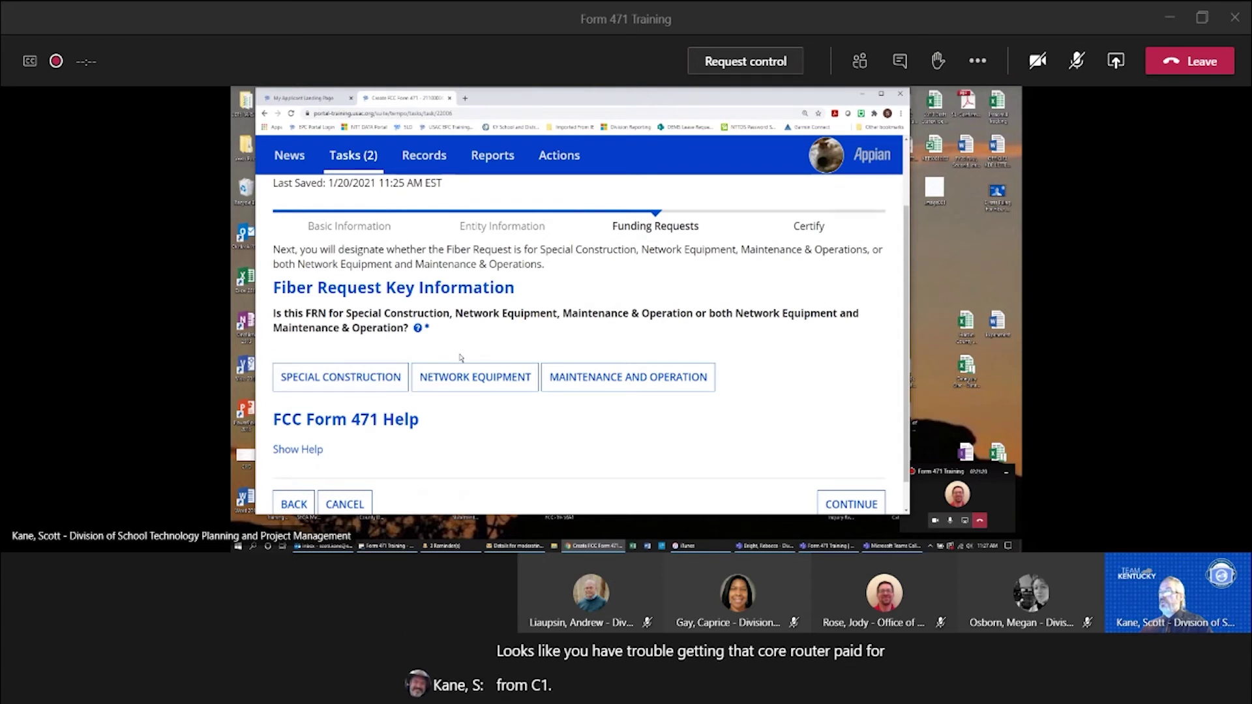
click(463, 377)
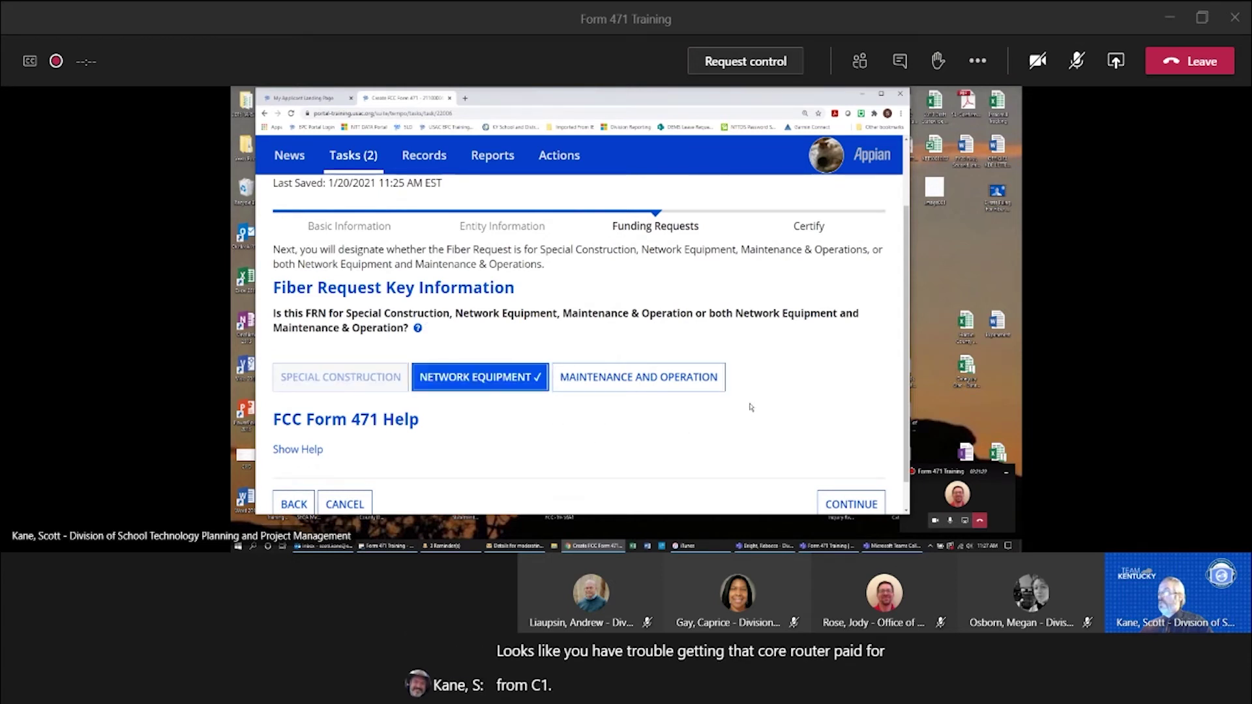
scroll(717, 409, down, 1)
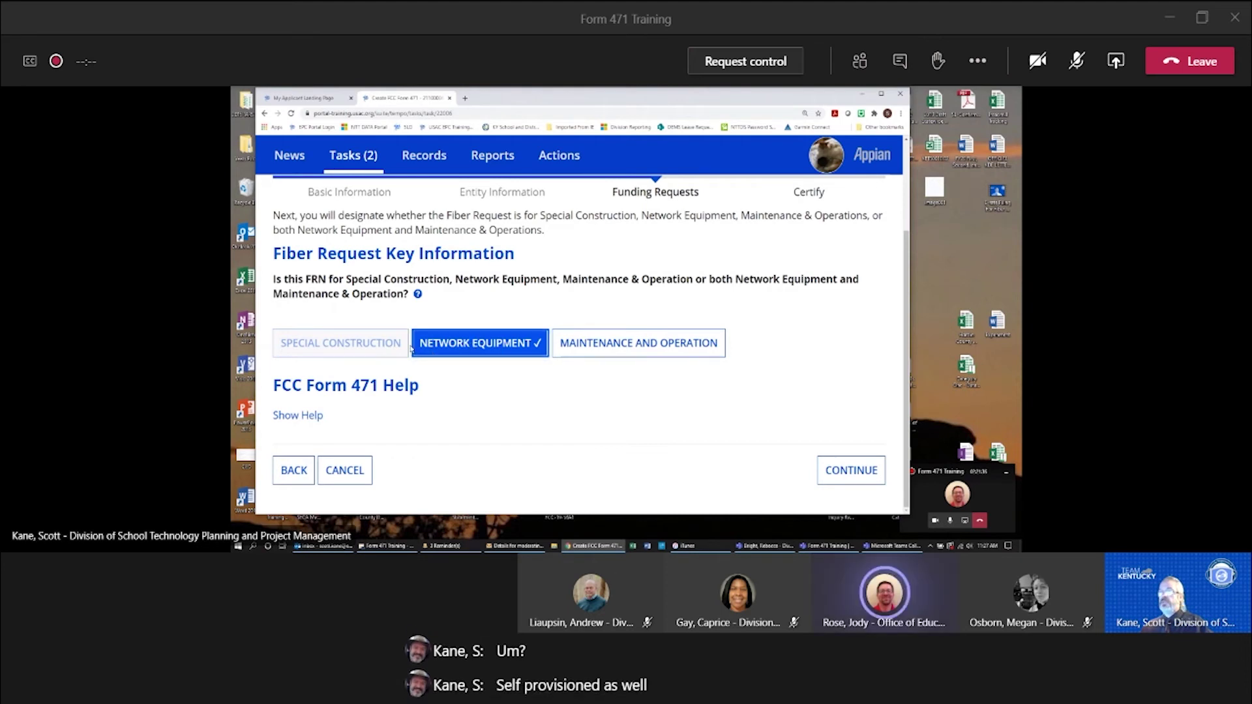
click(477, 347)
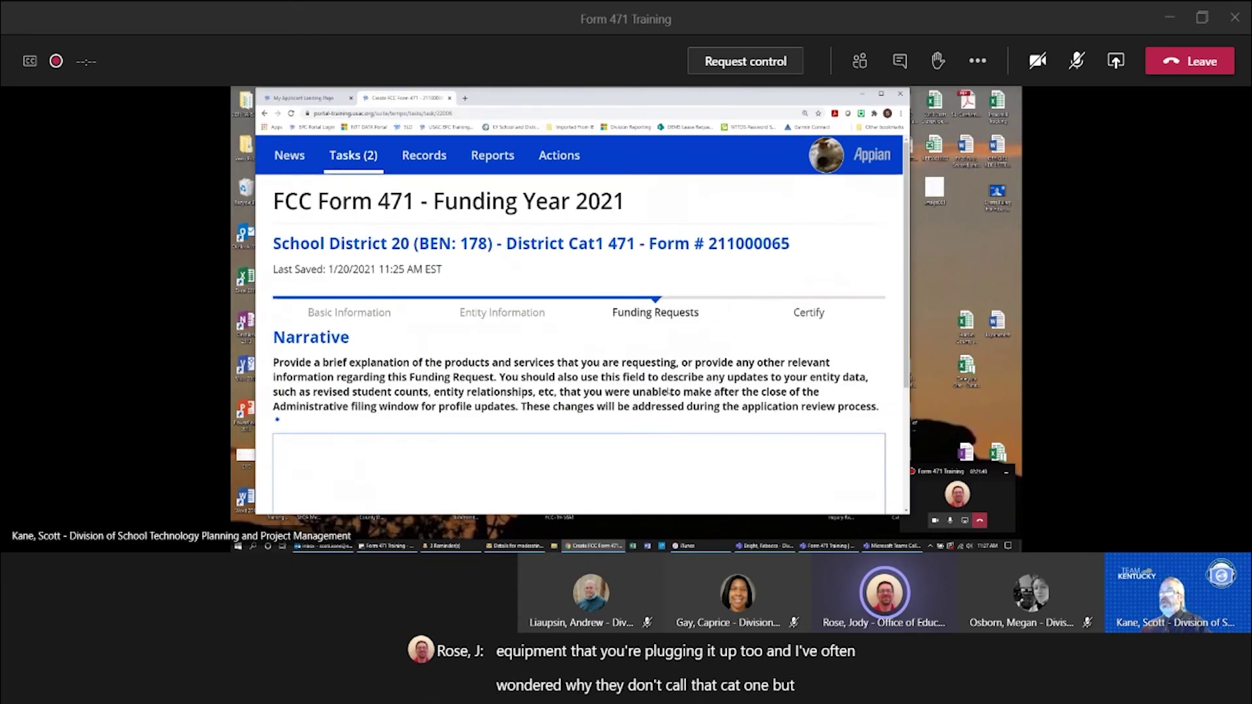
- Enter "asdfjksd asldkjf" as the funding request's narrative and save it, proceeding to its FRN line items
scroll(669, 391, down, 3)
click(457, 307)
text(asdfjksd)
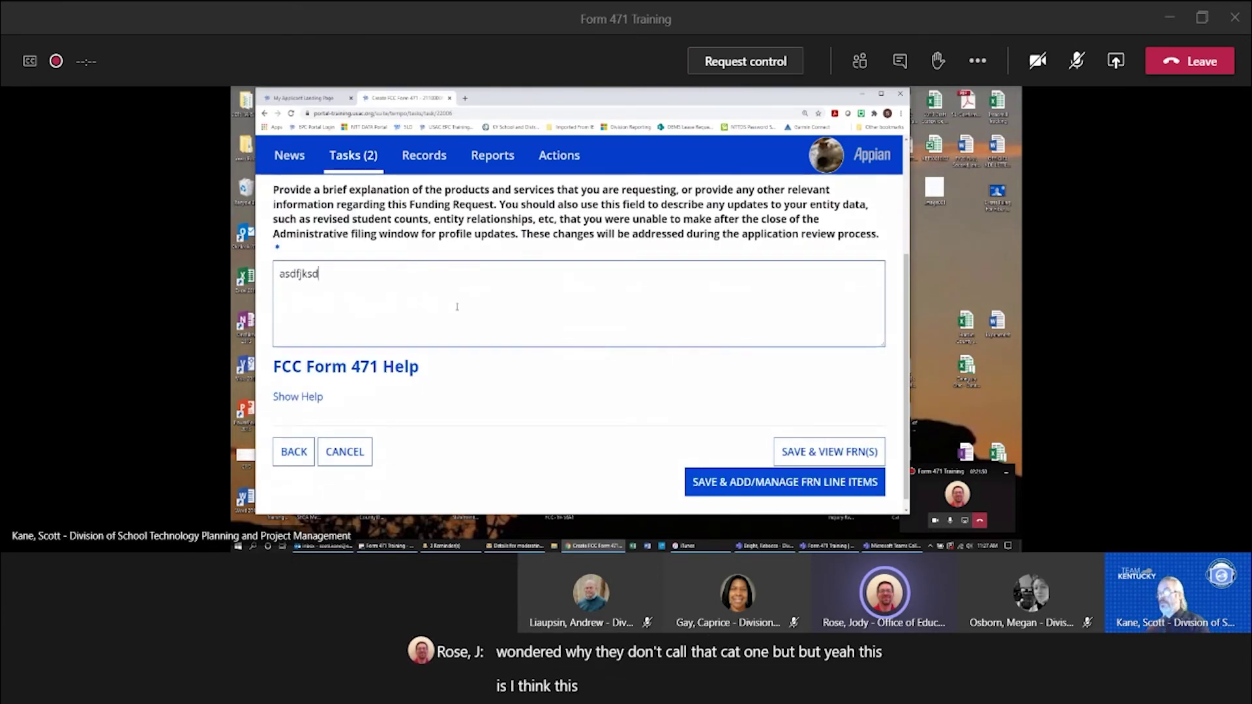
text( ;asldkjf)
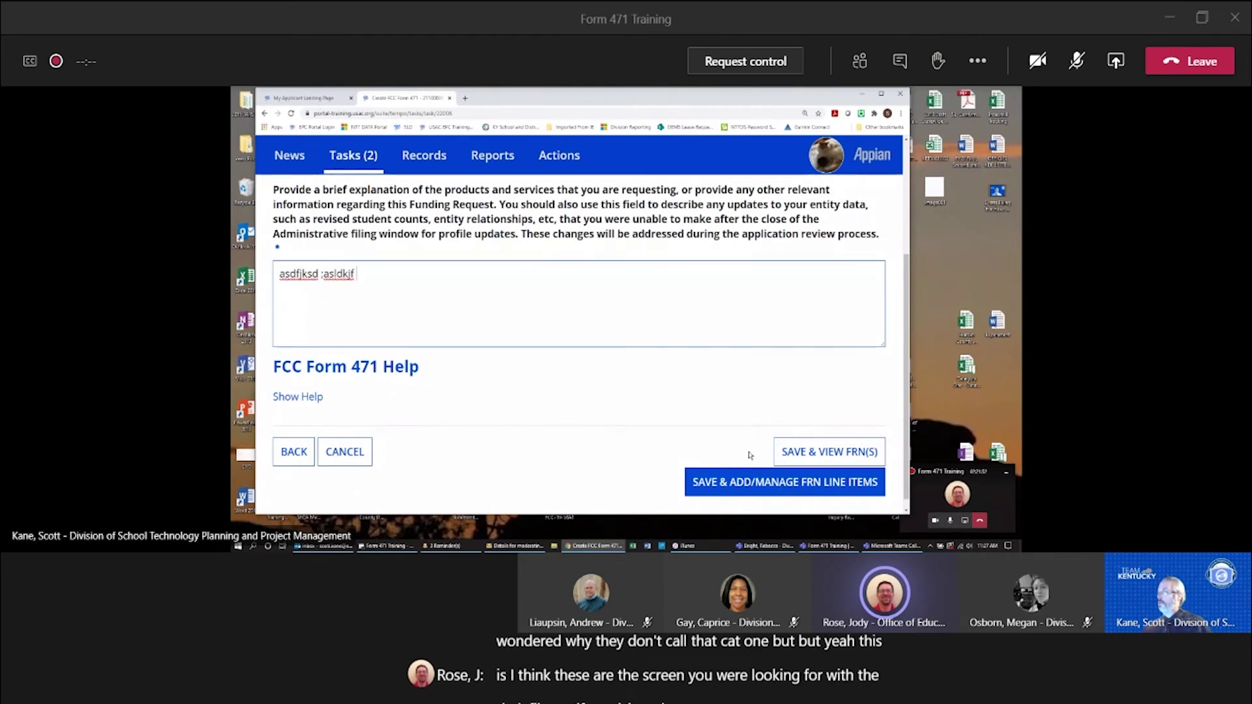
click(768, 488)
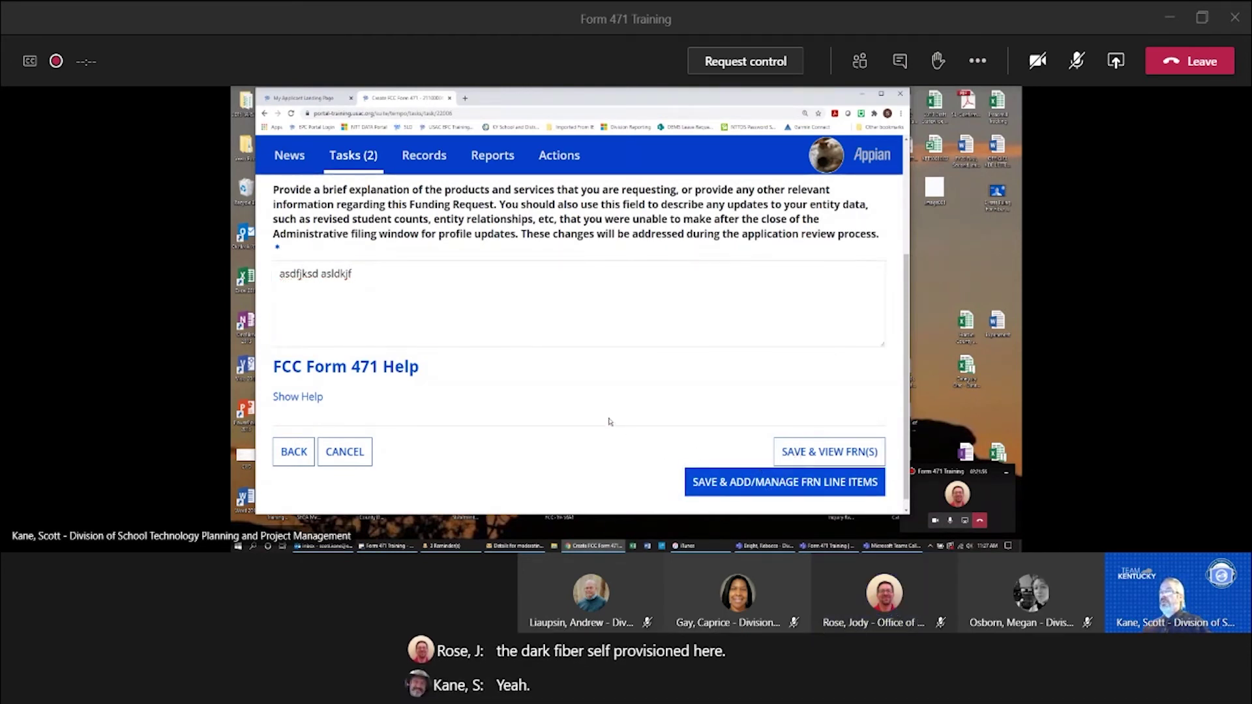
- Remove the funding request nicknamed 1234213 from the form's funding requests and confirm the removal
scroll(532, 362, down, 2)
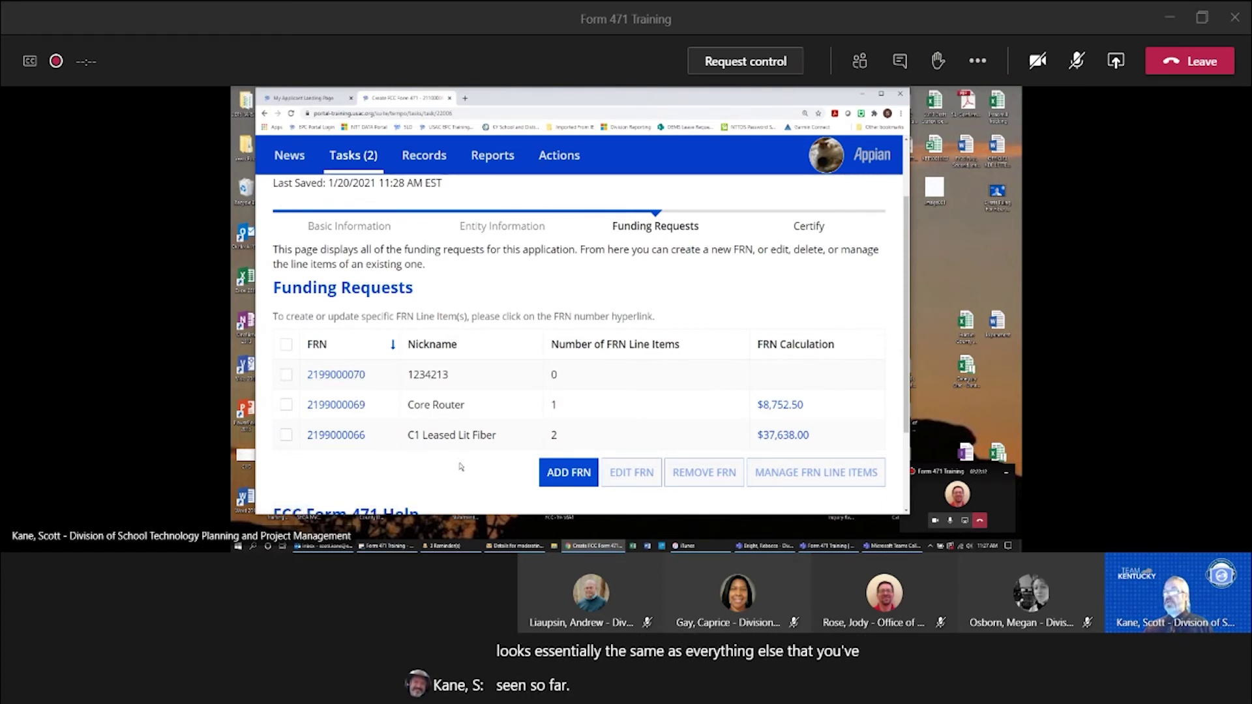
scroll(467, 468, down, 3)
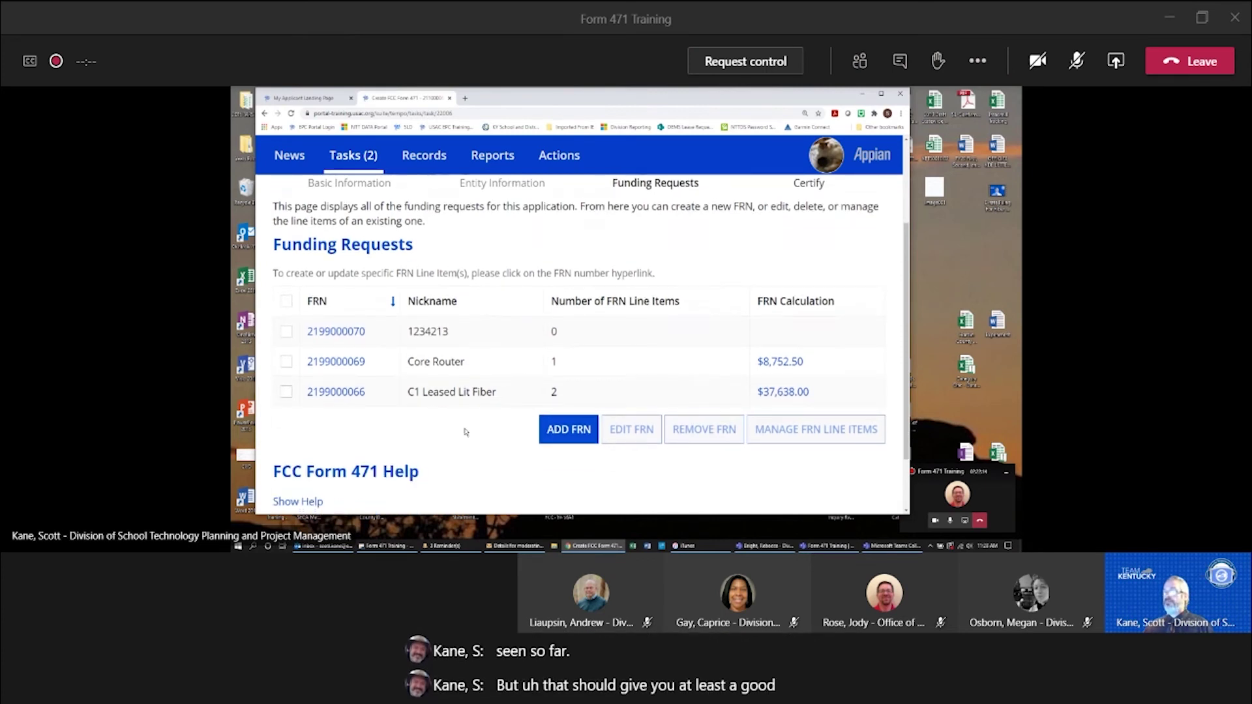
scroll(489, 417, down, 1)
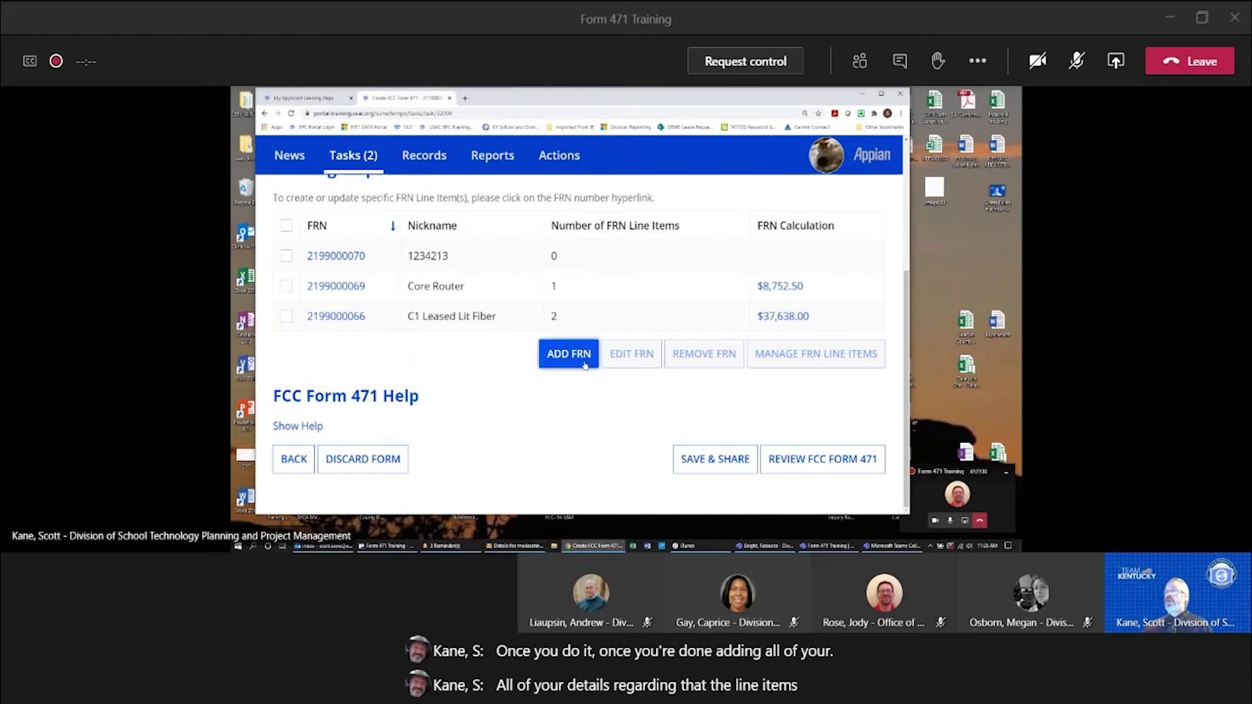
click(286, 257)
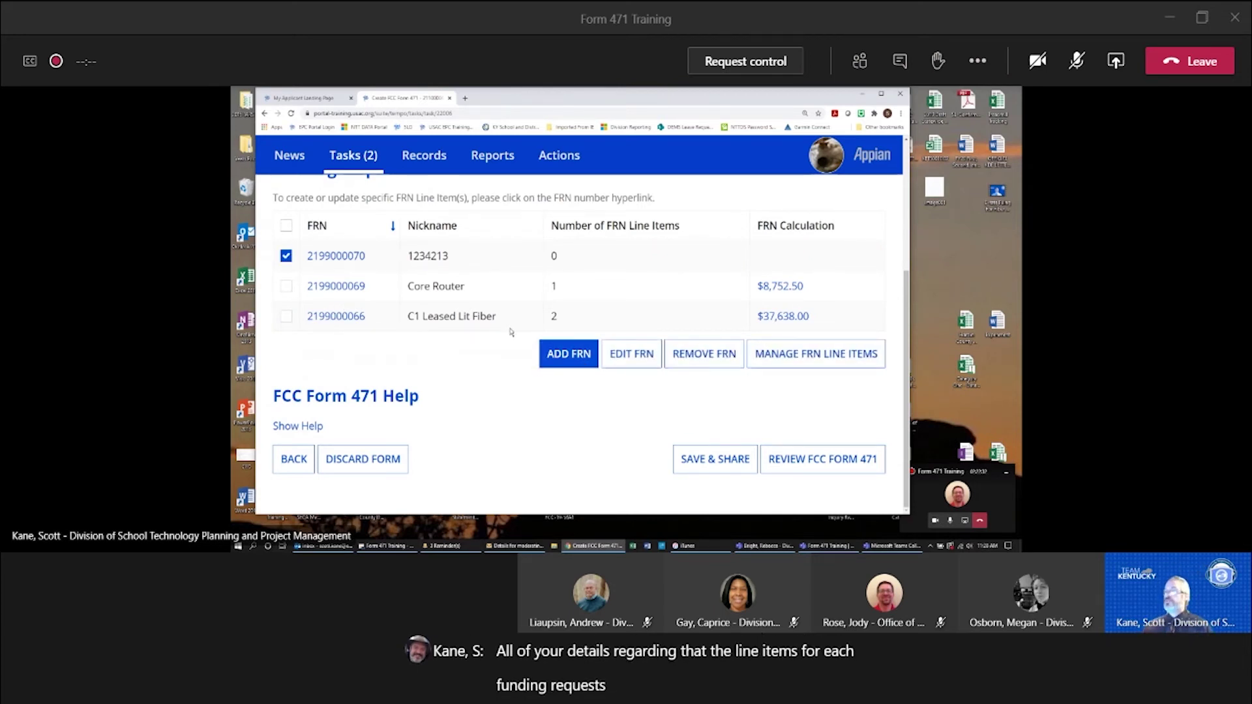
click(692, 357)
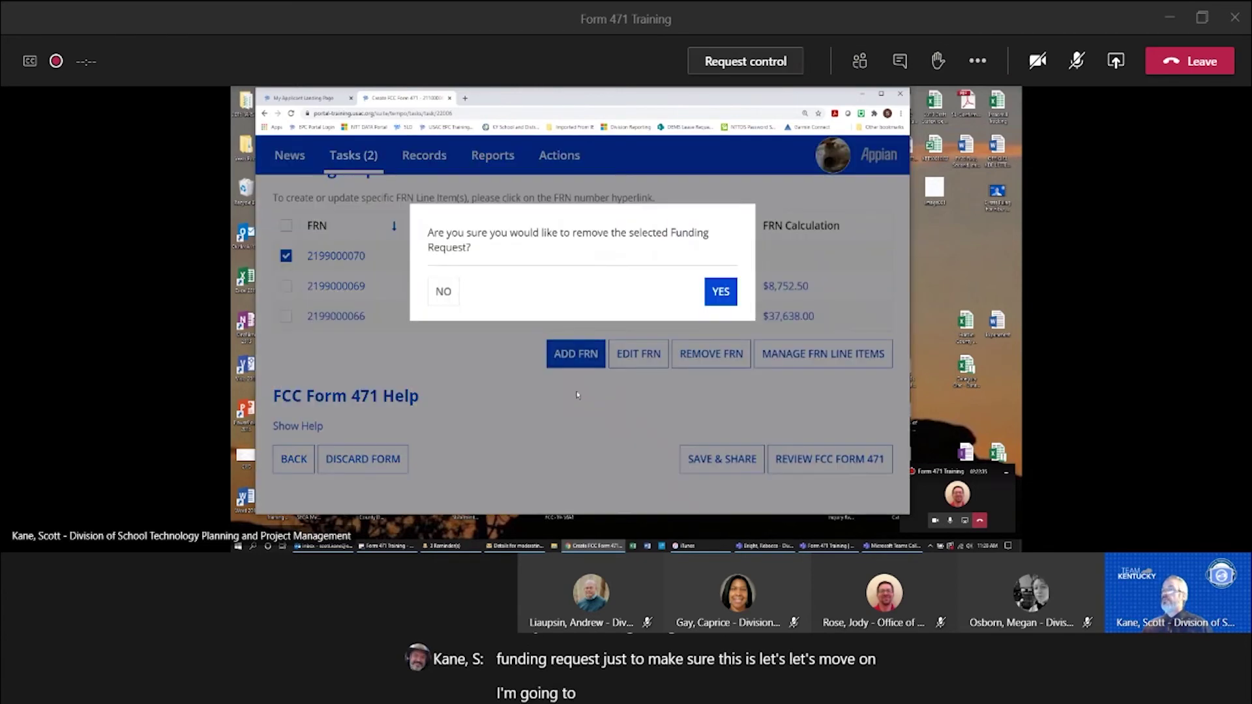
click(720, 292)
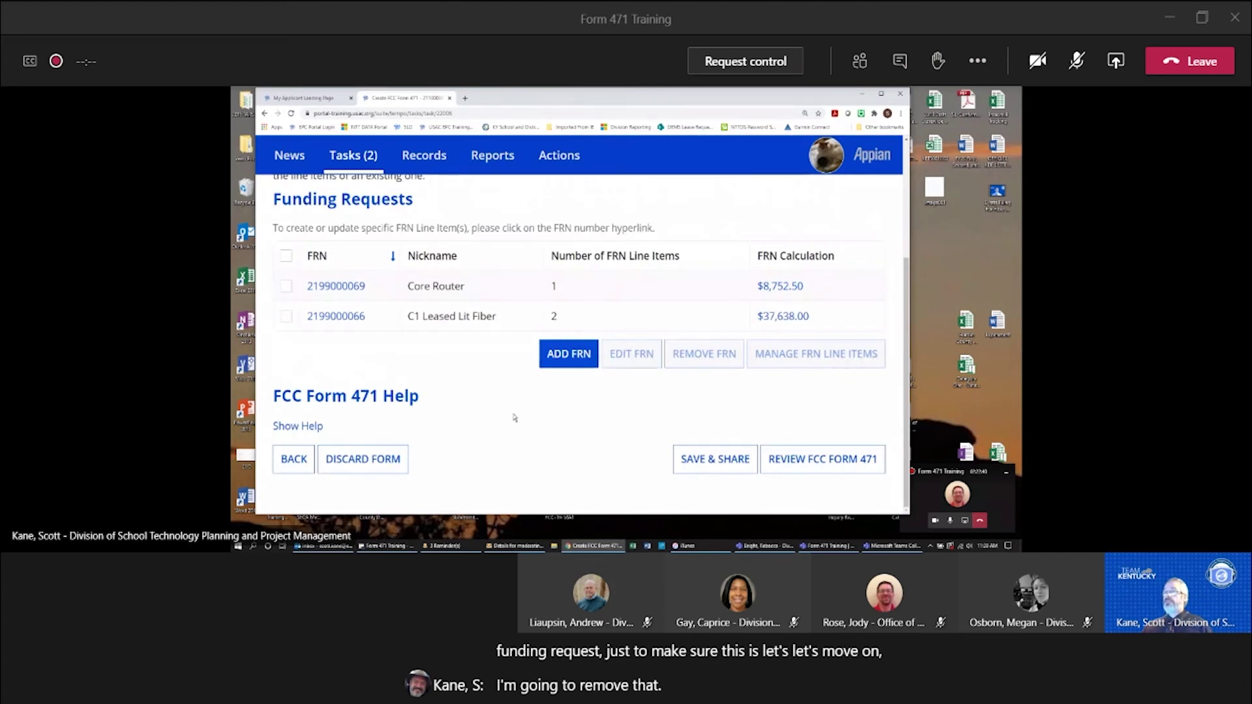
- Submit the FCC Form 471 for validation and review, and open its draft application PDF
click(821, 460)
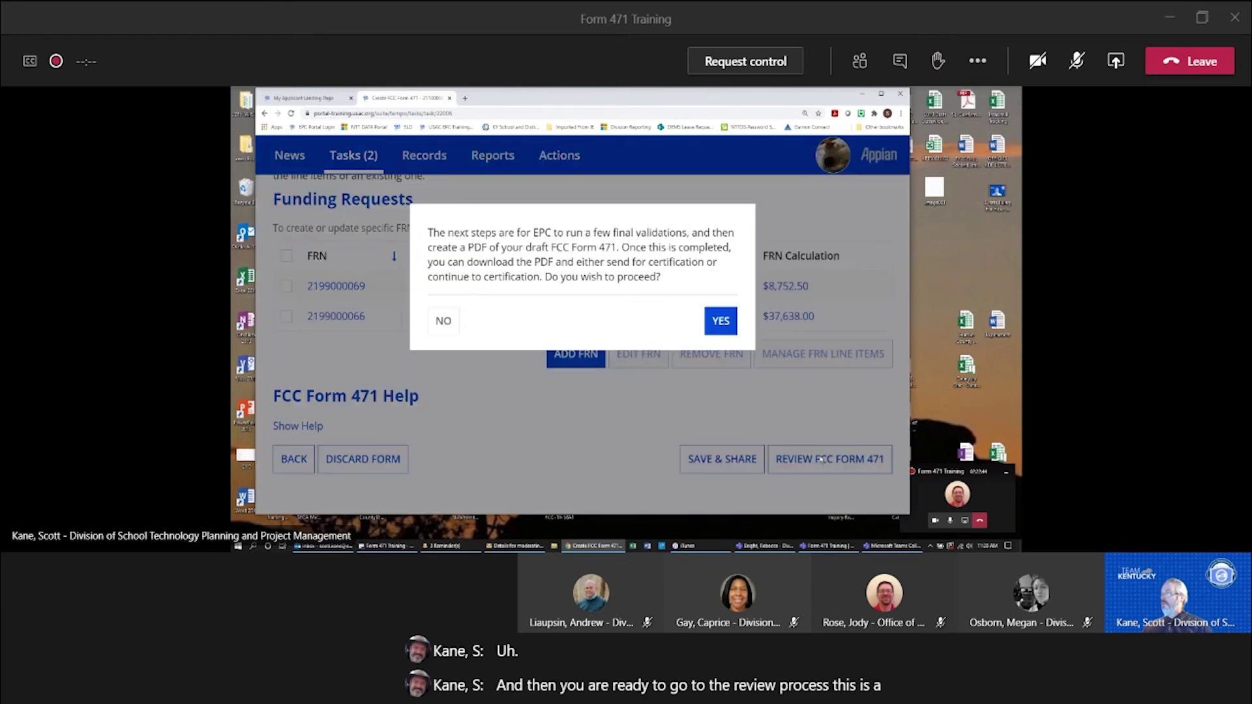
click(721, 320)
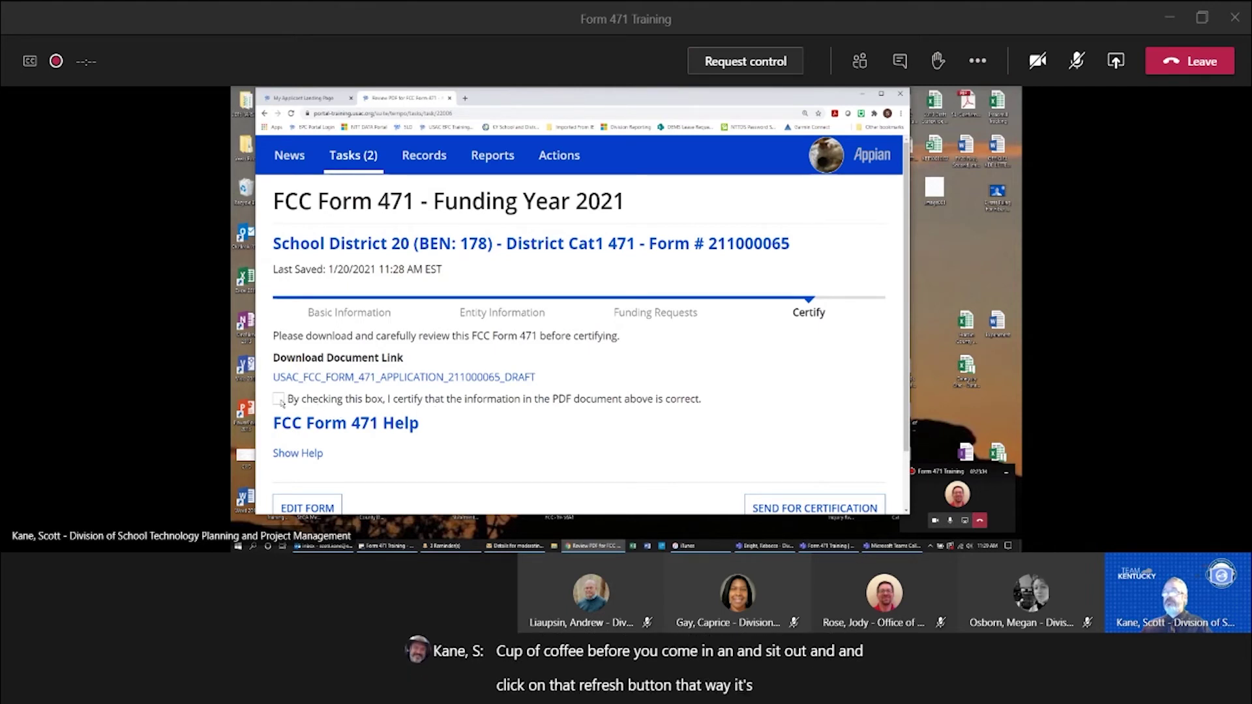
click(420, 378)
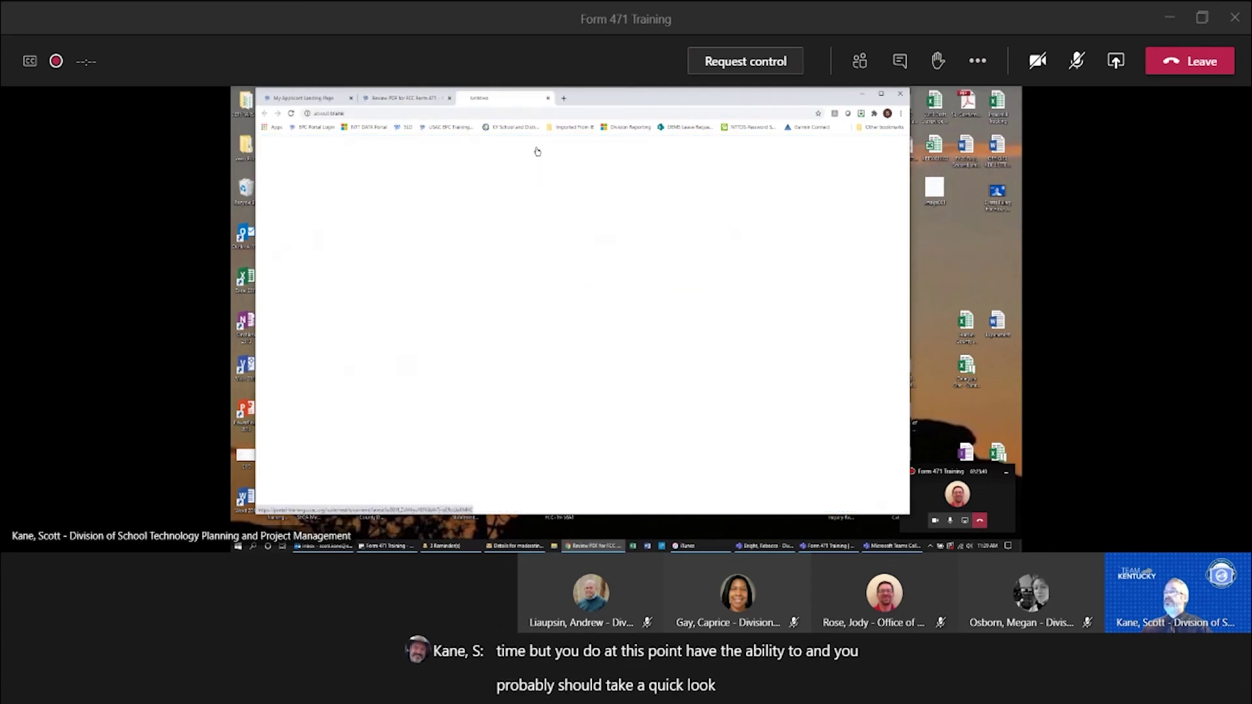
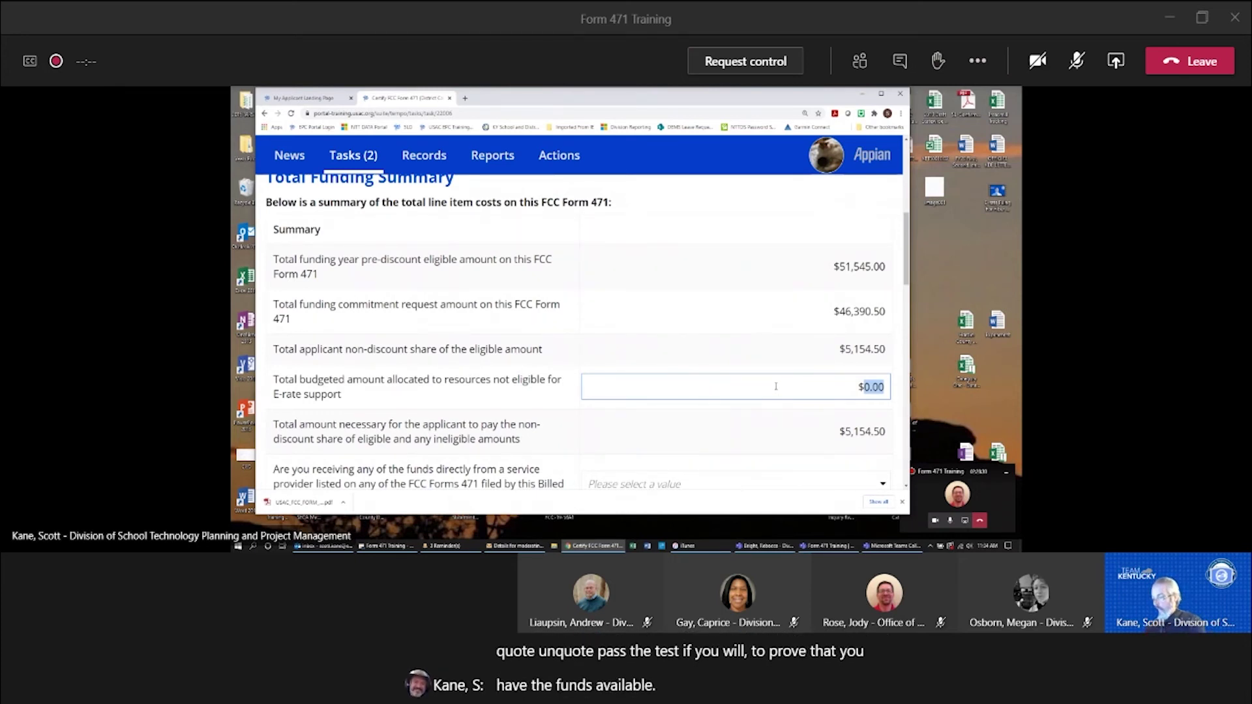
- Set the budgeted amount for resources not eligible for E-rate support to $100,000.00 and answer No to both service provider questions
text(100000)
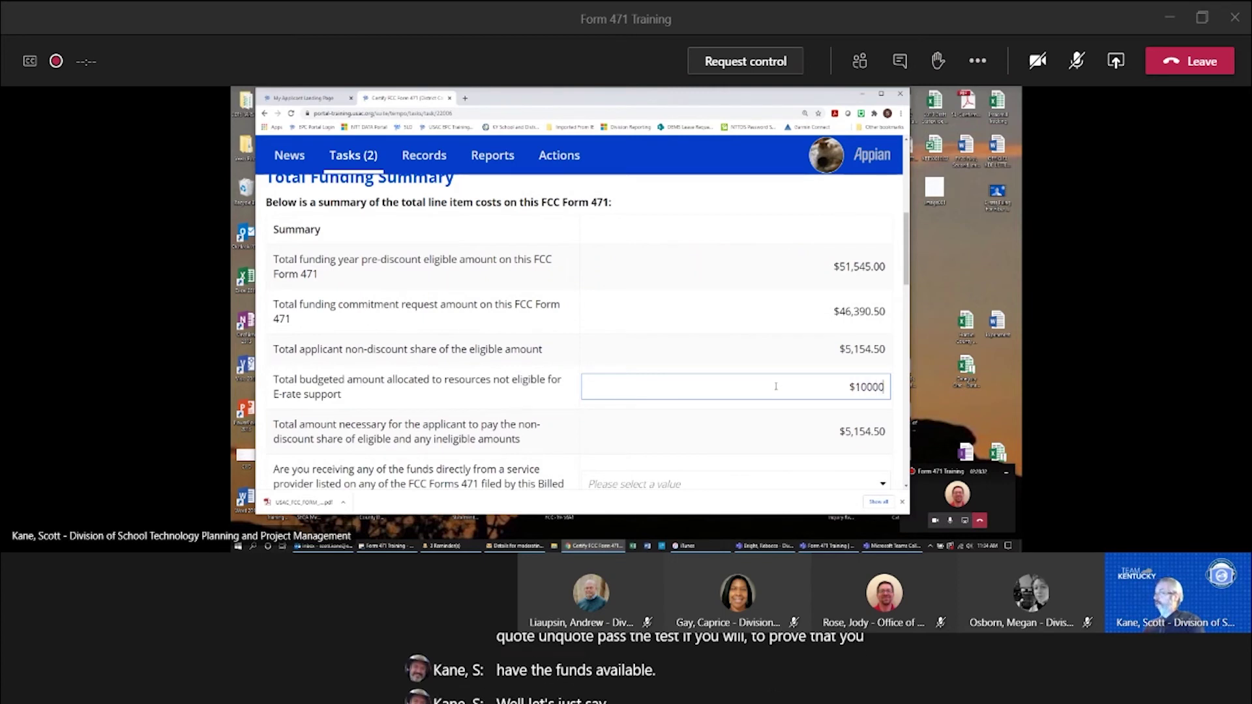
click(568, 410)
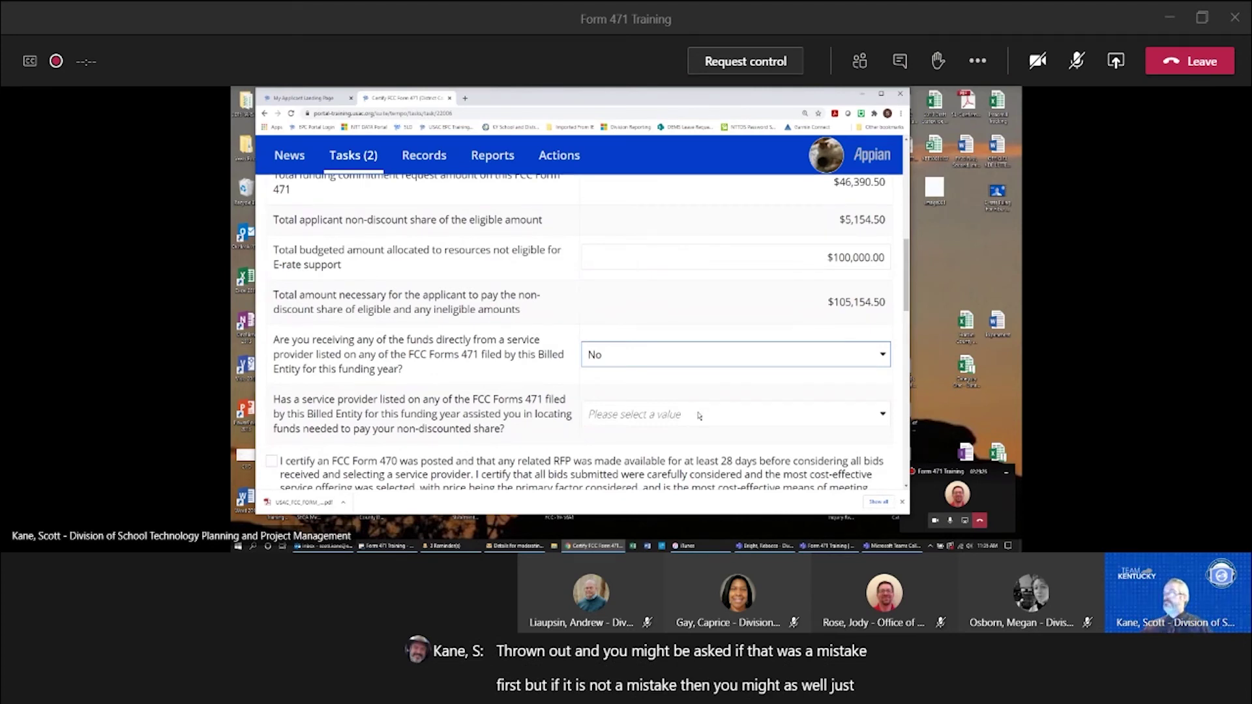
click(883, 416)
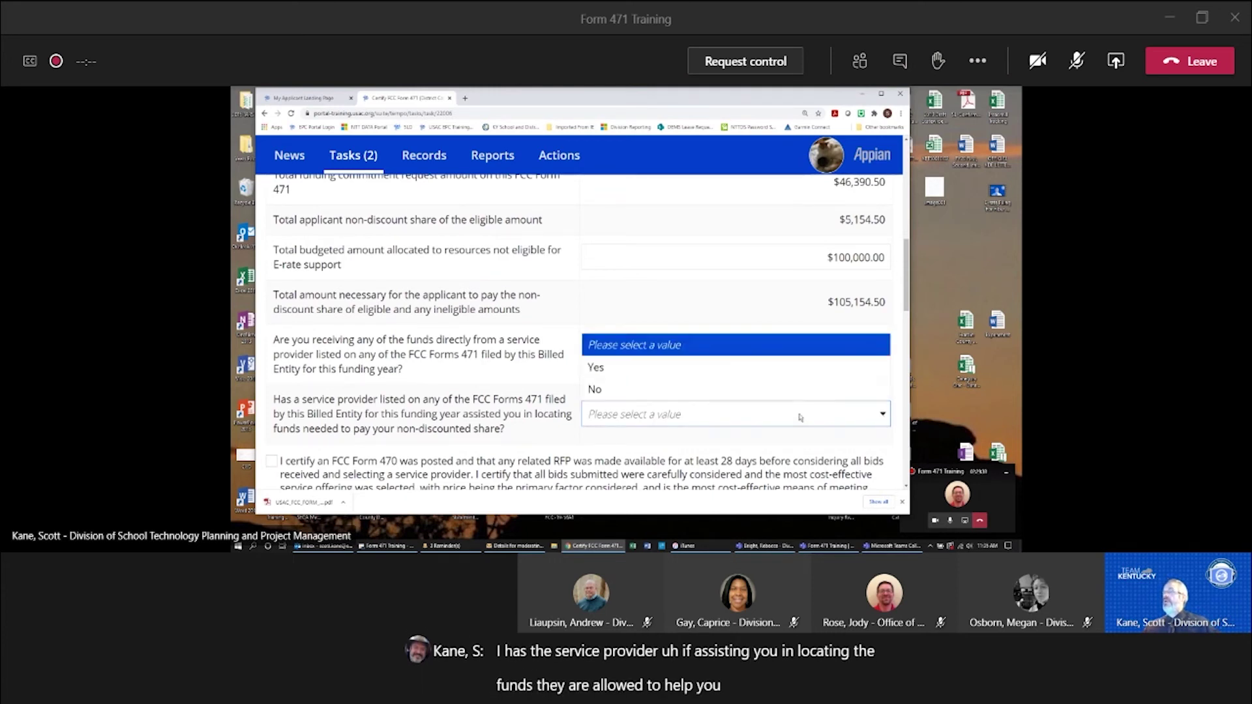
click(604, 390)
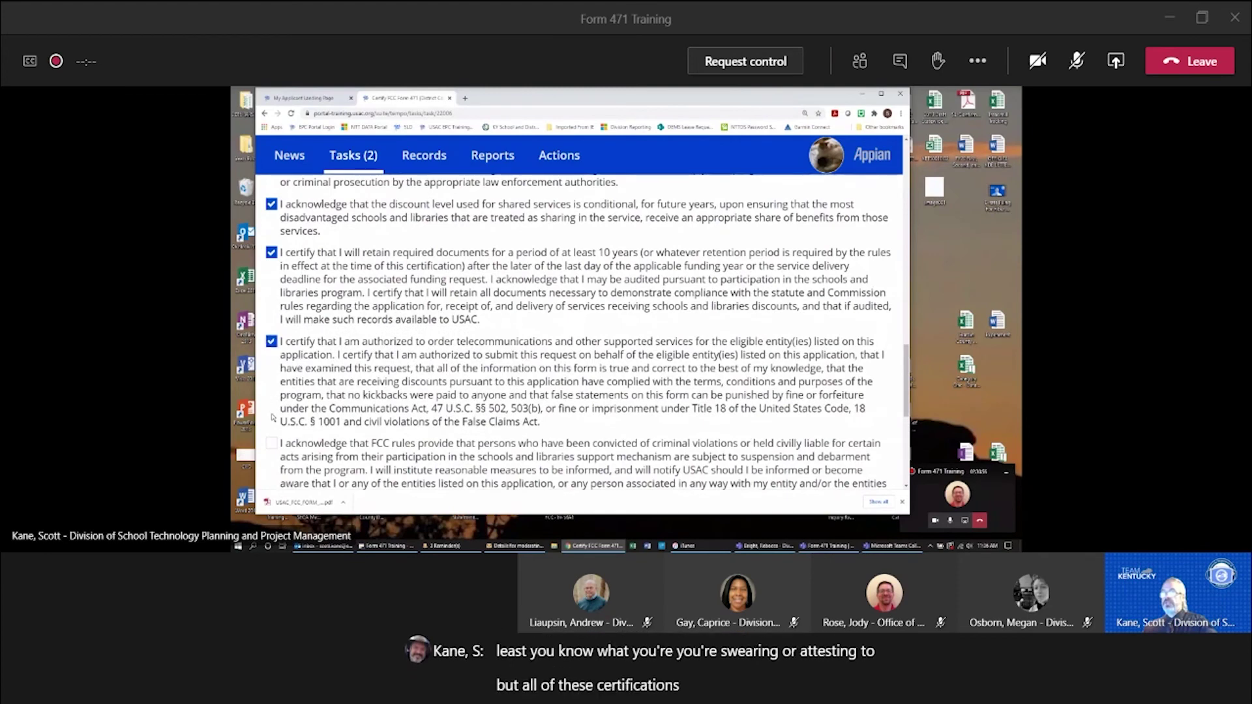
- Accept all of the form's certification statements, then certify the form and affirm the false-statements declaration
scroll(358, 359, down, 3)
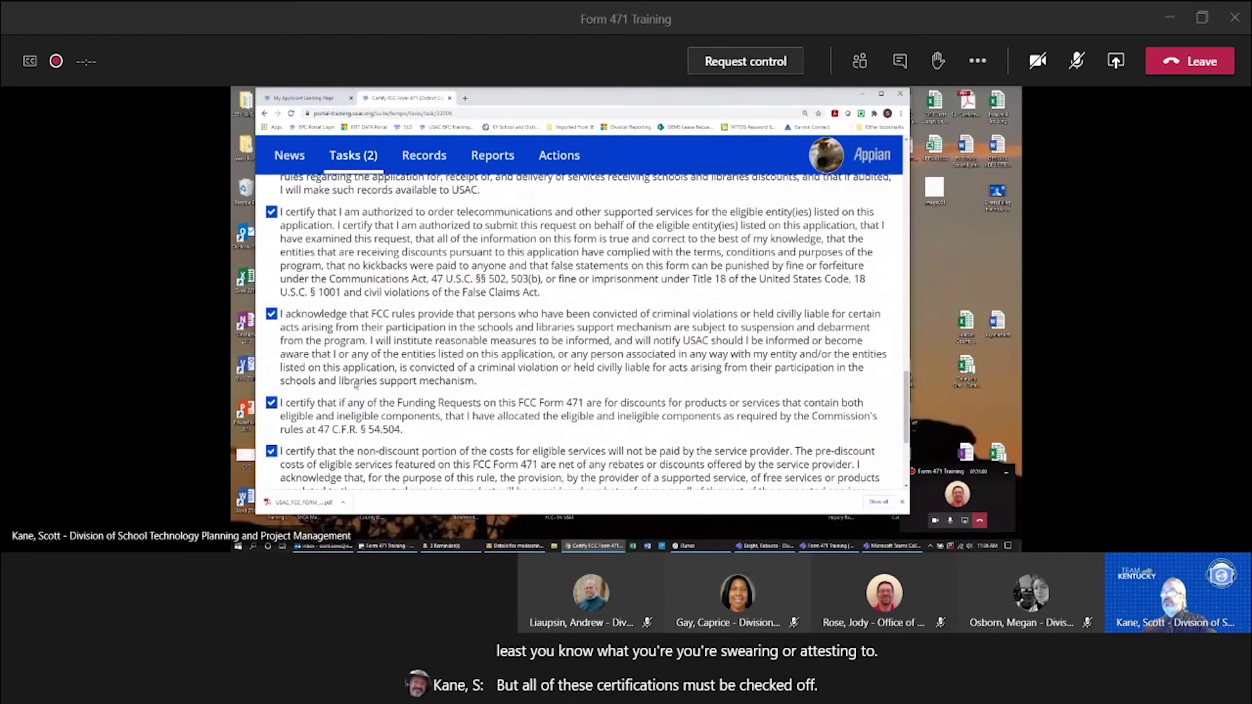
scroll(356, 385, down, 3)
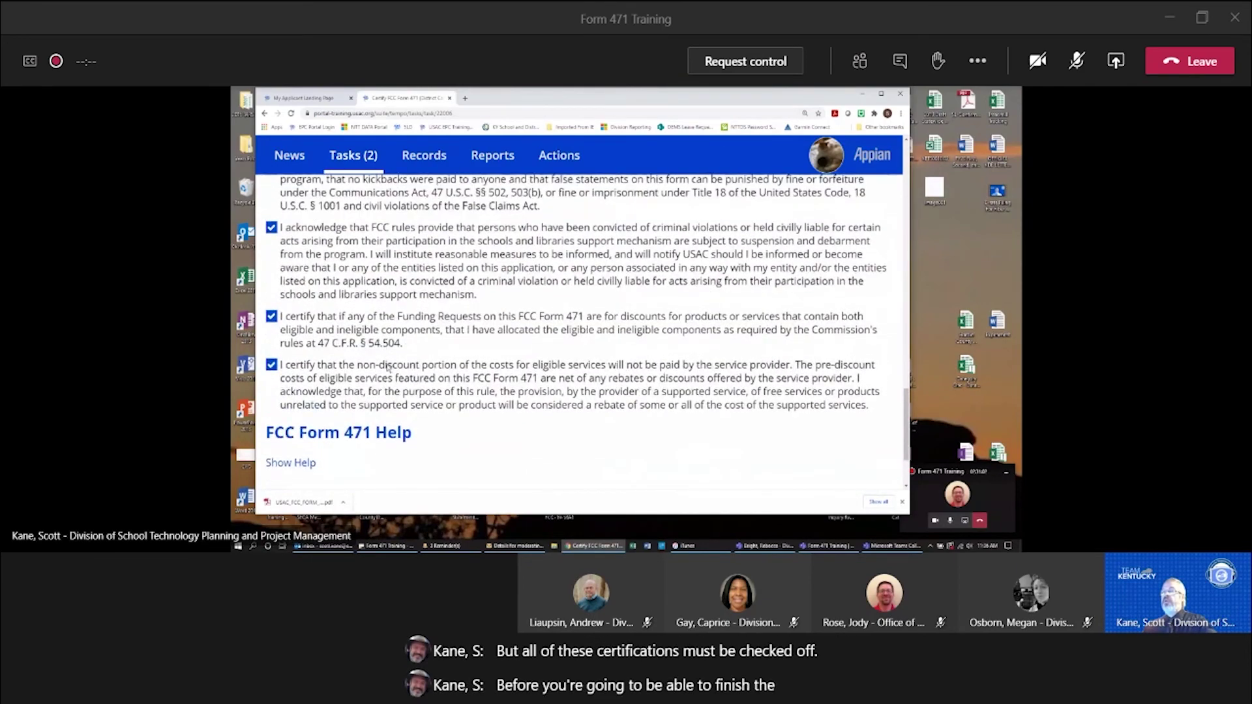
scroll(388, 367, up, 10)
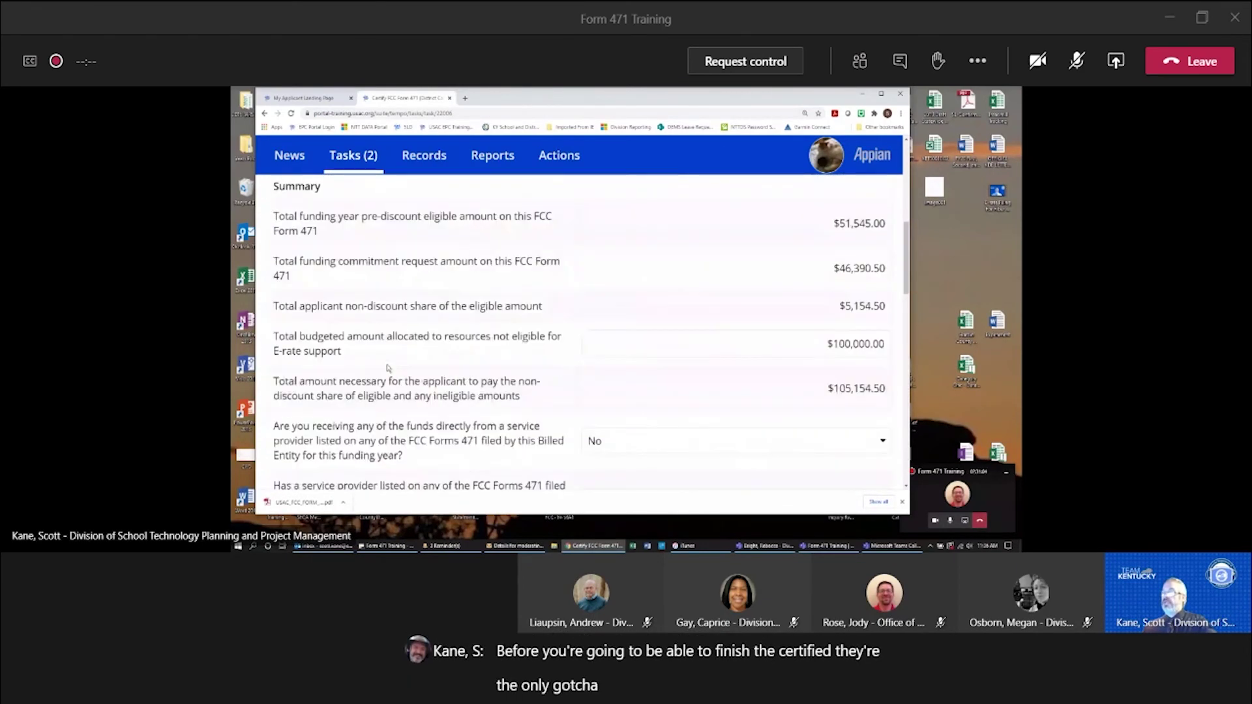
scroll(391, 369, down, 2)
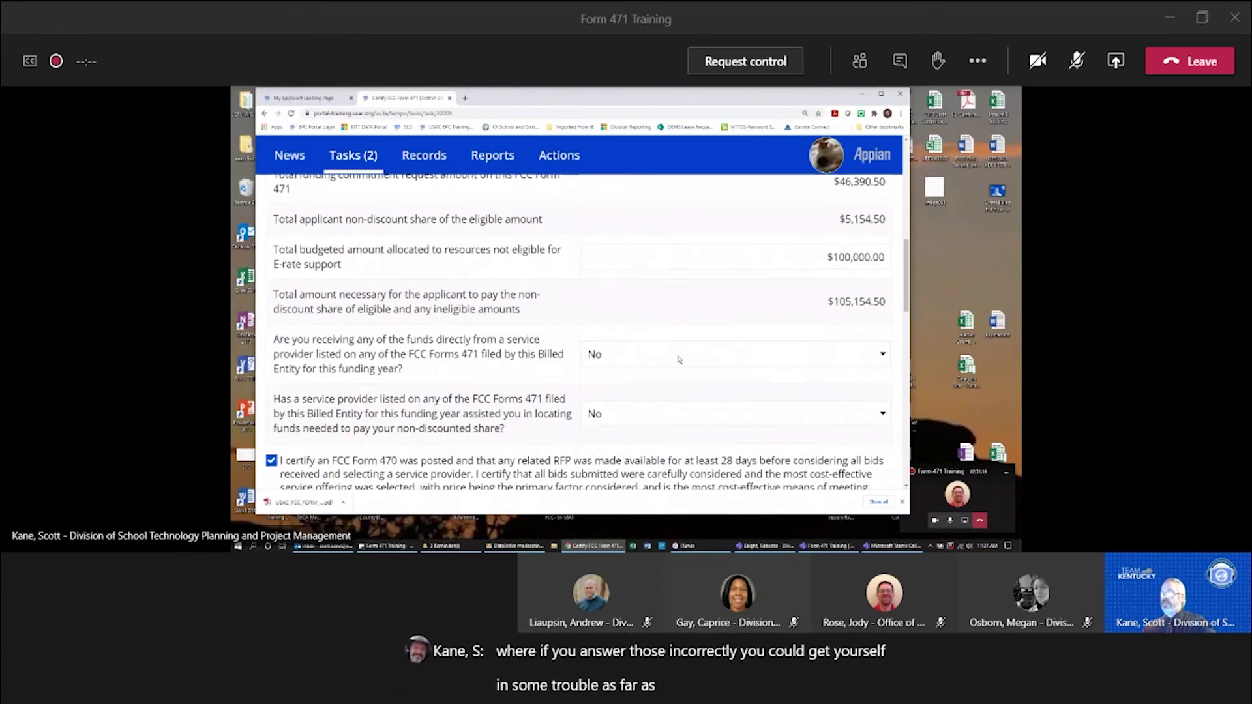
scroll(678, 360, down, 8)
scroll(678, 360, down, 4)
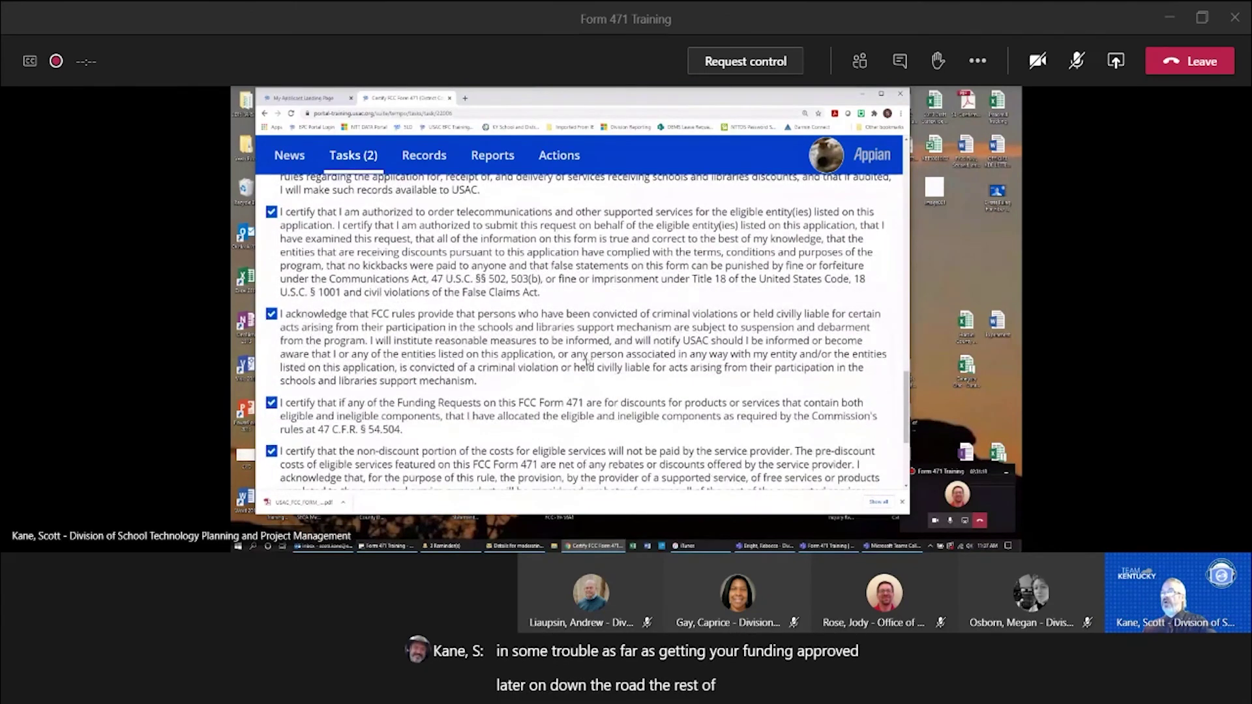
scroll(484, 387, down, 3)
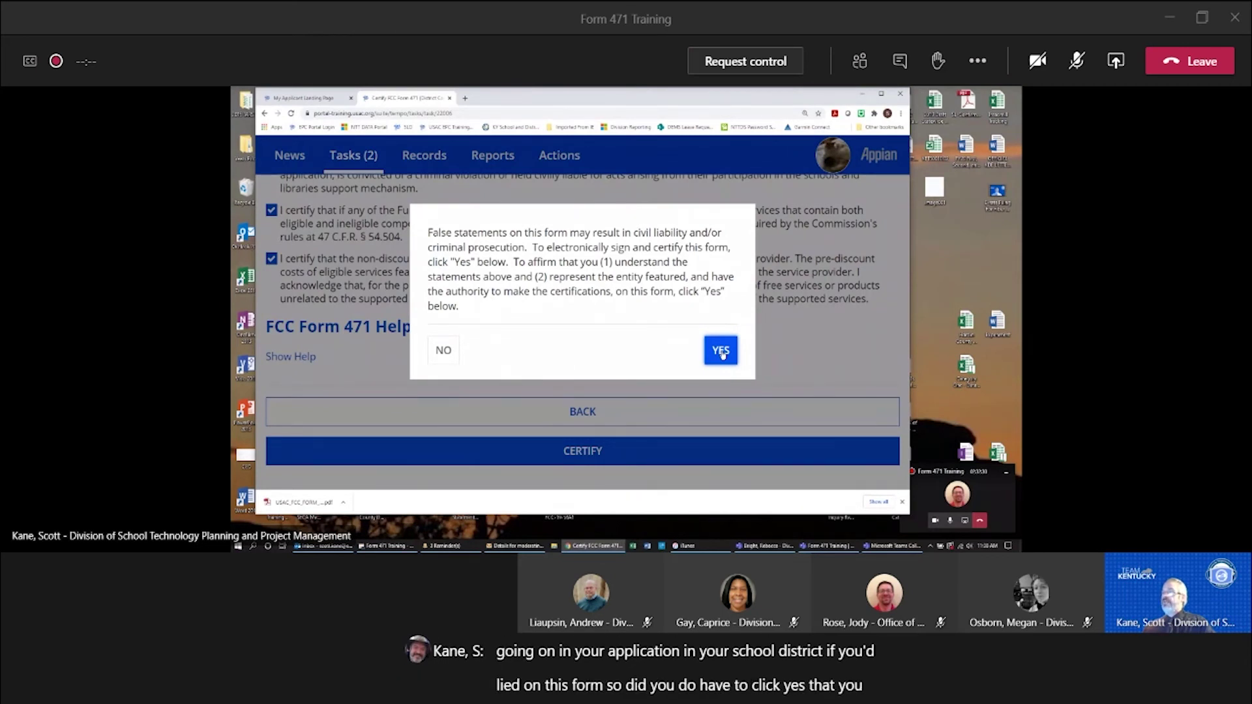
click(722, 352)
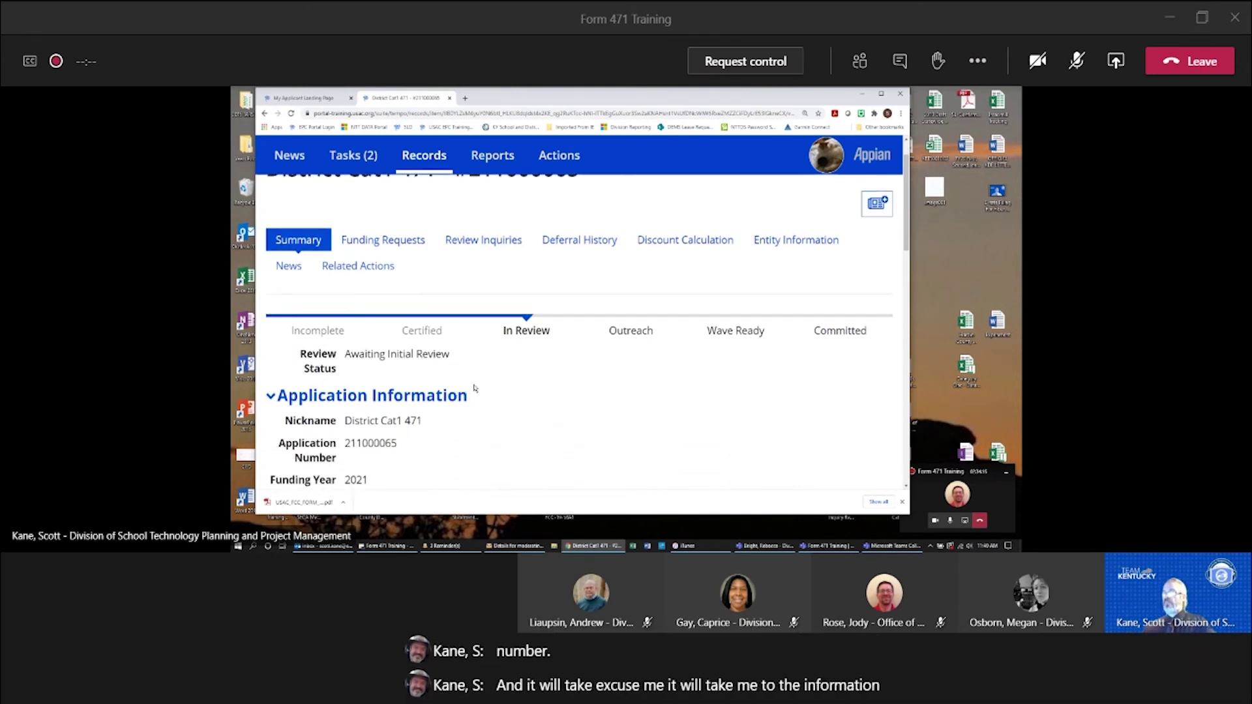
- Check the certified form's summary record and return to the applicant landing page to look over its inquiries and notifications
scroll(475, 388, down, 1)
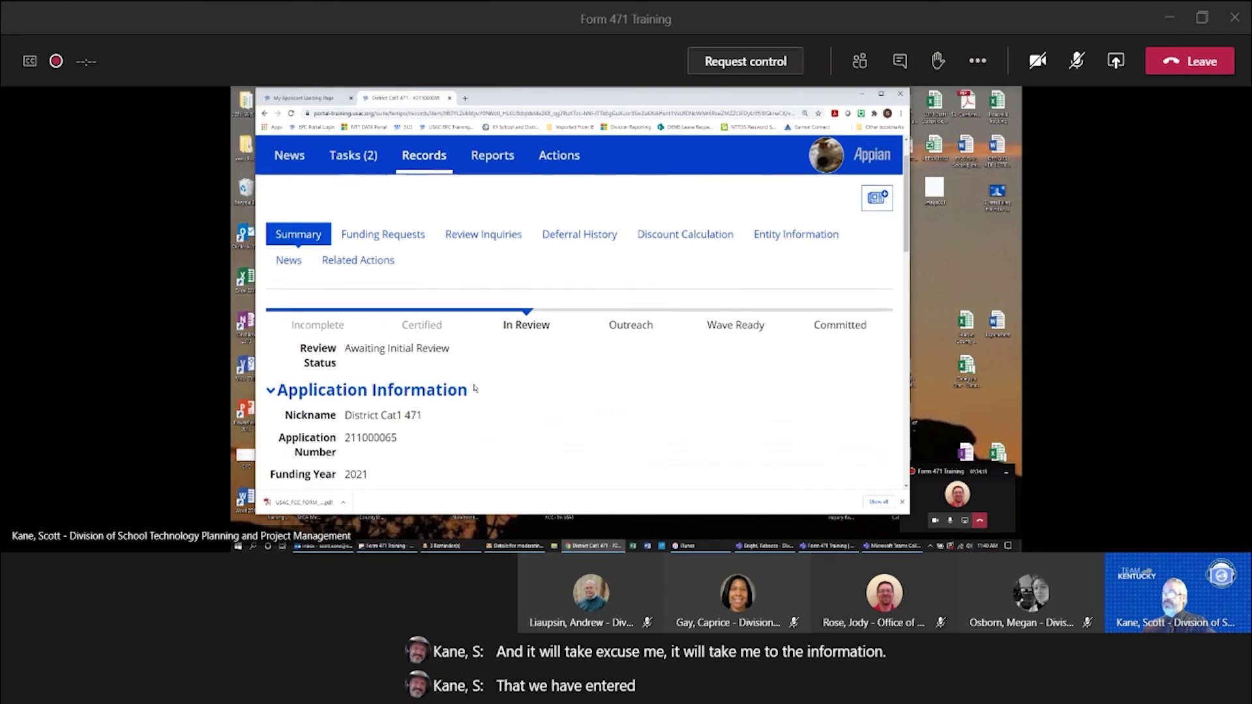
scroll(475, 388, up, 1)
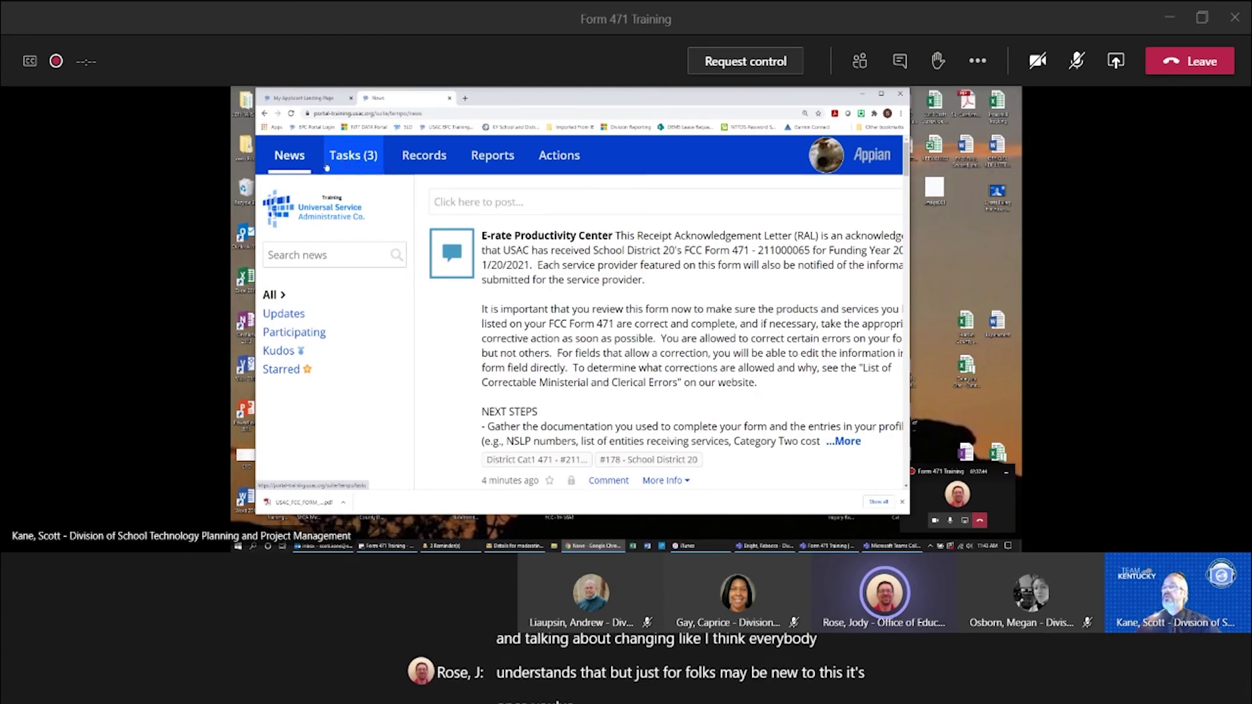
click(315, 210)
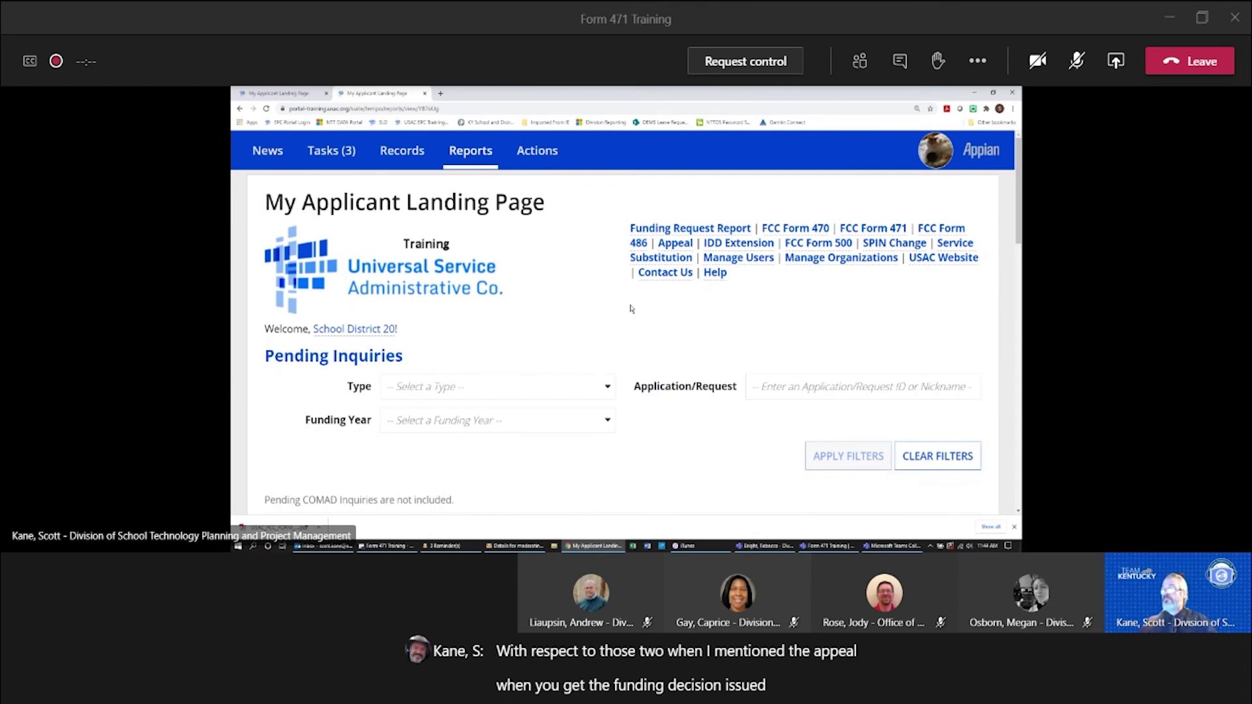
scroll(632, 313, down, 3)
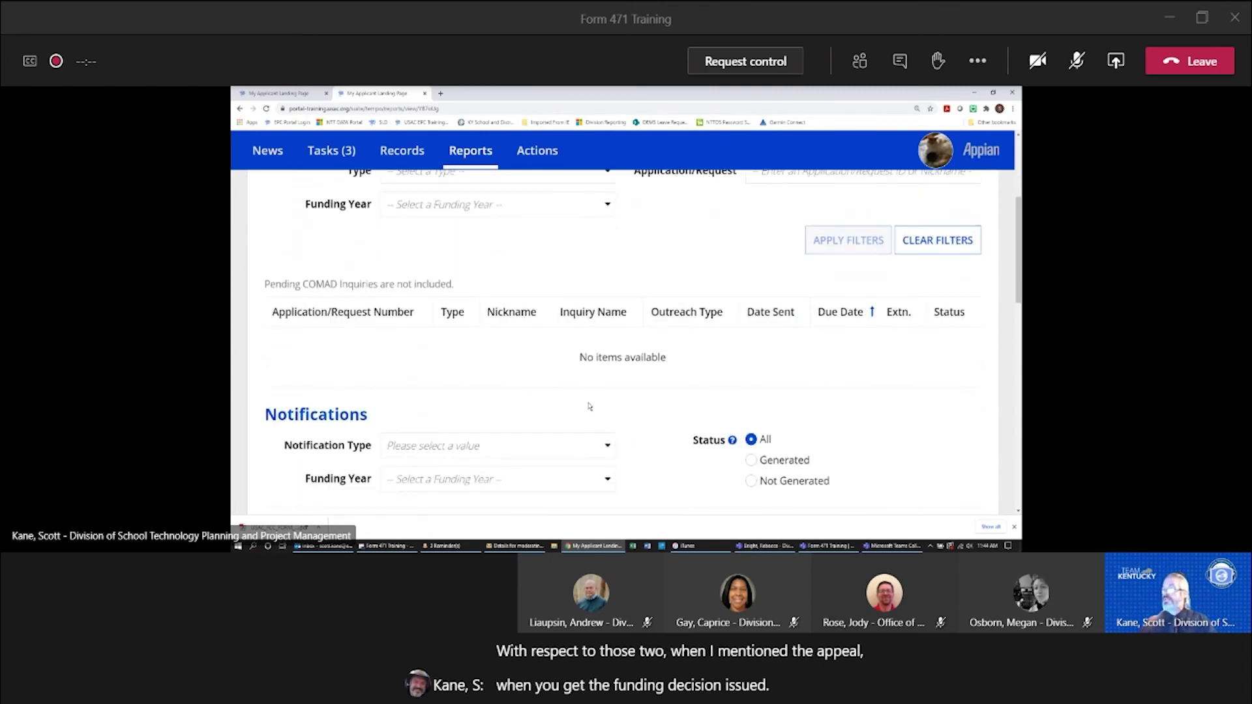
scroll(589, 406, down, 2)
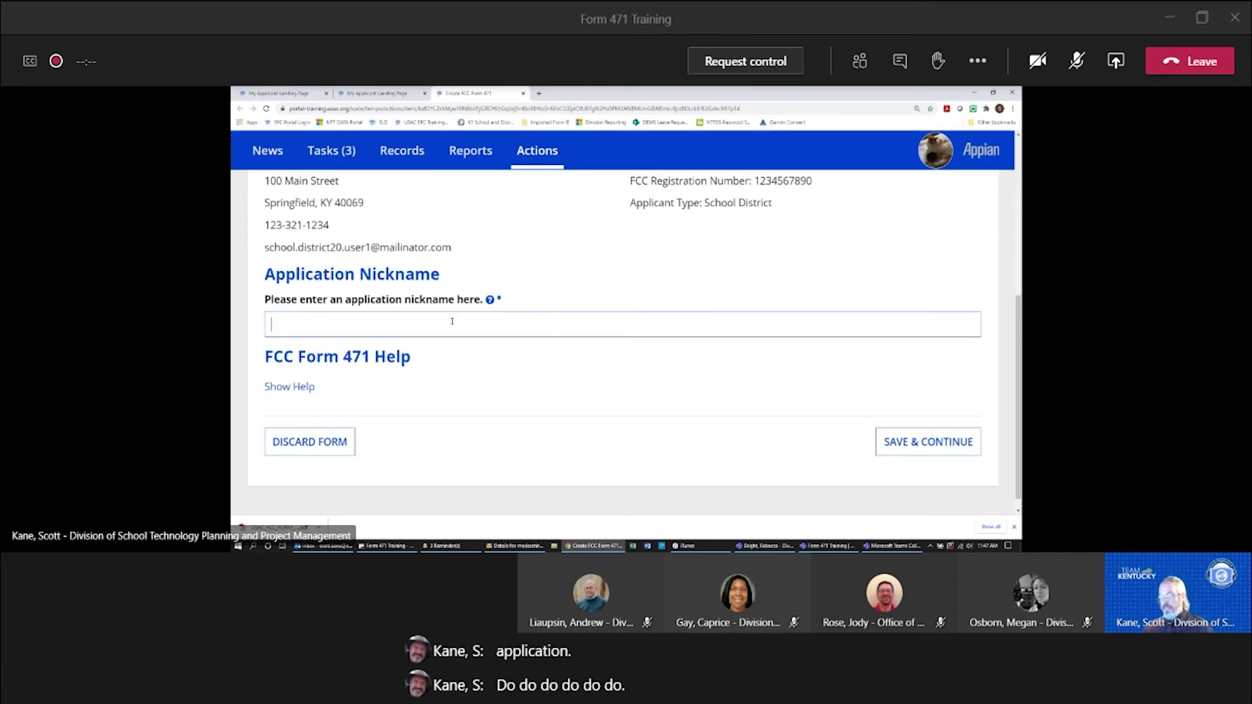
- Nickname the new Form 471 "asdfas" and save its contact page with yourself as main contact and "xmas" as holiday contact information
text(asdfas)
click(515, 376)
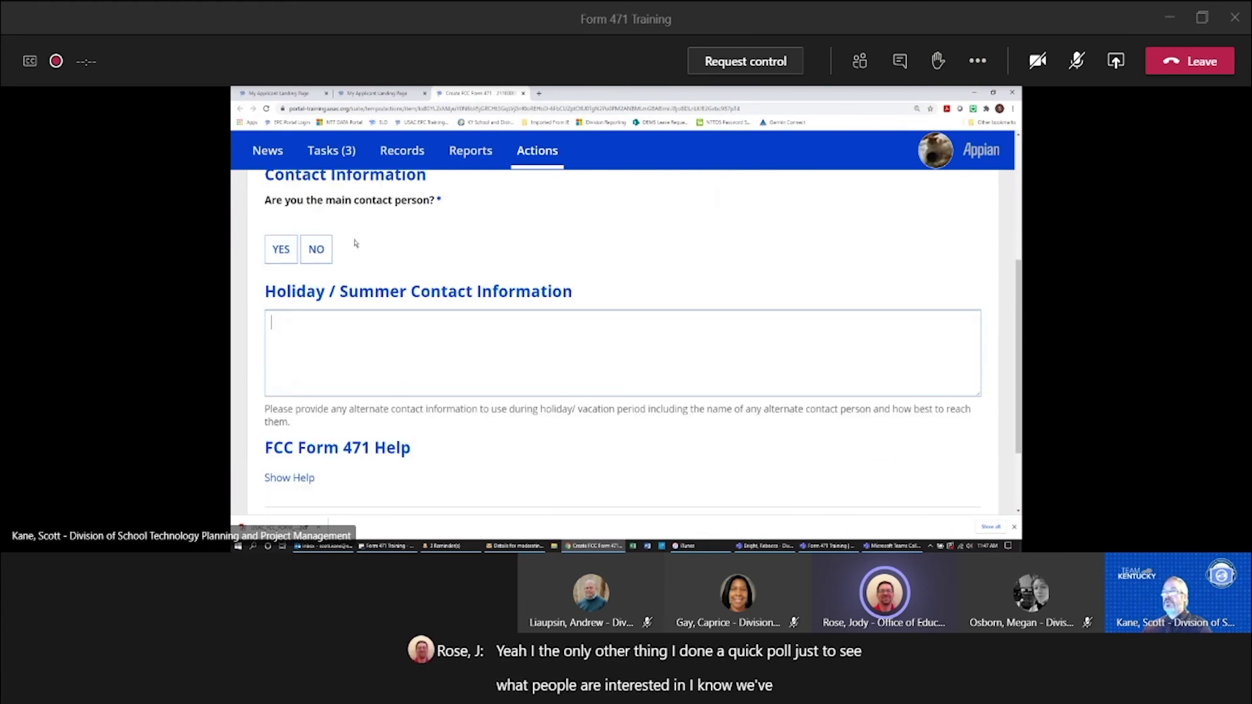
click(281, 249)
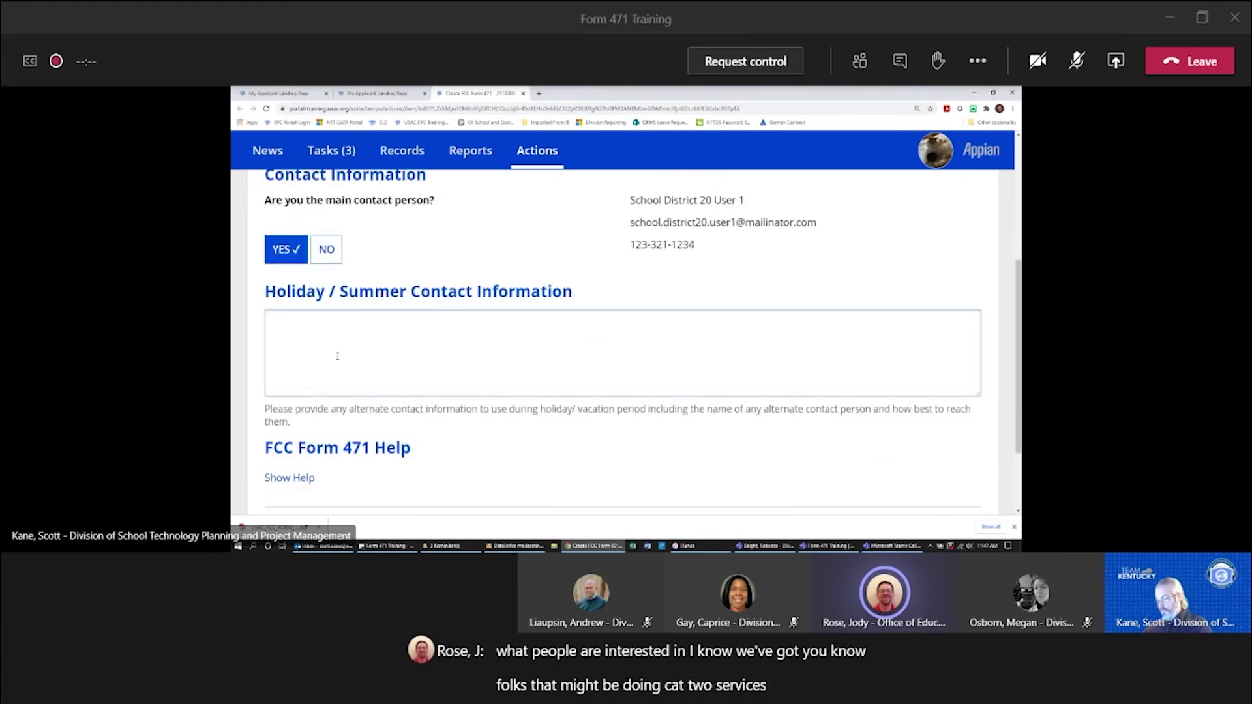
text(xmas)
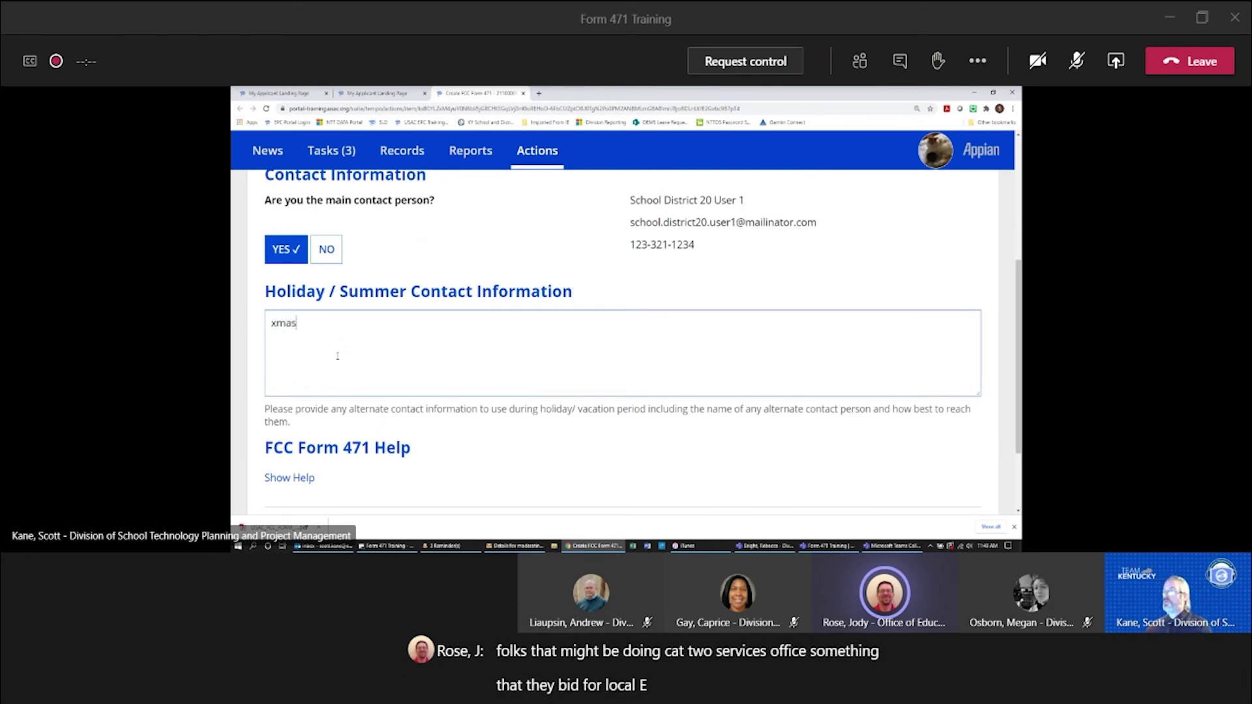
scroll(587, 365, down, 2)
click(903, 424)
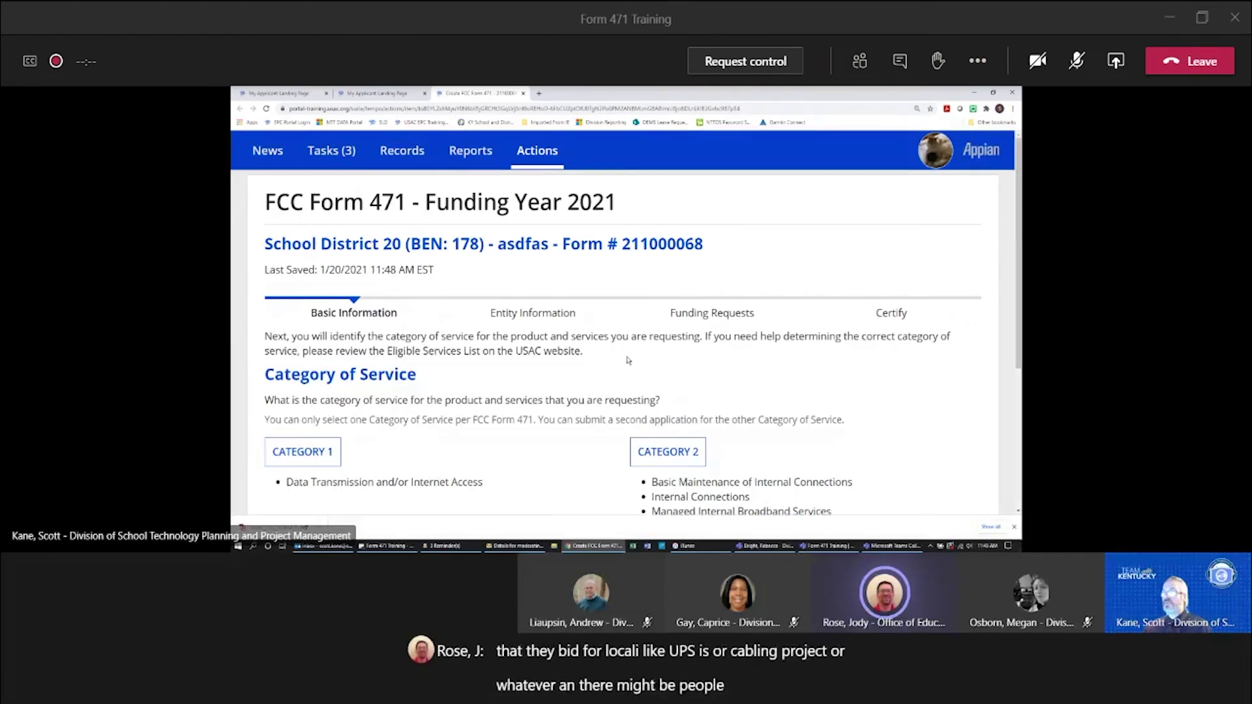
- Choose Category 2 as the new form's category of service and save, continuing to the entity information
click(652, 451)
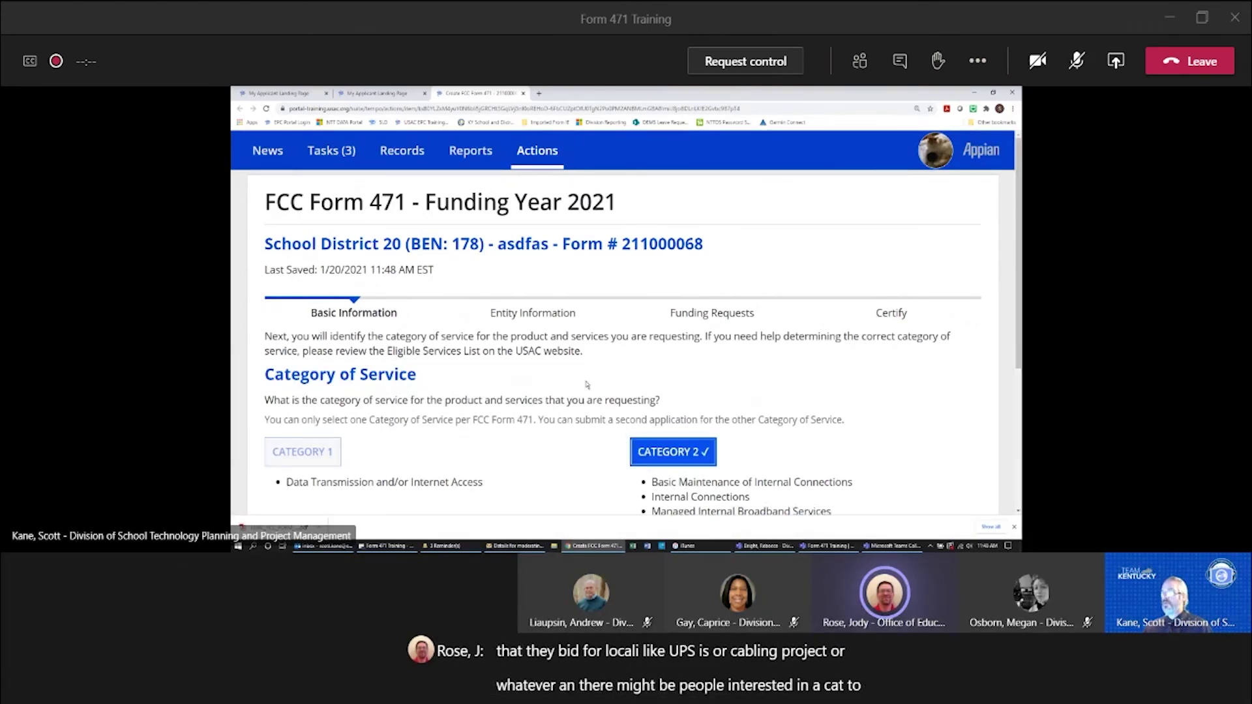
scroll(586, 384, down, 3)
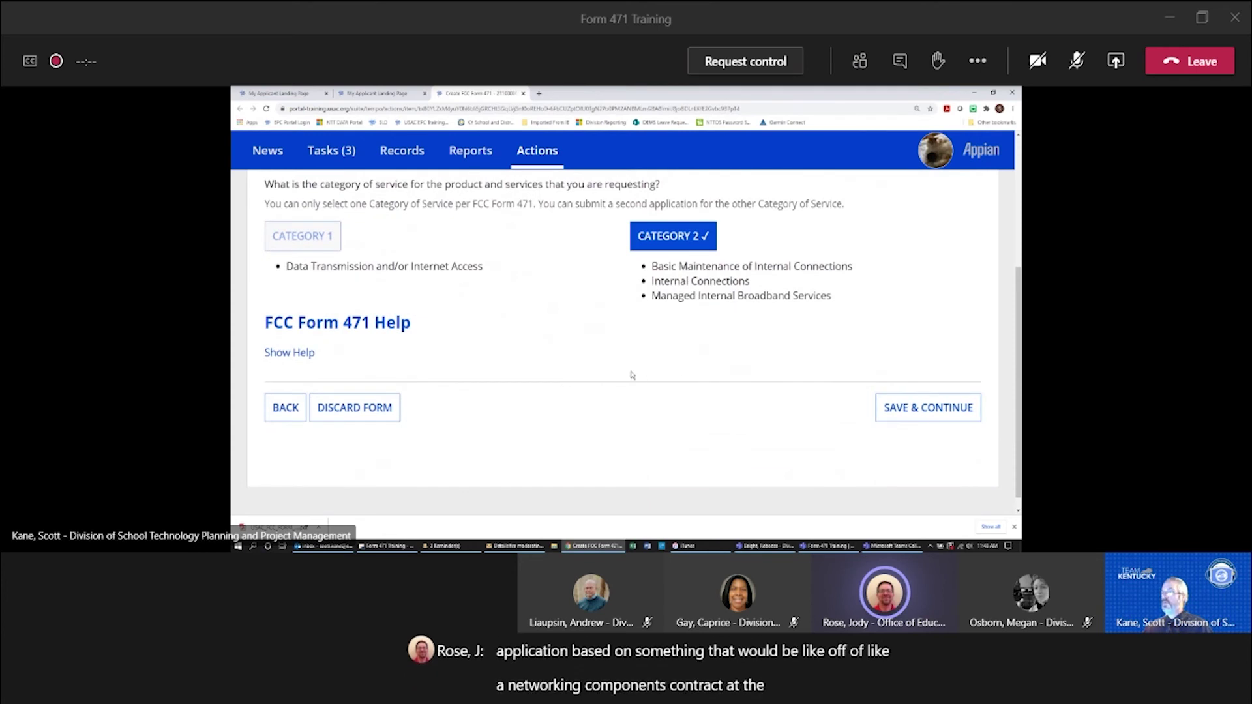
scroll(602, 367, down, 2)
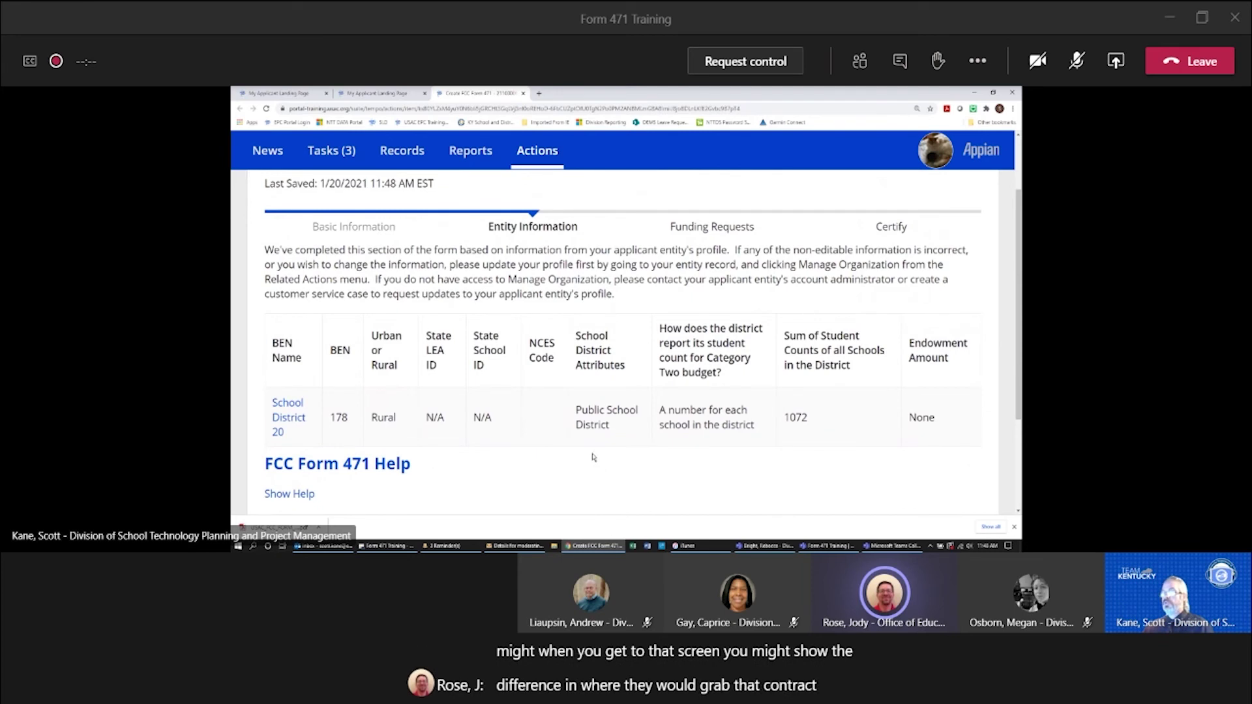
- Go through the district entity, school entities and discount calculation pages, saving and continuing to the funding requests
scroll(590, 447, down, 1)
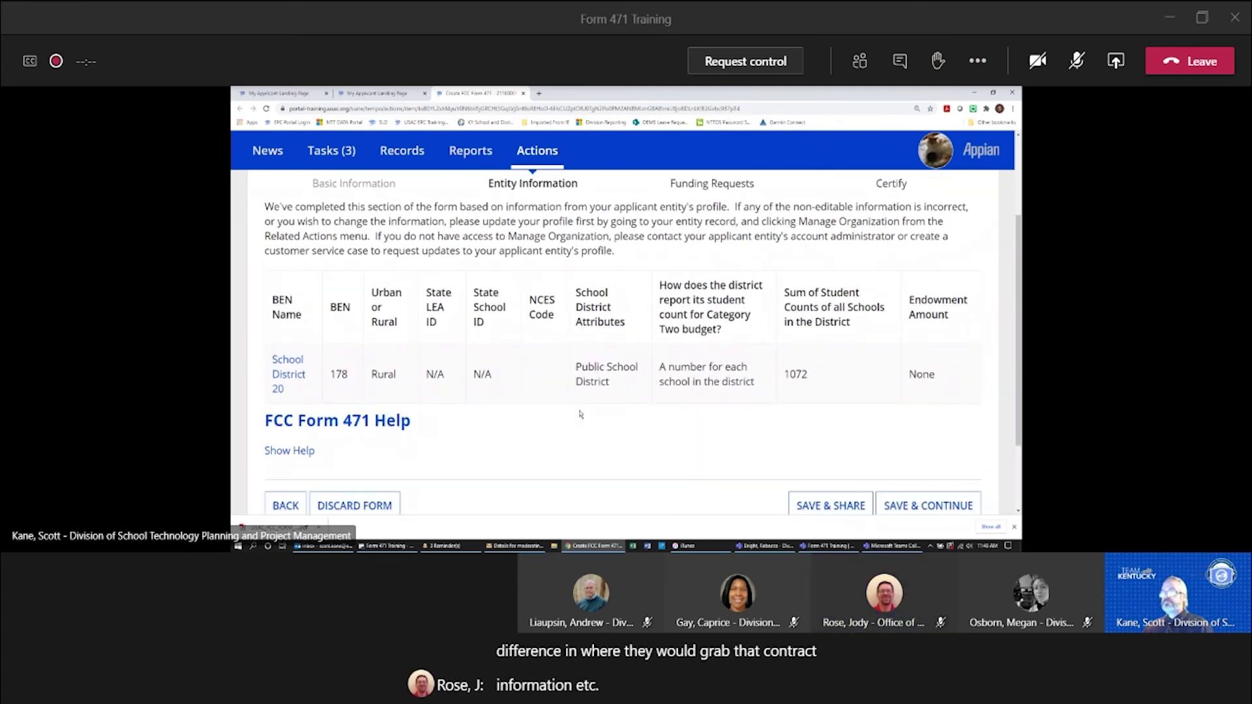
scroll(640, 424, down, 2)
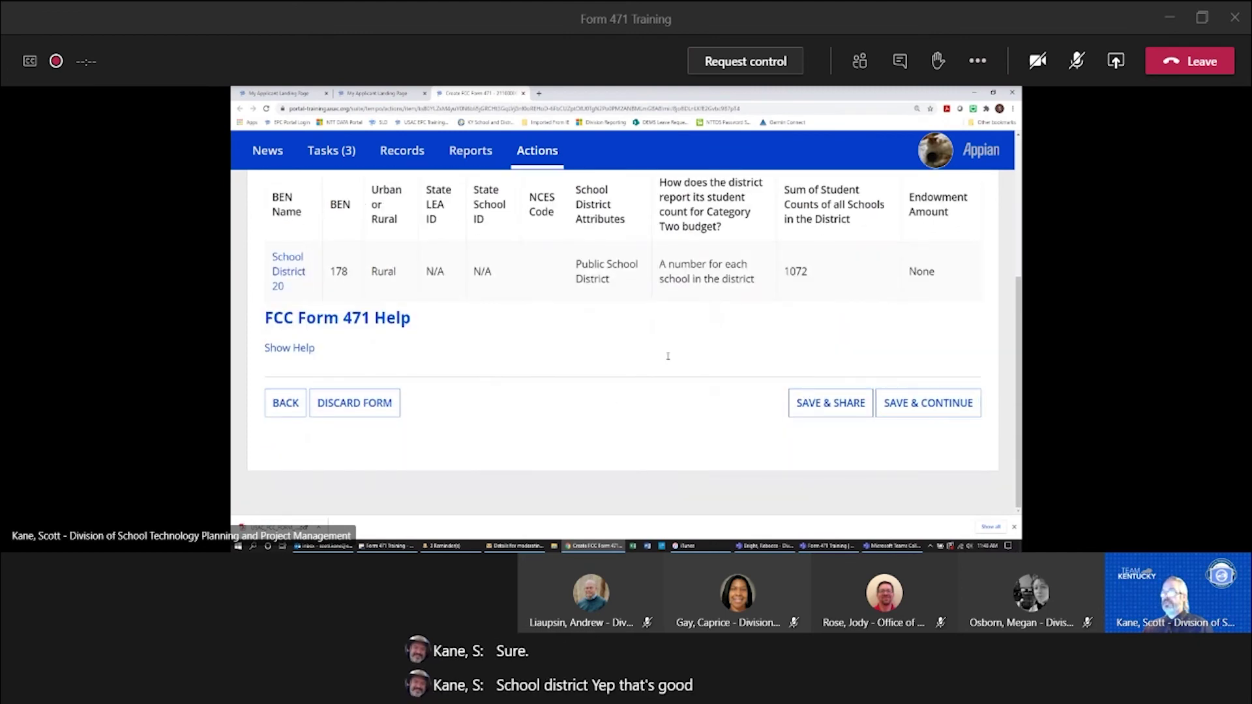
scroll(668, 356, down, 6)
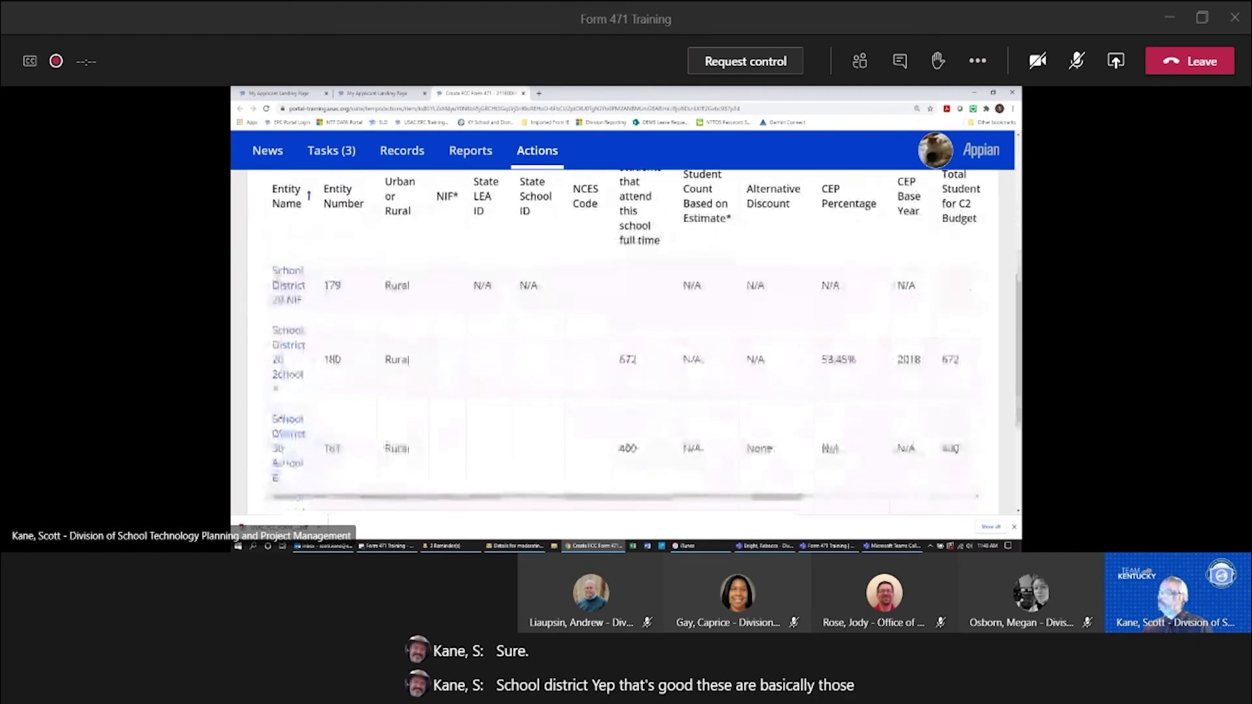
scroll(675, 392, down, 3)
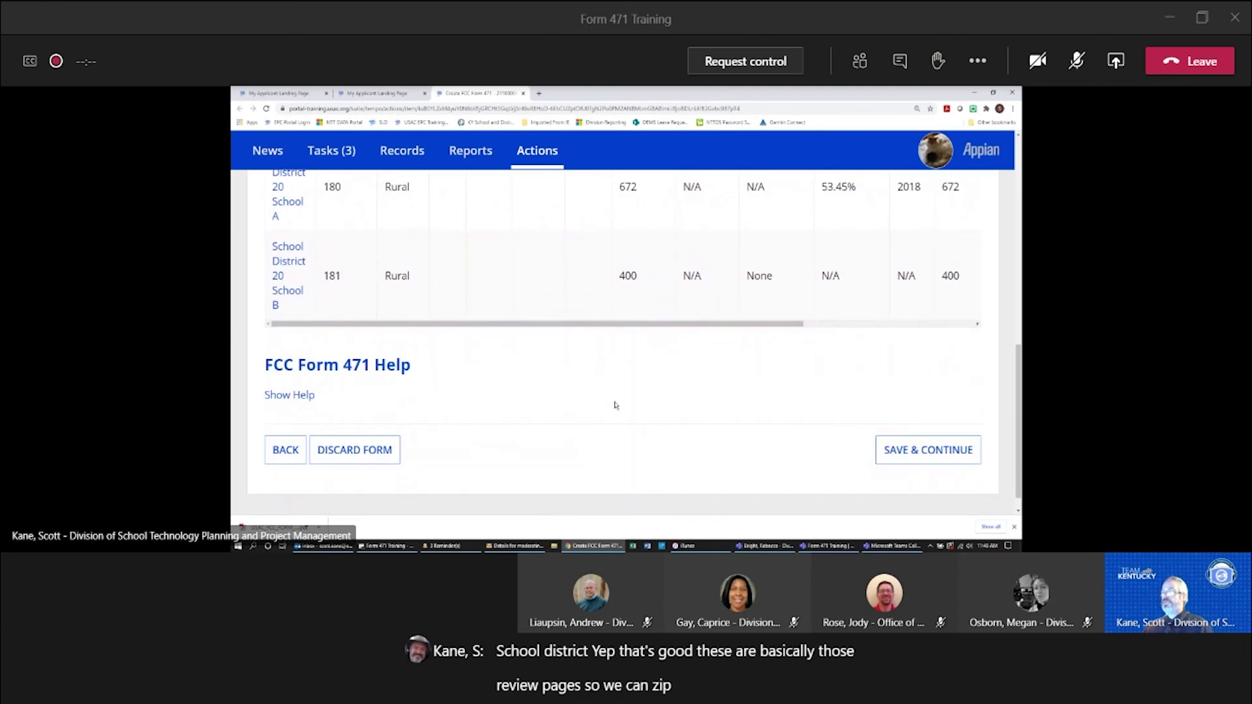
scroll(615, 405, up, 10)
scroll(650, 385, down, 5)
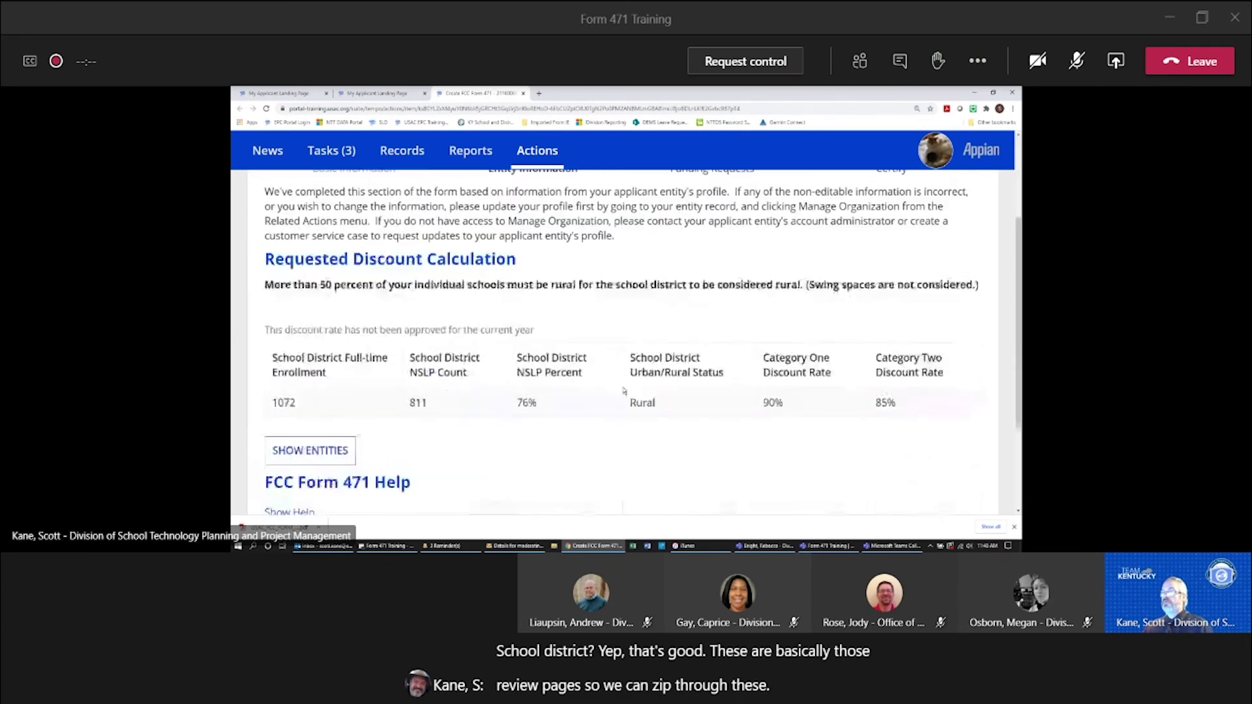
click(898, 433)
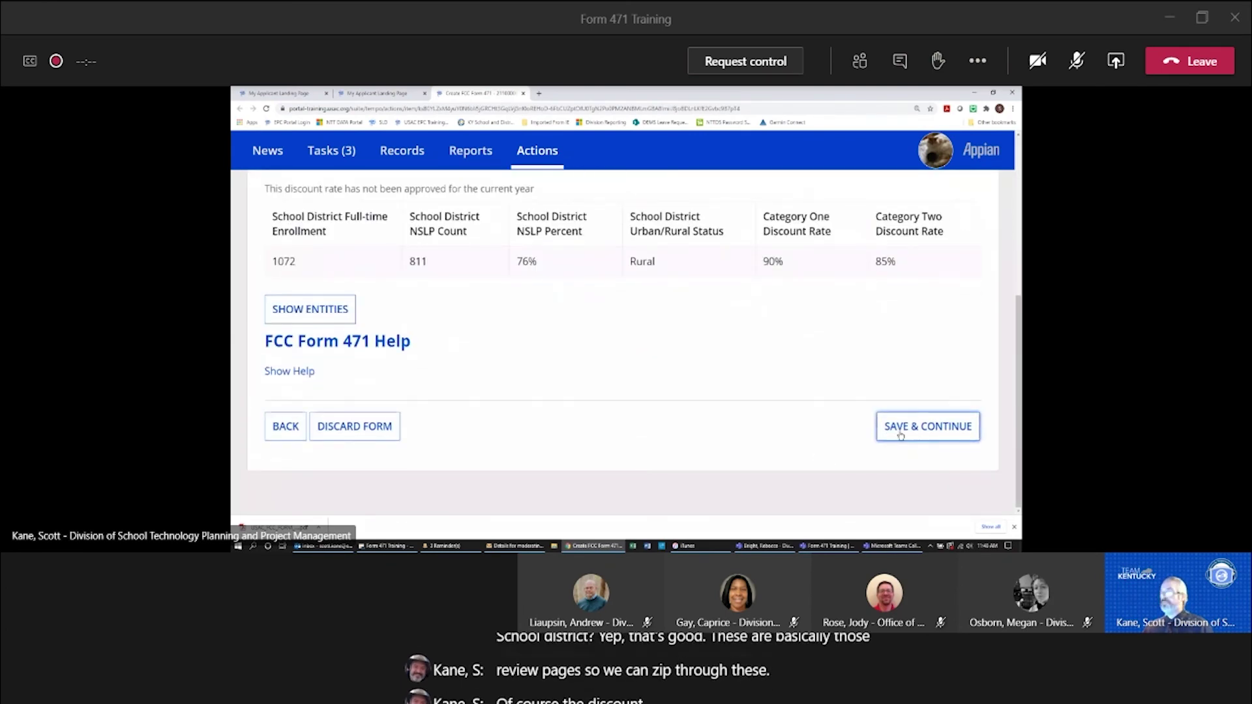
- Add a first funding request to the Category 2 form and nickname it "Blah Blah C2"
scroll(616, 364, down, 2)
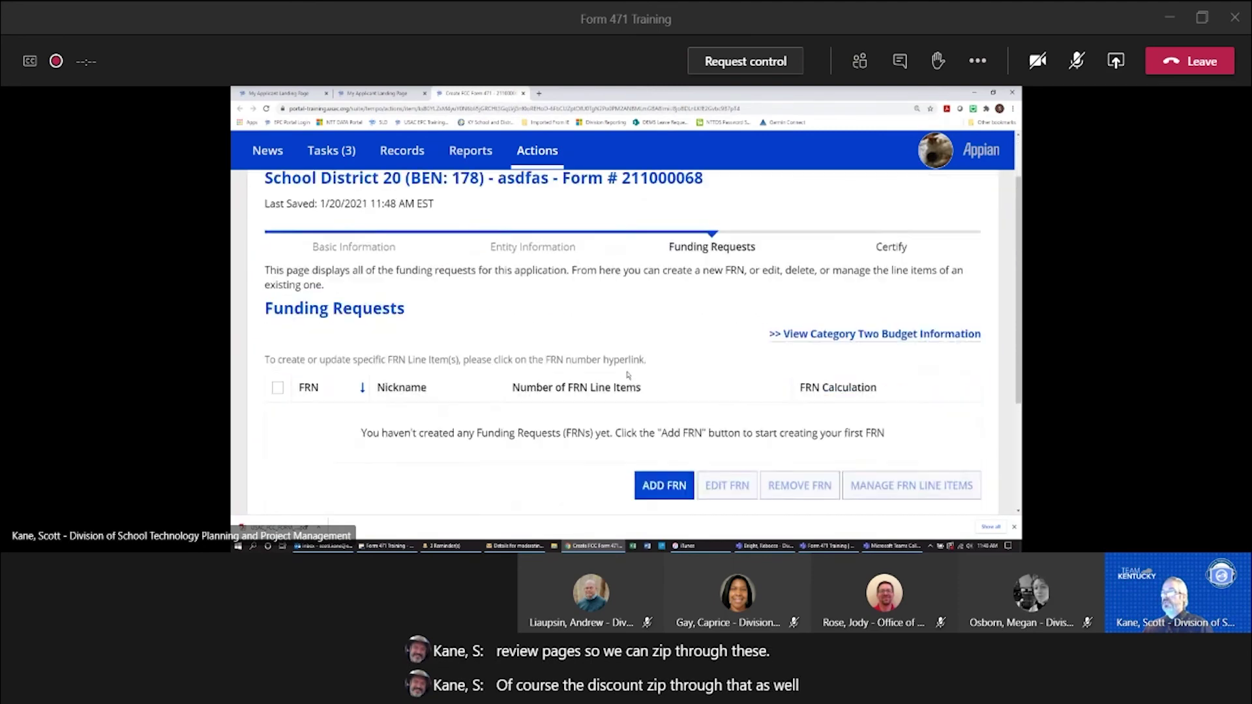
click(664, 423)
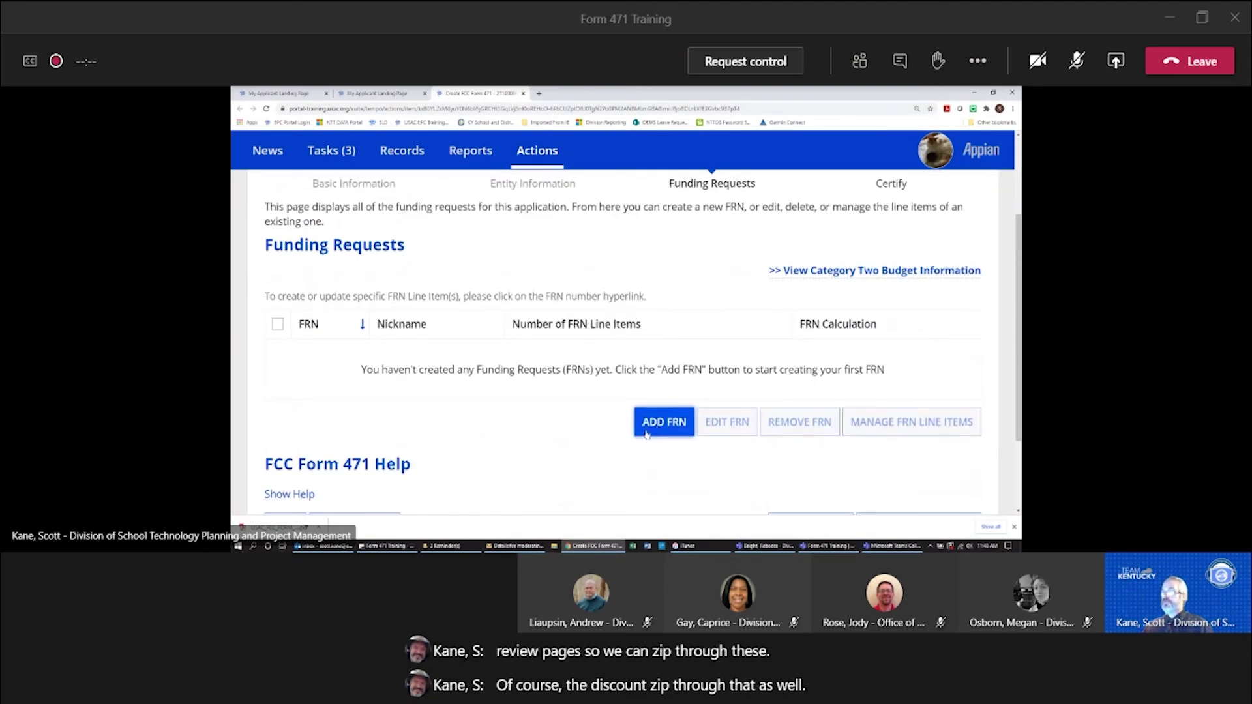
click(478, 413)
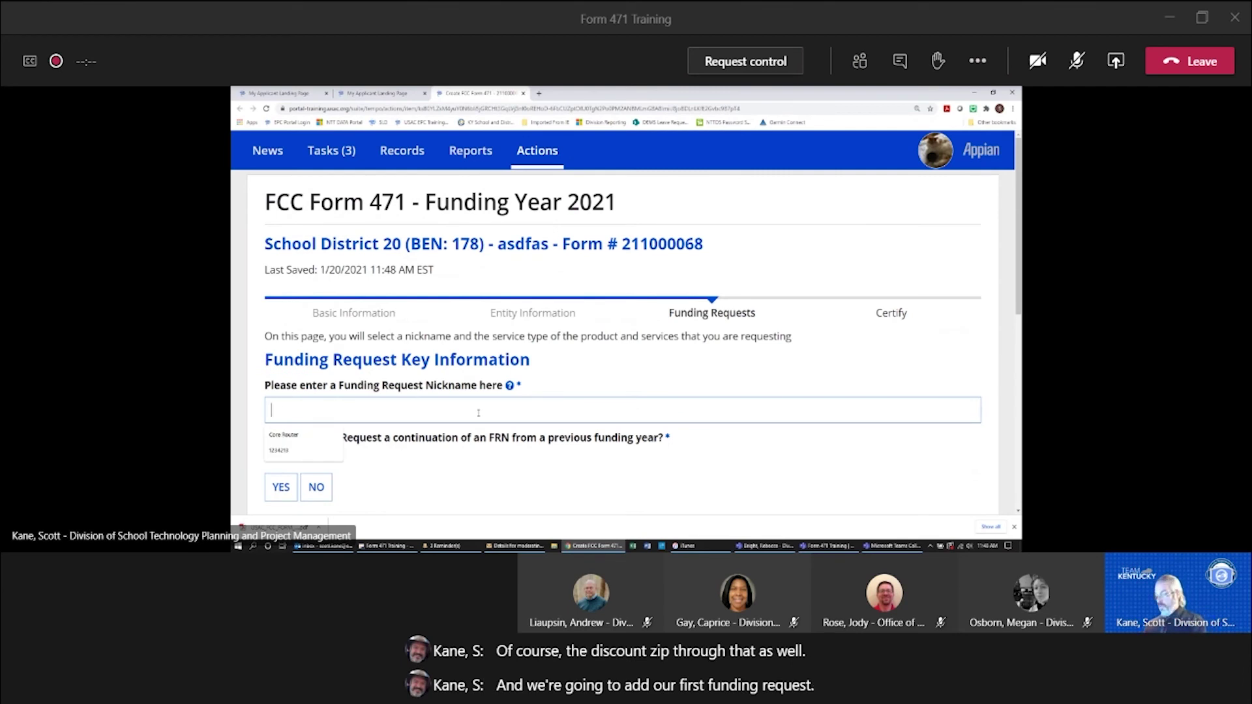
text(Blah Blah)
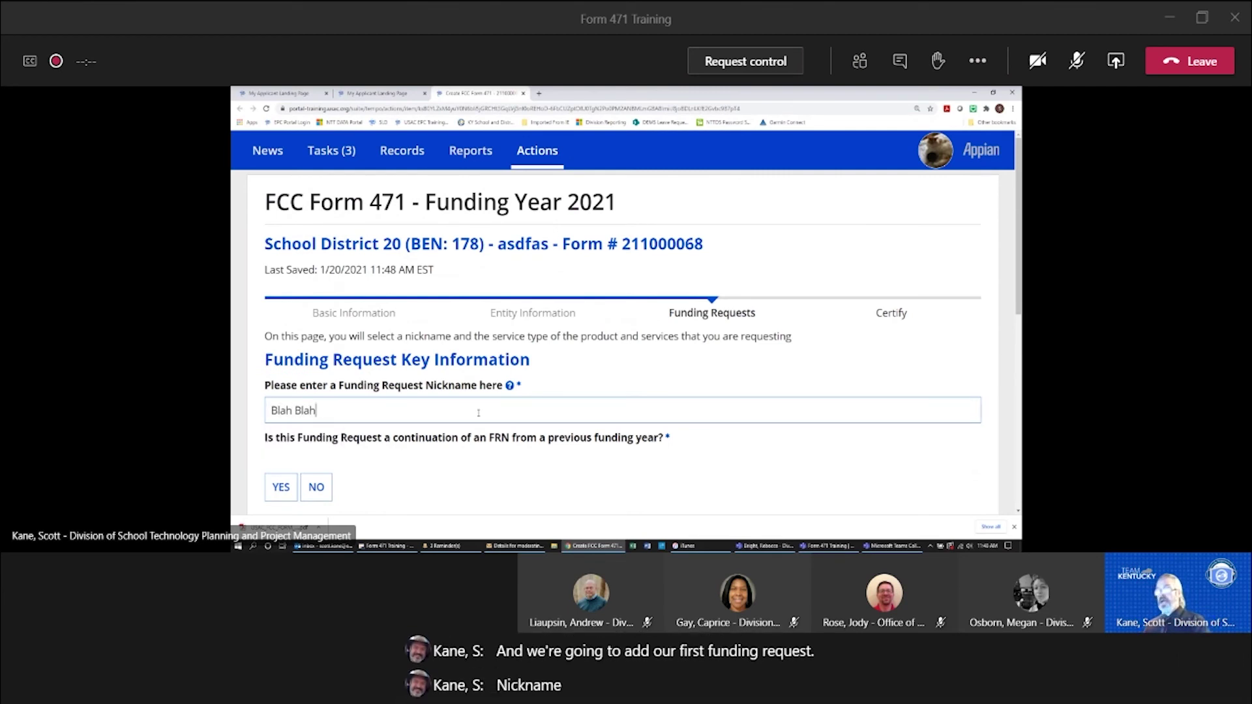
scroll(605, 462, down, 2)
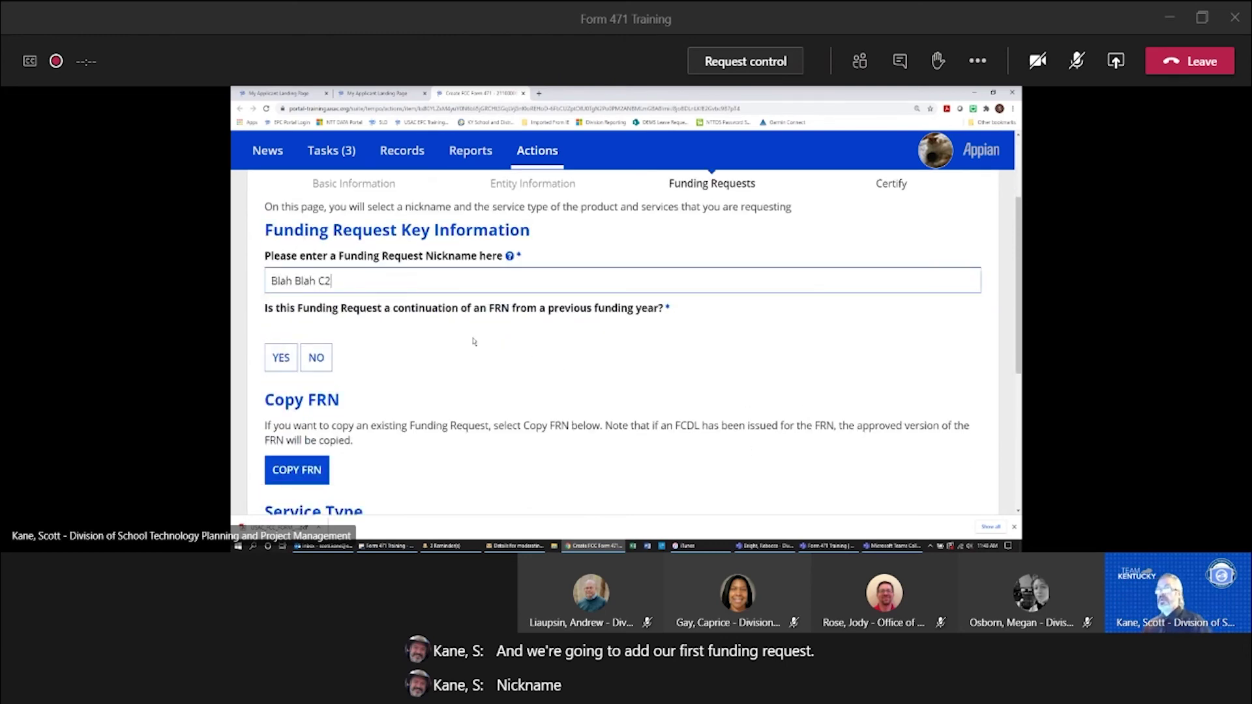
scroll(490, 350, down, 1)
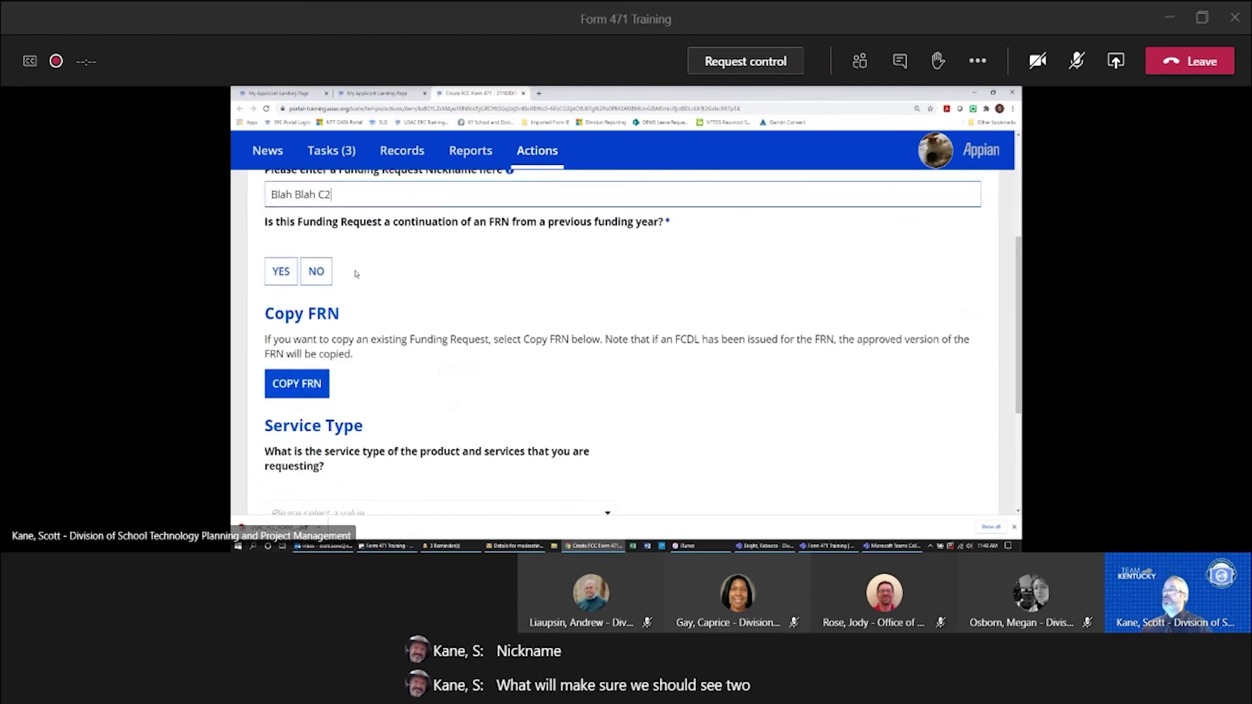
- Mark the funding request as not a continuation, choose Internal Connections as its service type, and continue to the purchasing agreement
click(316, 273)
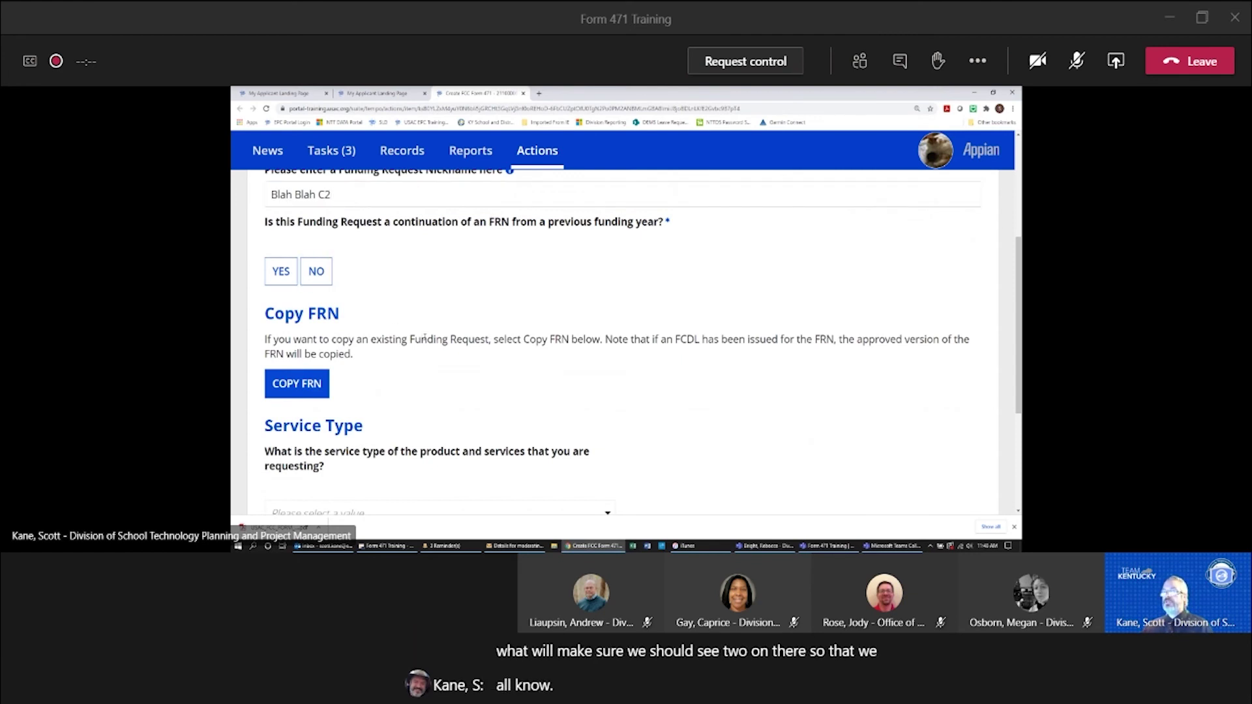
scroll(493, 389, down, 1)
click(569, 394)
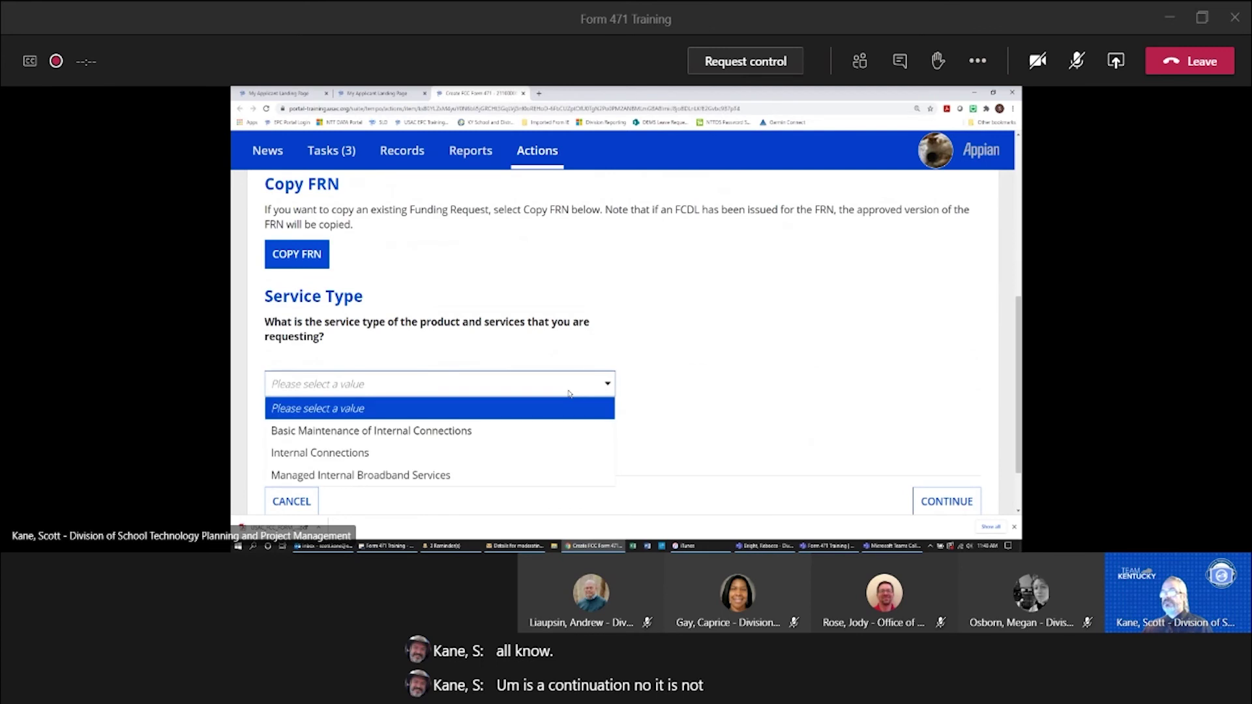
click(350, 459)
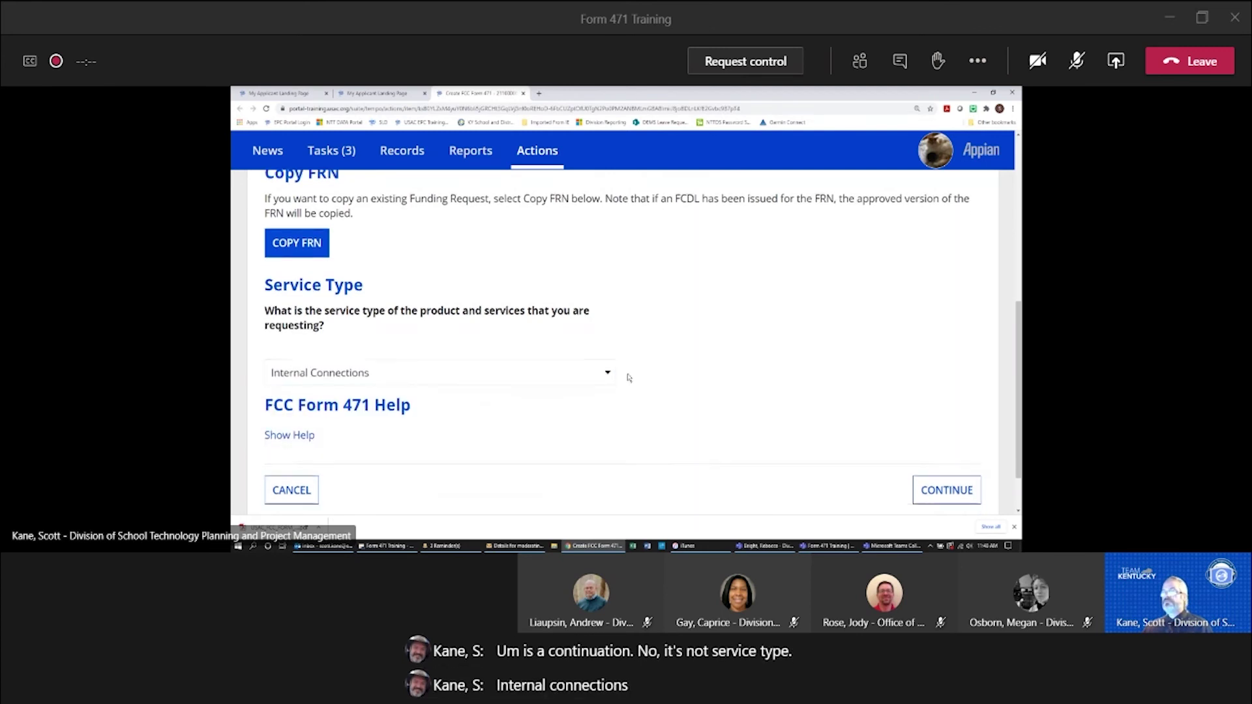
scroll(632, 368, down, 1)
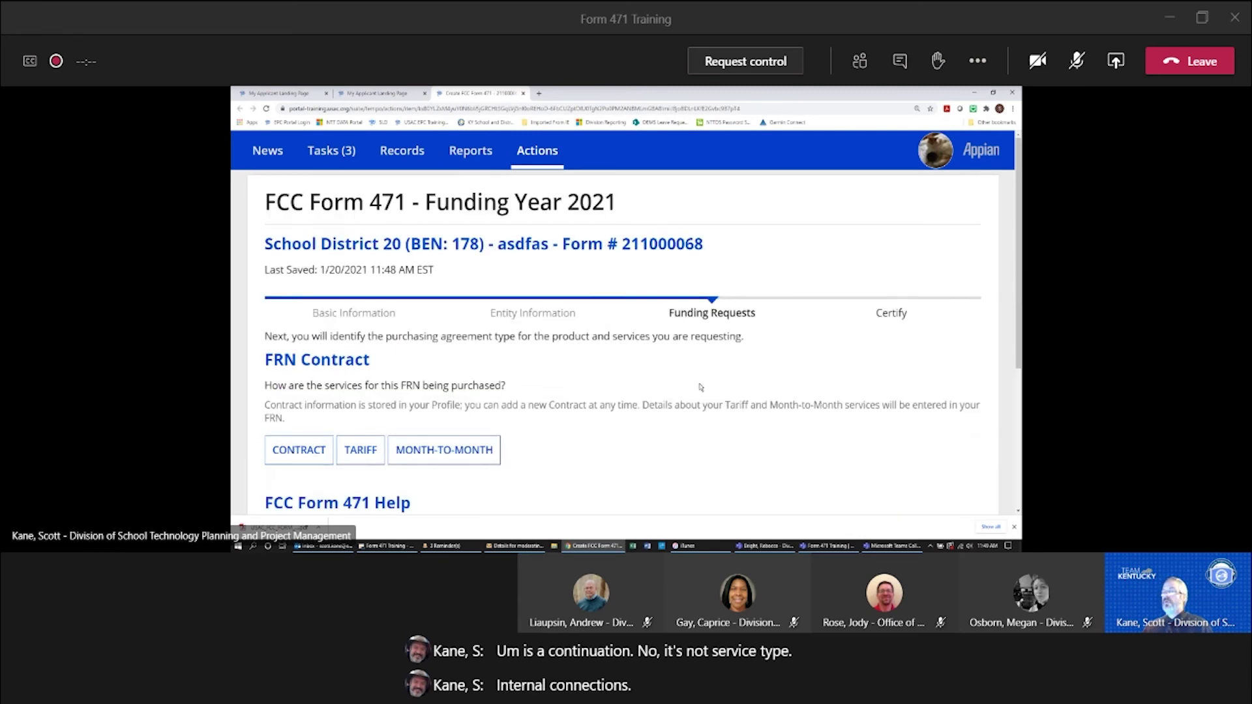
- Choose Contract as the purchasing agreement, continue to the contract association page, and set the creating organization BEN search to 128821
click(310, 448)
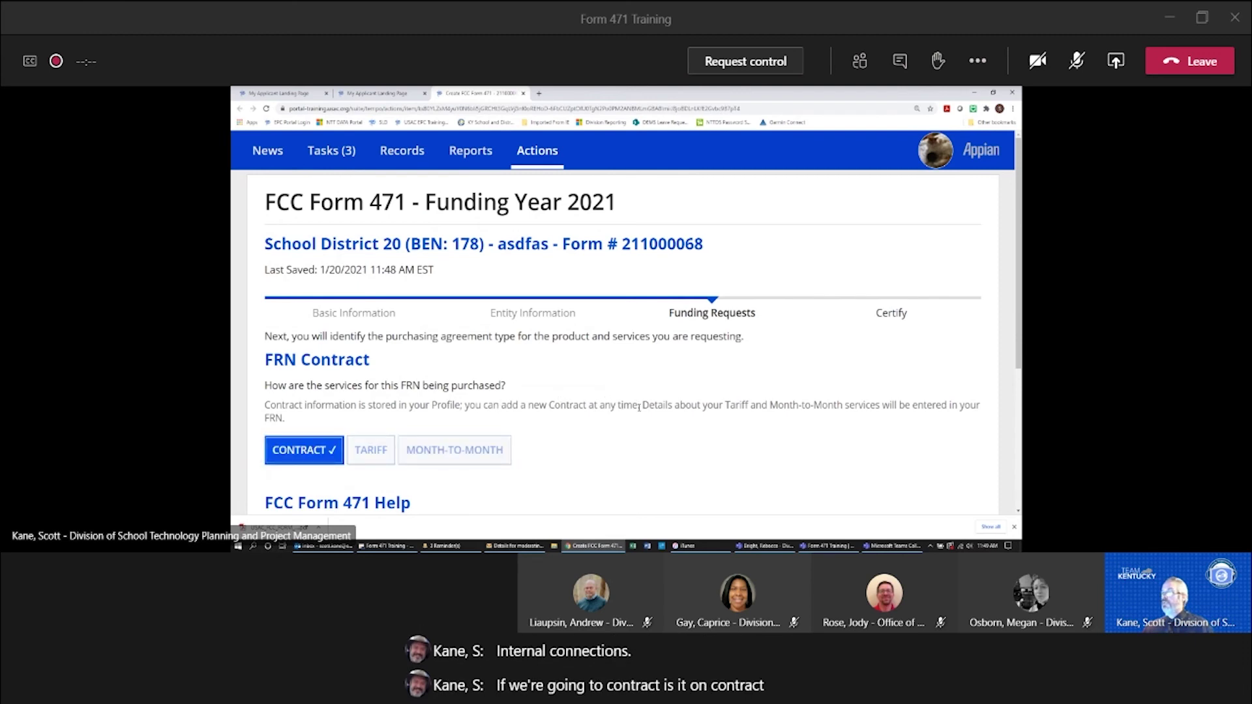
scroll(642, 408, down, 2)
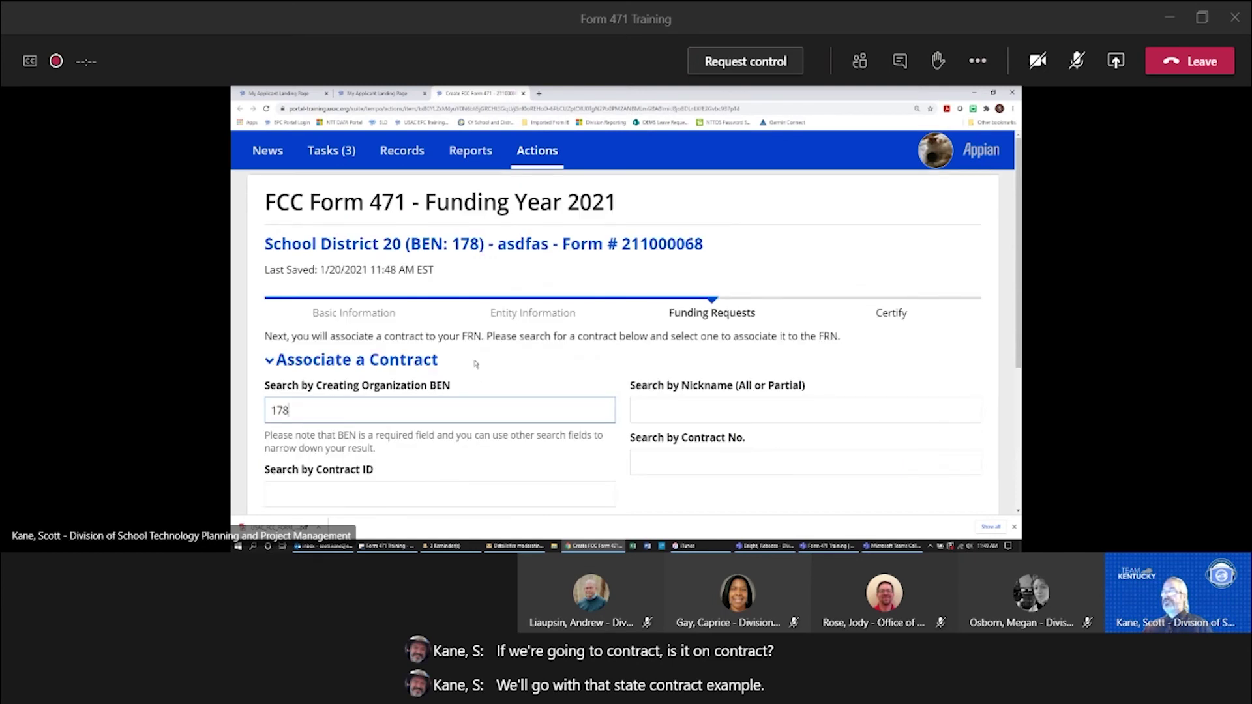
scroll(475, 364, down, 2)
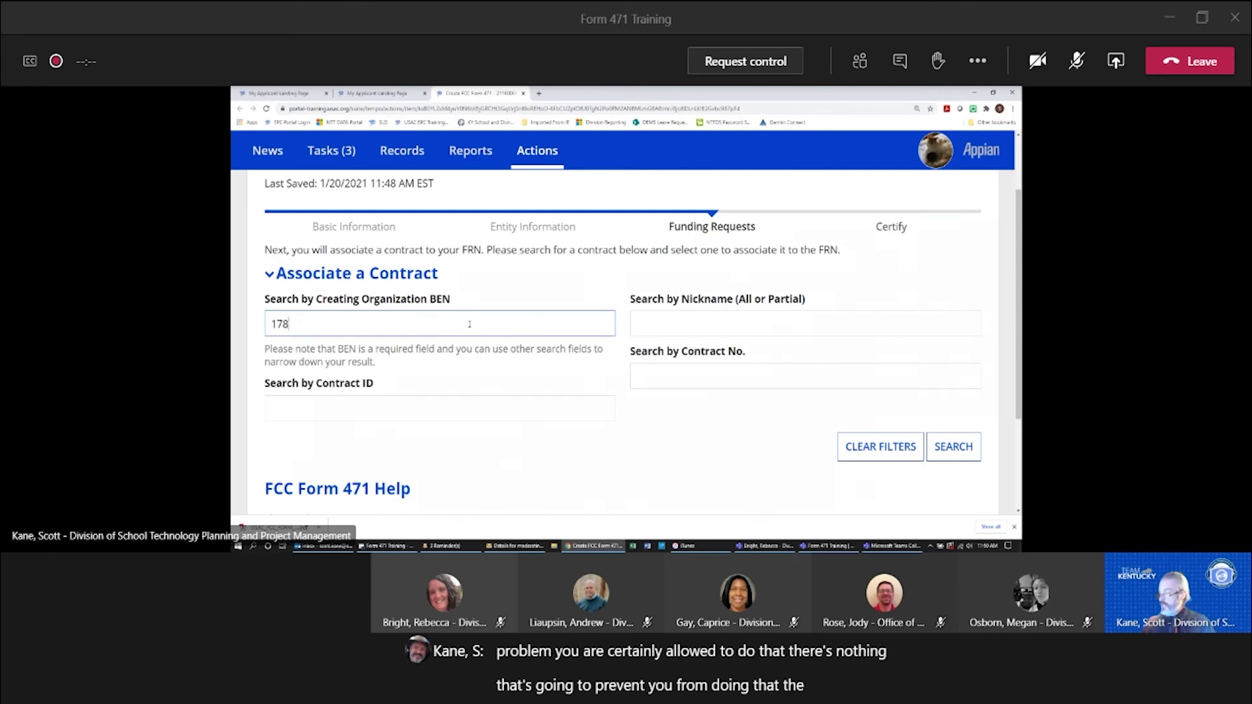
key(BackSpace)
key(BackSpace)
key(BackSpace)
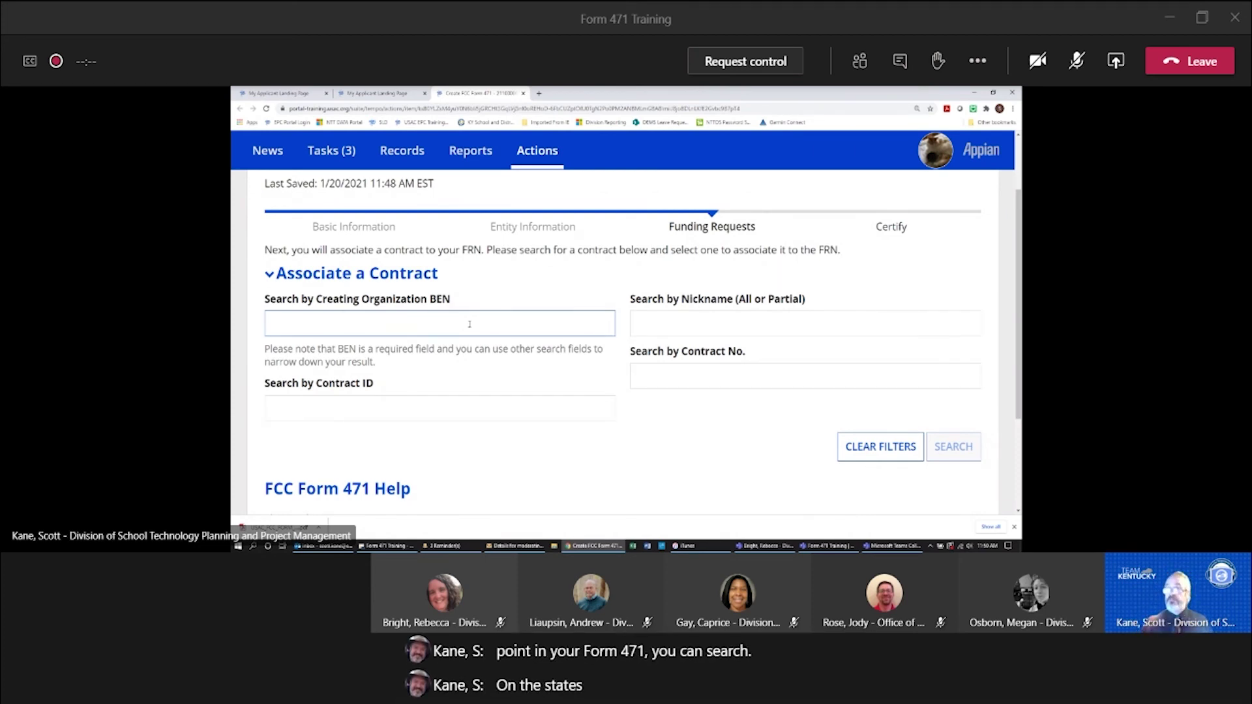
text(12)
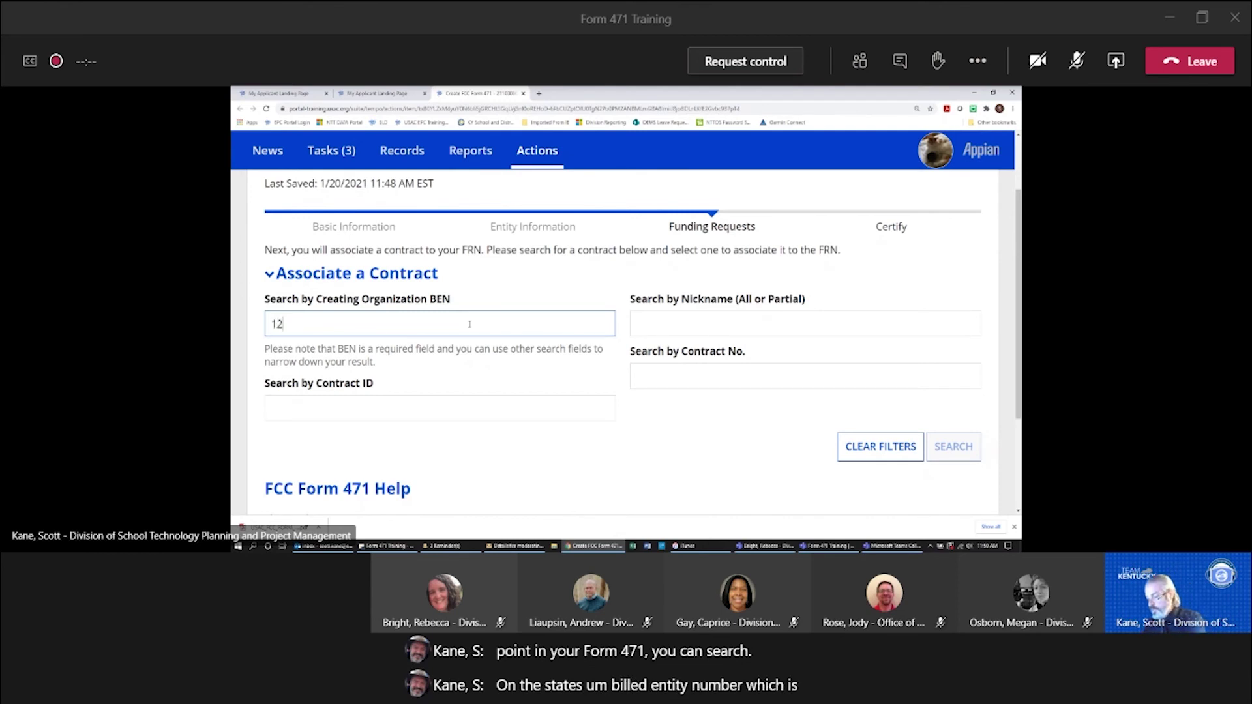
text(8821)
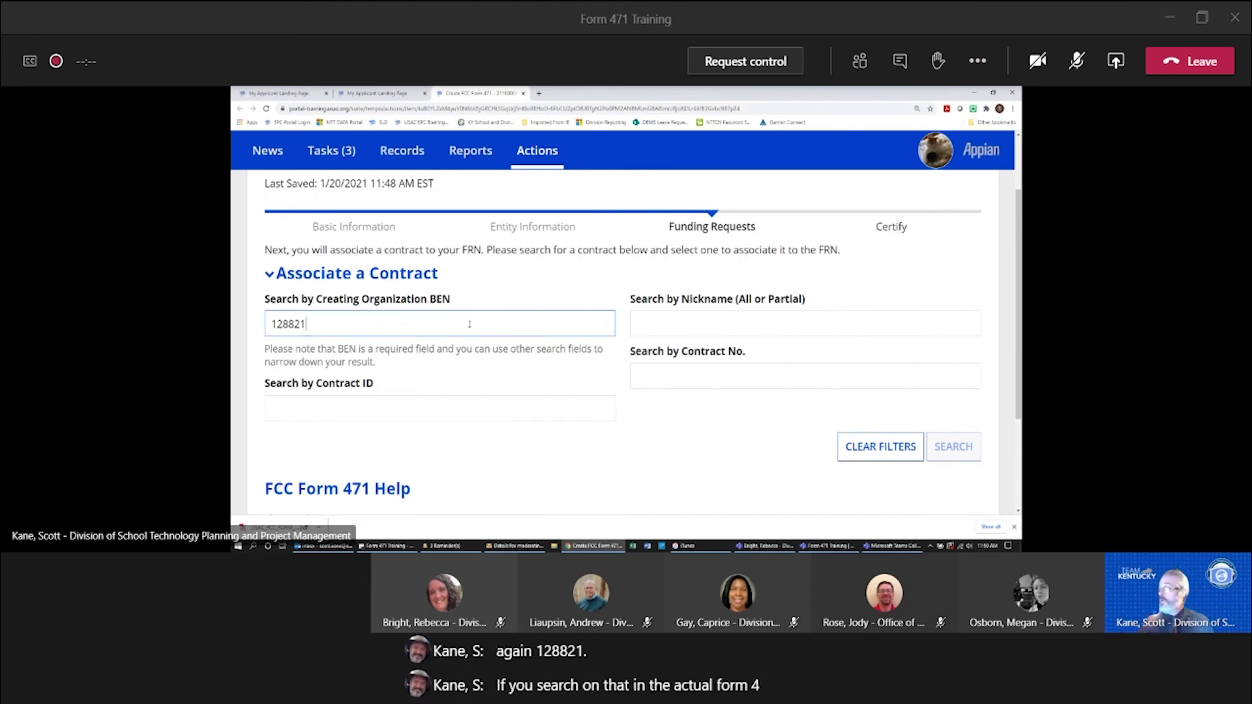
click(516, 471)
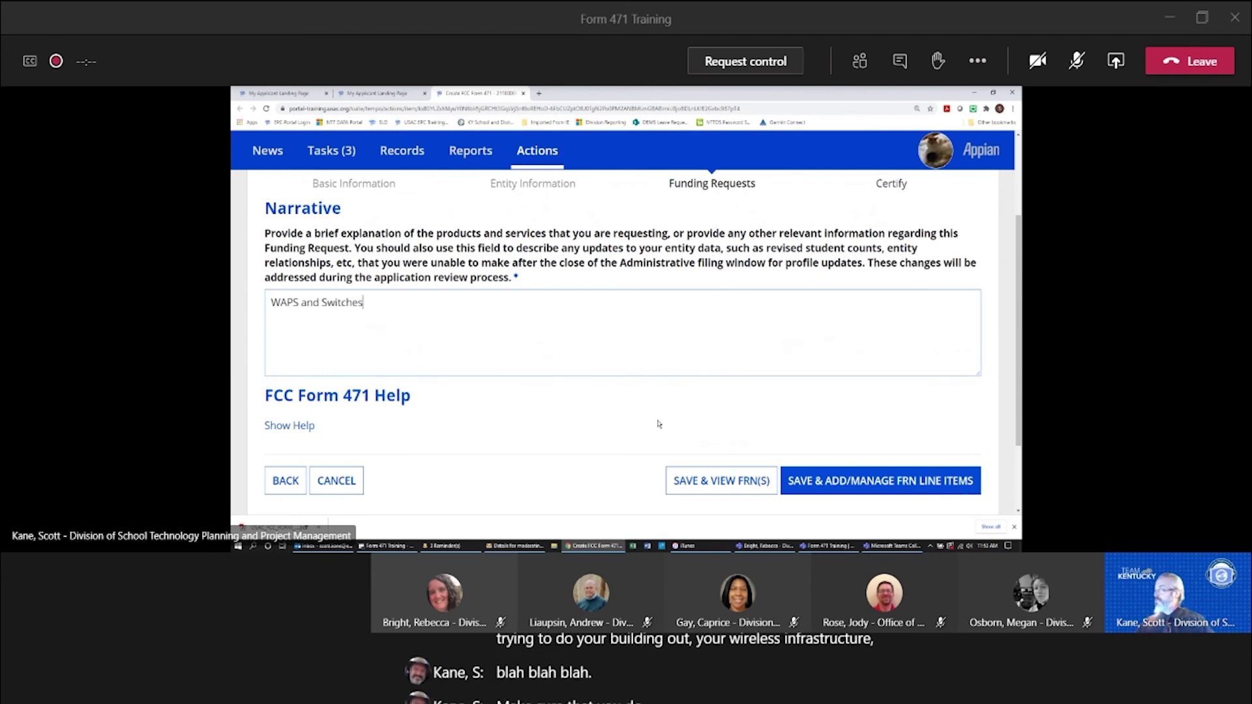
- Save the "WAPS and Switches" narrative and add a new FRN line item to the Blah Blah C2 funding request
click(871, 483)
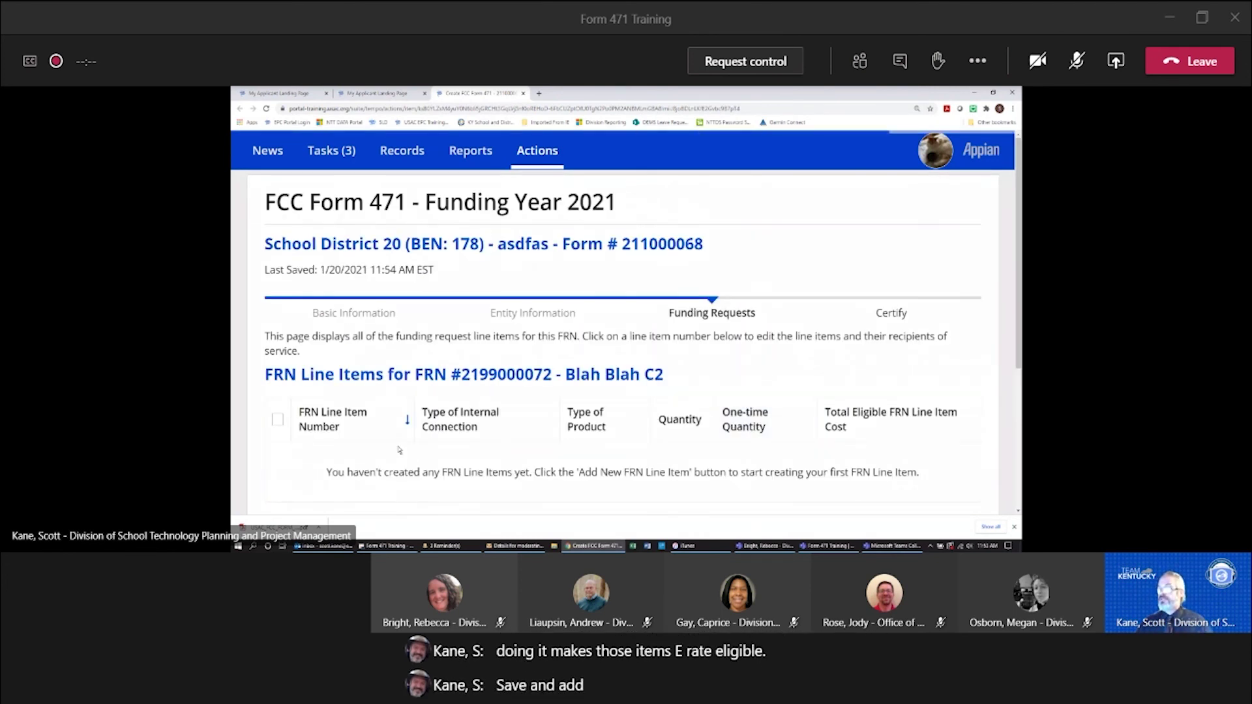
scroll(410, 447, down, 1)
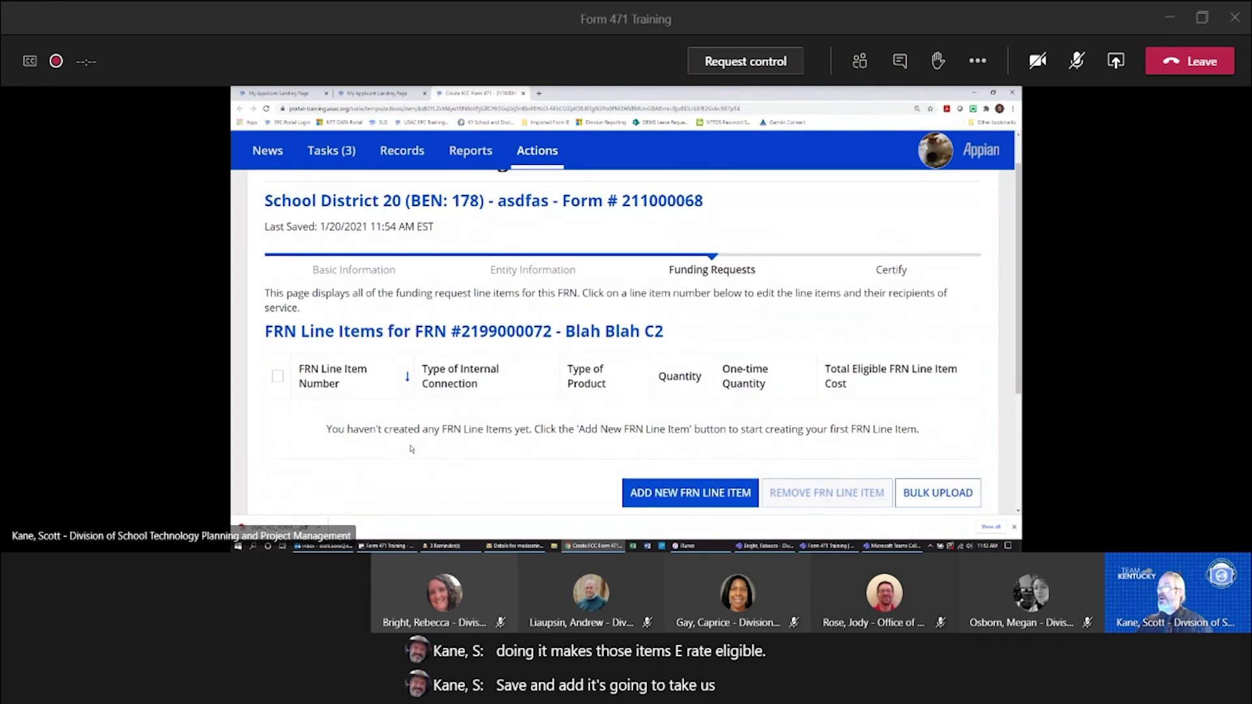
click(681, 495)
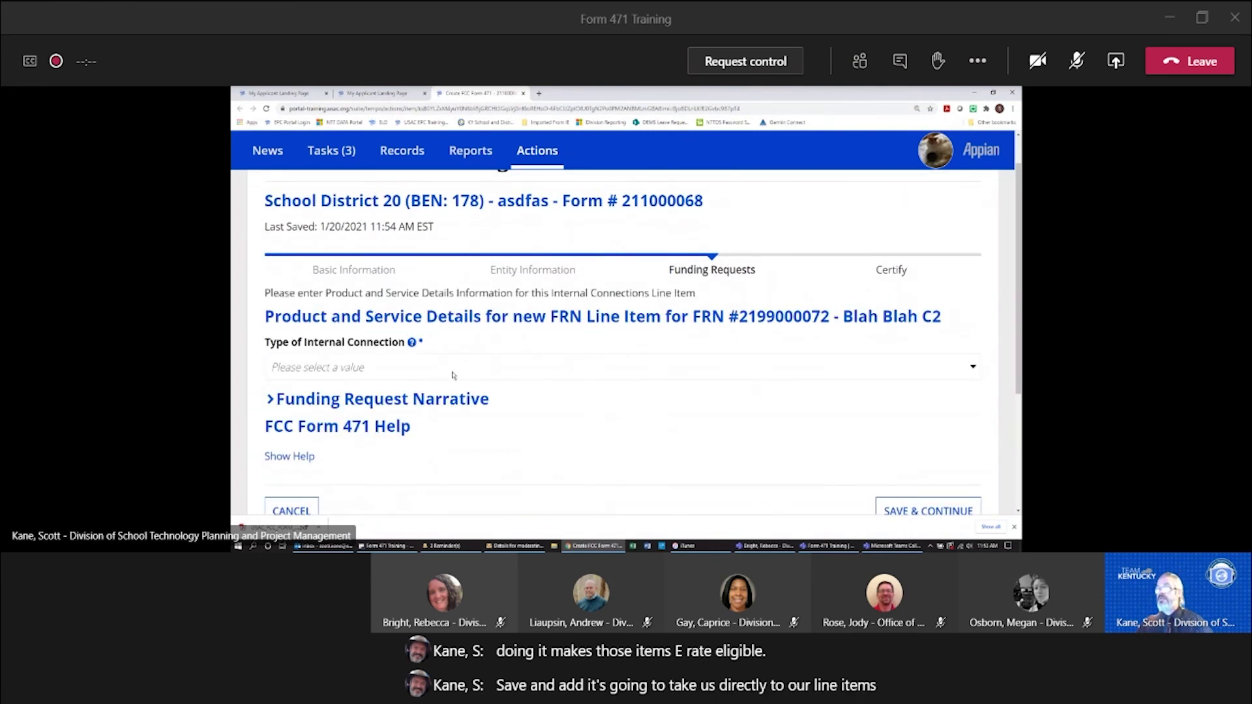
- Set the line item's type of internal connection to Data Distribution and its type of product to Switch
click(454, 372)
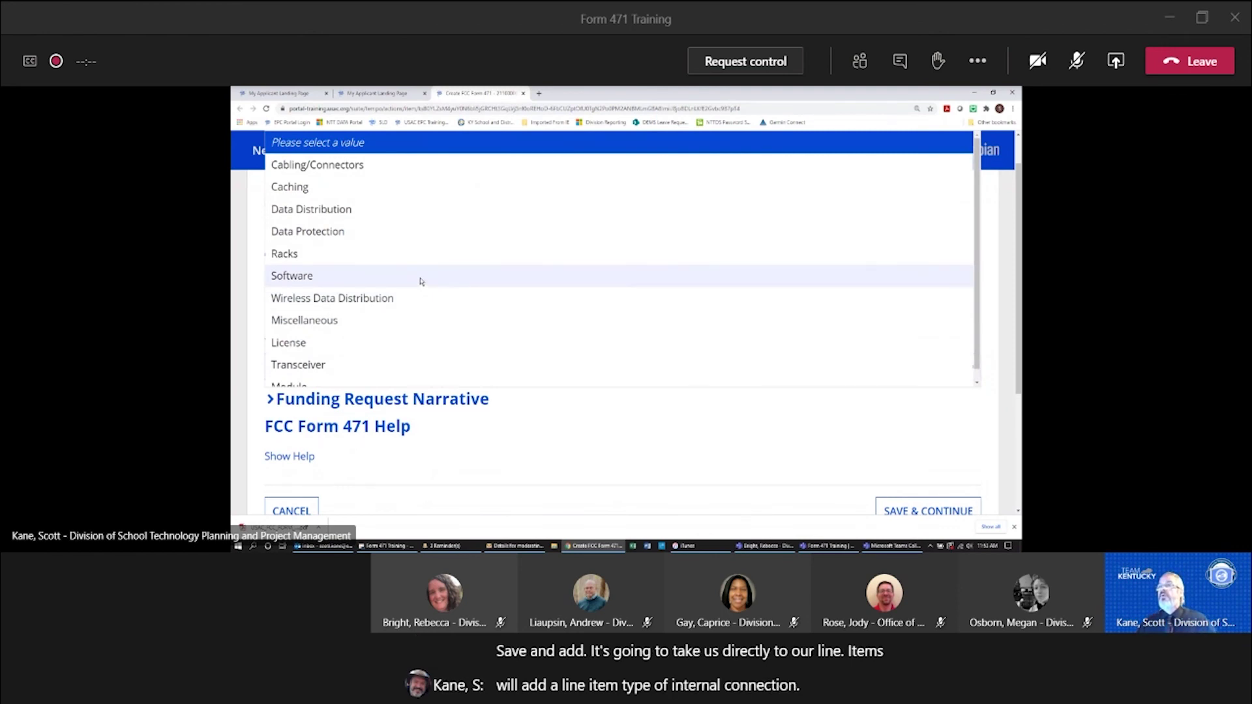
scroll(420, 281, down, 1)
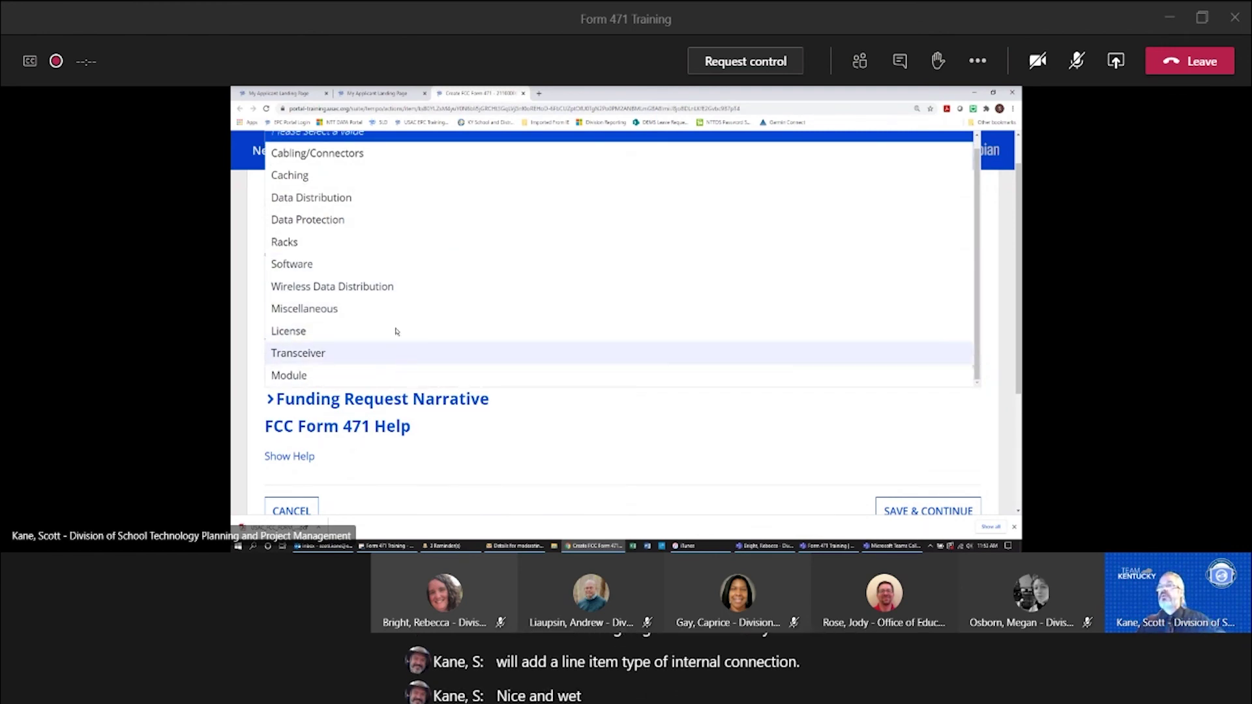
click(389, 199)
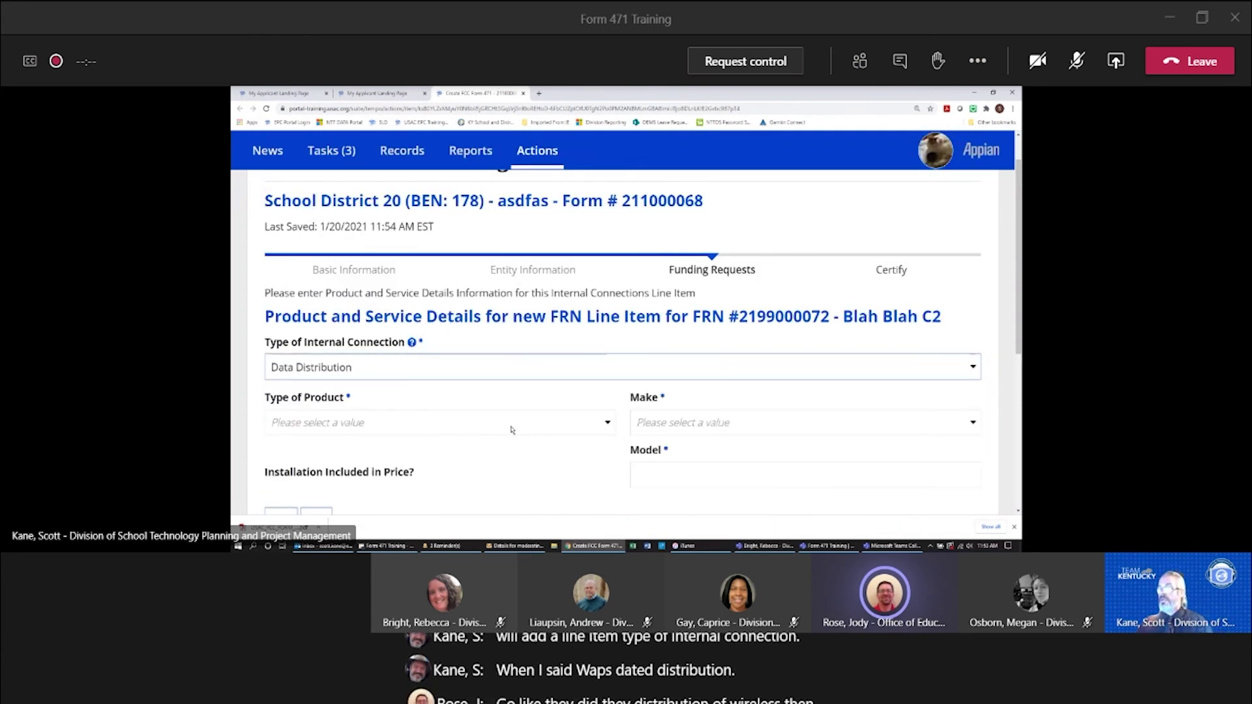
click(609, 426)
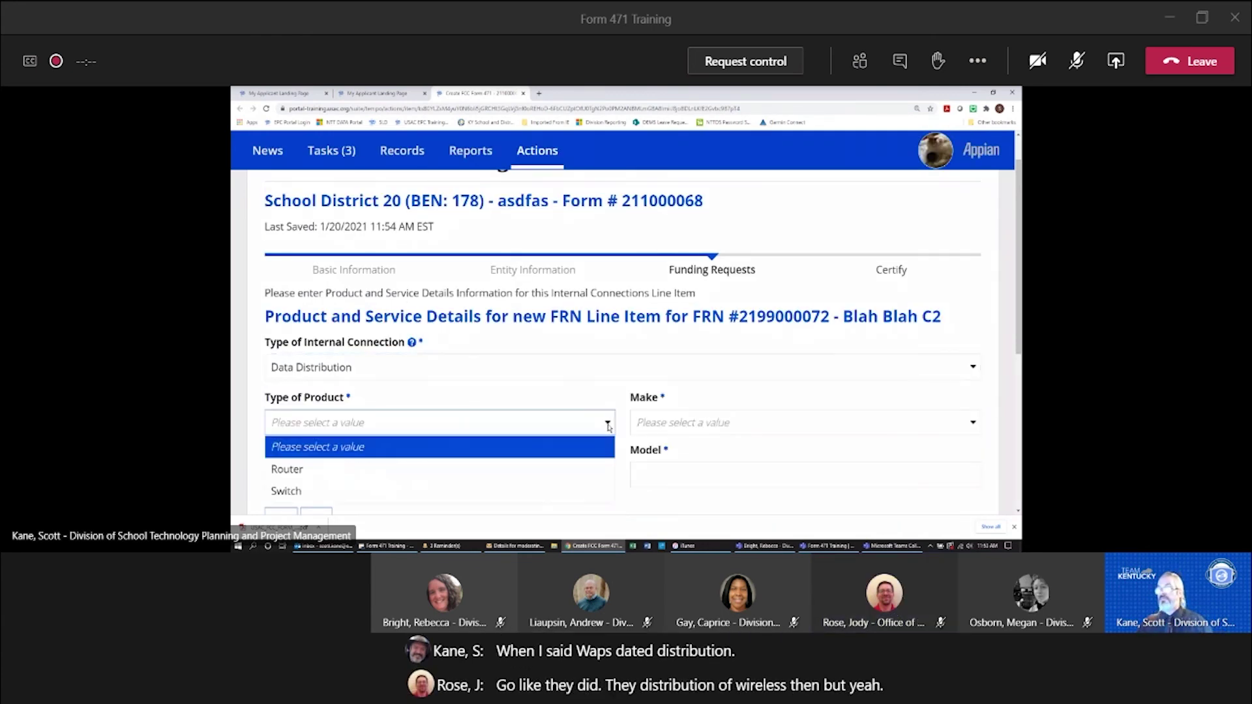
scroll(565, 422, down, 2)
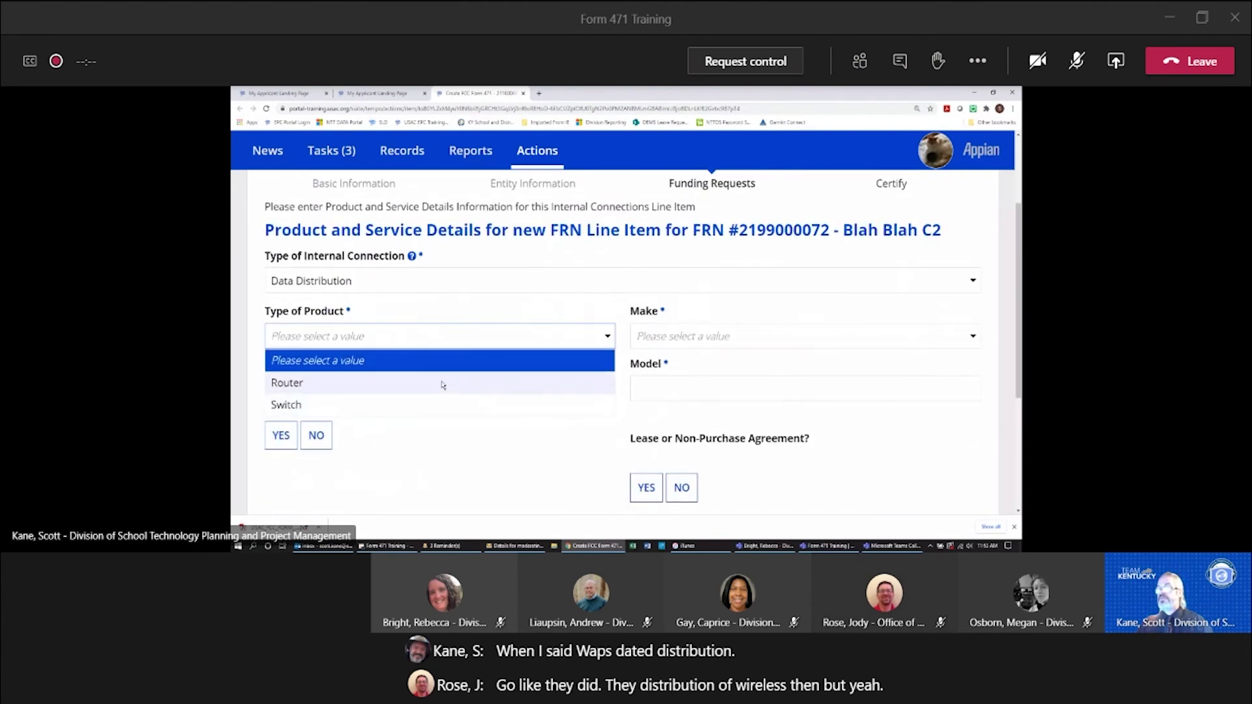
click(431, 405)
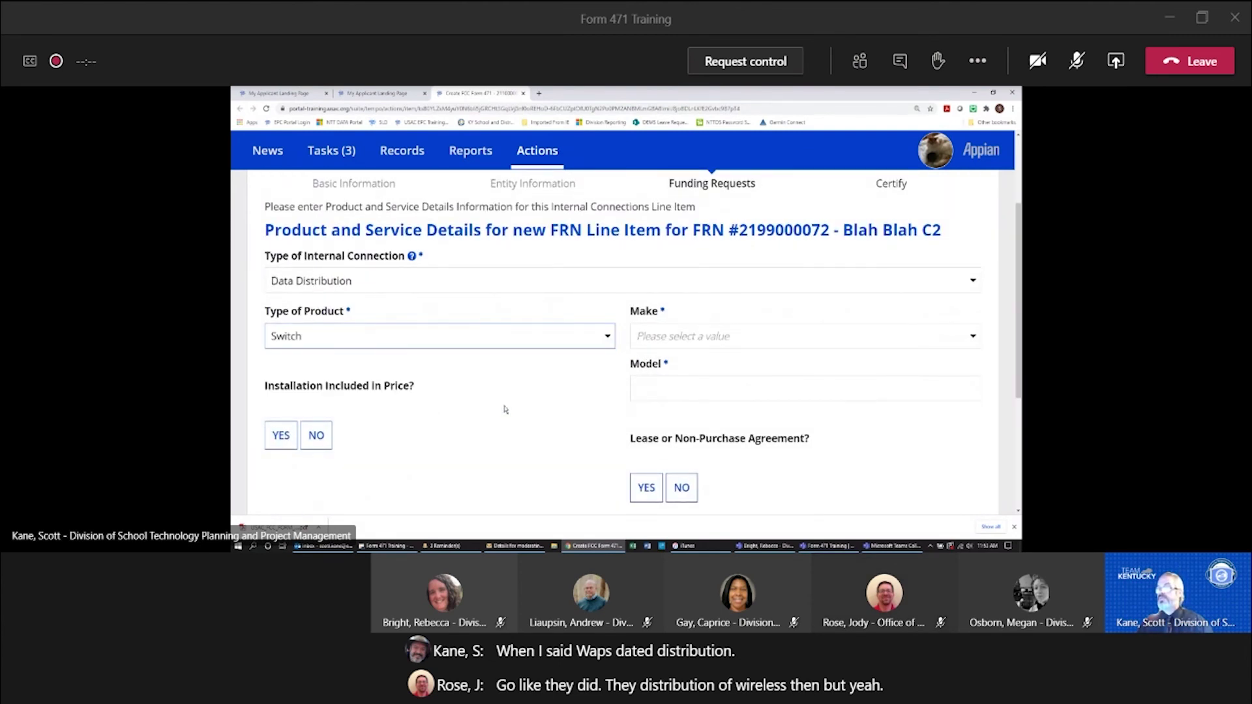
- Select Other as the switch's make and enter "Bob's" as the make name
click(969, 339)
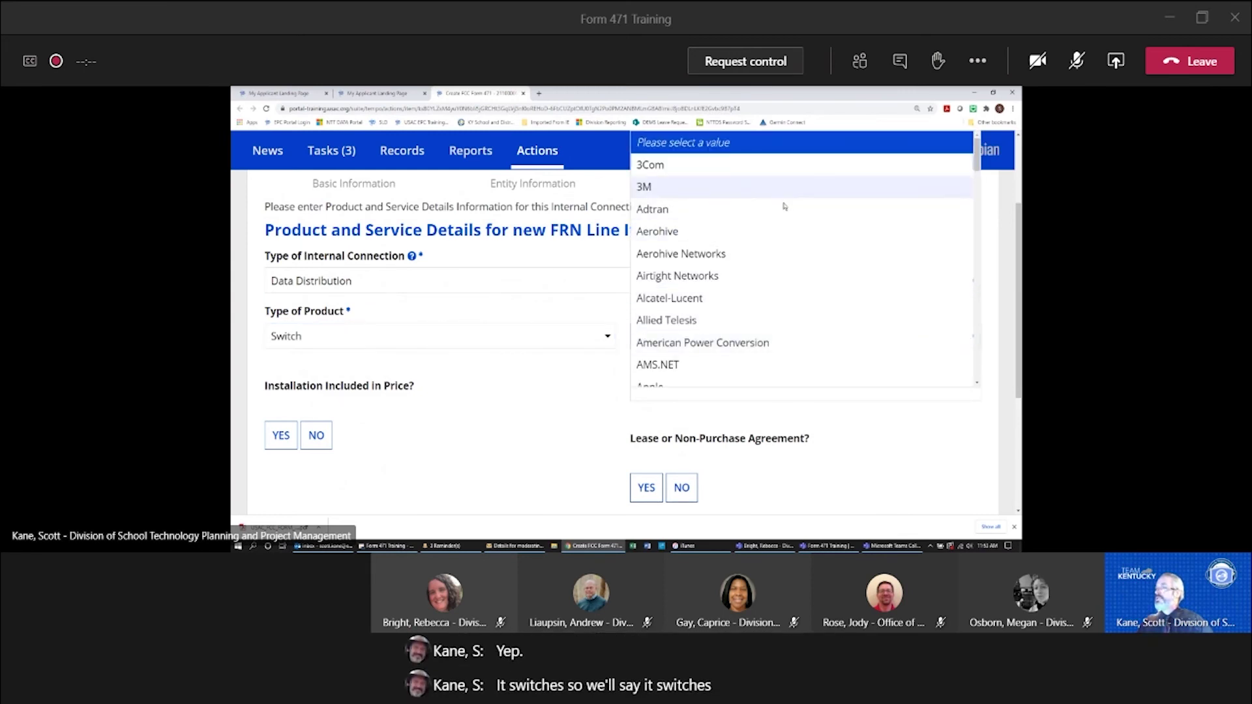
scroll(783, 205, down, 7)
scroll(755, 218, down, 12)
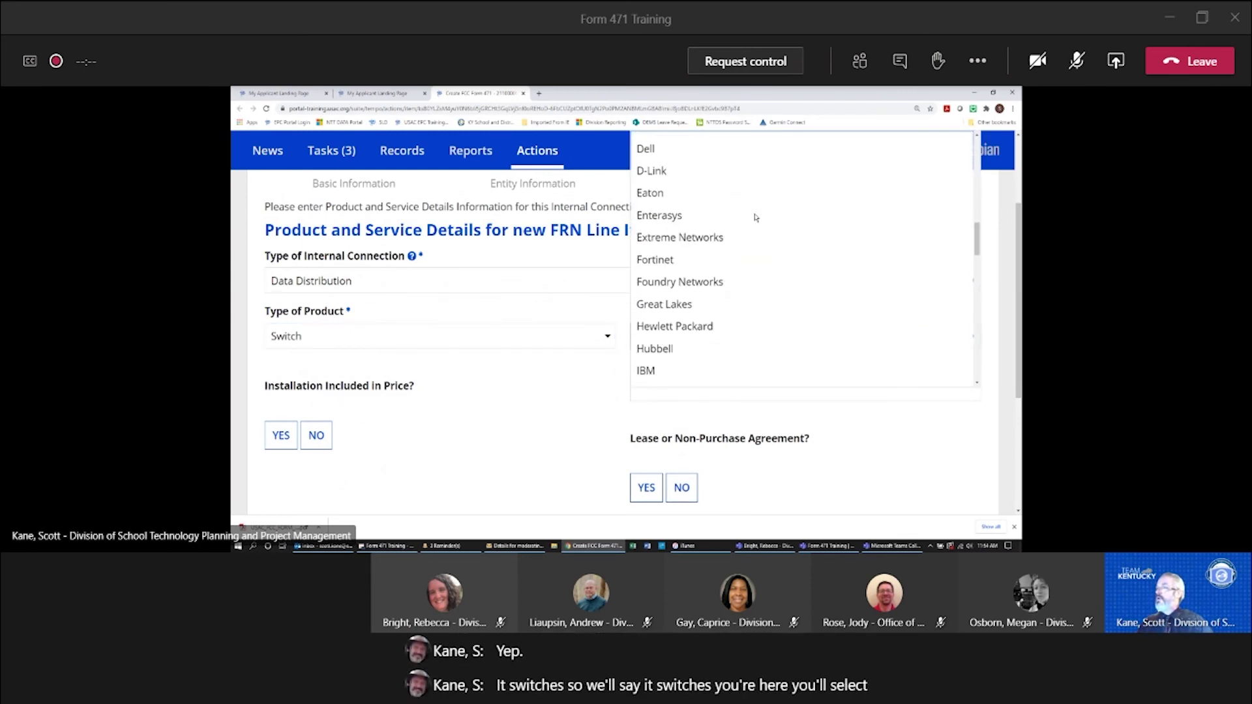
scroll(755, 217, down, 3)
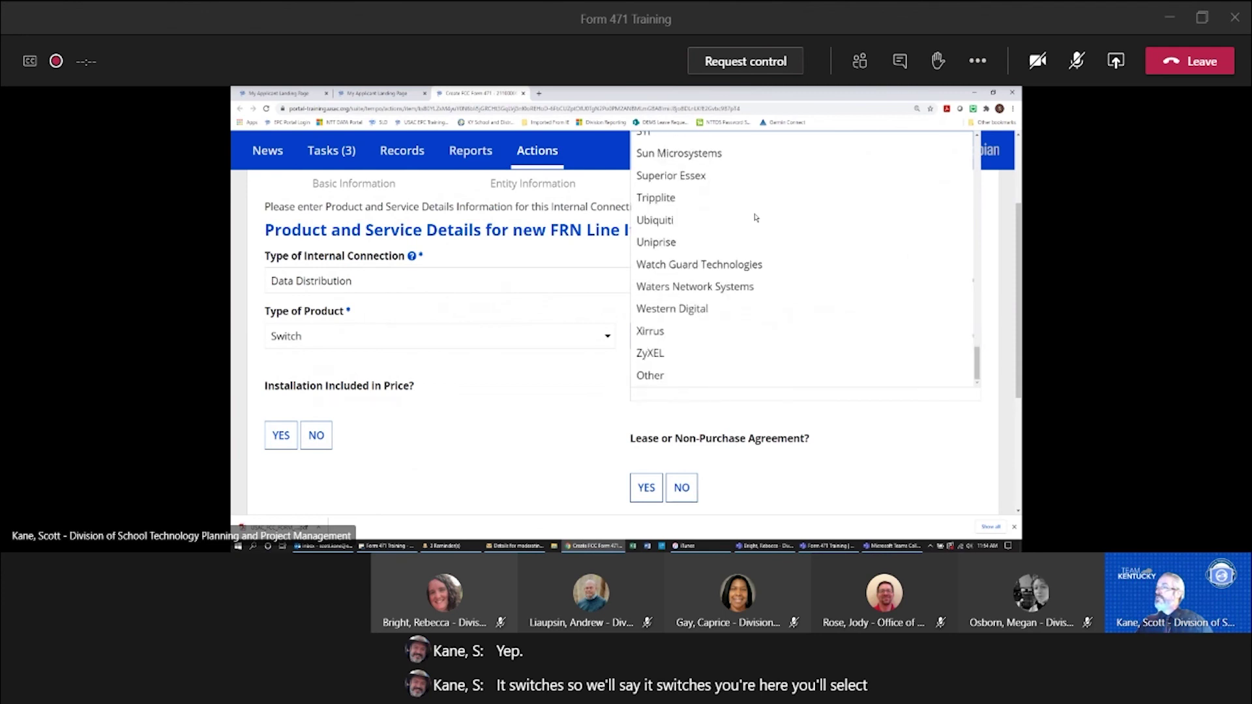
click(735, 377)
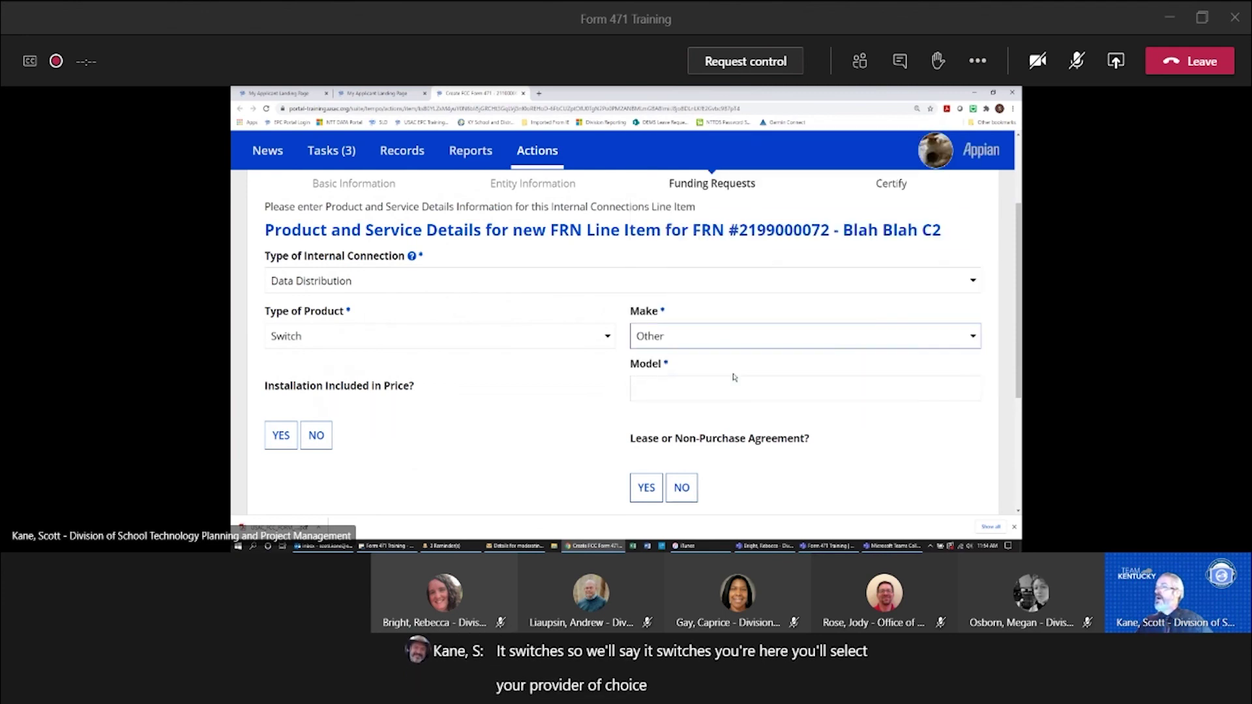
click(749, 386)
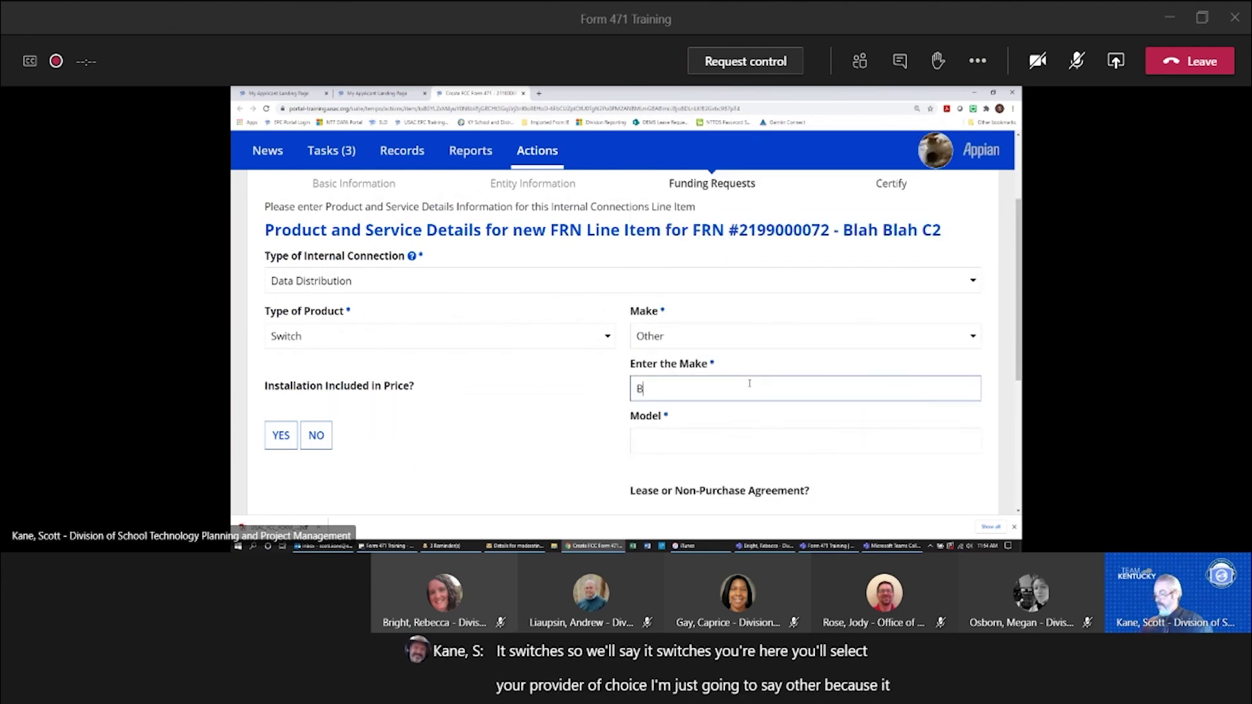
click(541, 456)
- Enter 1234-4321 as the switch's model
click(659, 442)
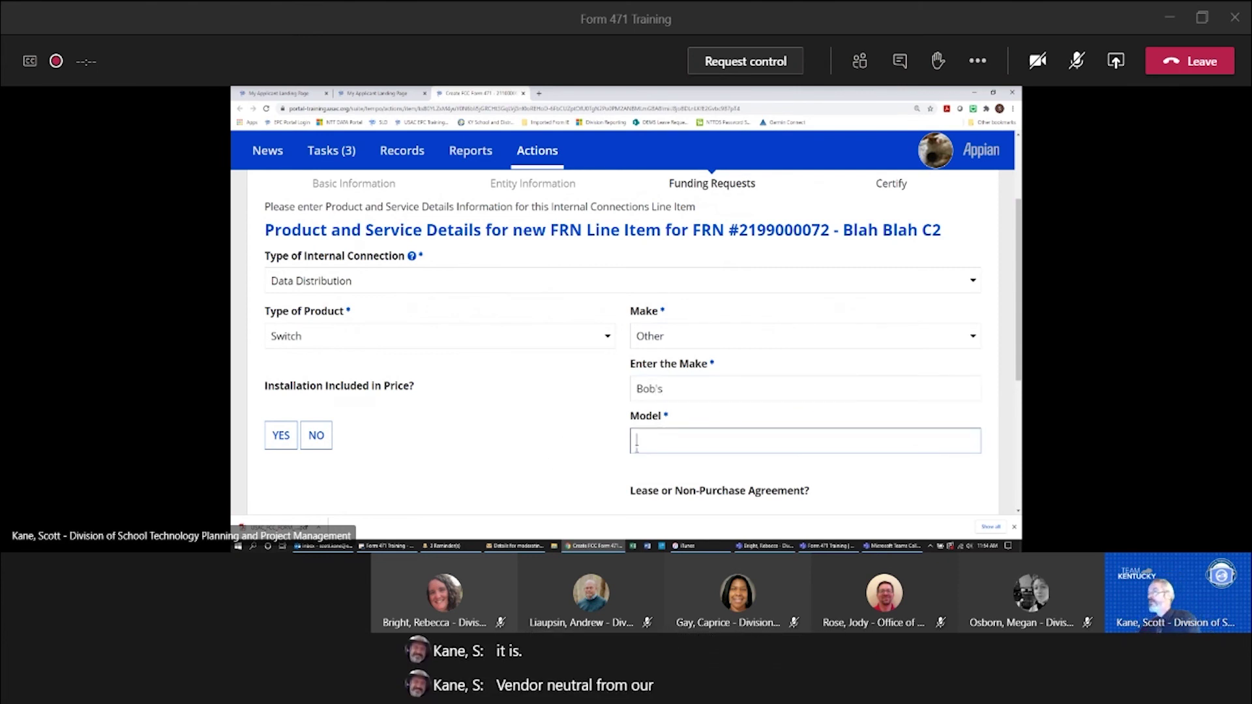
text(1234=)
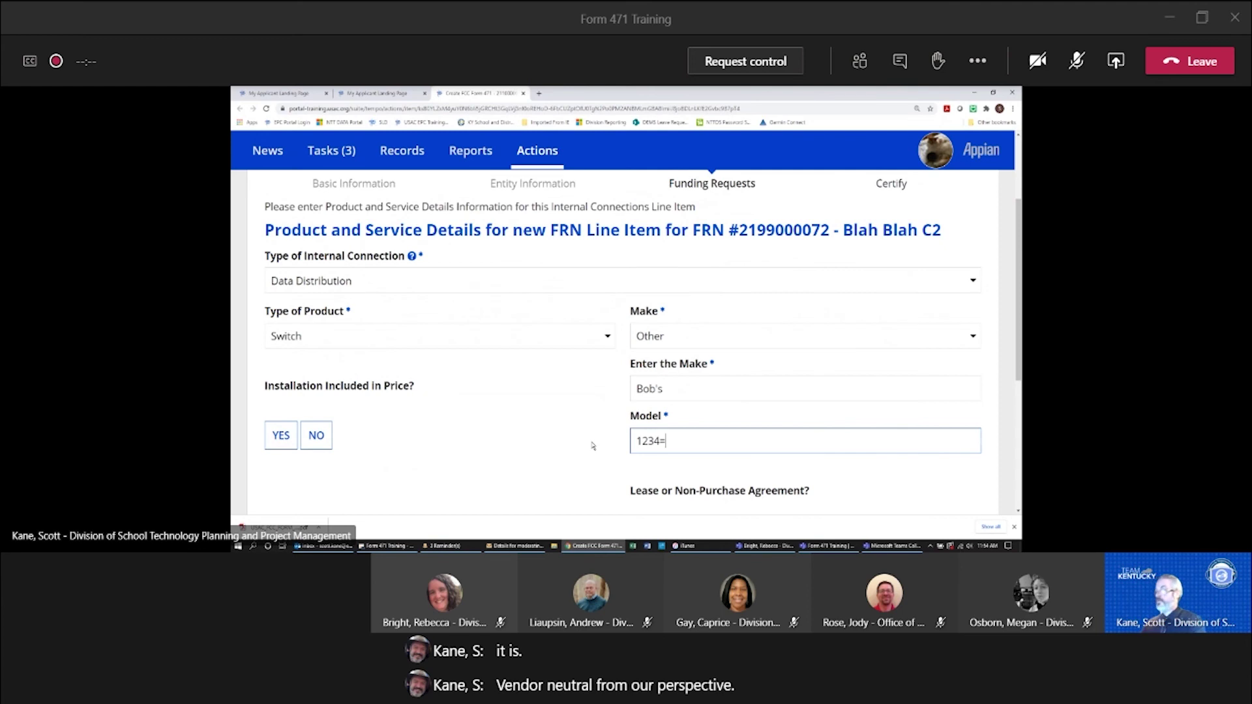
key(BackSpace)
text(-43)
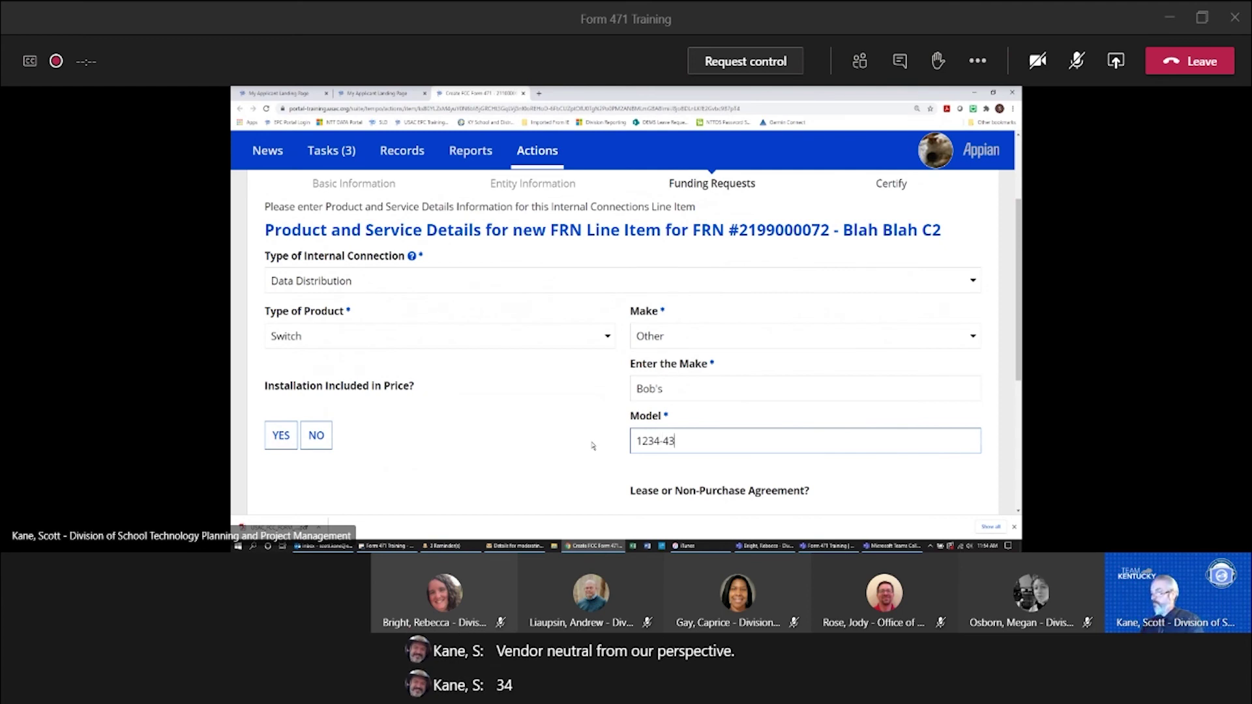
text(21)
click(579, 455)
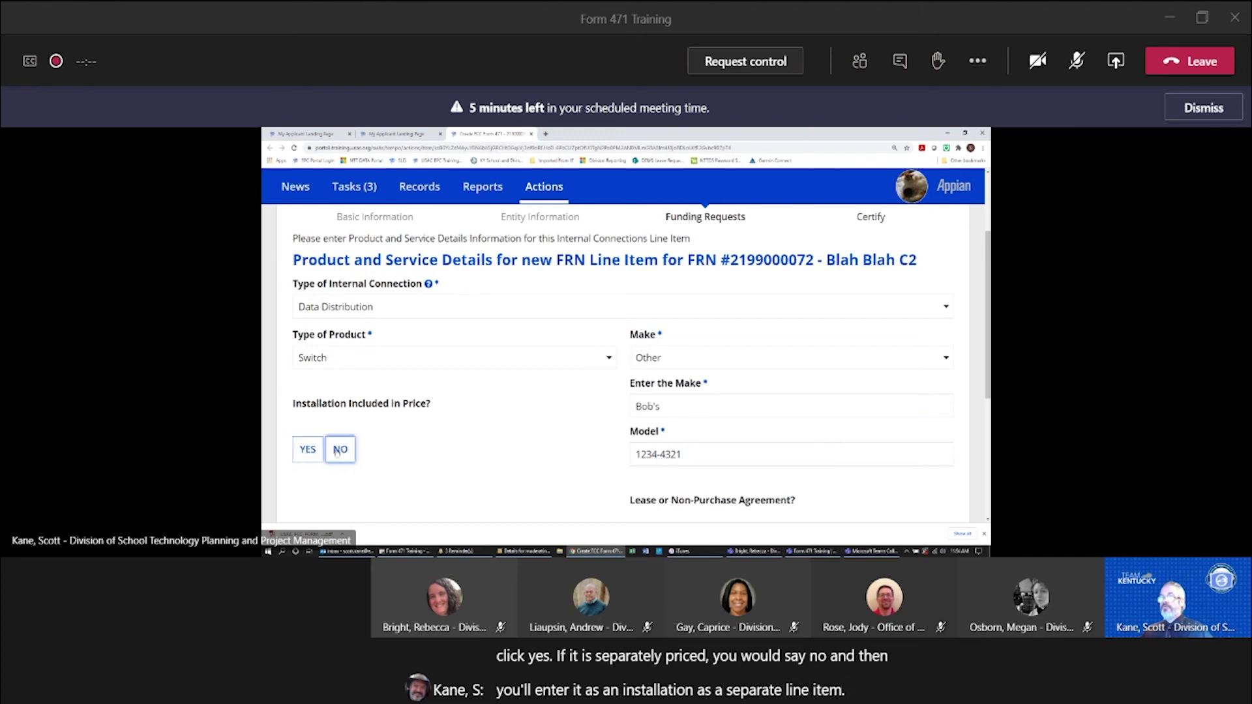
- Answer No to installation included in price and to lease or non-purchase agreement, and save the line item's product details
click(337, 452)
scroll(502, 454, down, 3)
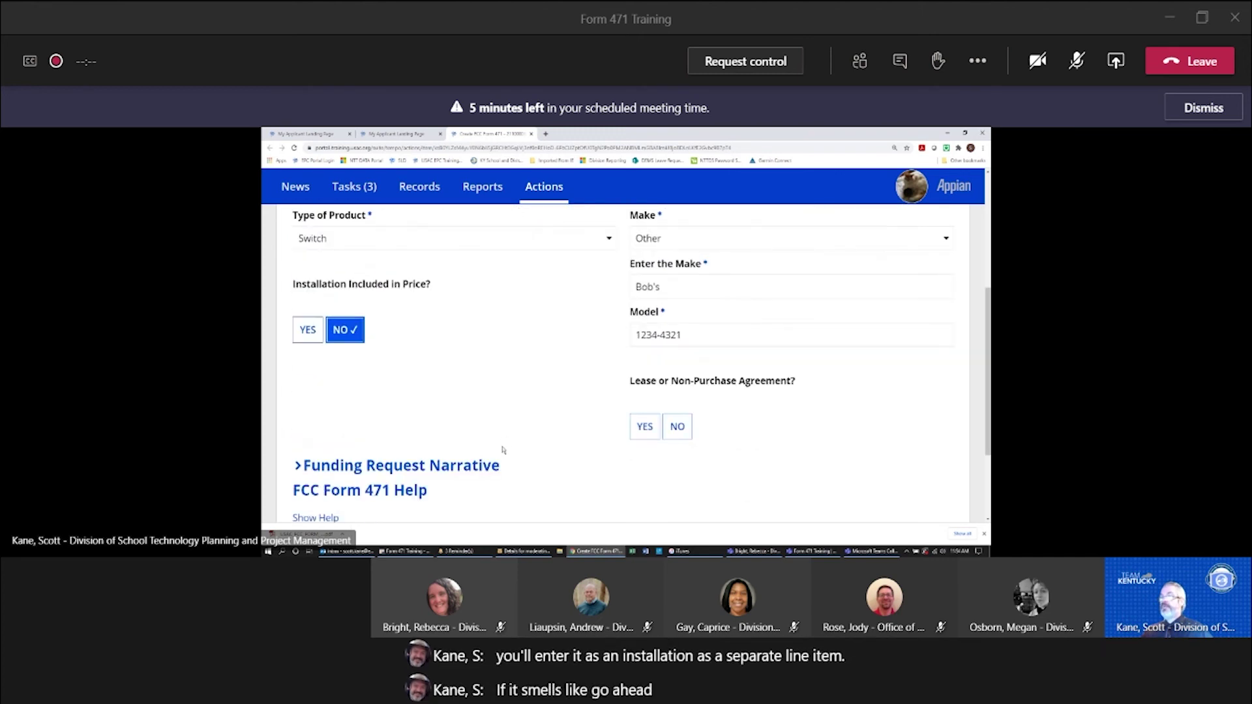
click(678, 427)
scroll(766, 442, down, 2)
scroll(764, 431, up, 2)
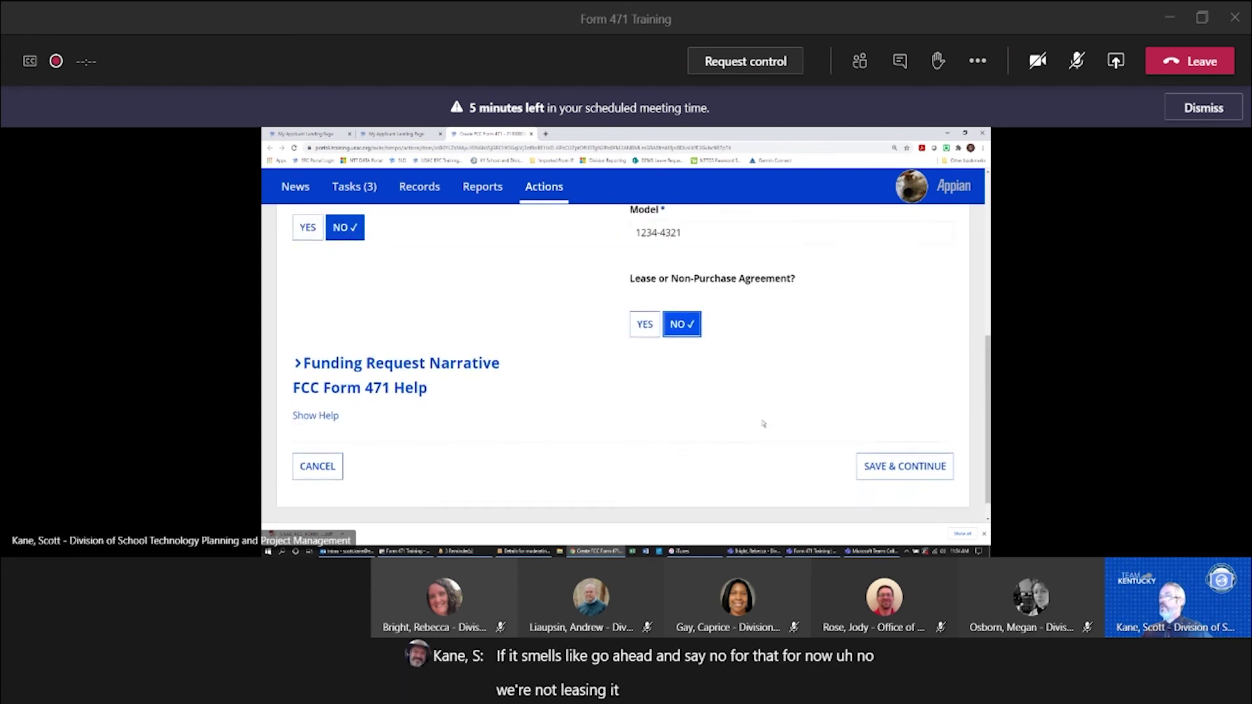
scroll(718, 392, down, 2)
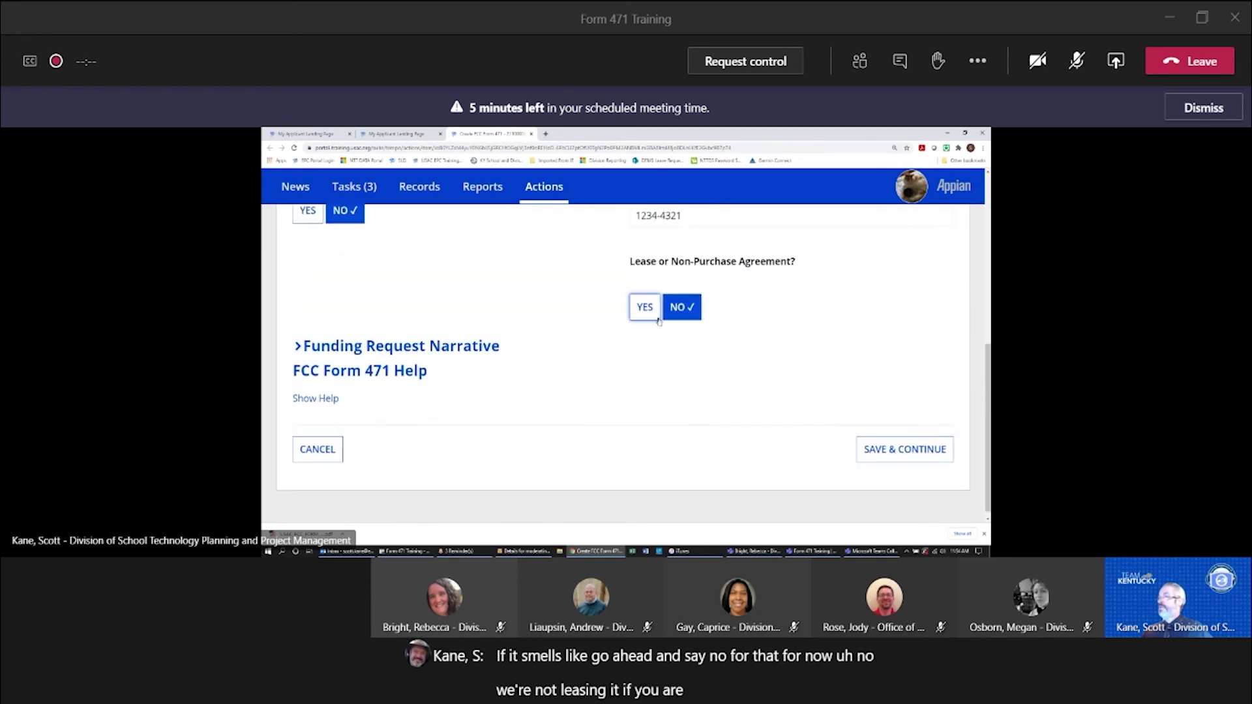
click(634, 307)
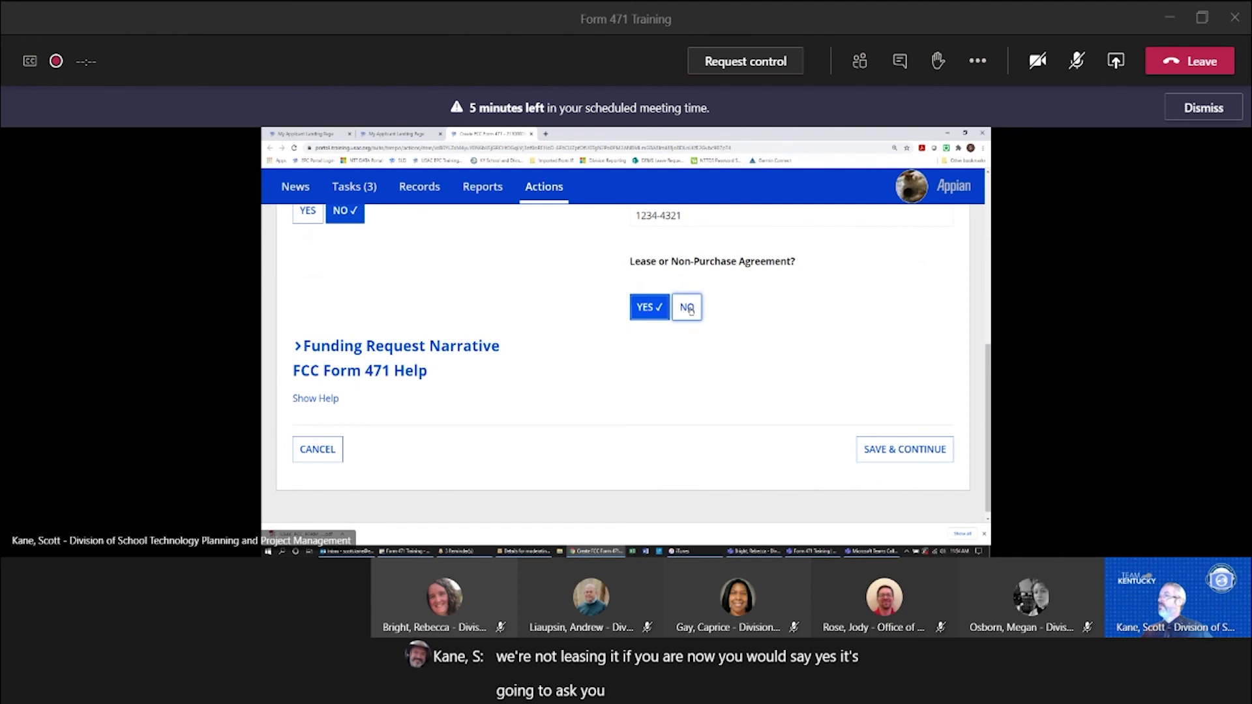
click(688, 308)
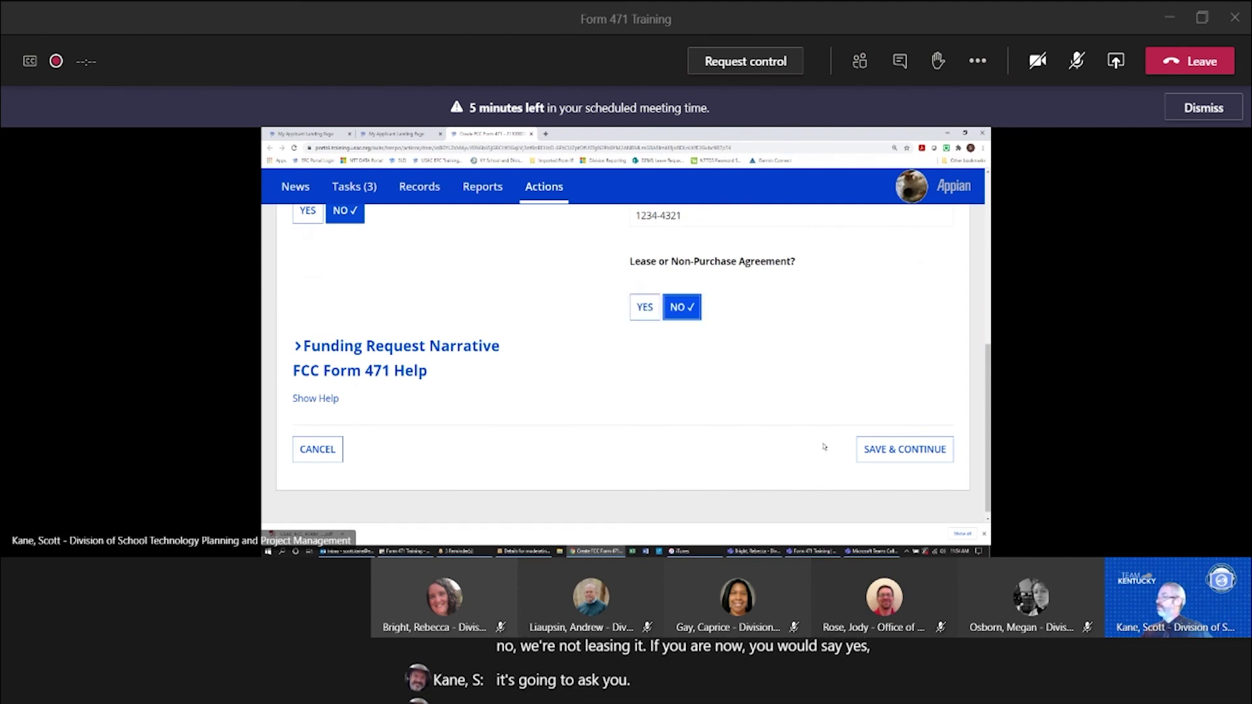
click(927, 451)
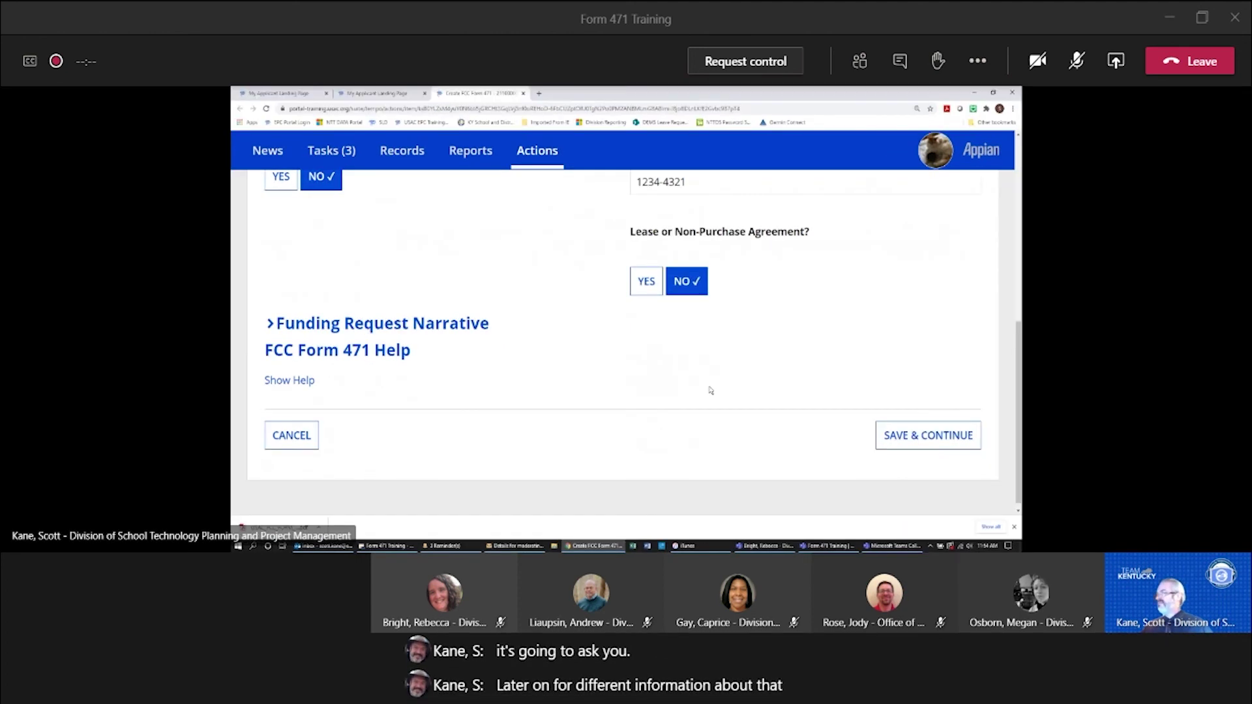
- Set the line item's monthly recurring unit cost, ineligible cost and monthly quantity to 0, with units Each
scroll(547, 369, down, 3)
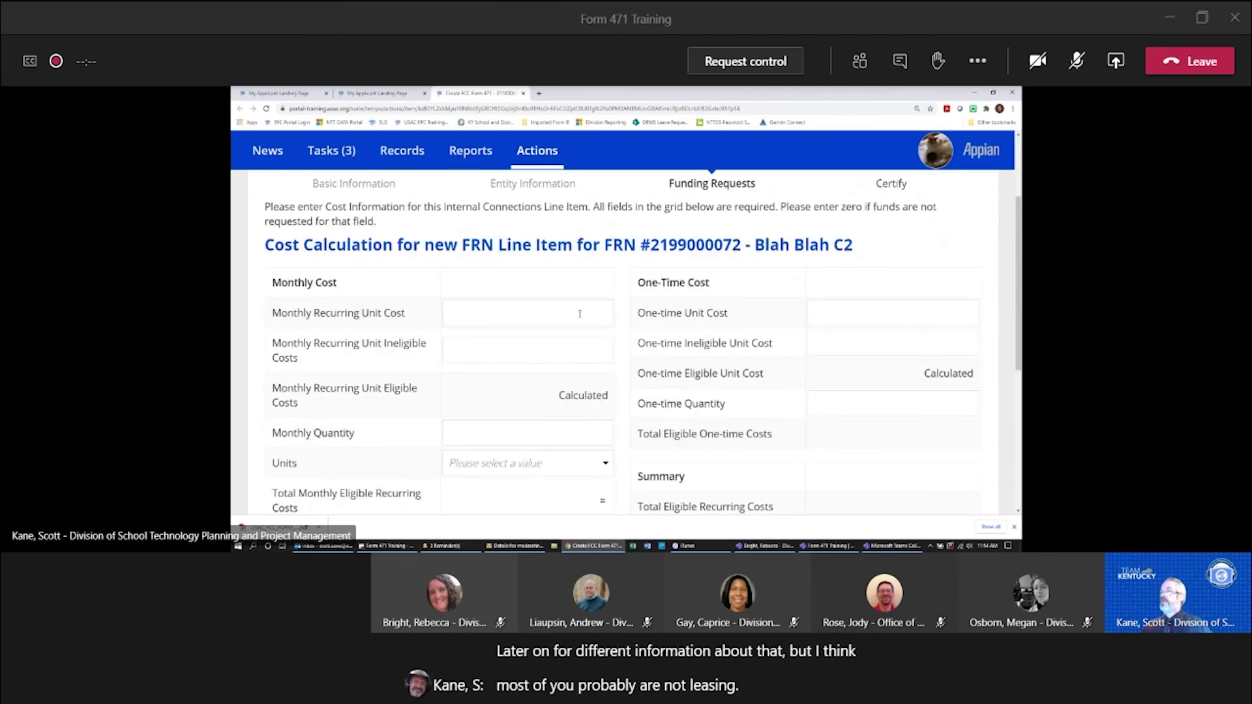
click(579, 314)
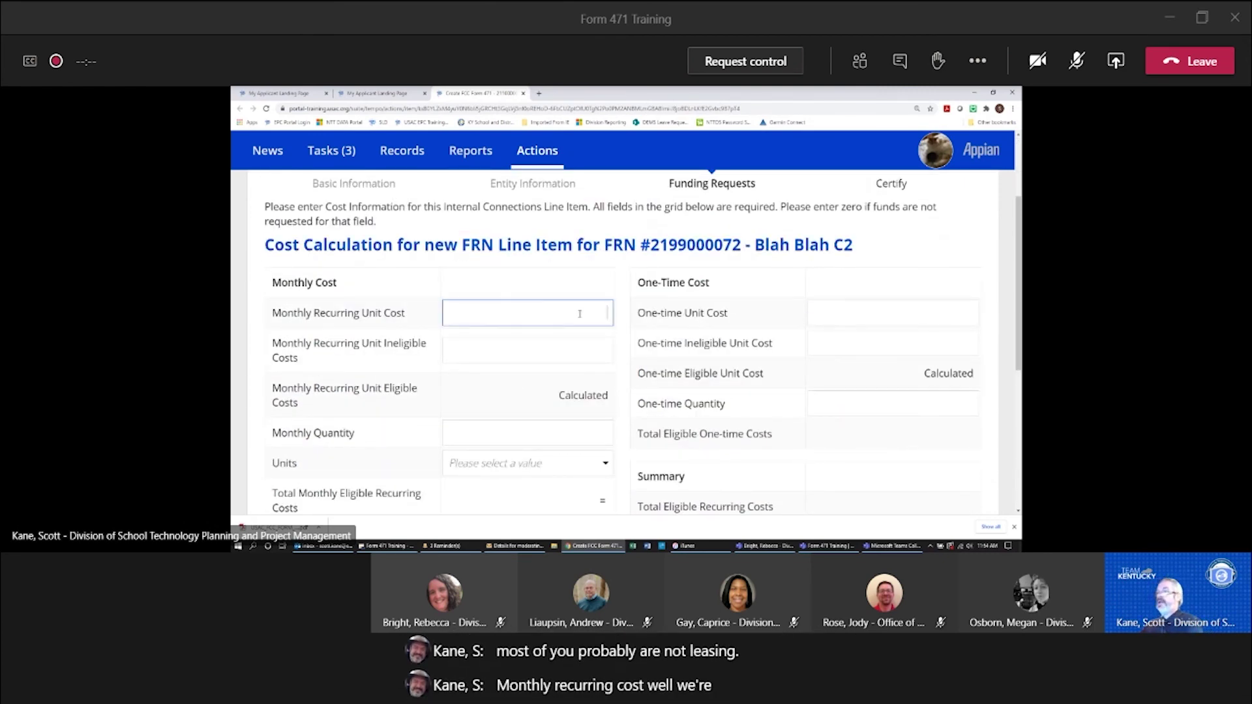
text(0)
click(606, 352)
text(0)
click(607, 433)
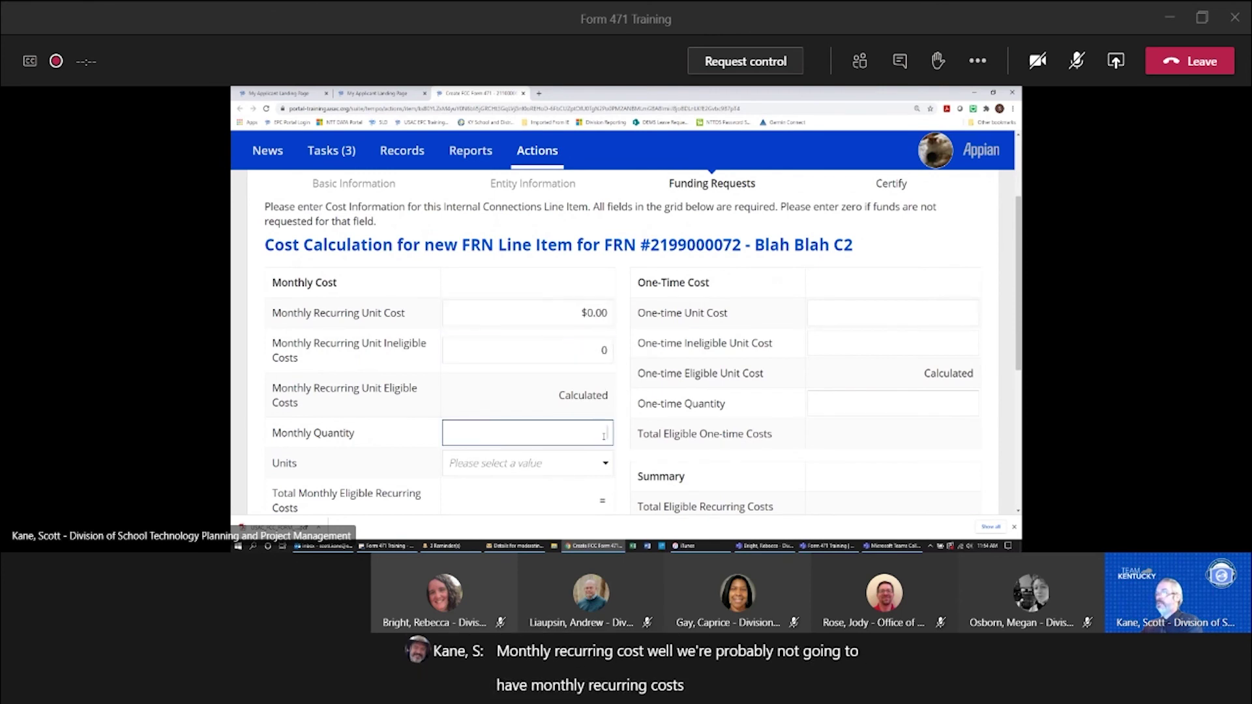
text(0)
scroll(635, 423, down, 2)
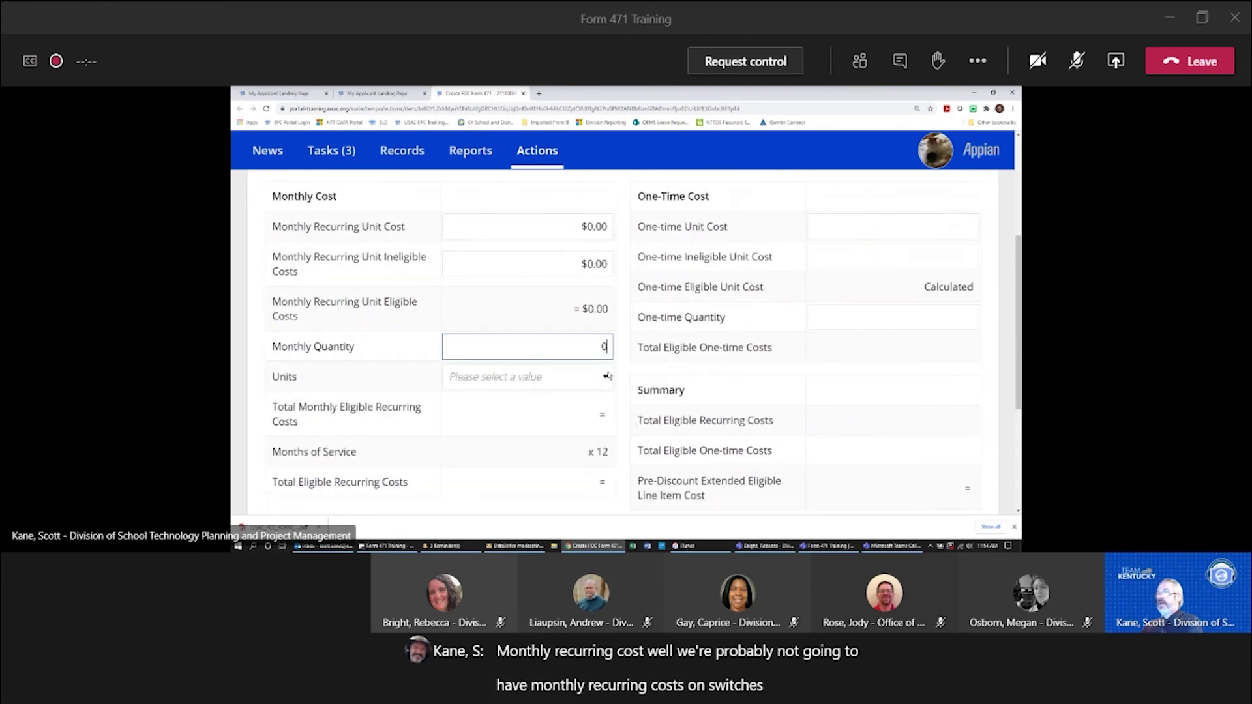
click(574, 377)
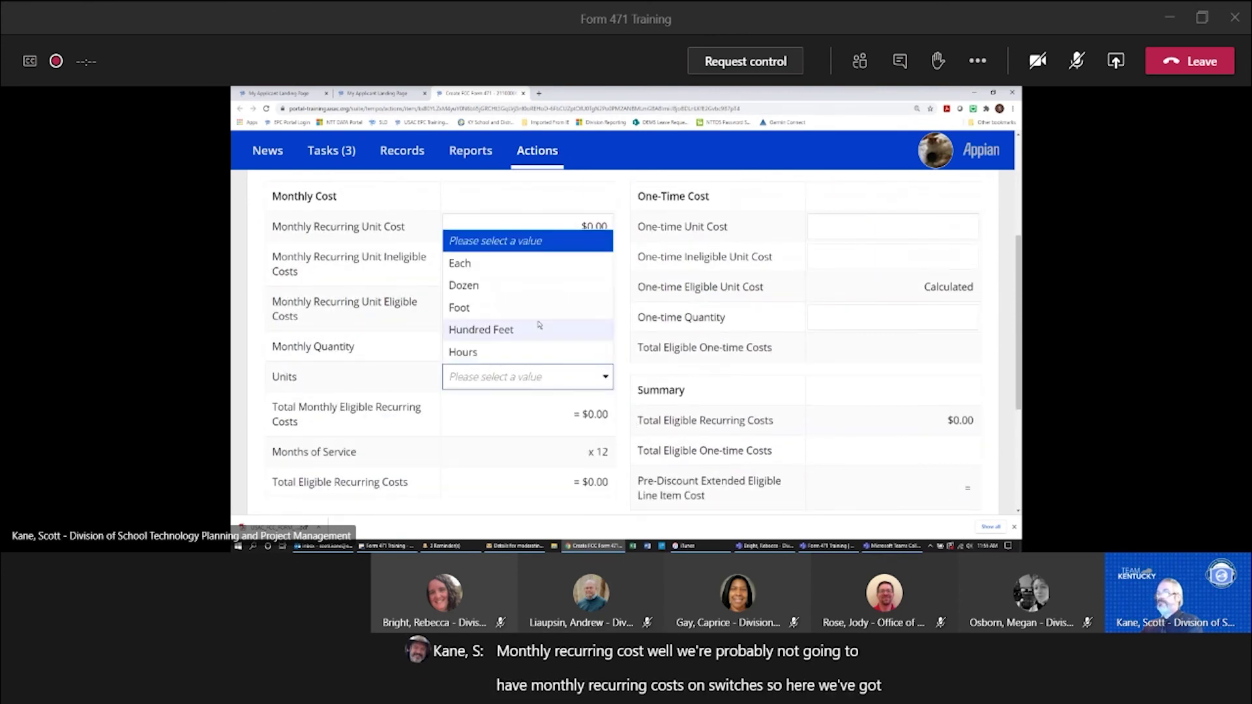
click(478, 265)
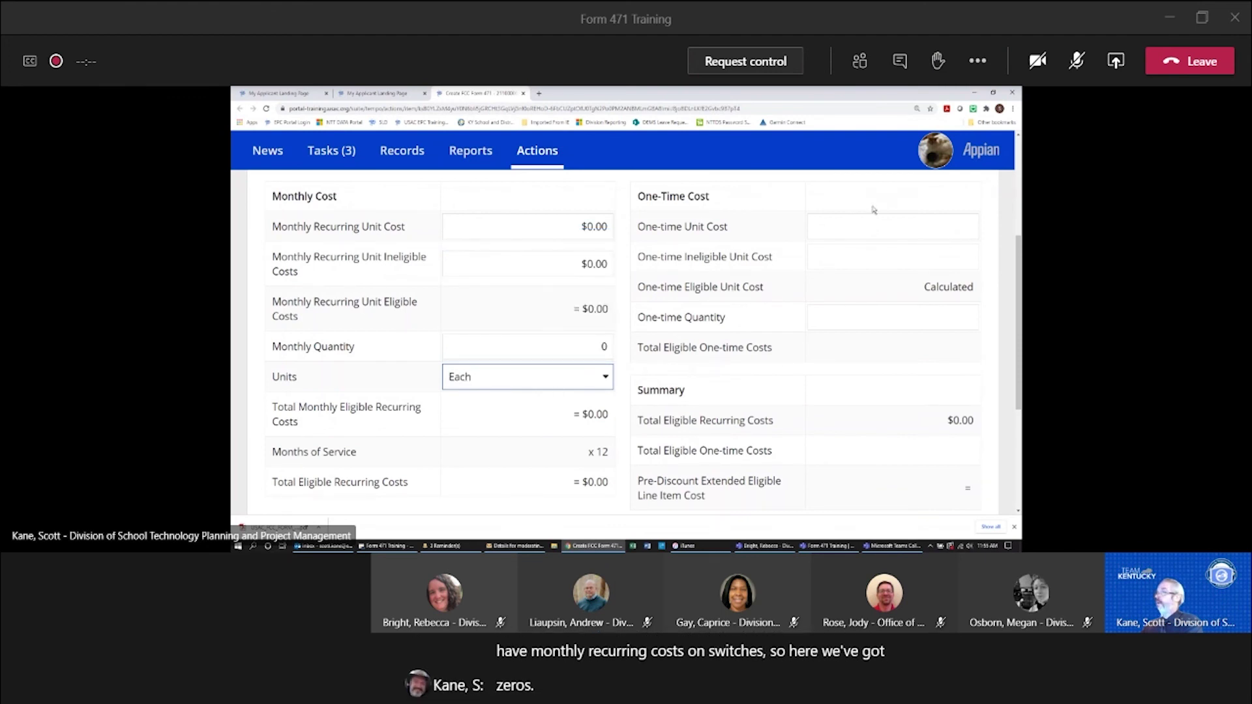
- Enter a one-time unit cost of $1,200 and a one-time ineligible unit cost of $24 for the switch
click(893, 228)
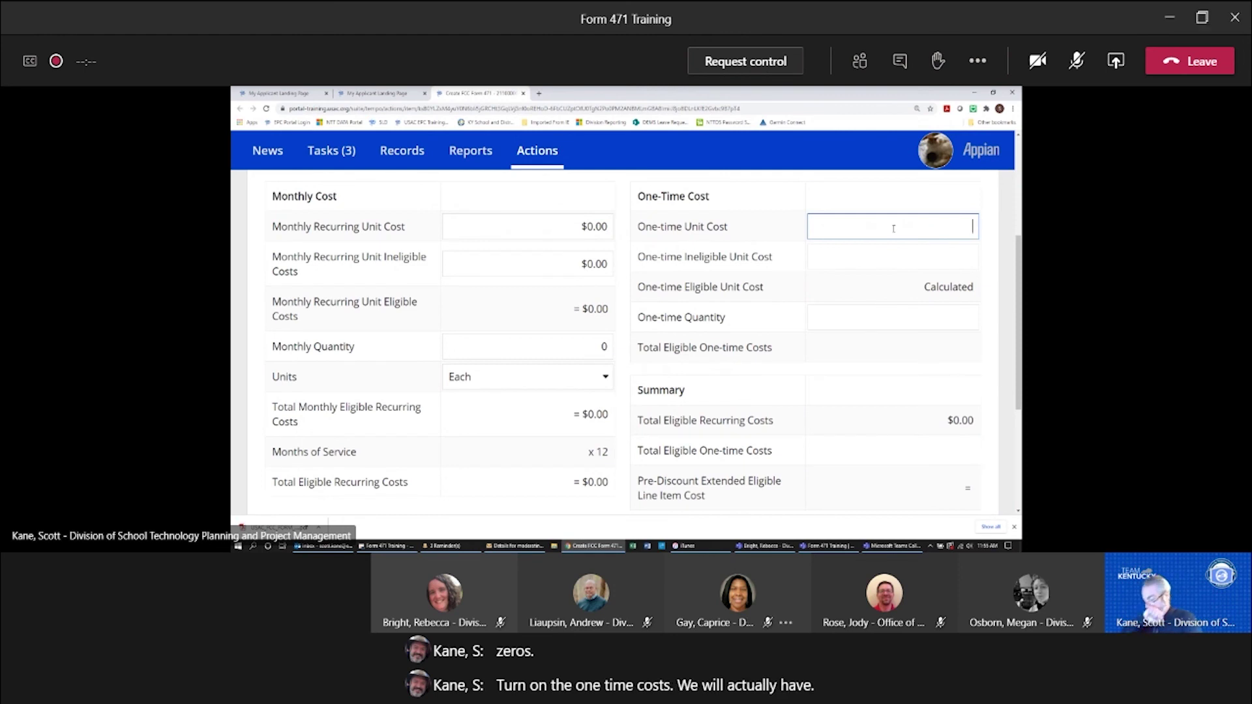
text(1200)
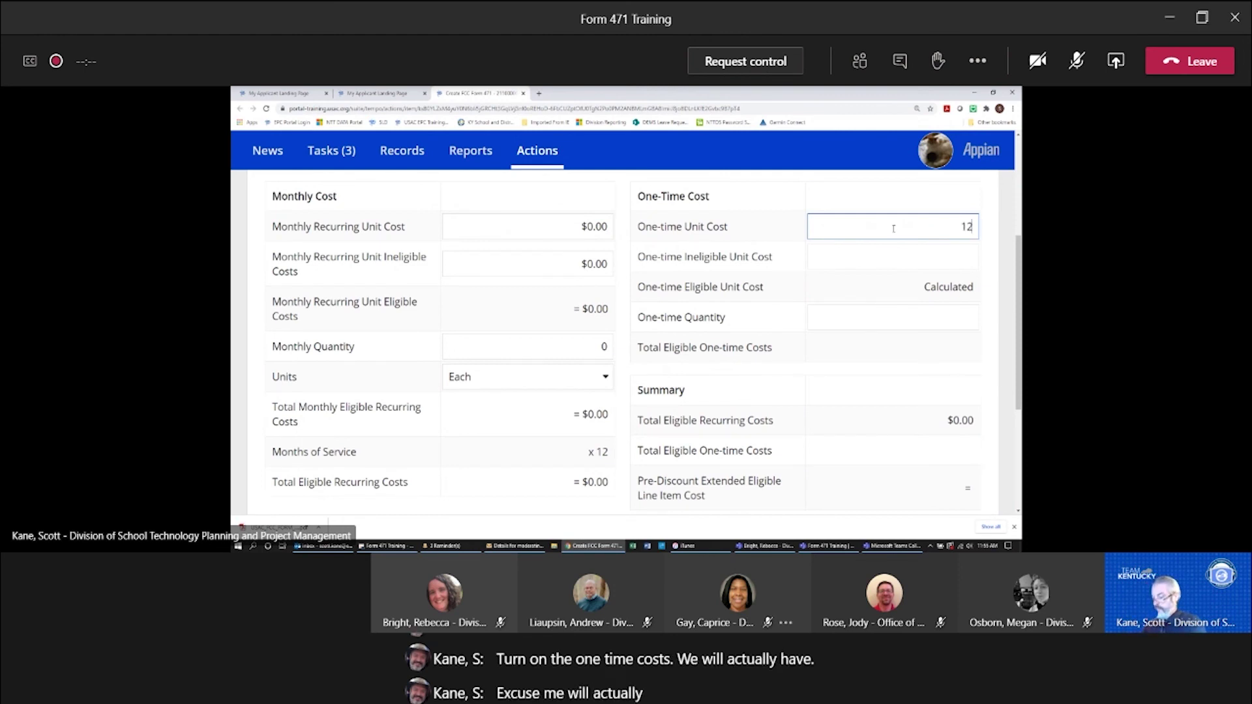
click(962, 254)
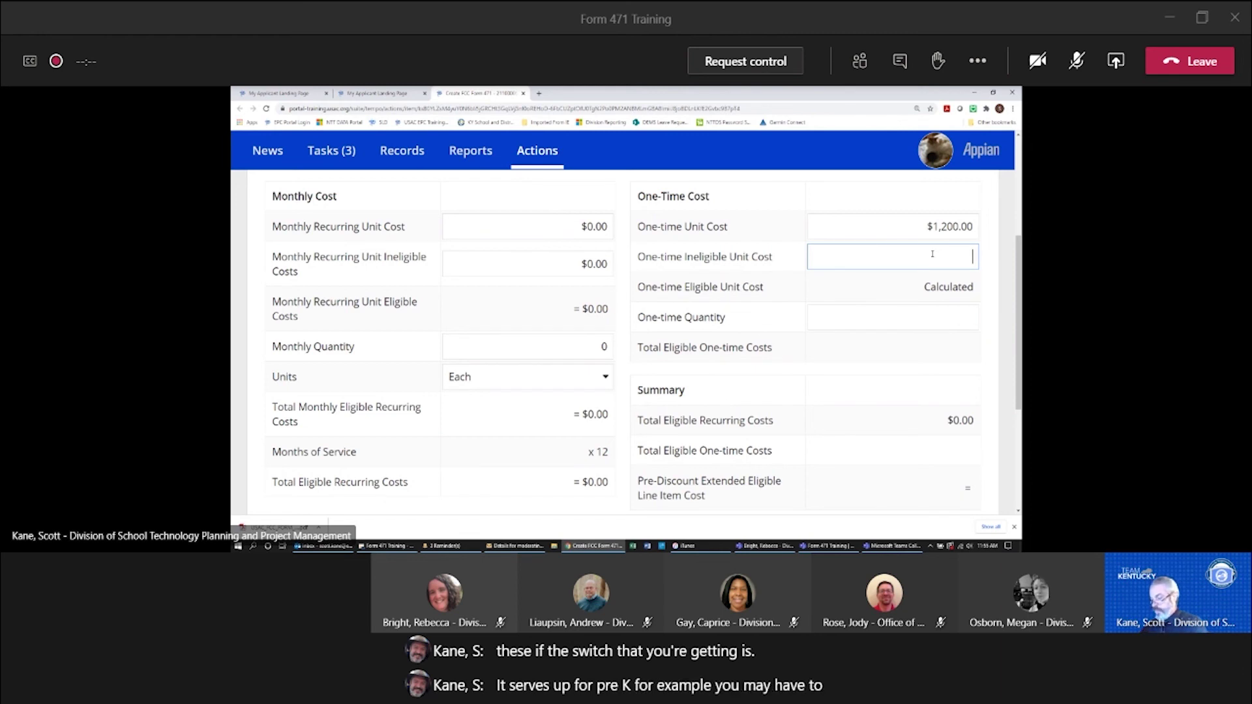
text(15)
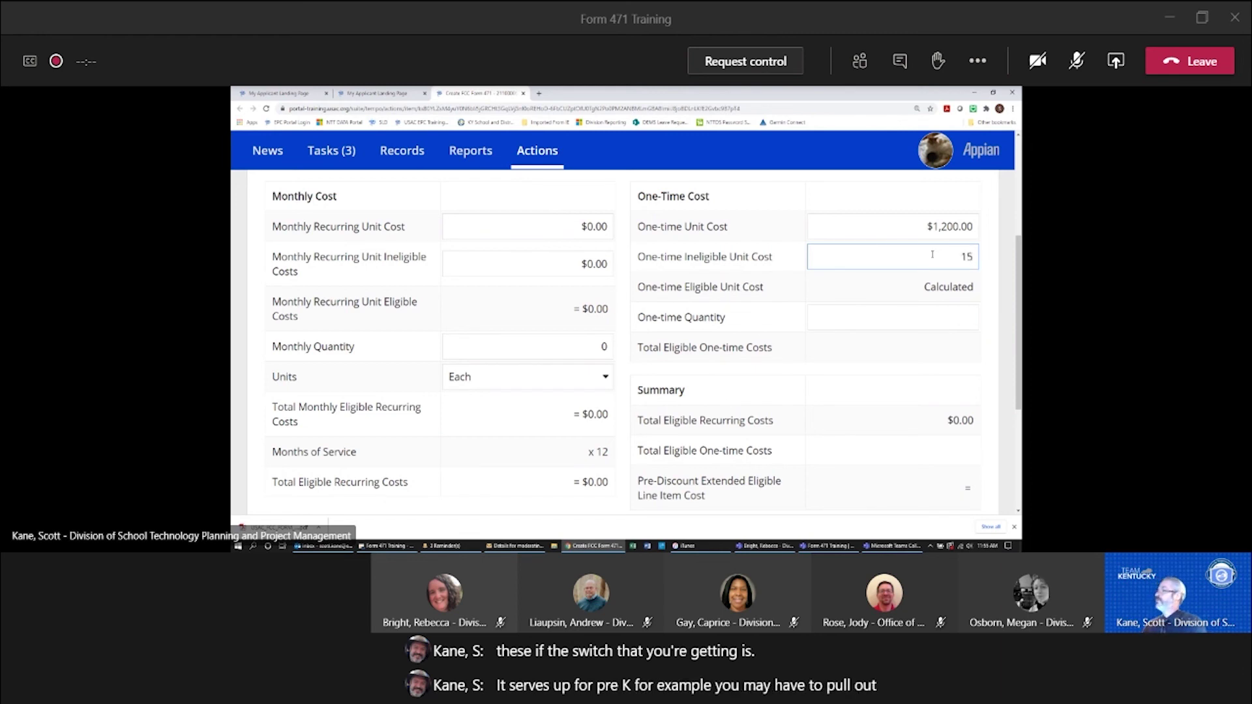
key(BackSpace)
text(2)
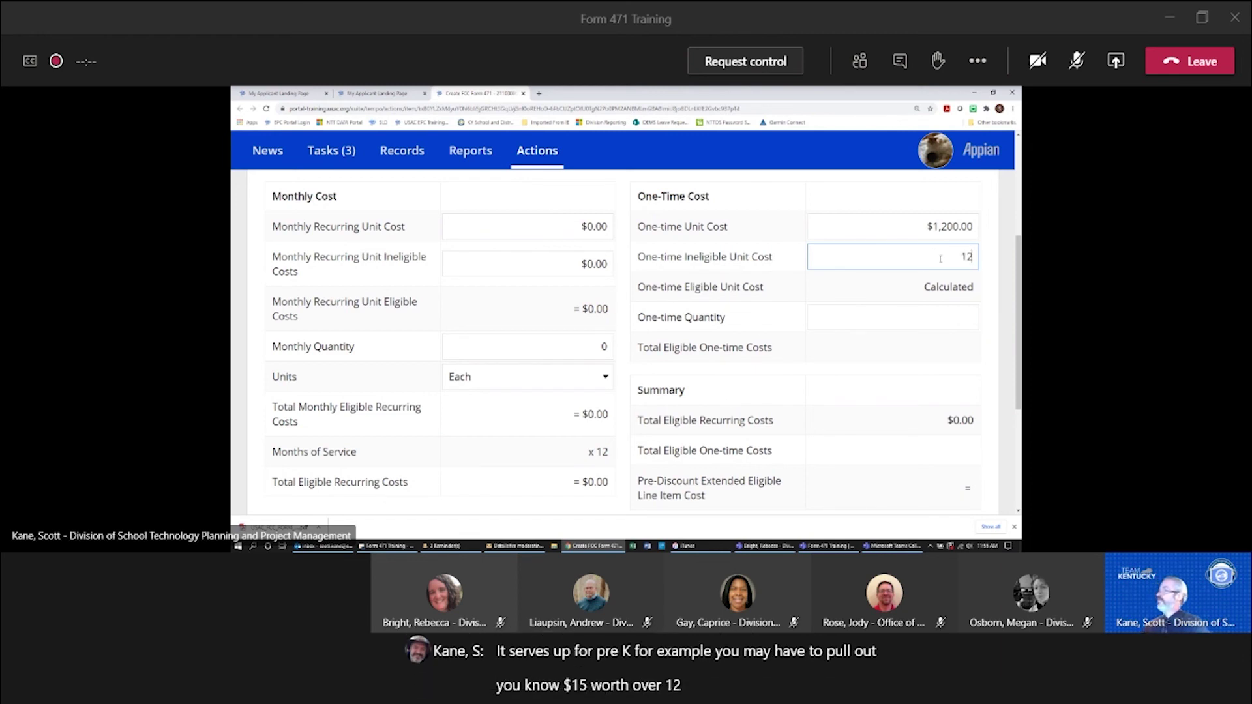
drag(968, 258, 959, 258)
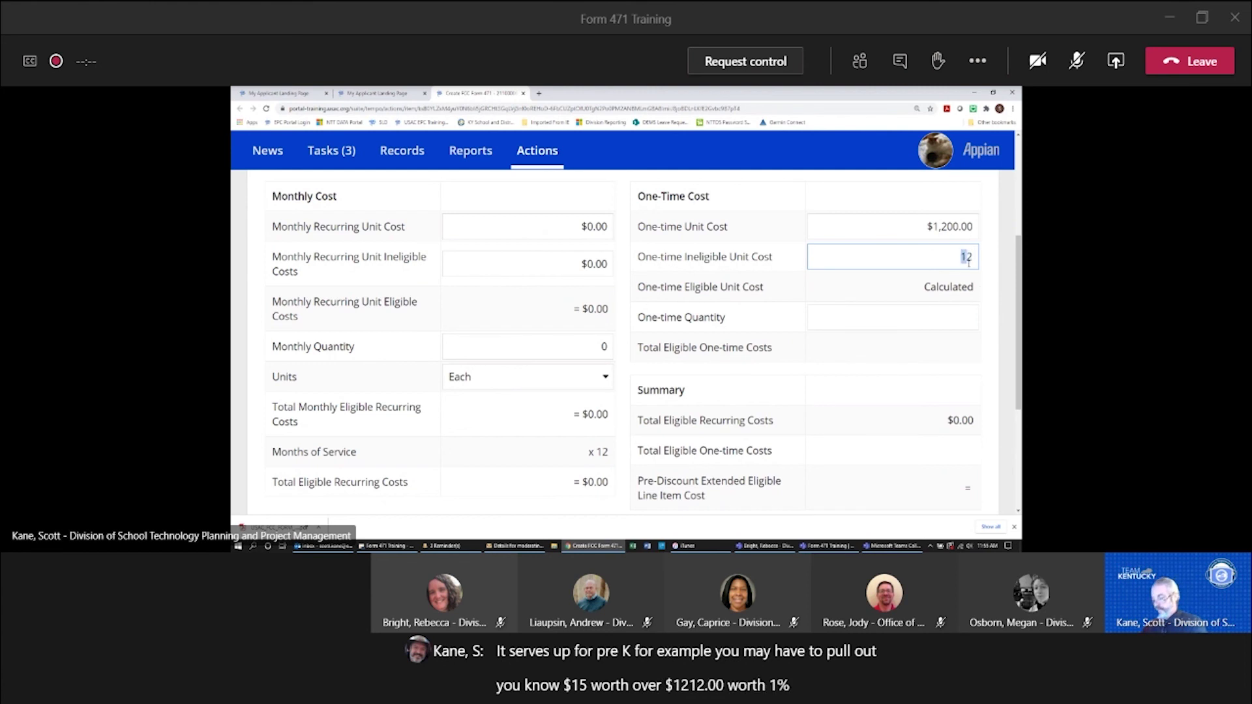
text(24)
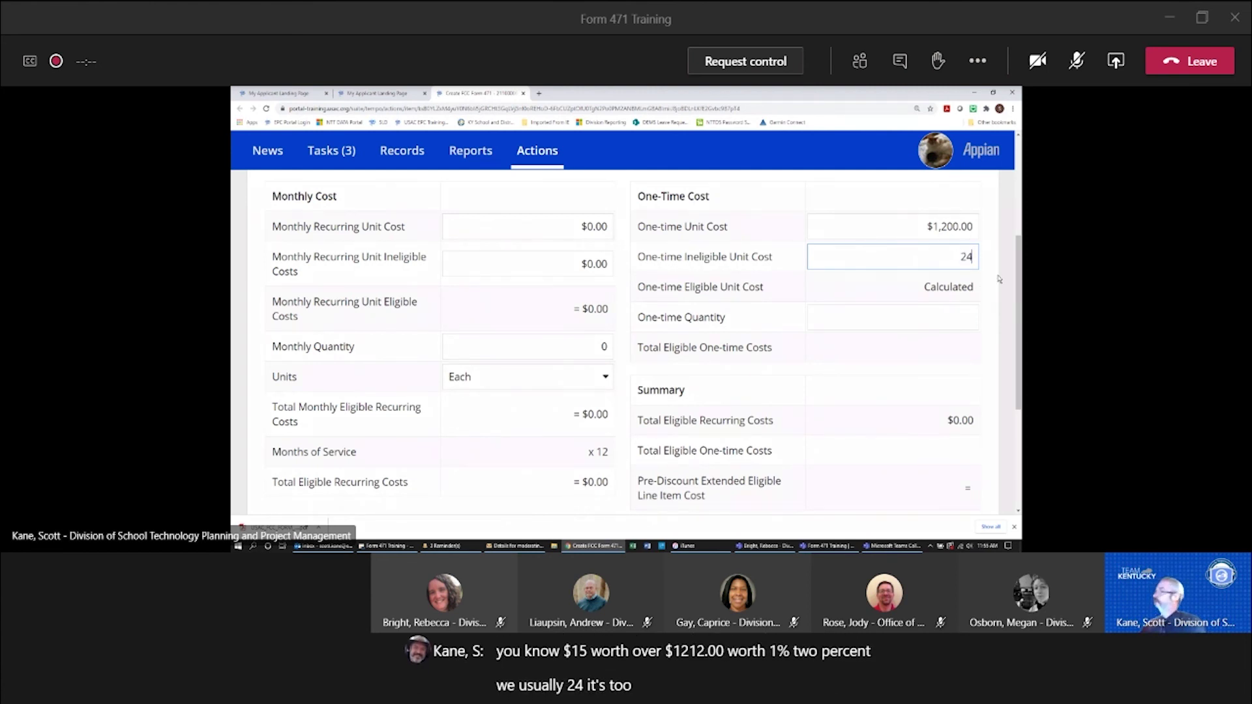
click(998, 279)
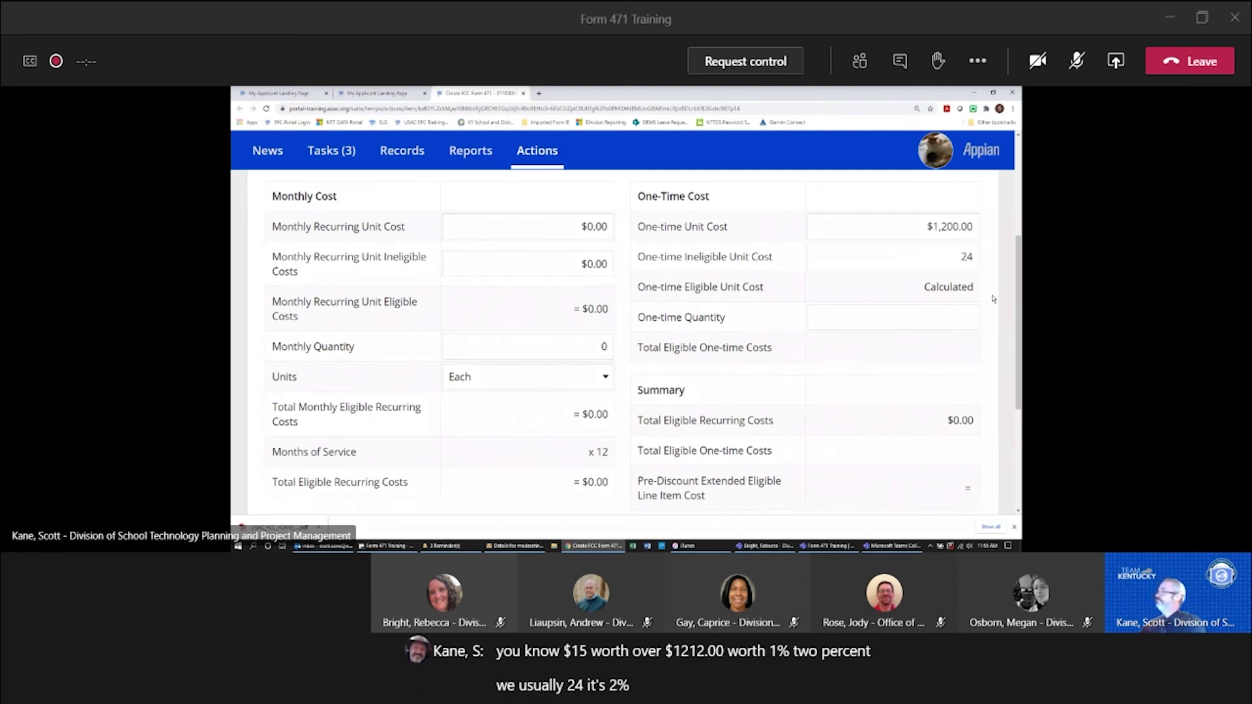
- Set the switch's one-time quantity to 1 and save the line item's cost calculation
click(941, 324)
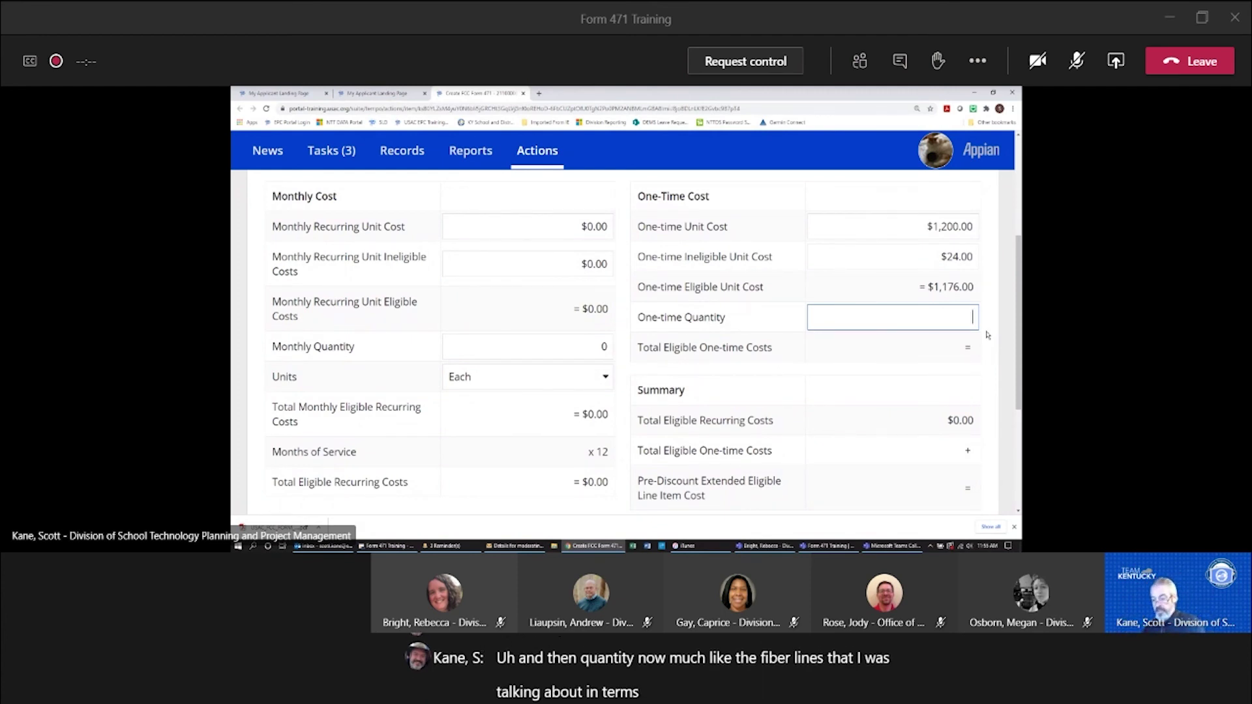
text(1)
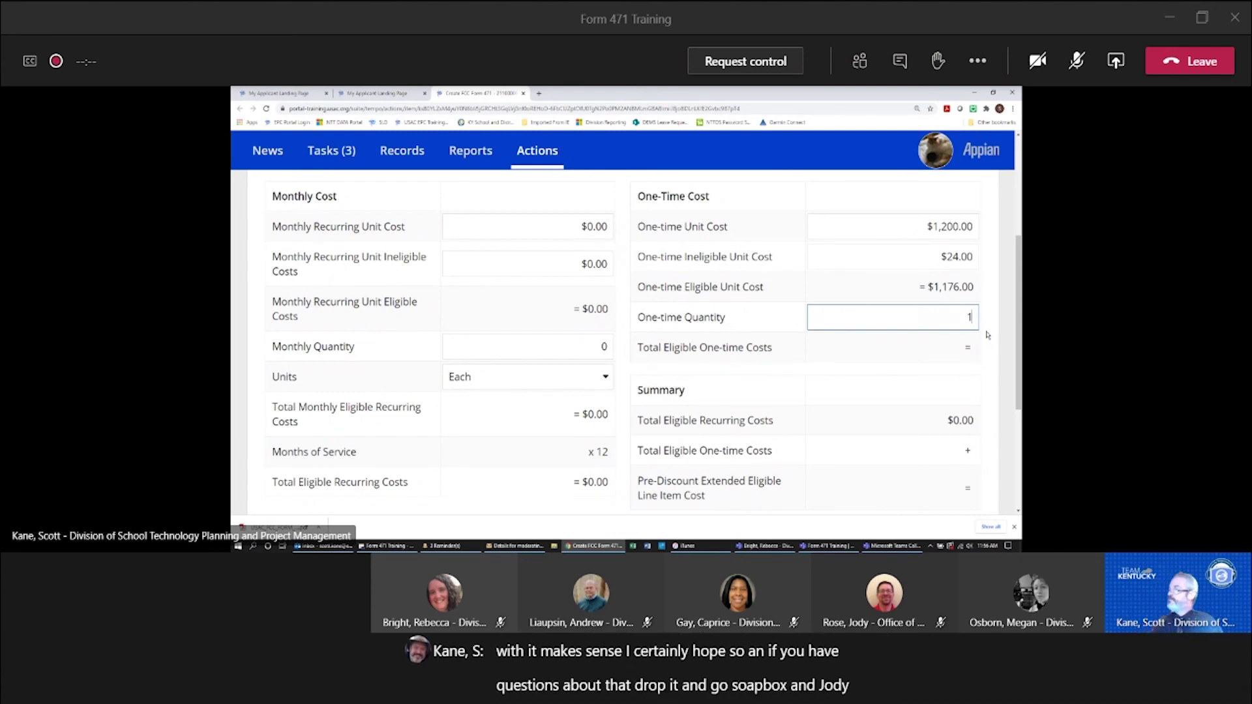
click(986, 332)
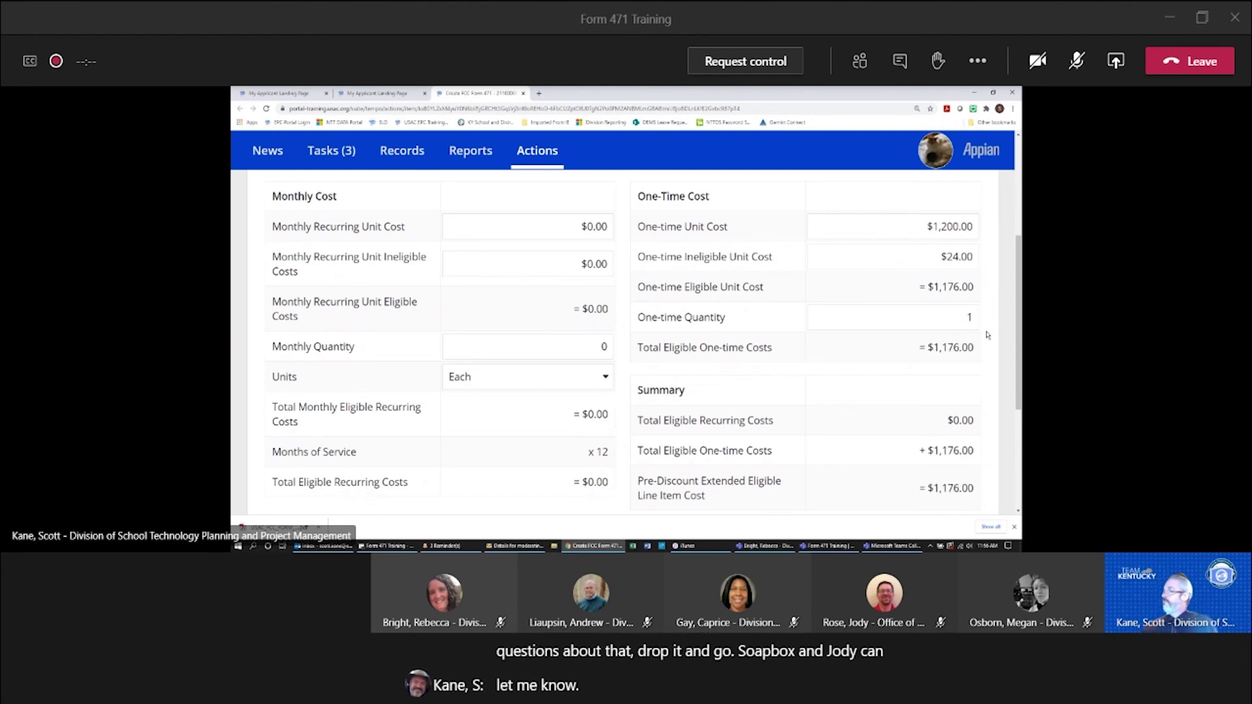
scroll(987, 334, down, 1)
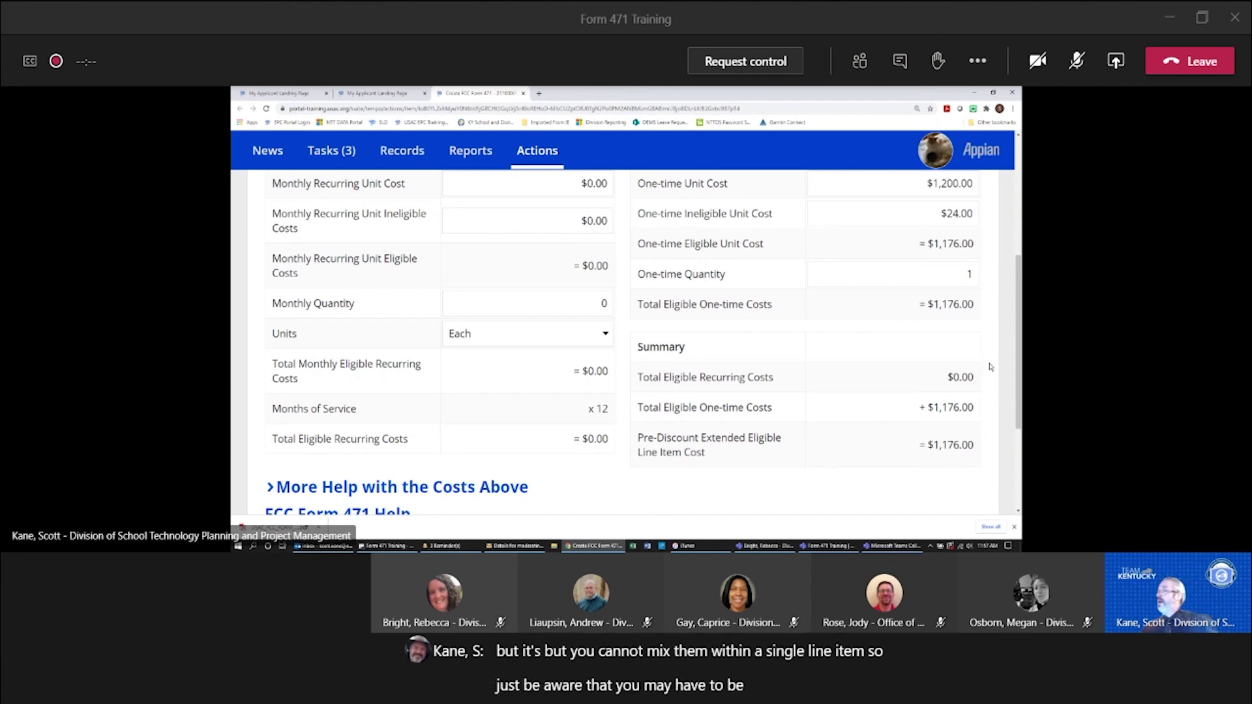
scroll(990, 367, up, 3)
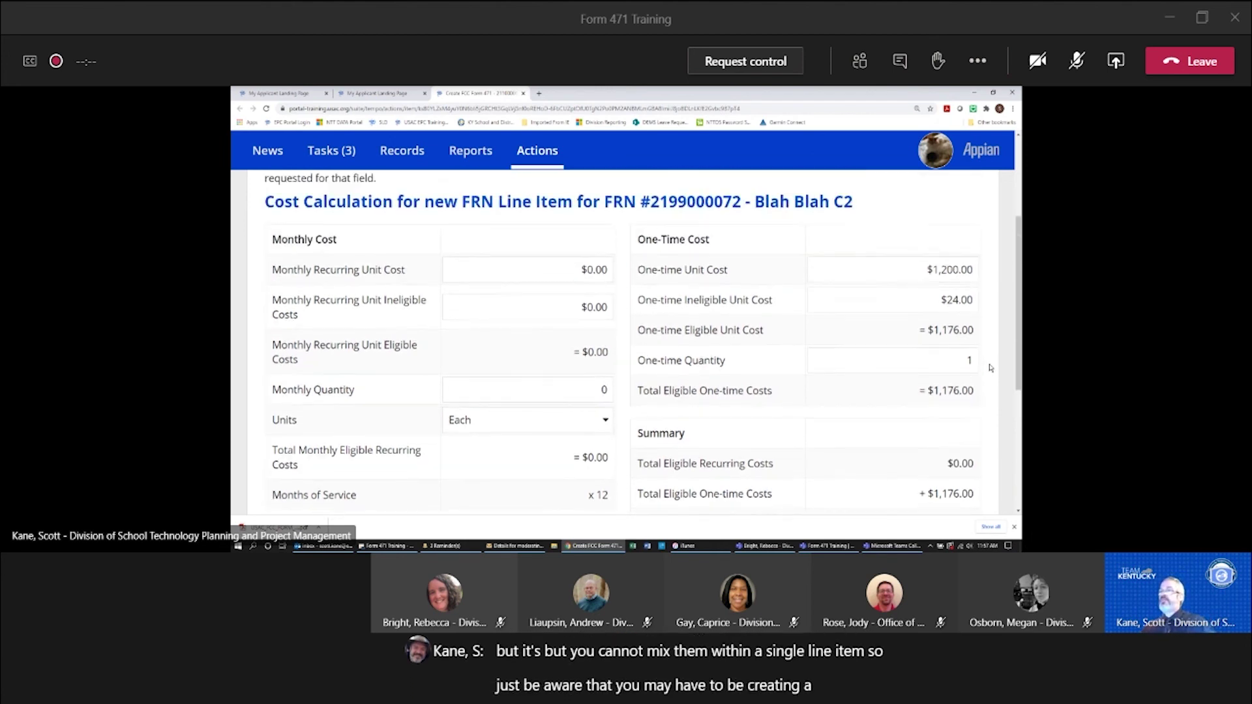
scroll(990, 367, down, 5)
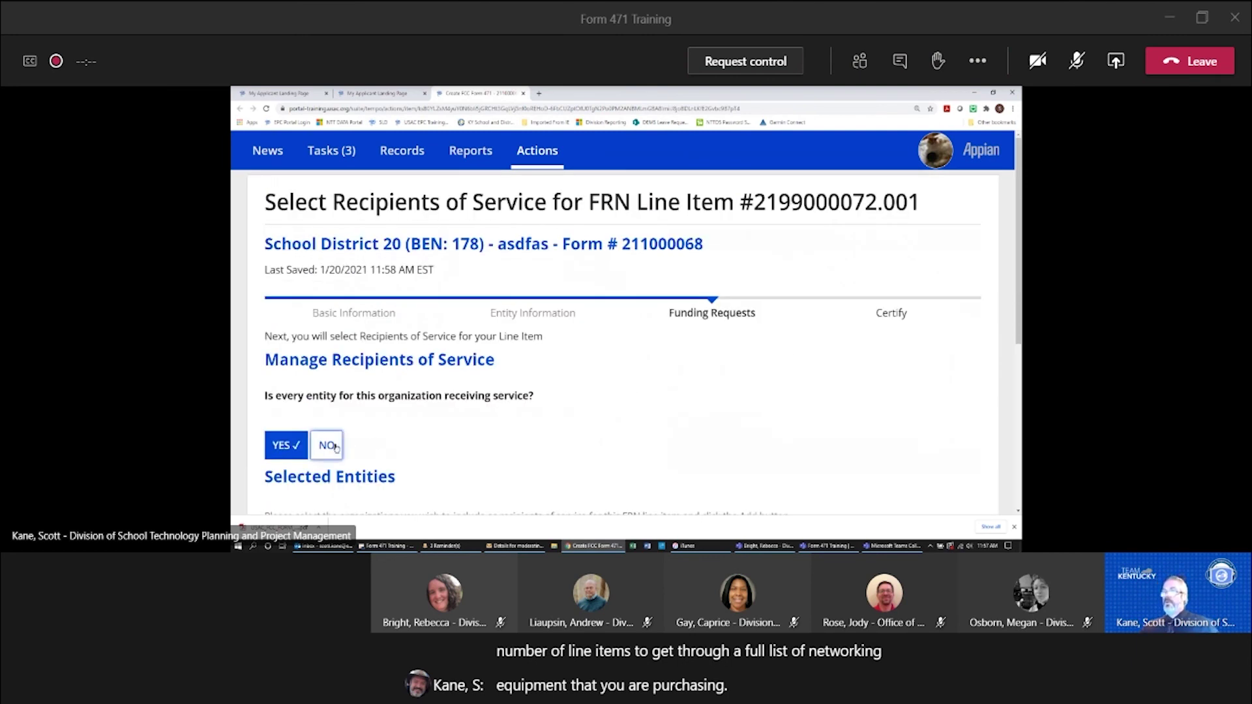
- Answer No to every entity receiving service, add School District 20 School A as the recipient, and continue to the line item list
click(336, 447)
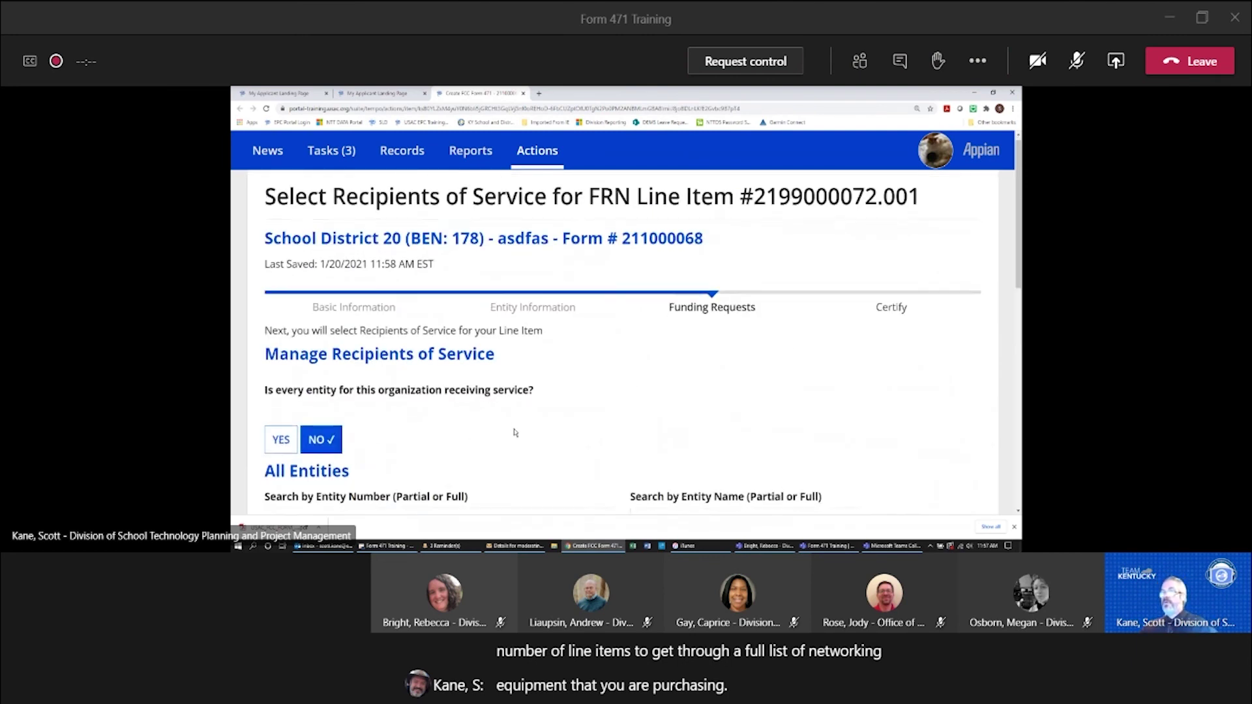
scroll(360, 420, down, 3)
click(381, 482)
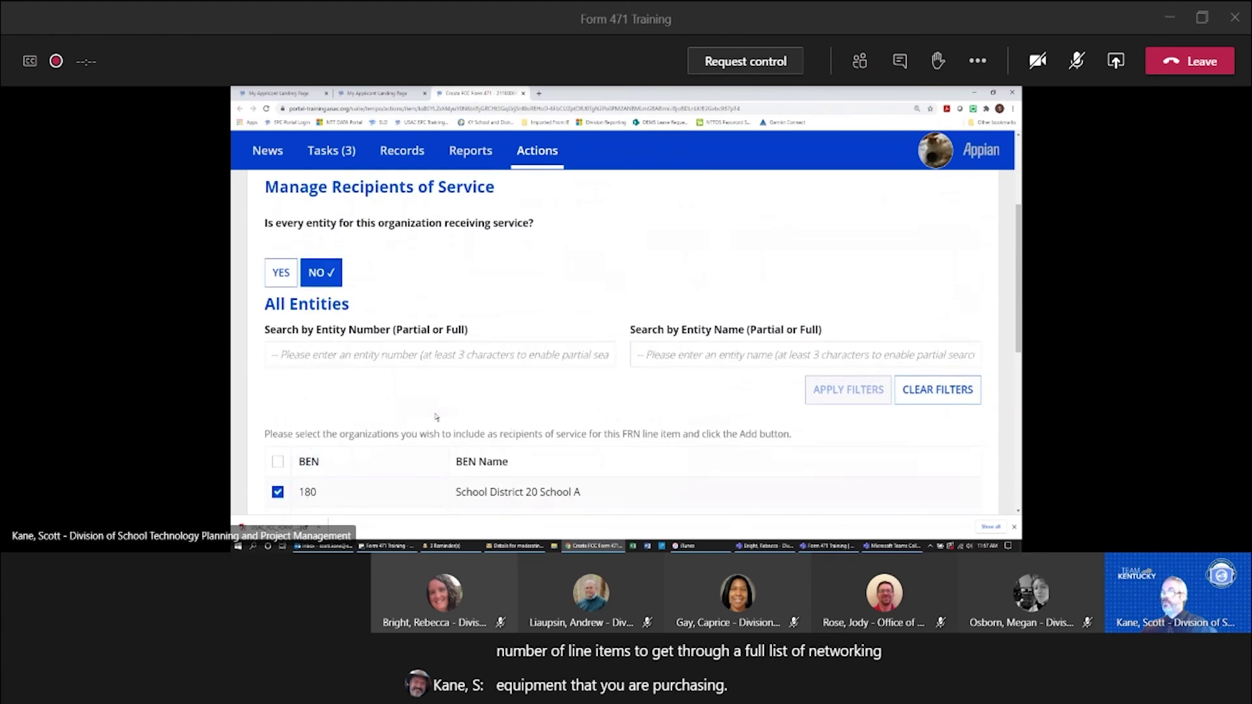
scroll(676, 439, down, 5)
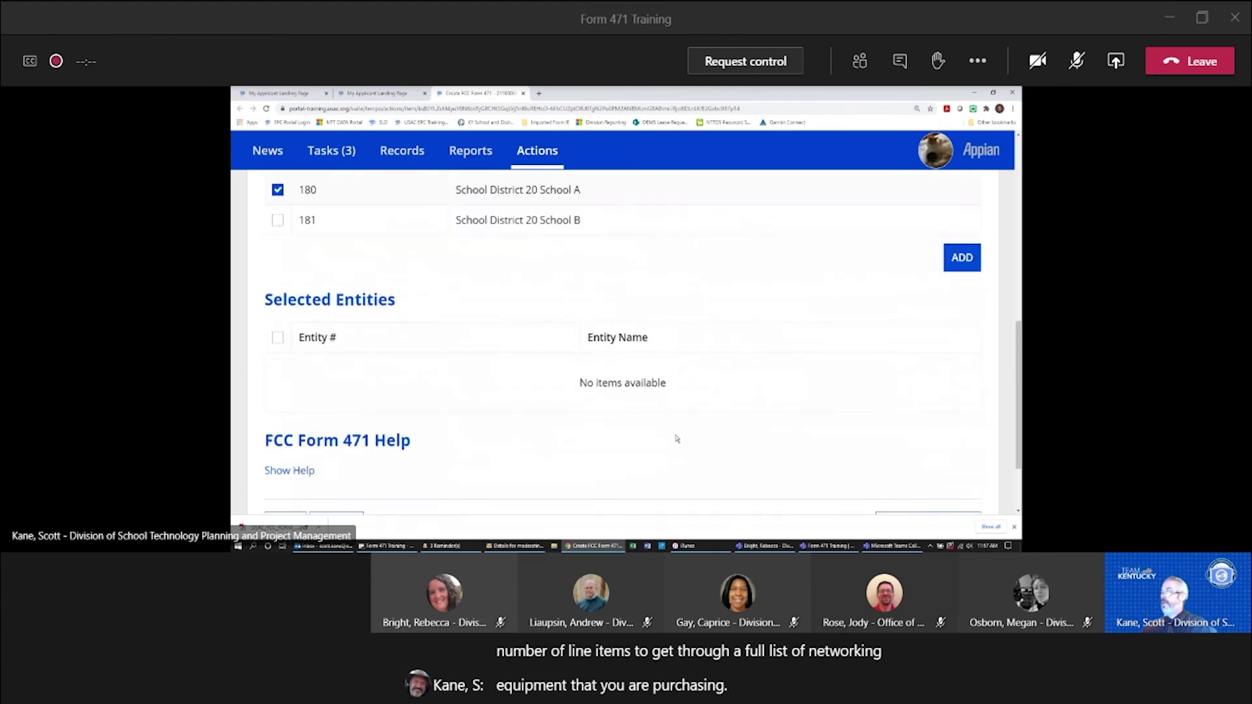
click(960, 253)
scroll(946, 438, down, 3)
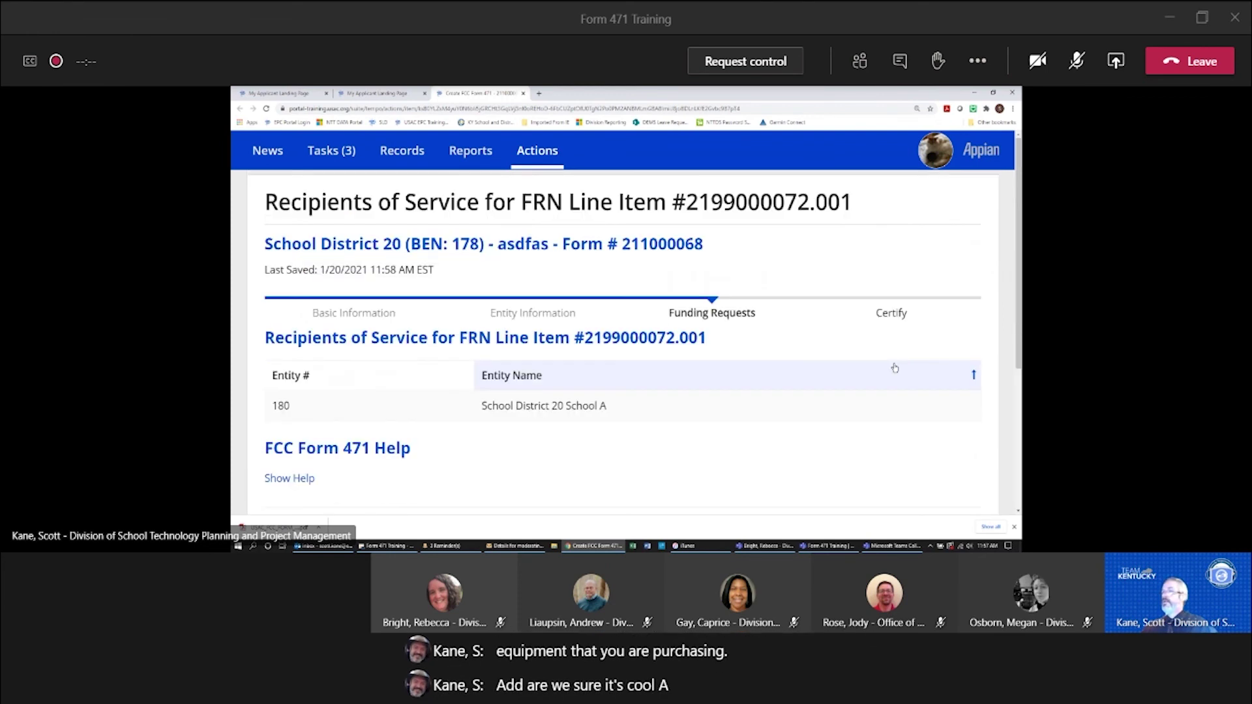
scroll(893, 364, down, 3)
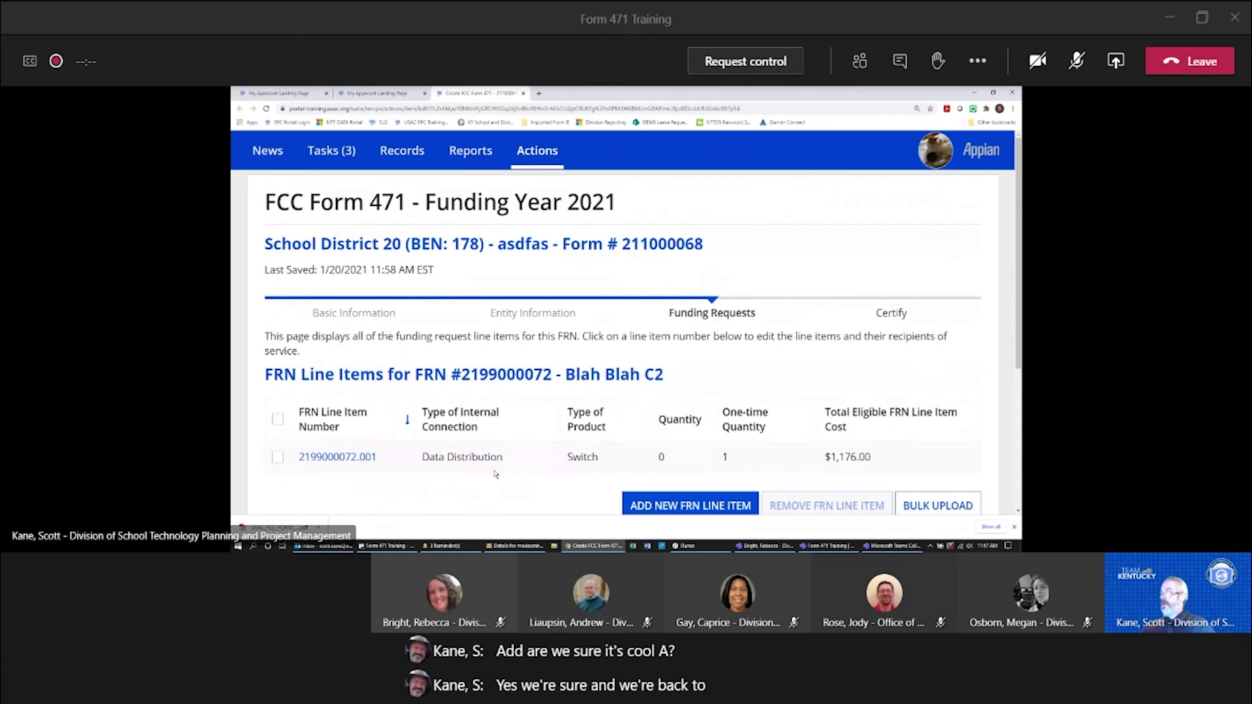
- Add a new FRN line item with connection type Wireless Data Distribution and product type Access Point
scroll(495, 476, down, 1)
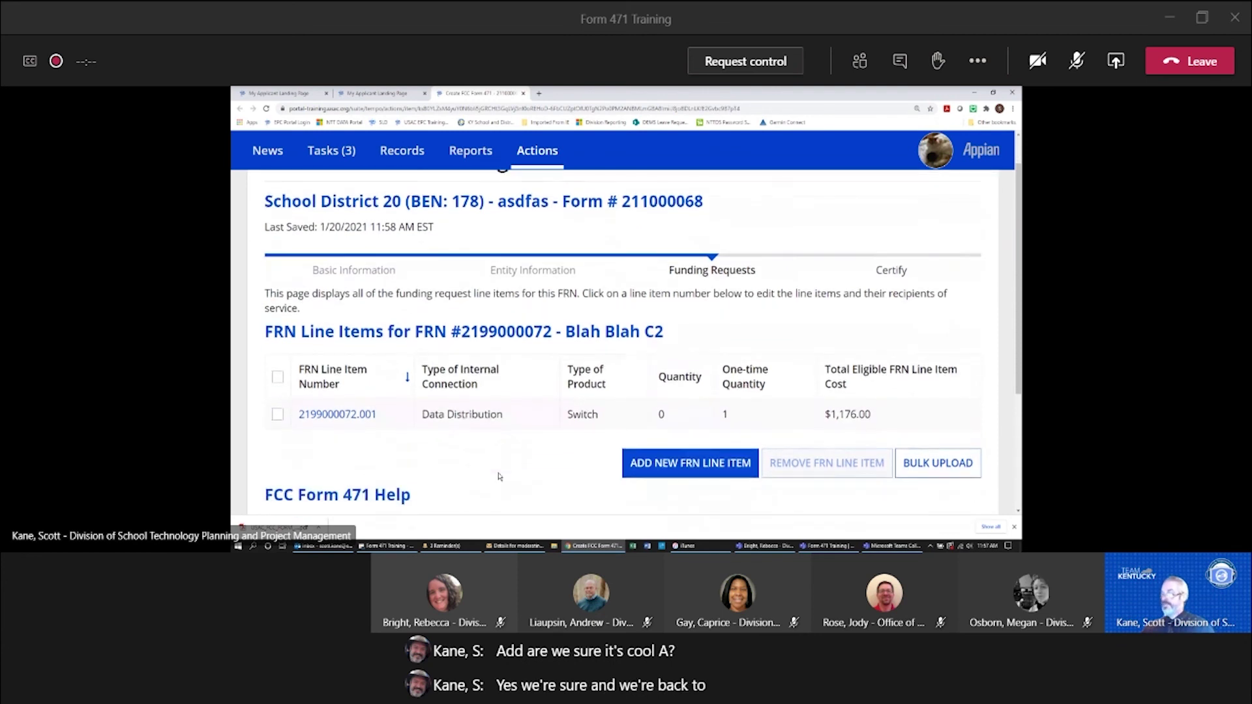
click(704, 465)
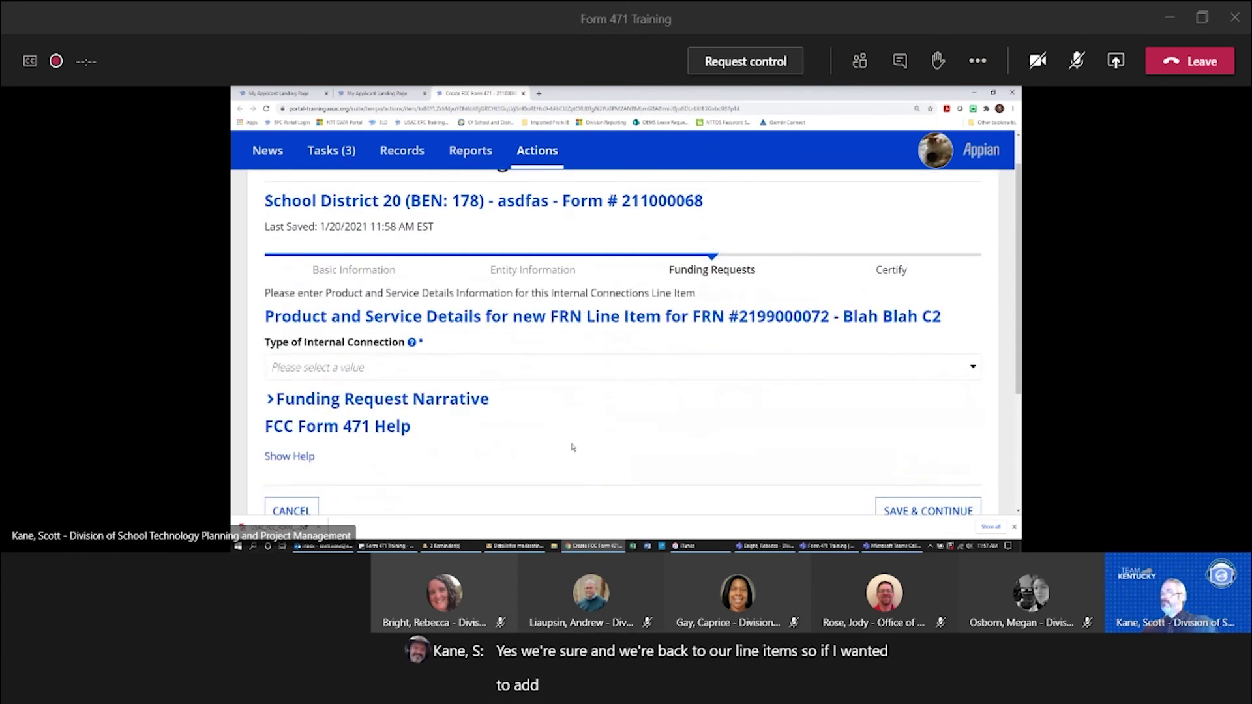
click(488, 368)
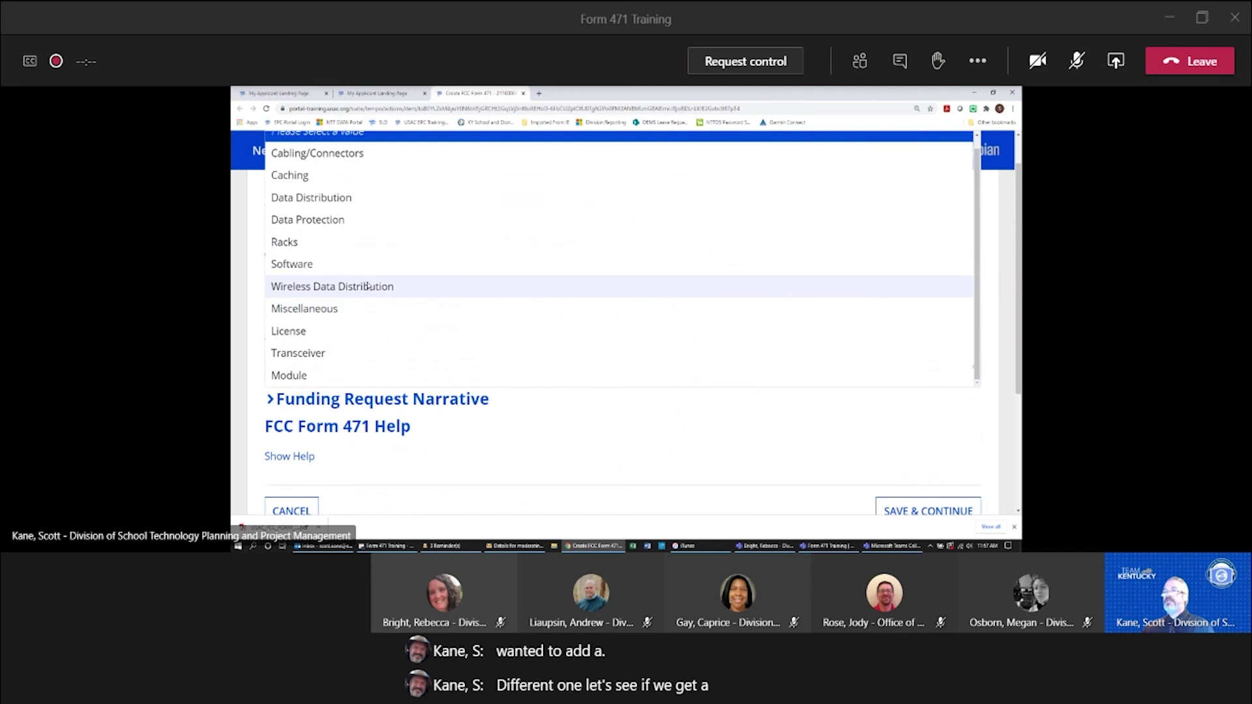
click(368, 286)
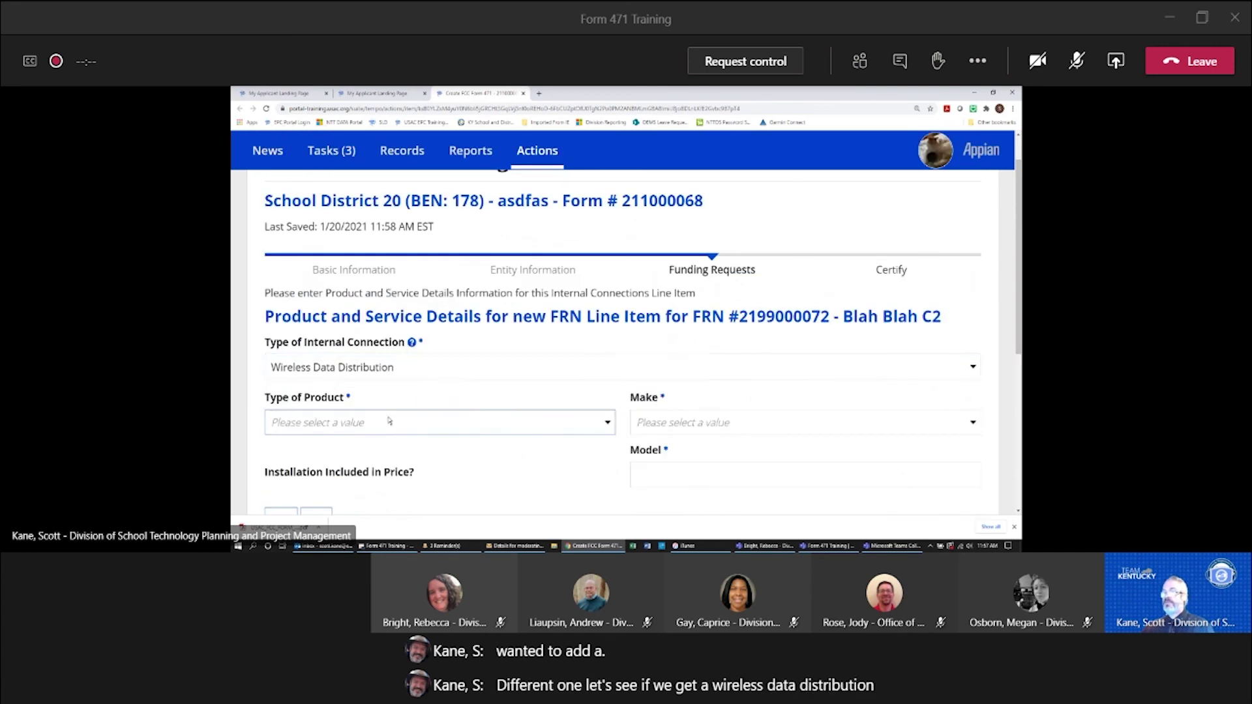
click(390, 421)
click(587, 330)
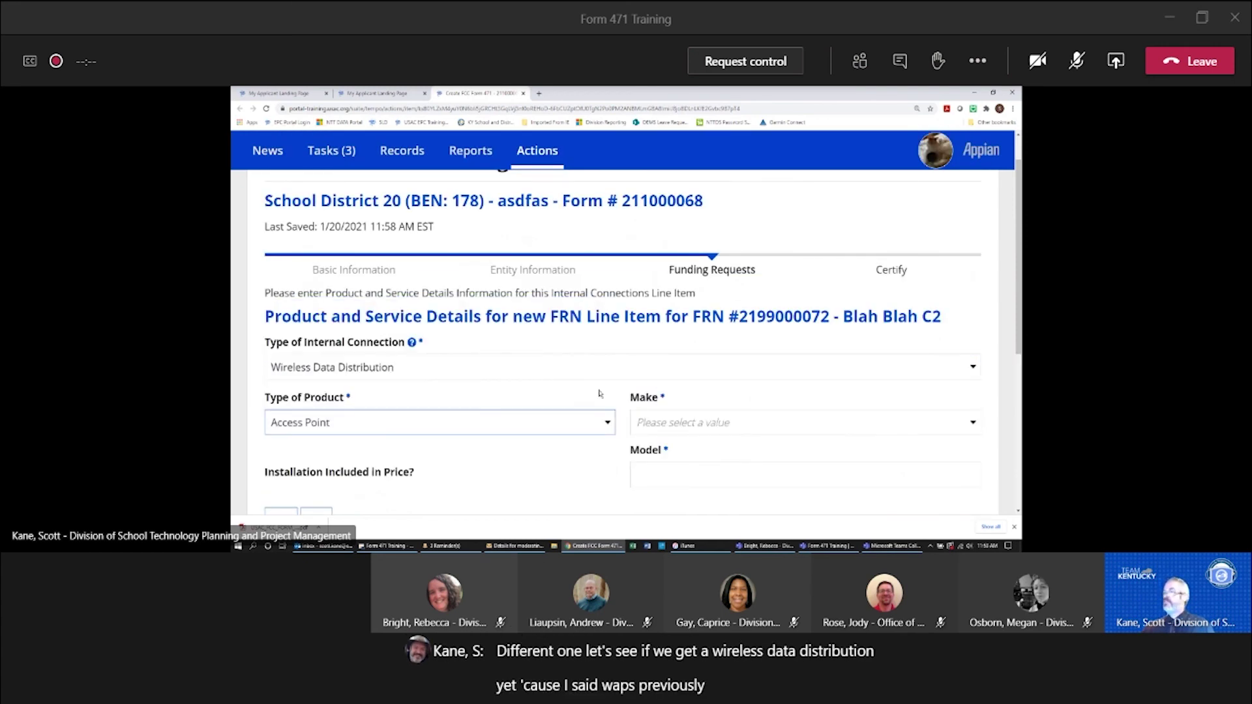
- Set the access point's make to Other and enter Bob's as the custom make
click(964, 432)
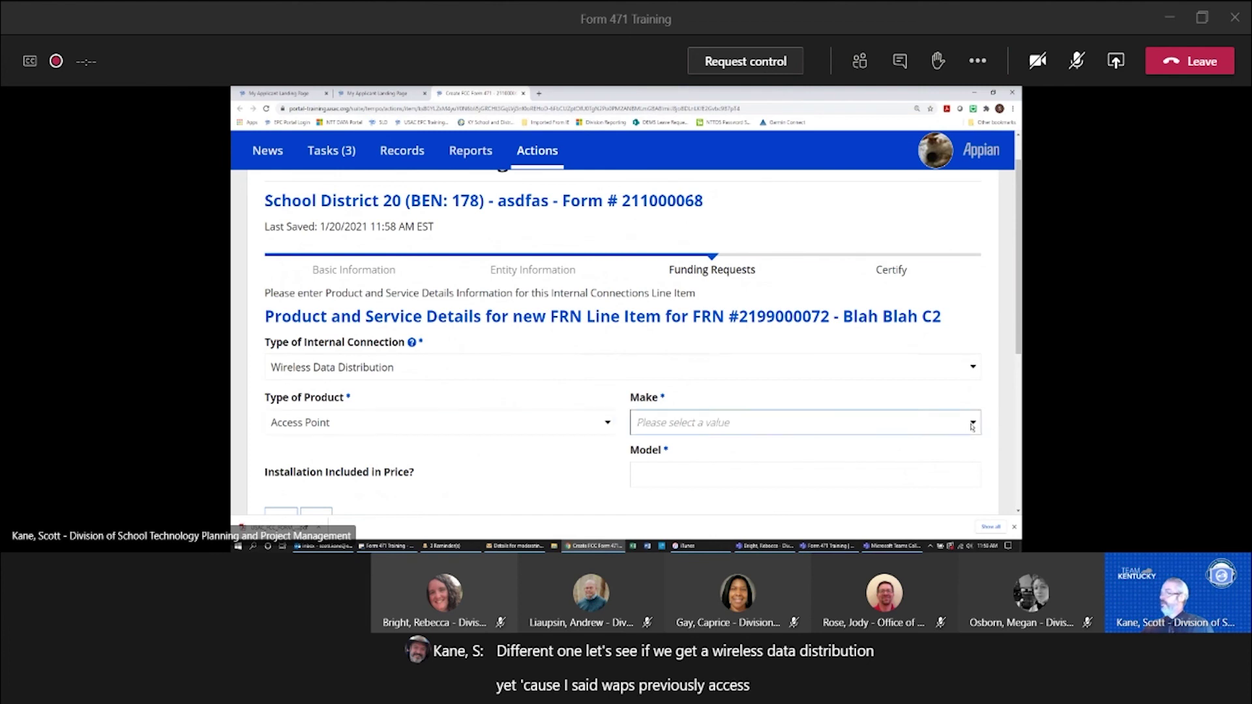
scroll(749, 354, down, 4)
scroll(749, 355, down, 18)
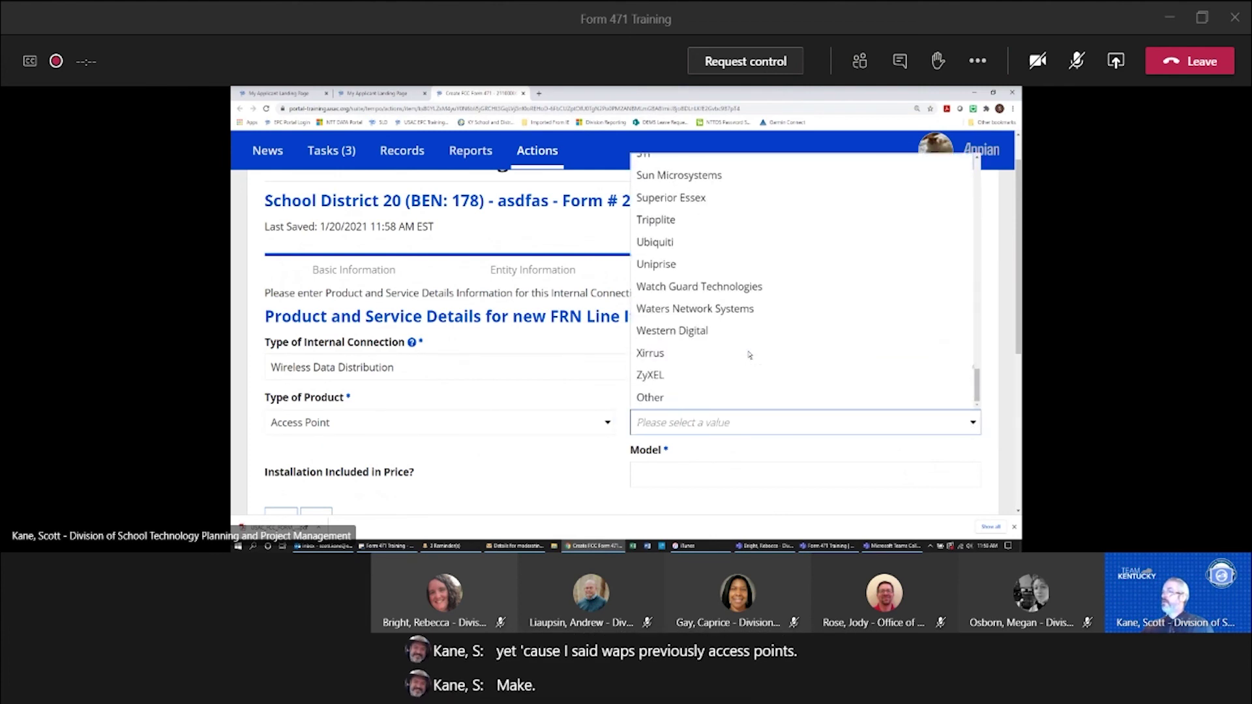
click(716, 397)
click(684, 477)
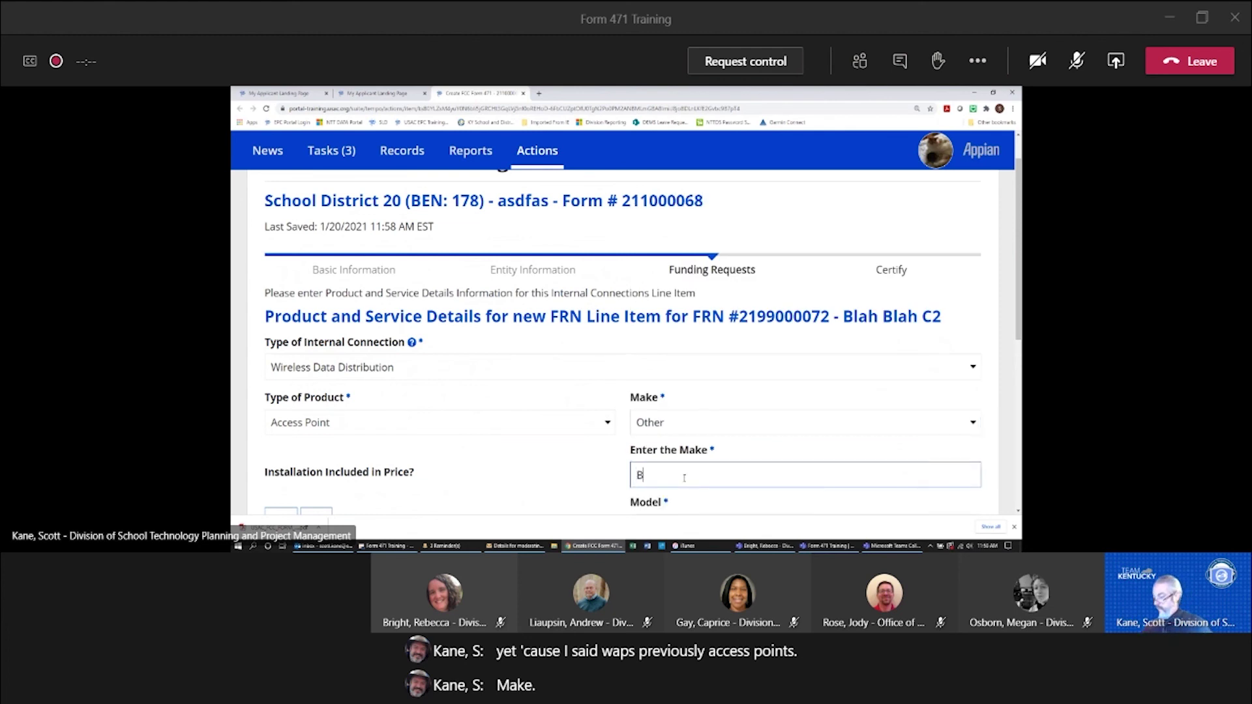
text(Bo's)
key(BackSpace)
key(BackSpace)
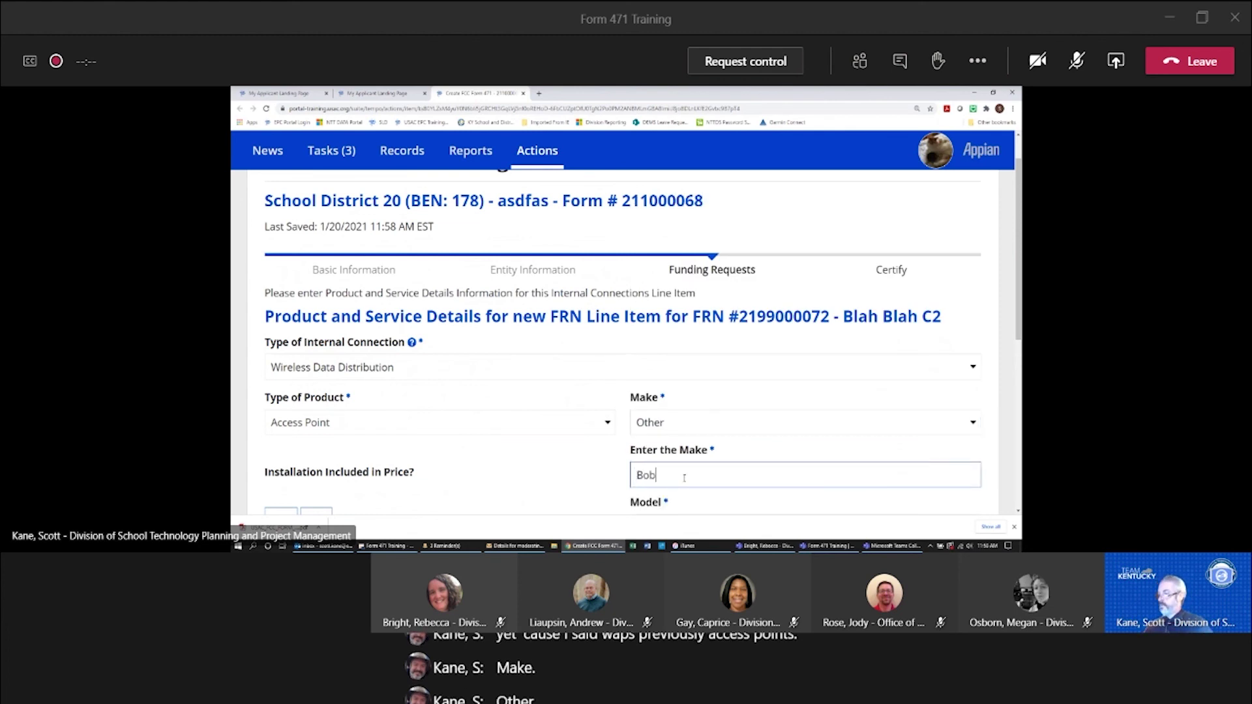
text(b;s)
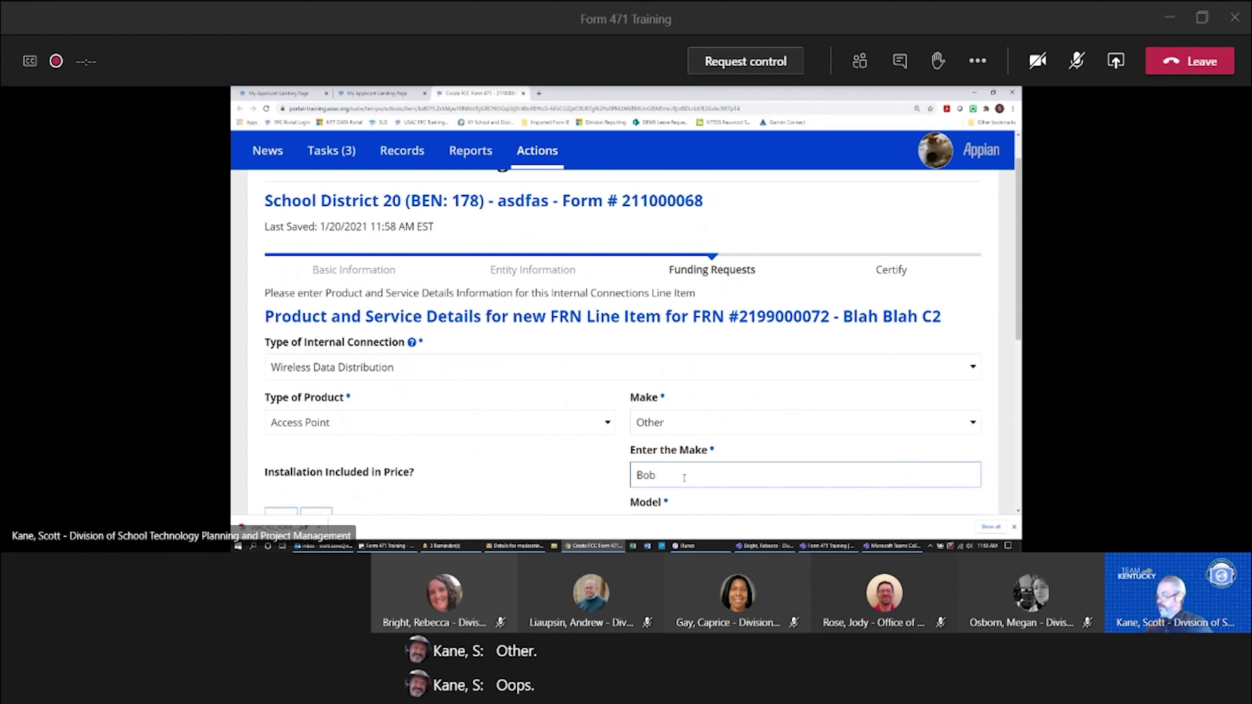
- Enter model 1234, answer No to lease agreement and to installation included, and continue to the cost calculation
scroll(684, 477, down, 3)
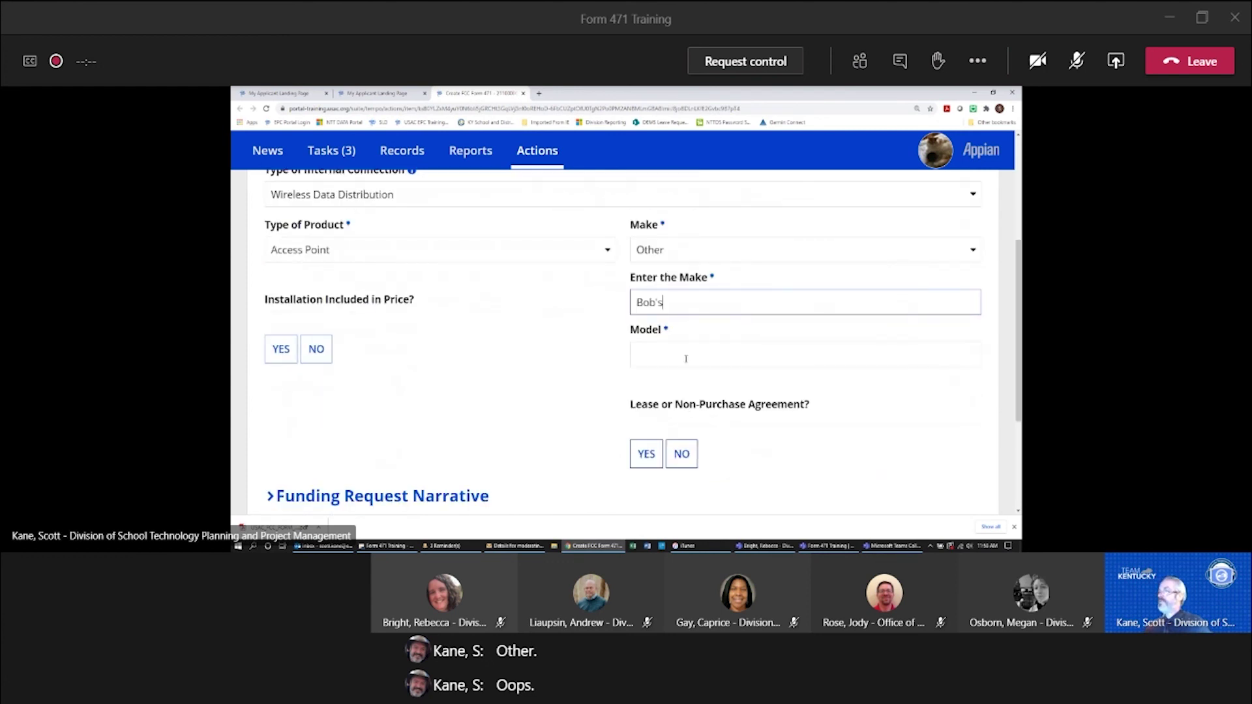
click(671, 352)
text(1234)
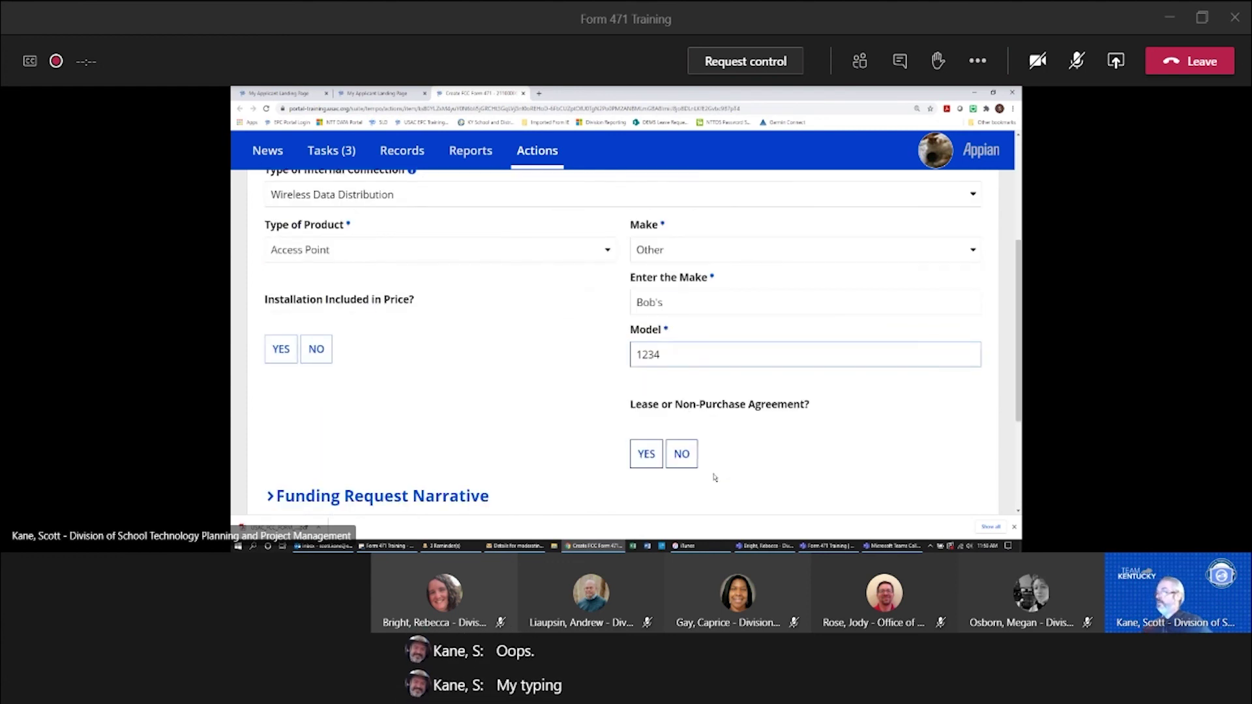
click(681, 453)
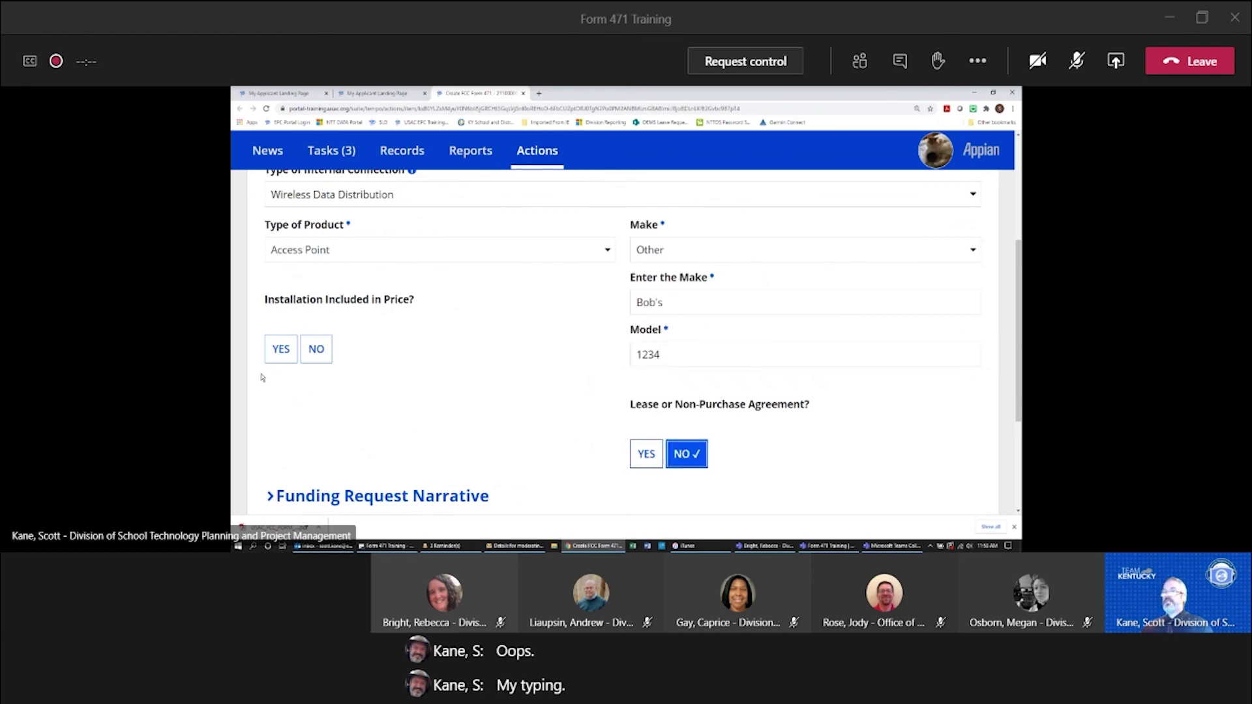
click(313, 350)
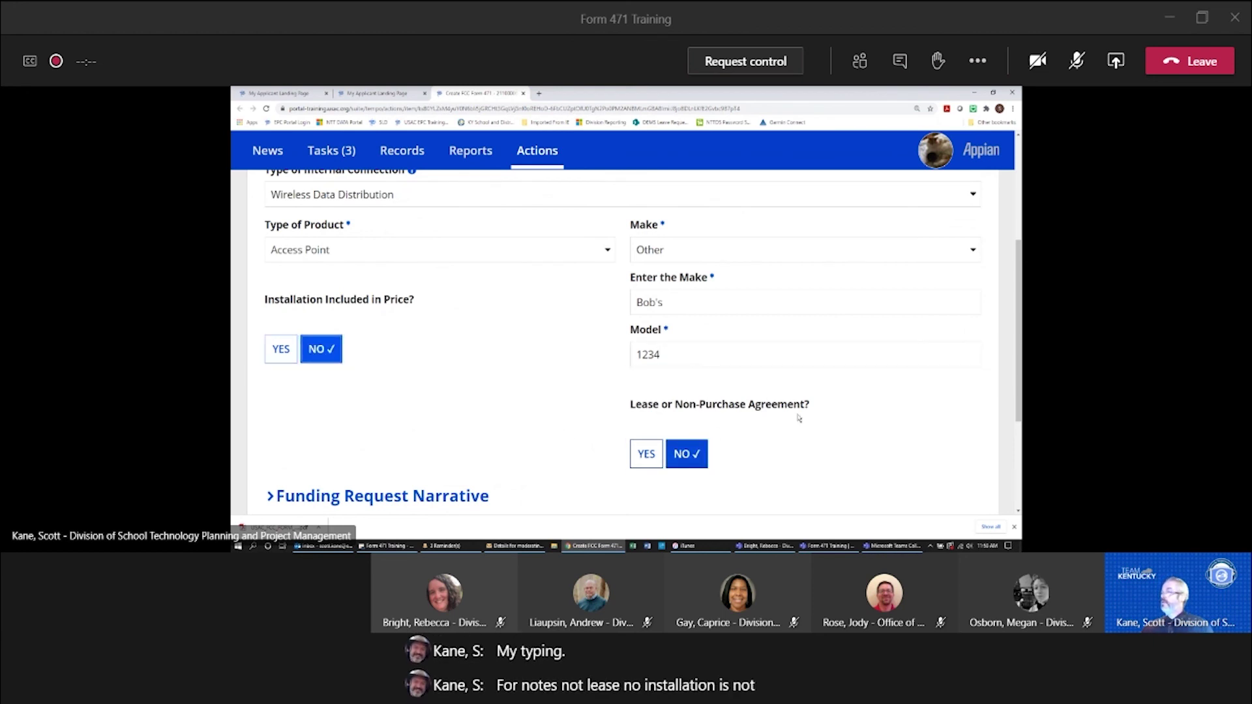
scroll(802, 408, down, 3)
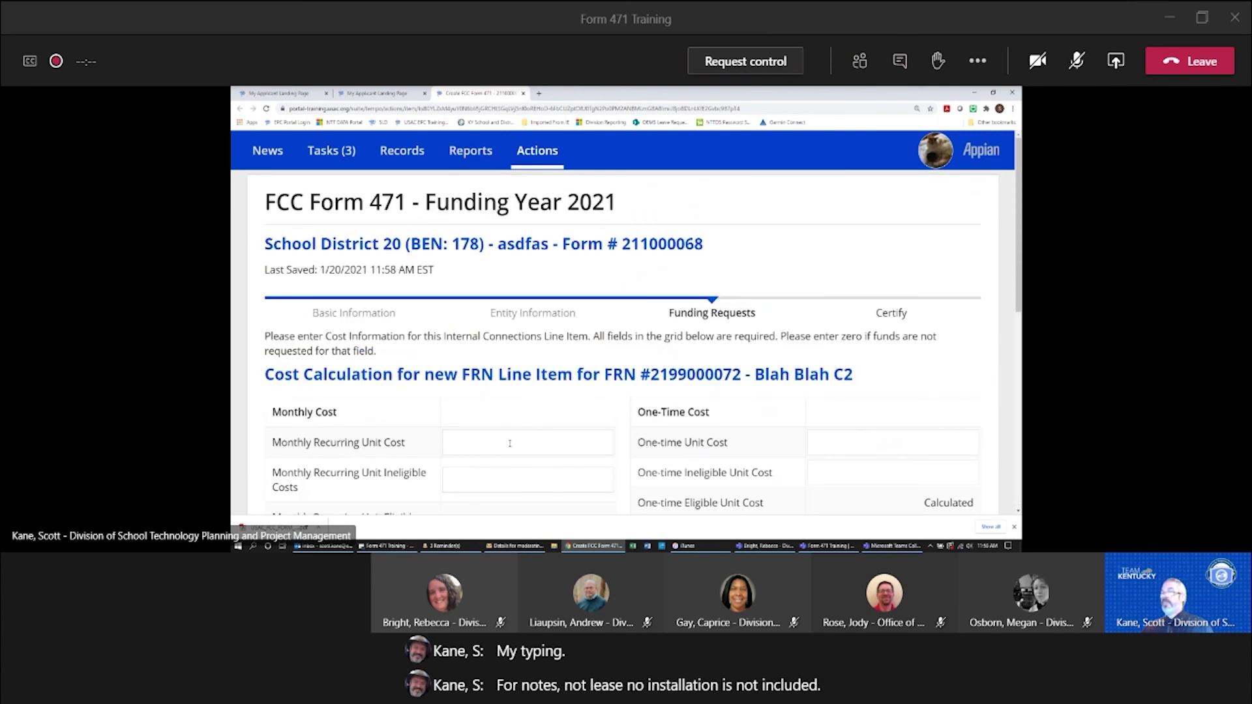
- Enter 0 for the access point's monthly recurring unit cost, monthly ineligible cost and monthly quantity
click(510, 443)
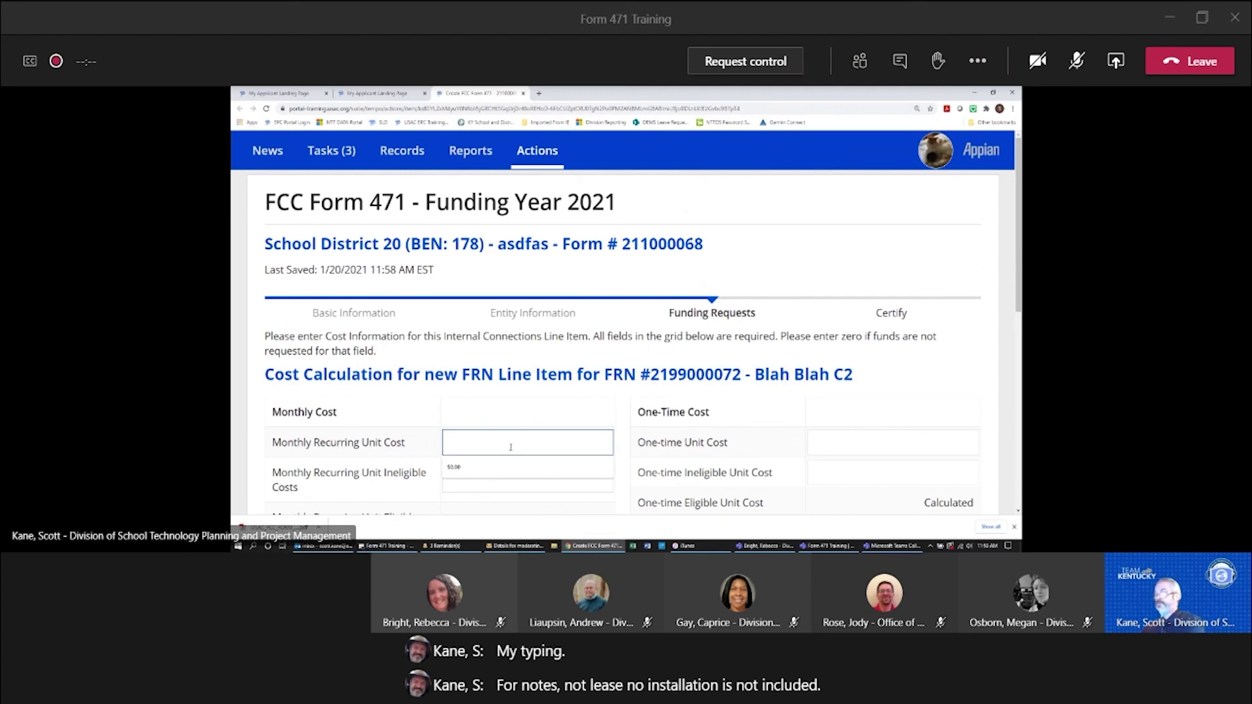
text(0)
key(Tab)
text(0)
scroll(597, 454, down, 3)
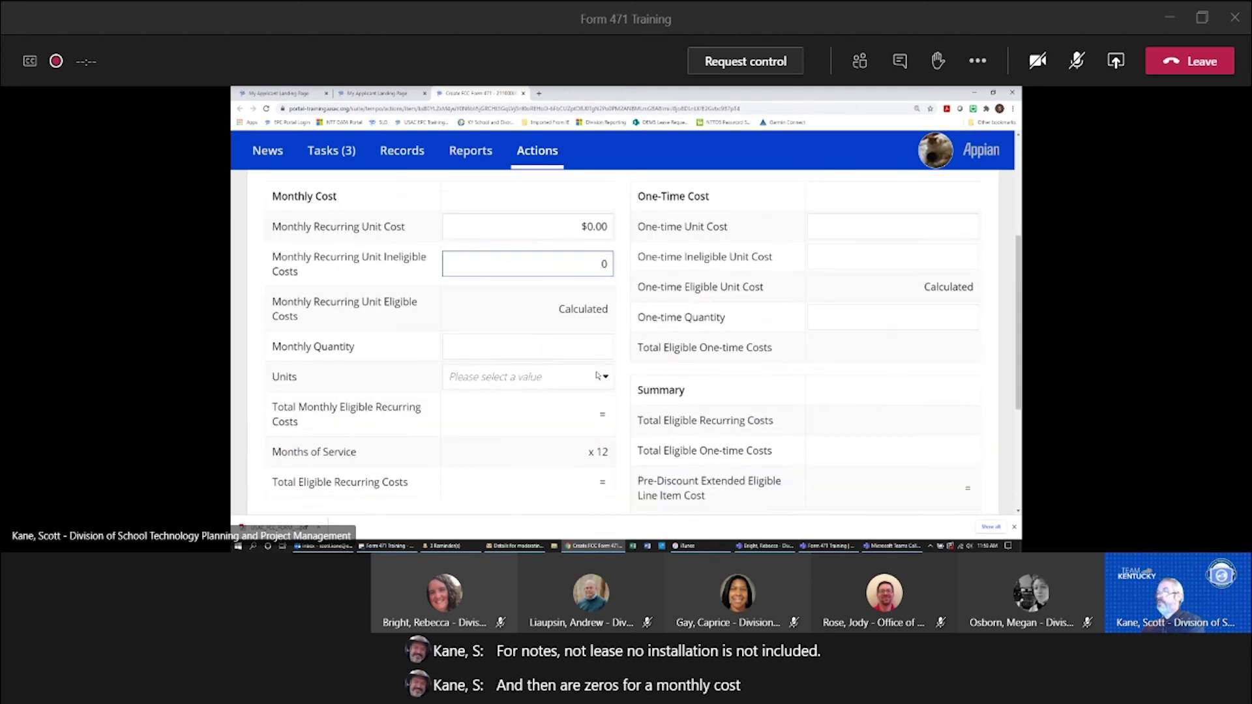
click(597, 345)
- Enter a one-time unit cost of $500 and a one-time ineligible unit cost of $25 for the access point
click(887, 230)
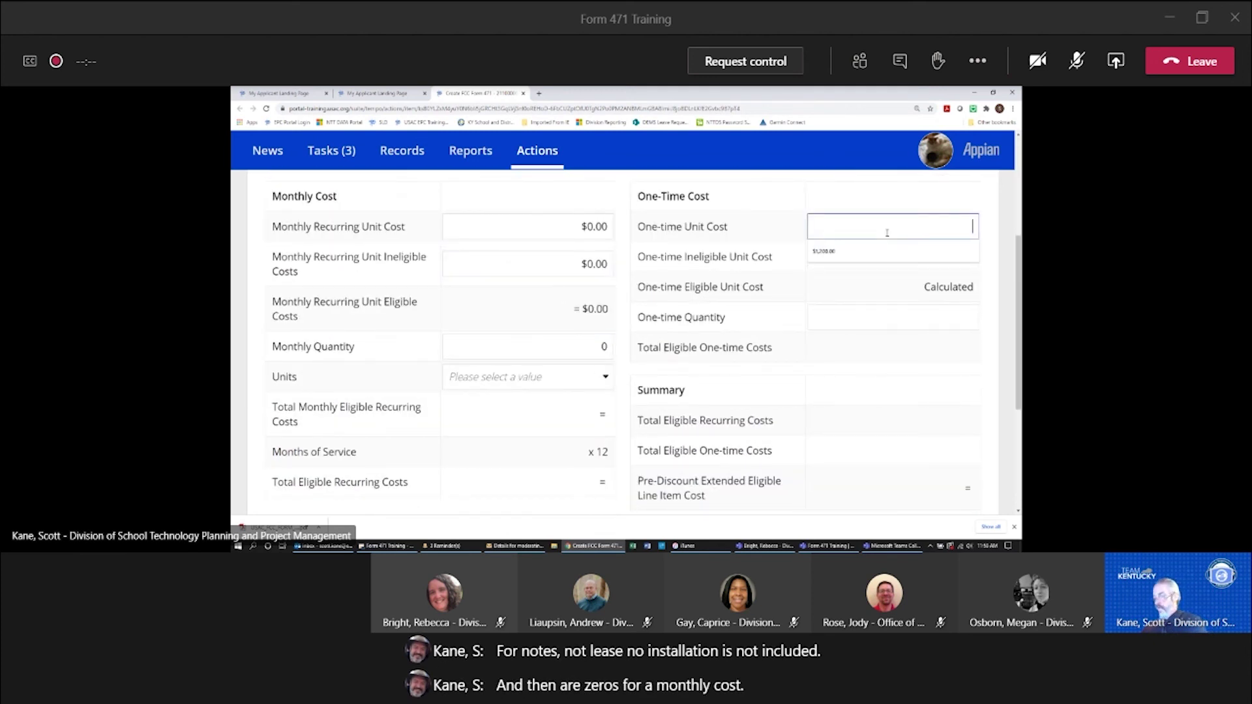
text(500)
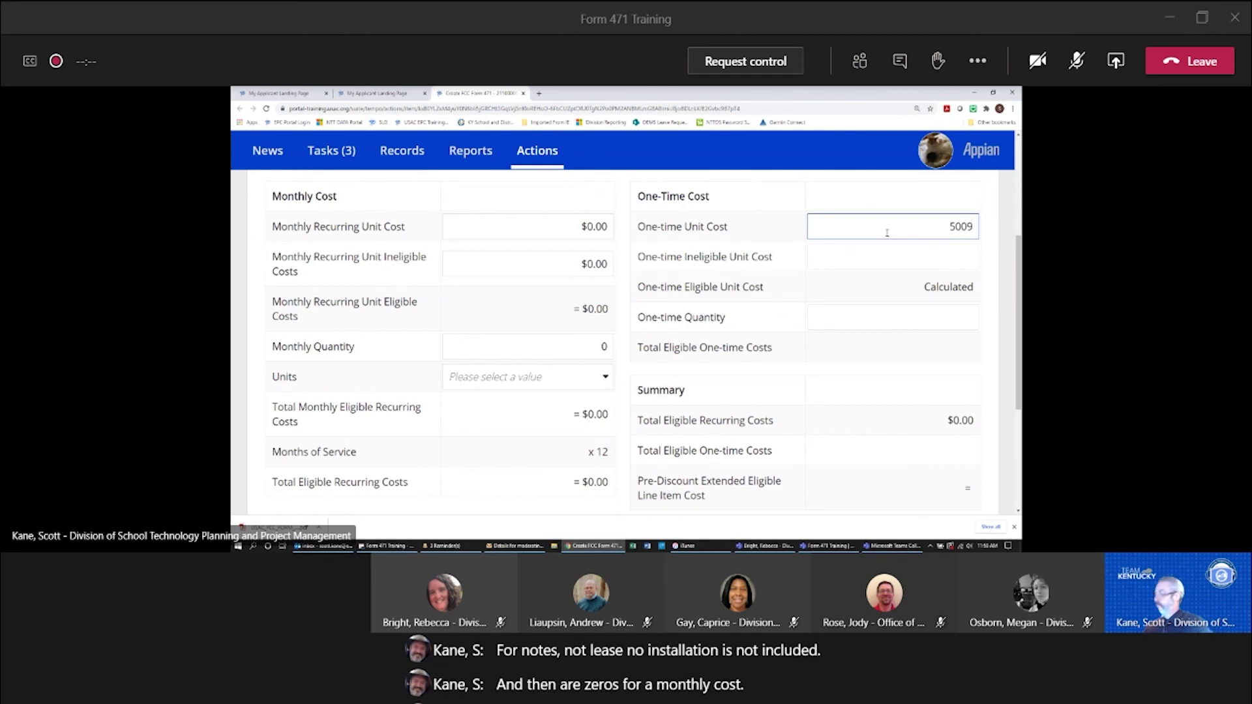
click(958, 255)
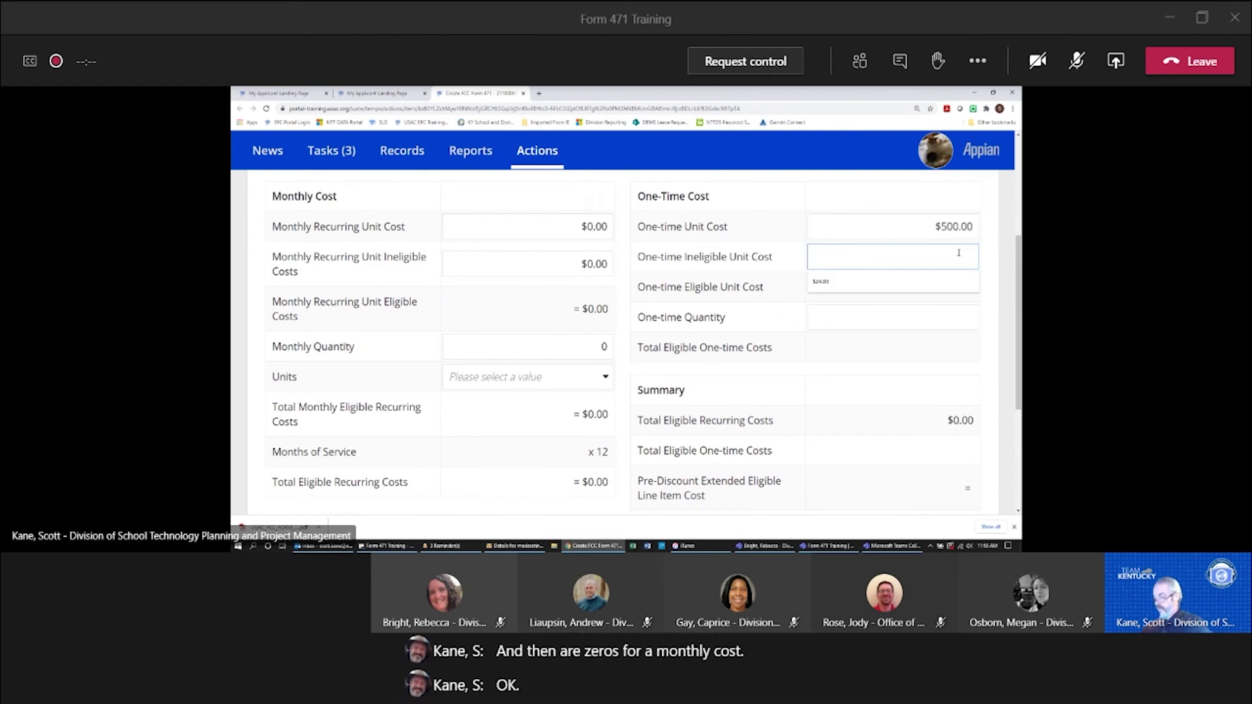
text(25)
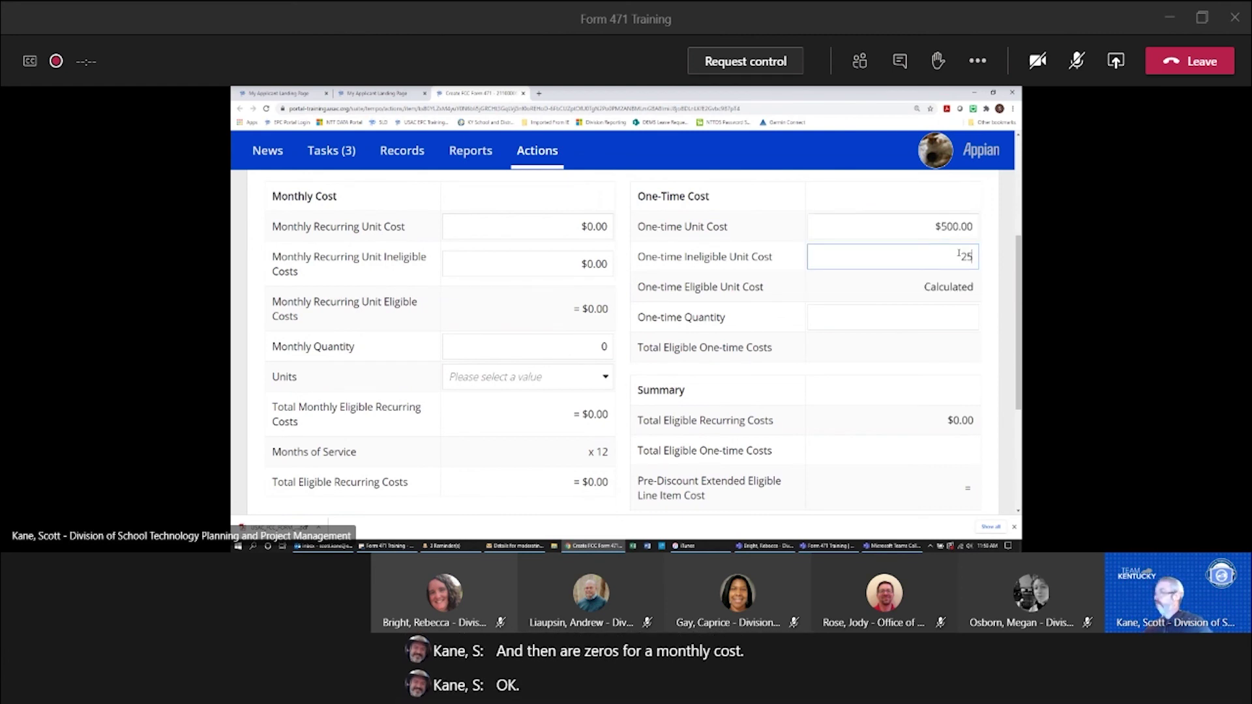
- Set the access point's one-time quantity to 6 and try to save the cost calculation
click(959, 320)
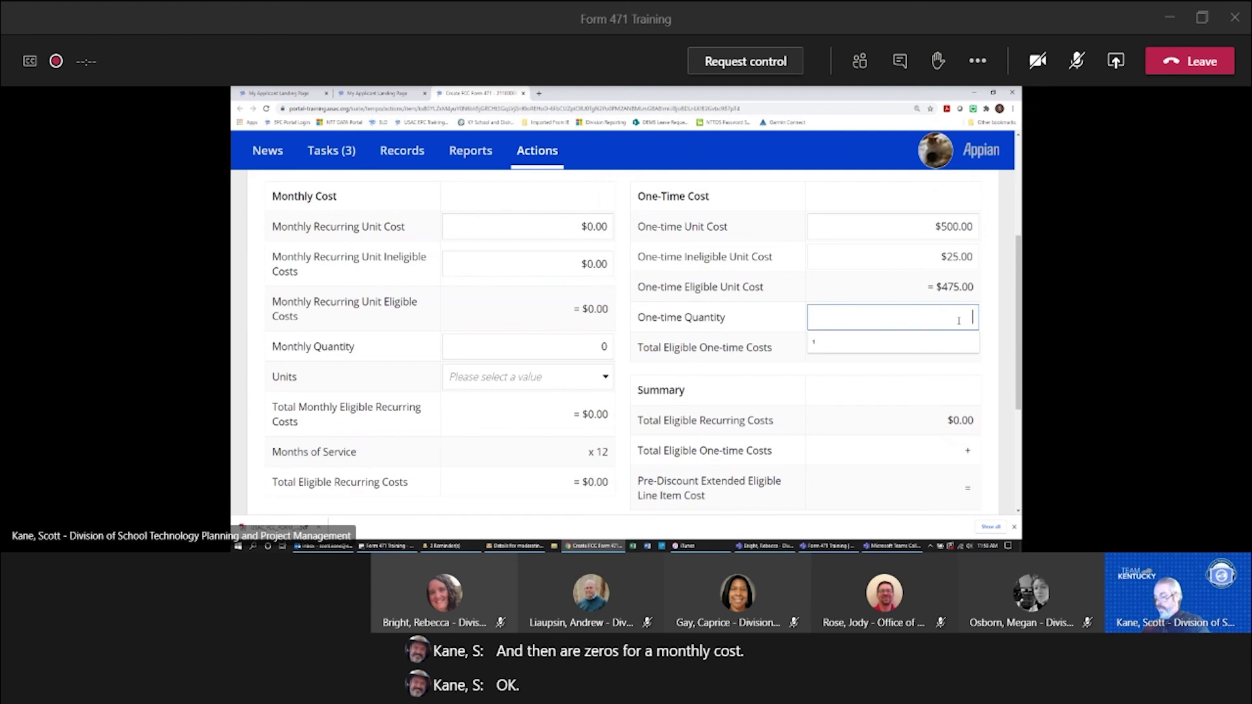
text(6)
click(986, 371)
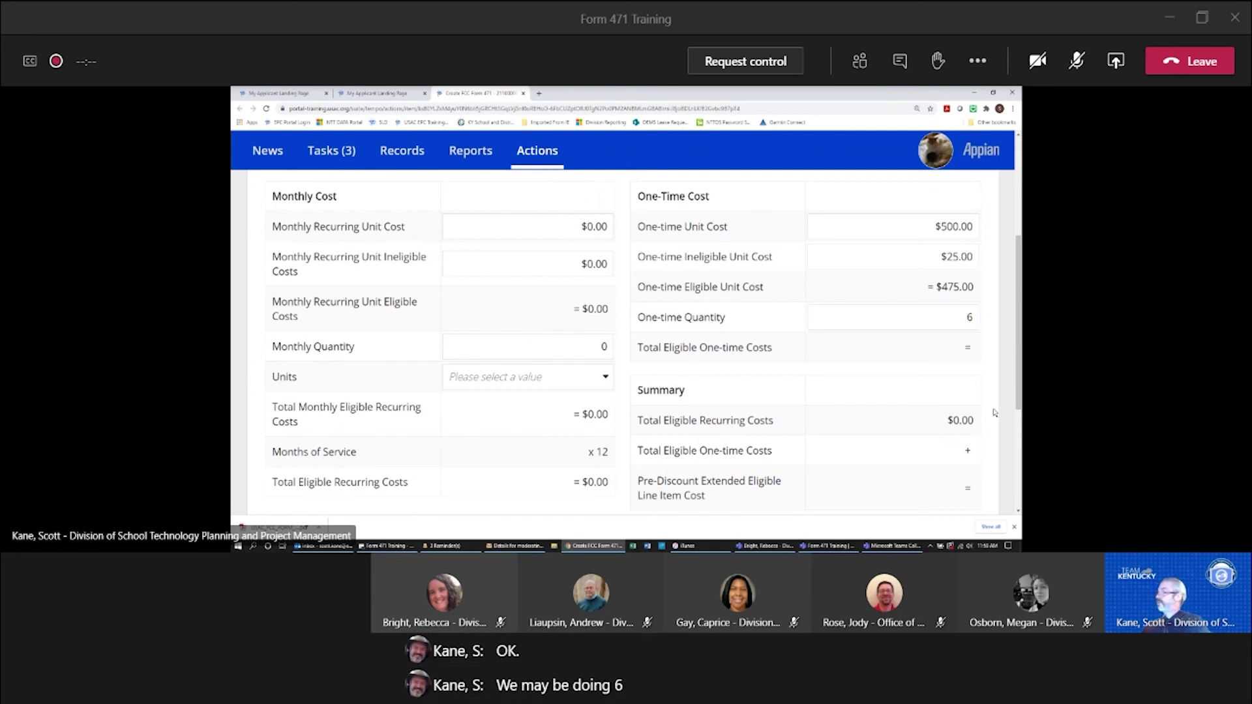
scroll(994, 412, down, 3)
click(917, 483)
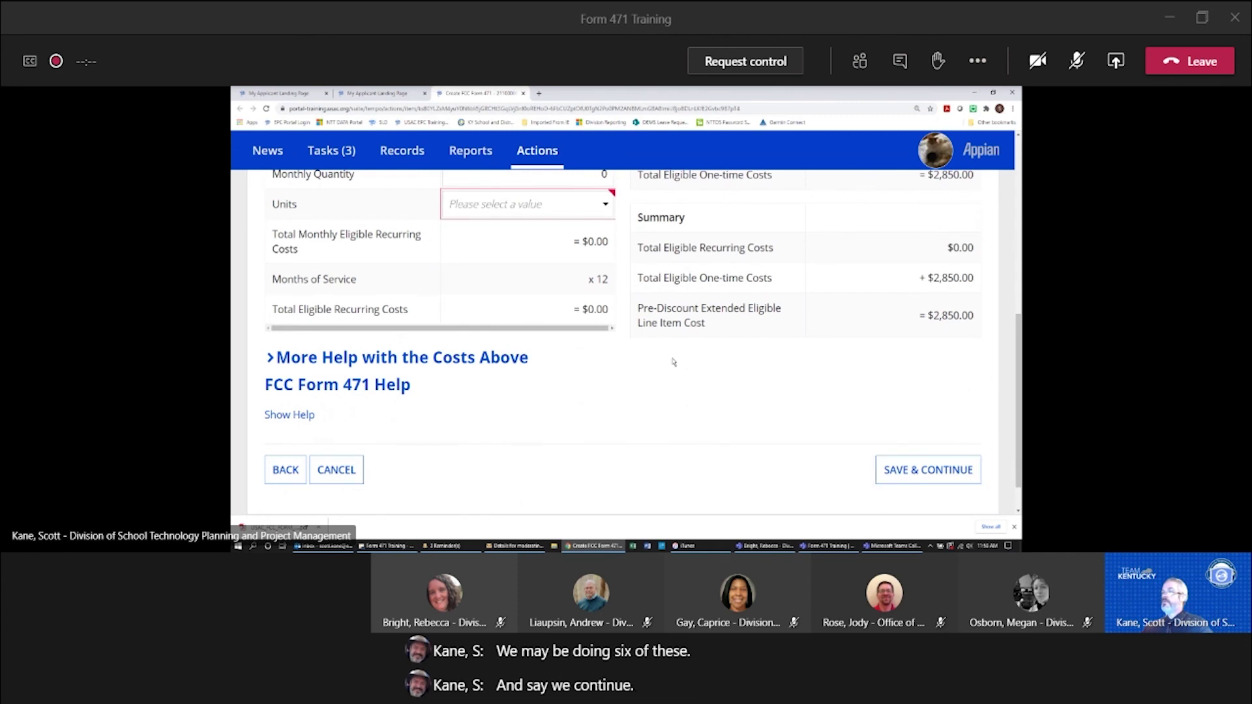
- Set the monthly cost units to Each and save the access point's cost calculation
click(606, 204)
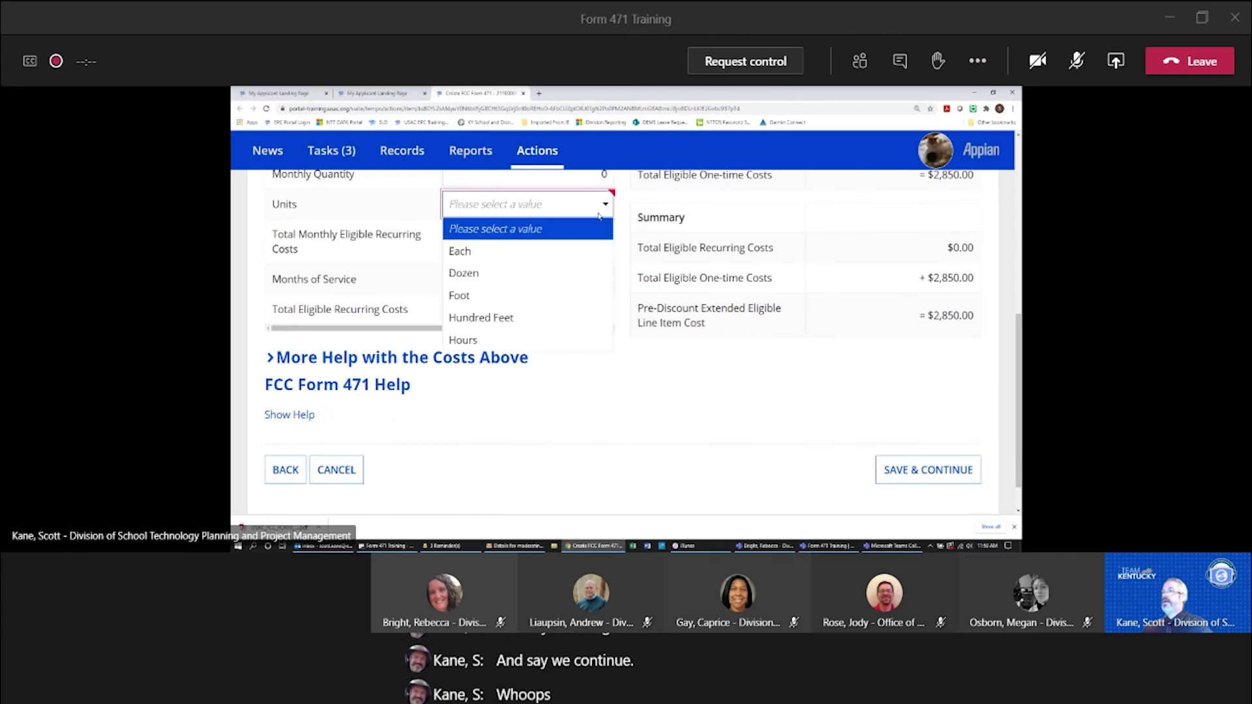
click(509, 251)
click(638, 416)
scroll(638, 416, up, 2)
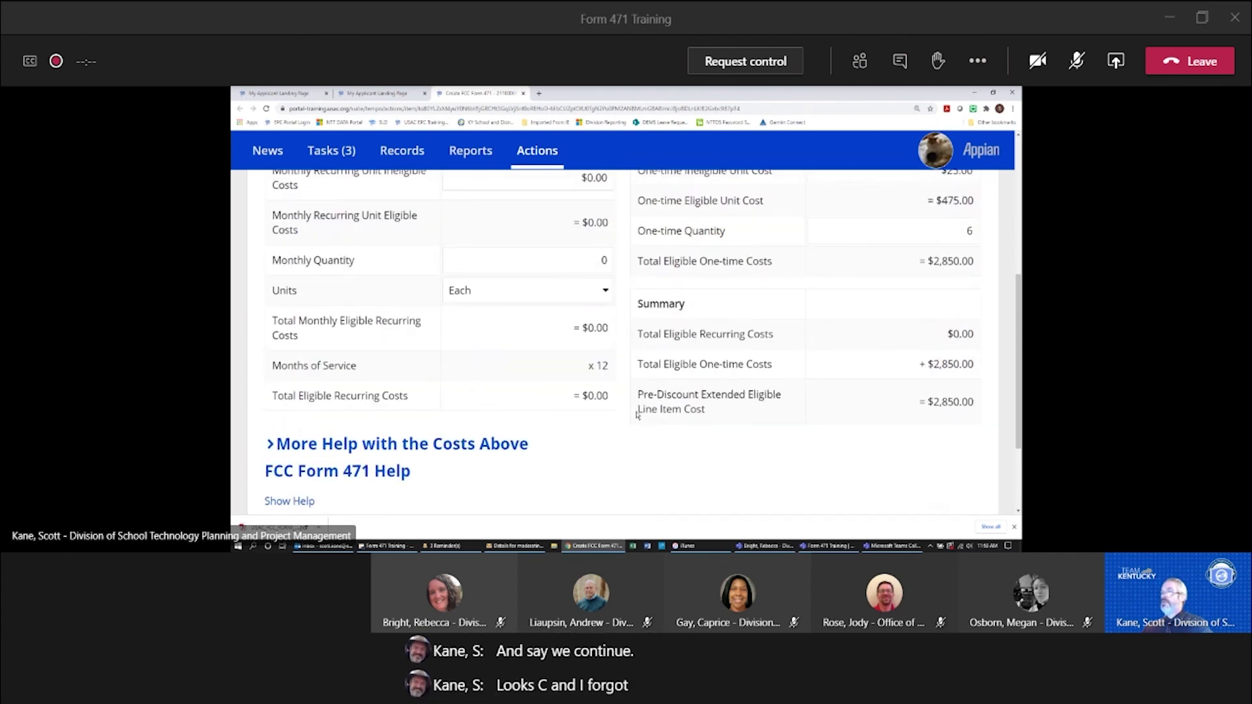
scroll(638, 416, down, 3)
click(928, 428)
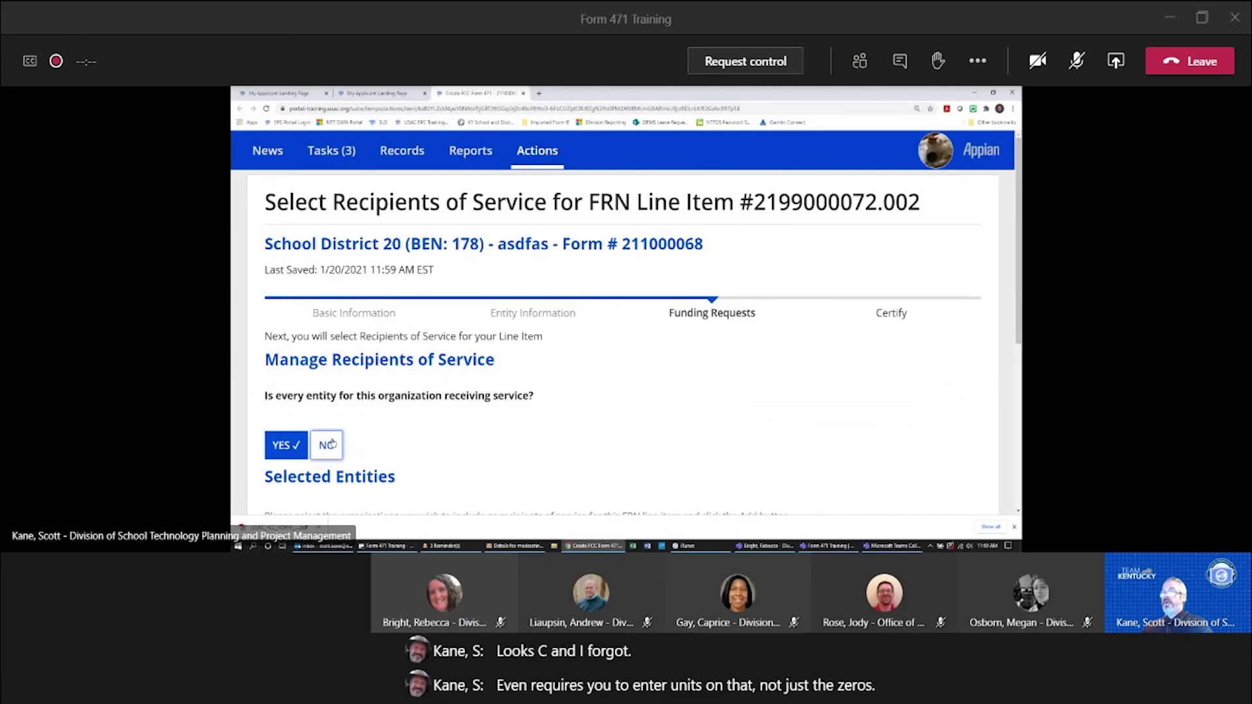
- Keep Yes for every entity receiving service, save the recipients, and continue to the FRN line item list
scroll(430, 437, down, 1)
scroll(430, 437, down, 1)
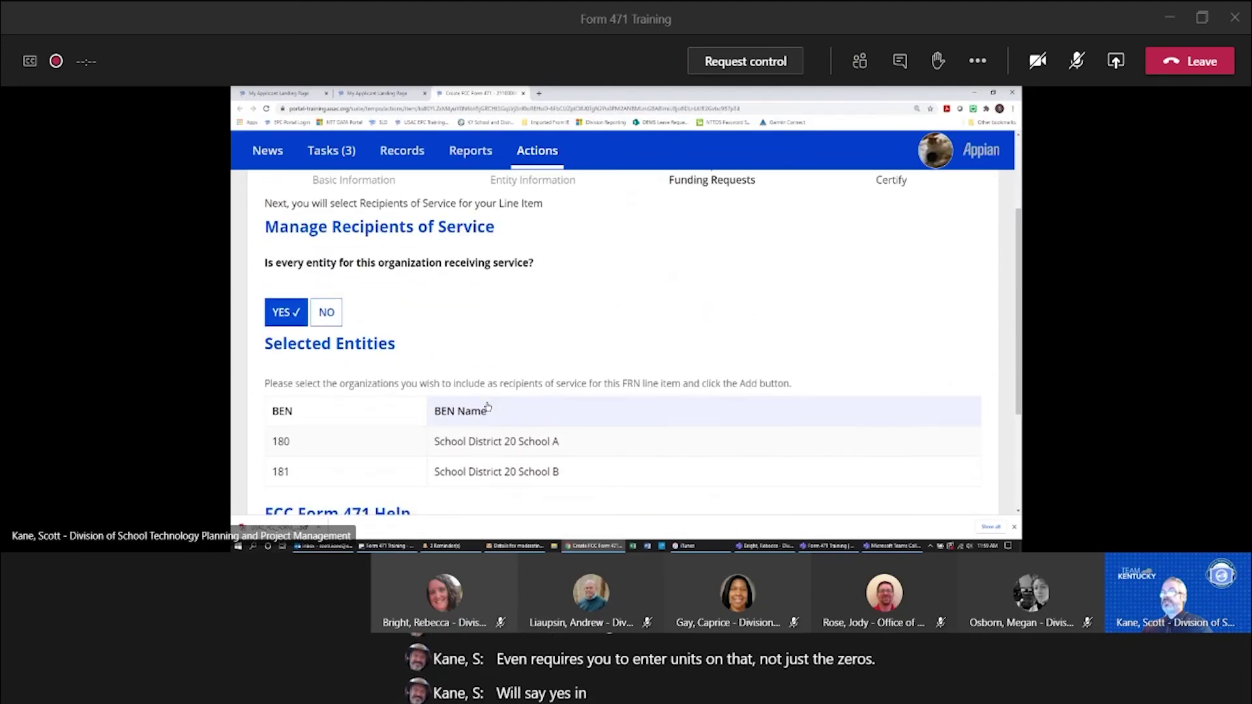
scroll(487, 409, down, 3)
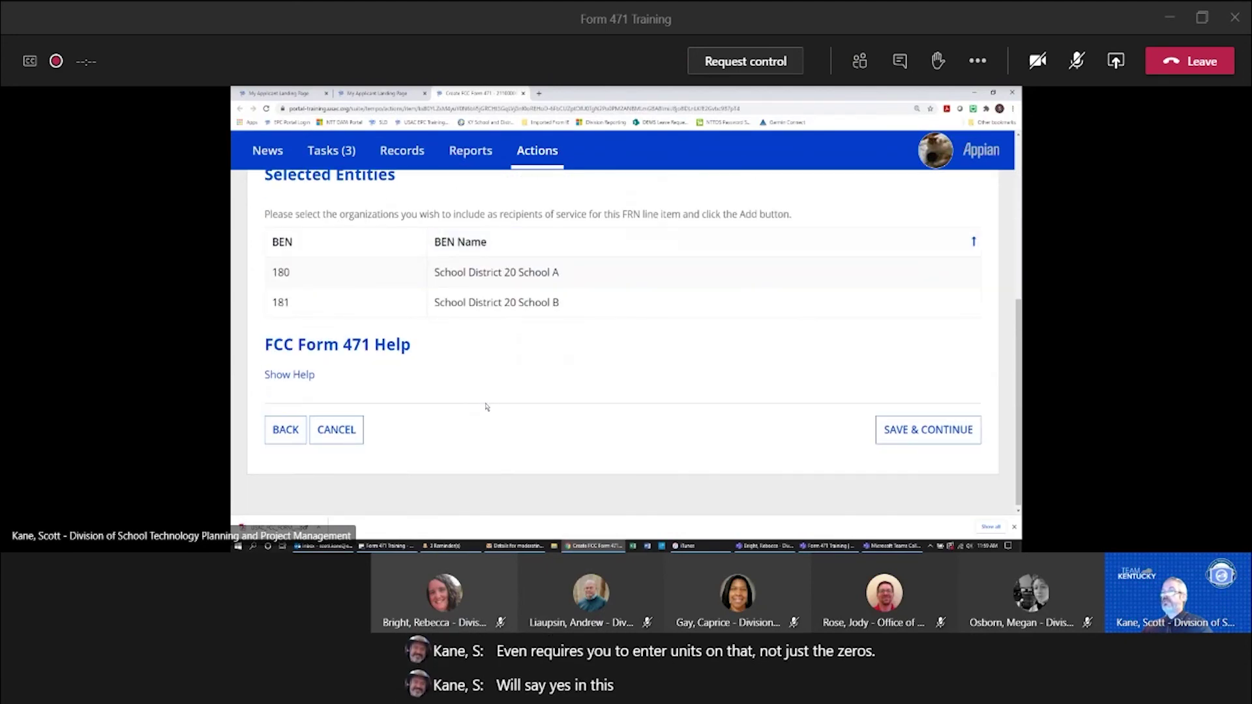
click(914, 432)
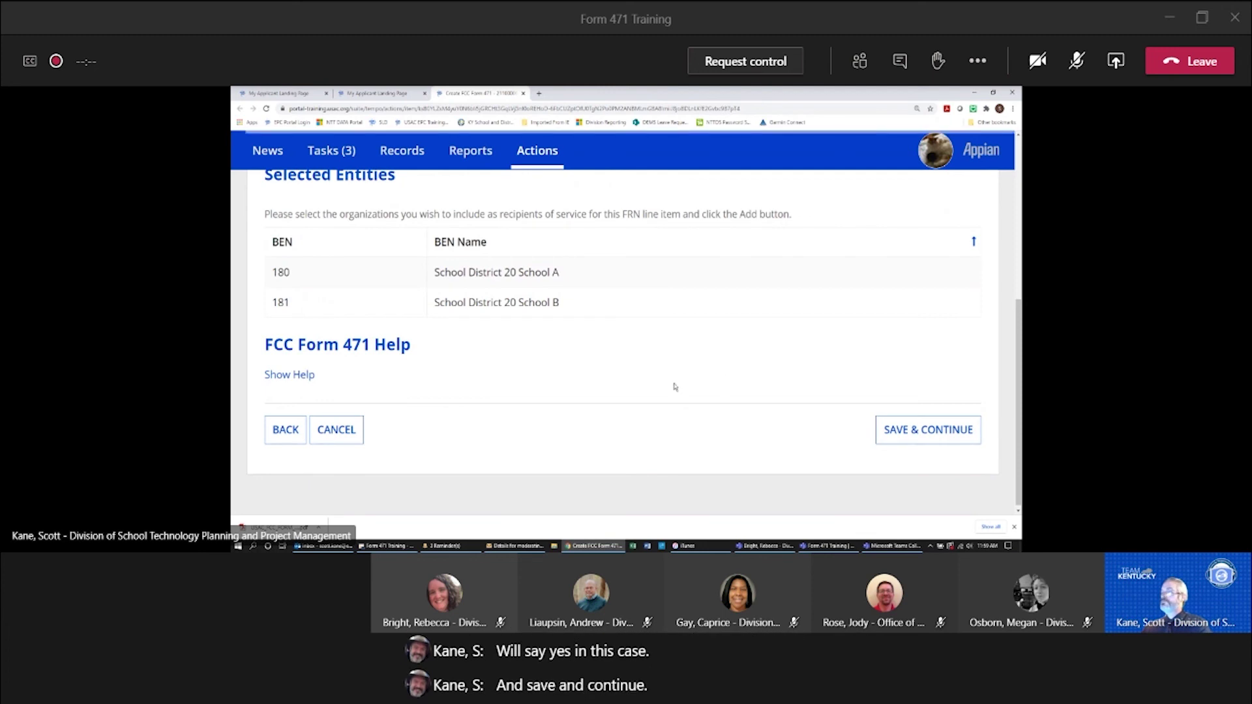
scroll(655, 393, down, 3)
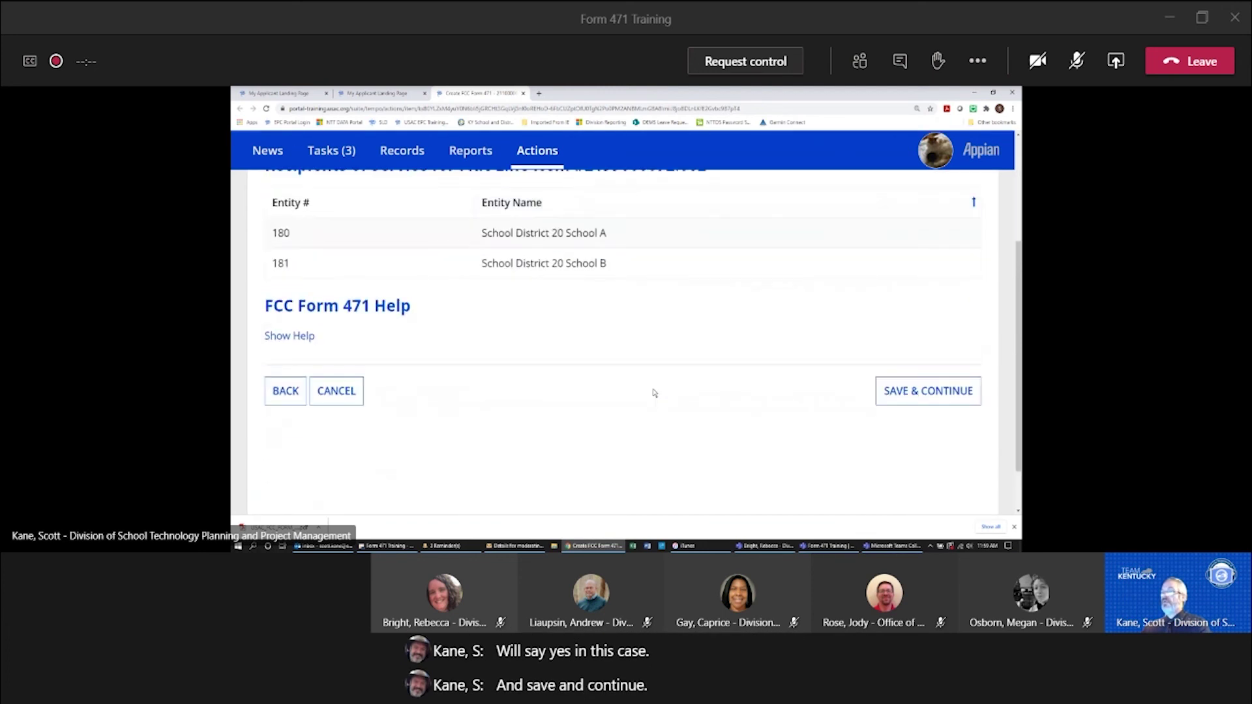
click(926, 402)
scroll(693, 364, down, 2)
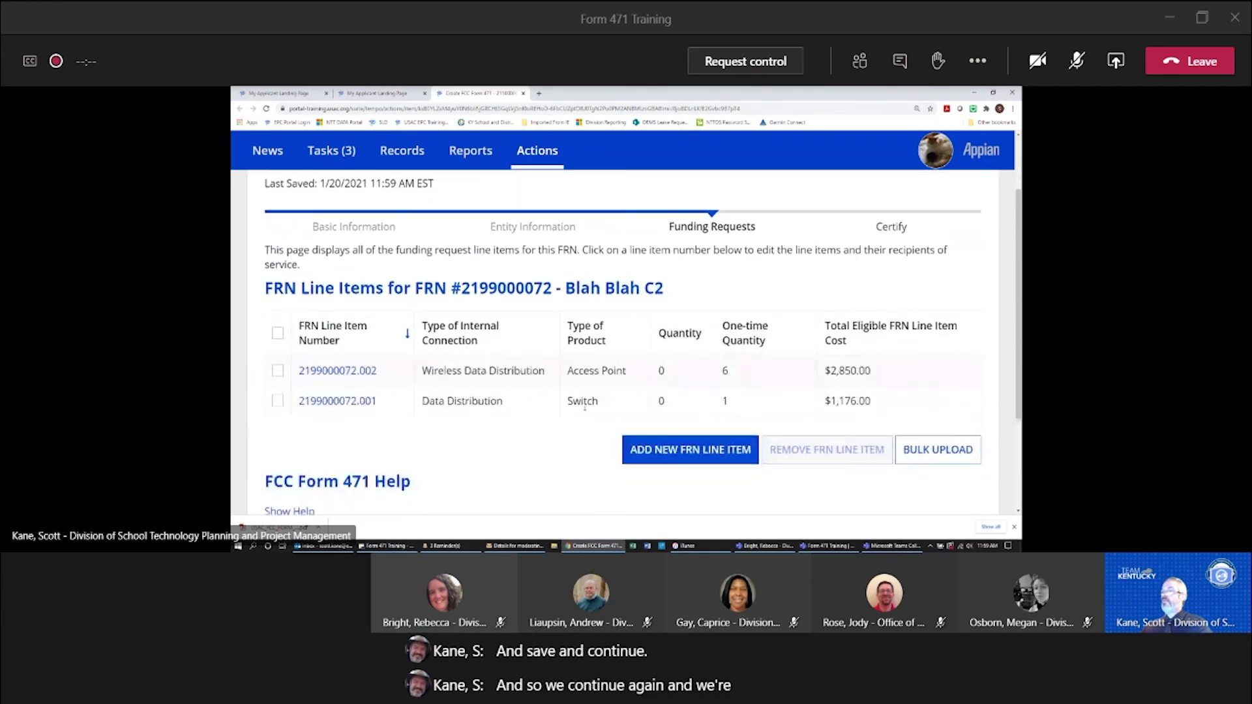
- Add another FRN line item with connection type Wireless Data Distribution and look through its product type options
click(682, 451)
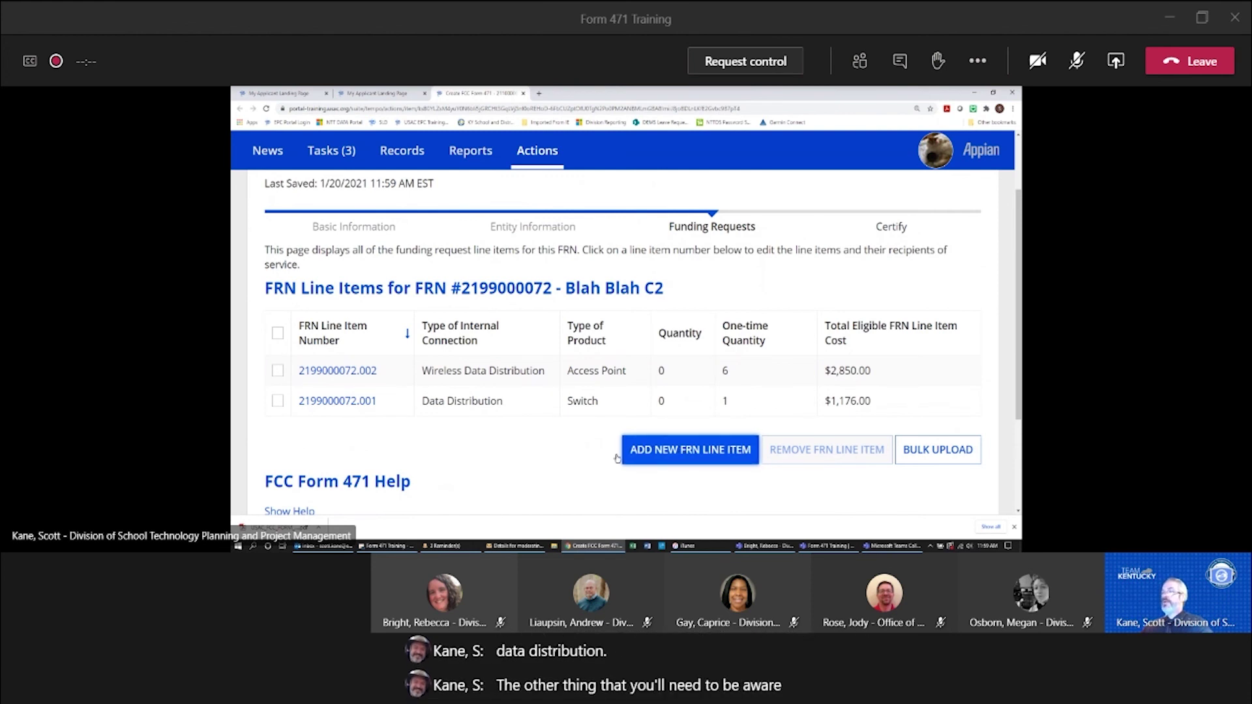
click(418, 332)
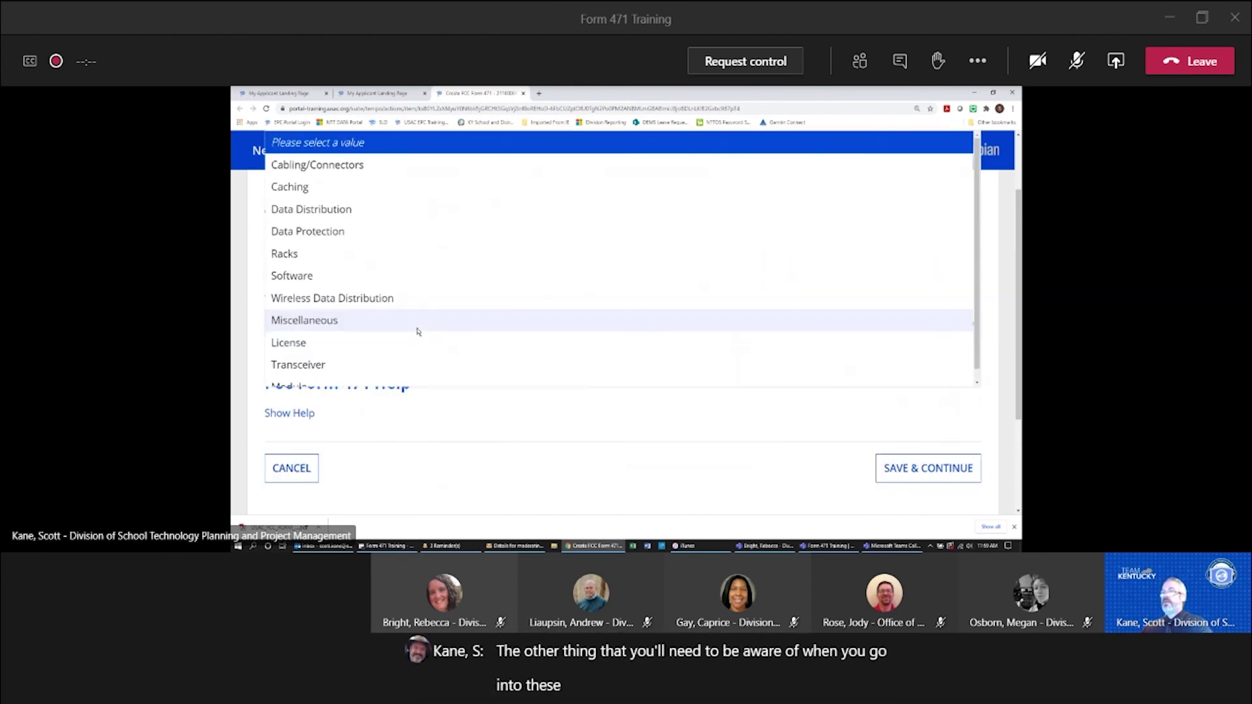
scroll(425, 307, down, 1)
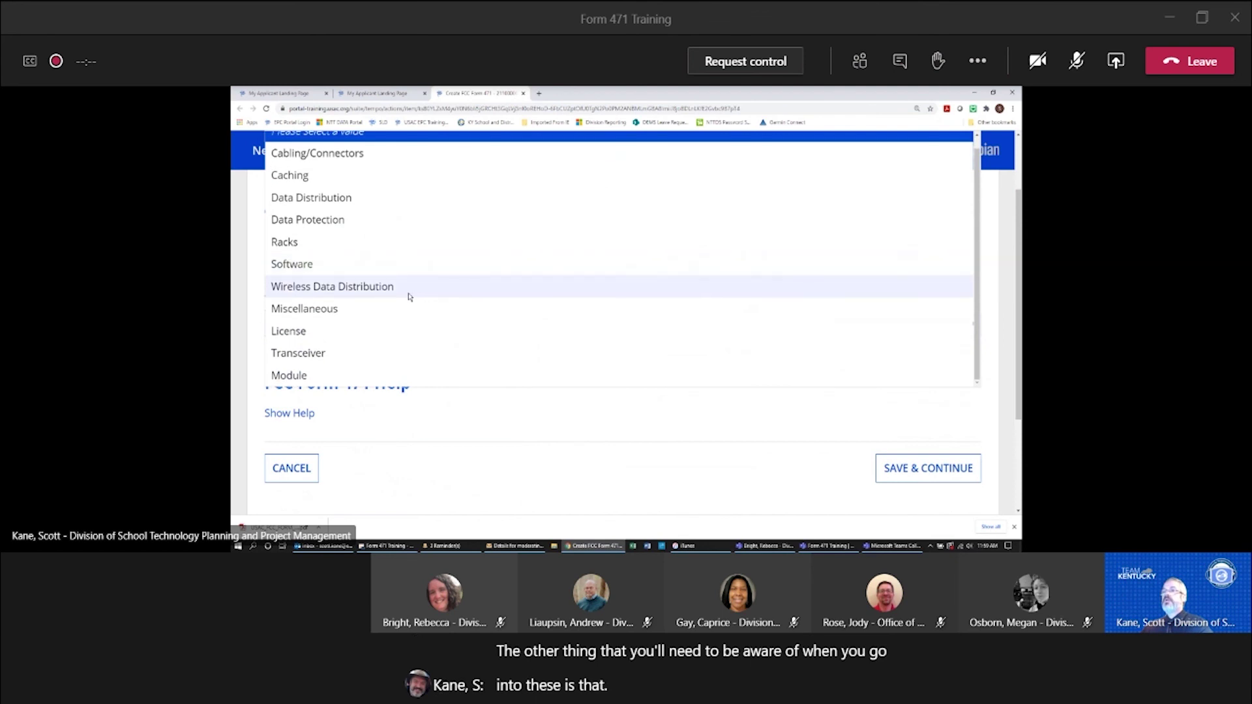
scroll(402, 293, up, 1)
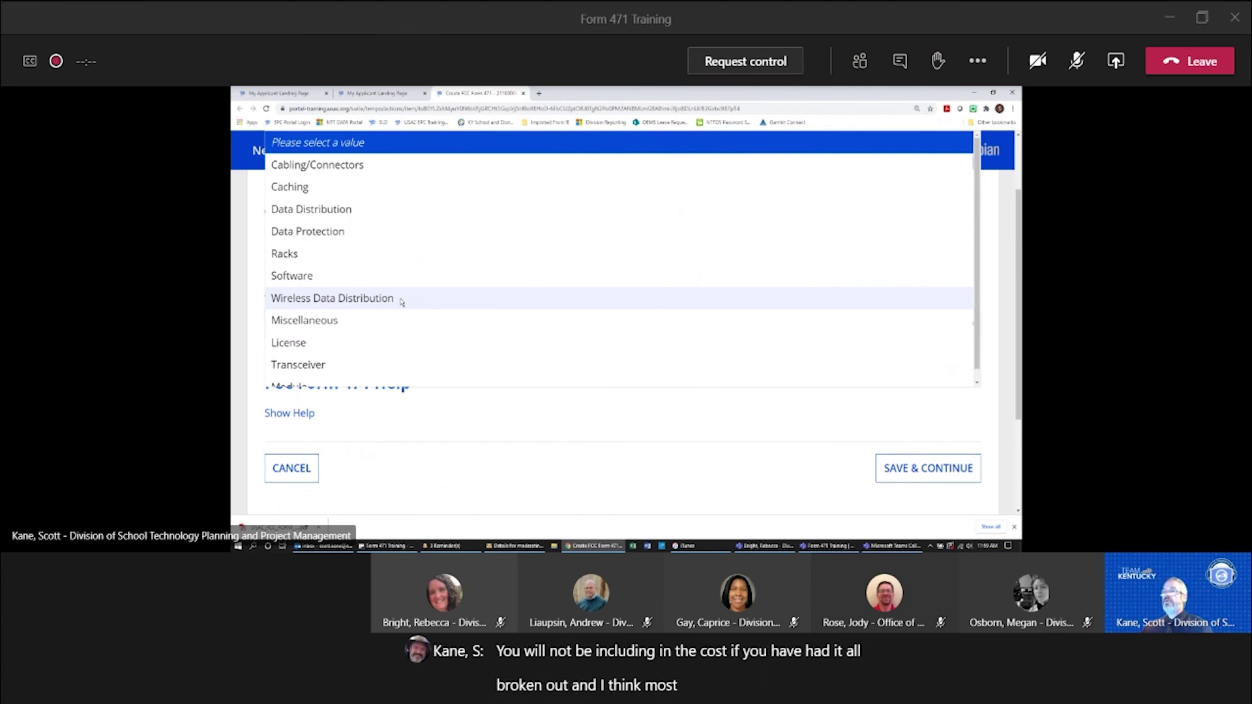
click(402, 299)
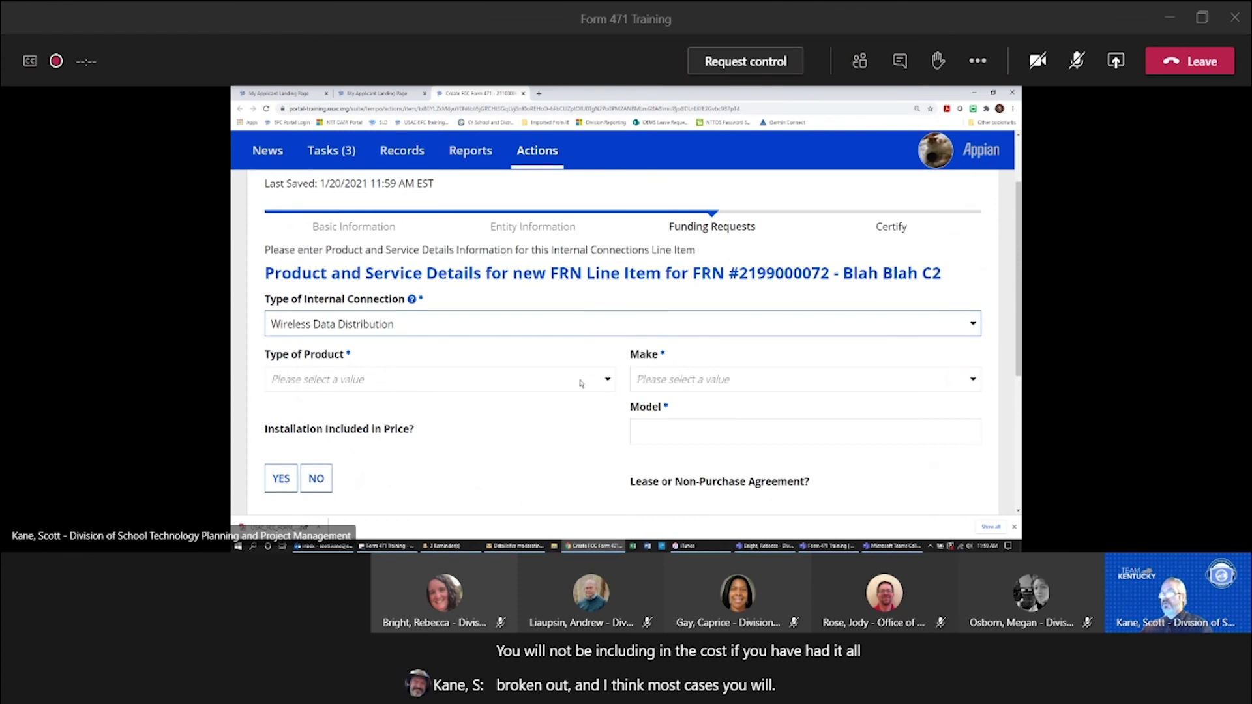
click(607, 381)
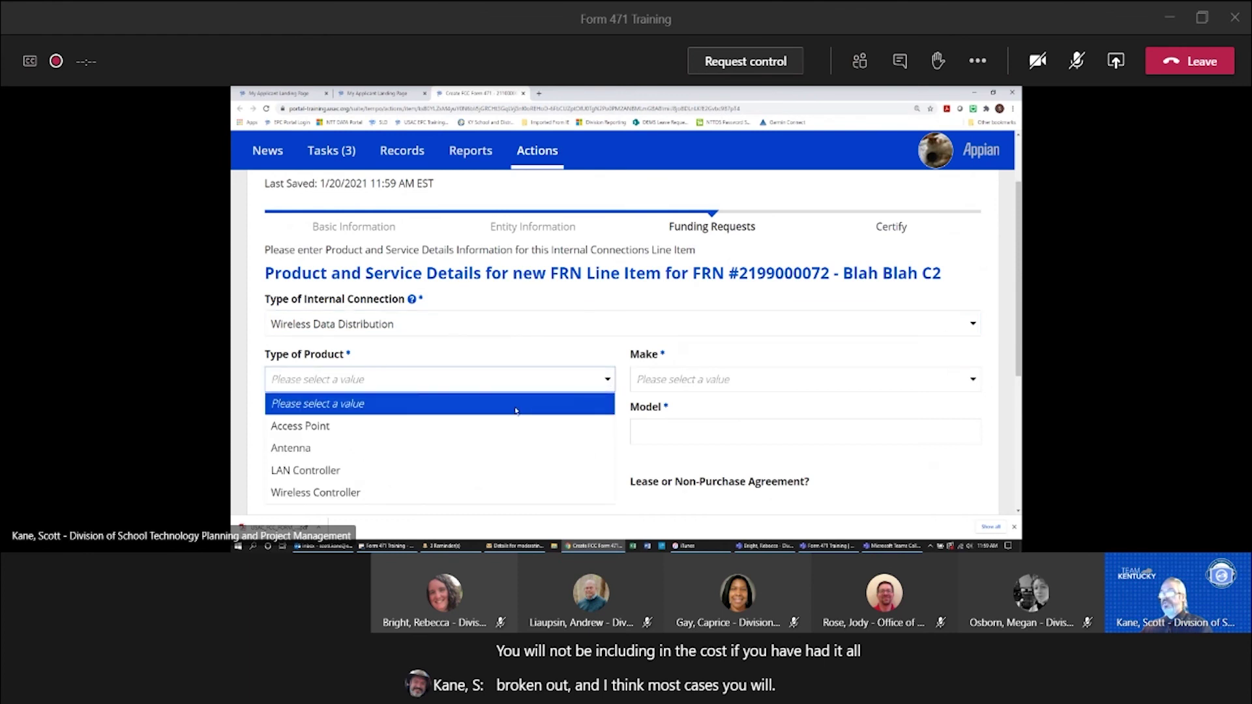
scroll(468, 454, down, 2)
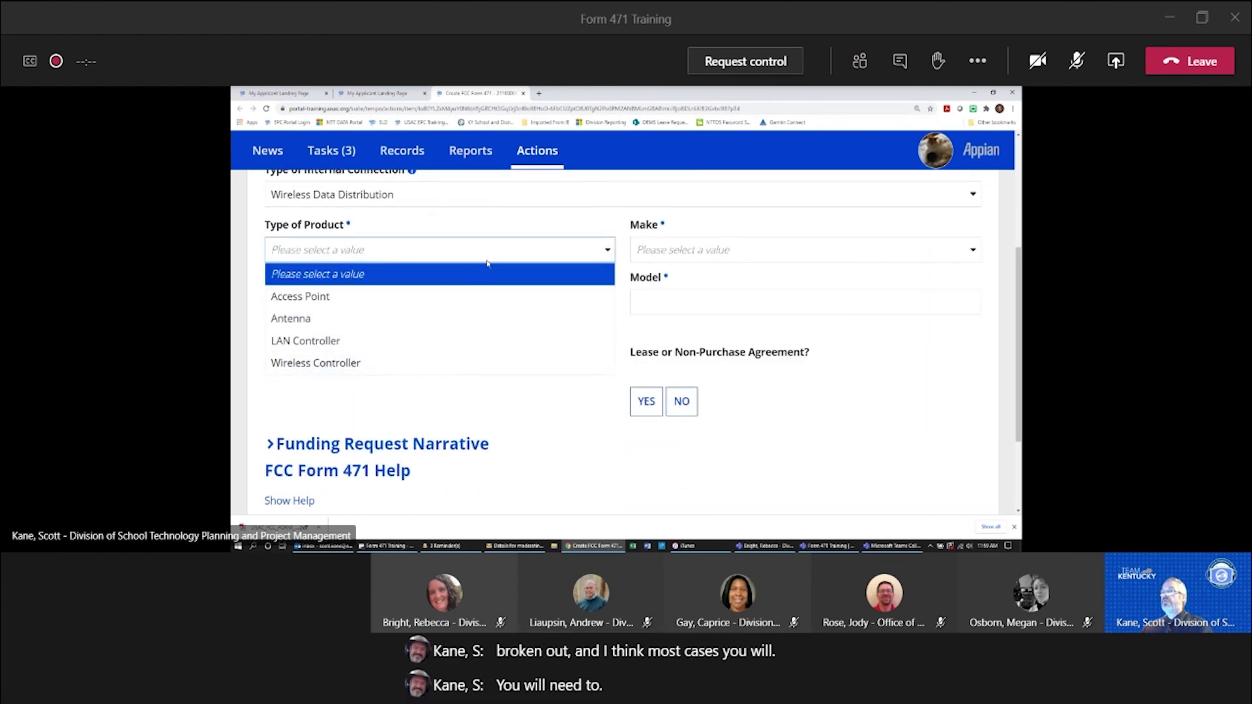
click(539, 424)
scroll(542, 418, down, 2)
scroll(543, 414, up, 4)
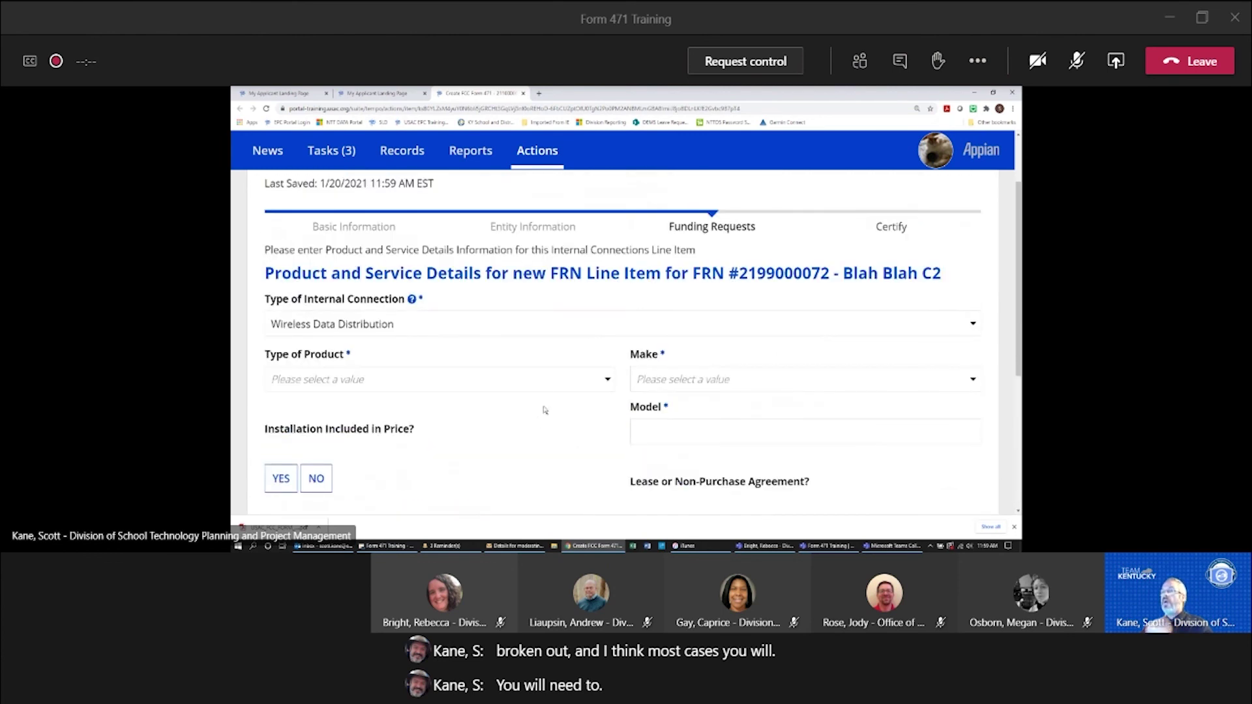
- Change the line item's type of internal connection to Miscellaneous and look through its product type options
click(608, 380)
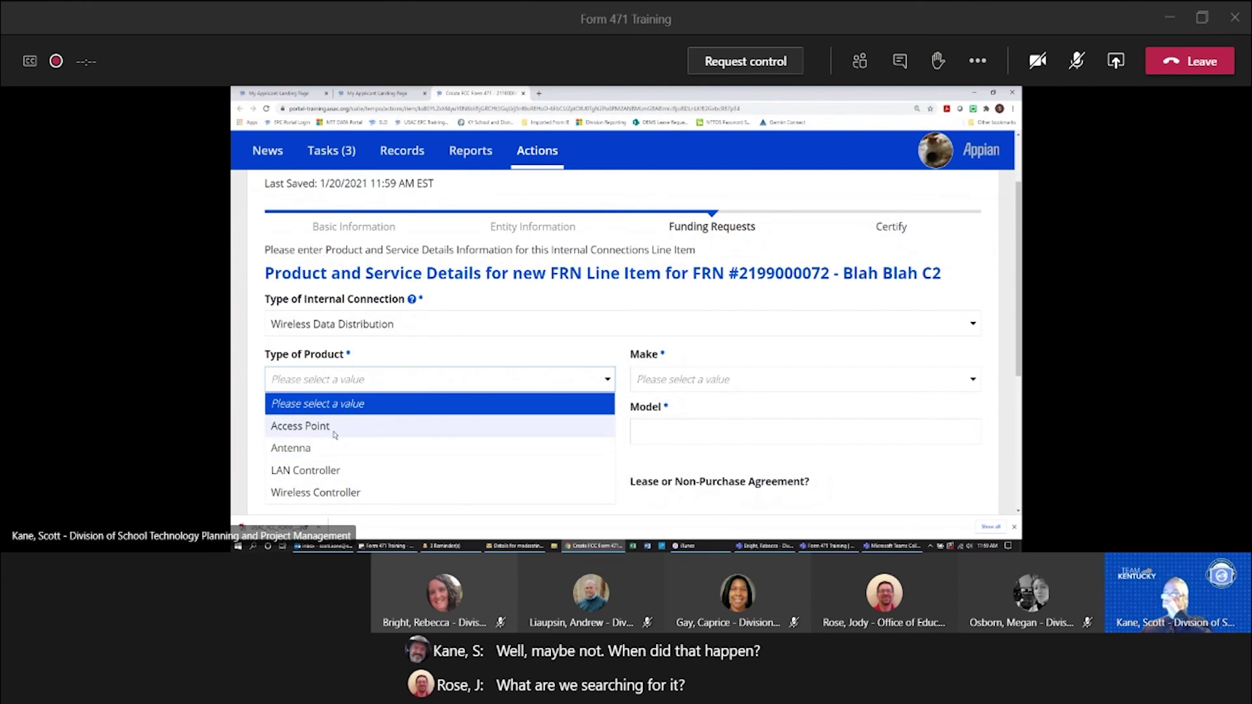
click(975, 328)
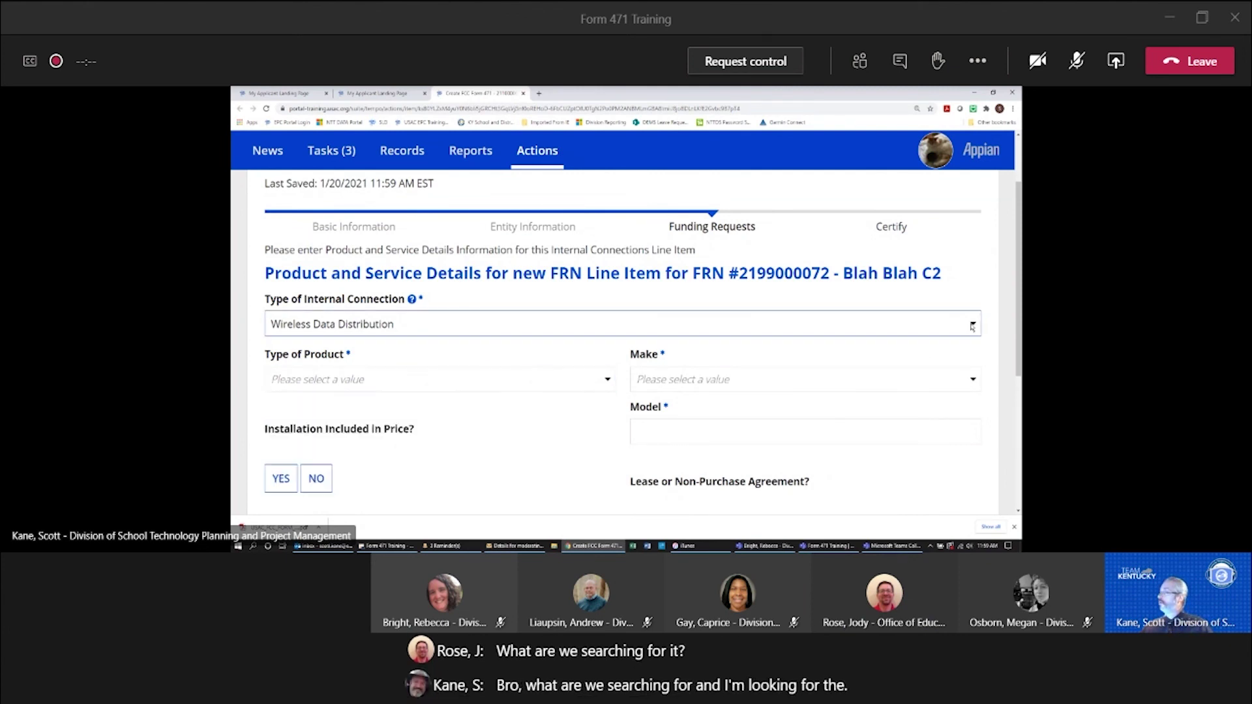
click(974, 328)
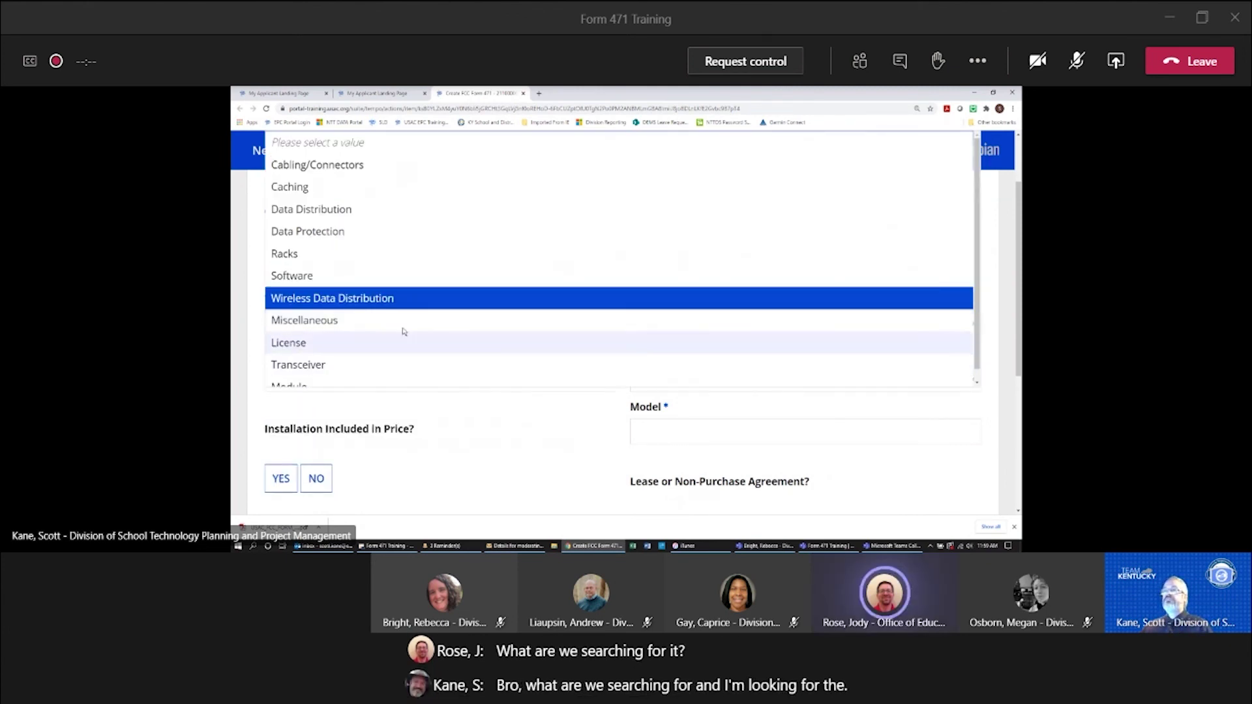
scroll(406, 287, down, 1)
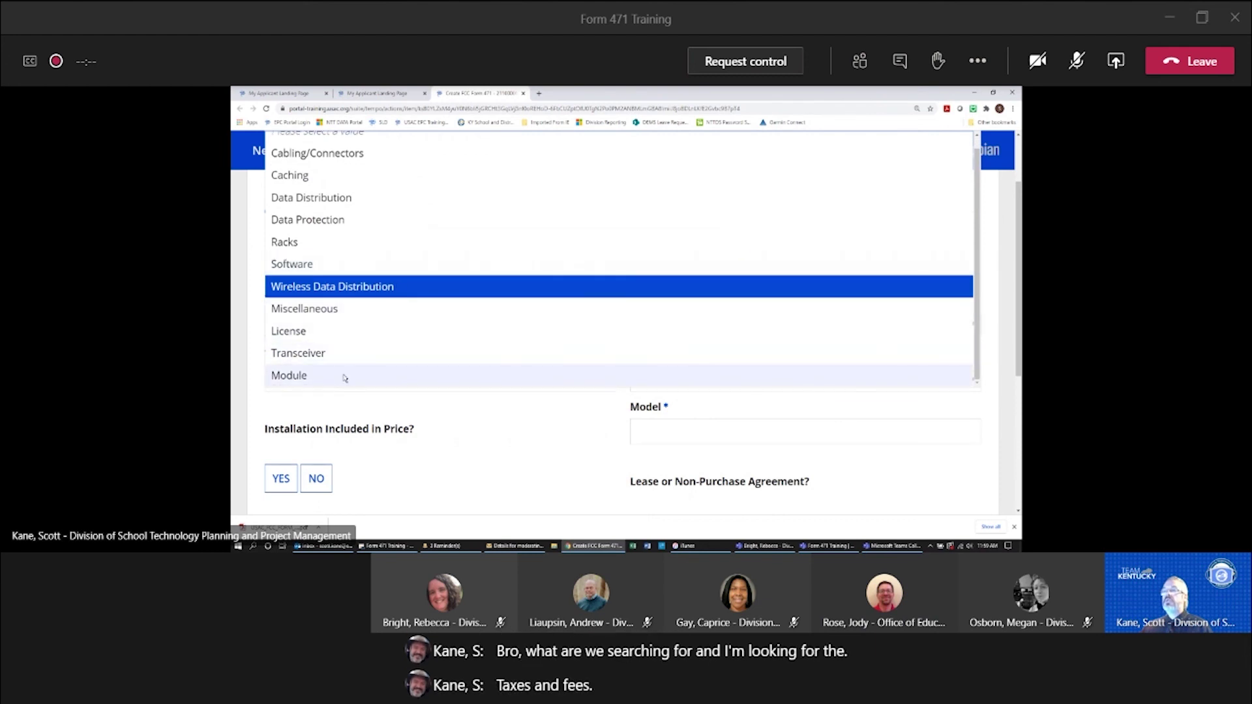
click(338, 309)
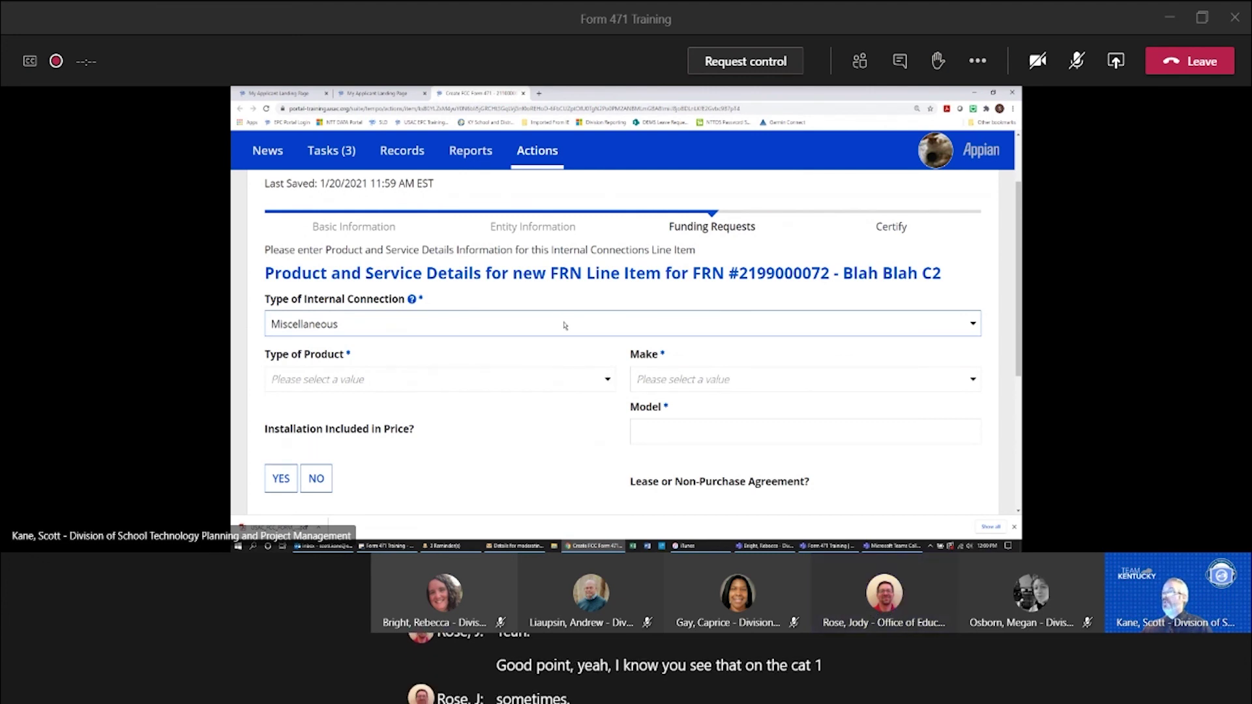
click(604, 378)
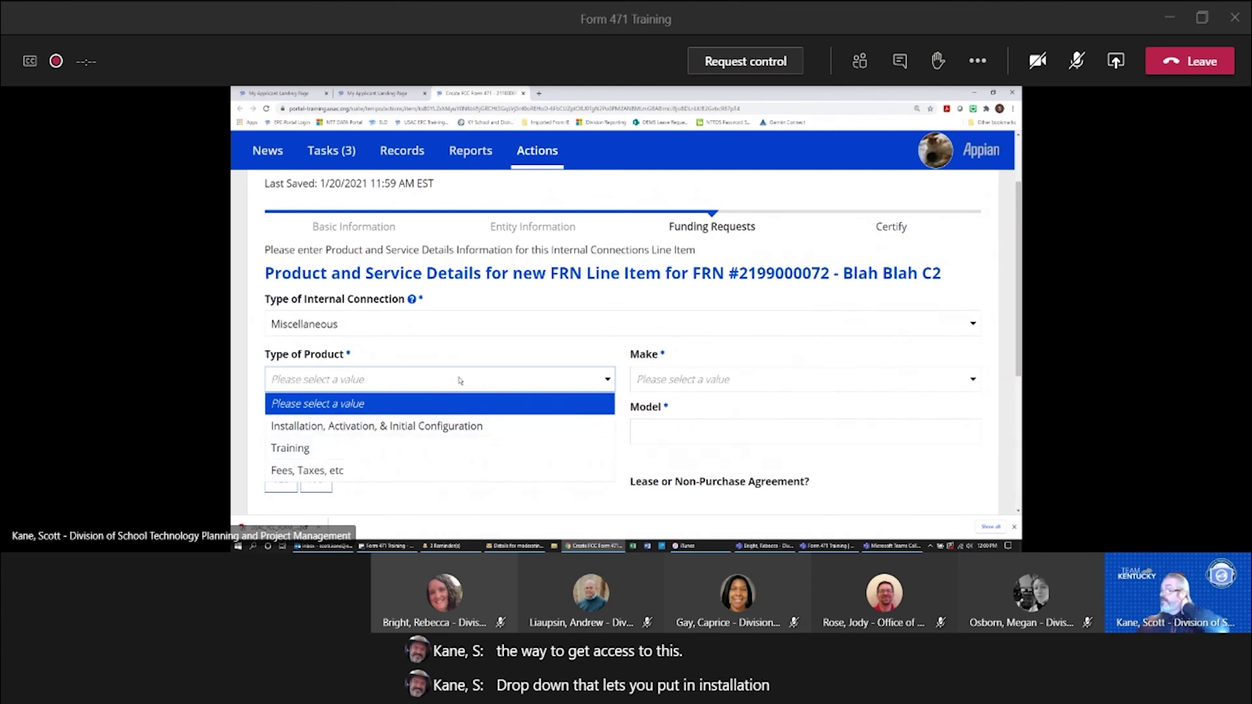
click(532, 354)
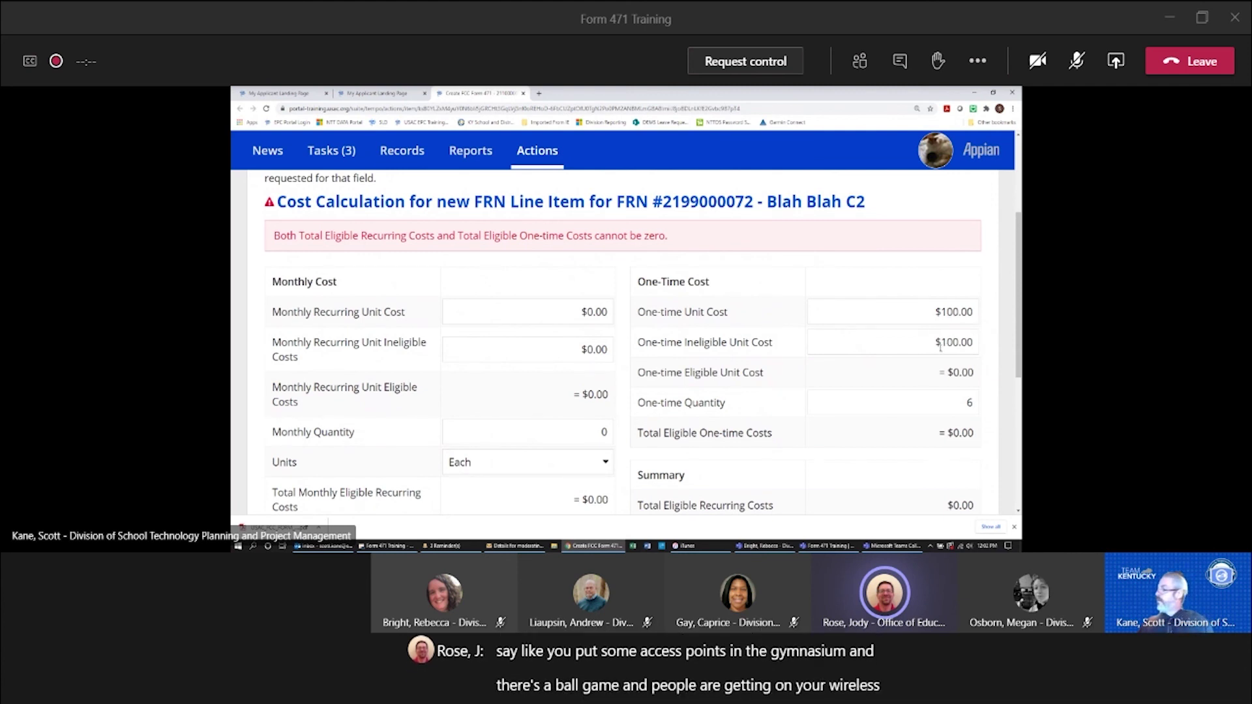
- Set the one-time ineligible unit cost to $10.00 in the line item's cost calculation
drag(952, 343, 978, 342)
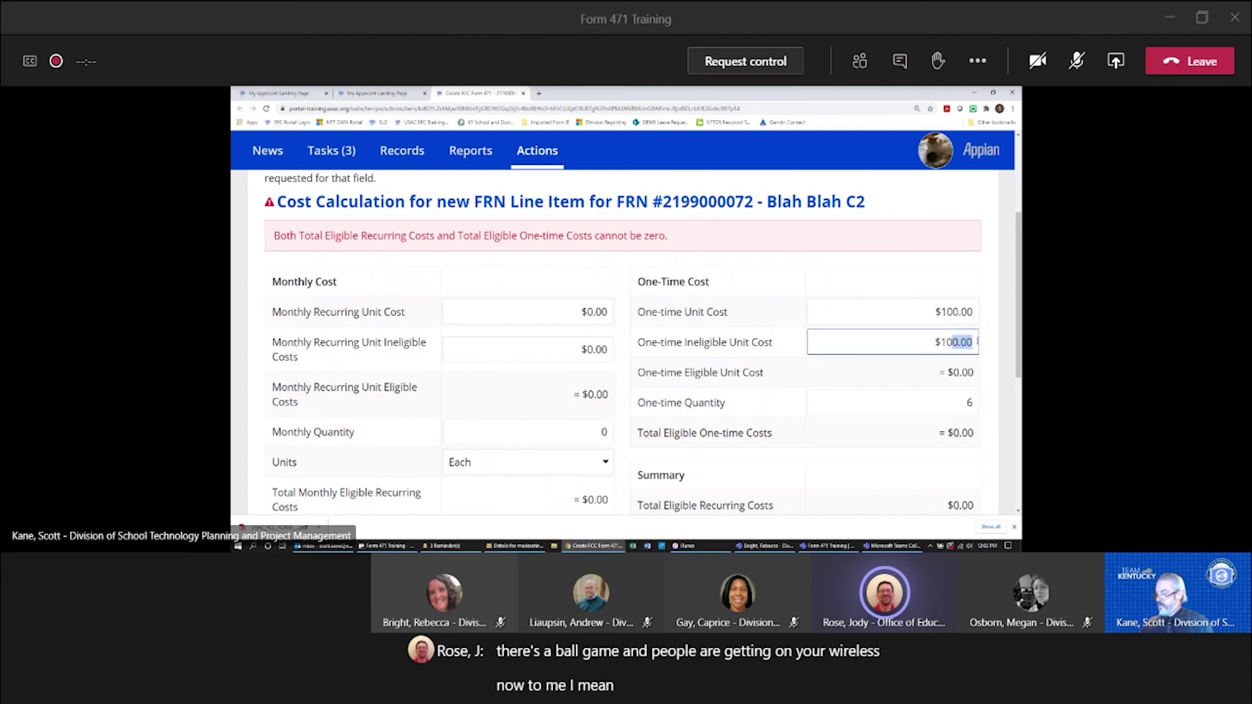
key(BackSpace)
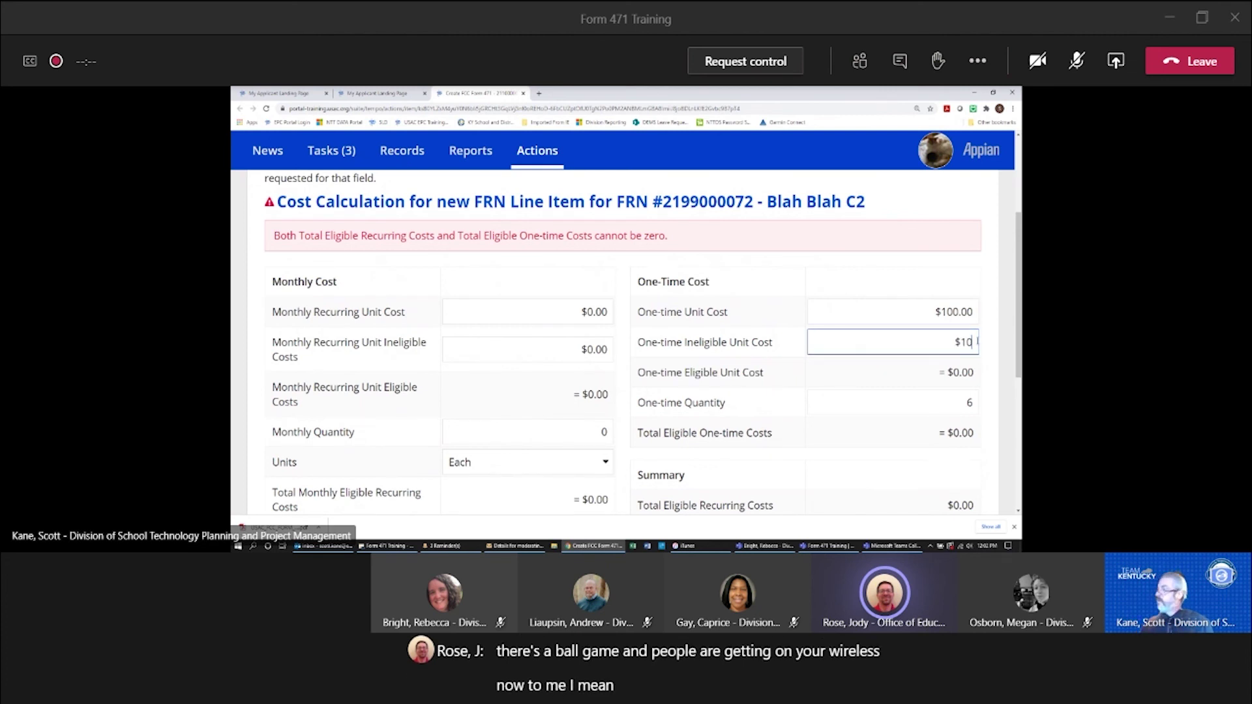
click(991, 382)
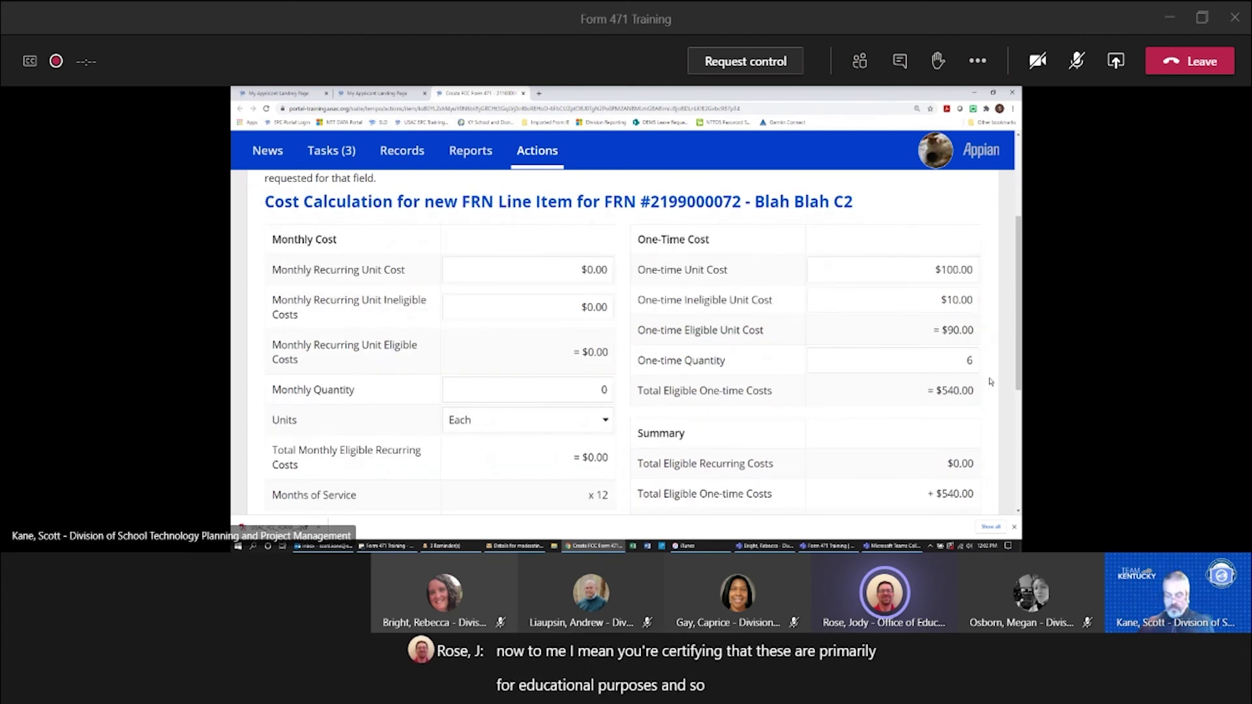